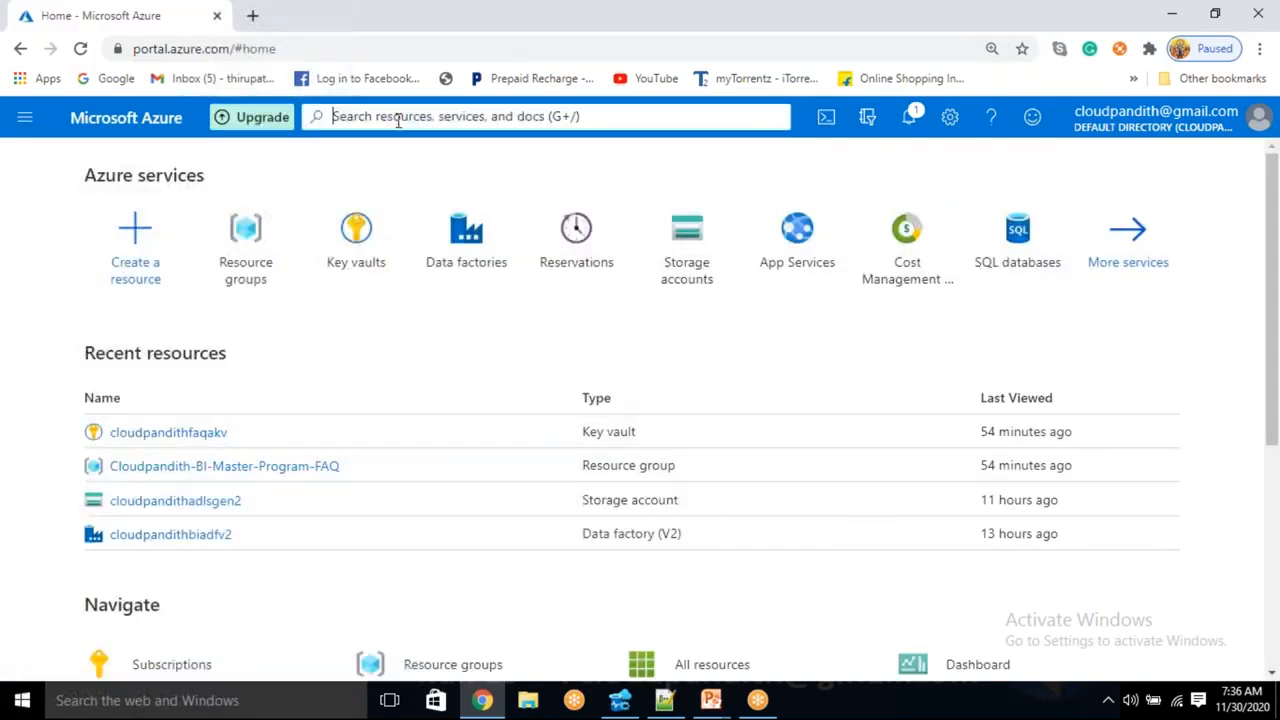
- Find the SQL databases service and start creating a new SQL database
{"action": "type", "text": "sql data"}
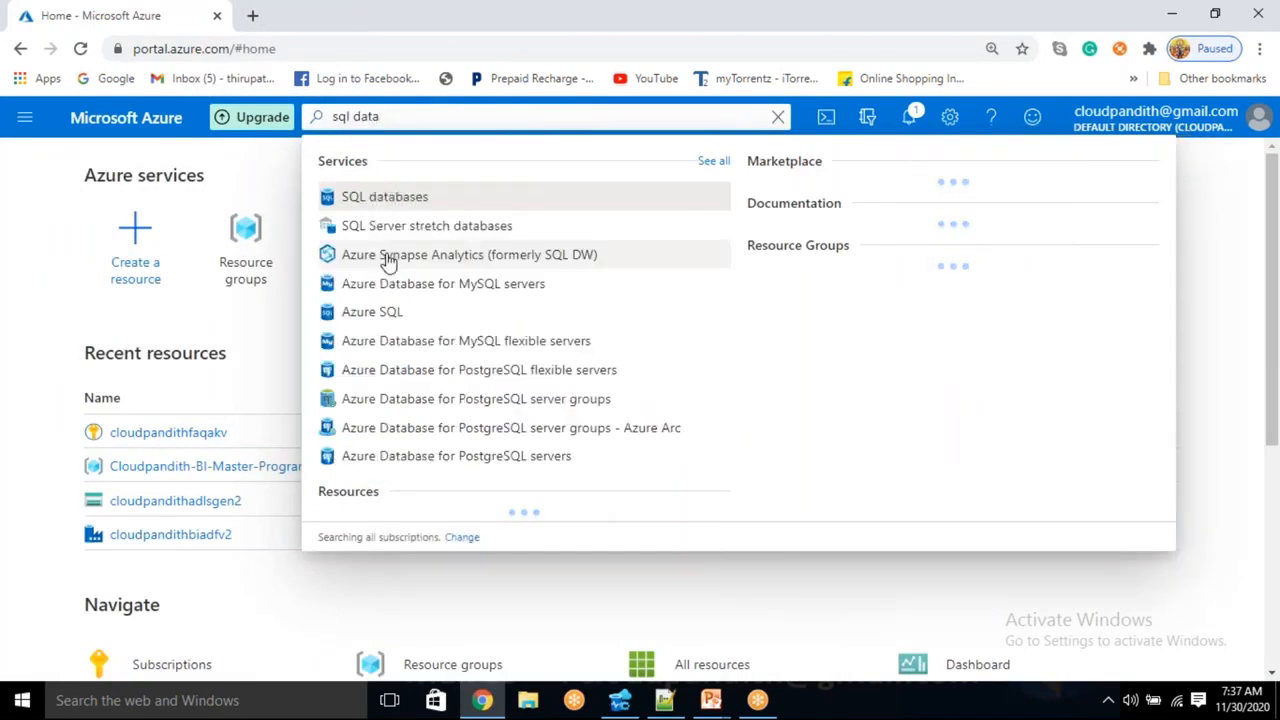
{"action": "left_click", "coordinate": [393, 204]}
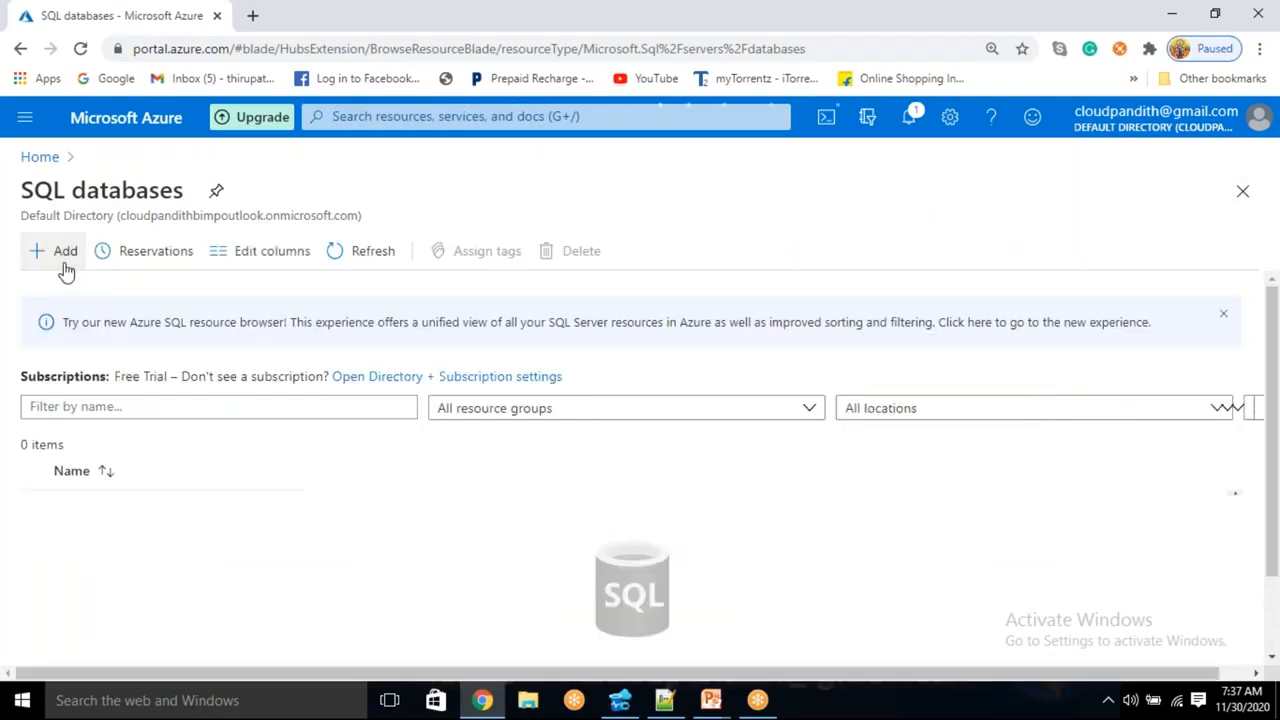
{"action": "left_click", "coordinate": [60, 252]}
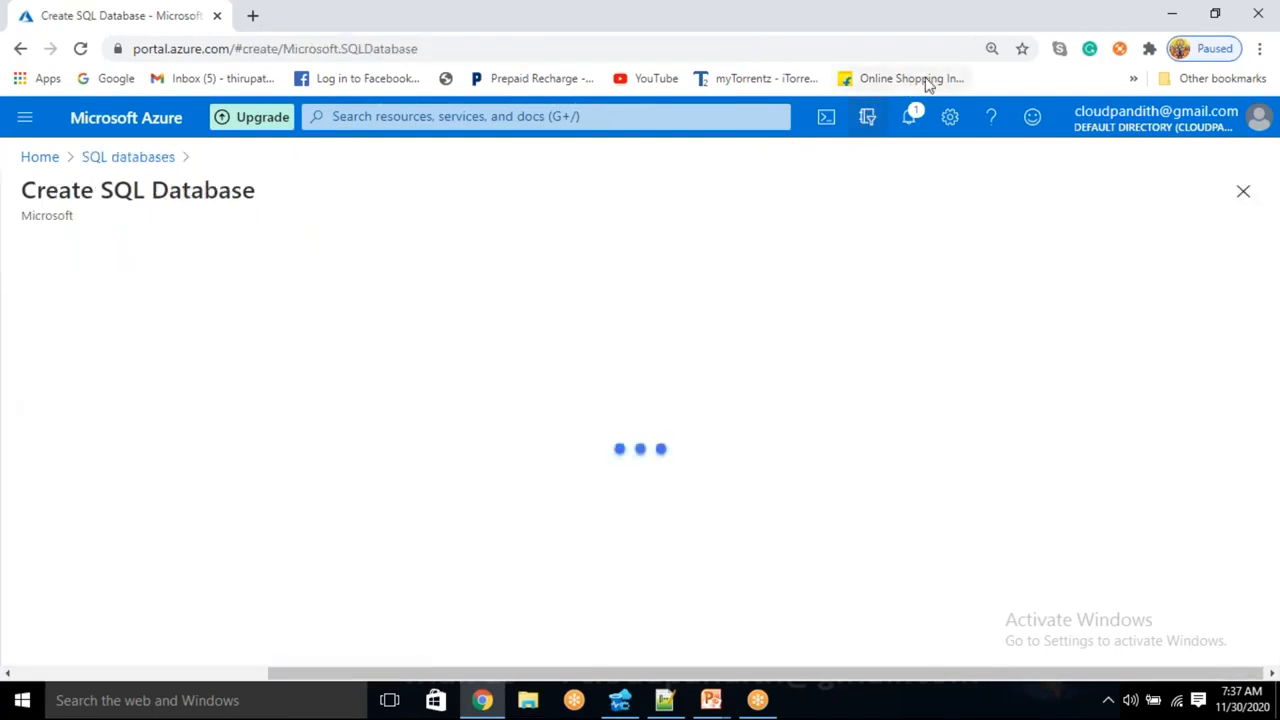
- Create a new resource group named cloudpandith-BI-Master-Program for the database
{"action": "scroll", "coordinate": [360, 470], "scroll_direction": "down", "scroll_amount": 2}
{"action": "left_click", "coordinate": [333, 446]}
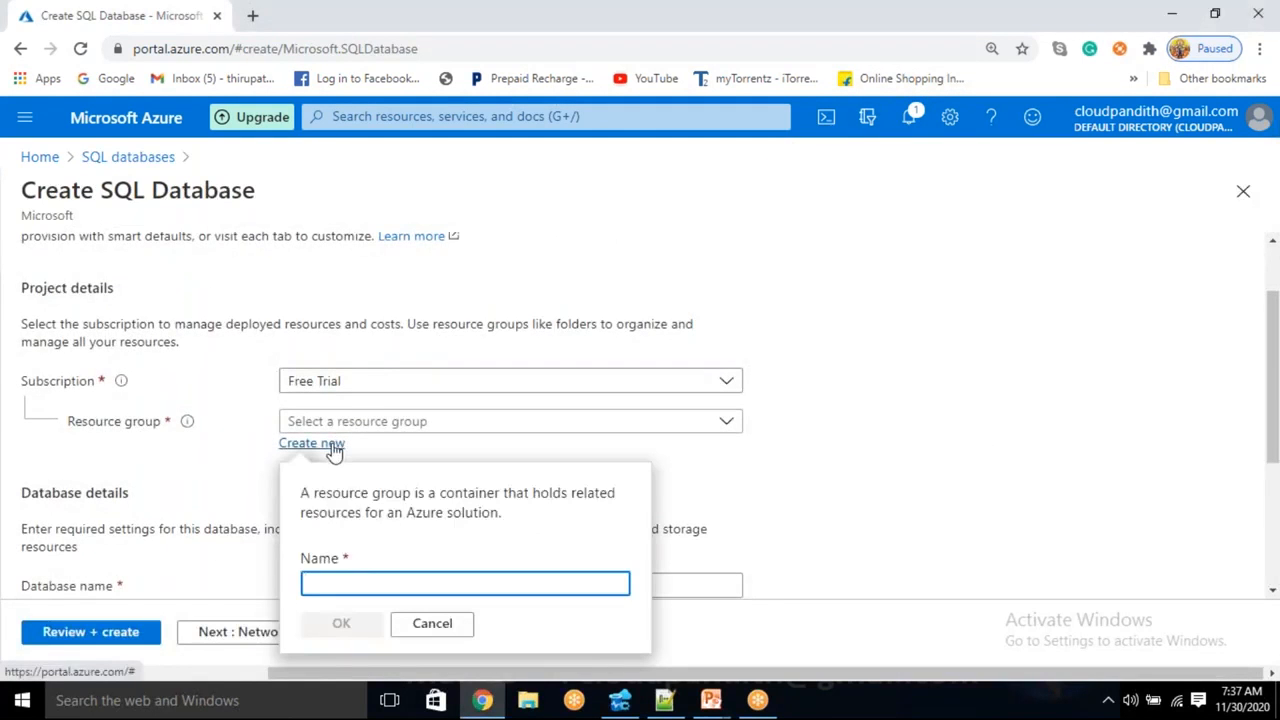
{"action": "type", "text": "cloudpan"}
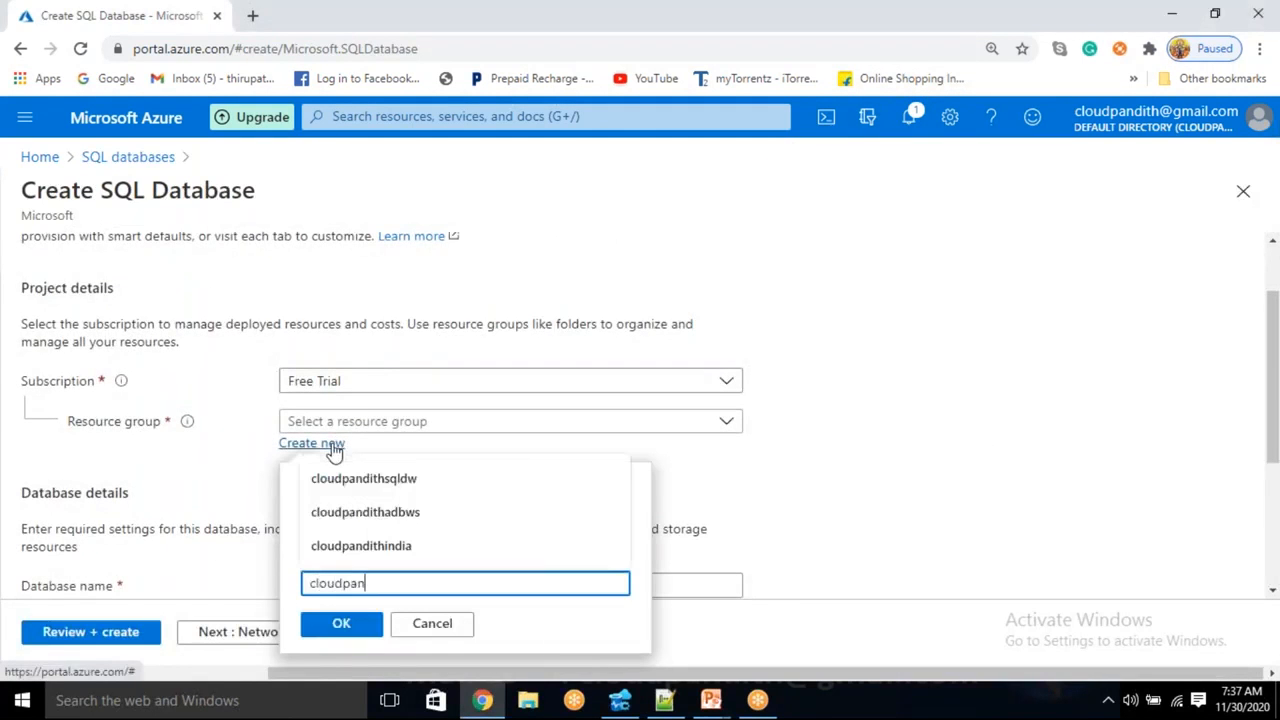
{"action": "type", "text": "dith-"}
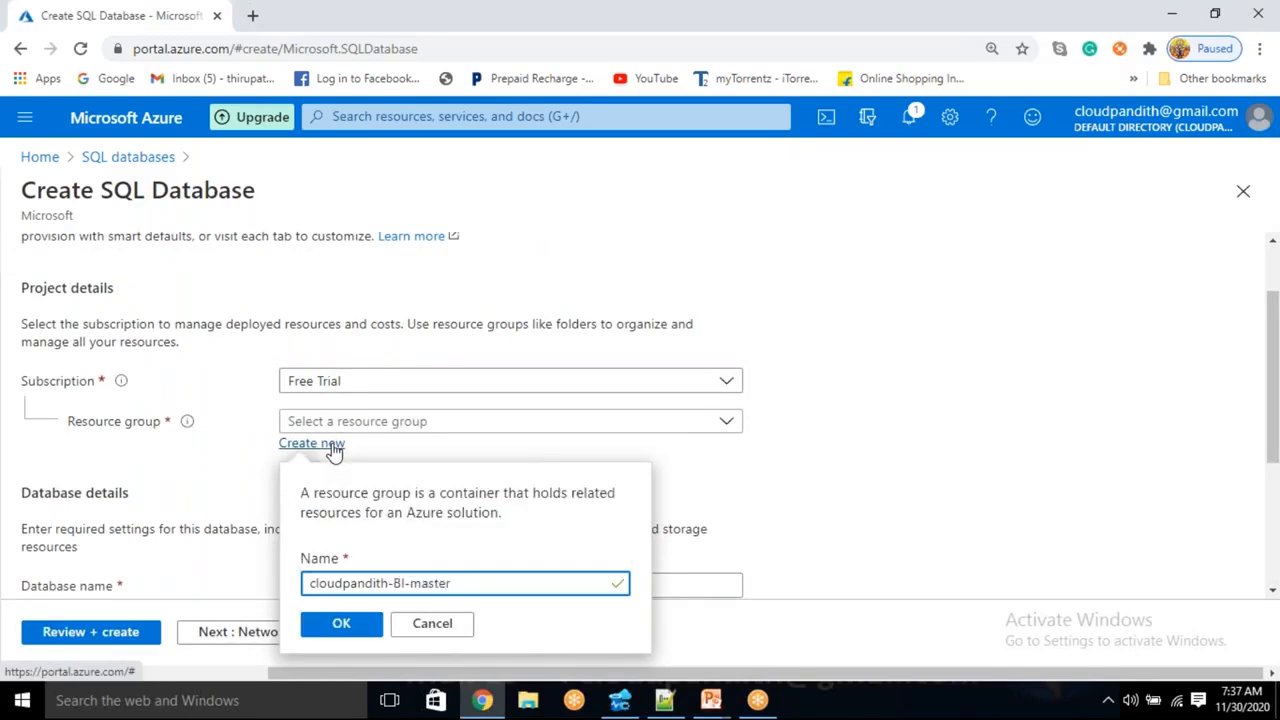
{"action": "type", "text": "BI-Master-Program"}
{"action": "left_click", "coordinate": [338, 622]}
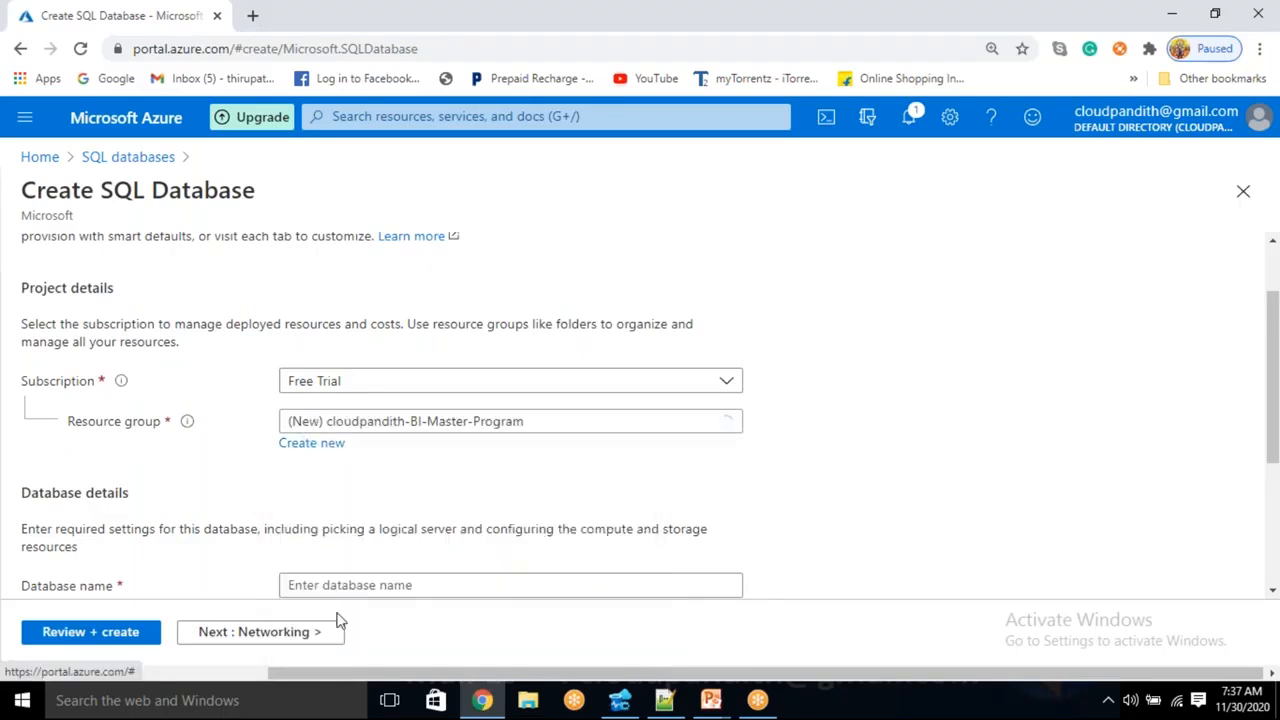
{"action": "scroll", "coordinate": [345, 560], "scroll_direction": "down", "scroll_amount": 2}
- Name the database cloudpandithsqldb
{"action": "left_click", "coordinate": [361, 397]}
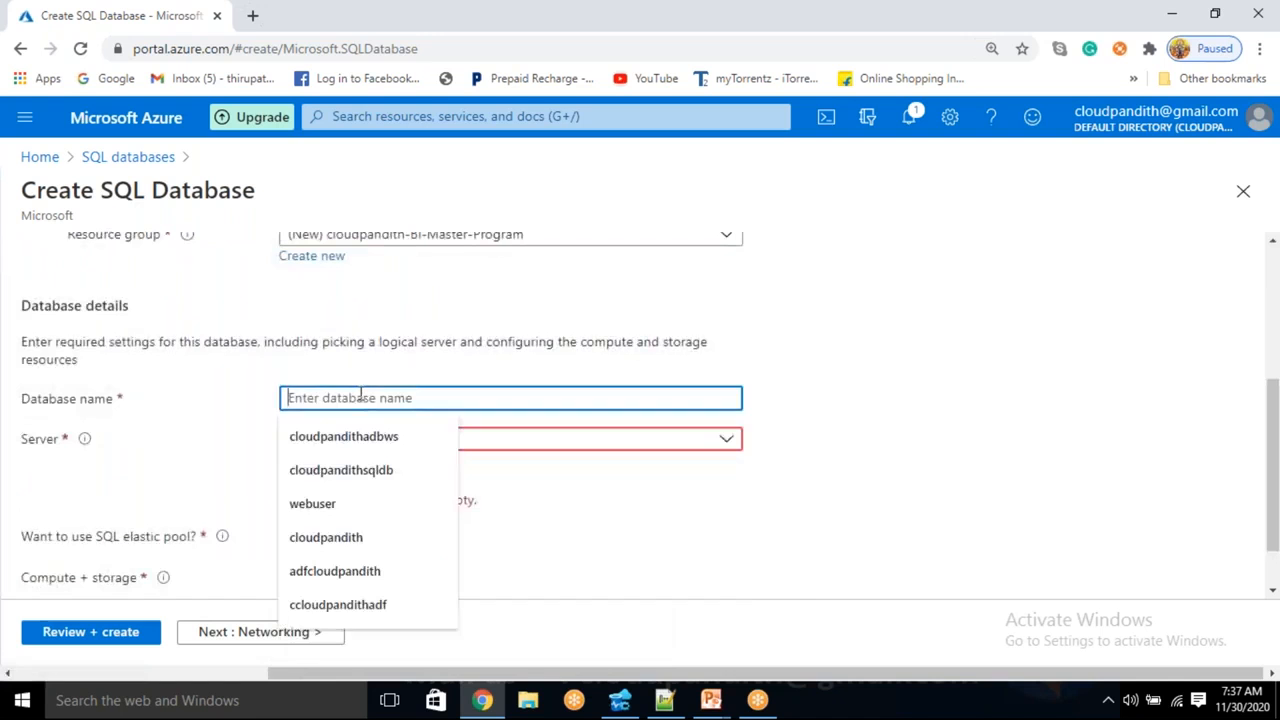
{"action": "type", "text": "cloud"}
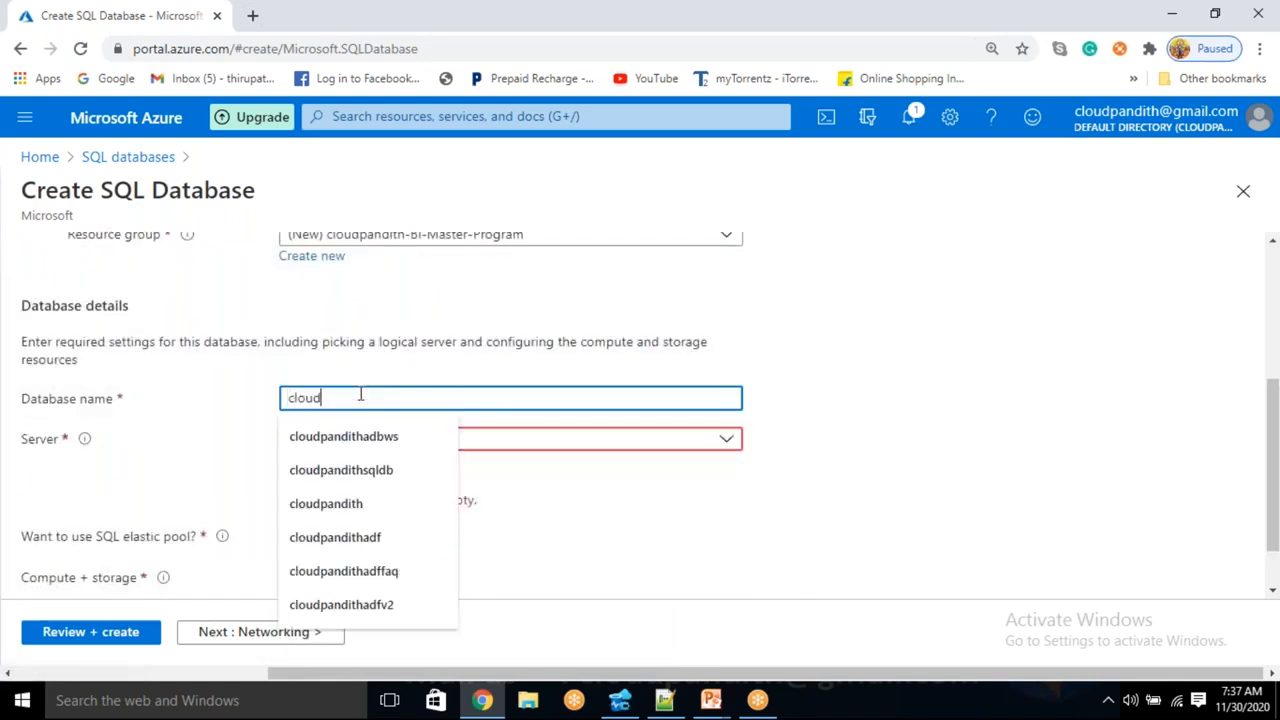
{"action": "type", "text": "pandithsqld"}
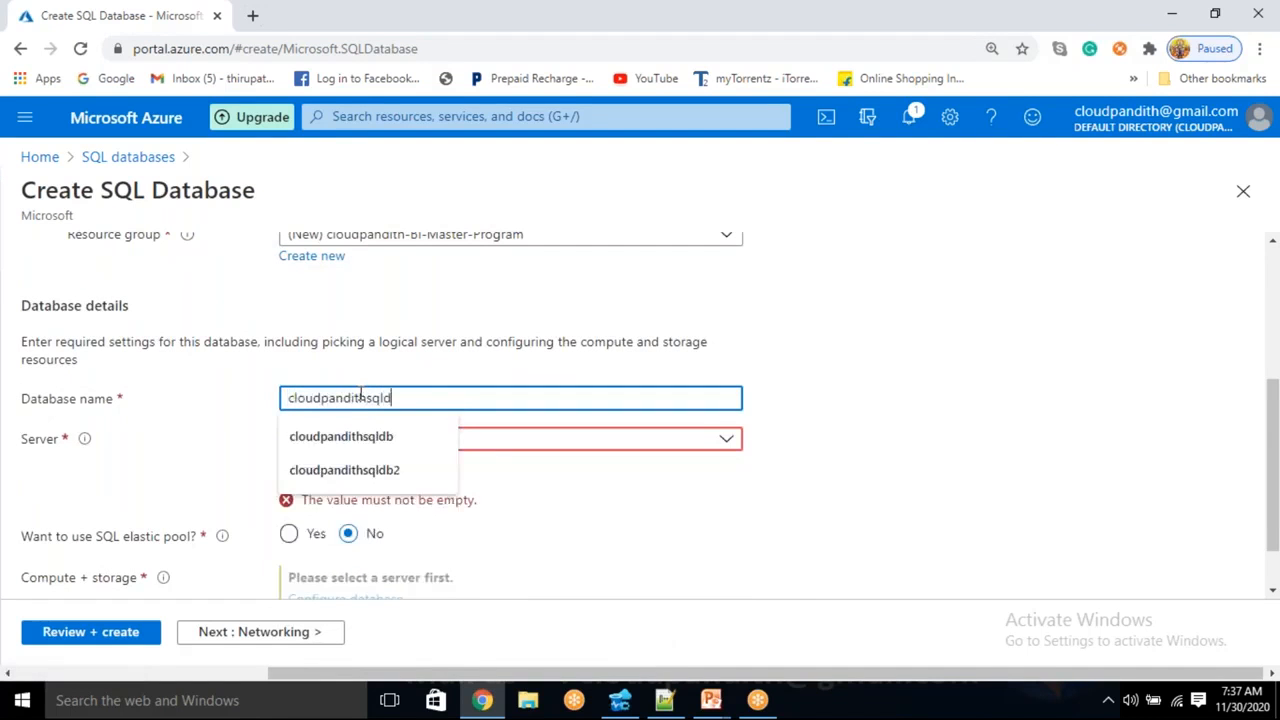
{"action": "type", "text": "b"}
{"action": "left_click", "coordinate": [809, 314]}
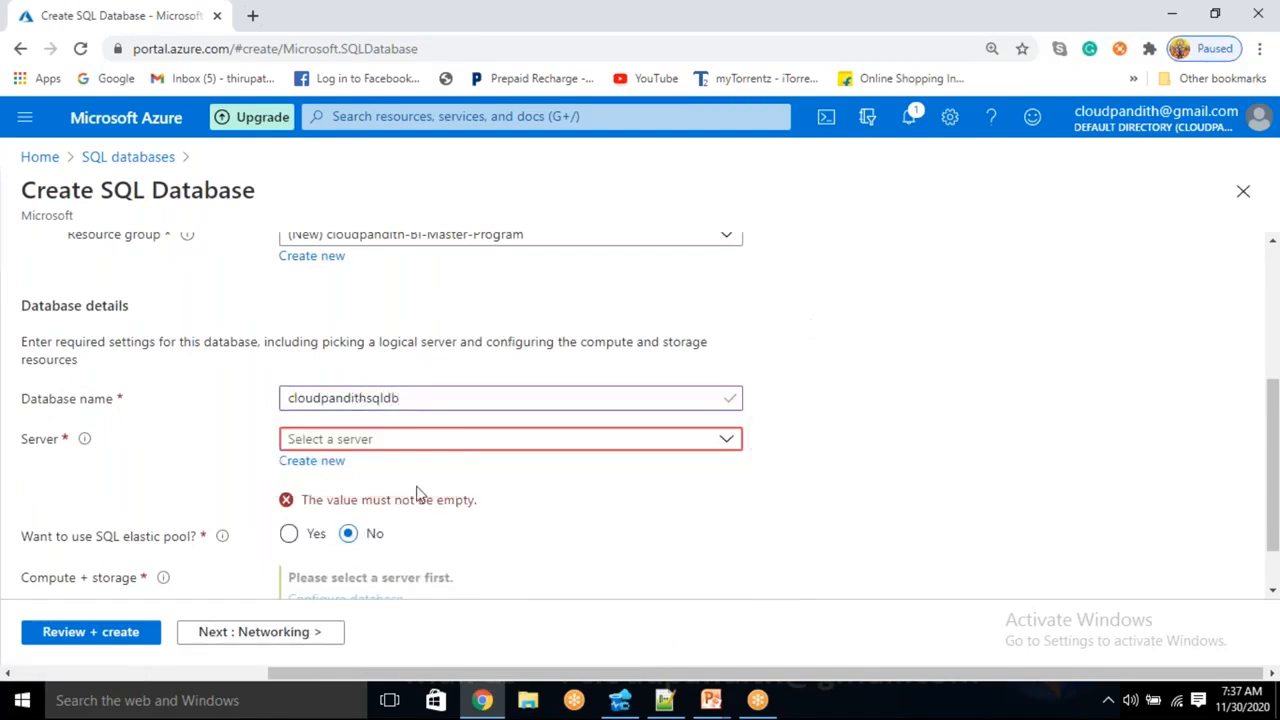
- Create new server cloudpandithsqlserver with an admin login and password, then review the settings
{"action": "left_click", "coordinate": [338, 466]}
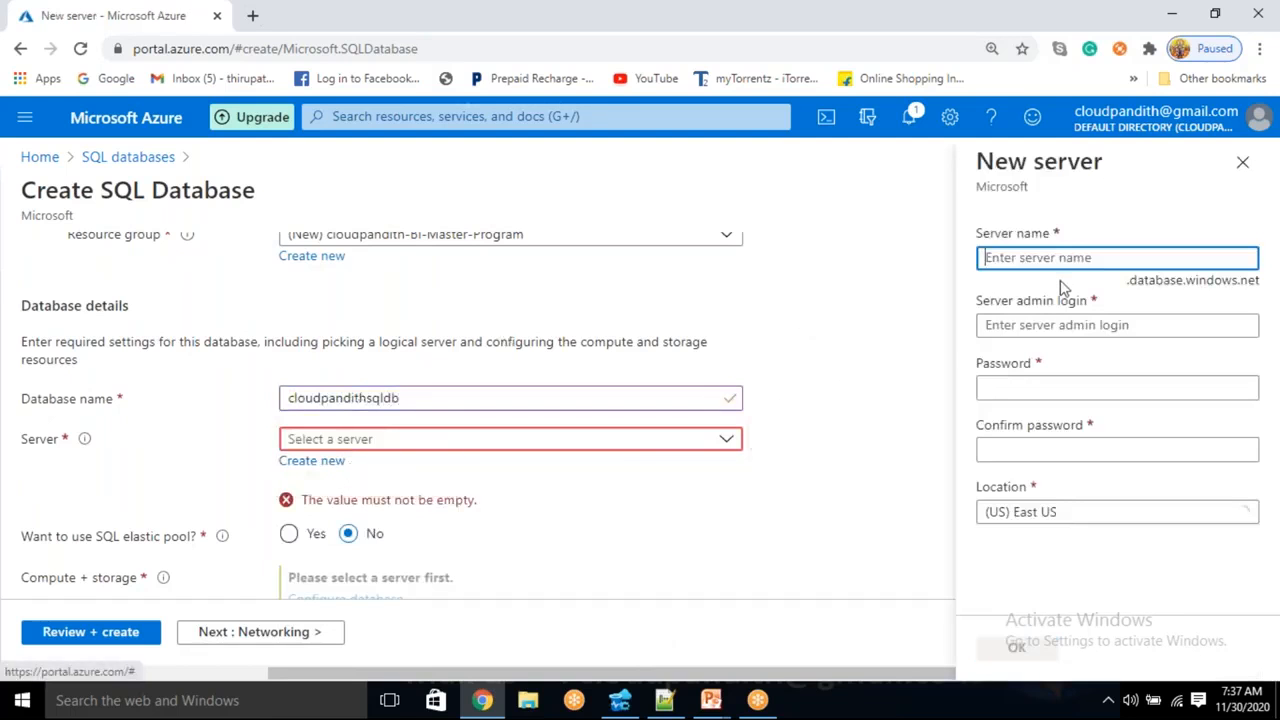
{"action": "type", "text": "cloudpandith"}
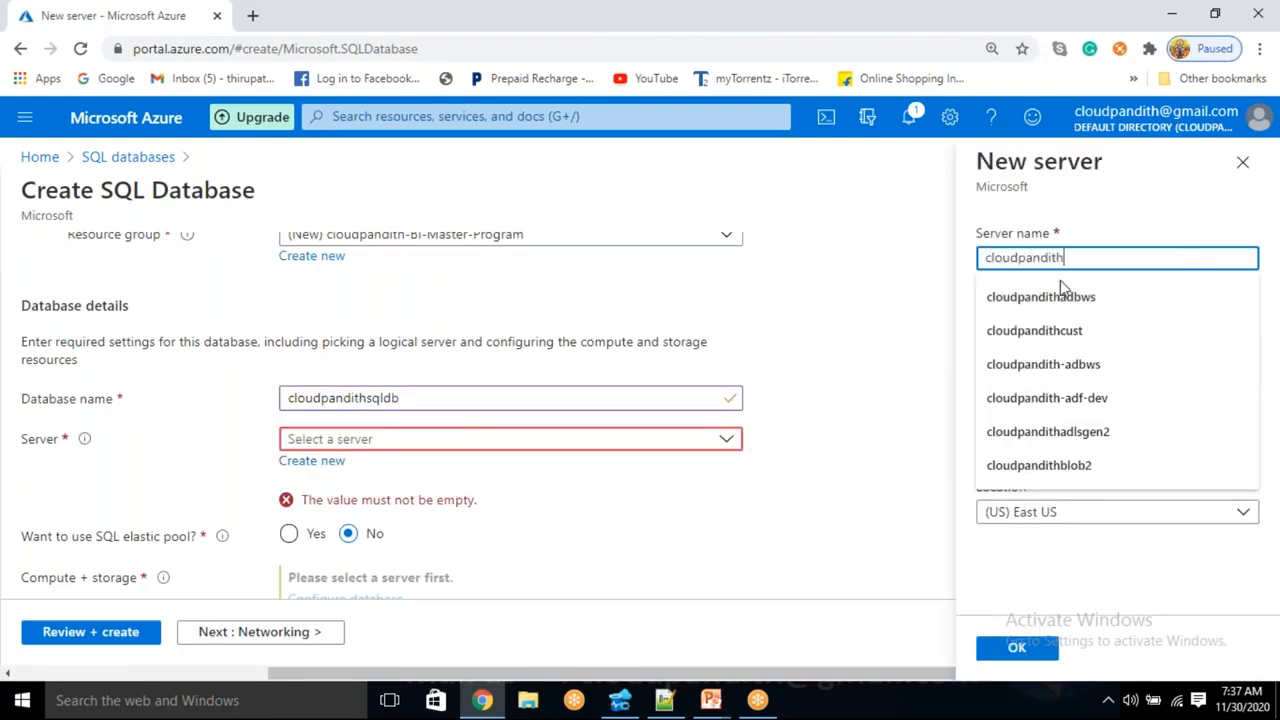
{"action": "type", "text": "sqlserver"}
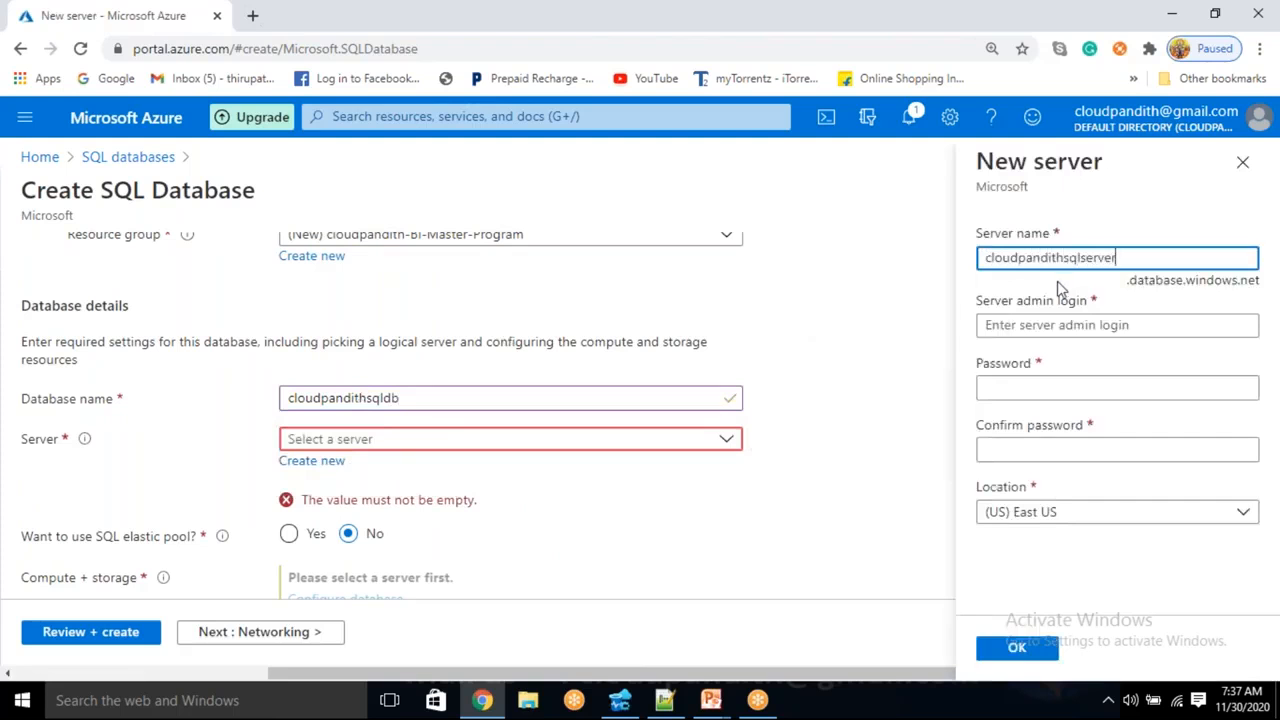
{"action": "left_click", "coordinate": [1058, 327]}
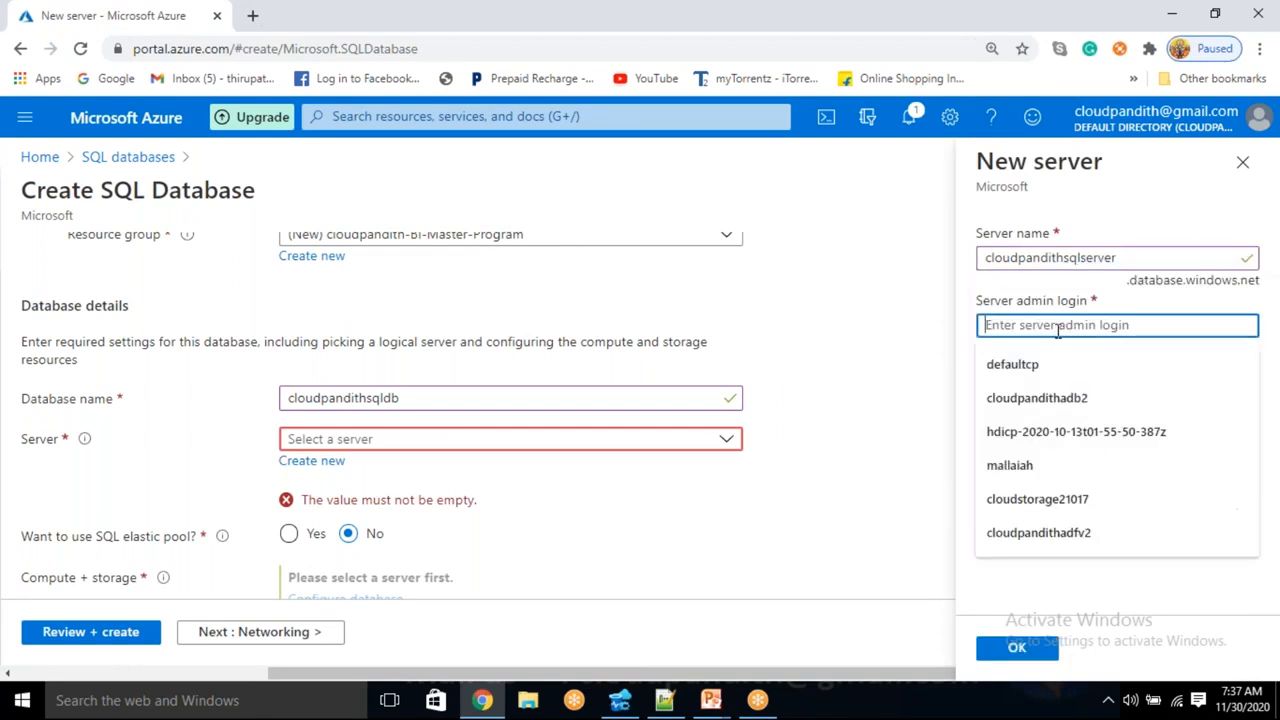
{"action": "type", "text": "mallaiaha"}
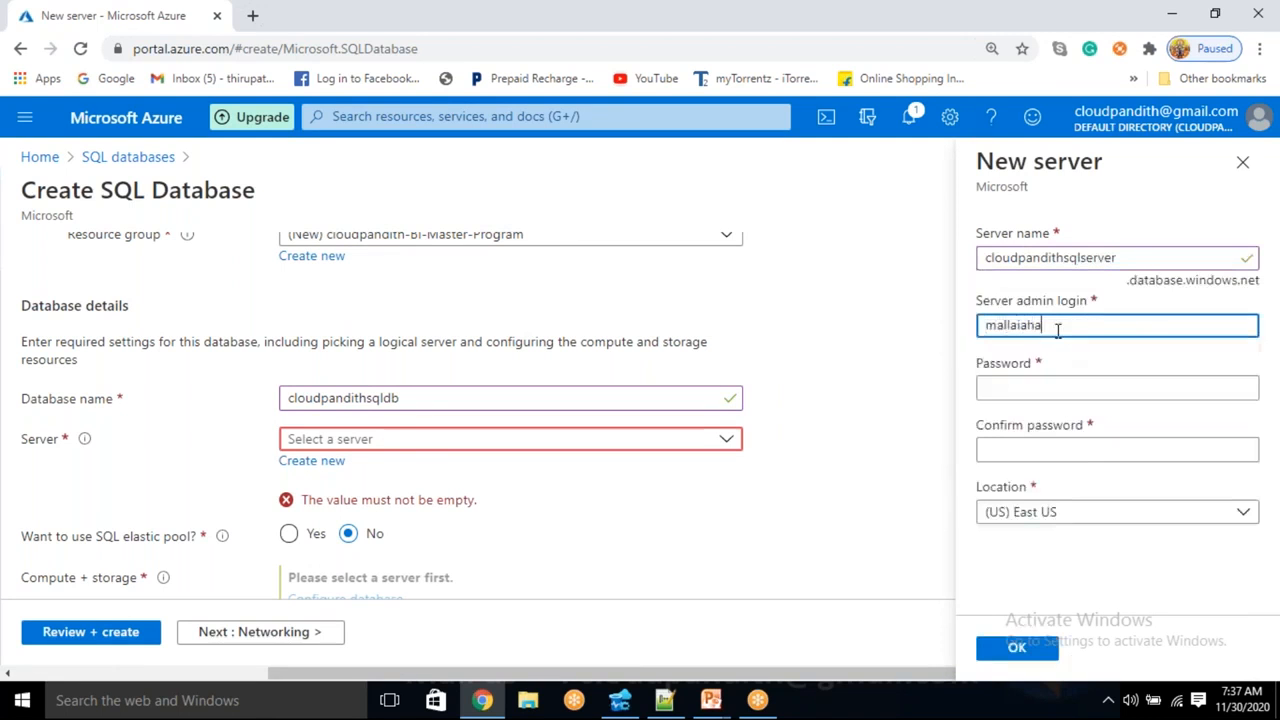
{"action": "key", "text": "Tab"}
{"action": "type", "text": "••••••"}
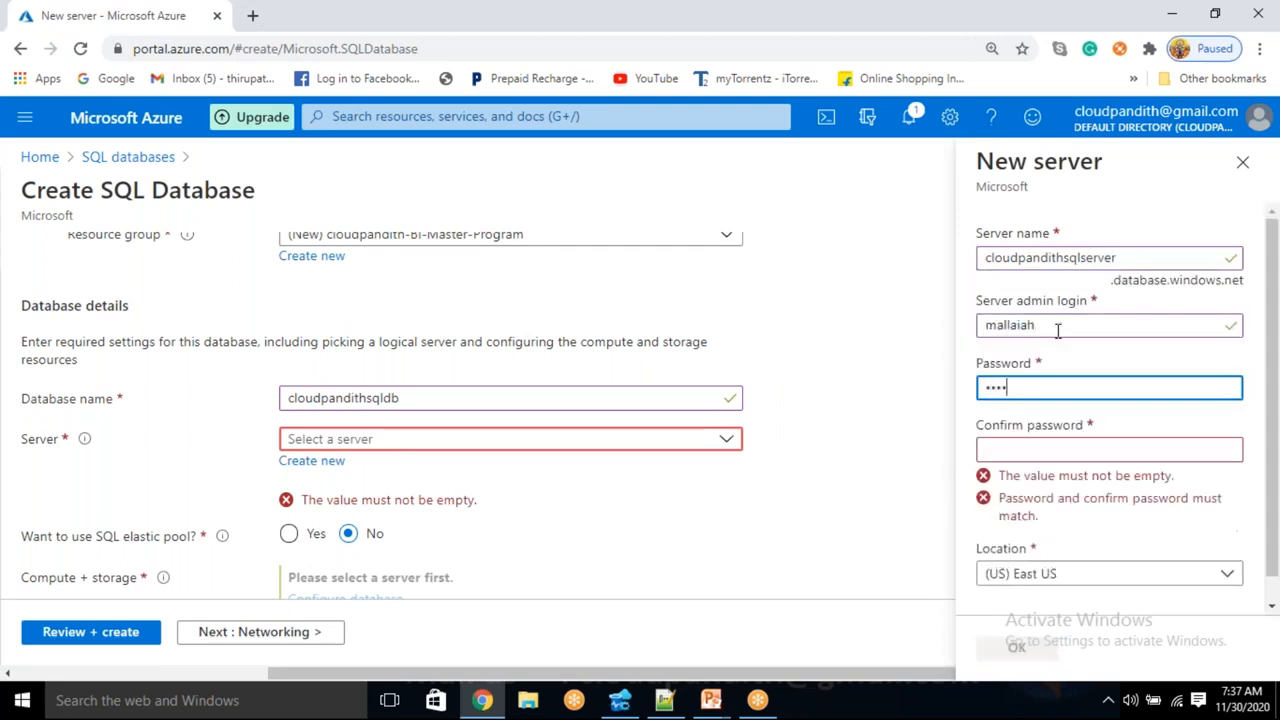
{"action": "type", "text": "••••••"}
{"action": "key", "text": "Tab"}
{"action": "type", "text": "••••••••••••"}
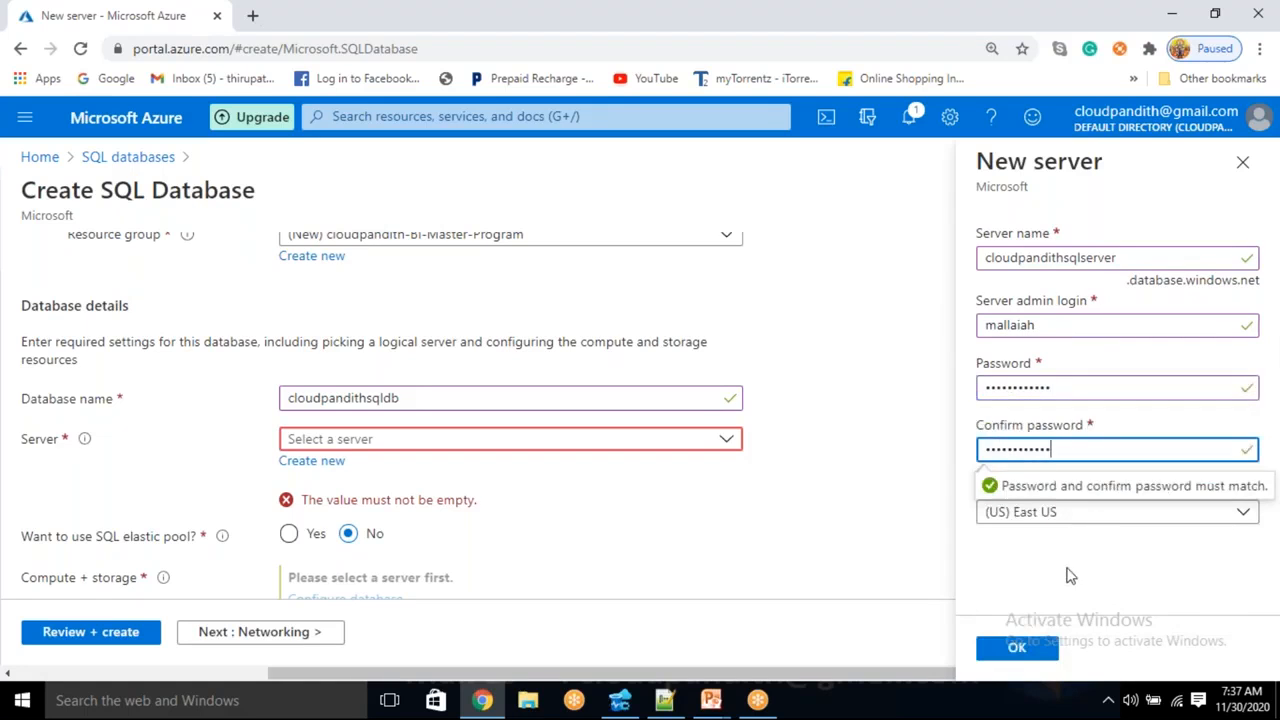
{"action": "left_click", "coordinate": [1017, 647]}
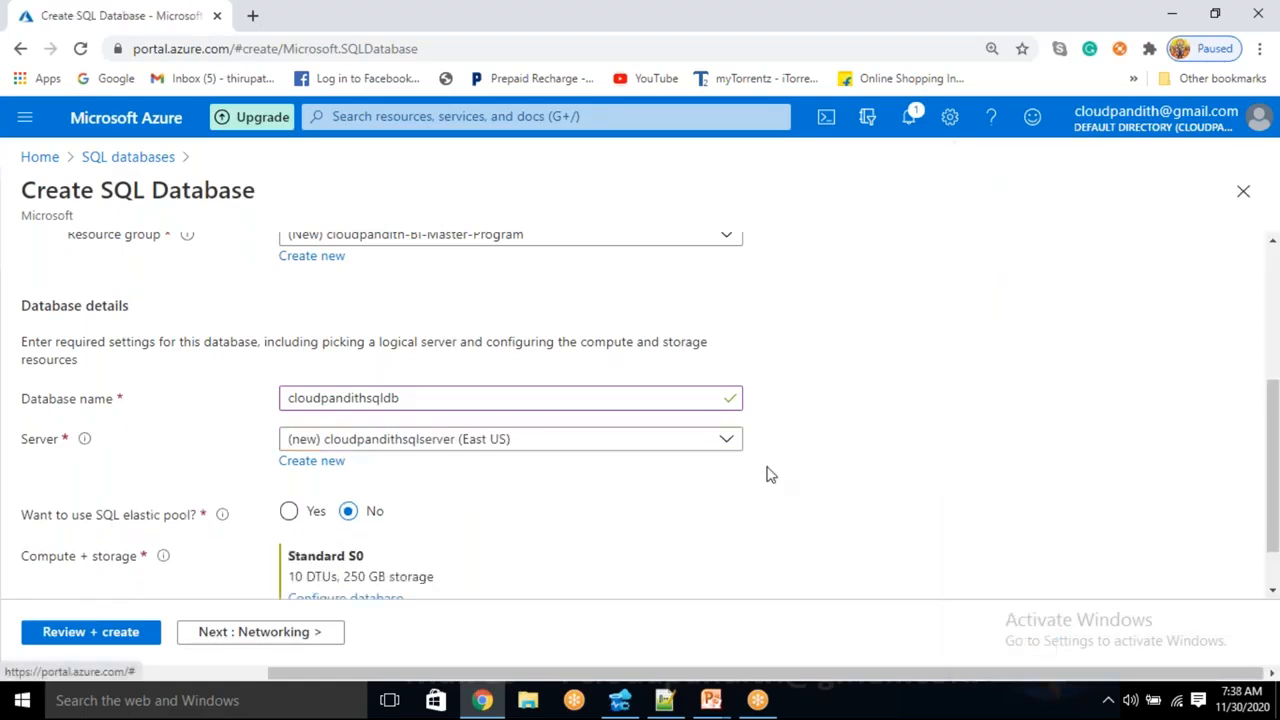
{"action": "scroll", "coordinate": [600, 500], "scroll_direction": "down", "scroll_amount": 1}
{"action": "left_click", "coordinate": [80, 640]}
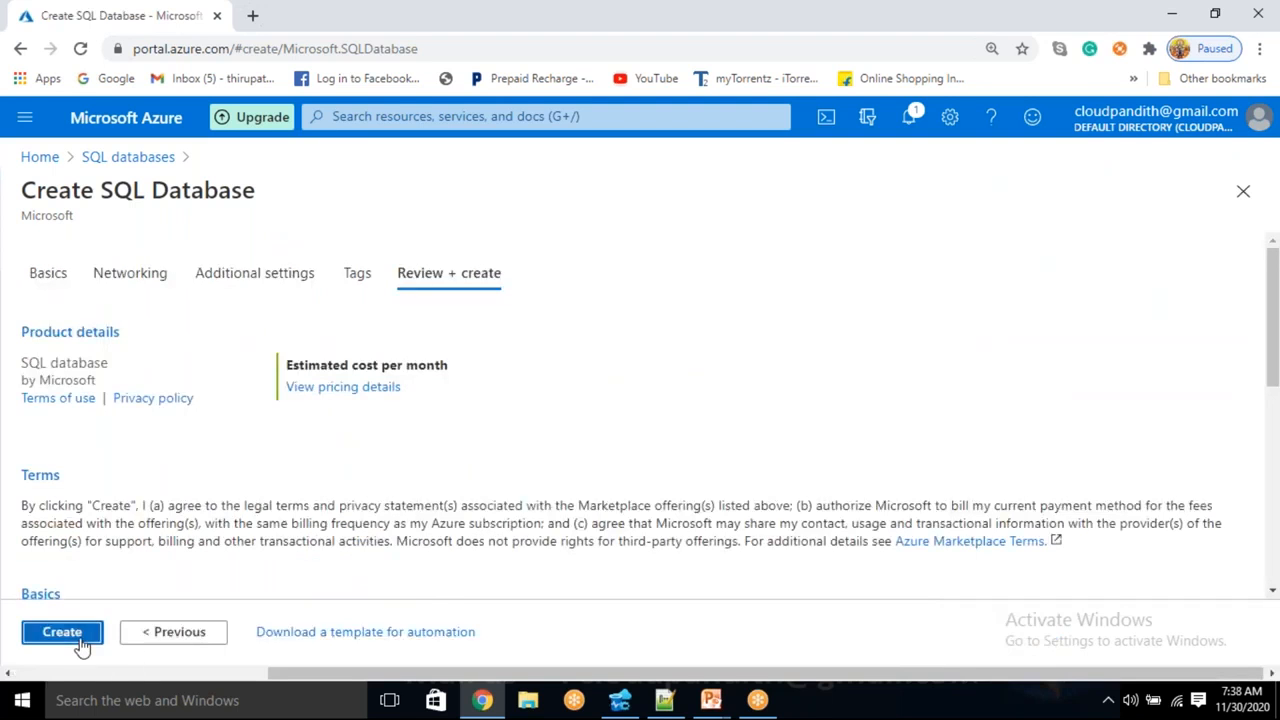
- Create the SQL database and load portal.azure.com in a new browser tab
{"action": "left_click", "coordinate": [62, 632]}
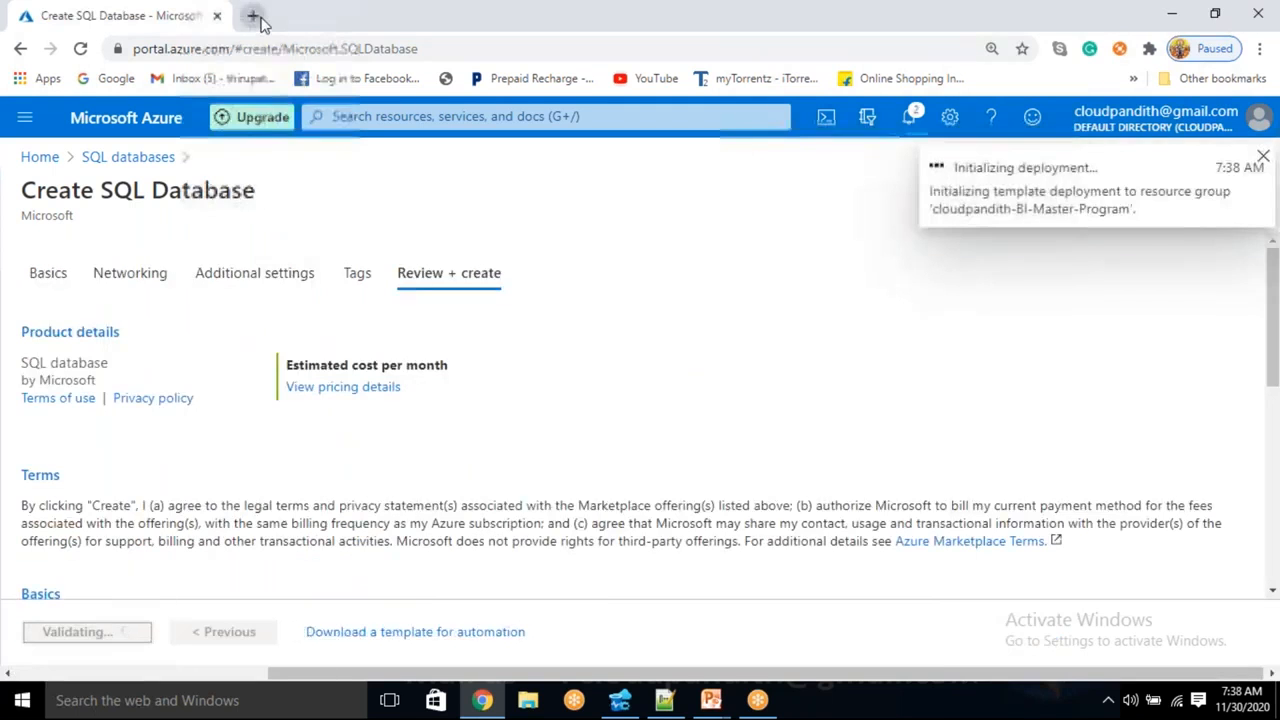
{"action": "left_click", "coordinate": [253, 16]}
{"action": "type", "text": "portal.azure.com"}
{"action": "key", "text": "Return"}
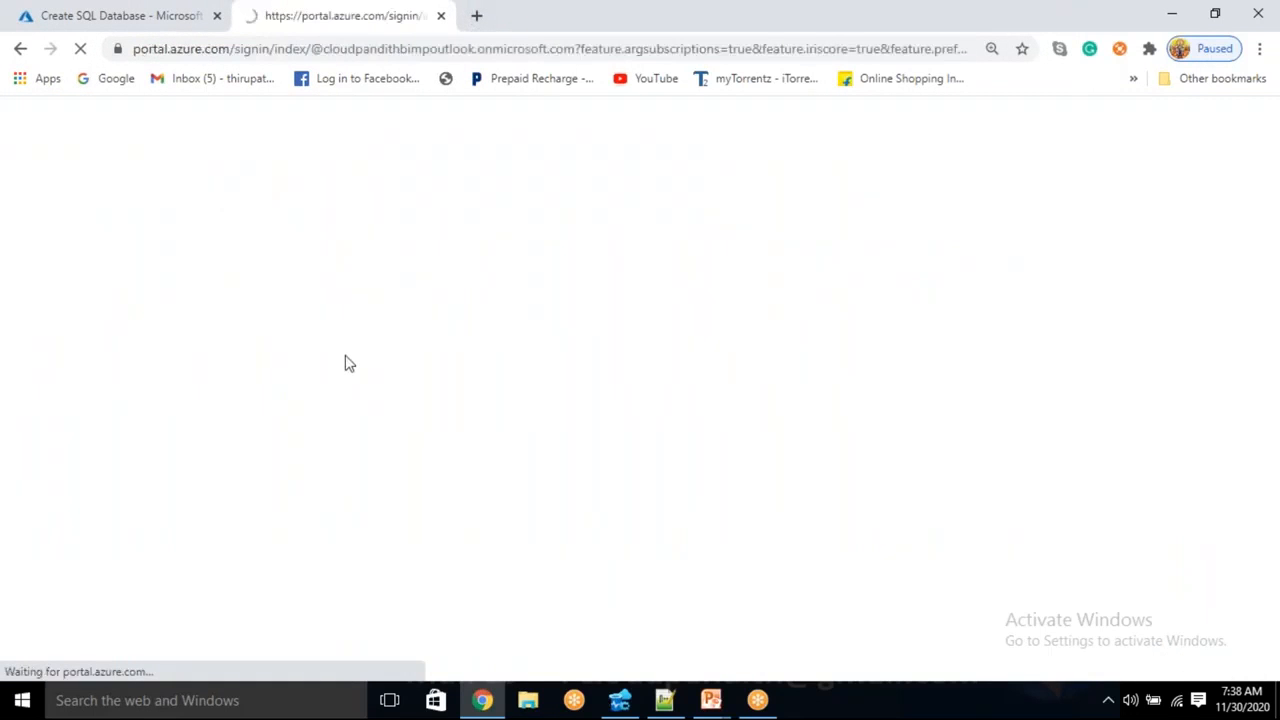
- Check the deployment tab, then open Storage accounts in the new portal tab
{"action": "left_click", "coordinate": [152, 10]}
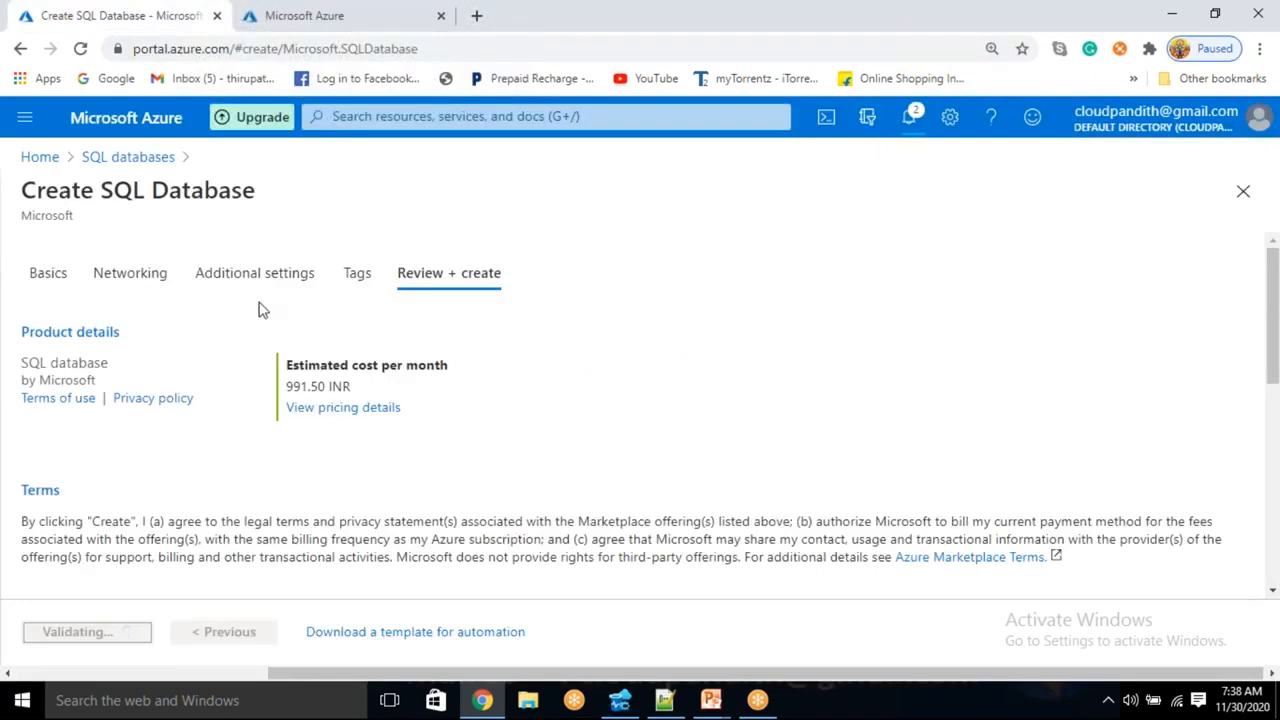
{"action": "left_click", "coordinate": [325, 12]}
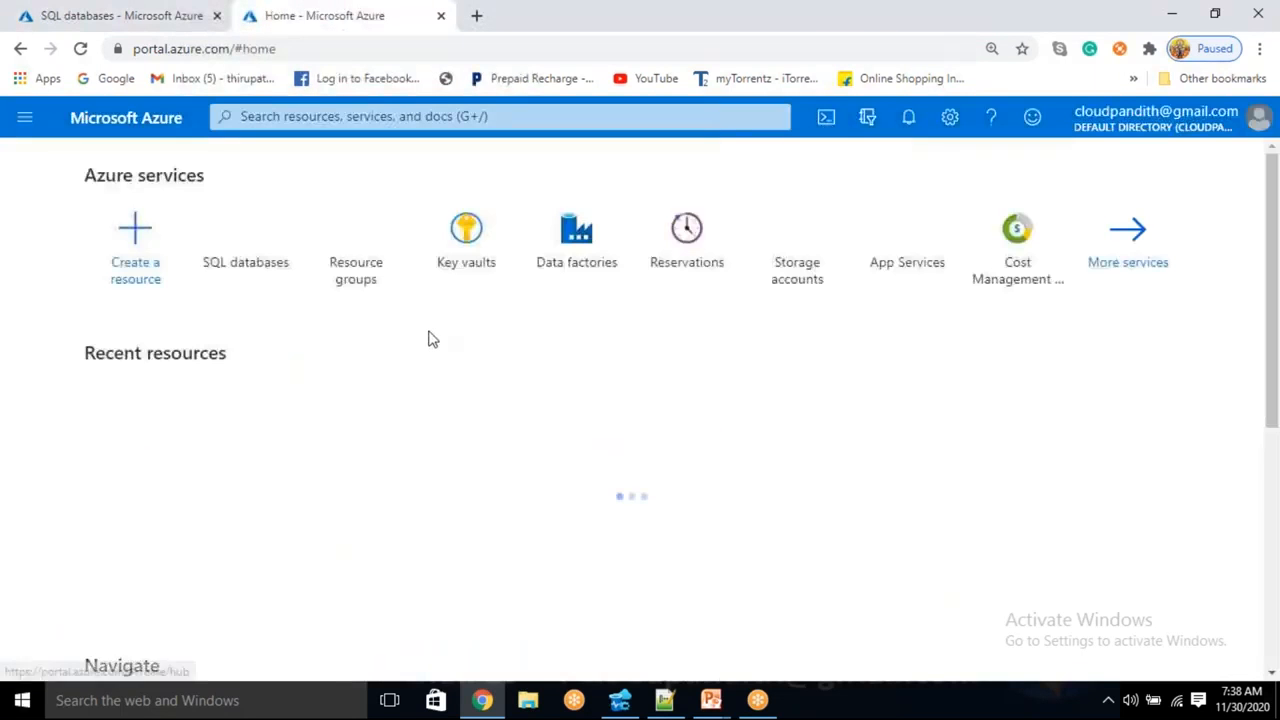
{"action": "left_click", "coordinate": [797, 268]}
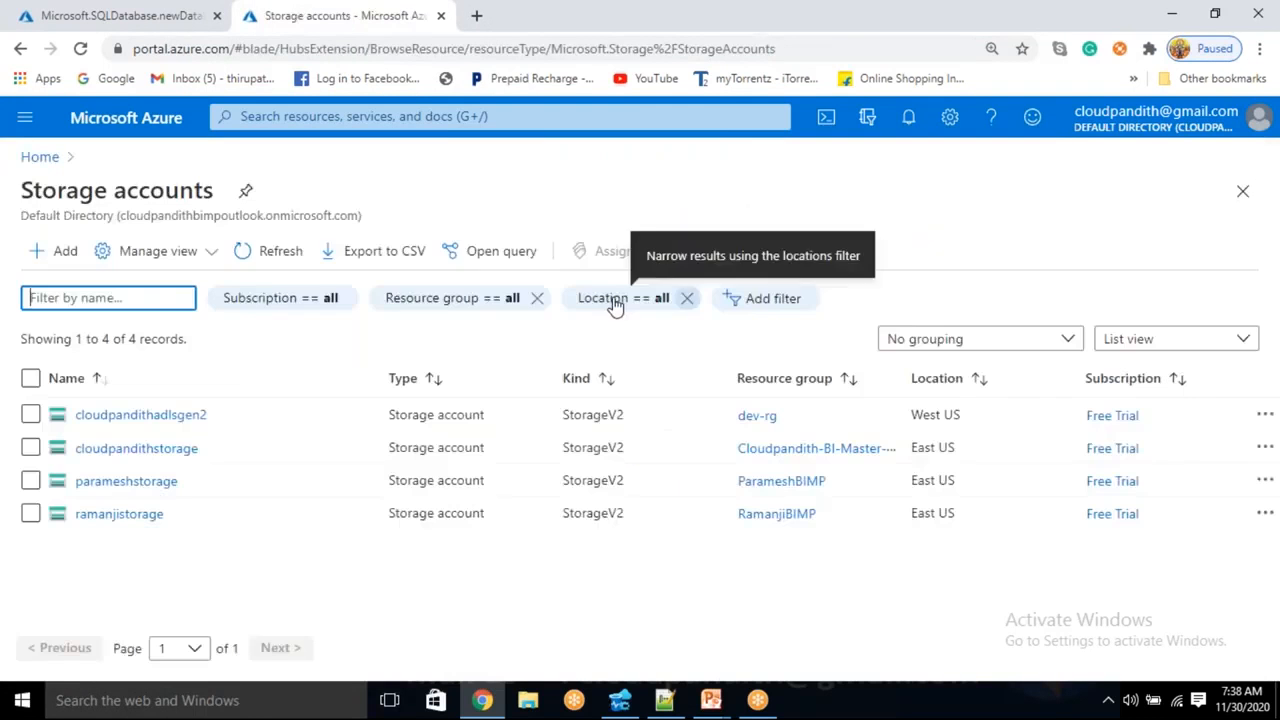
- Start a new storage account in the cloudpandith-BI-Master-Program resource group
{"action": "left_click", "coordinate": [42, 252]}
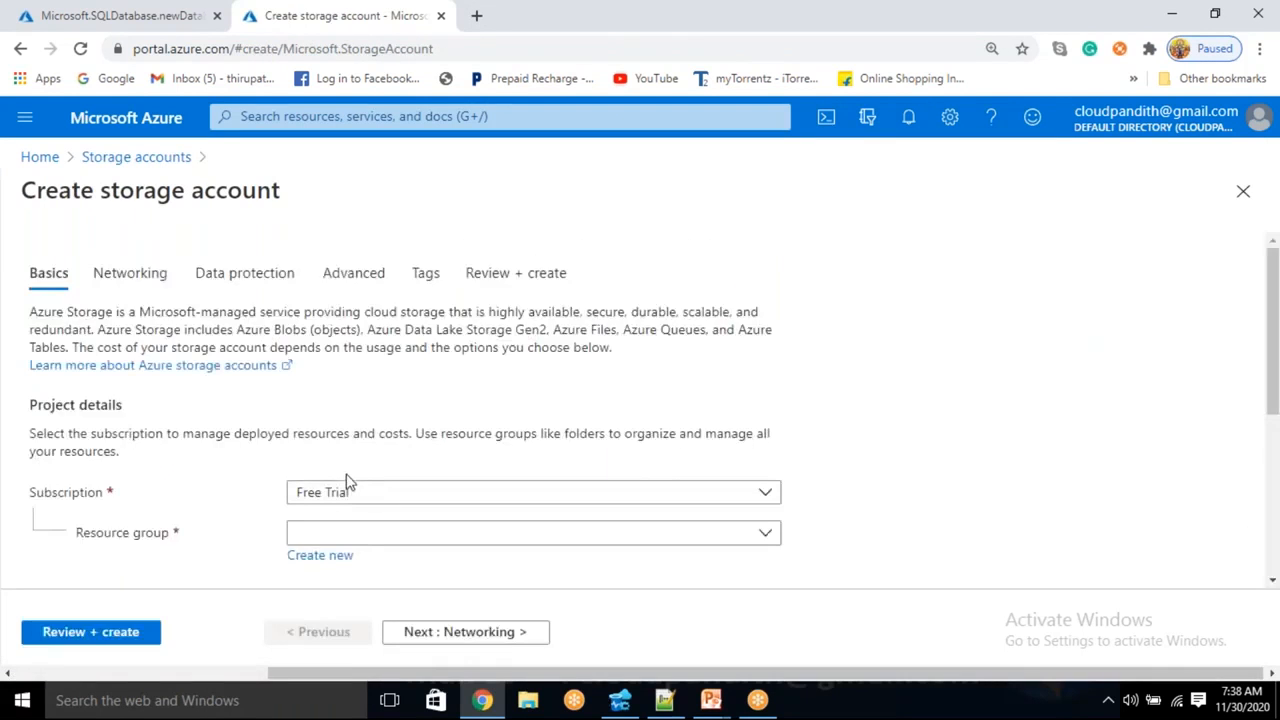
{"action": "scroll", "coordinate": [346, 489], "scroll_direction": "down", "scroll_amount": 3}
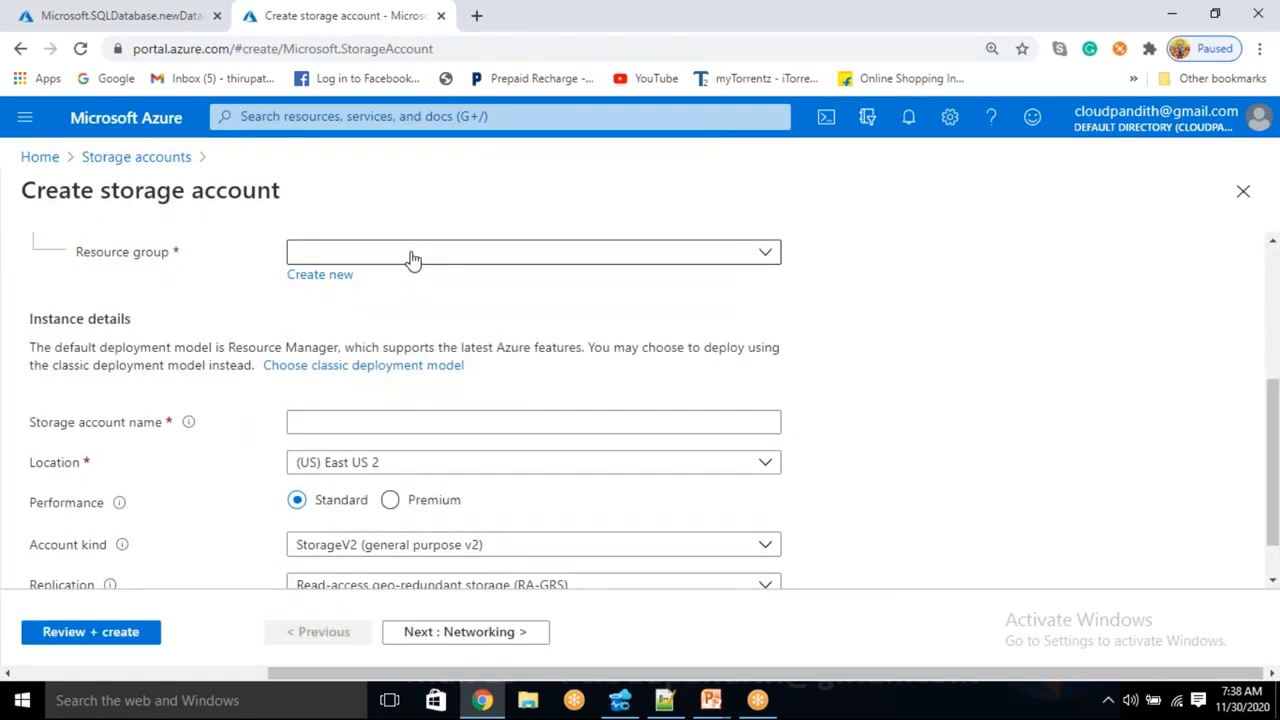
{"action": "left_click", "coordinate": [420, 258]}
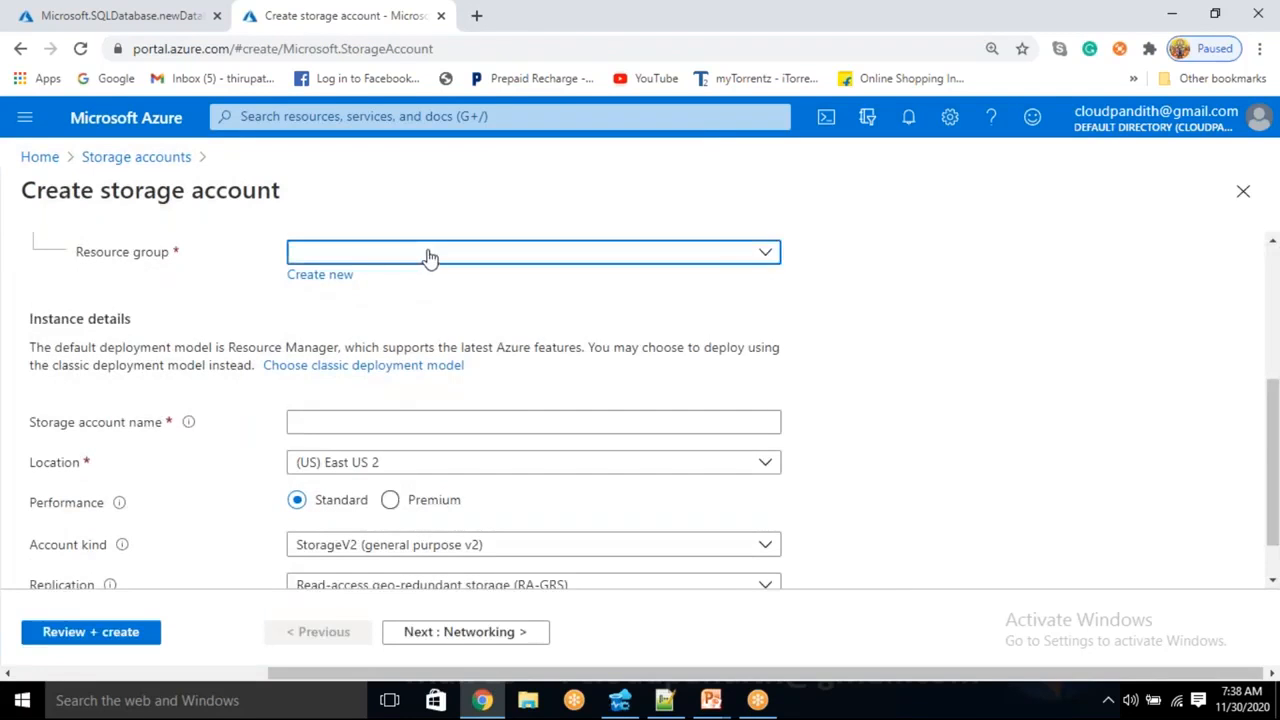
{"action": "left_click", "coordinate": [393, 322]}
- Name the storage account cloudpandithgen2adls and advance to the Networking settings
{"action": "left_click", "coordinate": [323, 421]}
{"action": "type", "text": "CLOUD"}
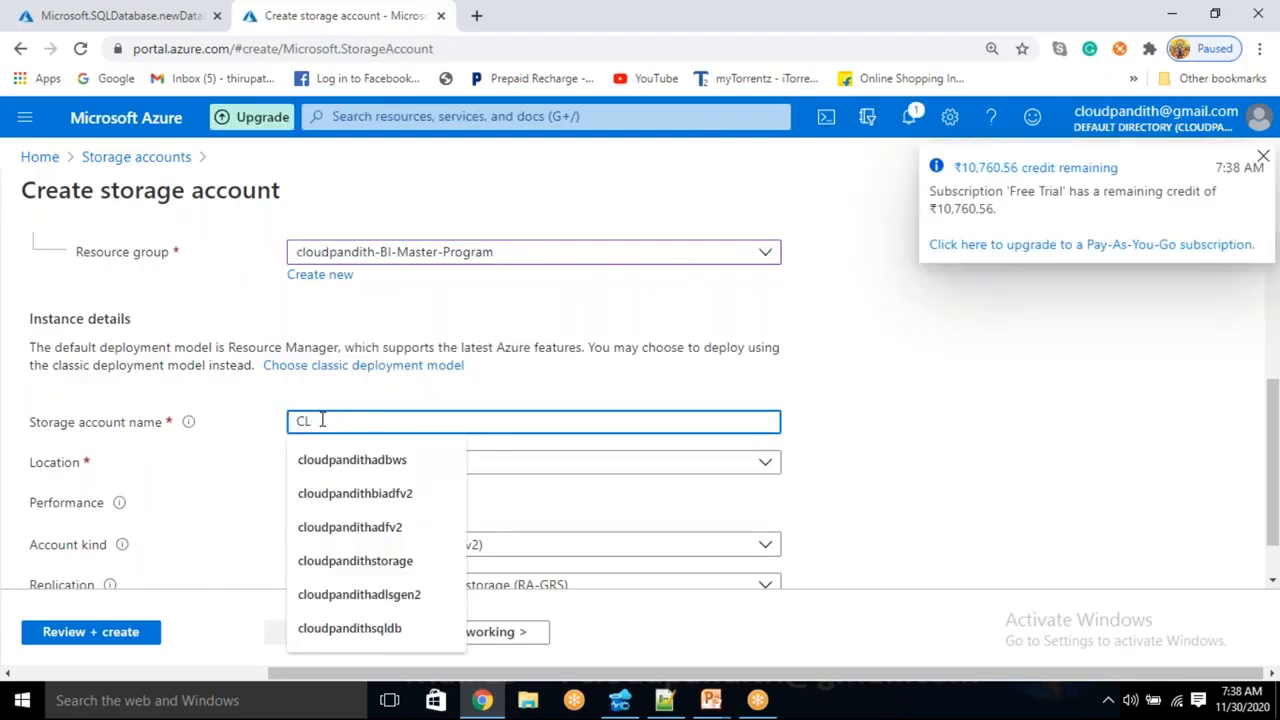
{"action": "key", "text": "BackSpace"}
{"action": "key", "text": "BackSpace"}
{"action": "type", "text": "cloudpandithgen2adls"}
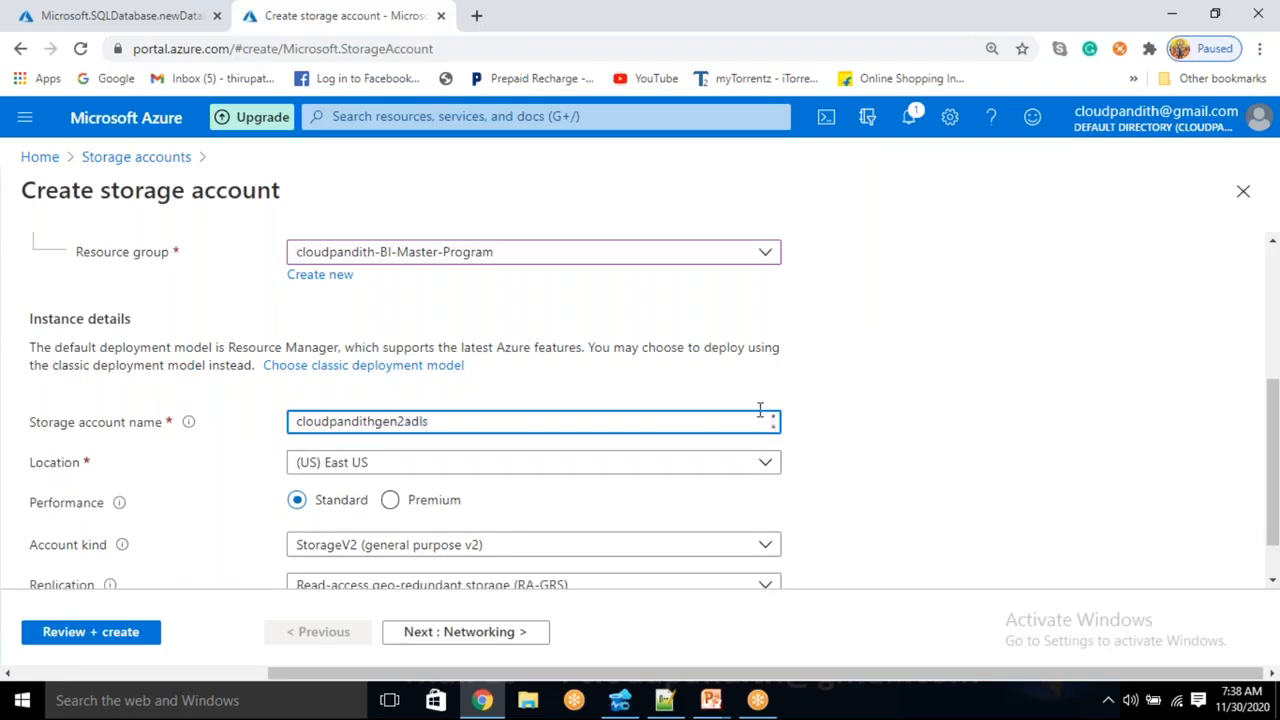
{"action": "left_click", "coordinate": [837, 397]}
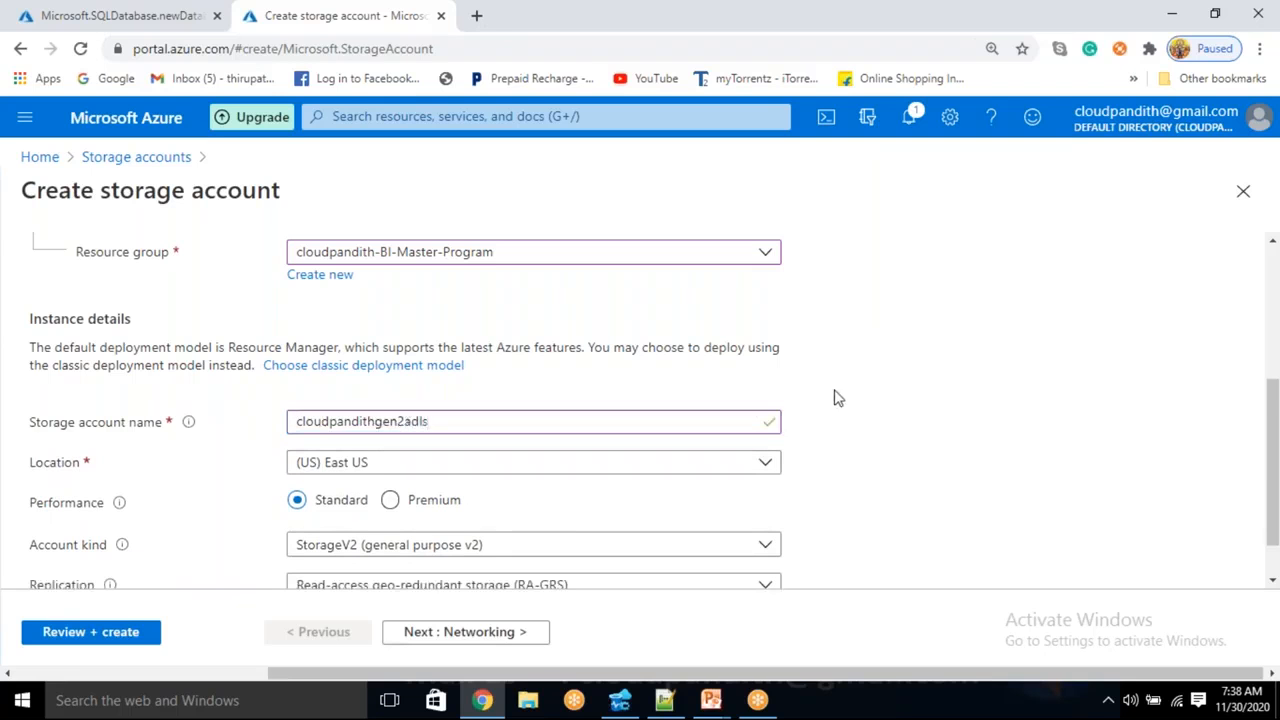
{"action": "scroll", "coordinate": [443, 509], "scroll_direction": "down", "scroll_amount": 1}
{"action": "left_click", "coordinate": [494, 634]}
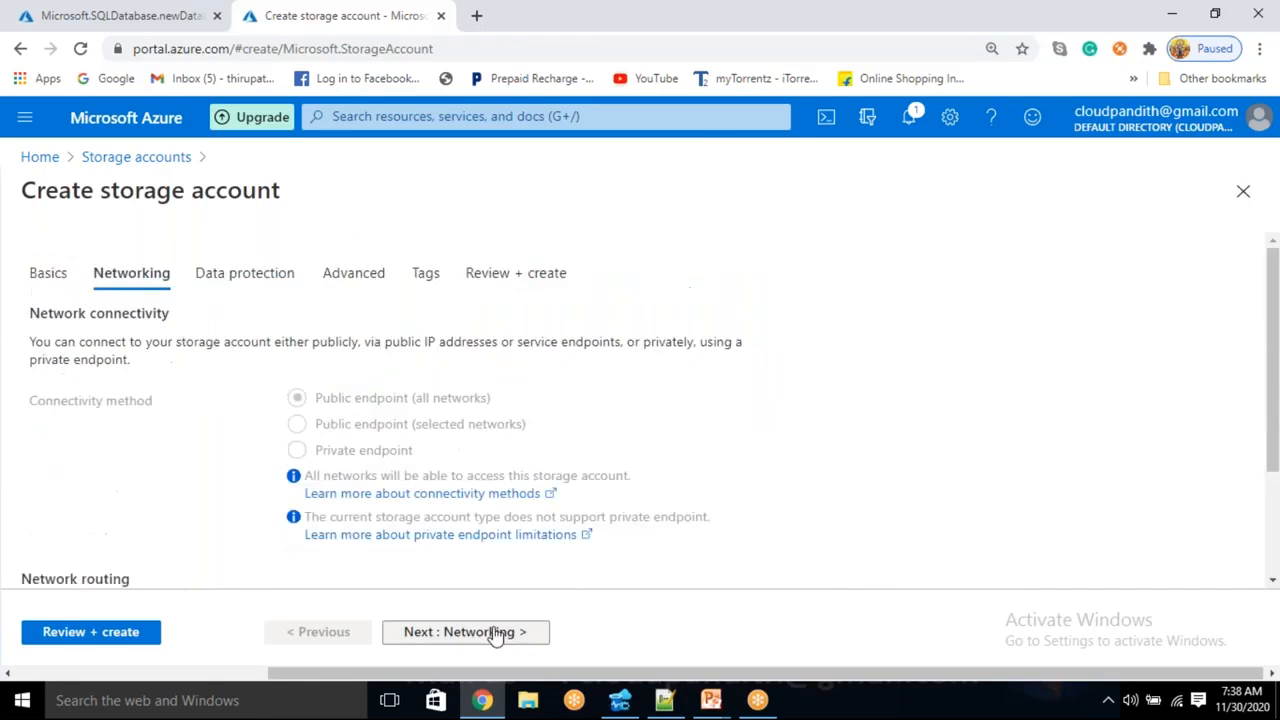
{"action": "left_click", "coordinate": [494, 634]}
- Enable hierarchical namespace for Data Lake Storage Gen2 on the Advanced settings
{"action": "left_click", "coordinate": [494, 634]}
{"action": "scroll", "coordinate": [457, 497], "scroll_direction": "down", "scroll_amount": 3}
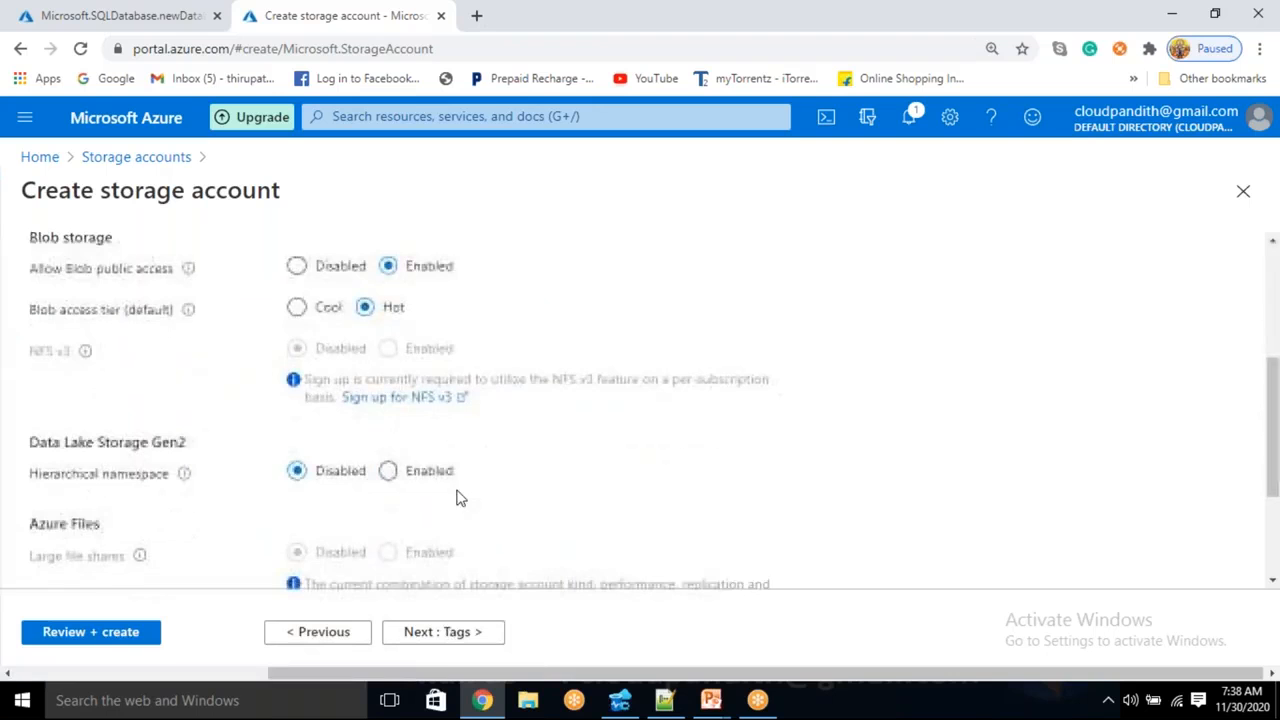
{"action": "left_click", "coordinate": [409, 479]}
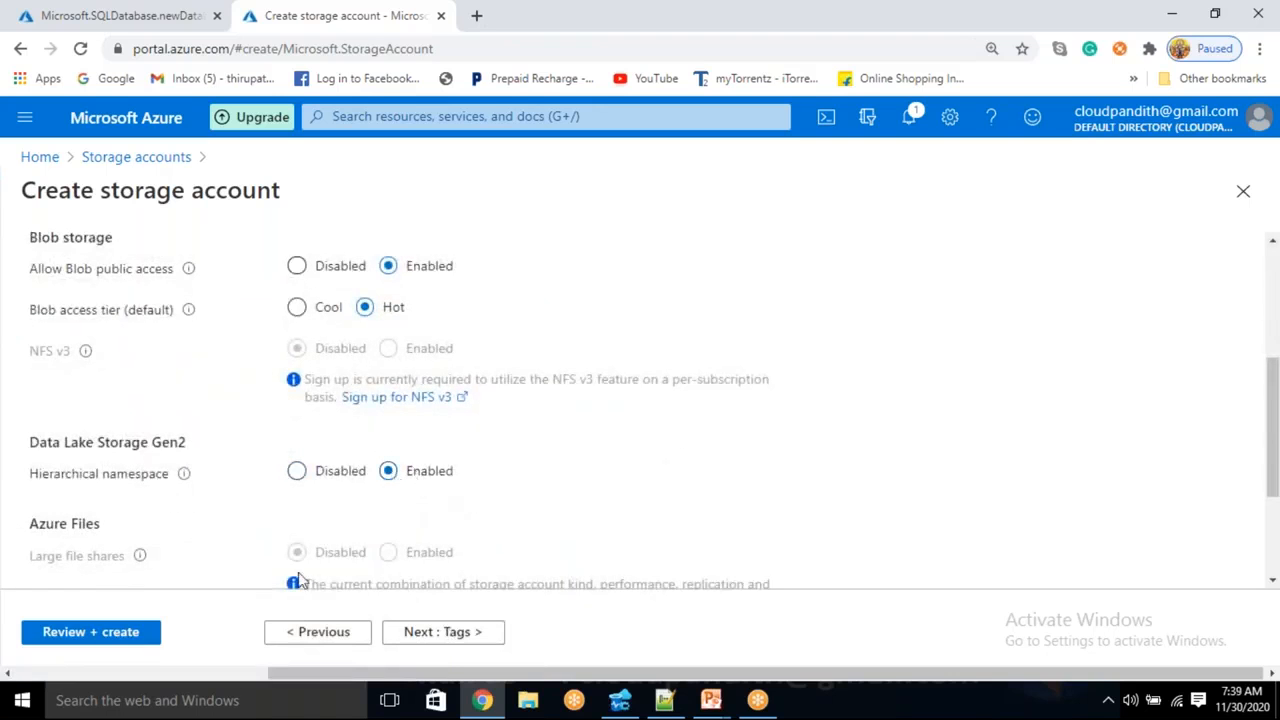
- Review and create the storage account, then open a new browser tab
{"action": "left_click", "coordinate": [121, 634]}
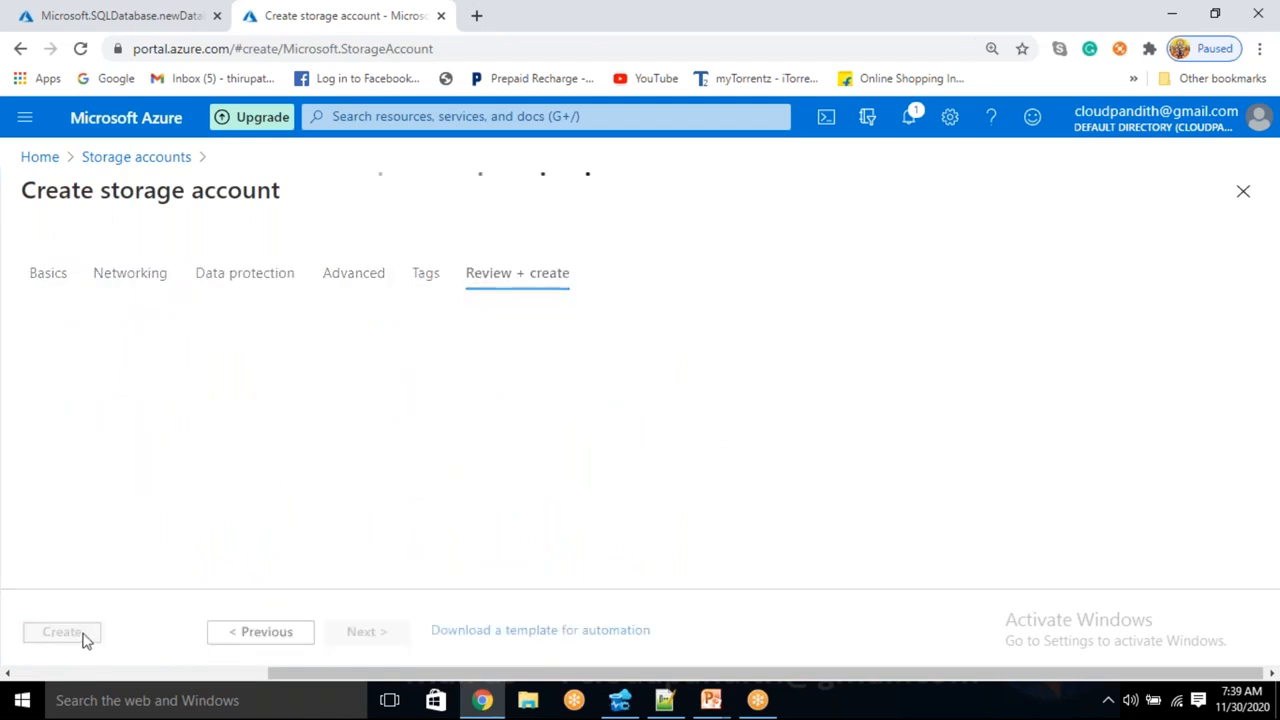
{"action": "left_click_drag", "start_coordinate": [103, 259], "coordinate": [157, 259]}
{"action": "left_click", "coordinate": [52, 647]}
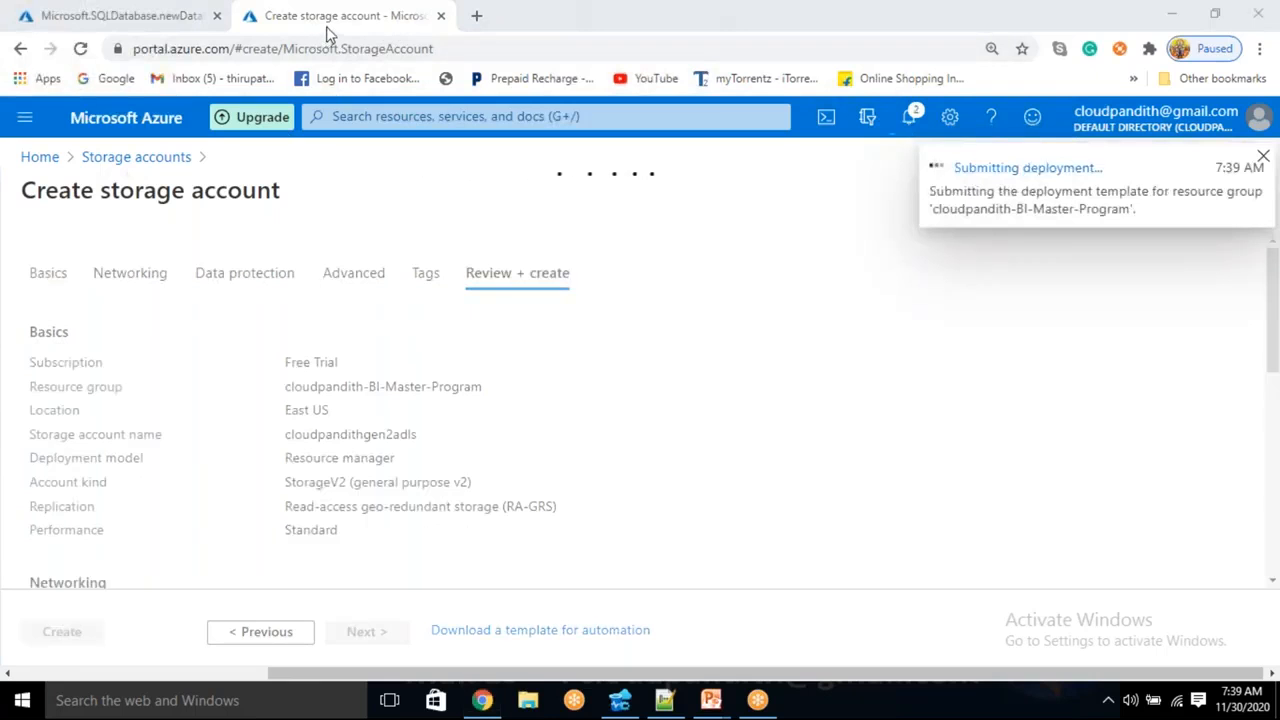
{"action": "left_click", "coordinate": [477, 17]}
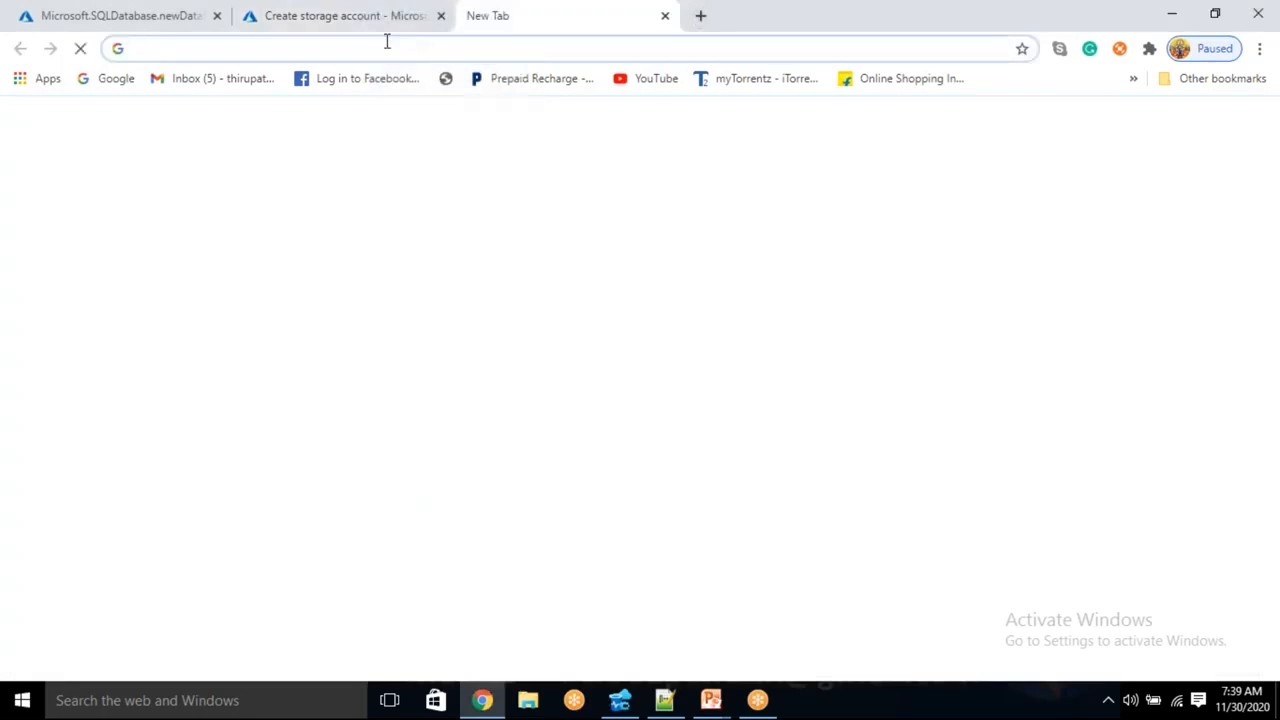
- Load portal.azure.com in the new tab and open the Data factories list
{"action": "type", "text": "por"}
{"action": "key", "text": "Return"}
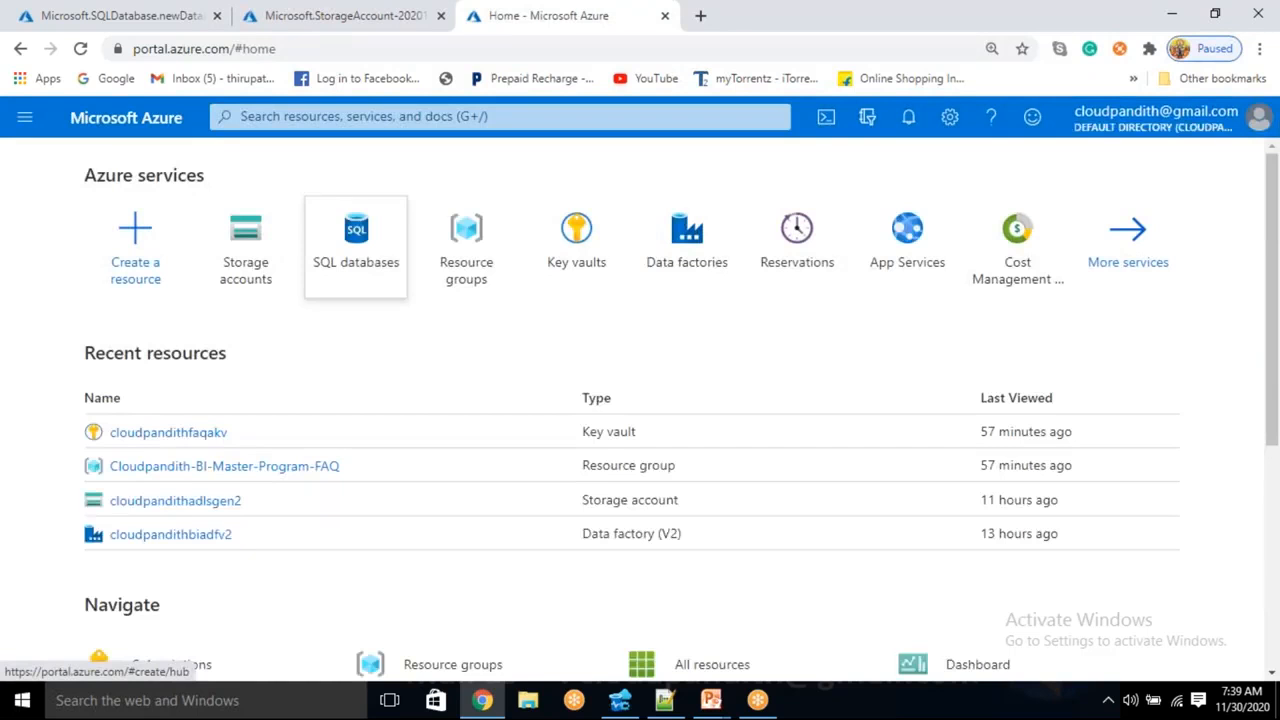
{"action": "mouse_move", "coordinate": [666, 255]}
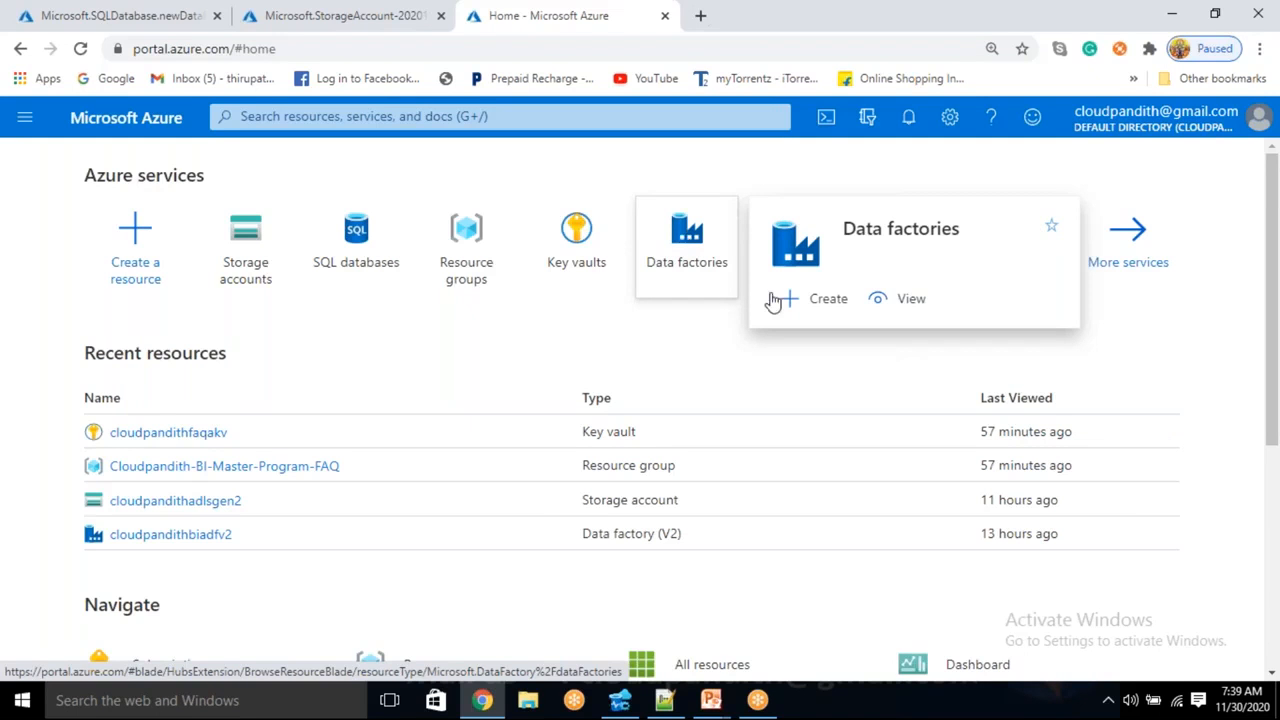
{"action": "left_click", "coordinate": [700, 240]}
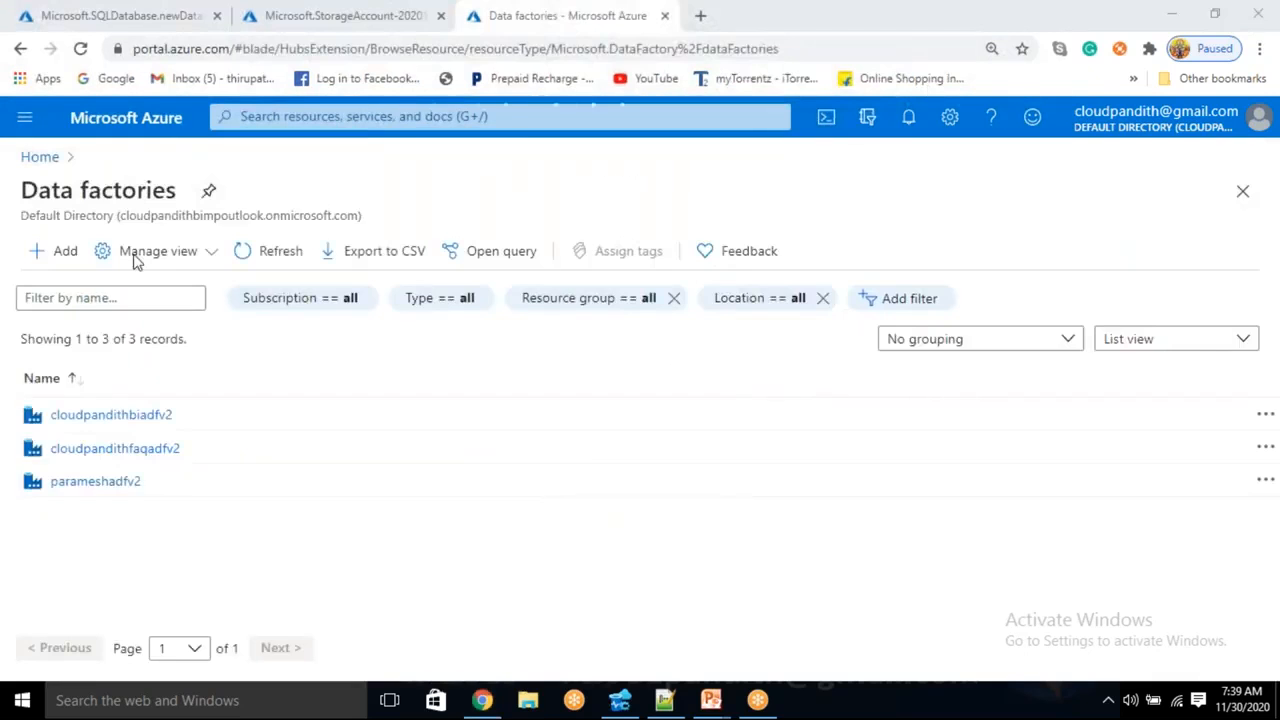
- Start a data factory in cloudpandith-BI-Master-Program and enter an available factory name
{"action": "left_click", "coordinate": [60, 250]}
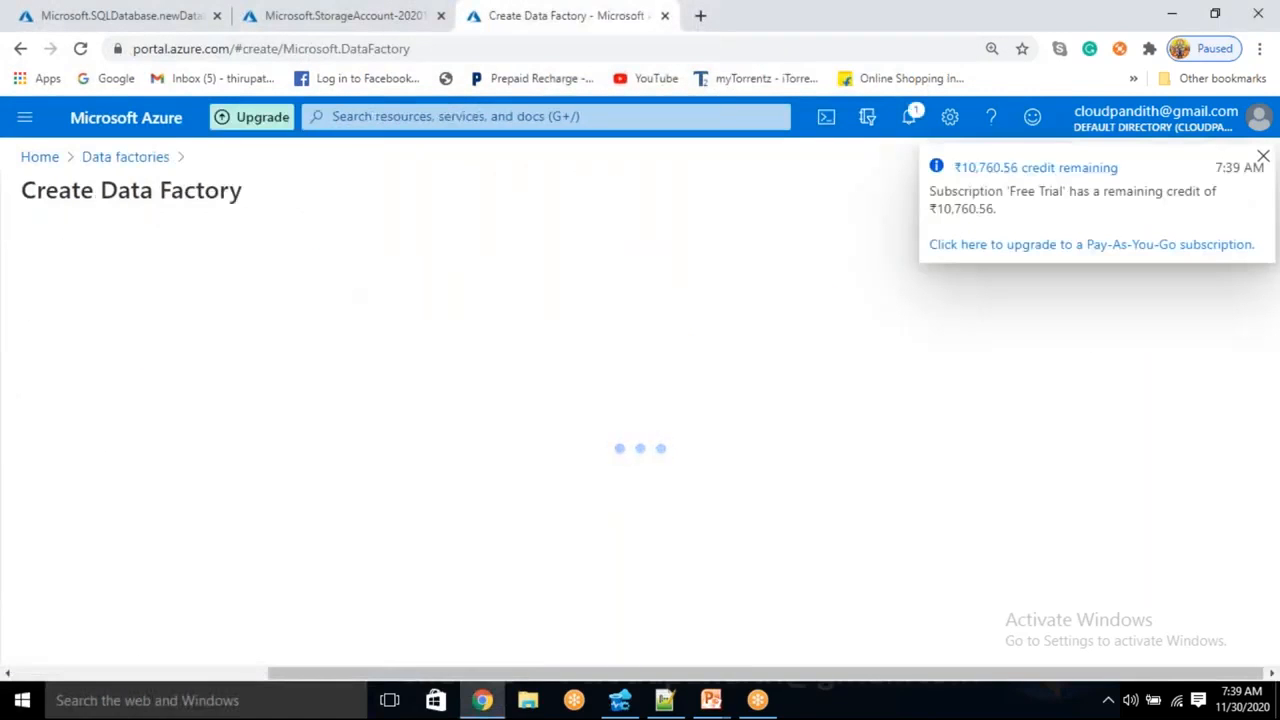
{"action": "left_click", "coordinate": [305, 440]}
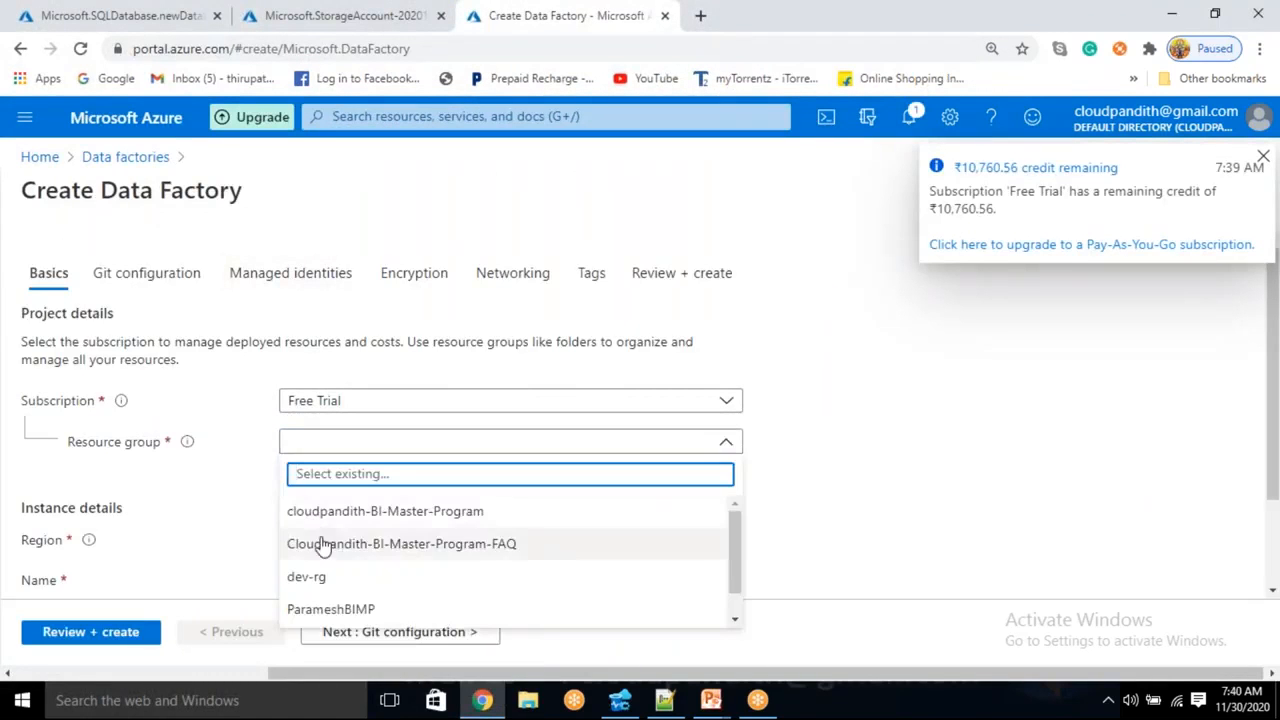
{"action": "left_click", "coordinate": [330, 511]}
{"action": "scroll", "coordinate": [337, 517], "scroll_direction": "down", "scroll_amount": 2}
{"action": "left_click", "coordinate": [325, 458]}
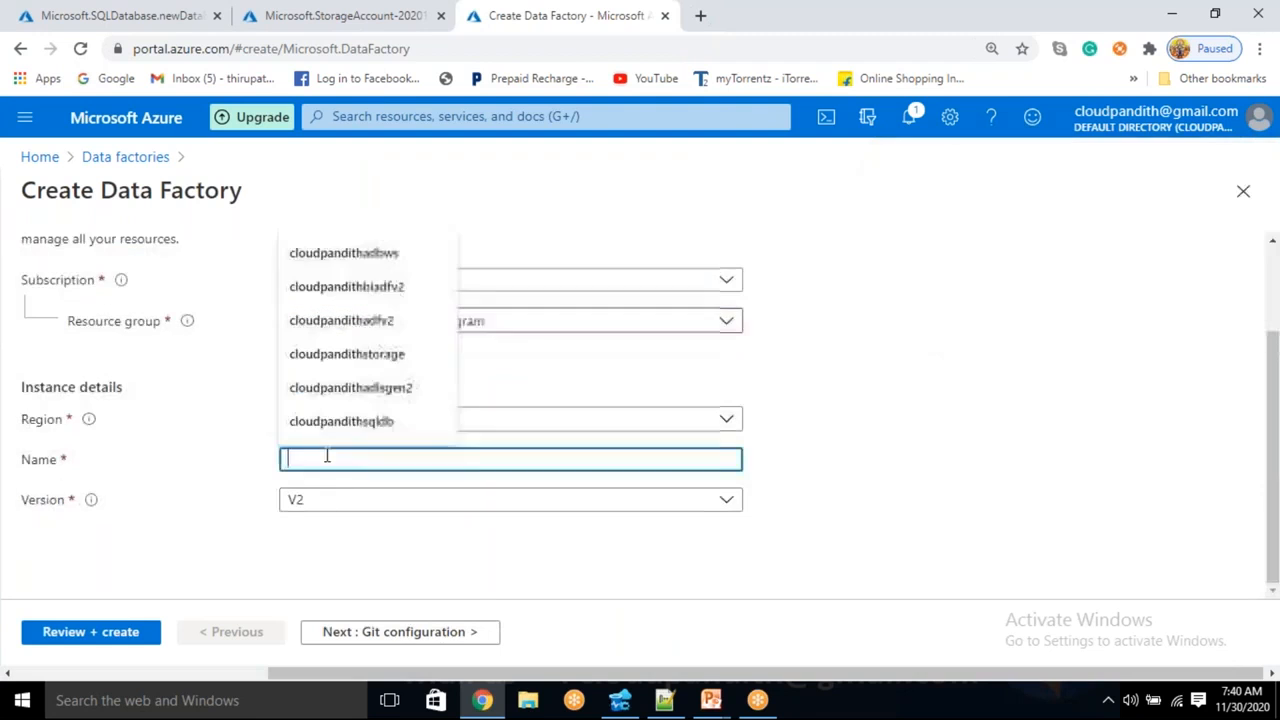
{"action": "type", "text": "cloudpandithadfv2bi"}
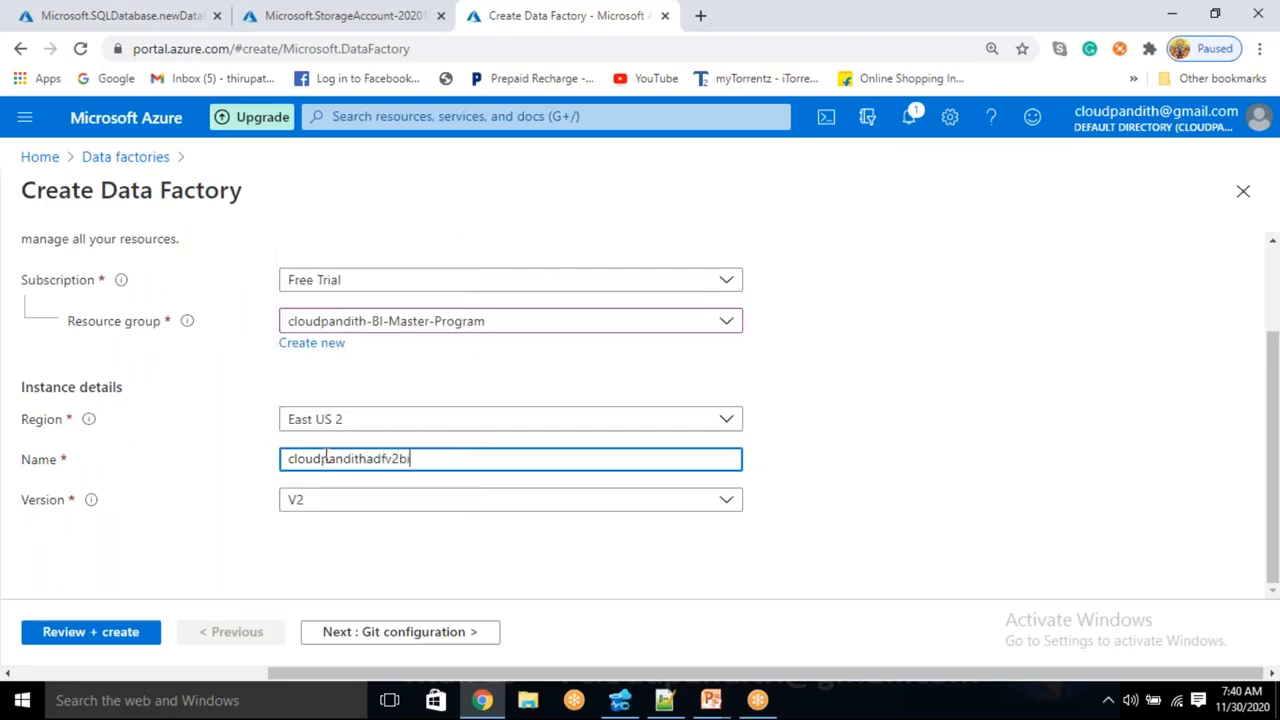
{"action": "left_click", "coordinate": [837, 428]}
{"action": "double_click", "coordinate": [837, 428]}
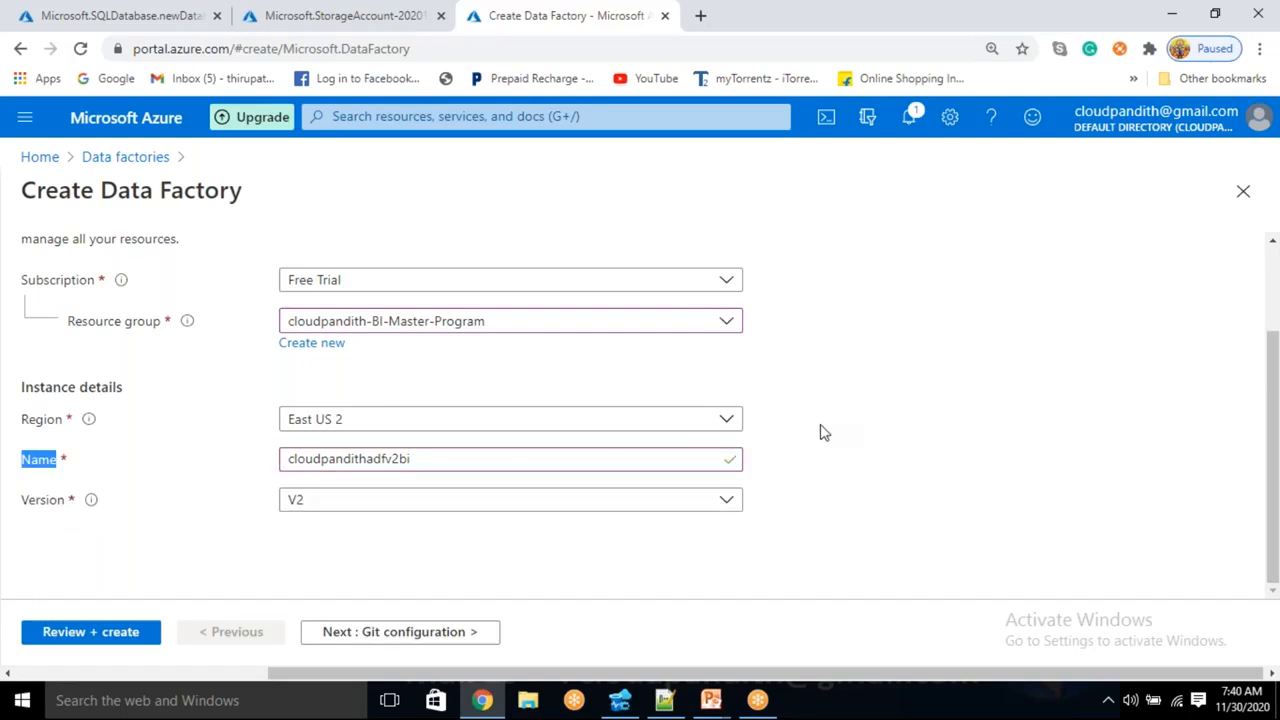
- Review data factory cloudpandithadfv2BI and create it
{"action": "left_click", "coordinate": [350, 643]}
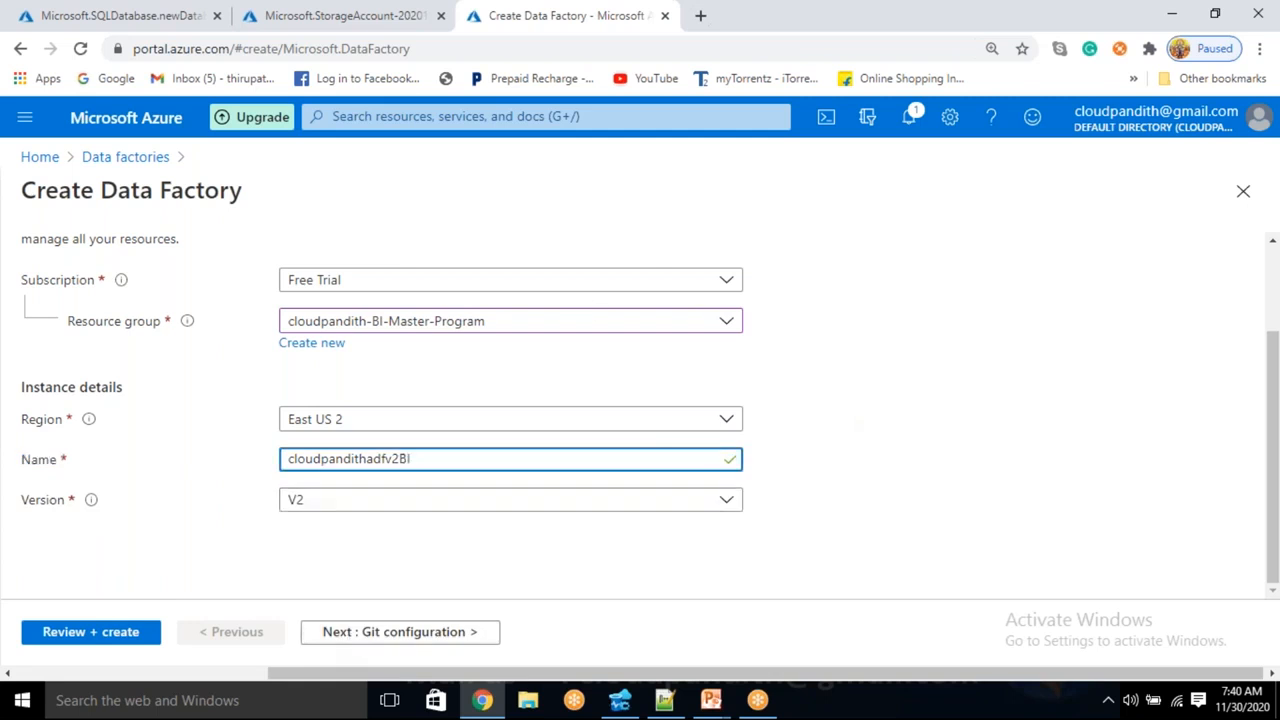
{"action": "left_click", "coordinate": [86, 641]}
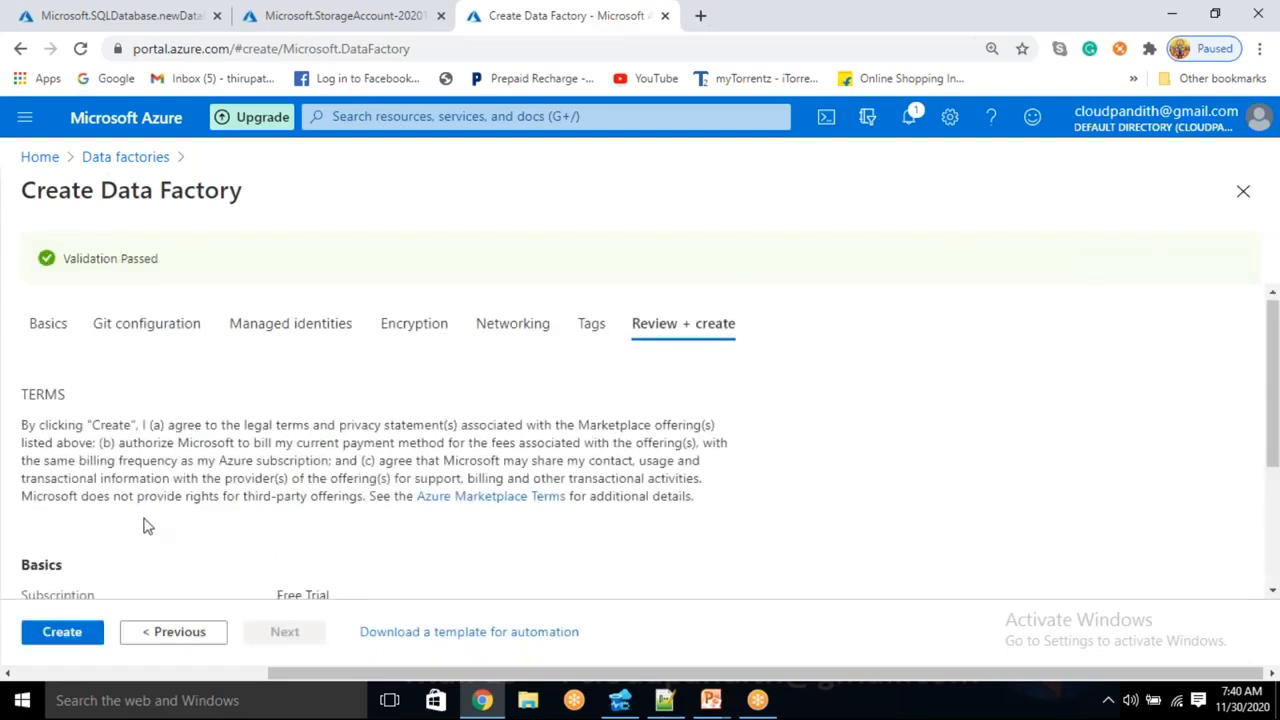
{"action": "scroll", "coordinate": [268, 455], "scroll_direction": "down", "scroll_amount": 3}
{"action": "double_click", "coordinate": [332, 447]}
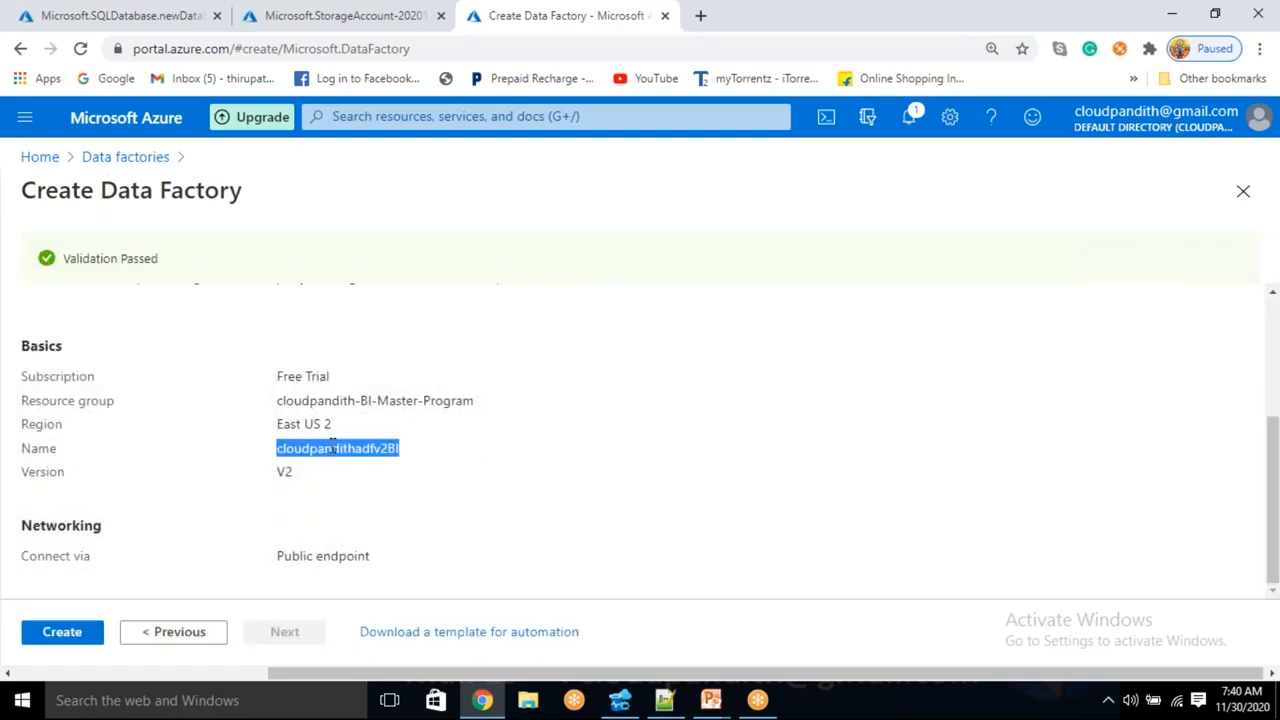
{"action": "left_click", "coordinate": [62, 638]}
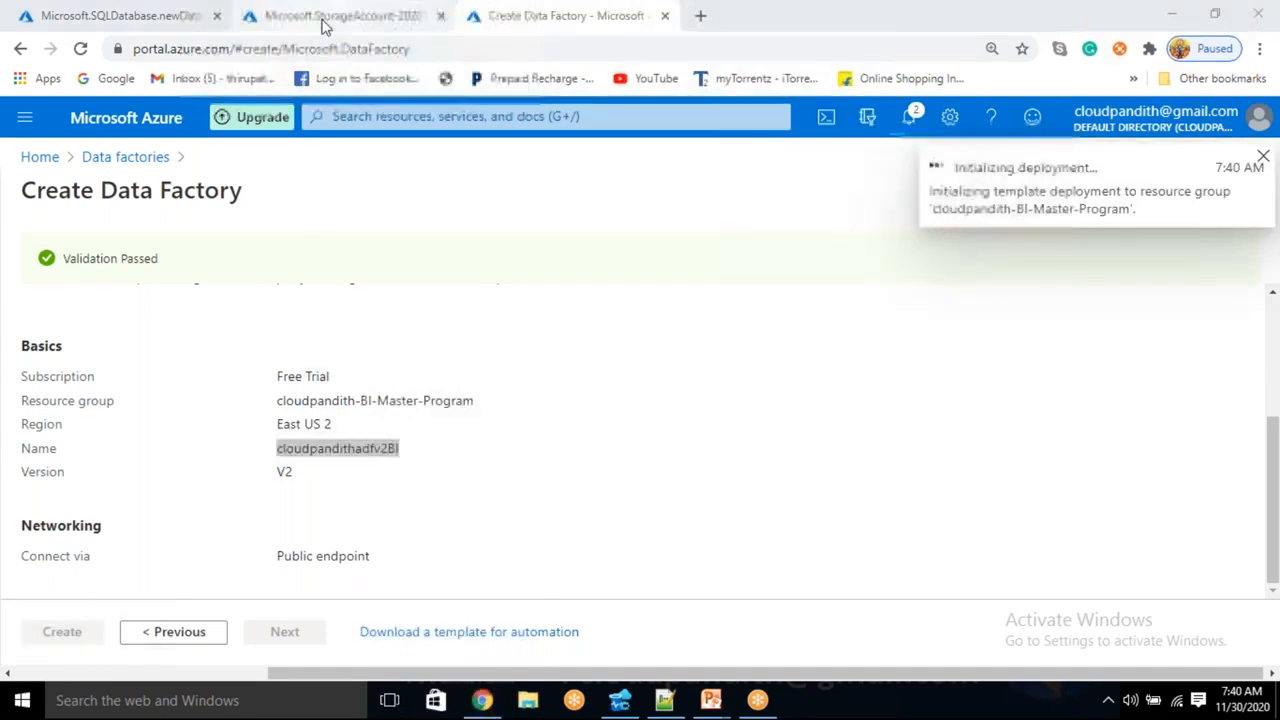
- Load the Azure portal in another new tab and open the Key vaults list
{"action": "left_click", "coordinate": [700, 16]}
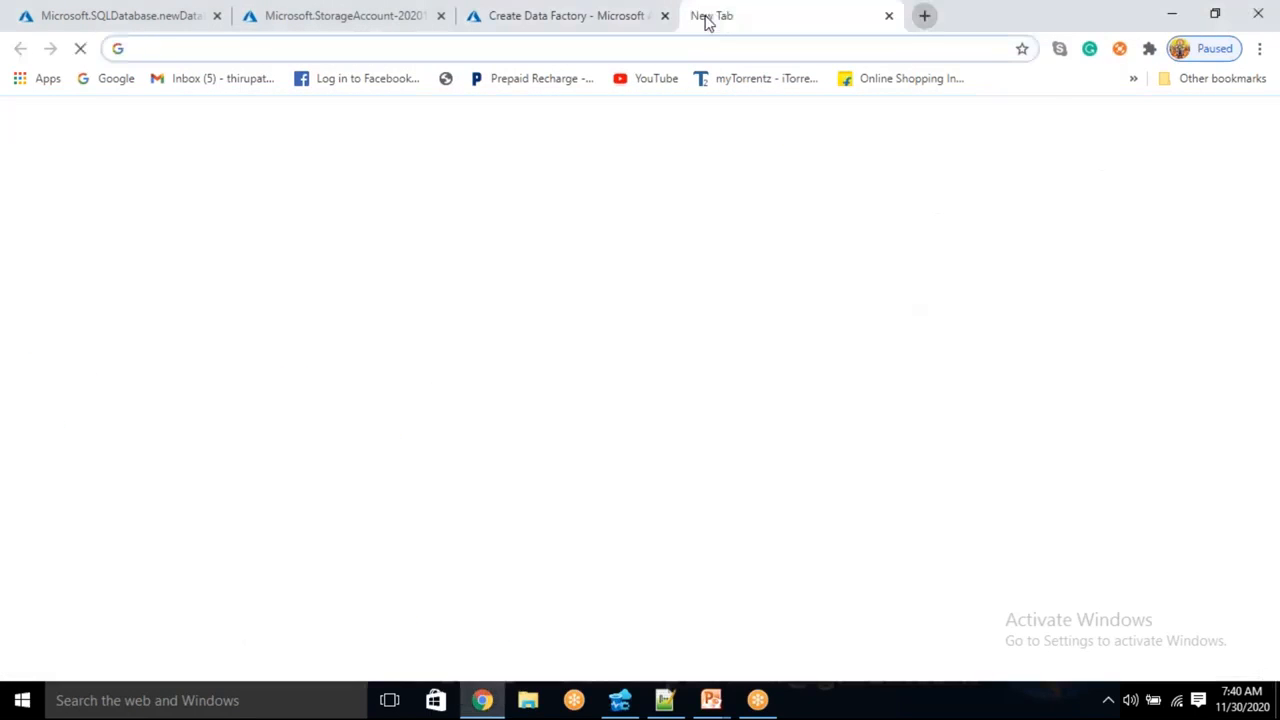
{"action": "type", "text": "por"}
{"action": "key", "text": "Return"}
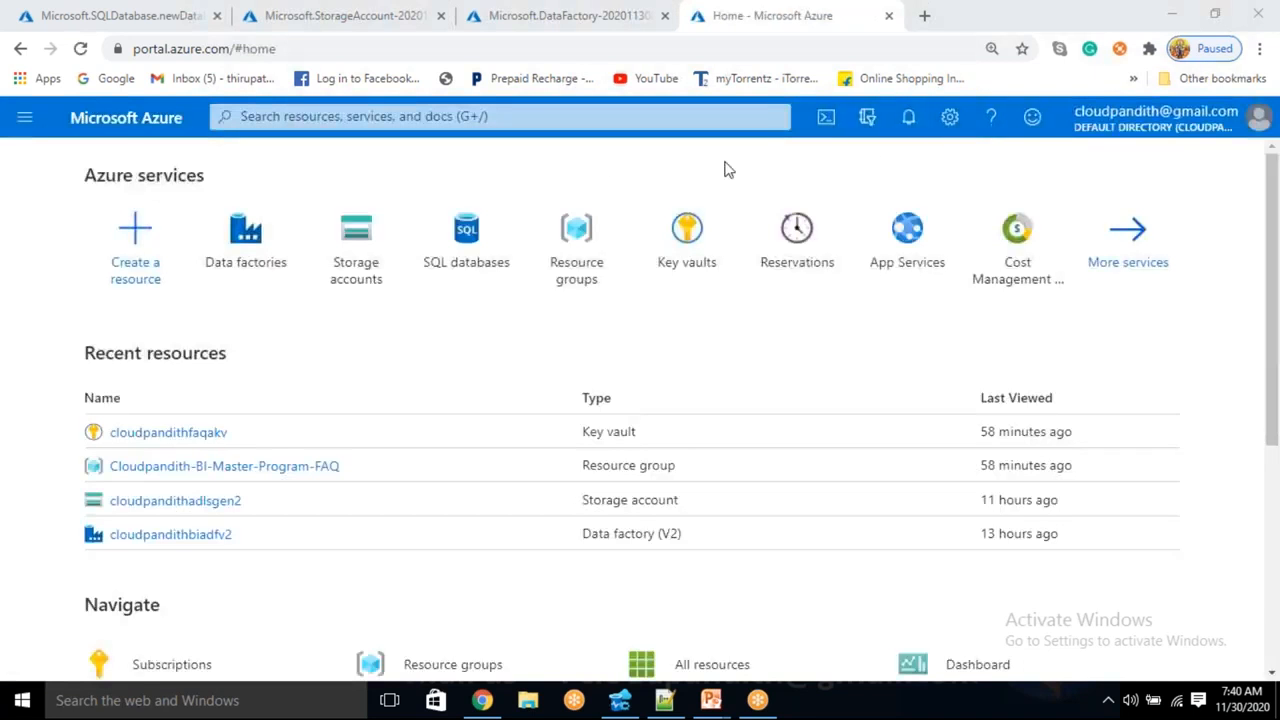
{"action": "left_click", "coordinate": [489, 118]}
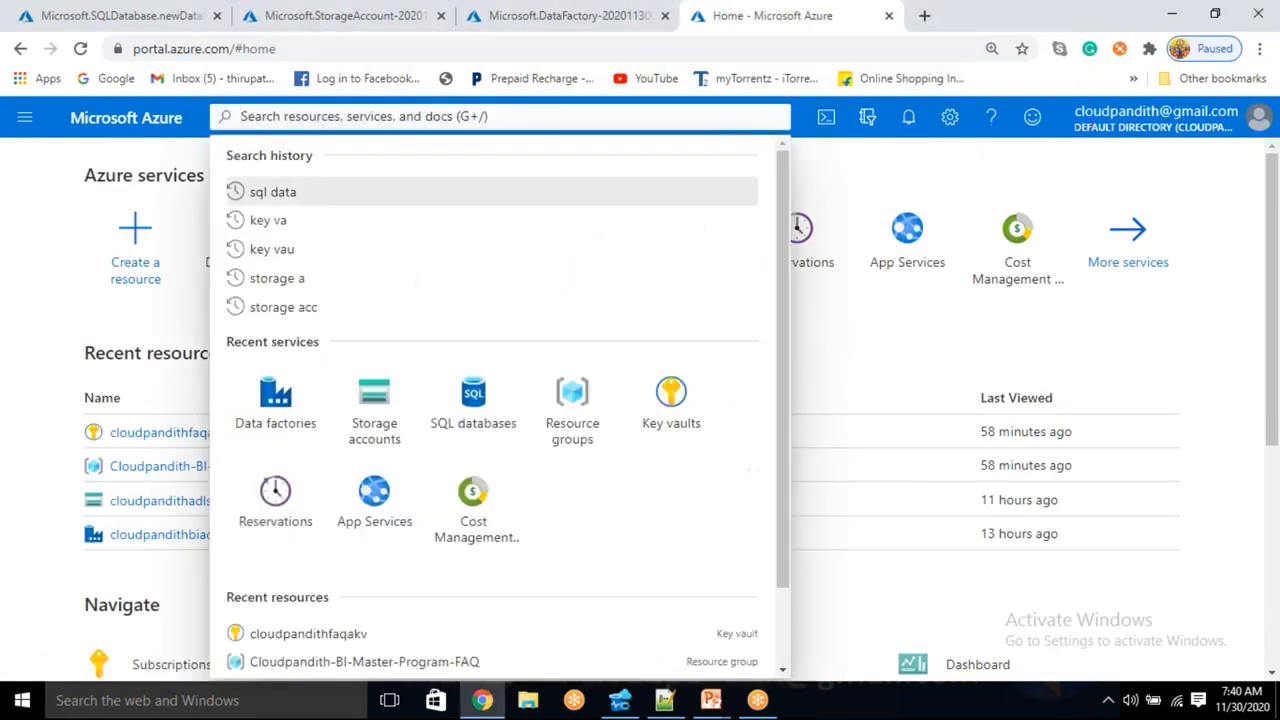
{"action": "left_click", "coordinate": [62, 232]}
{"action": "left_click", "coordinate": [687, 240]}
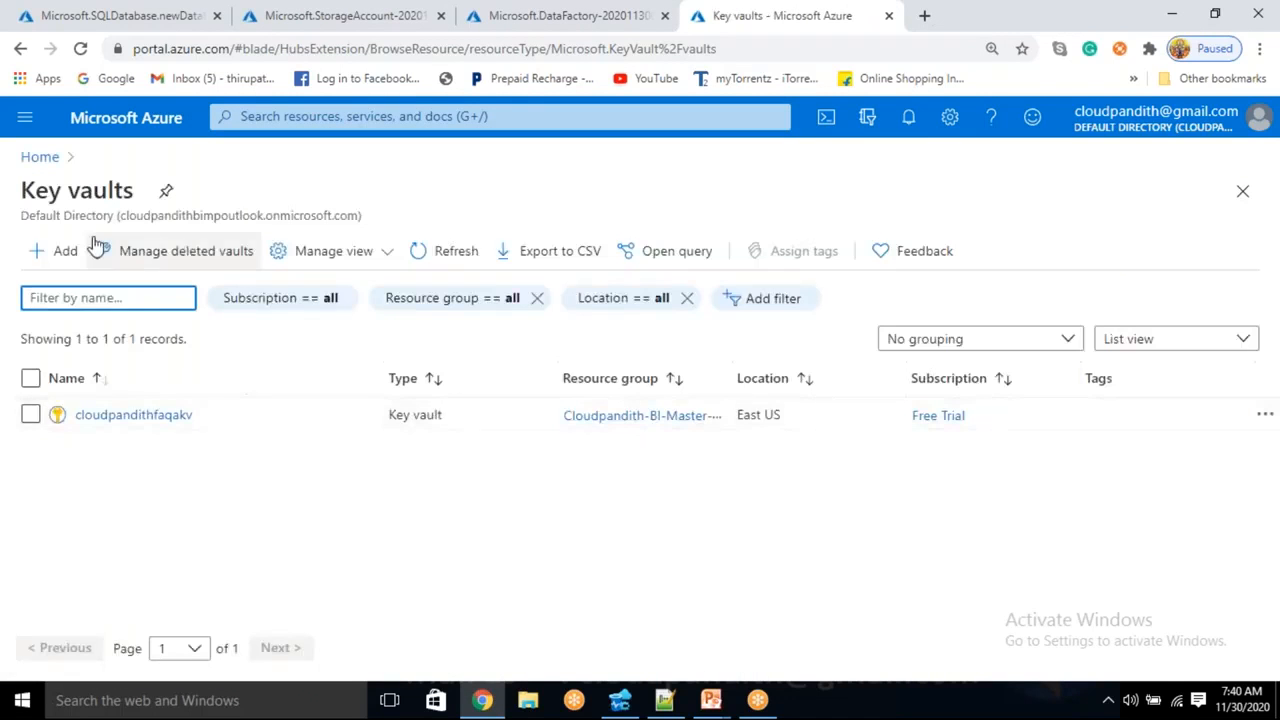
- Start a new key vault in the cloudpandith-BI-Master-Program resource group
{"action": "left_click", "coordinate": [48, 252]}
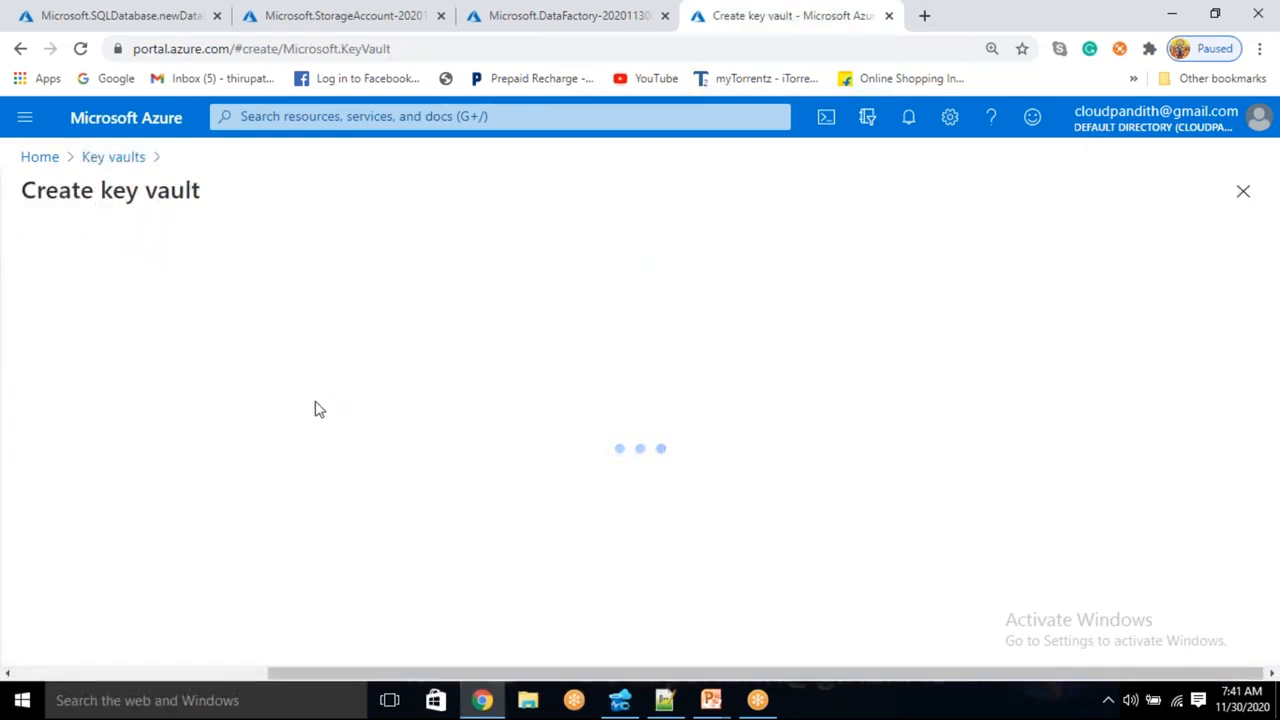
{"action": "scroll", "coordinate": [409, 389], "scroll_direction": "down", "scroll_amount": 2}
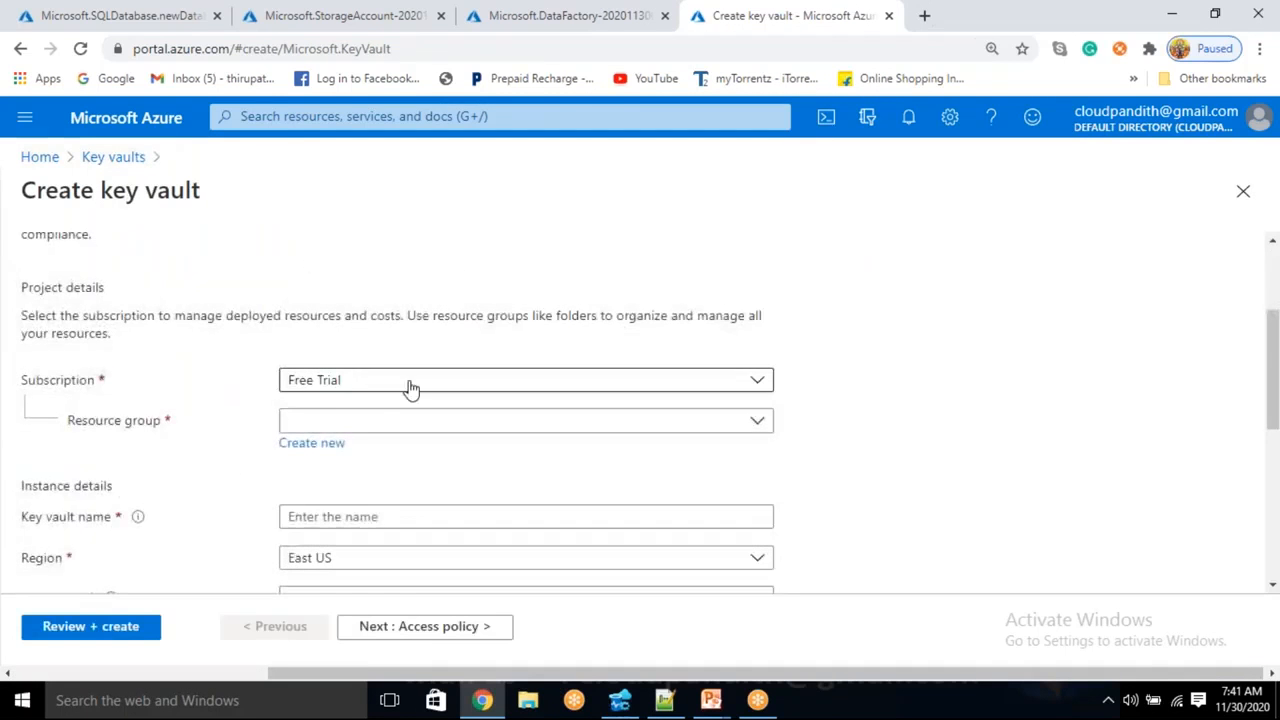
{"action": "left_click", "coordinate": [362, 430]}
{"action": "left_click", "coordinate": [343, 491]}
{"action": "scroll", "coordinate": [343, 491], "scroll_direction": "down", "scroll_amount": 2}
{"action": "scroll", "coordinate": [337, 347], "scroll_direction": "down", "scroll_amount": 1}
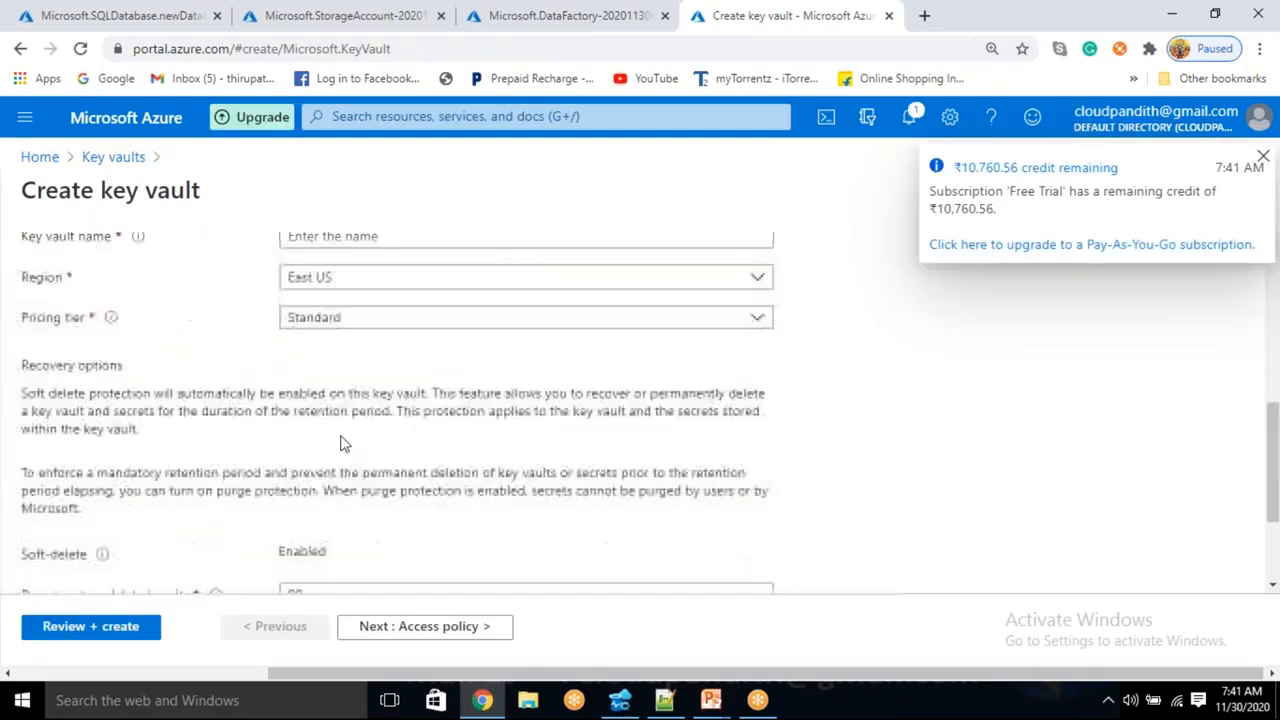
{"action": "scroll", "coordinate": [337, 347], "scroll_direction": "up", "scroll_amount": 1}
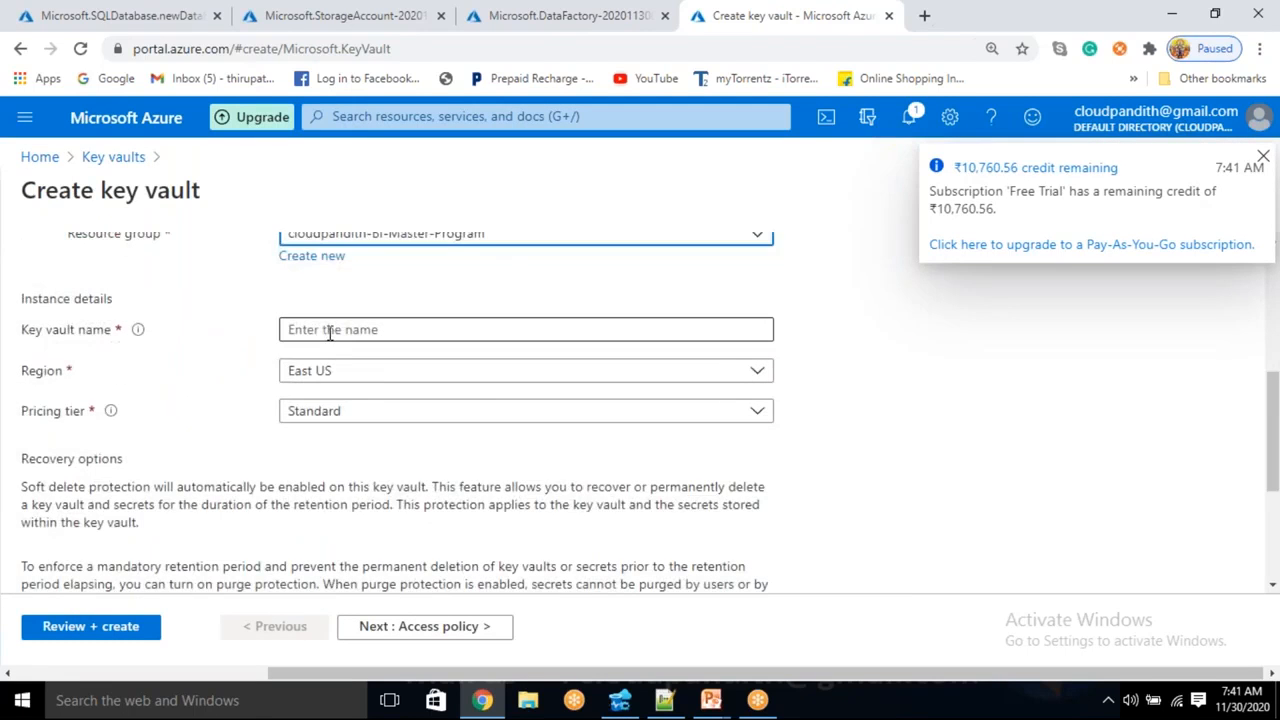
- Name the key vault cloudpandithakvforst, keeping East US and Standard tier, and reach Access policy
{"action": "left_click", "coordinate": [330, 330]}
{"action": "type", "text": "cloudpandi"}
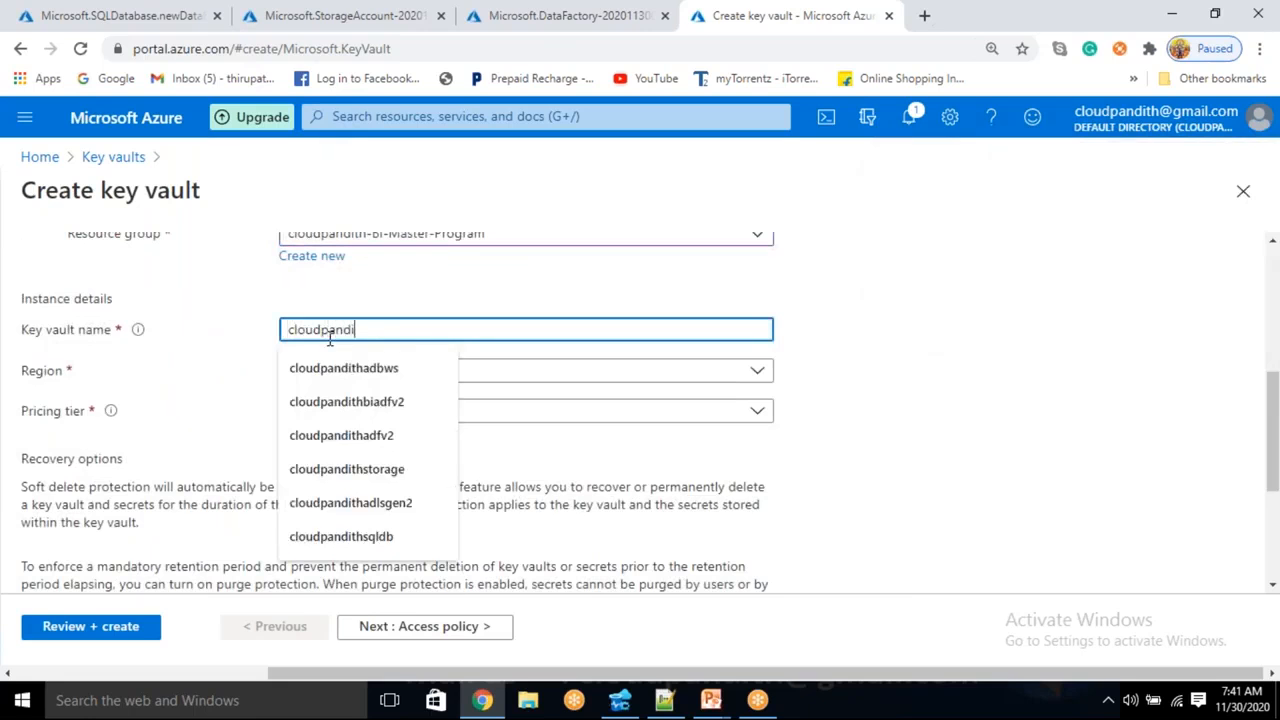
{"action": "type", "text": "tha"}
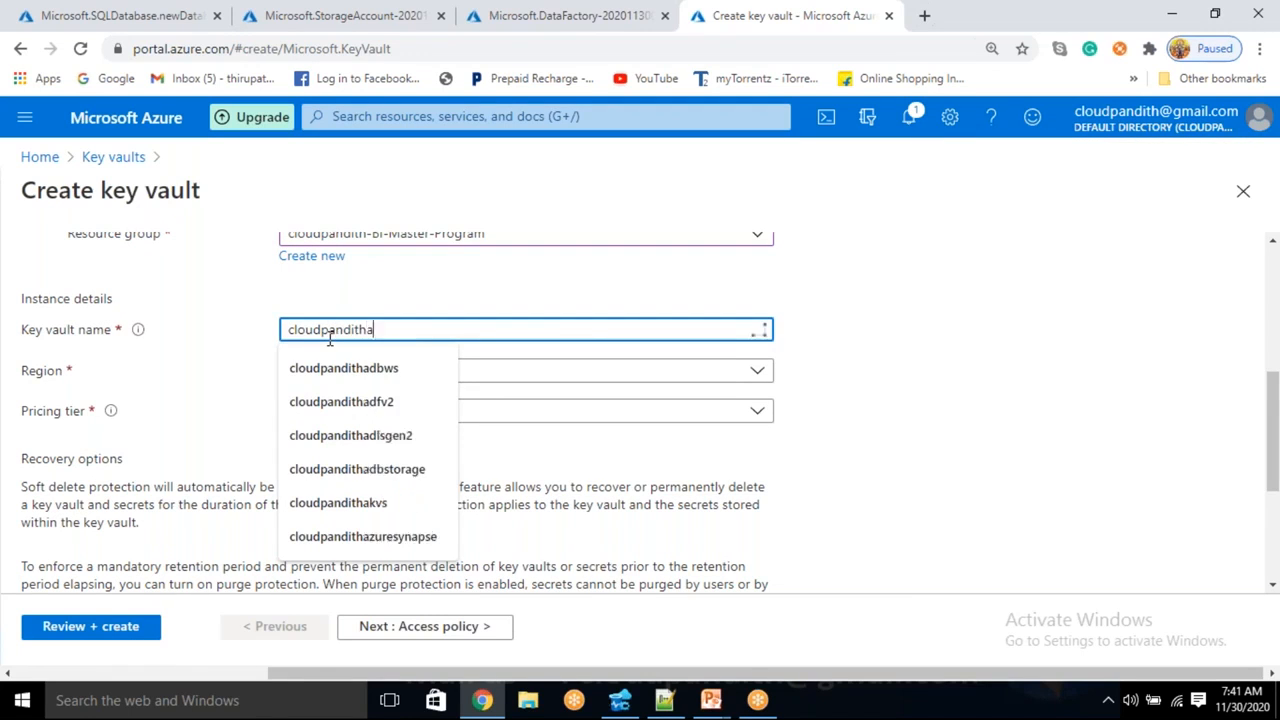
{"action": "type", "text": "kvforst"}
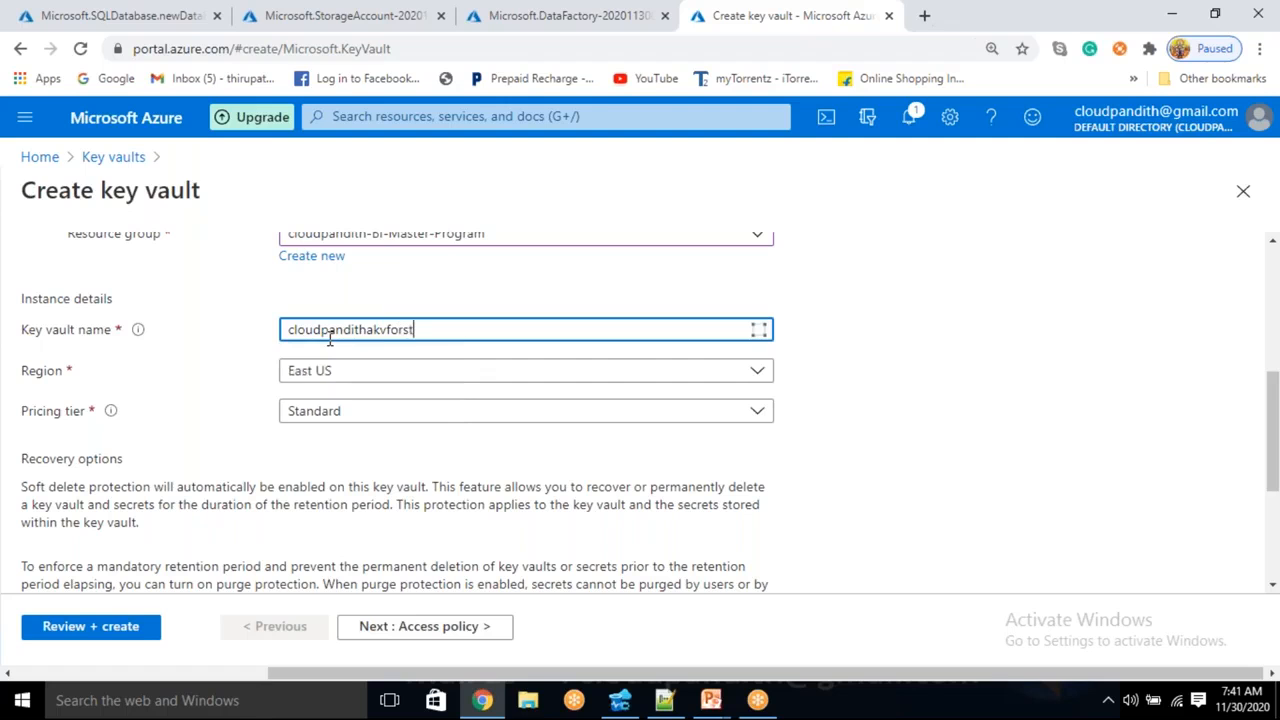
{"action": "left_click", "coordinate": [765, 281]}
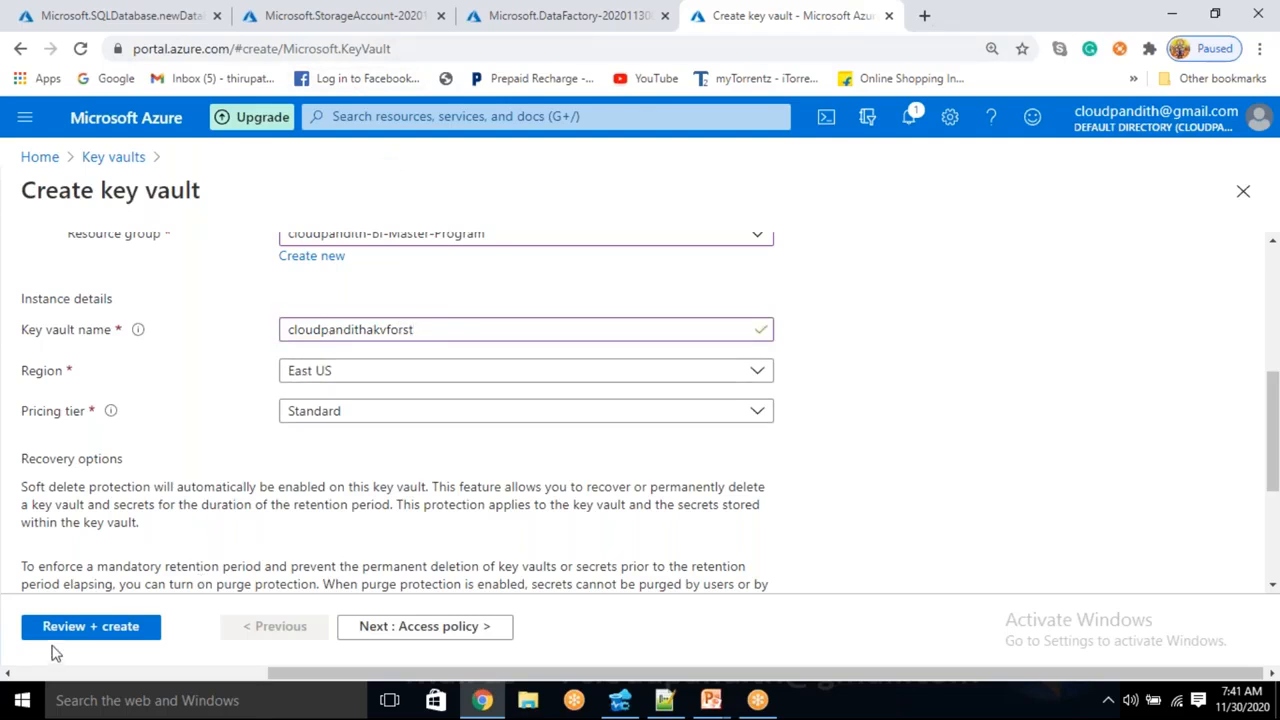
{"action": "left_click", "coordinate": [414, 632]}
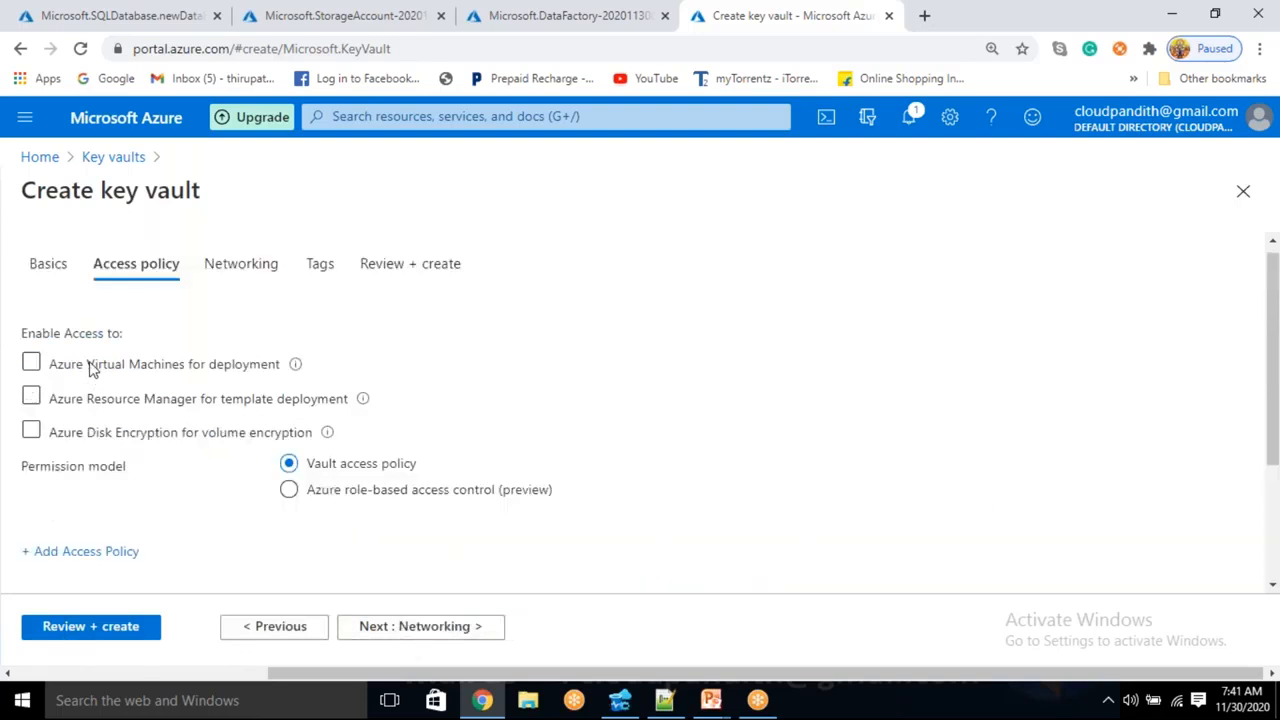
{"action": "left_click", "coordinate": [69, 552]}
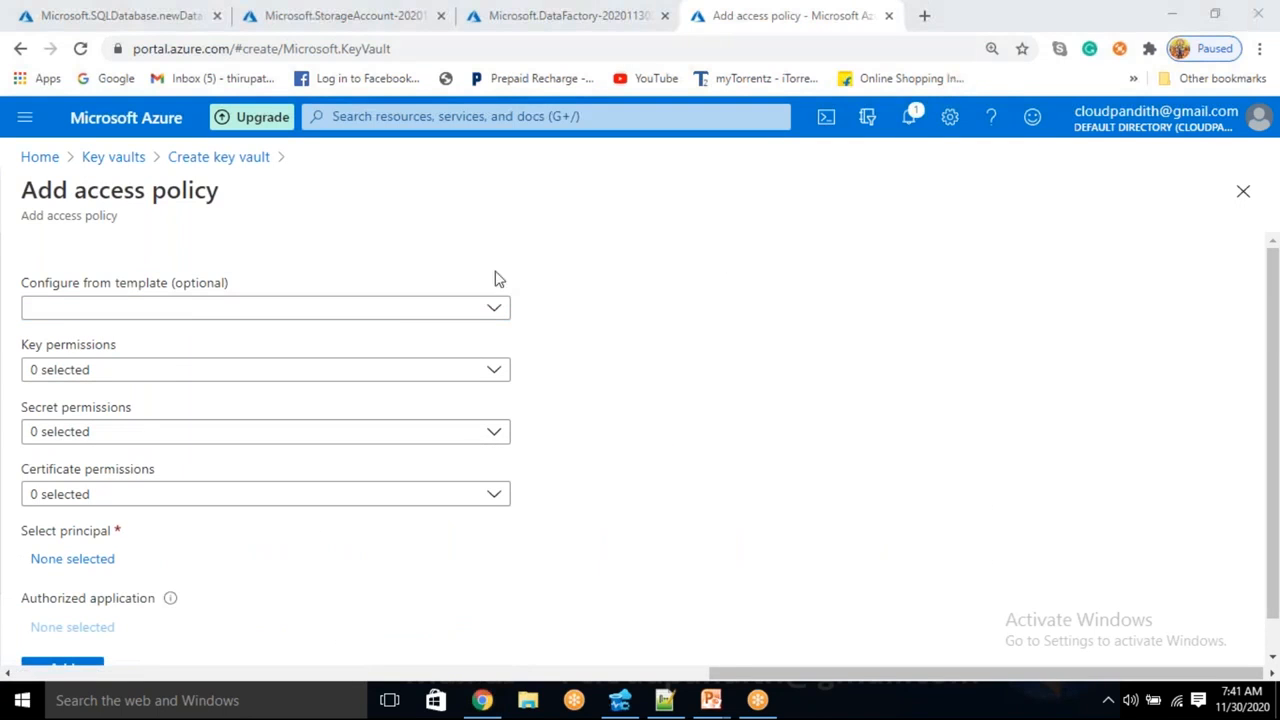
- Add a Key, Secret & Certificate Management access policy for the data factory's identity
{"action": "left_click", "coordinate": [390, 311]}
{"action": "left_click", "coordinate": [240, 348]}
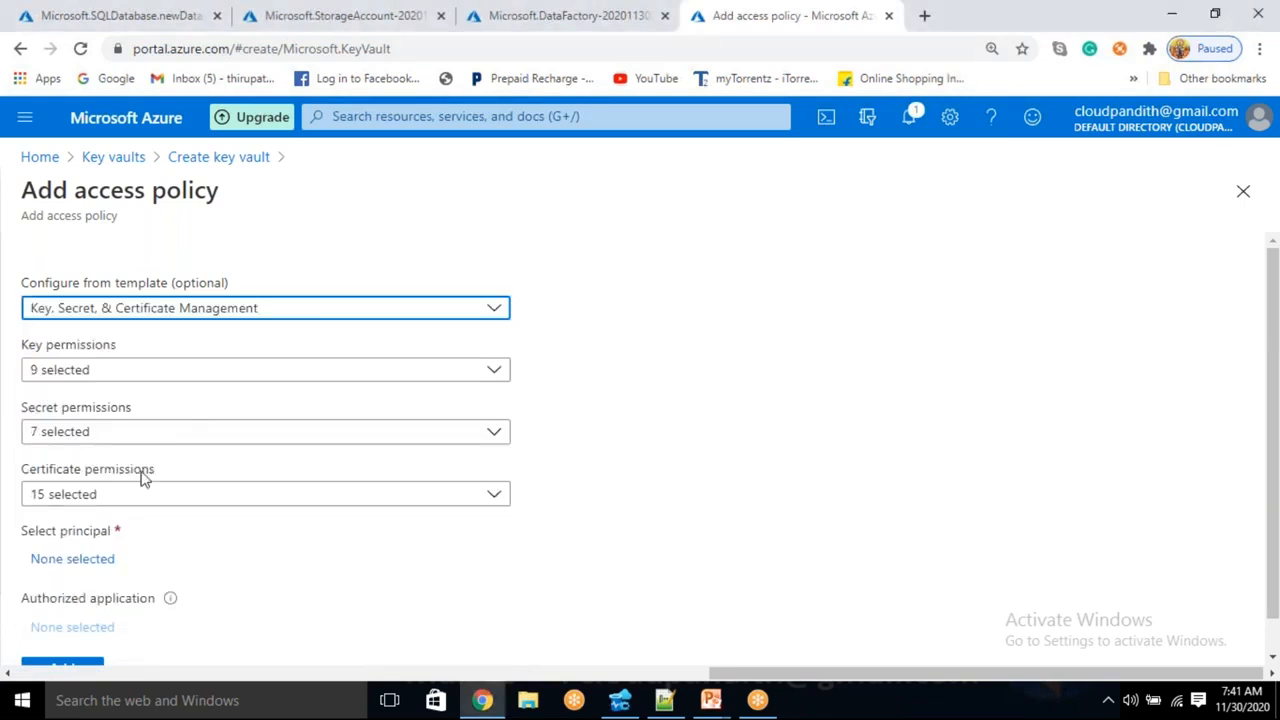
{"action": "left_click", "coordinate": [83, 560]}
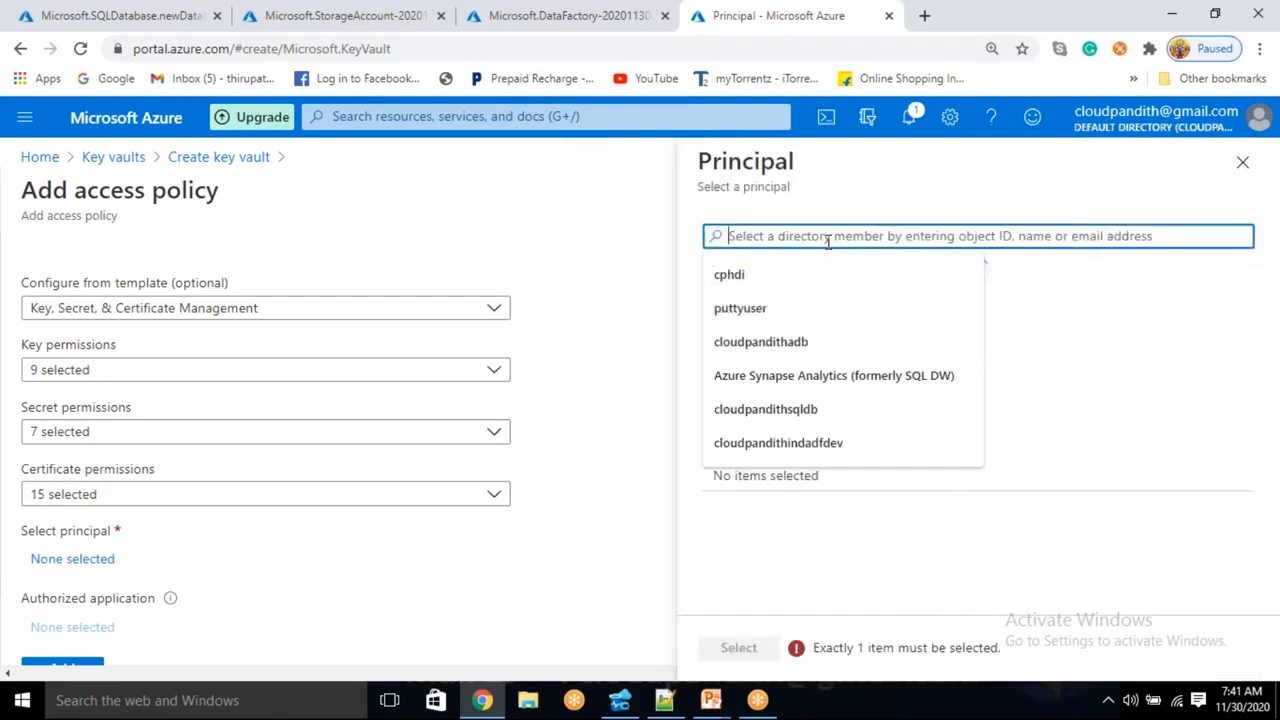
{"action": "type", "text": "cloudpandithadfv2BI"}
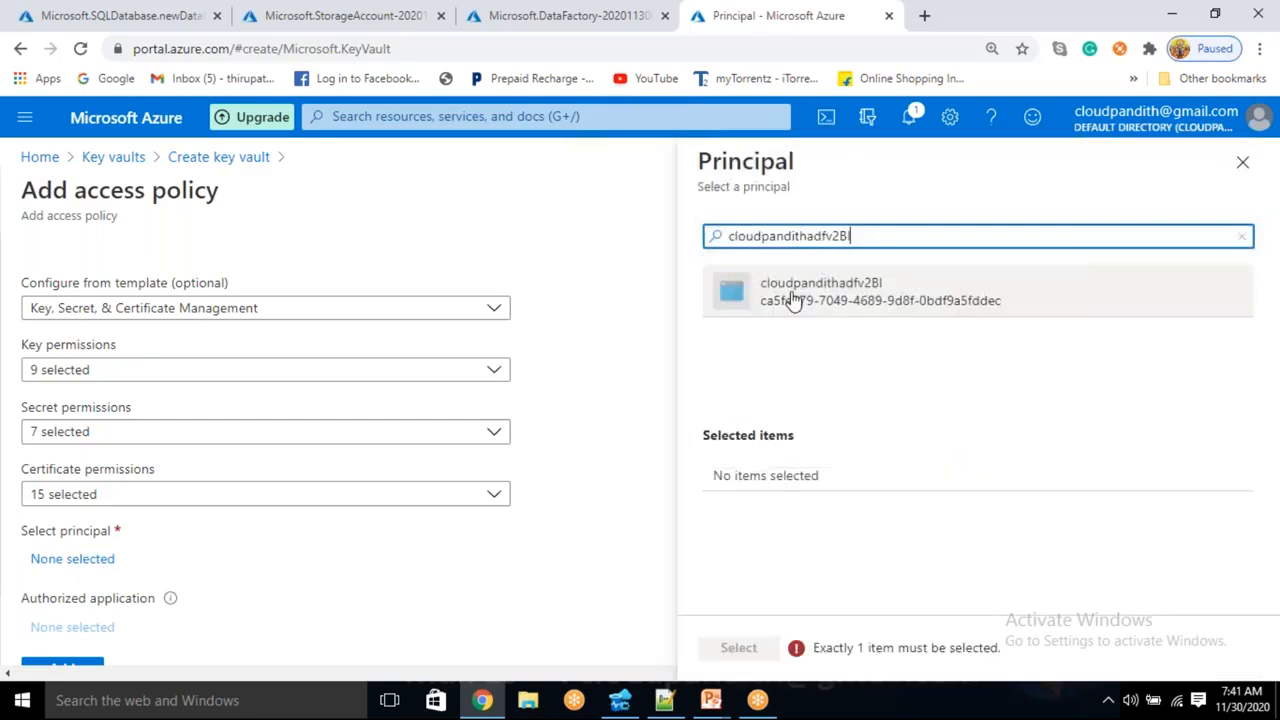
{"action": "left_click", "coordinate": [730, 297]}
{"action": "left_click", "coordinate": [722, 650]}
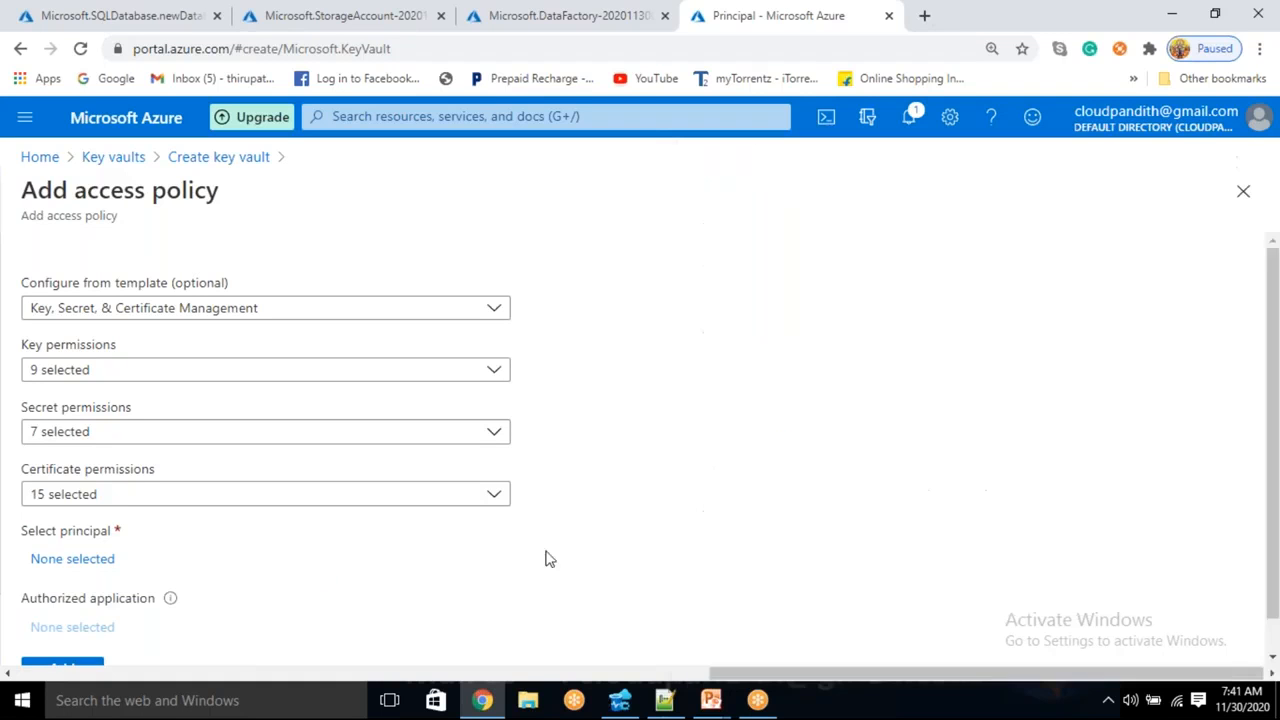
{"action": "scroll", "coordinate": [300, 560], "scroll_direction": "down", "scroll_amount": 2}
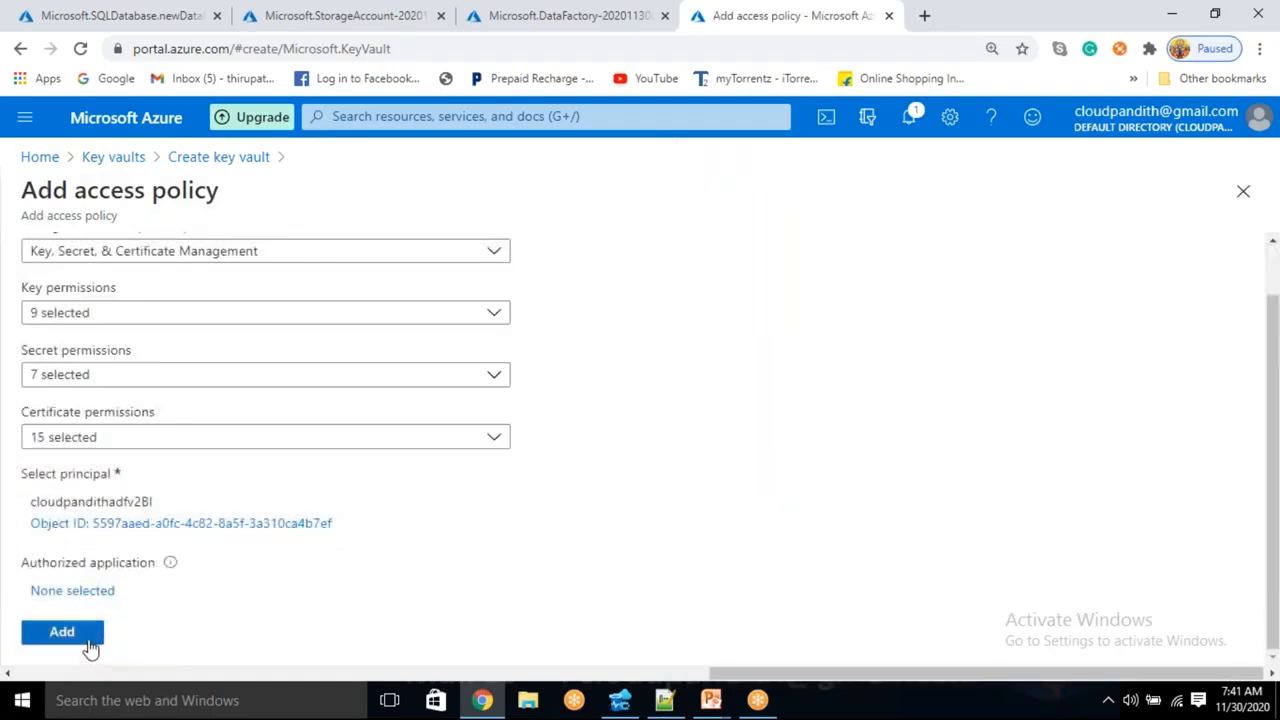
{"action": "left_click", "coordinate": [62, 636]}
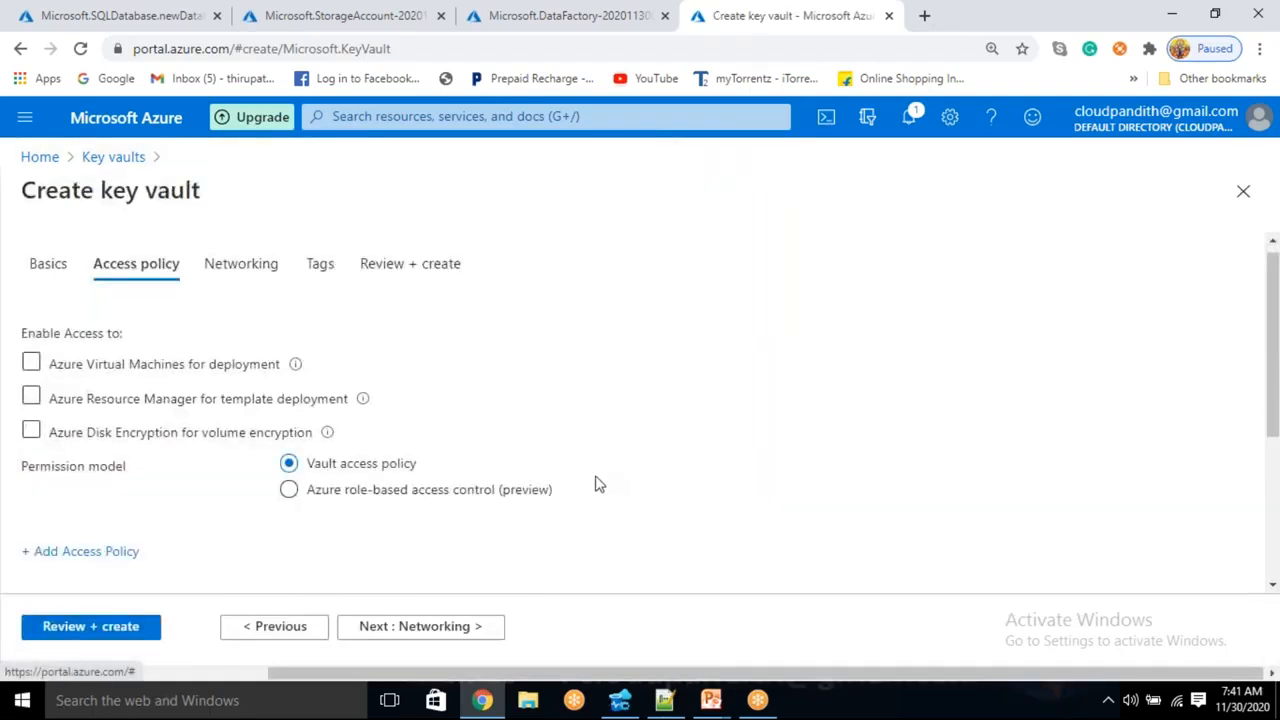
- Validate and create the key vault, then check the SQL database and storage account deployments
{"action": "left_click", "coordinate": [90, 624]}
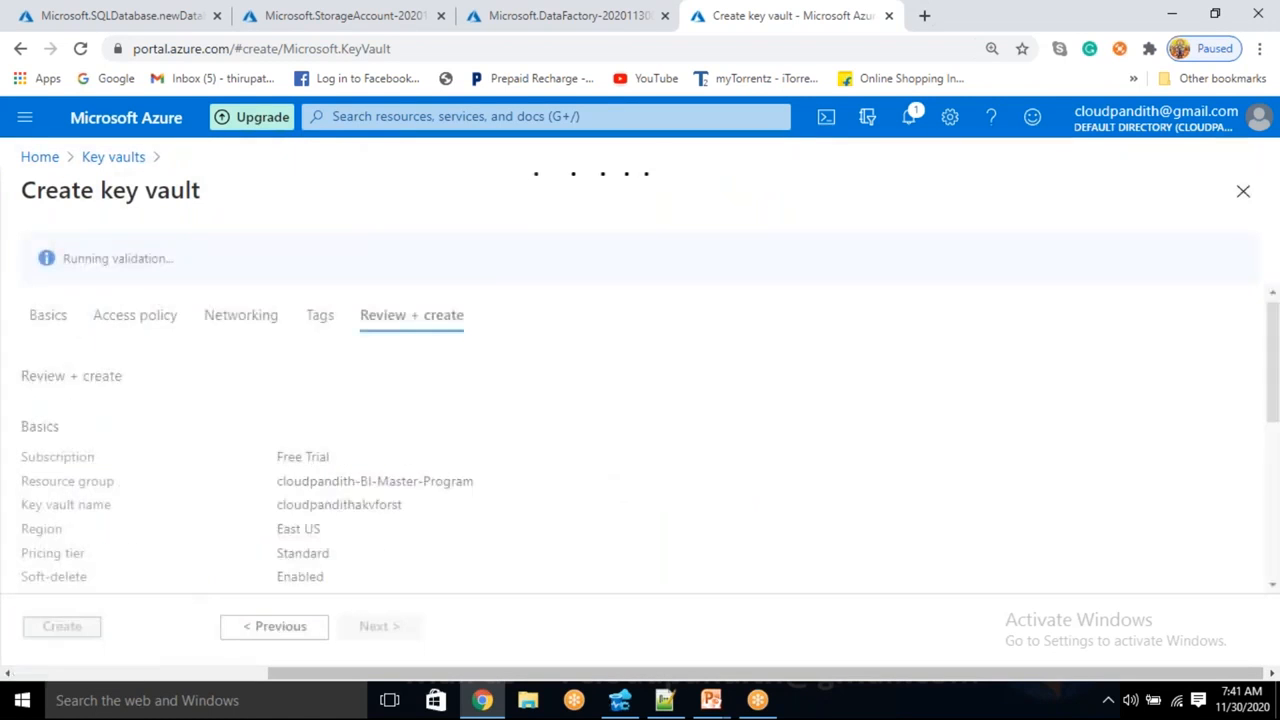
{"action": "left_click_drag", "start_coordinate": [70, 258], "coordinate": [165, 275]}
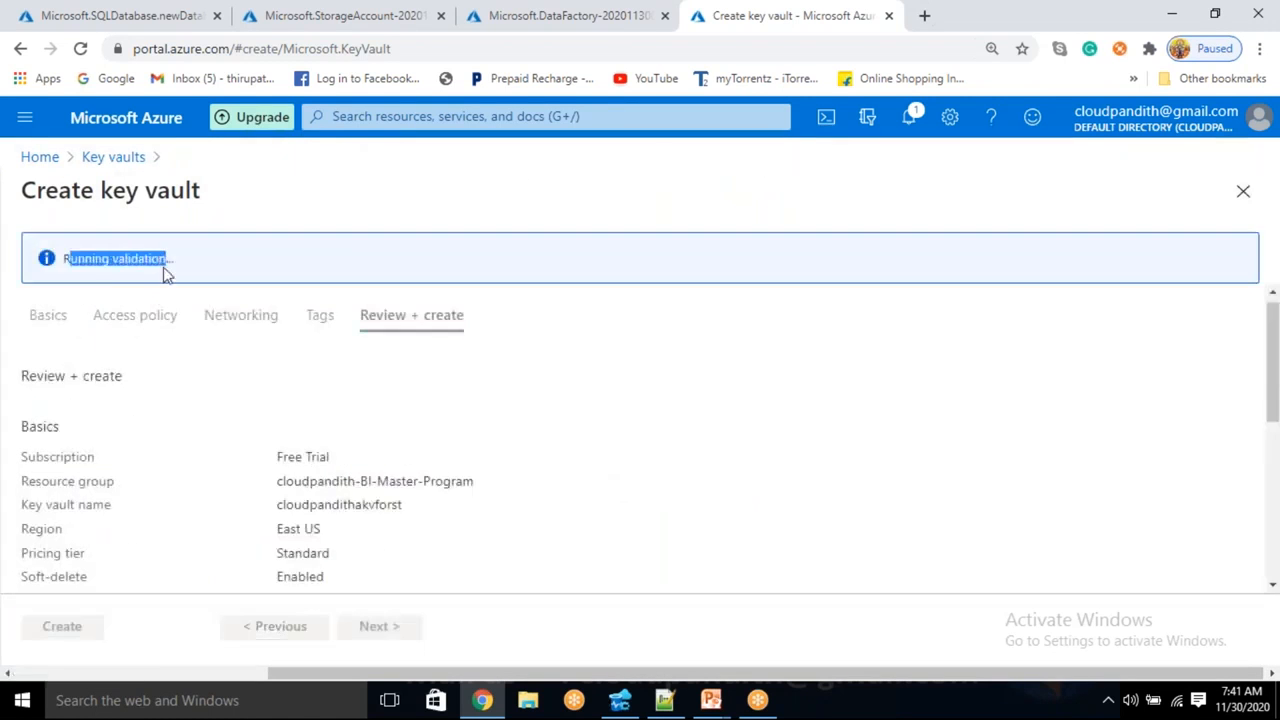
{"action": "scroll", "coordinate": [97, 536], "scroll_direction": "down", "scroll_amount": 2}
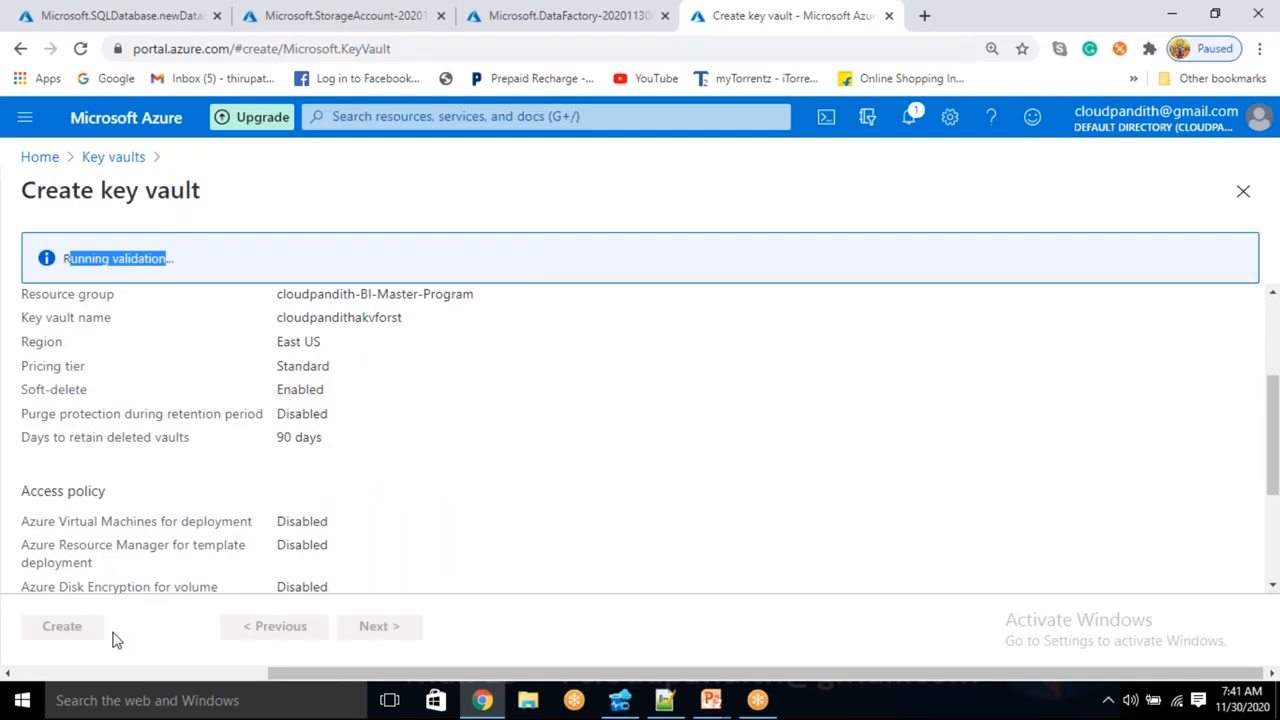
{"action": "left_click", "coordinate": [62, 626]}
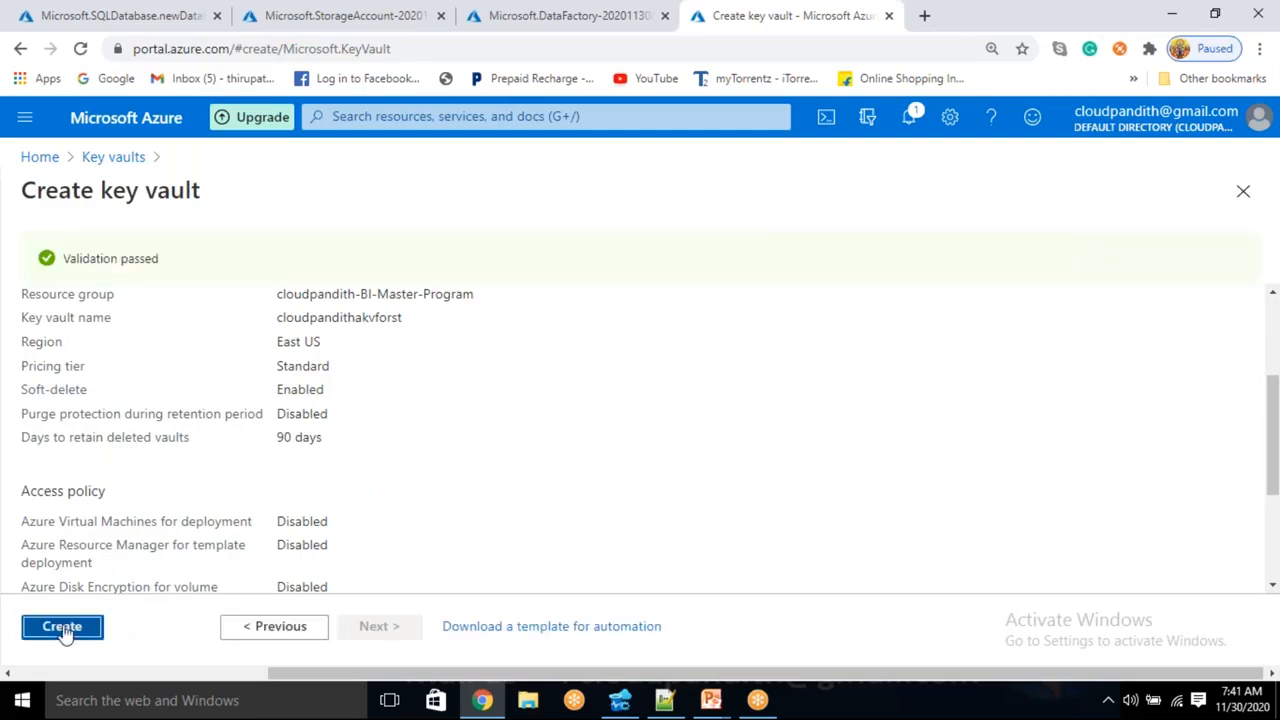
{"action": "left_click", "coordinate": [130, 15]}
{"action": "left_click", "coordinate": [362, 12]}
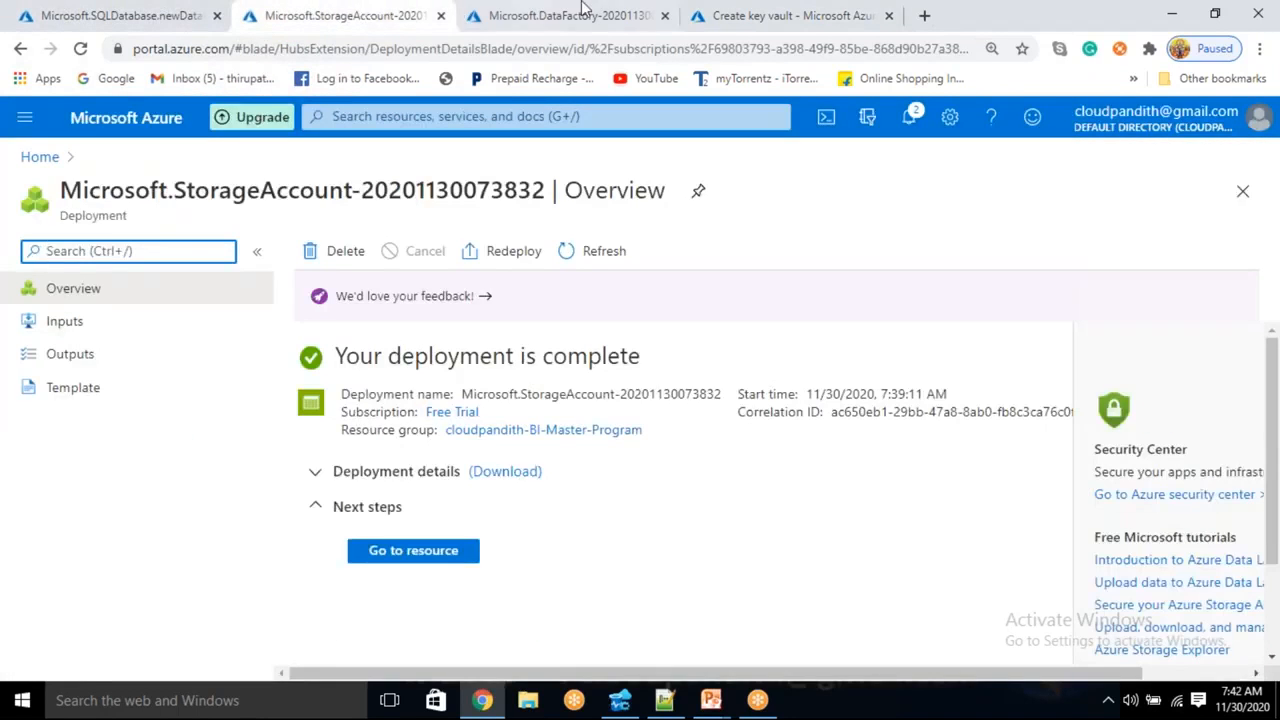
- Confirm the data factory deployment finished, then open the deployed cloudpandithsqldb database
{"action": "left_click", "coordinate": [588, 13]}
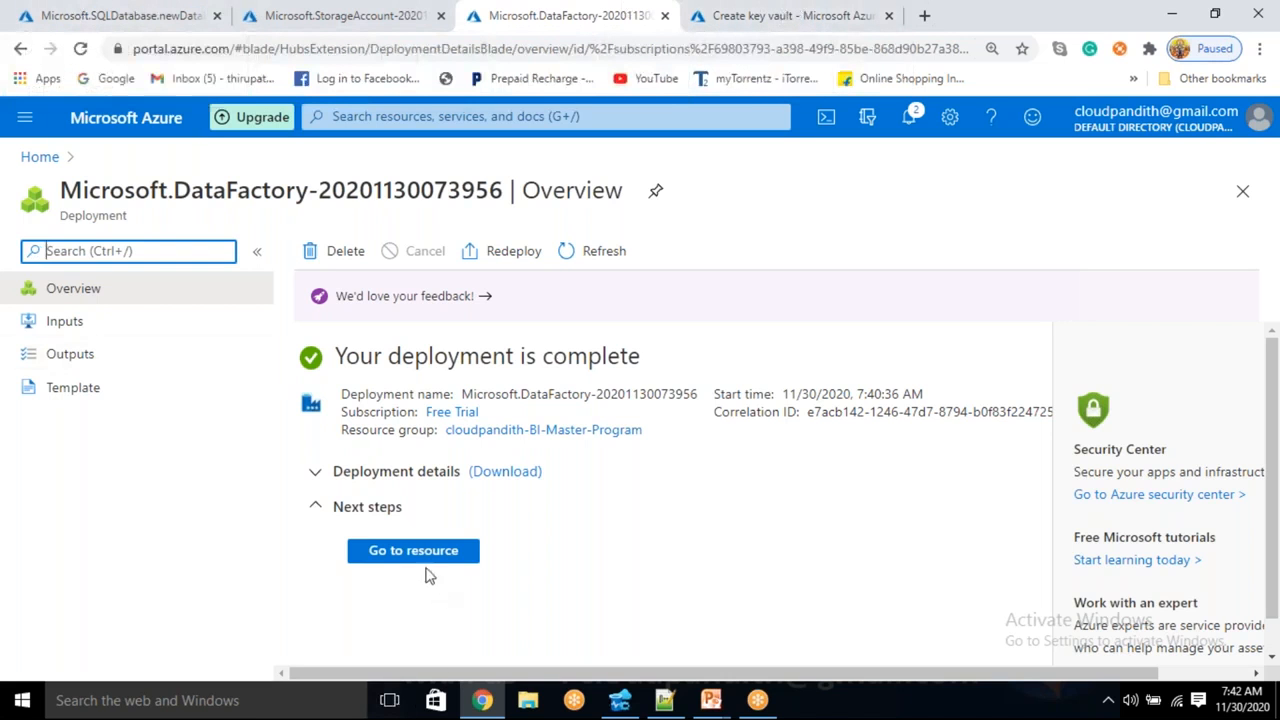
{"action": "left_click", "coordinate": [140, 12]}
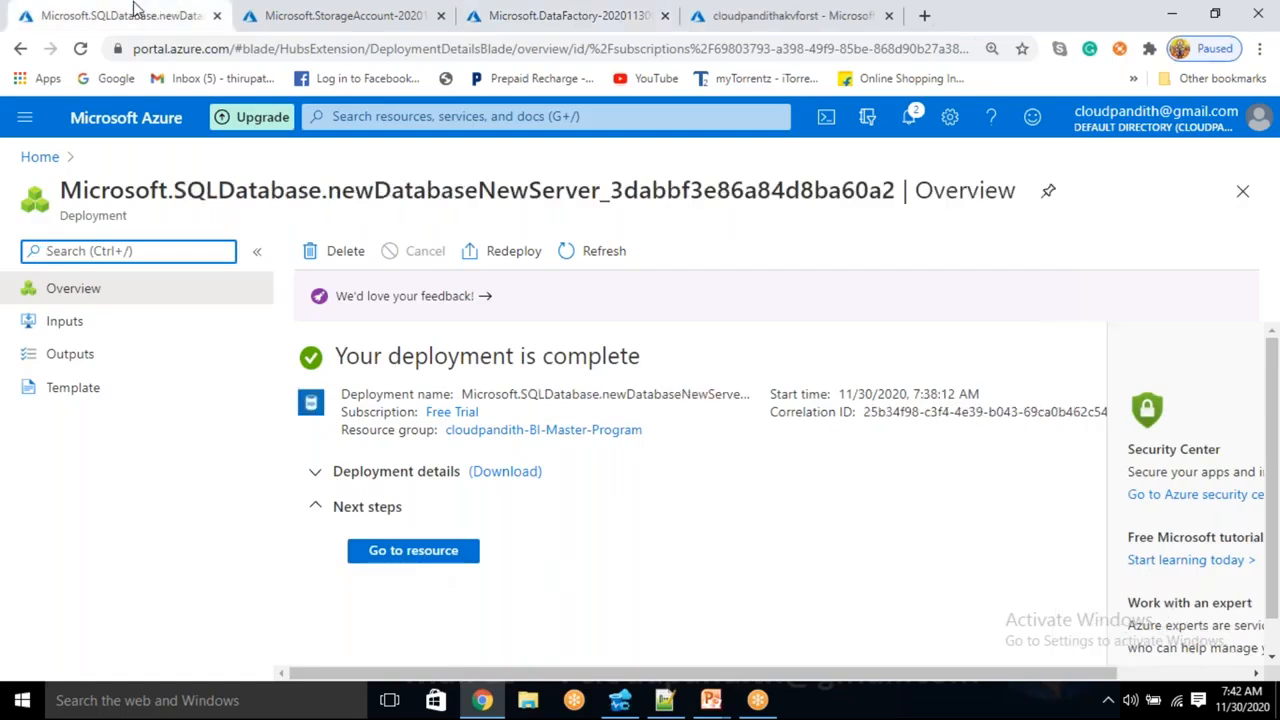
{"action": "left_click", "coordinate": [415, 560]}
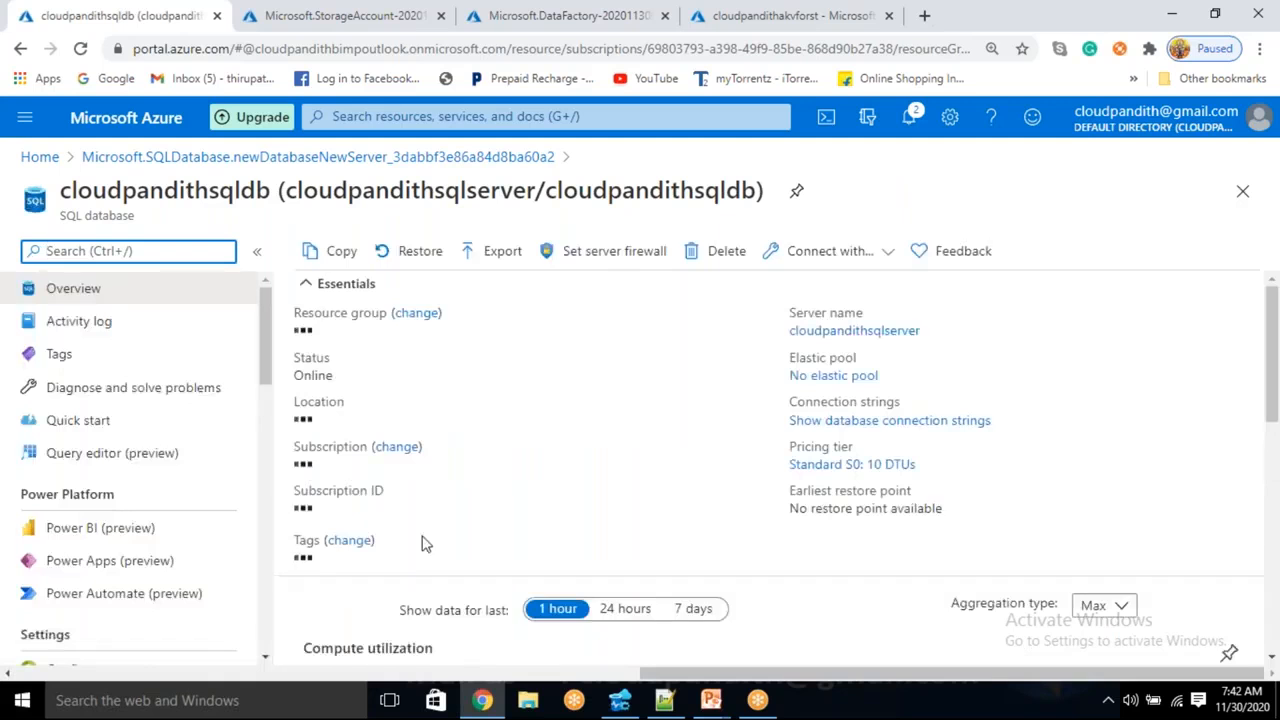
- Allow Azure services through the cloudpandithsqlserver firewall, save the rules, and copy the server name
{"action": "left_click", "coordinate": [610, 264]}
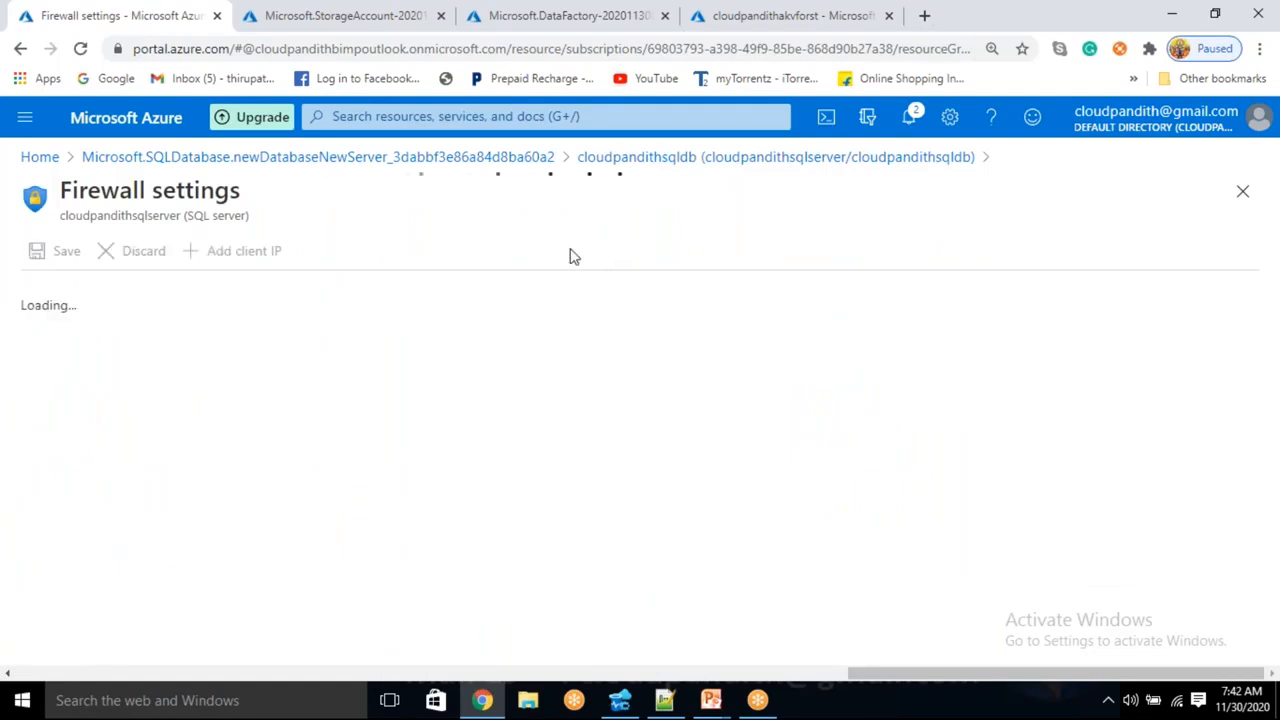
{"action": "scroll", "coordinate": [336, 421], "scroll_direction": "down", "scroll_amount": 2}
{"action": "left_click", "coordinate": [52, 364]}
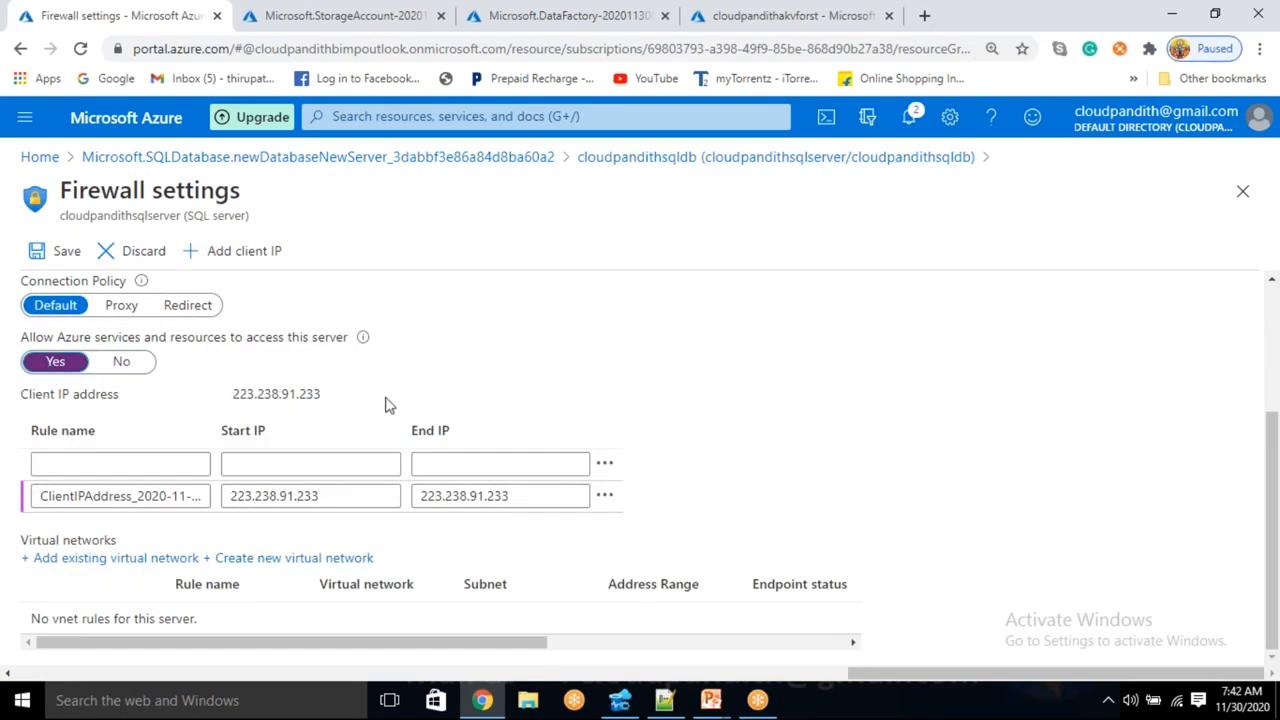
{"action": "scroll", "coordinate": [300, 360], "scroll_direction": "up", "scroll_amount": 2}
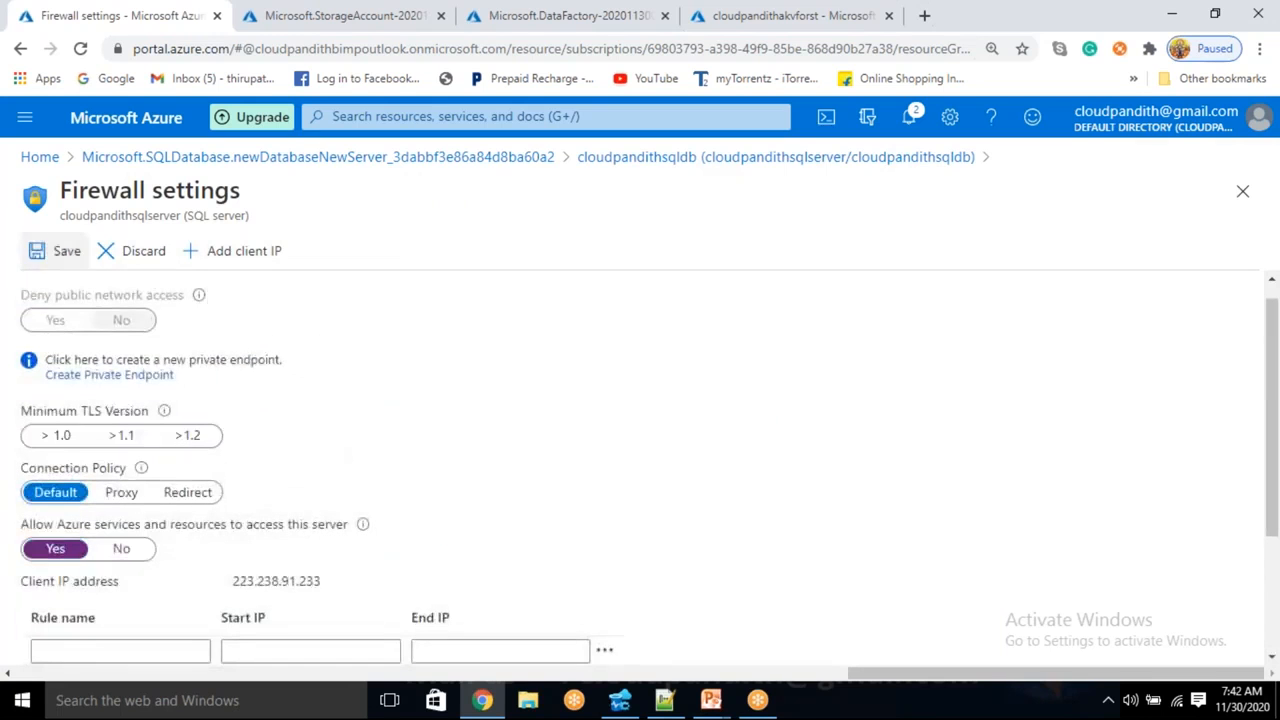
{"action": "left_click", "coordinate": [55, 251]}
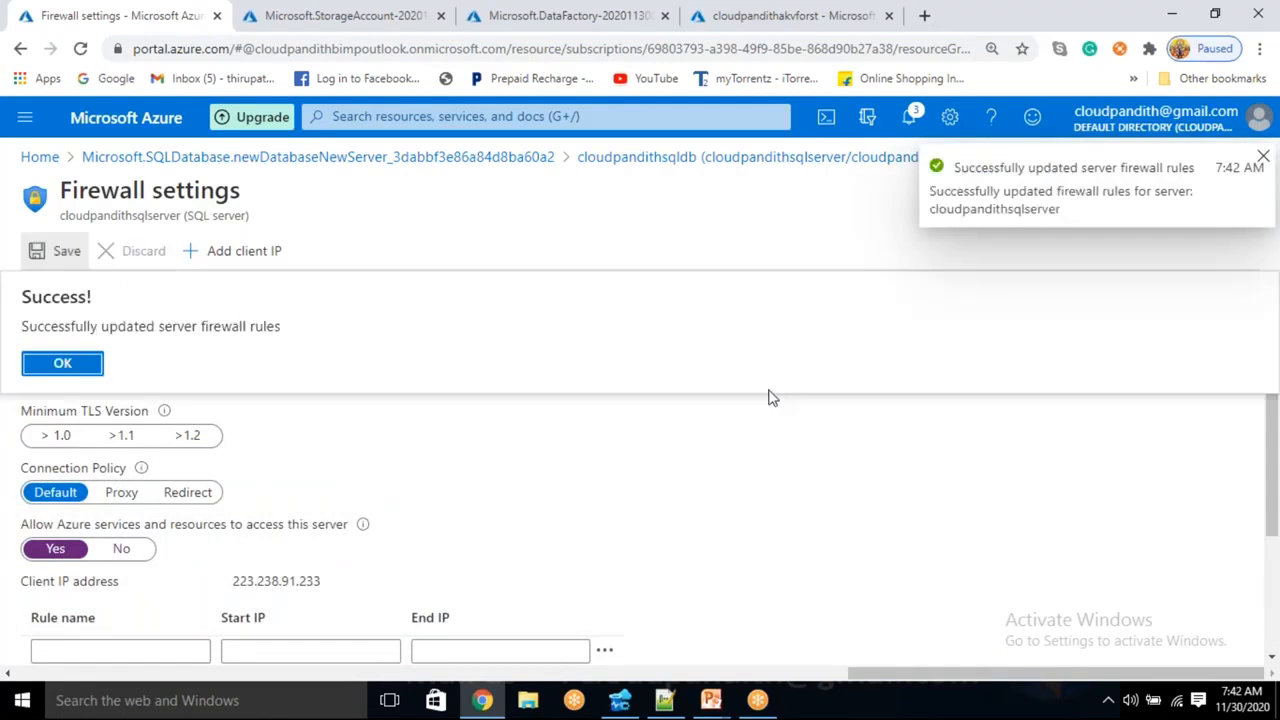
{"action": "left_click", "coordinate": [731, 160]}
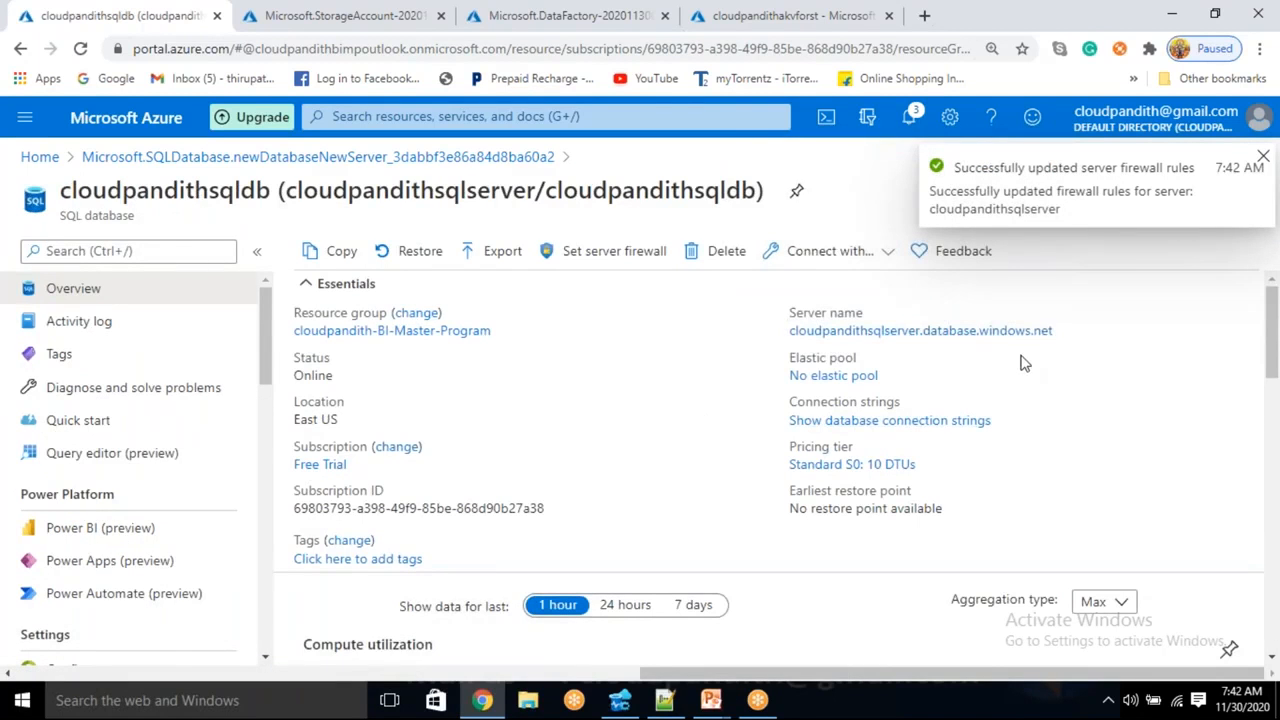
{"action": "left_click", "coordinate": [1066, 330]}
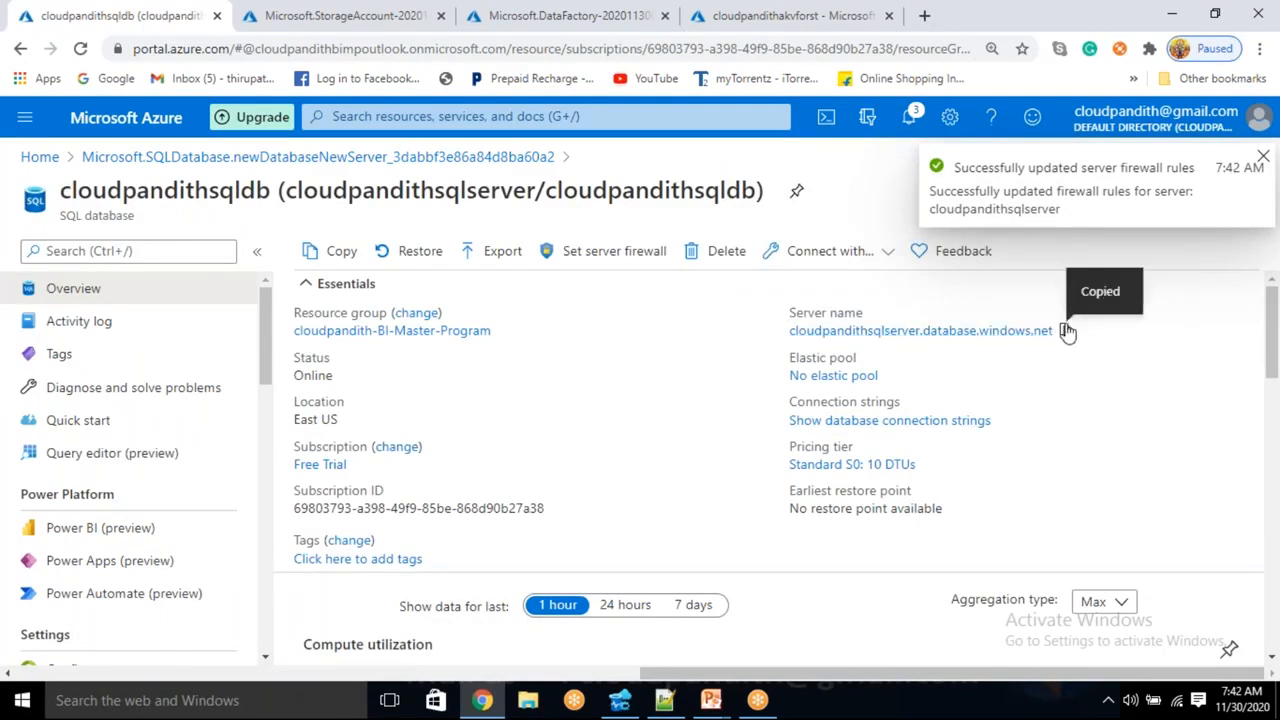
- In Azure Data Studio, start a new server connection using the copied SQL server name
{"action": "left_click", "coordinate": [620, 700]}
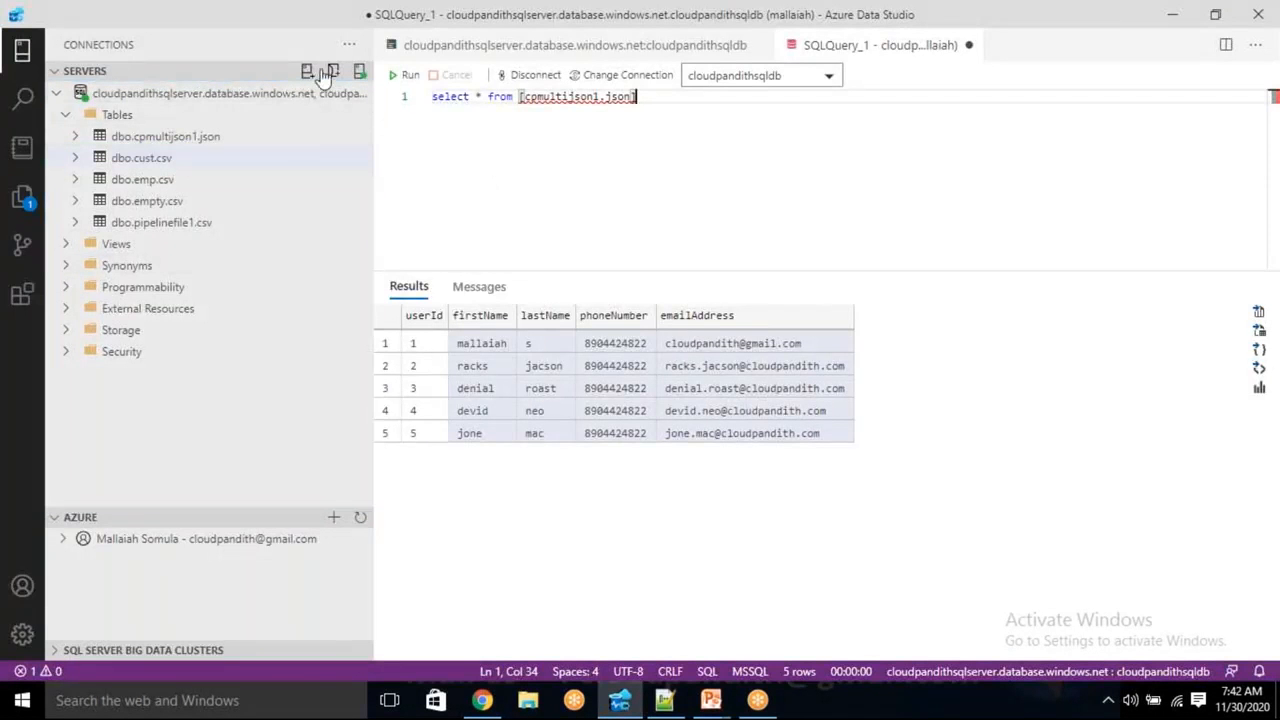
{"action": "left_click", "coordinate": [349, 47]}
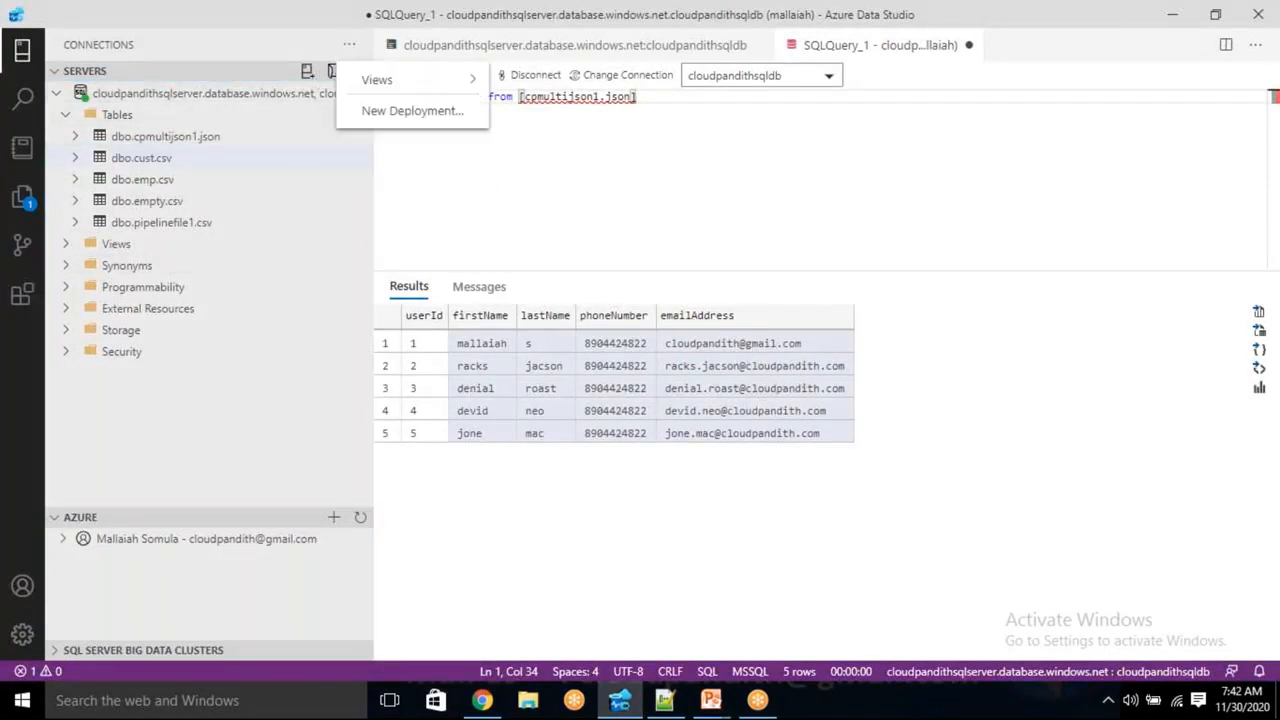
{"action": "left_click", "coordinate": [309, 72]}
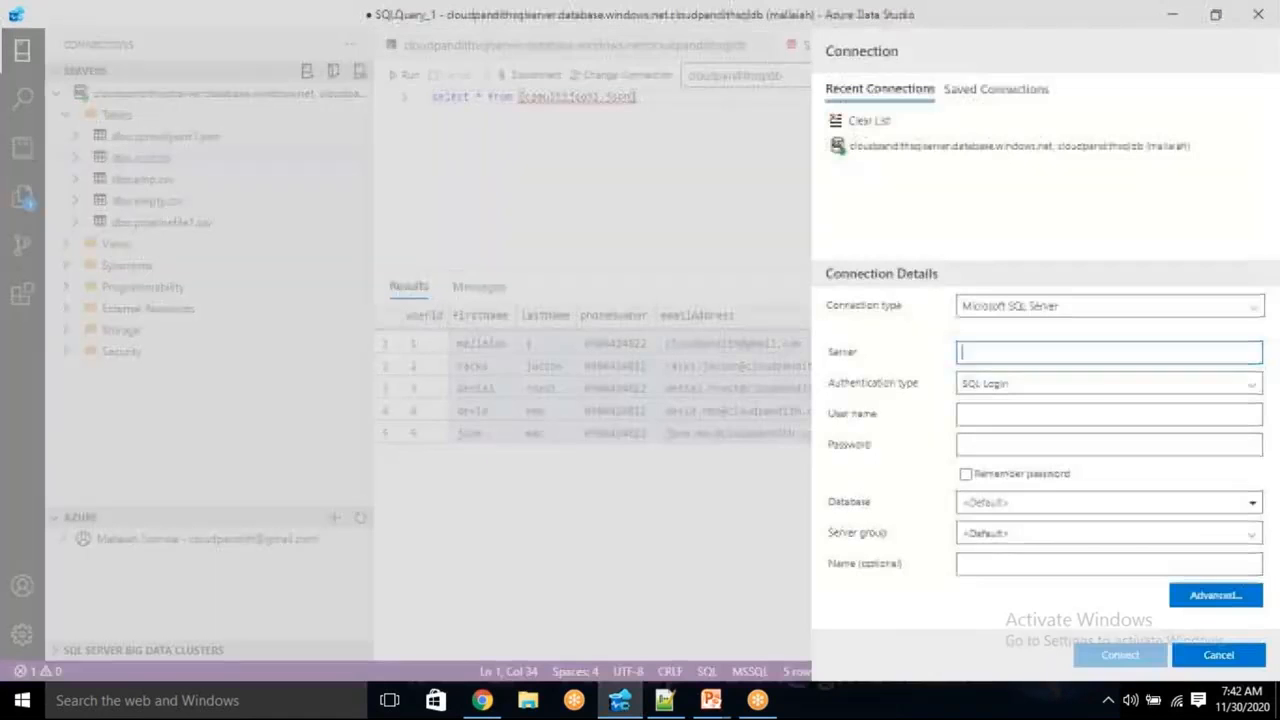
{"action": "key", "text": "ctrl+v"}
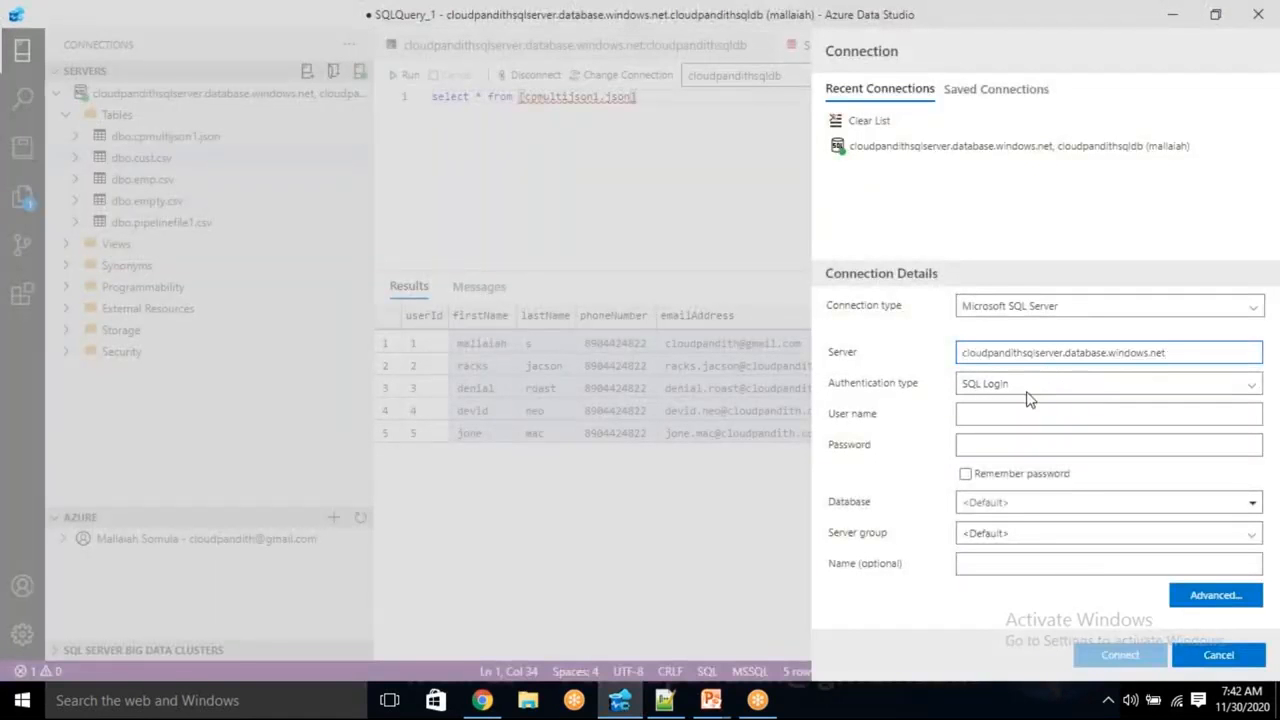
- Enter the SQL login user name and password, set database cloudpandithsqldb, and connect
{"action": "left_click", "coordinate": [985, 411]}
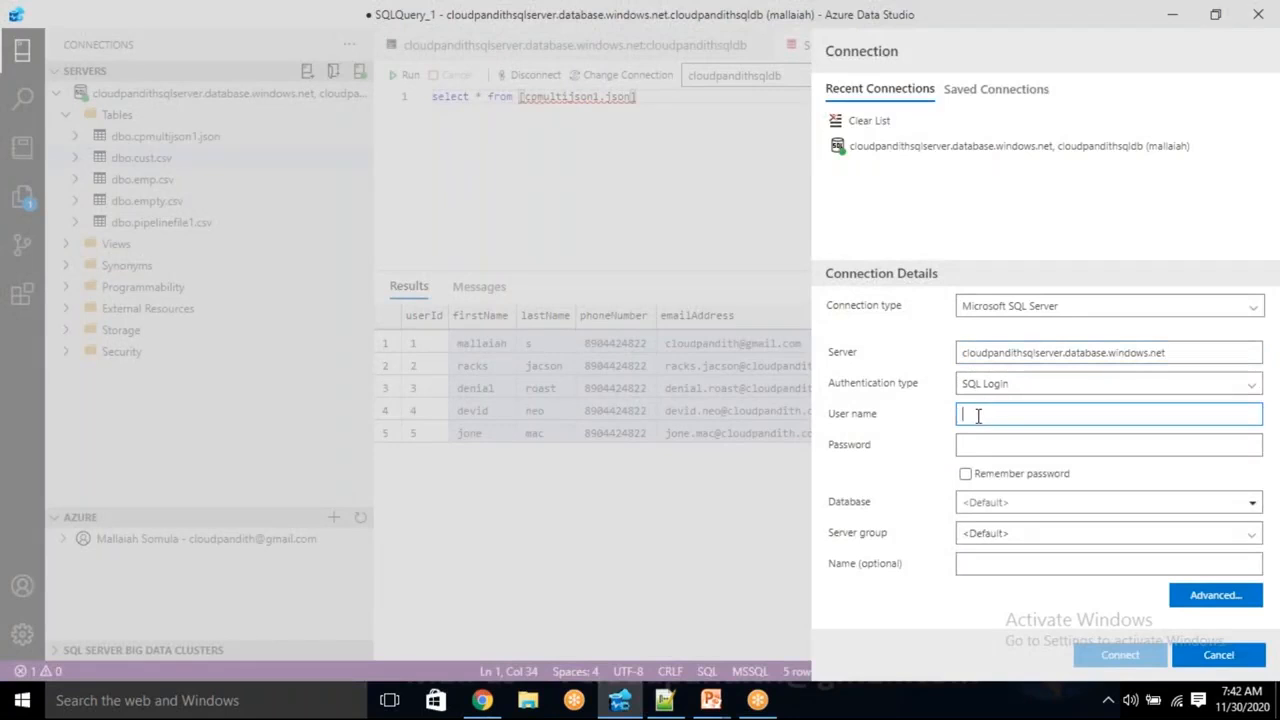
{"action": "type", "text": "mallaiah"}
{"action": "key", "text": "Tab"}
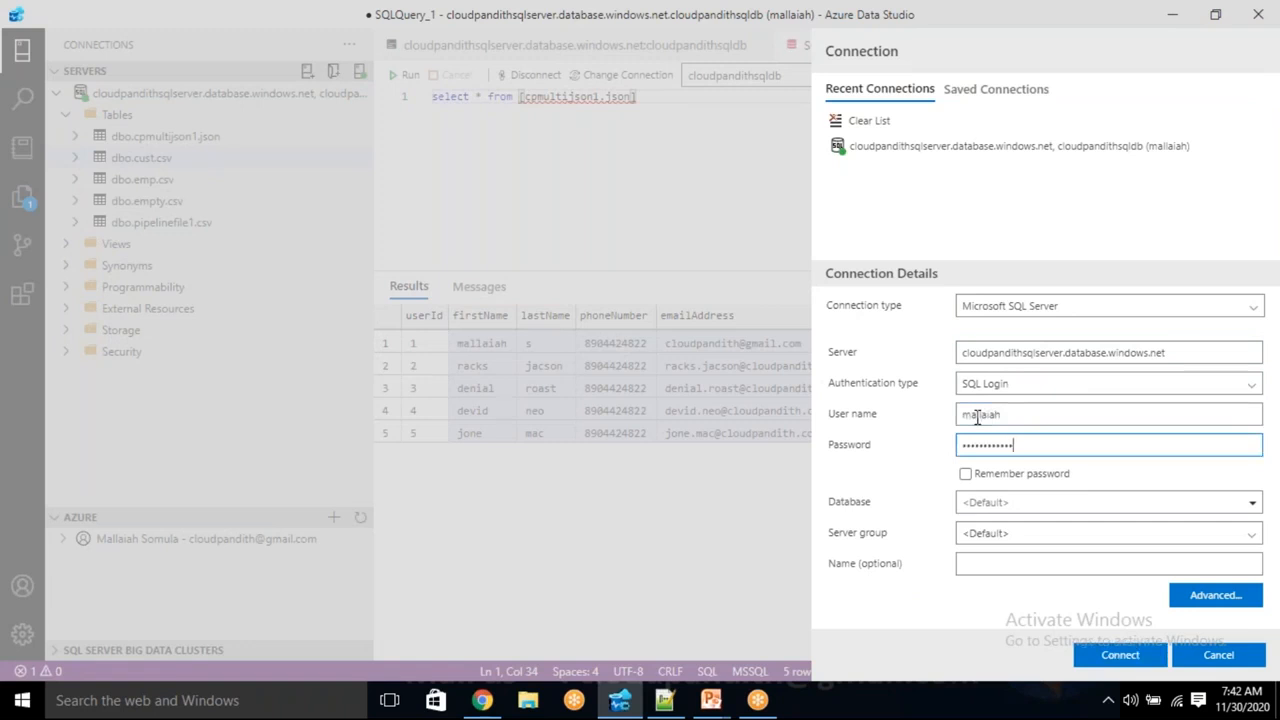
{"action": "left_click", "coordinate": [1048, 506]}
{"action": "type", "text": "cLOUDP"}
{"action": "key", "text": "ctrl+a"}
{"action": "type", "text": "c"}
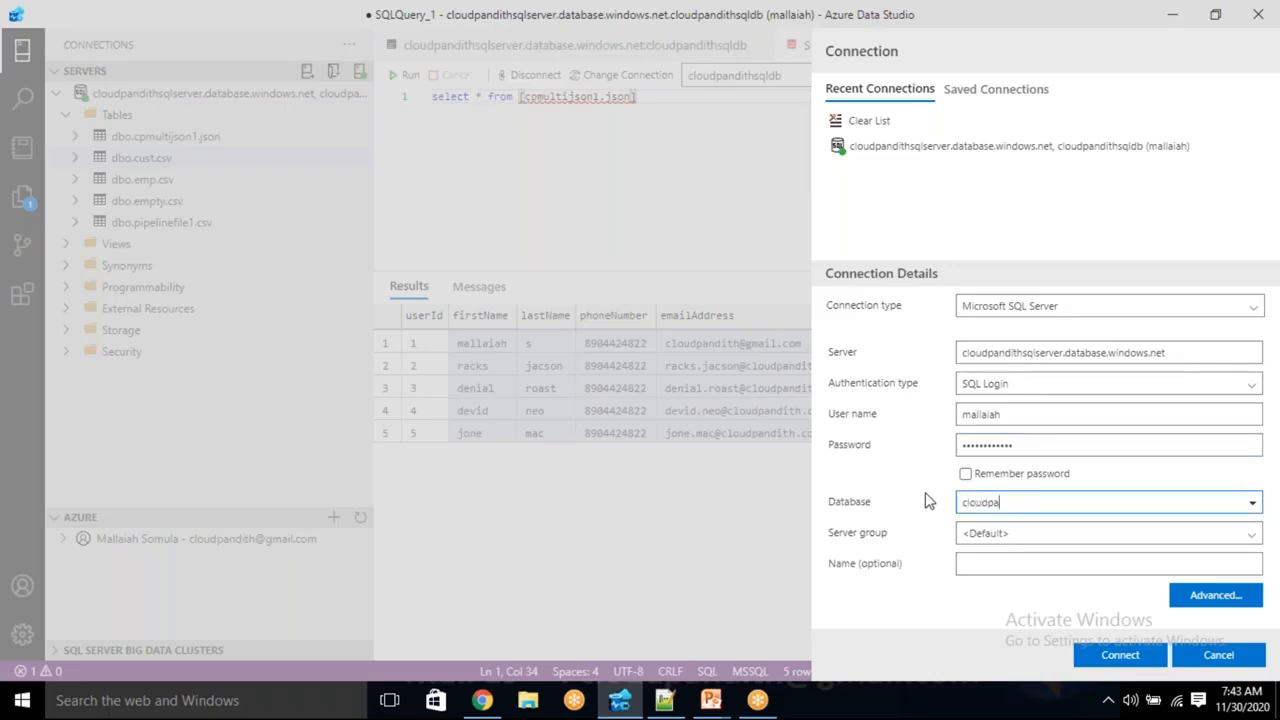
{"action": "type", "text": "loudpandithsqldb"}
{"action": "left_click", "coordinate": [1135, 658]}
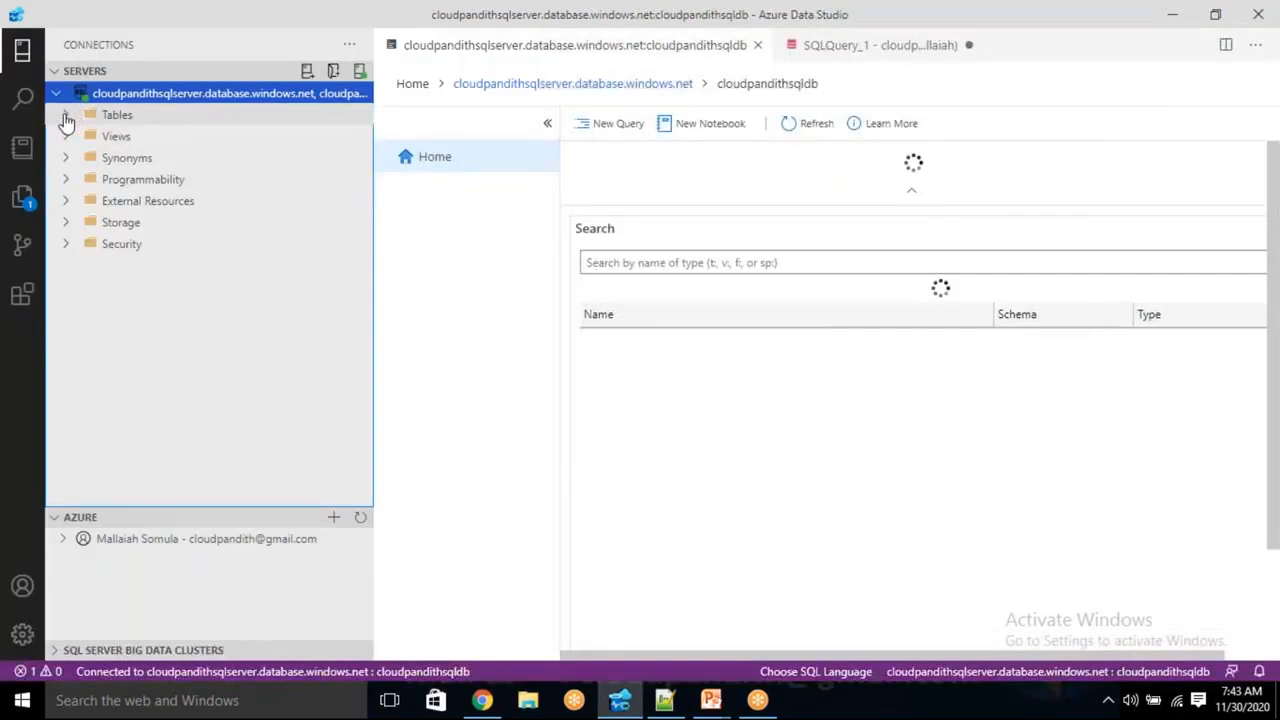
{"action": "left_click", "coordinate": [62, 118]}
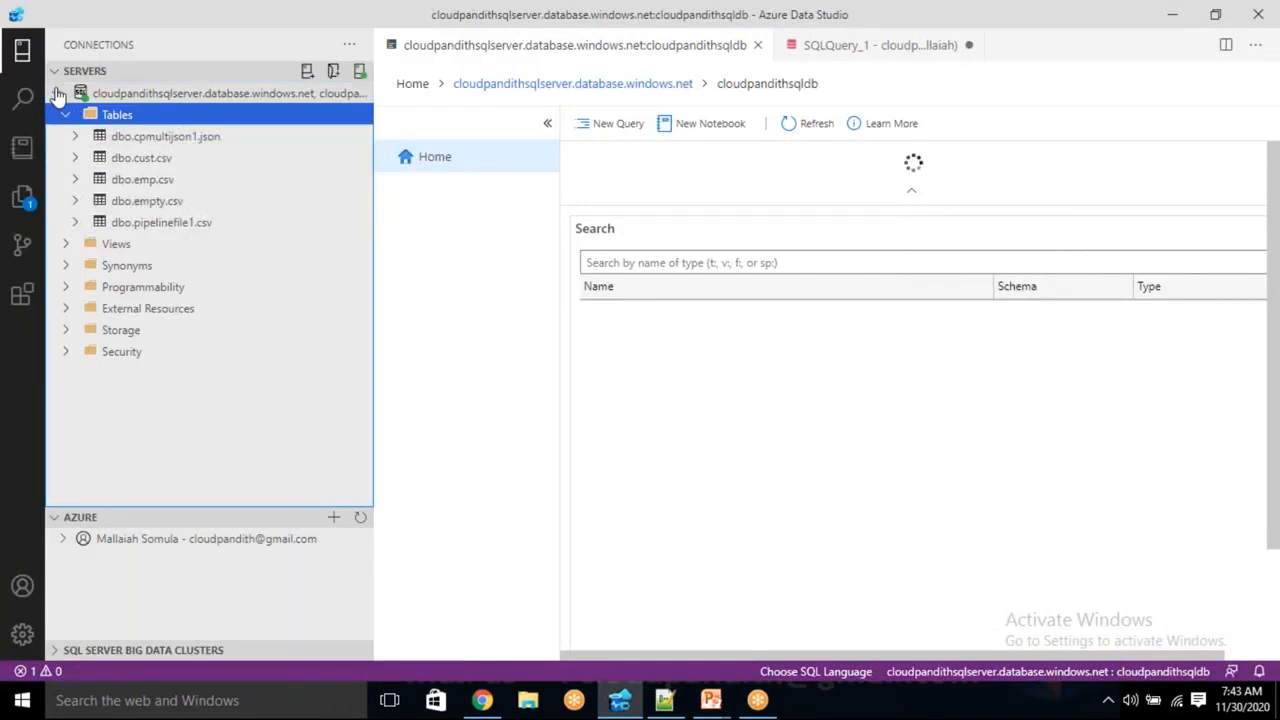
- Browse the server's object tree and expand the cloudpandithsqldb Tables folder
{"action": "left_click", "coordinate": [156, 100]}
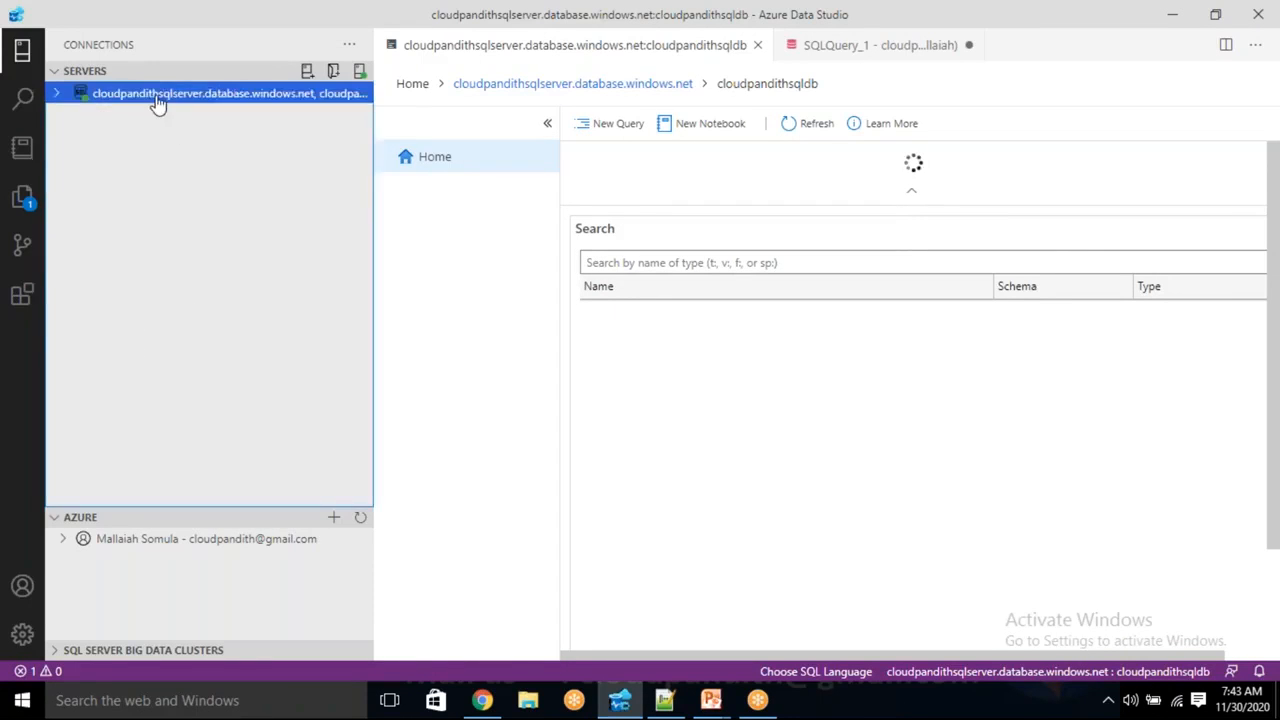
{"action": "right_click", "coordinate": [156, 100]}
{"action": "left_click", "coordinate": [200, 264]}
{"action": "left_click", "coordinate": [57, 93]}
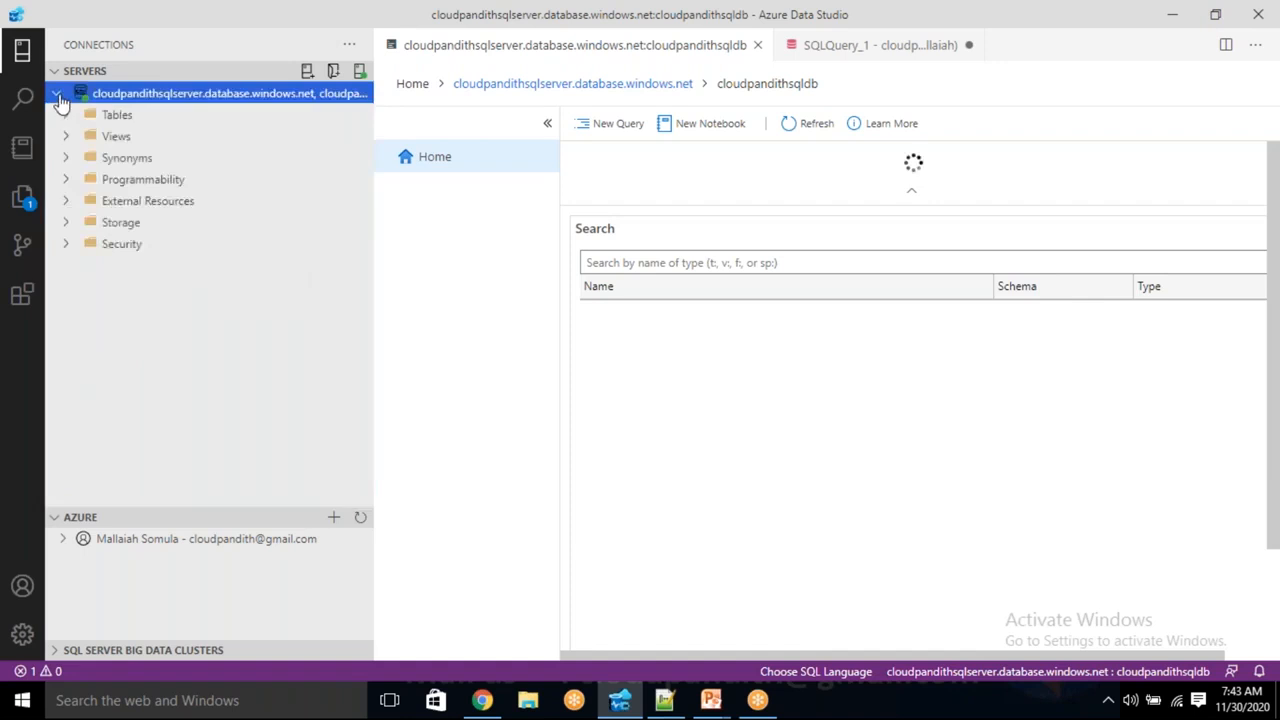
{"action": "left_click", "coordinate": [75, 117]}
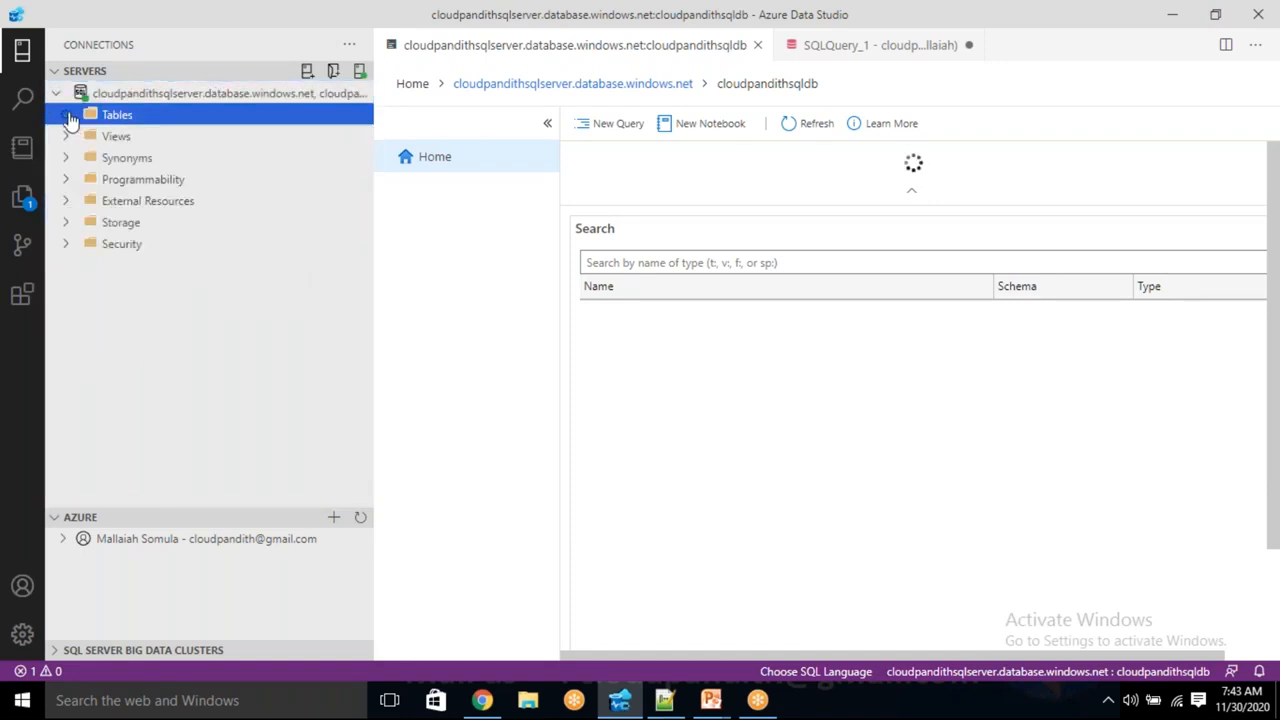
{"action": "left_click", "coordinate": [66, 115]}
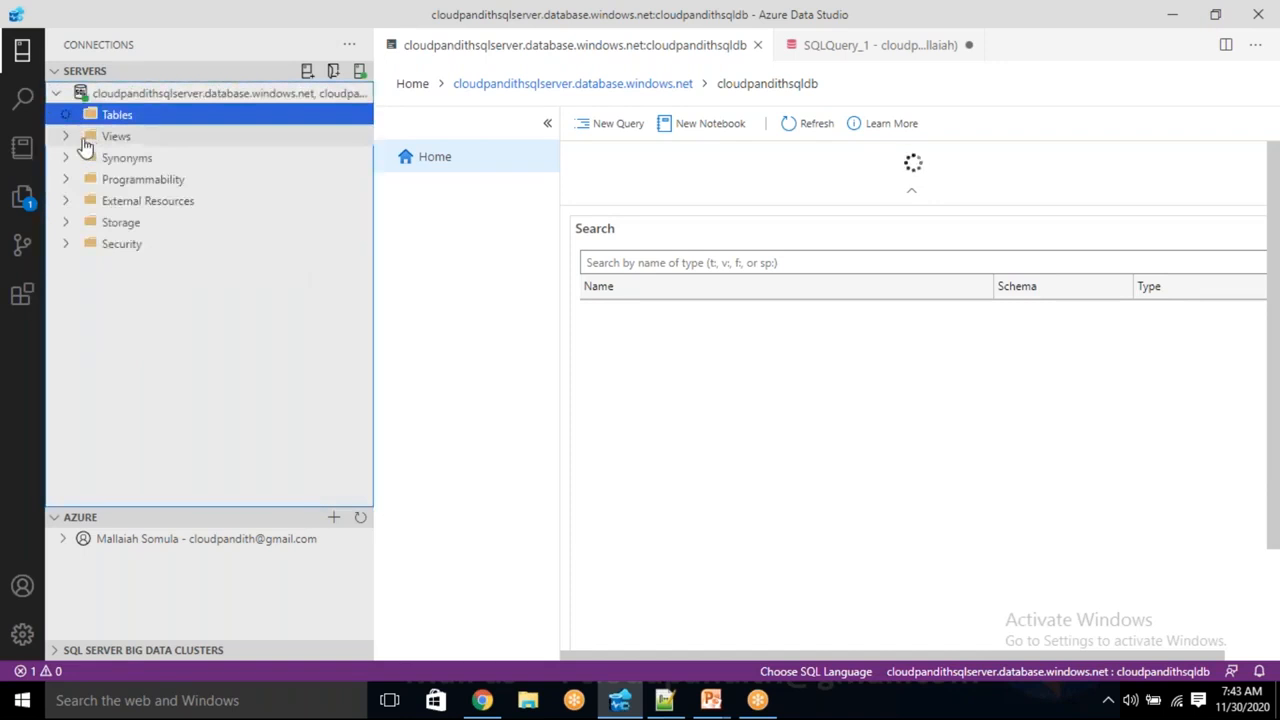
- Open a new query editor from the server connection, connected to cloudpandithsqldb
{"action": "left_click", "coordinate": [126, 94]}
{"action": "right_click", "coordinate": [126, 94]}
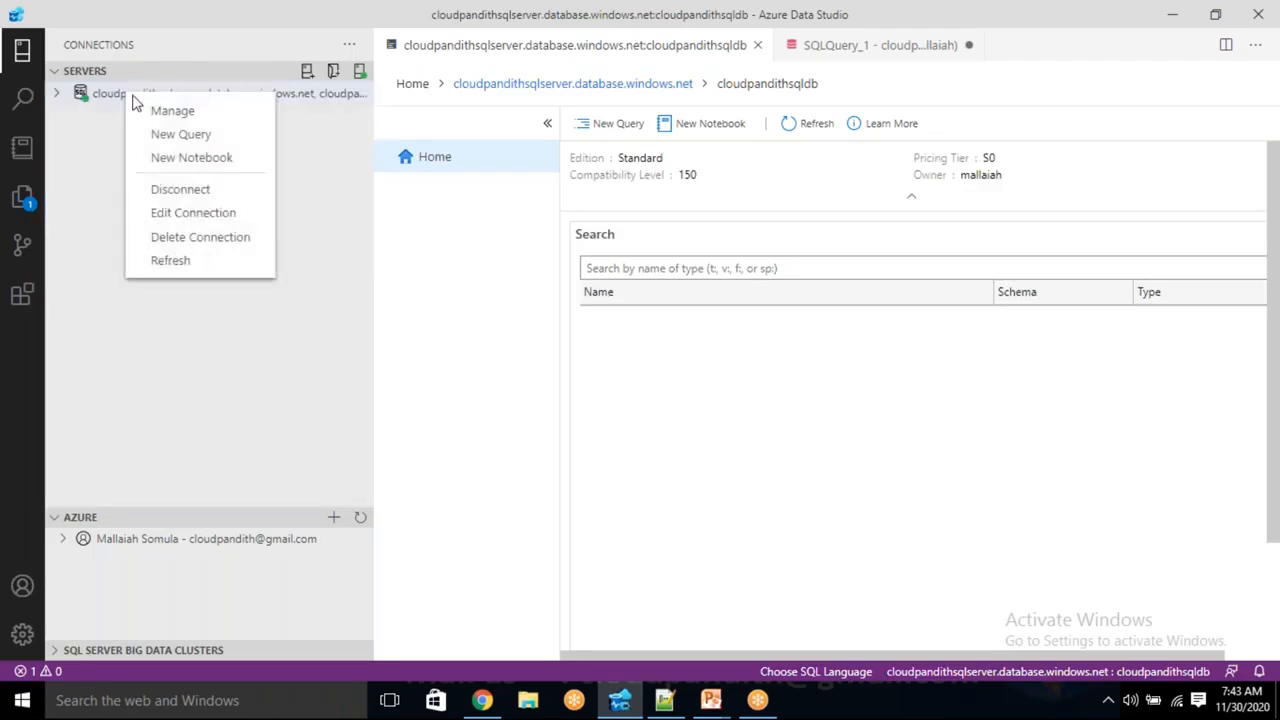
{"action": "left_click", "coordinate": [181, 134]}
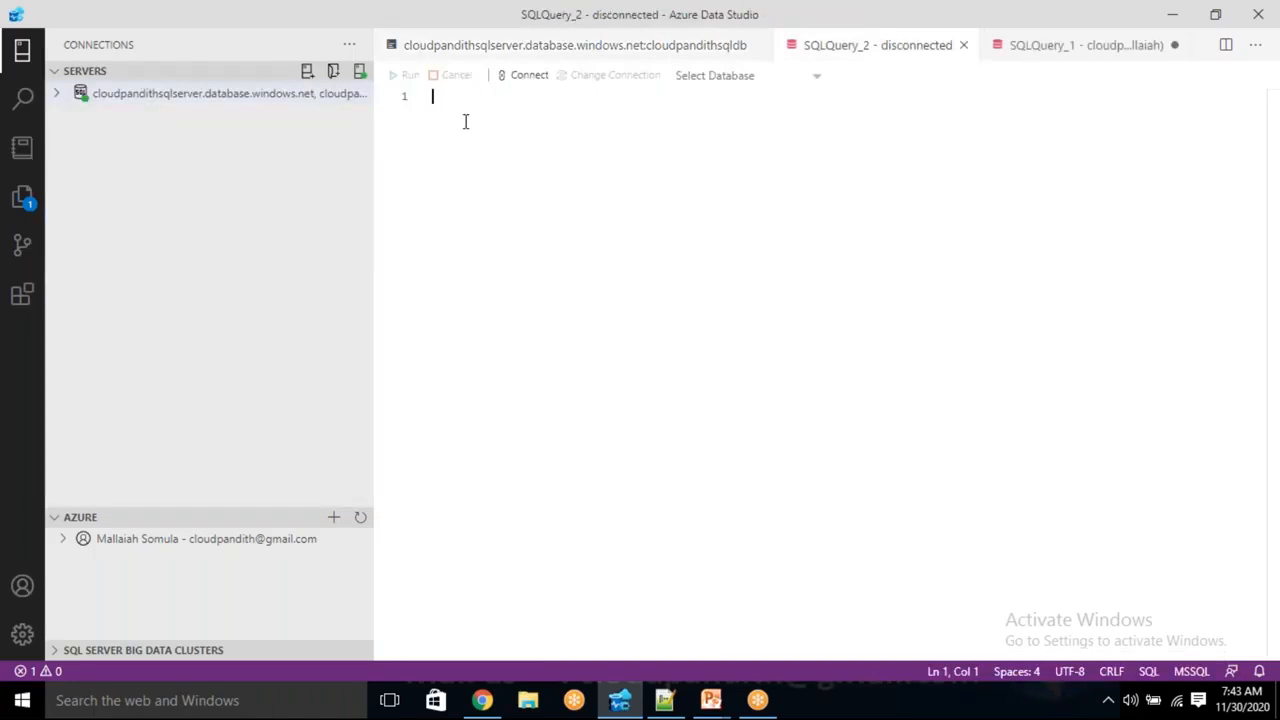
{"action": "left_click", "coordinate": [56, 94]}
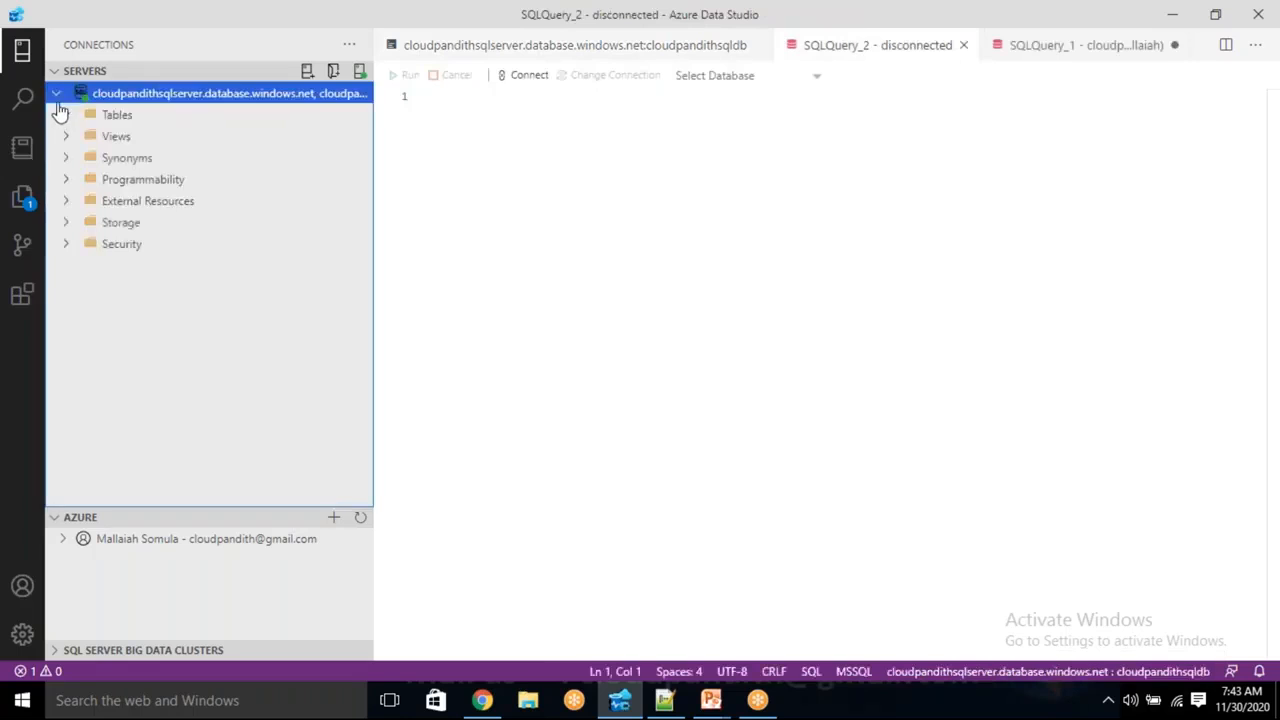
{"action": "left_click", "coordinate": [70, 117]}
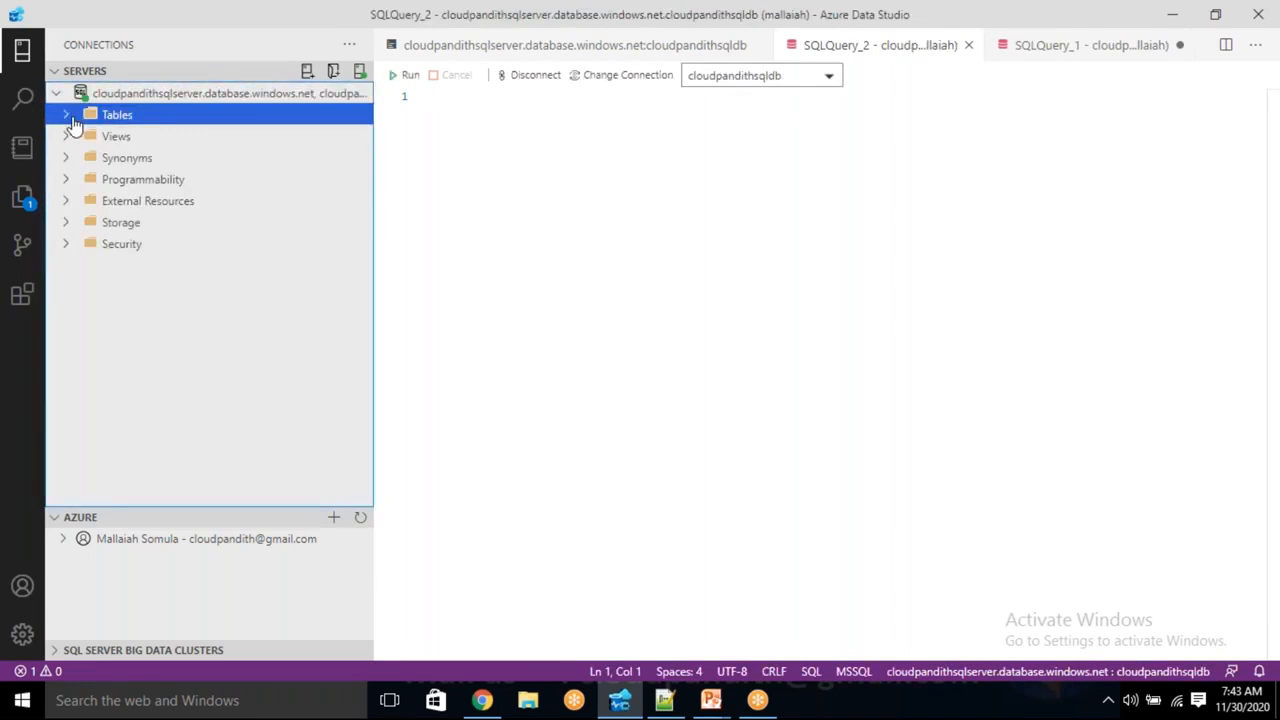
{"action": "left_click", "coordinate": [446, 106]}
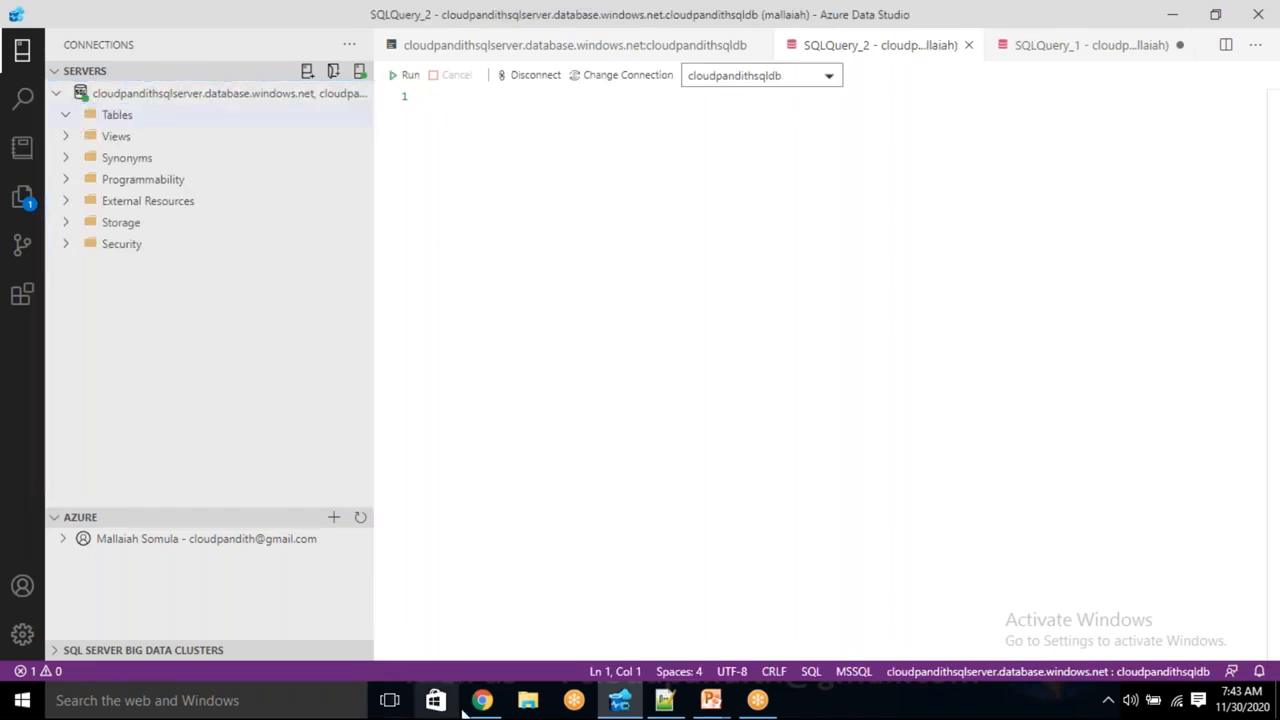
{"action": "mouse_move", "coordinate": [505, 700]}
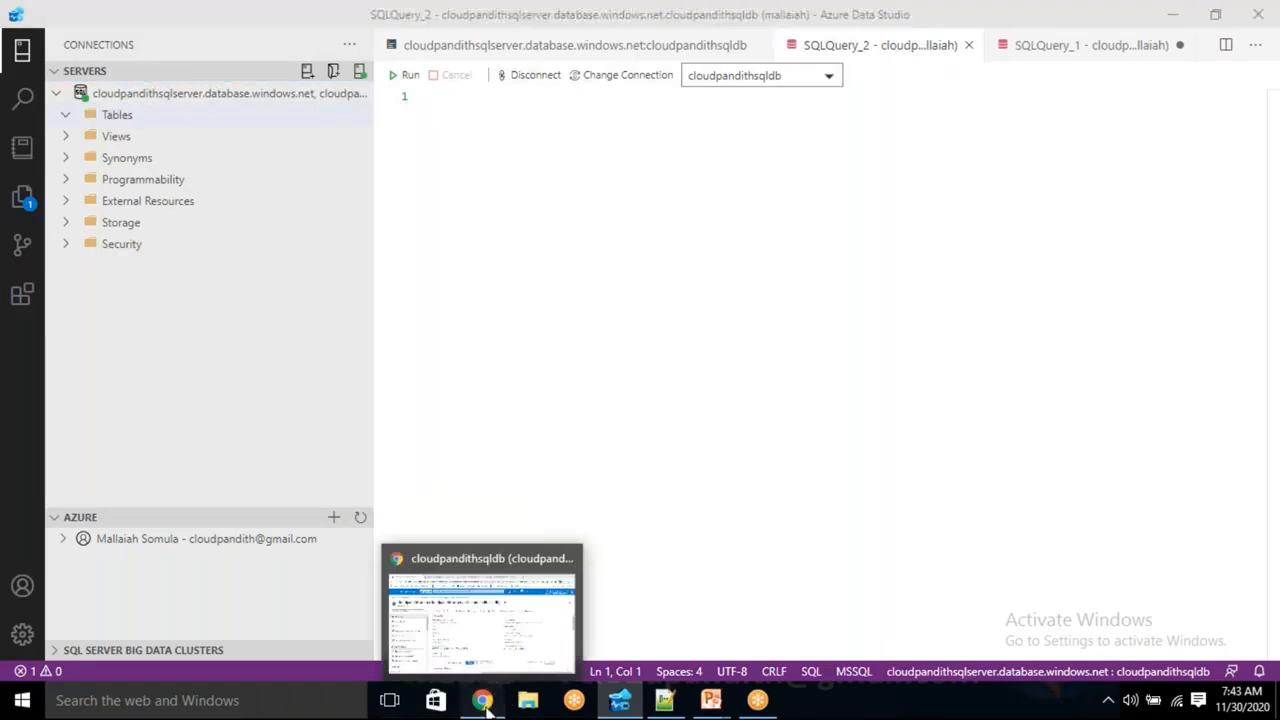
{"action": "left_click", "coordinate": [483, 703]}
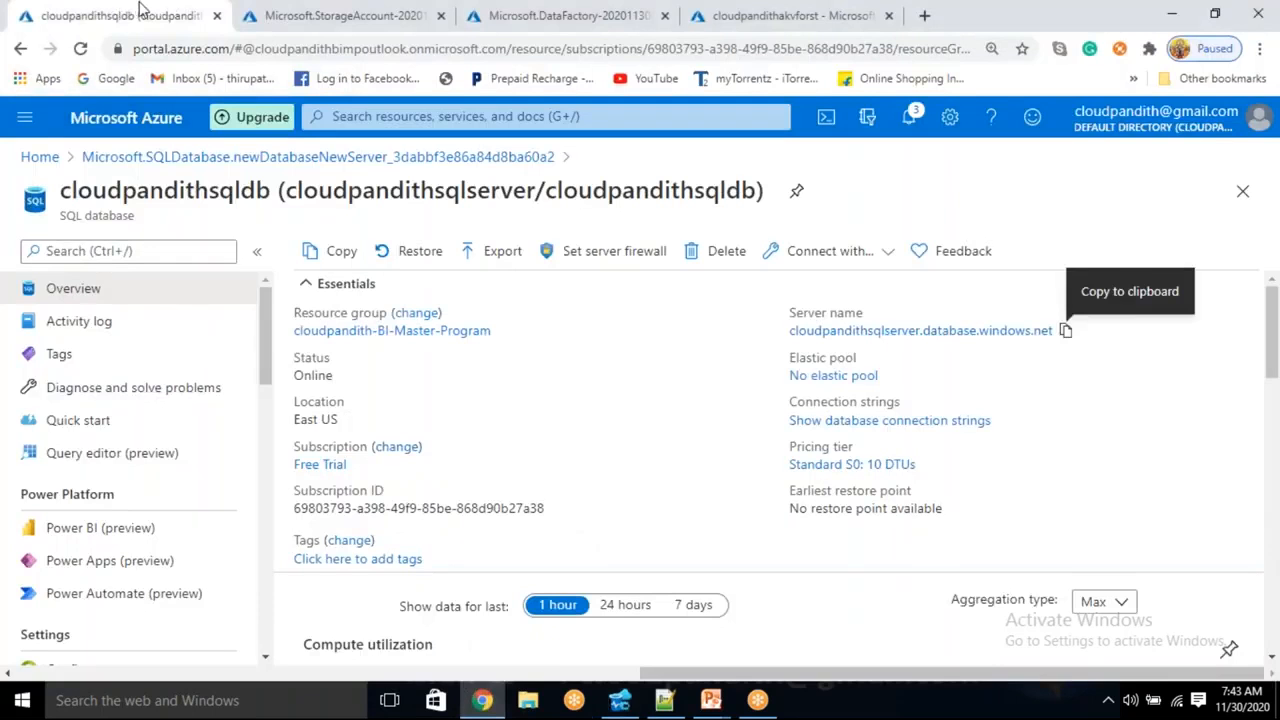
- Create a container named cloudpandith in the cloudpandithgen2adls storage account
{"action": "left_click_drag", "start_coordinate": [140, 10], "coordinate": [370, 12]}
{"action": "left_click", "coordinate": [90, 14]}
{"action": "left_click", "coordinate": [420, 553]}
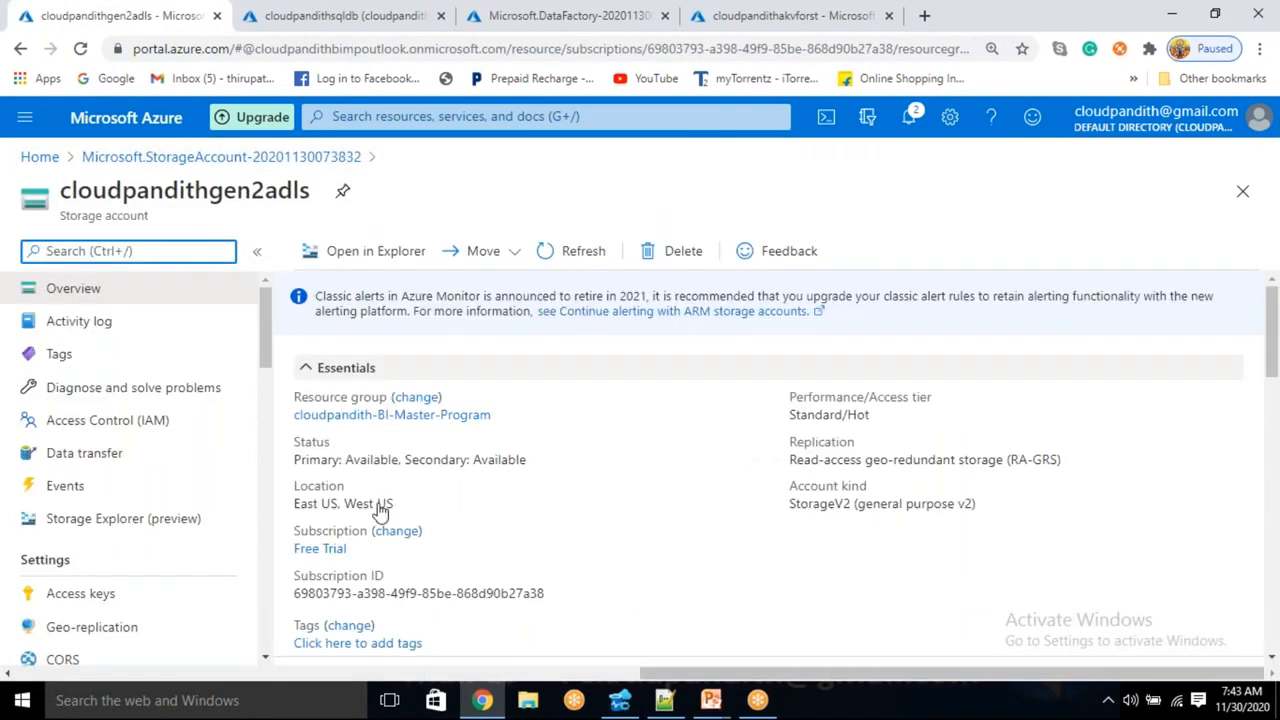
{"action": "scroll", "coordinate": [380, 512], "scroll_direction": "down", "scroll_amount": 6}
{"action": "left_click", "coordinate": [418, 336]}
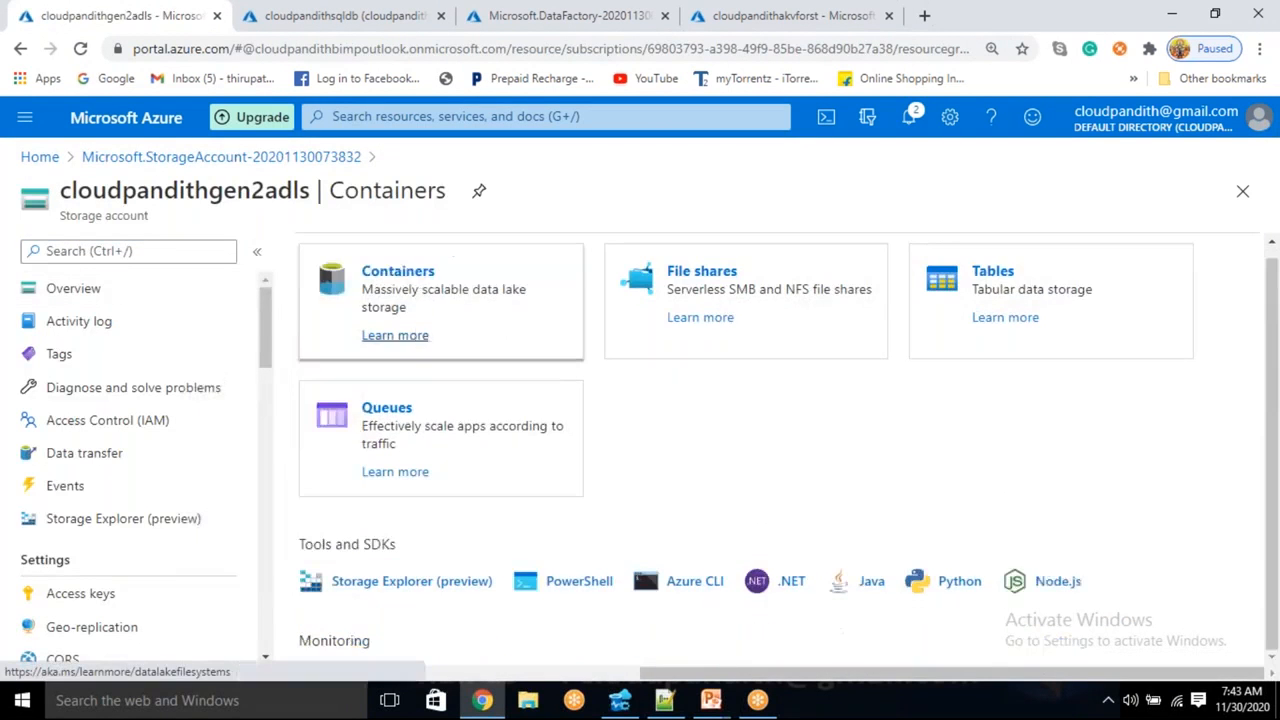
{"action": "left_click", "coordinate": [350, 252]}
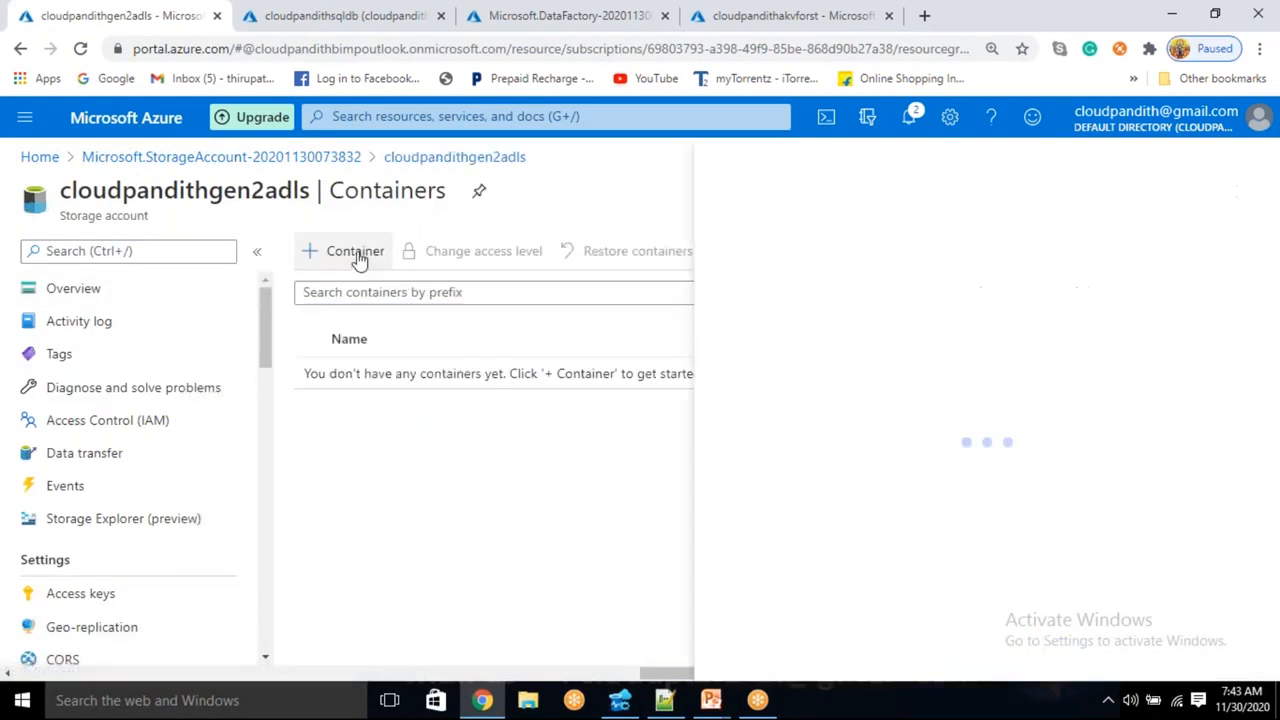
{"action": "type", "text": "clo"}
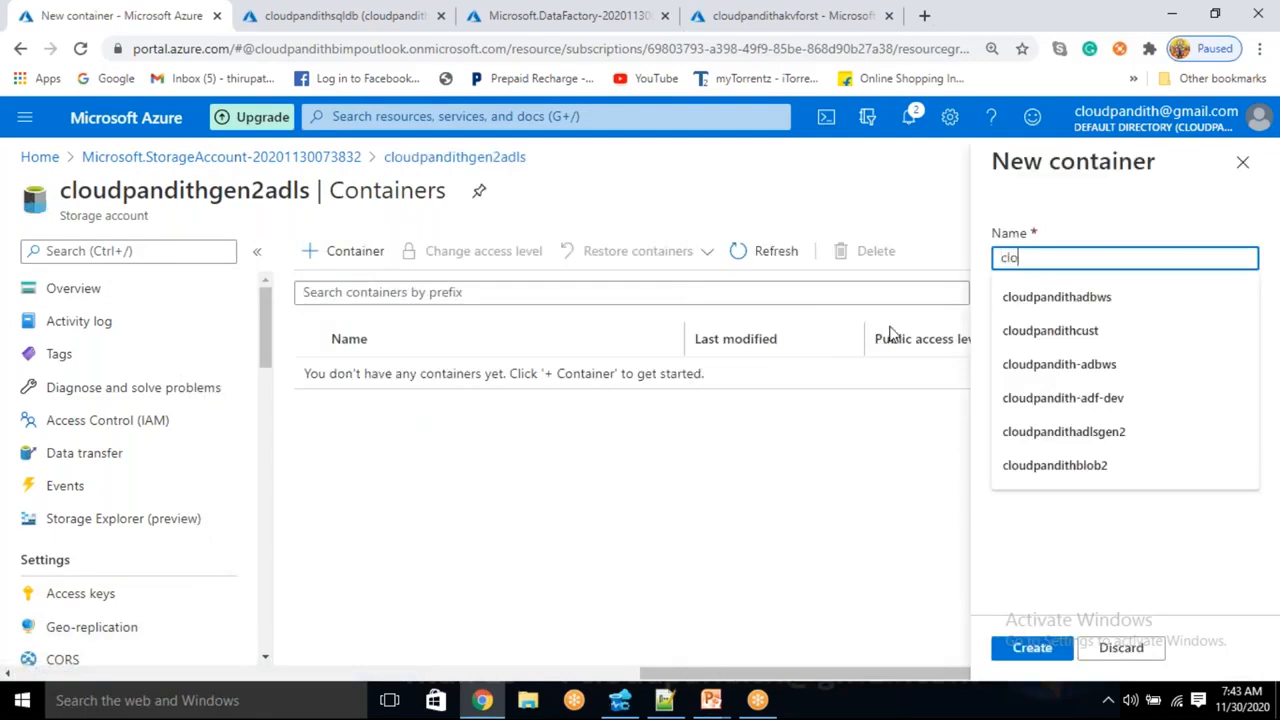
{"action": "type", "text": "udpandith"}
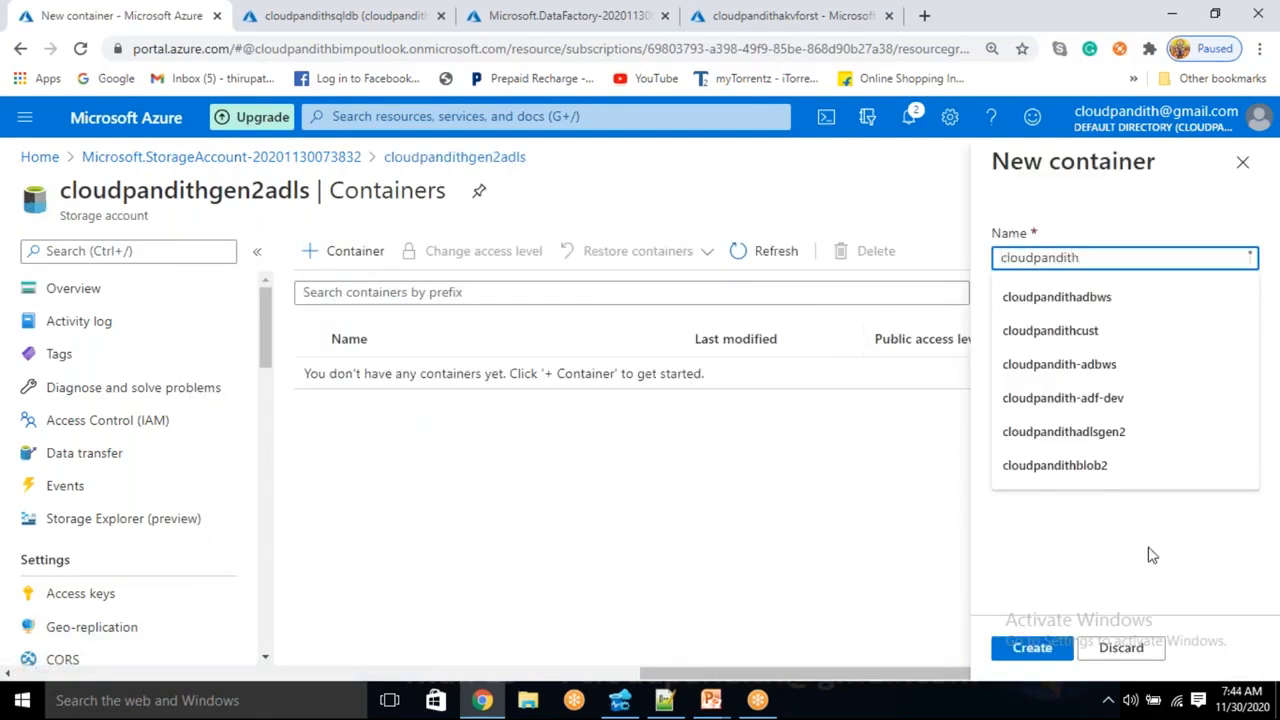
{"action": "left_click", "coordinate": [1030, 648]}
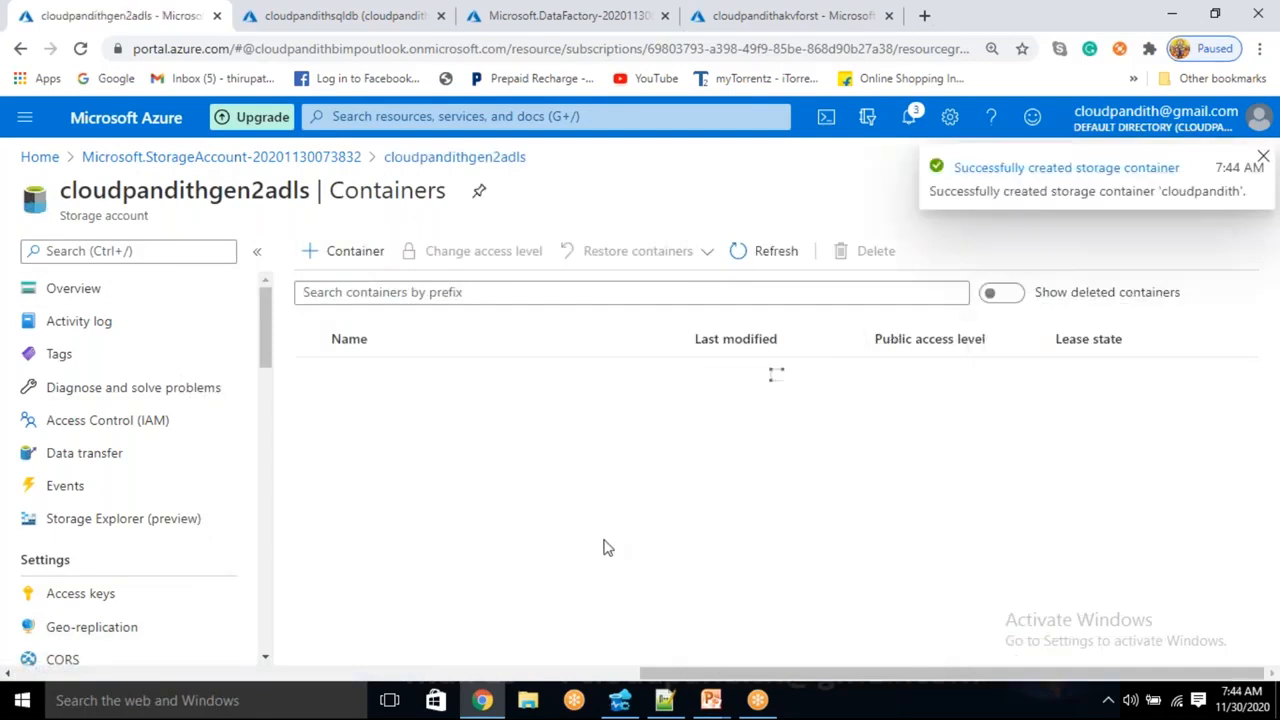
- Add a csvdata directory inside the cloudpandith container and open it
{"action": "left_click", "coordinate": [378, 378]}
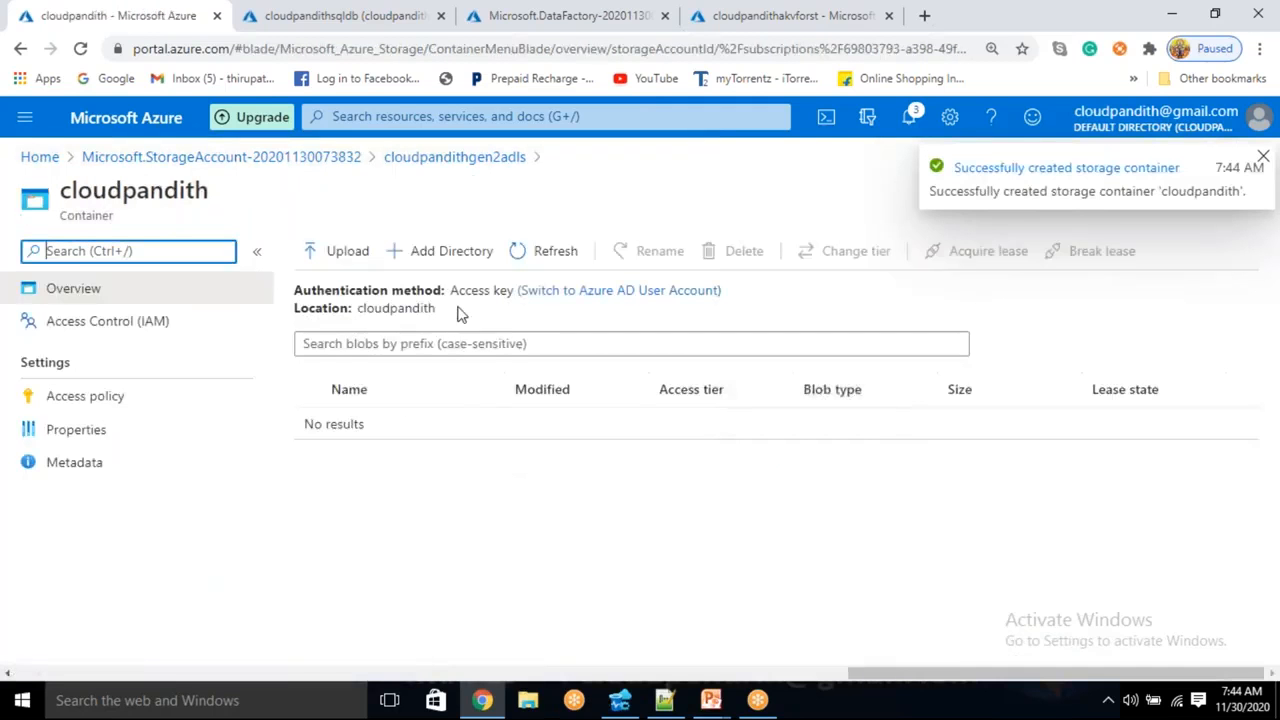
{"action": "left_click", "coordinate": [451, 251]}
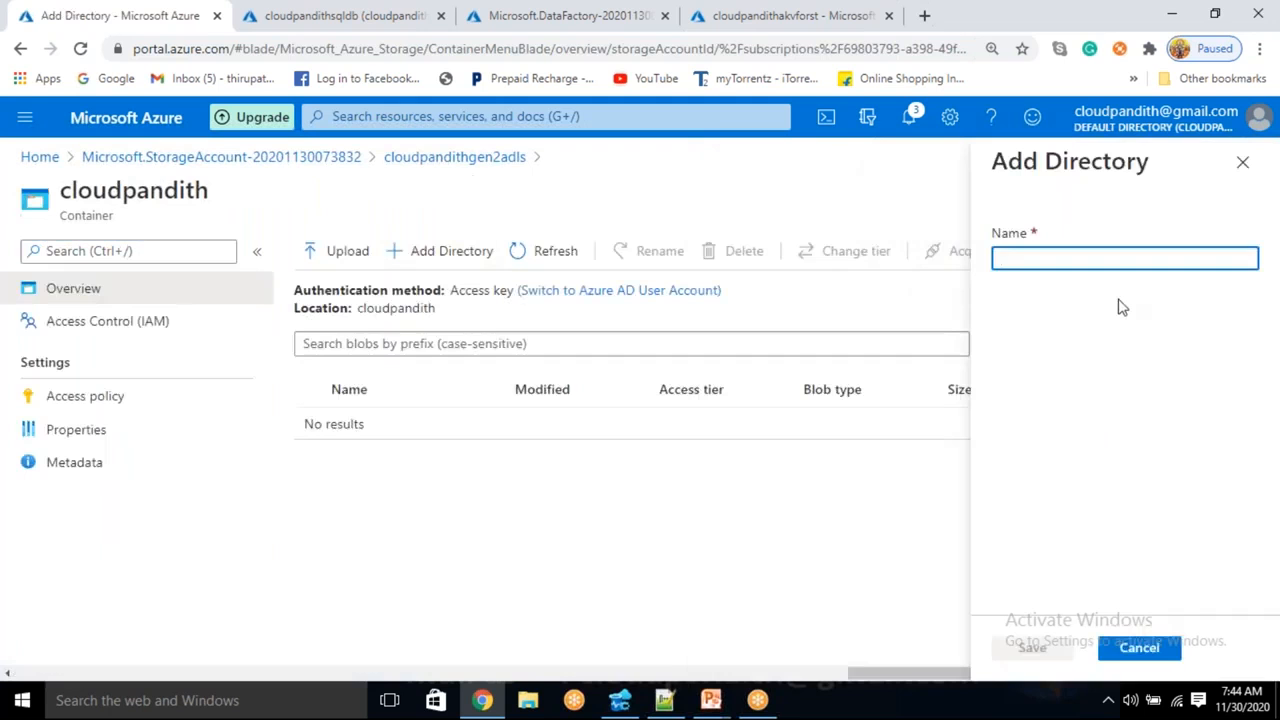
{"action": "type", "text": "csvdata"}
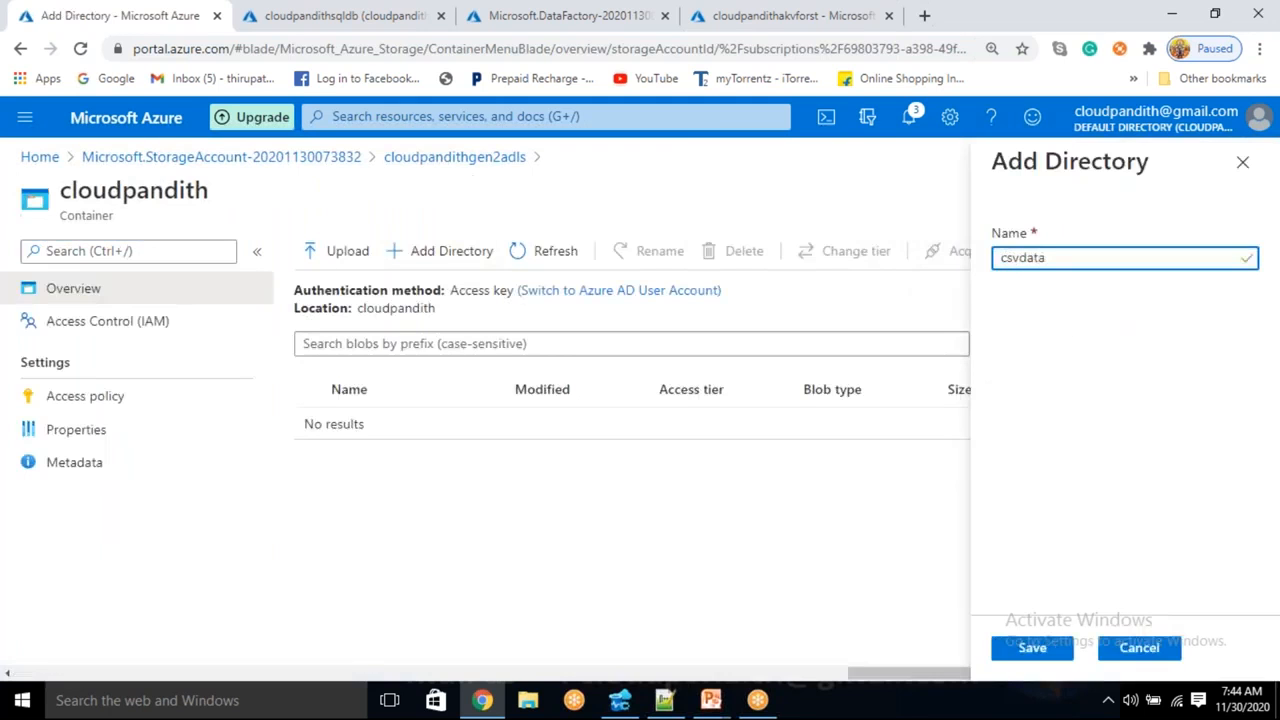
{"action": "left_click", "coordinate": [1006, 657]}
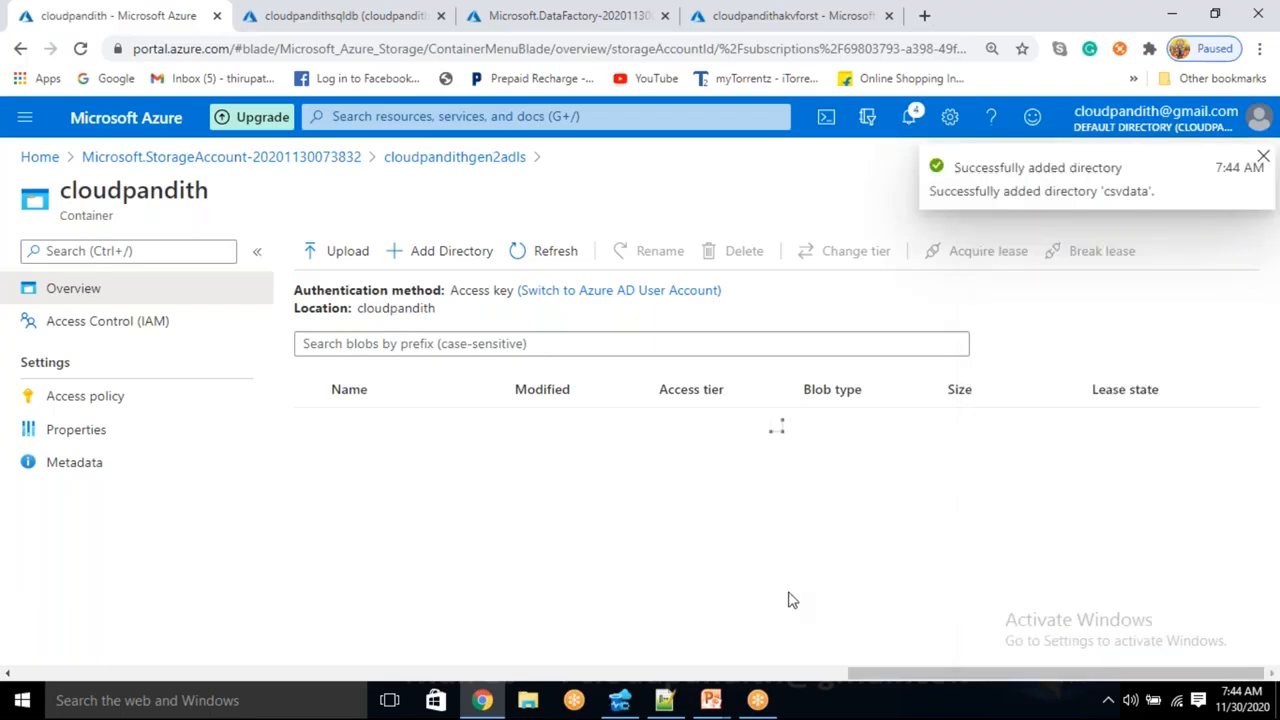
{"action": "left_click", "coordinate": [431, 436]}
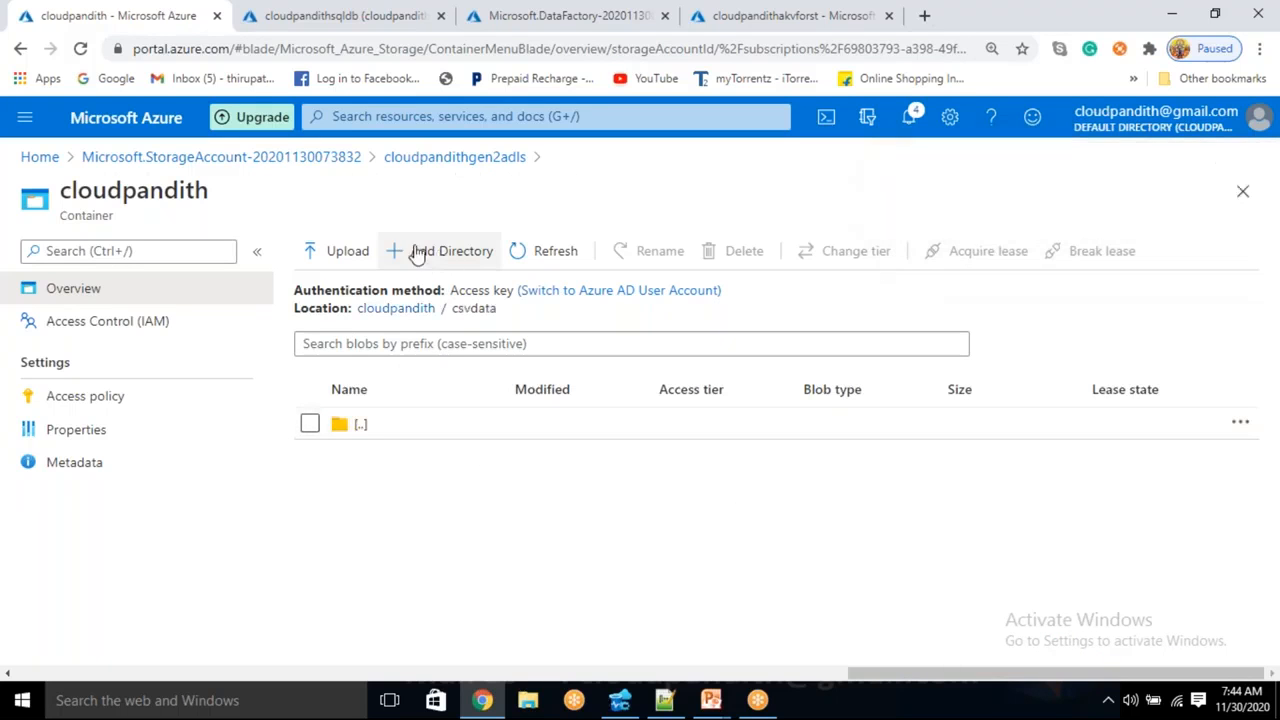
- Upload cust1.csv into the csvdata folder, then return to the SQL database page
{"action": "left_click", "coordinate": [324, 251]}
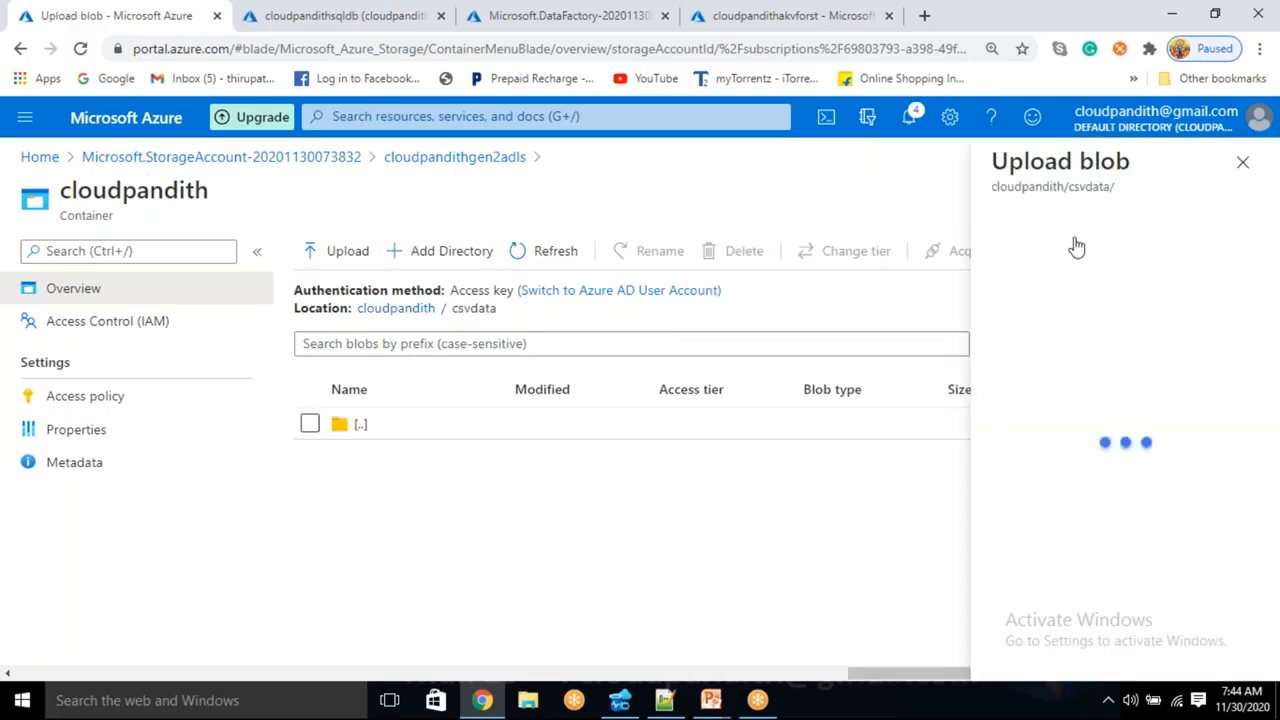
{"action": "left_click", "coordinate": [1247, 247]}
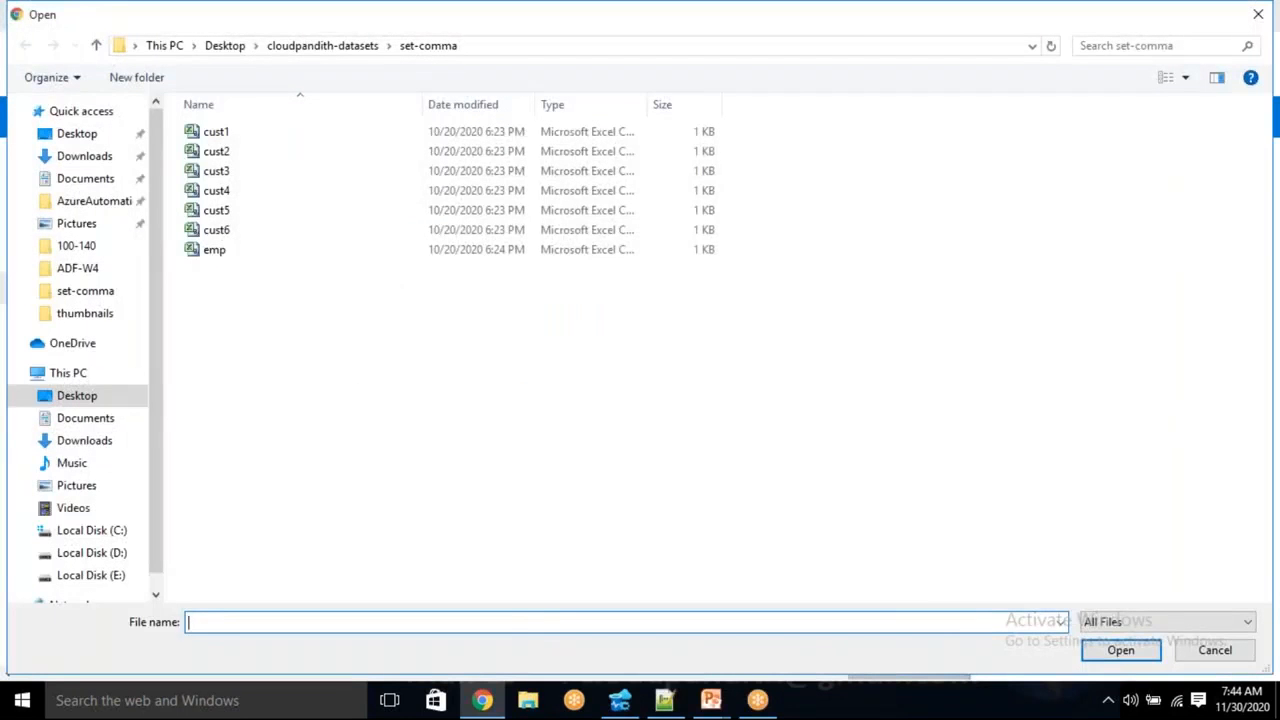
{"action": "left_click", "coordinate": [240, 134]}
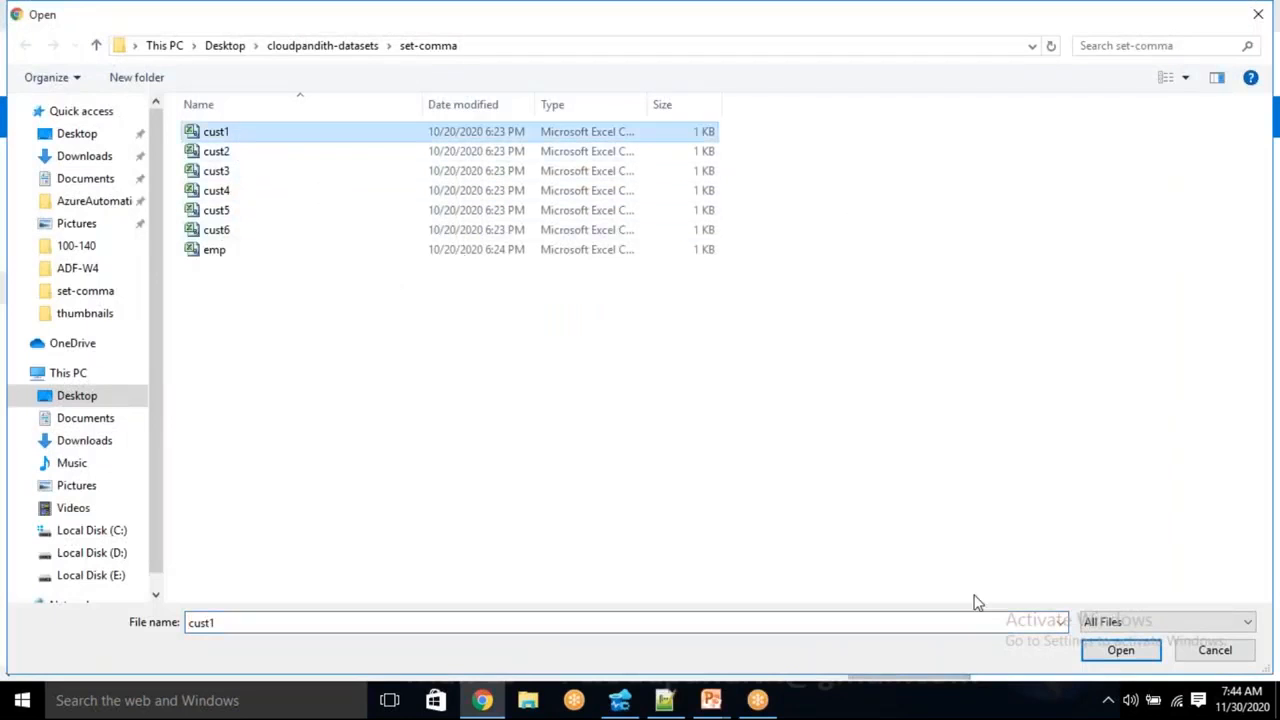
{"action": "left_click", "coordinate": [1112, 655]}
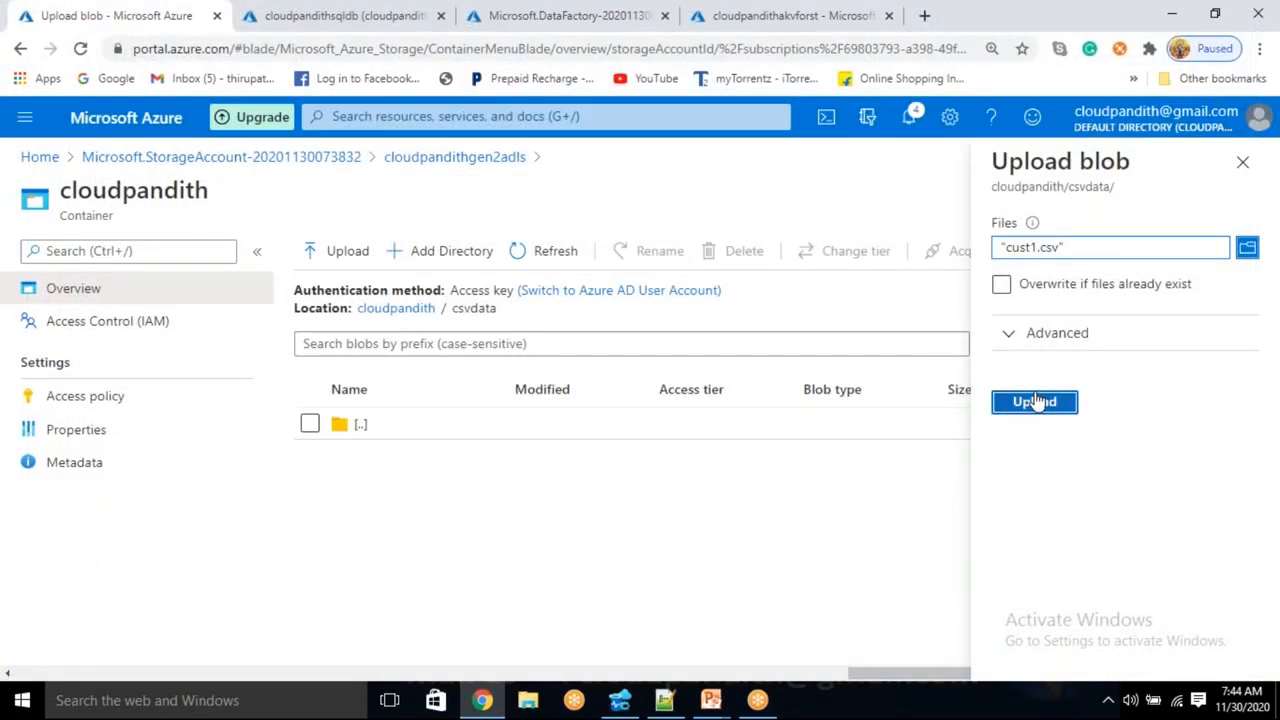
{"action": "key", "text": "Return"}
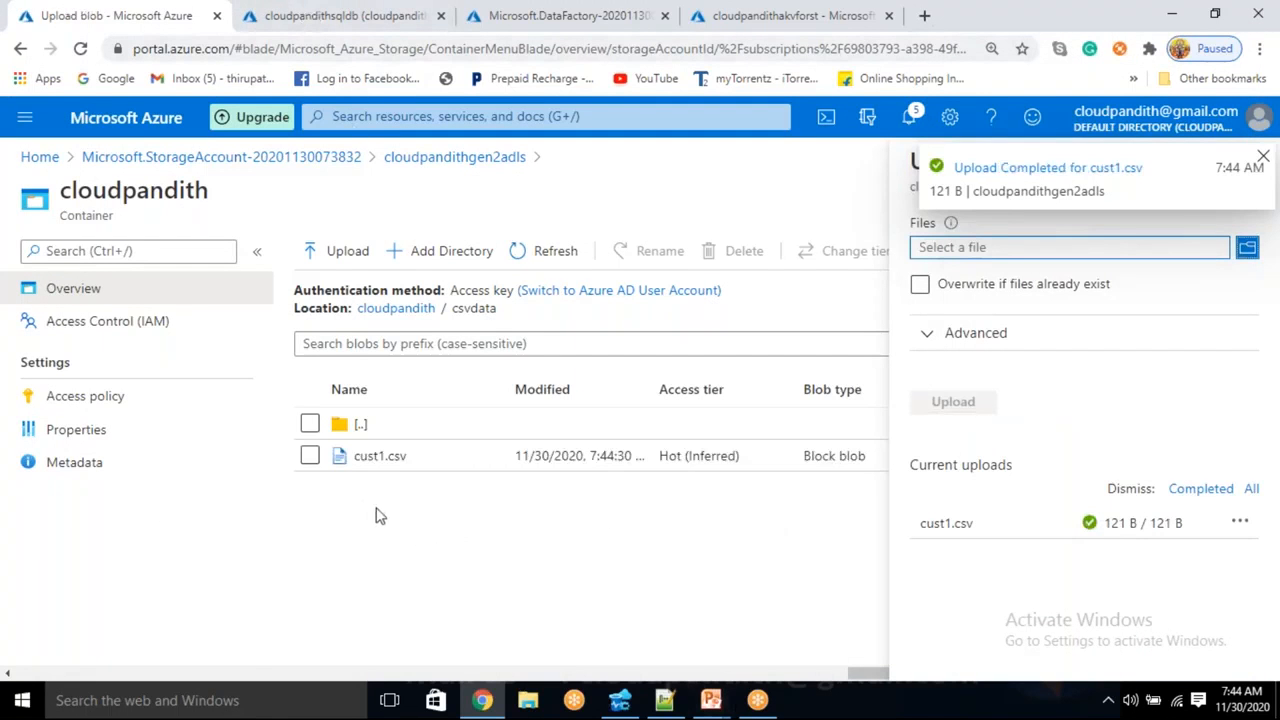
{"action": "left_click", "coordinate": [340, 15]}
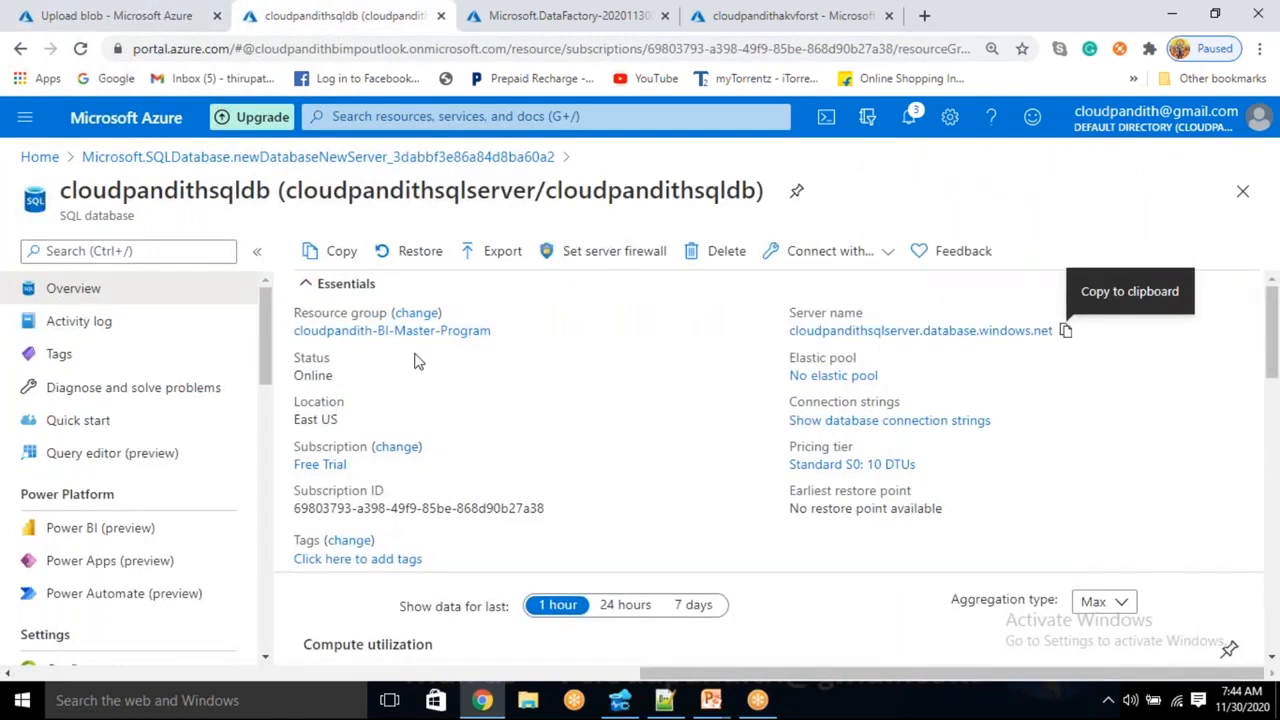
- Open the cloudpandithadfv2BI data factory and launch its Author & Monitor studio
{"action": "left_click", "coordinate": [557, 8]}
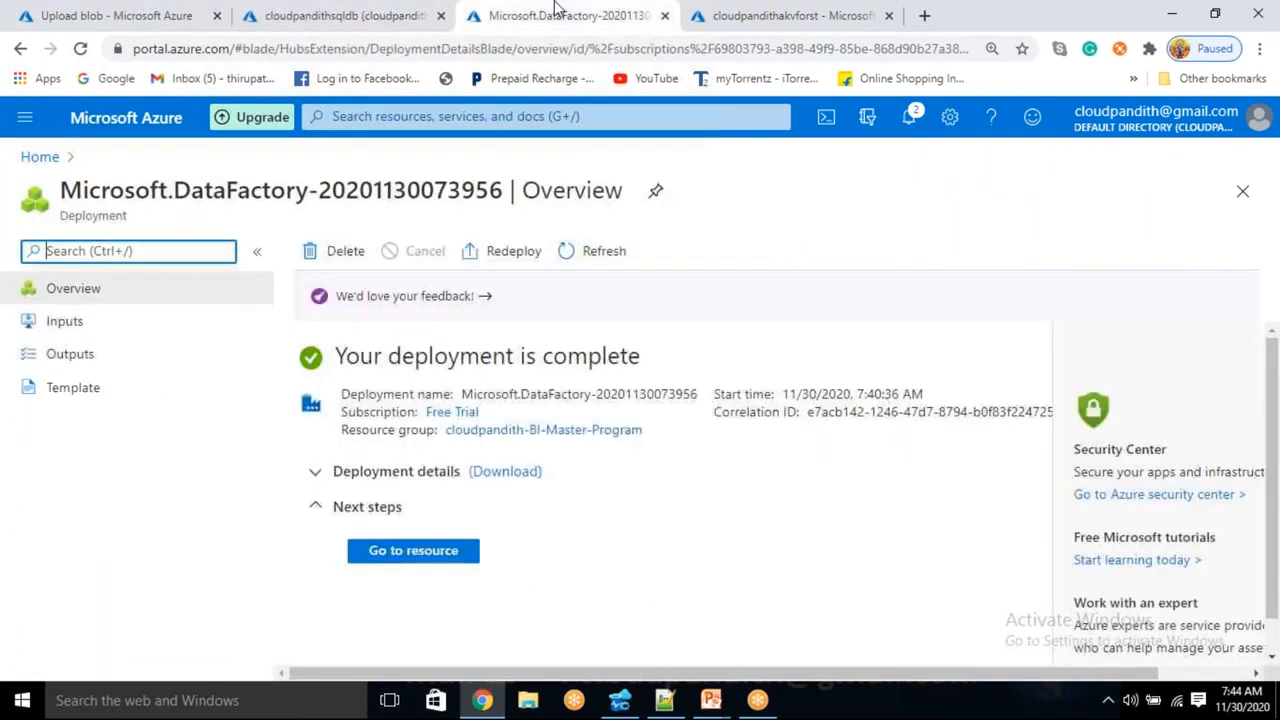
{"action": "left_click", "coordinate": [403, 560]}
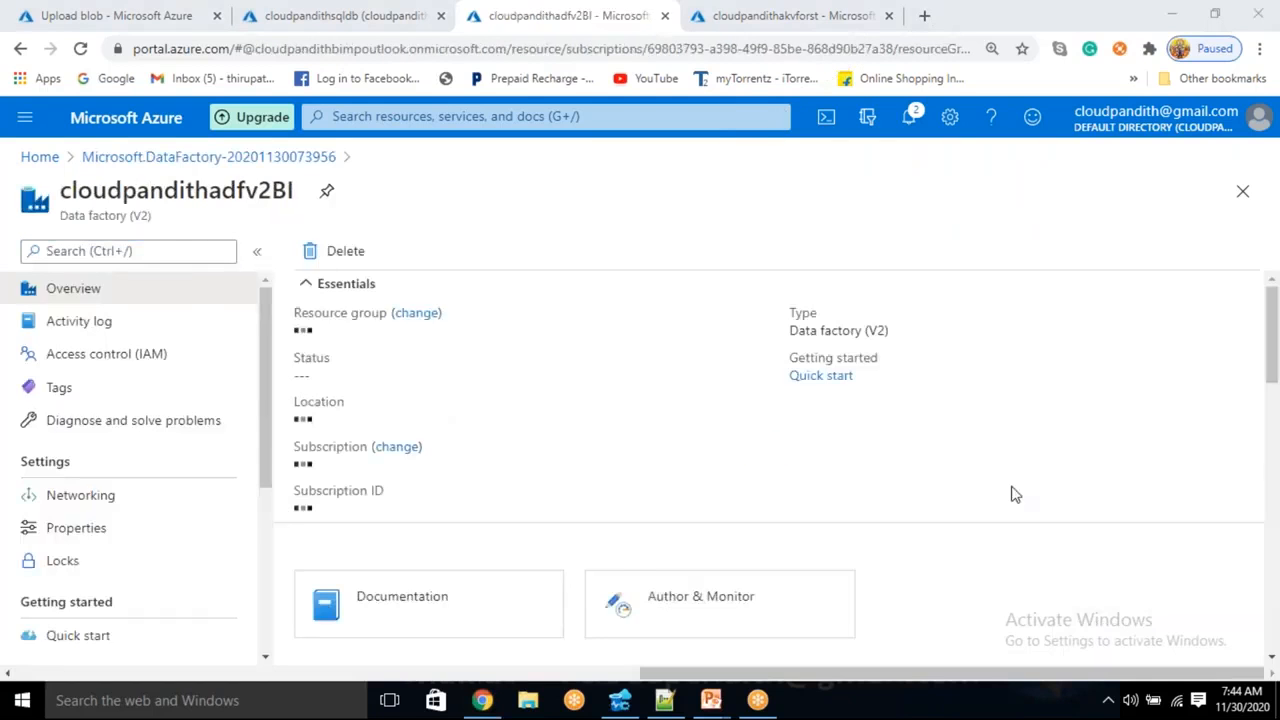
{"action": "left_click", "coordinate": [703, 611]}
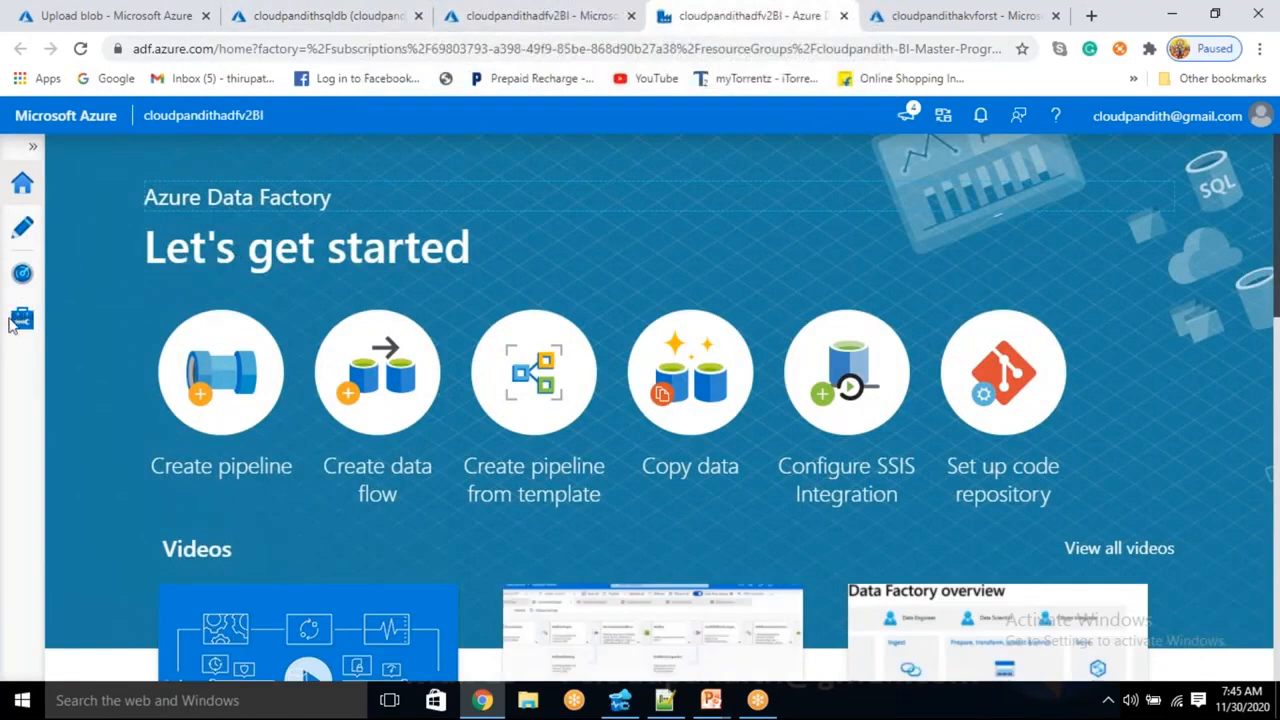
- Copy the cloudpandithgen2adls key1 access key, then open the cloudpandithakvforst key vault
{"action": "left_click", "coordinate": [280, 17]}
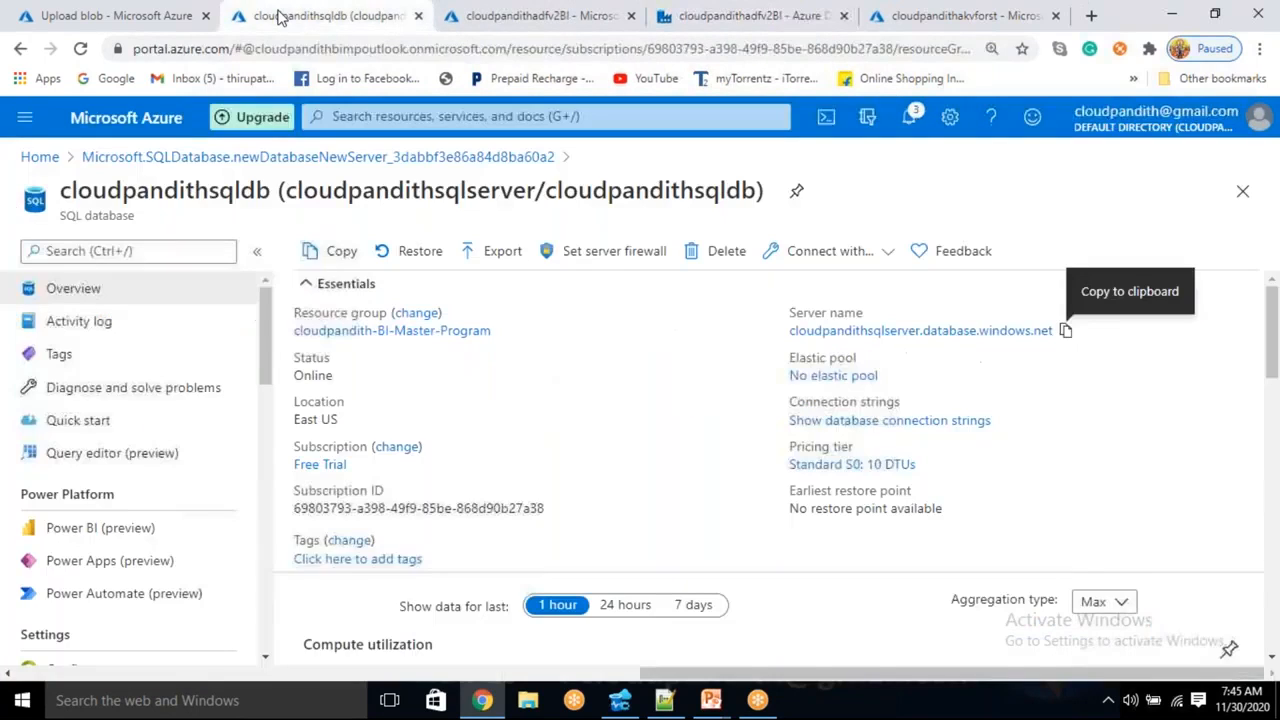
{"action": "left_click", "coordinate": [110, 15]}
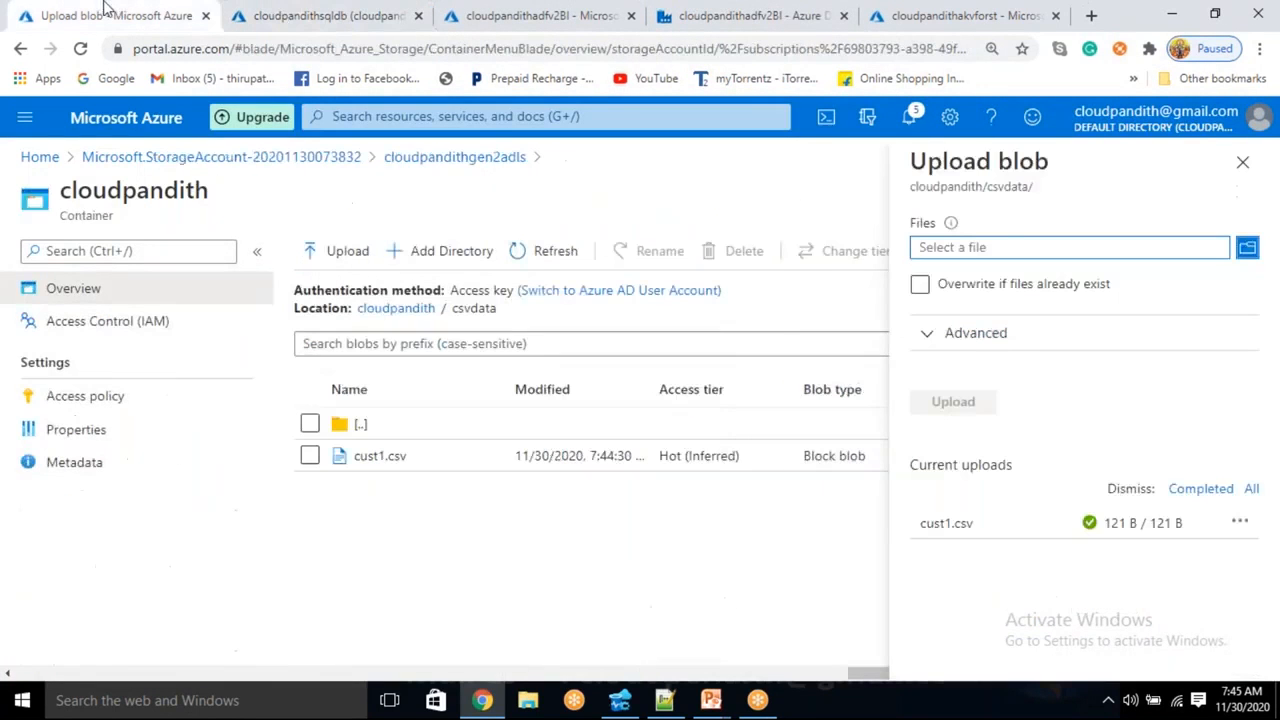
{"action": "left_click", "coordinate": [1242, 162]}
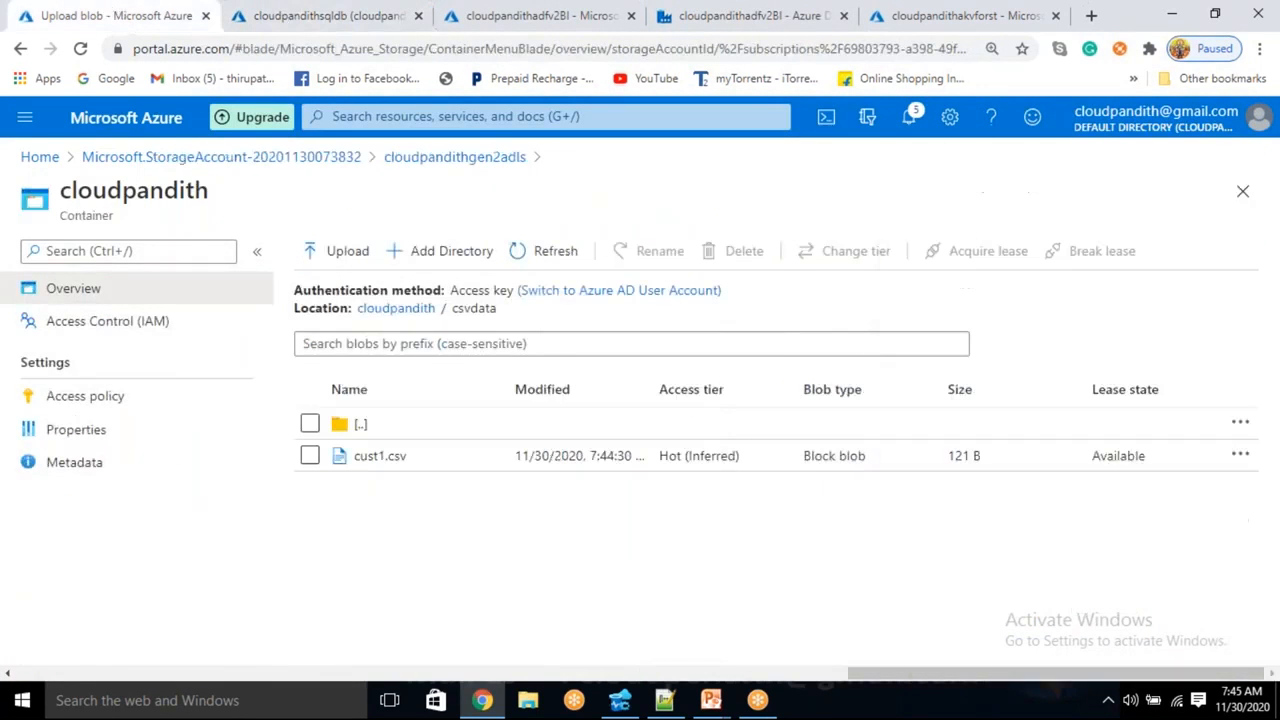
{"action": "left_click", "coordinate": [425, 160]}
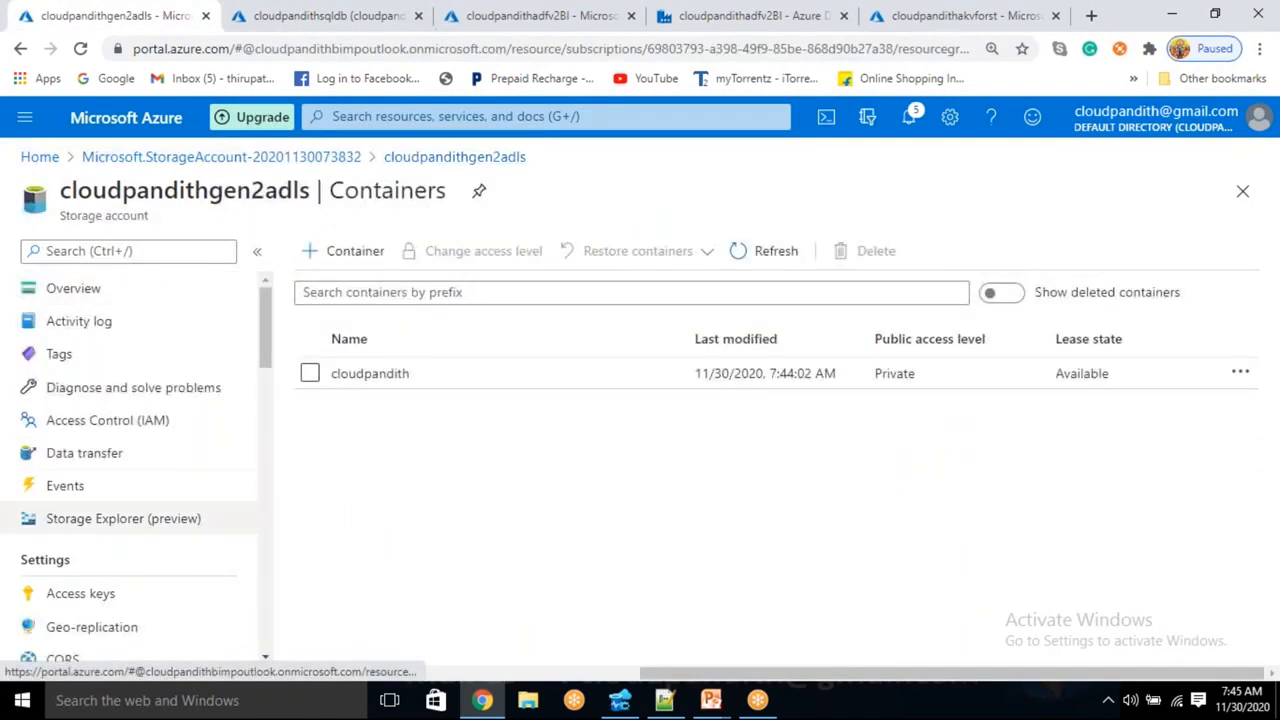
{"action": "left_click", "coordinate": [116, 596]}
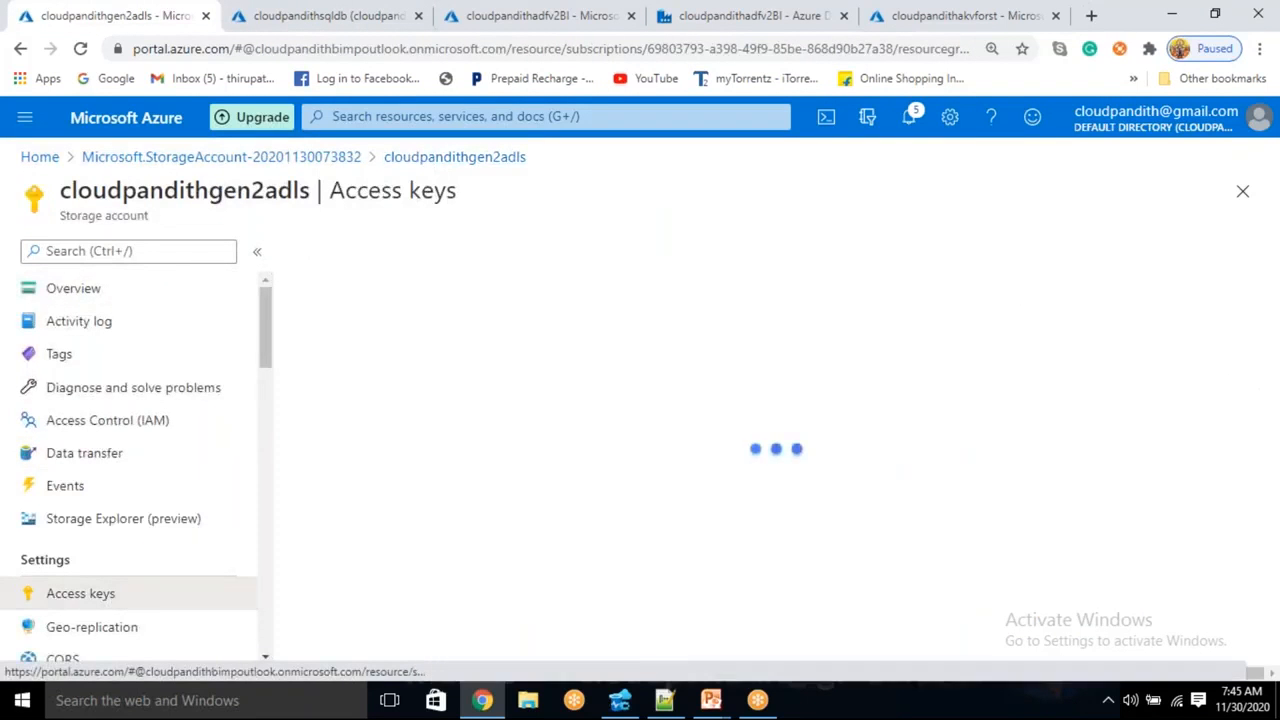
{"action": "scroll", "coordinate": [900, 535], "scroll_direction": "down", "scroll_amount": 2}
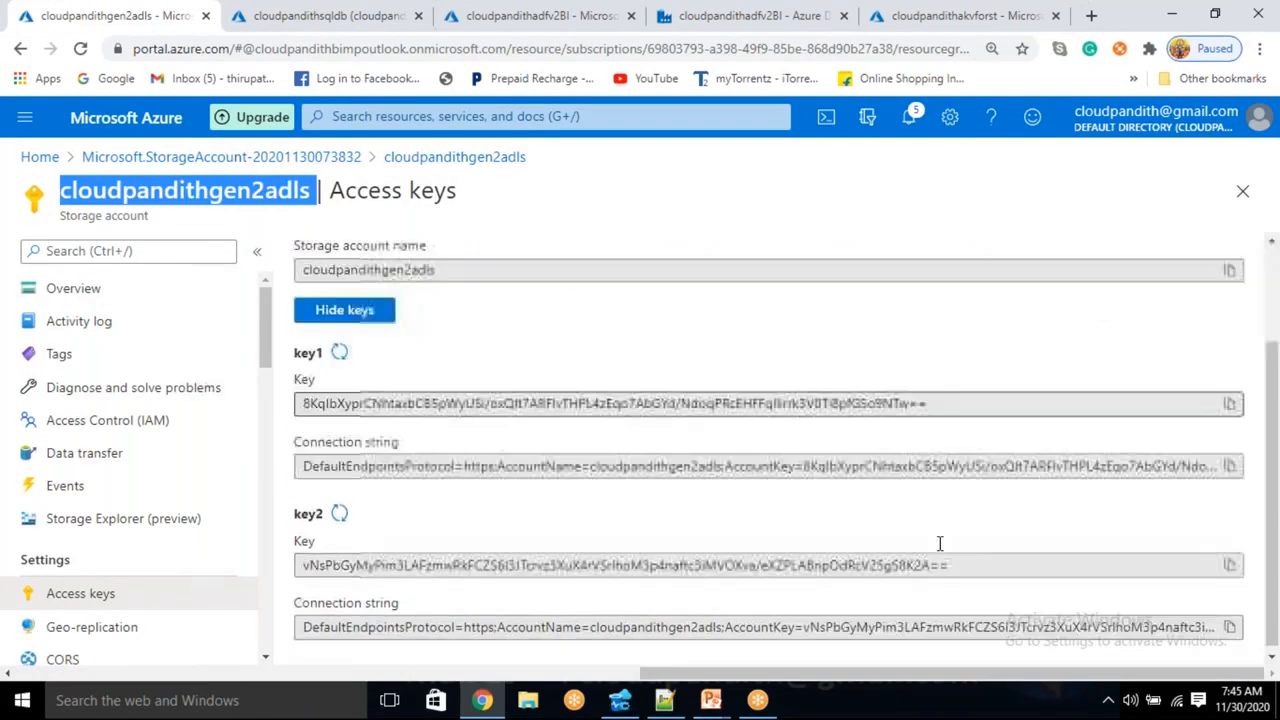
{"action": "left_click_drag", "start_coordinate": [938, 399], "coordinate": [298, 399]}
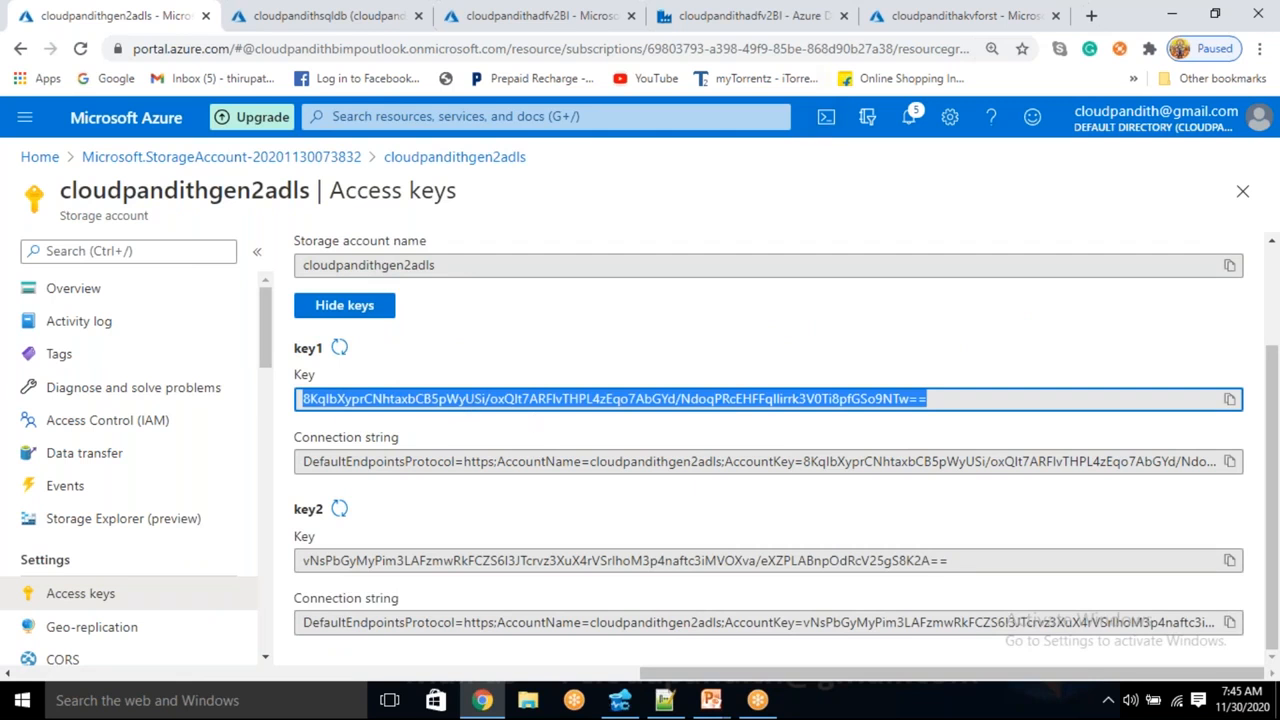
{"action": "left_click", "coordinate": [908, 14]}
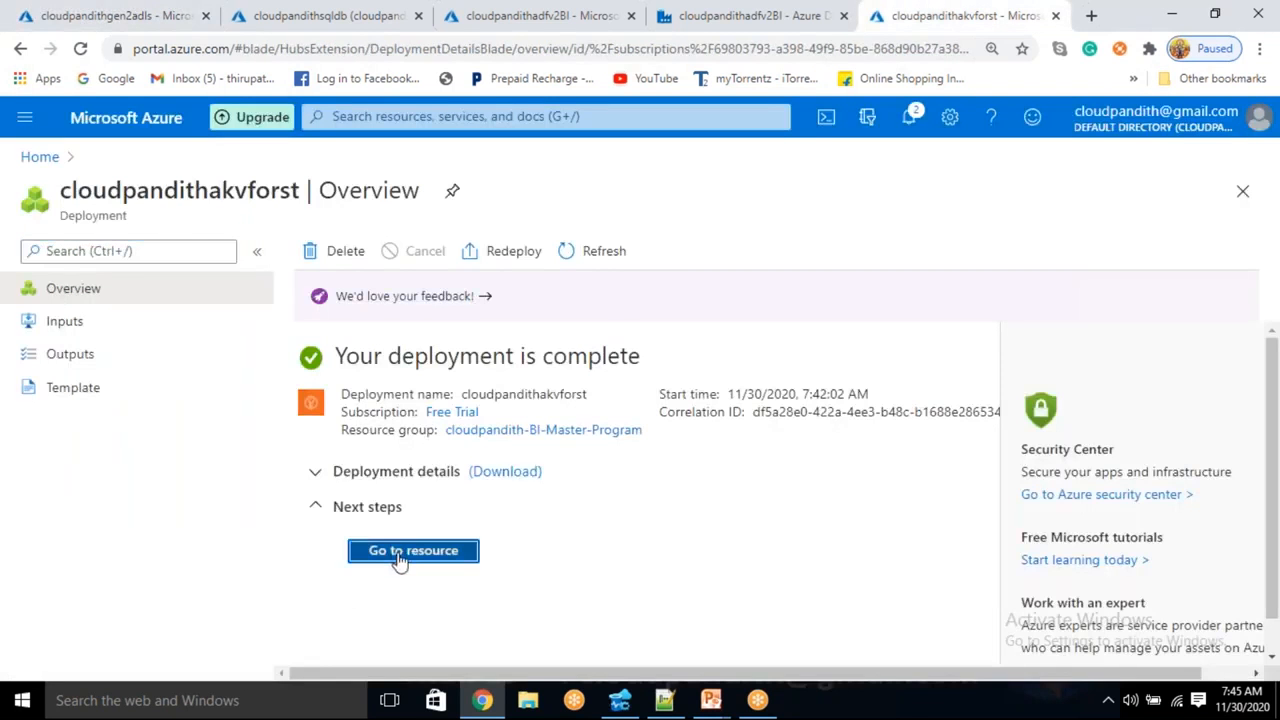
{"action": "left_click", "coordinate": [408, 551]}
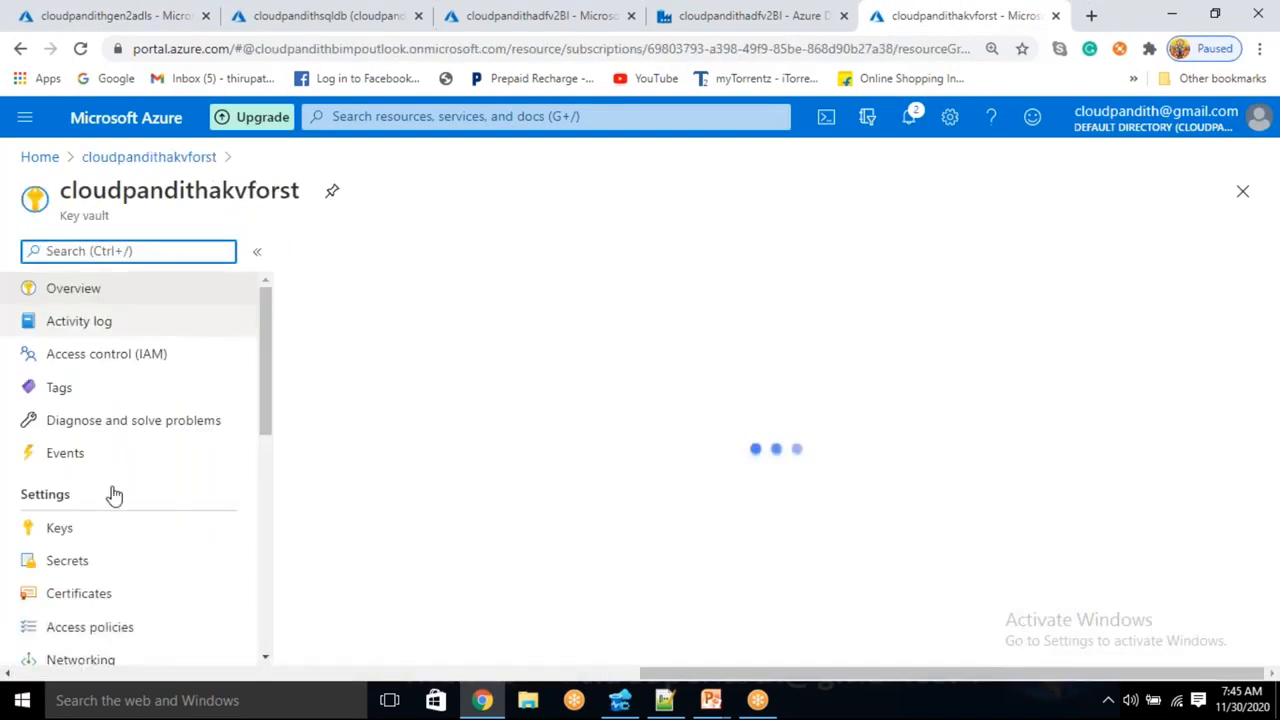
- Create a secret named adlskey in cloudpandithakvforst holding the copied storage key
{"action": "left_click", "coordinate": [110, 570]}
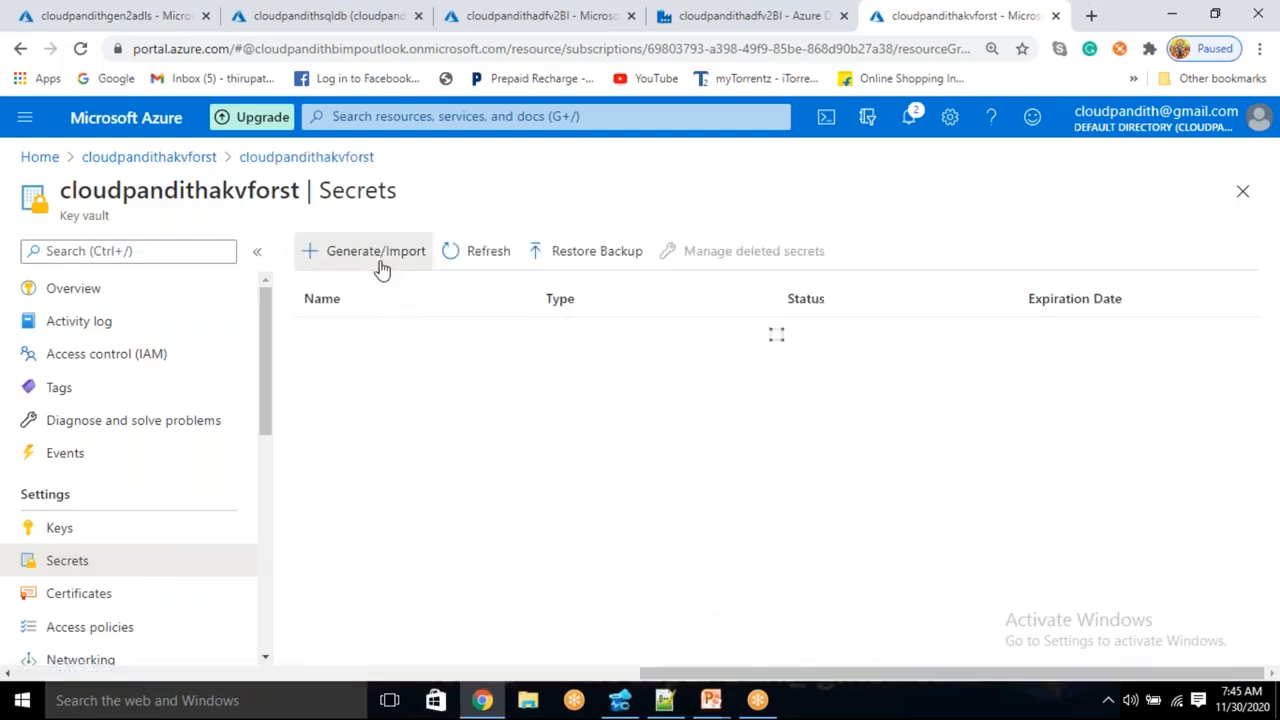
{"action": "left_click", "coordinate": [380, 262]}
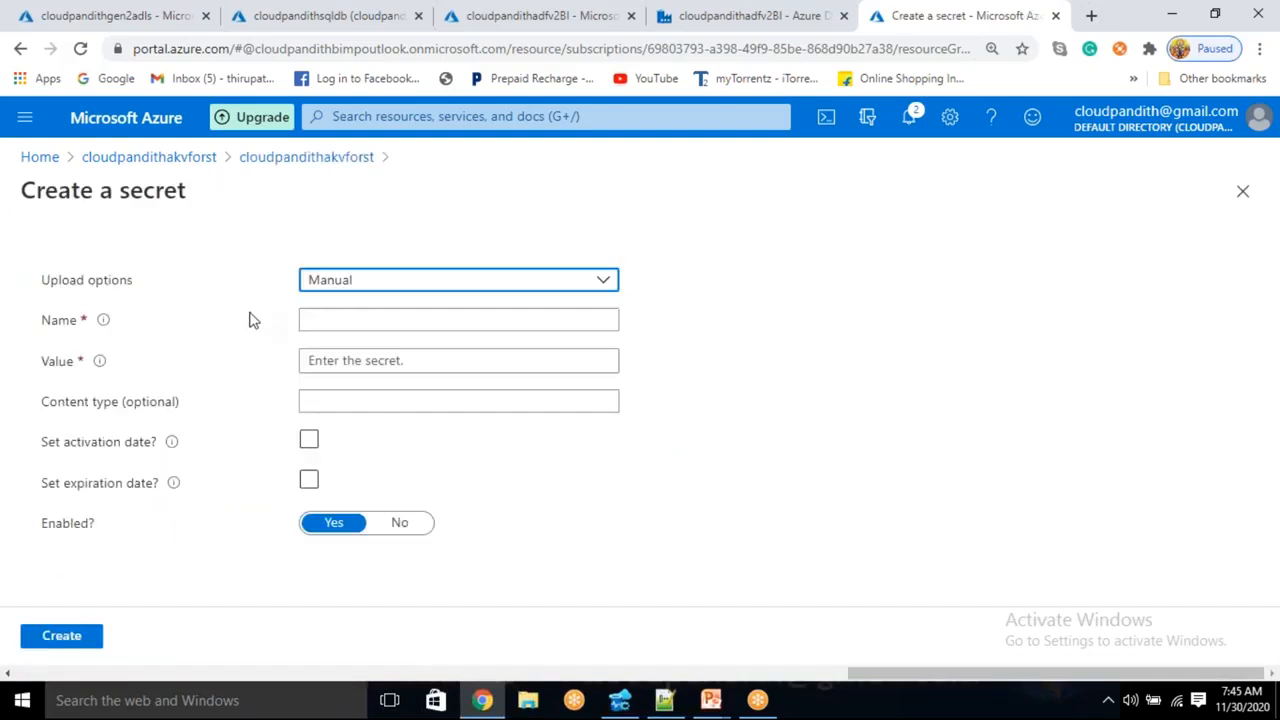
{"action": "left_click", "coordinate": [356, 319]}
{"action": "type", "text": "b"}
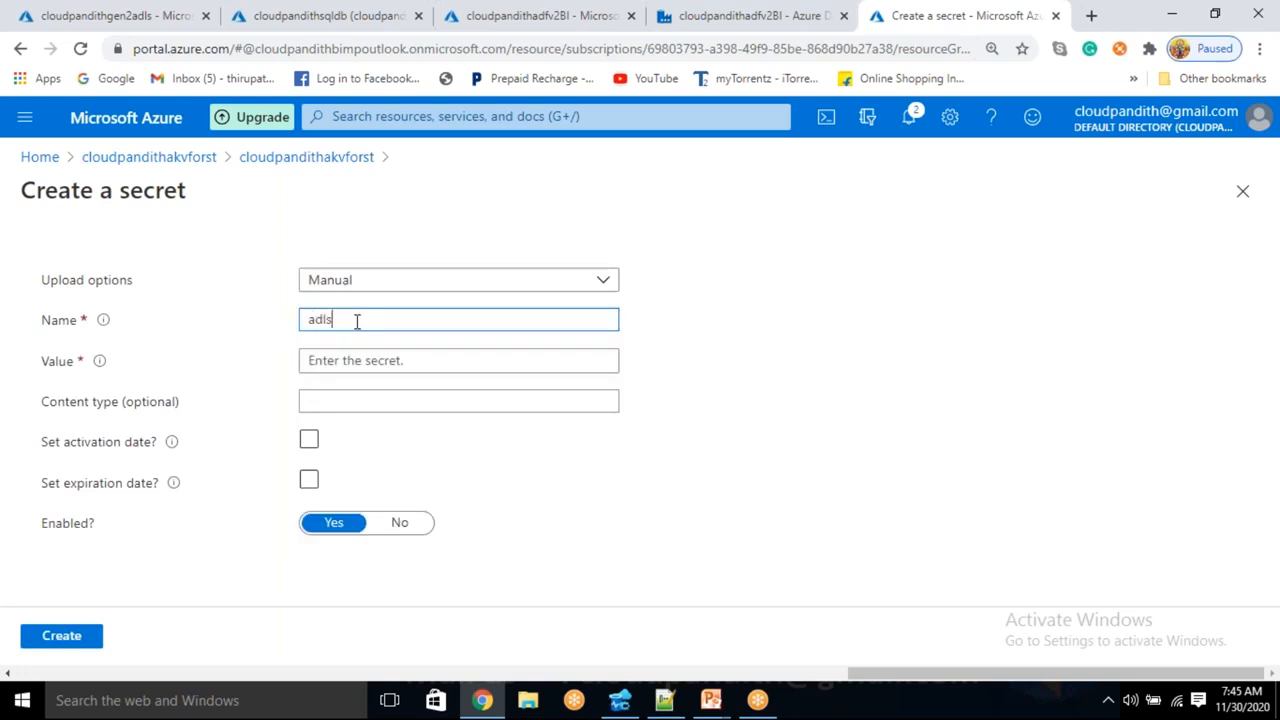
{"action": "left_click", "coordinate": [342, 366]}
{"action": "key", "text": "ctrl+v"}
{"action": "left_click", "coordinate": [88, 637]}
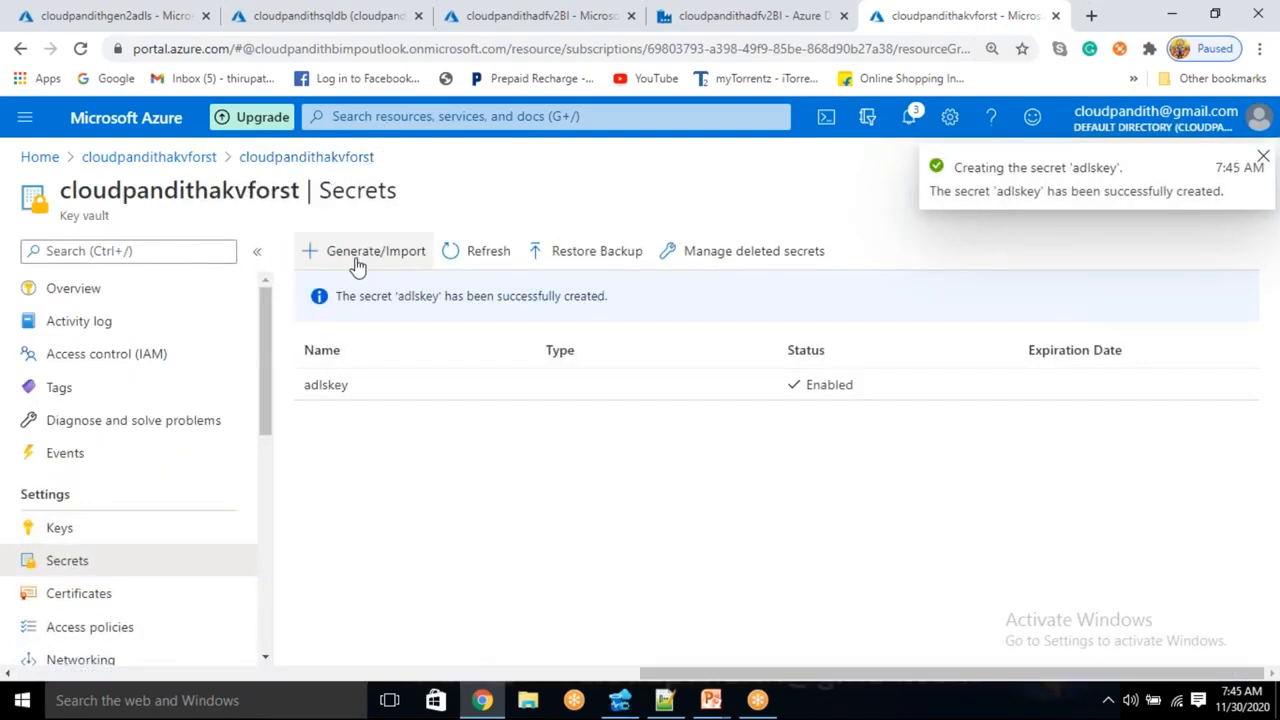
{"action": "left_click", "coordinate": [330, 15]}
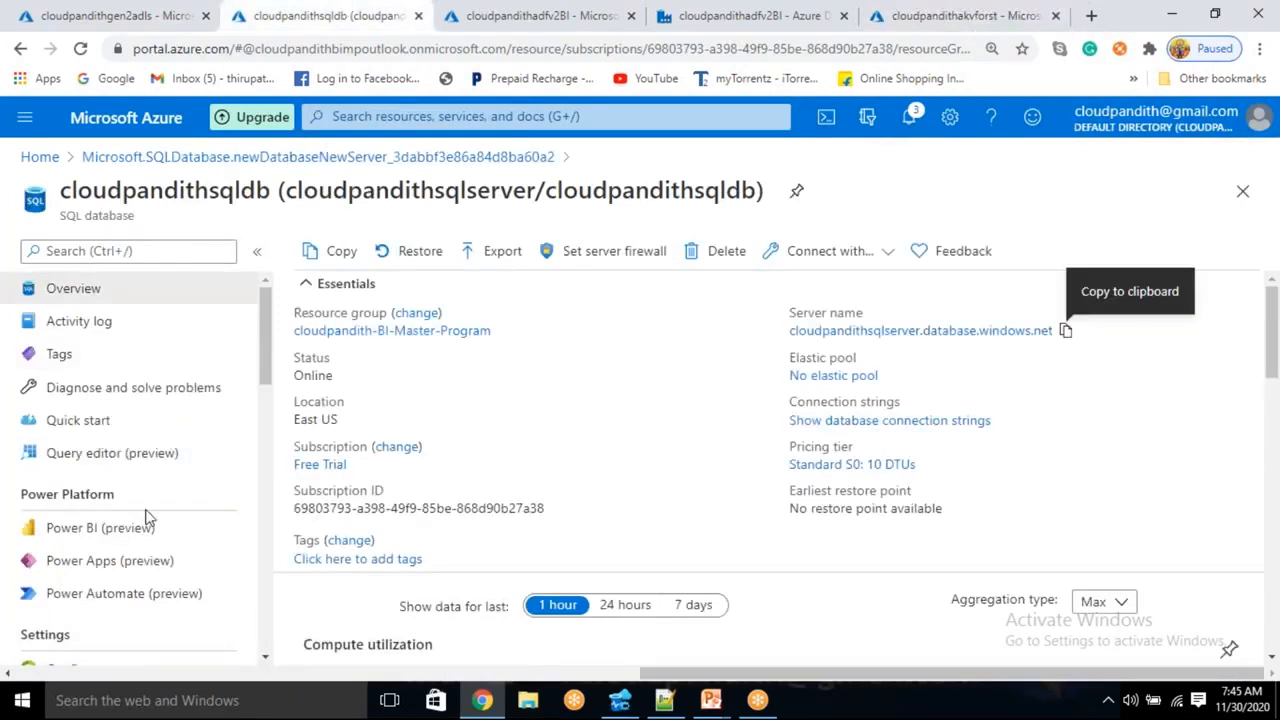
- Copy the cloudpandithsqldb ADO.NET connection string into a new Notepad++ tab
{"action": "scroll", "coordinate": [145, 517], "scroll_direction": "down", "scroll_amount": 3}
{"action": "left_click", "coordinate": [120, 460]}
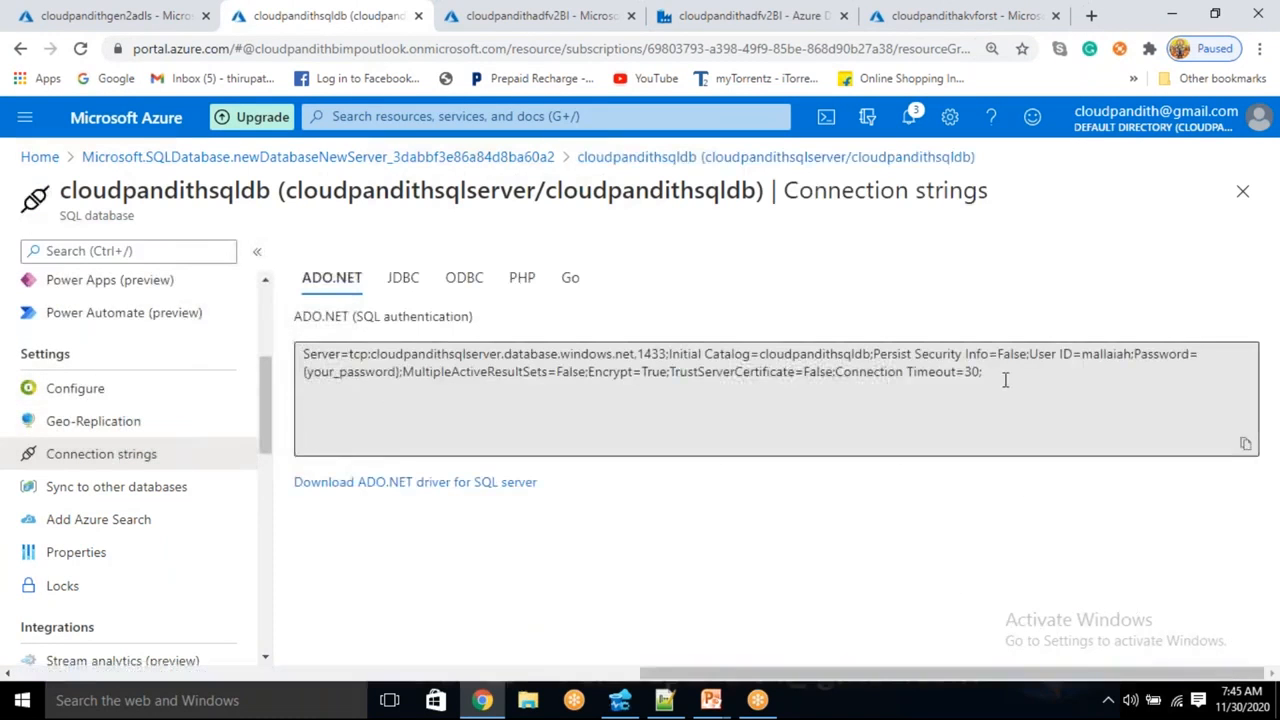
{"action": "left_click", "coordinate": [1005, 380]}
{"action": "key", "text": "ctrl+c"}
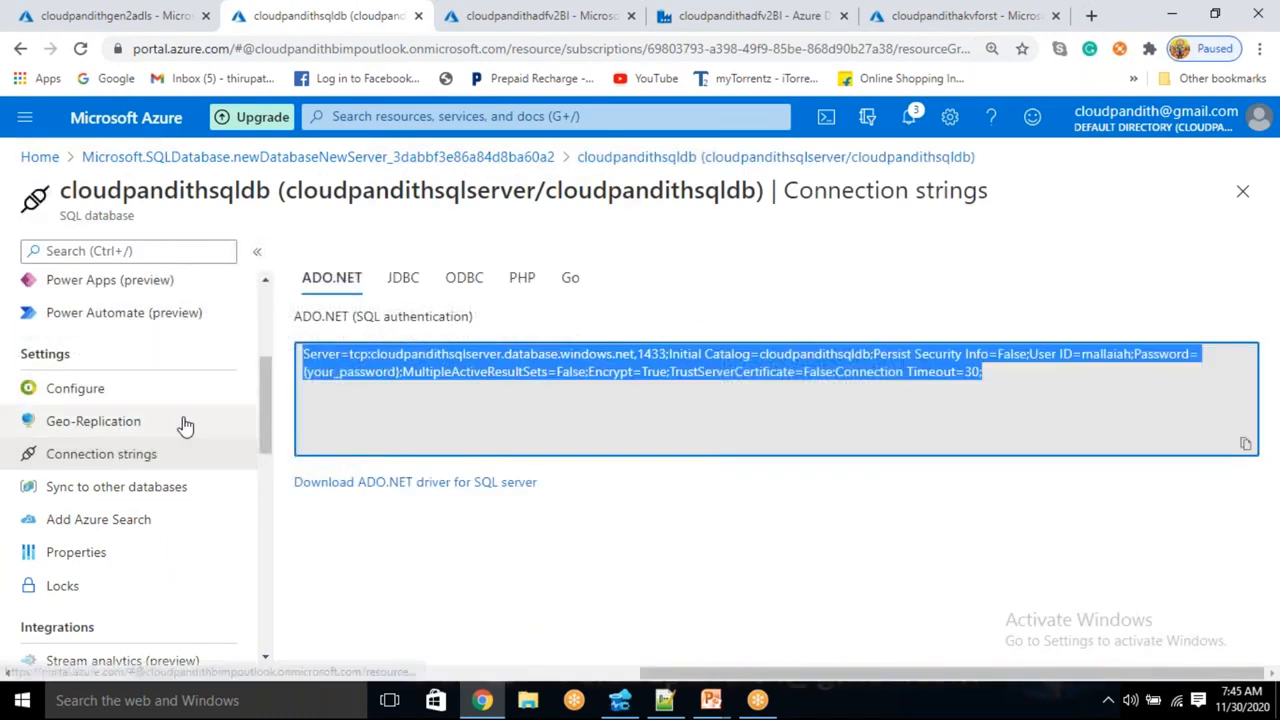
{"action": "scroll", "coordinate": [186, 423], "scroll_direction": "up", "scroll_amount": 3}
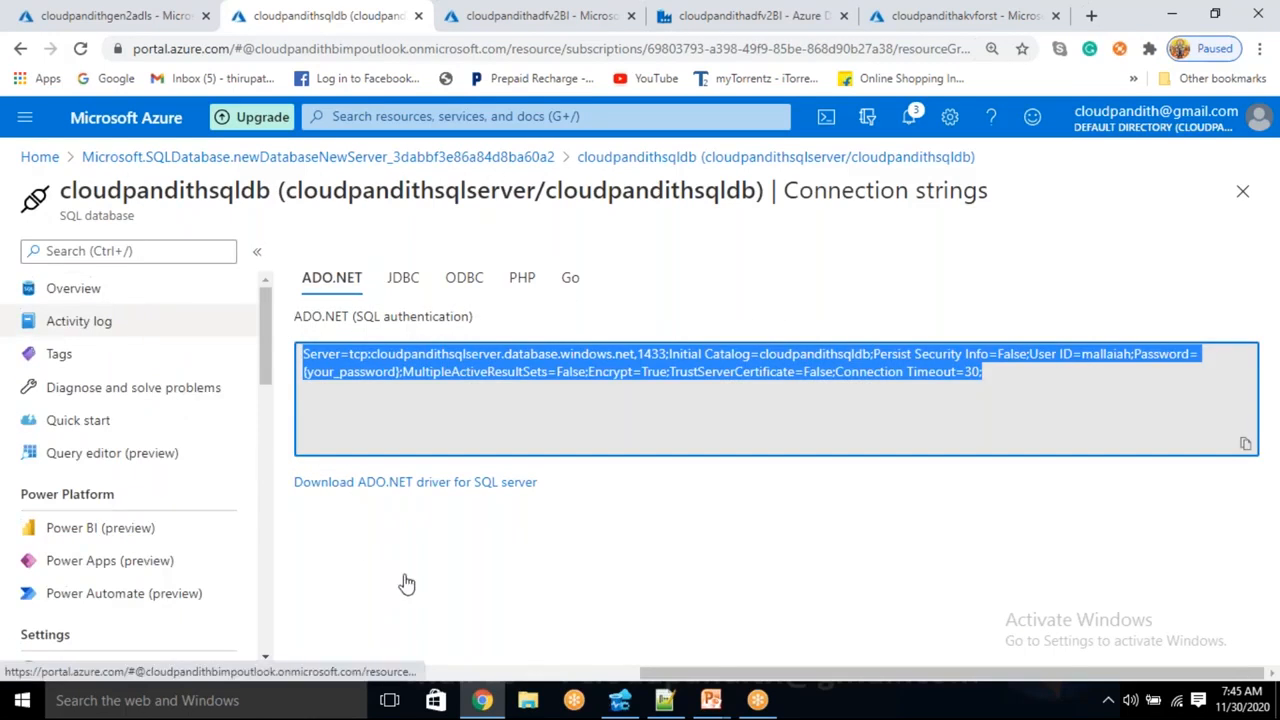
{"action": "left_click", "coordinate": [664, 700]}
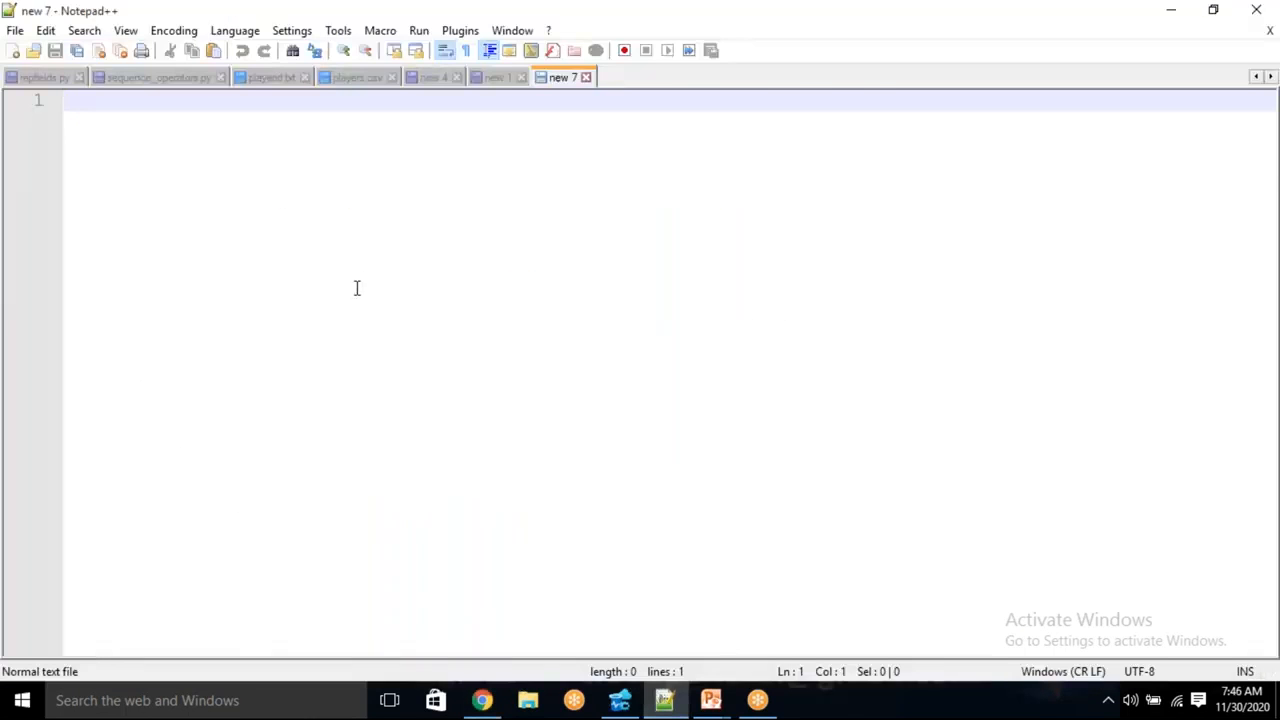
{"action": "key", "text": "ctrl+v"}
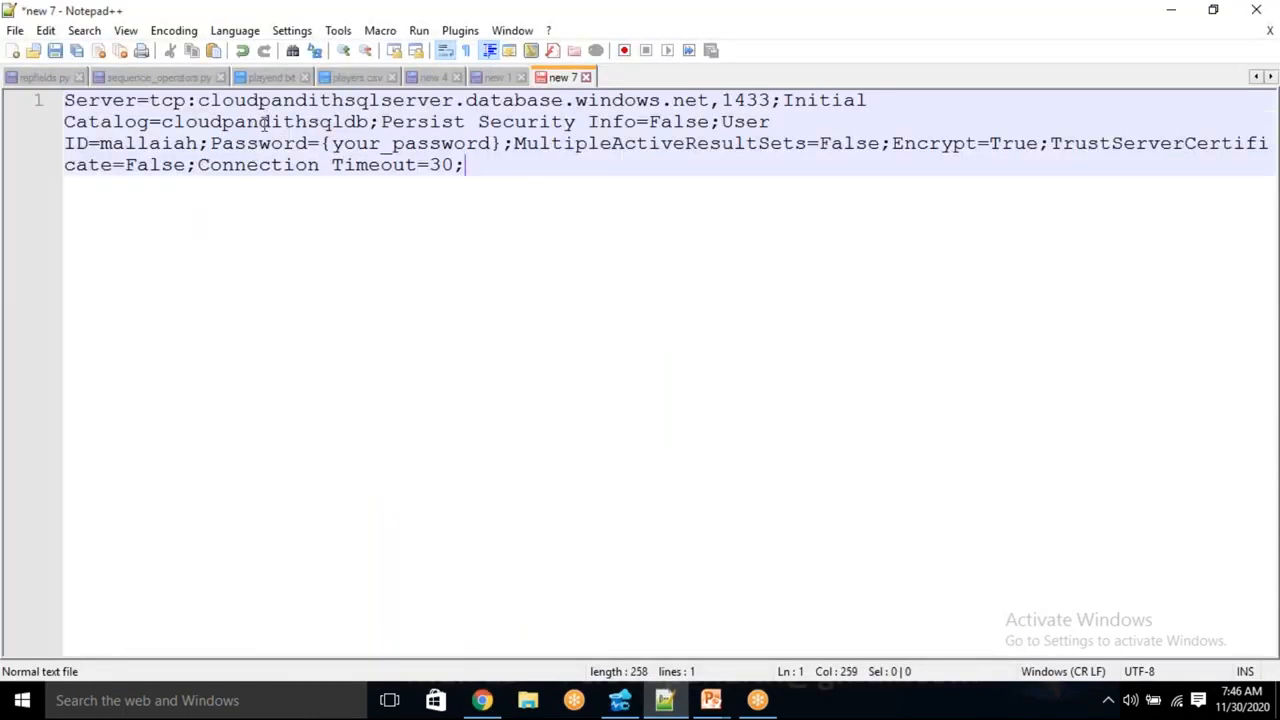
- Replace the password placeholder in the SQL connection string with the actual password
{"action": "double_click", "coordinate": [376, 102]}
{"action": "triple_click", "coordinate": [318, 121]}
{"action": "double_click", "coordinate": [318, 121]}
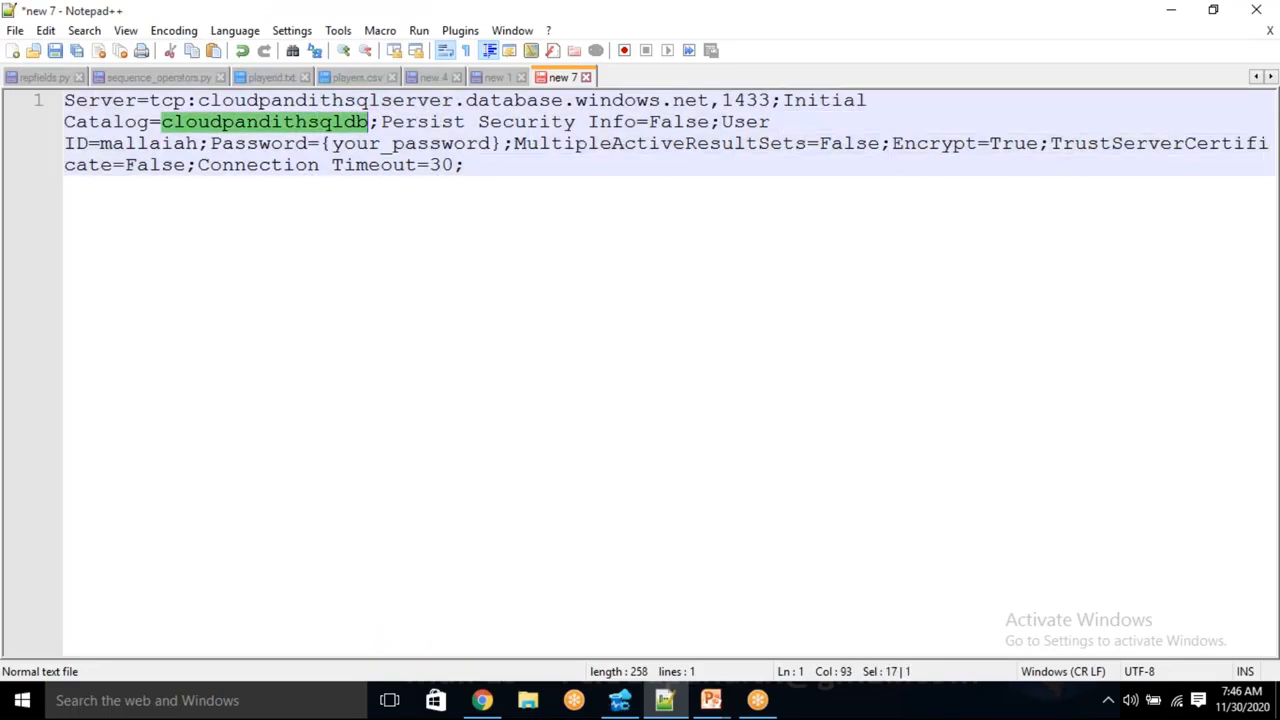
{"action": "double_click", "coordinate": [143, 143]}
{"action": "left_click_drag", "start_coordinate": [323, 143], "coordinate": [499, 144]}
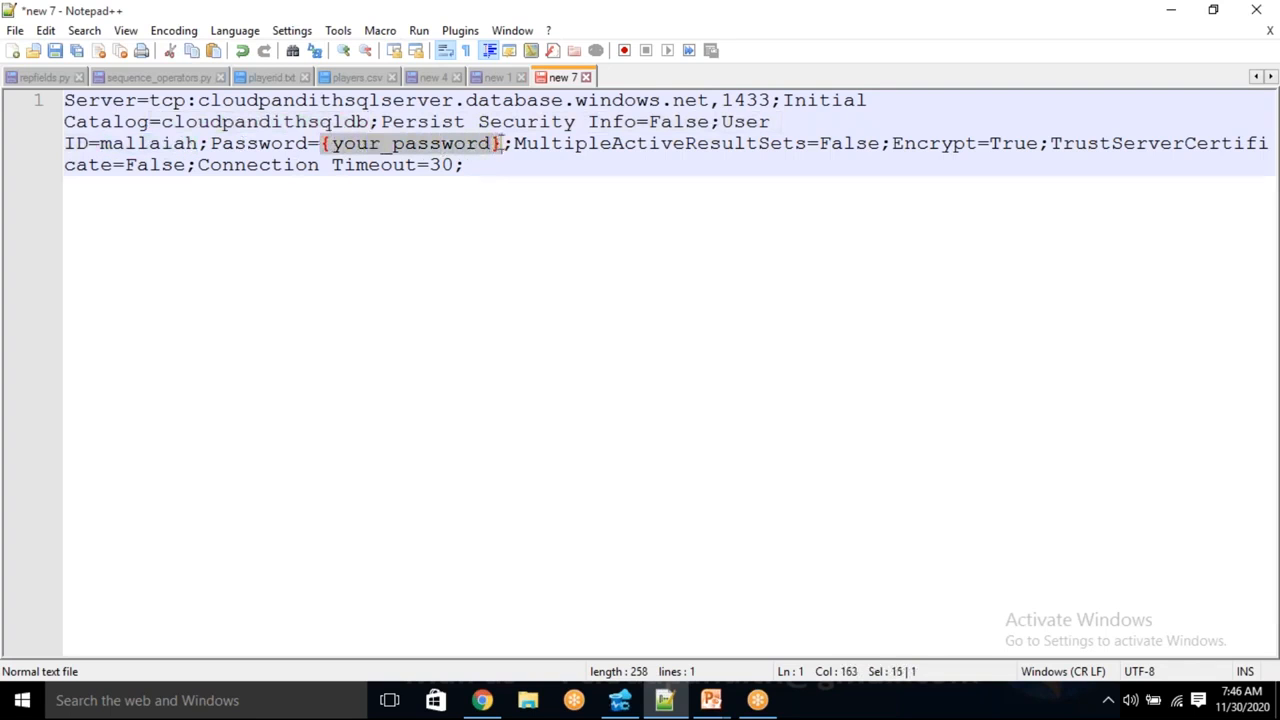
{"action": "key", "text": "Delete"}
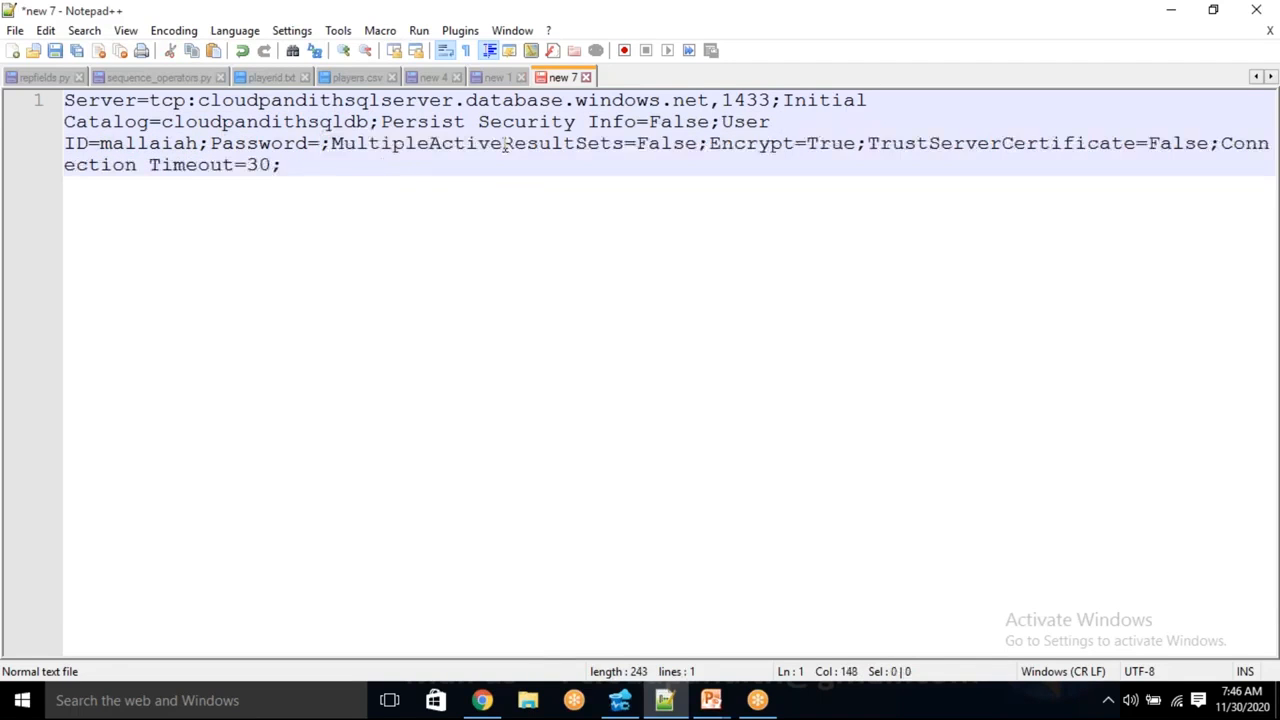
{"action": "type", "text": "hdd"}
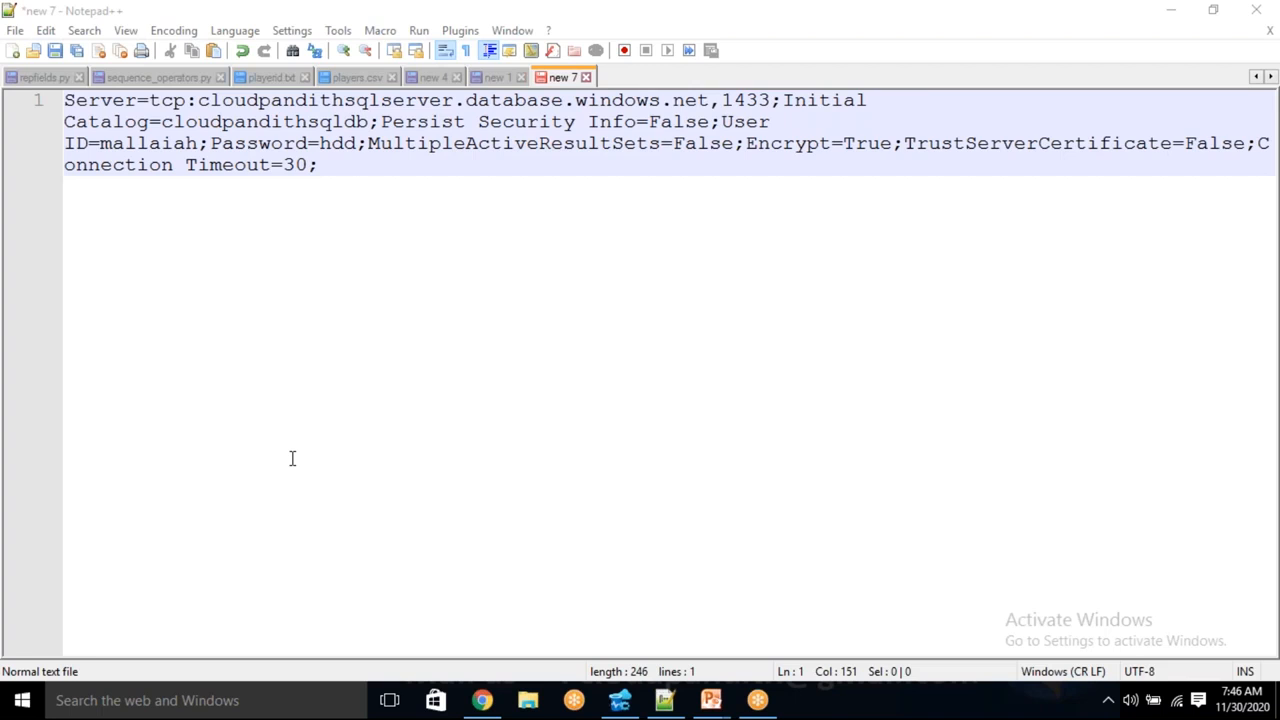
- Cut the completed connection string out of Notepad++ and return to the Key Vault secrets page
{"action": "key", "text": "ctrl+a"}
{"action": "key", "text": "Delete"}
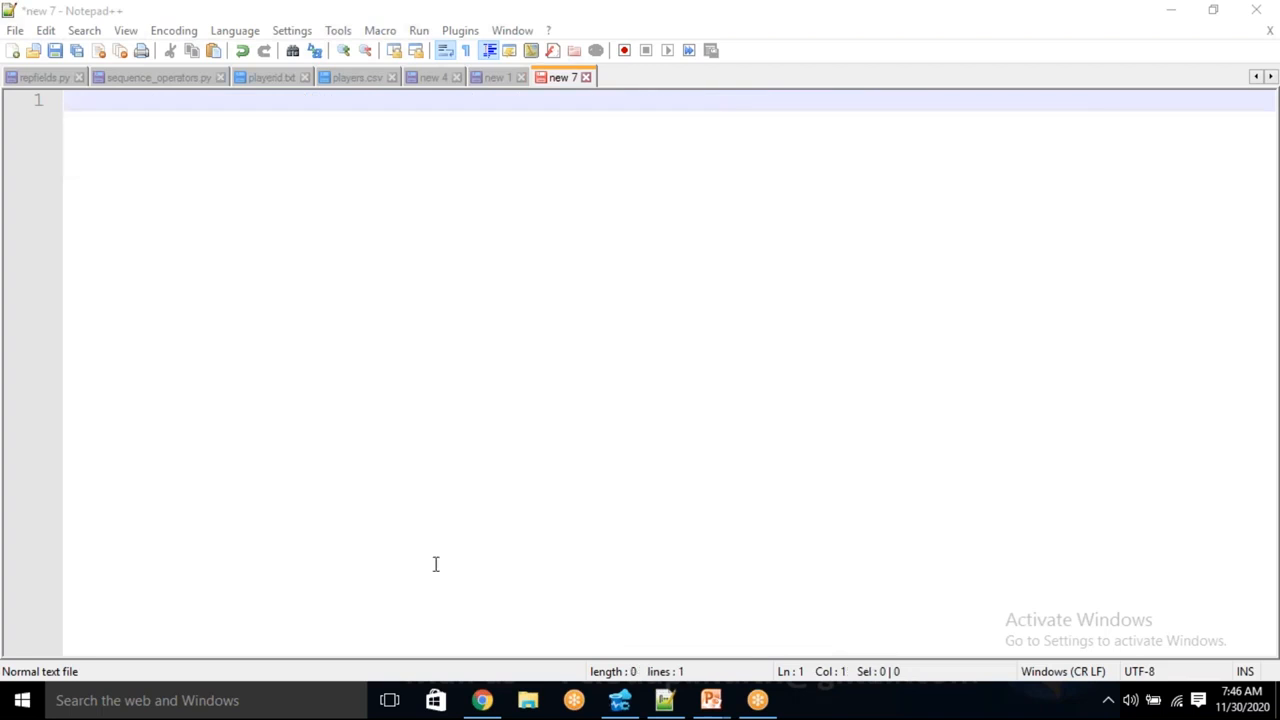
{"action": "left_click", "coordinate": [482, 700]}
{"action": "left_click", "coordinate": [920, 12]}
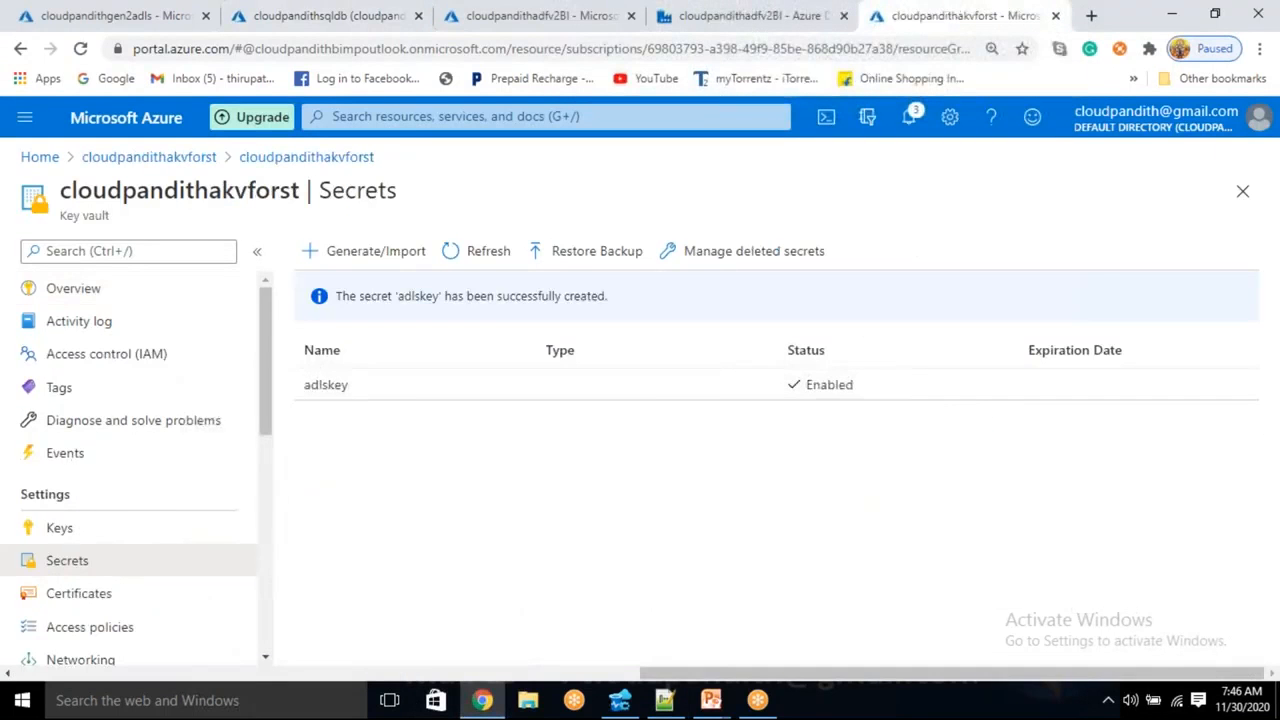
- Create Key Vault secret 'sqldbconnectionstring' holding the pasted SQL connection string as its value
{"action": "left_click", "coordinate": [357, 251]}
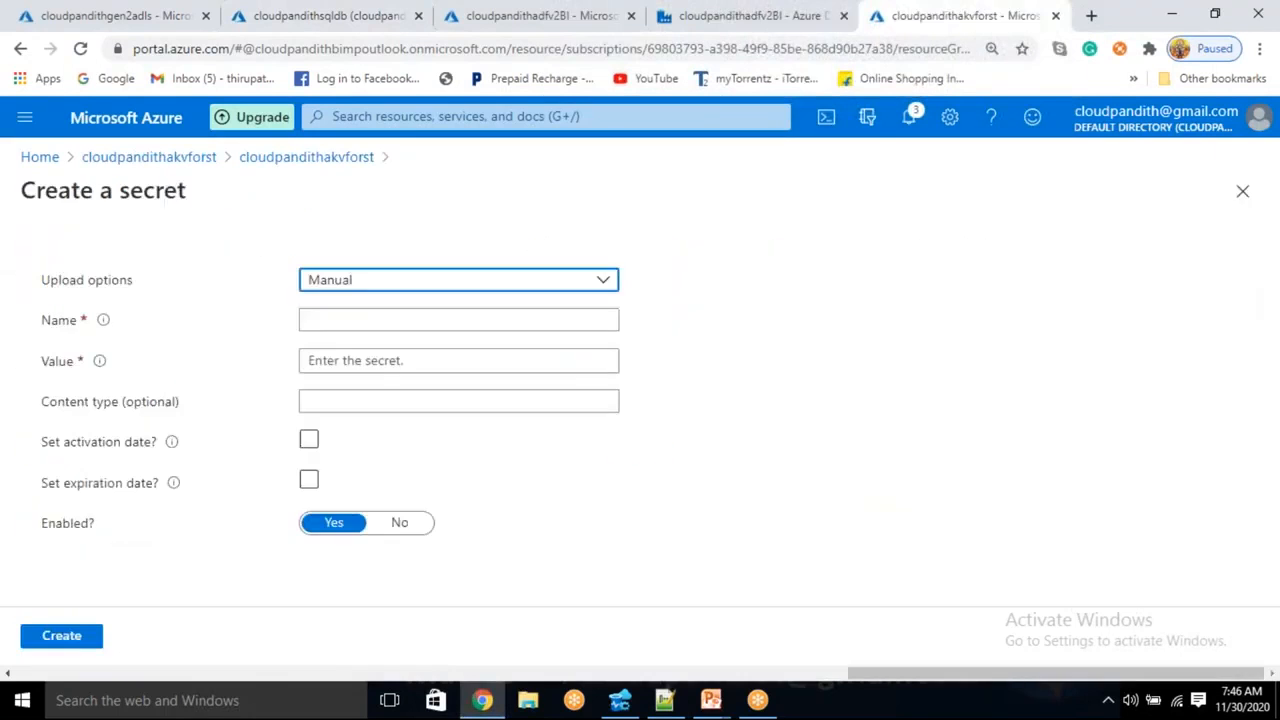
{"action": "left_click", "coordinate": [350, 318]}
{"action": "type", "text": "sqldbc"}
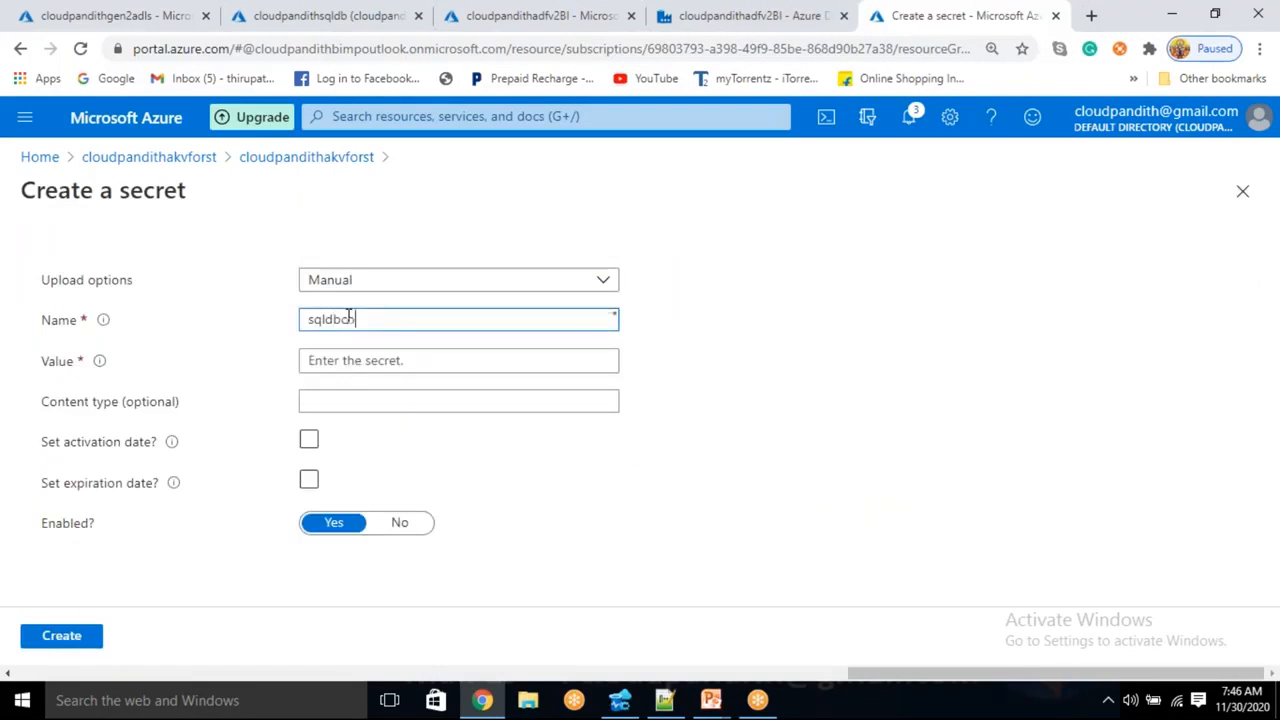
{"action": "type", "text": "onnectionstring"}
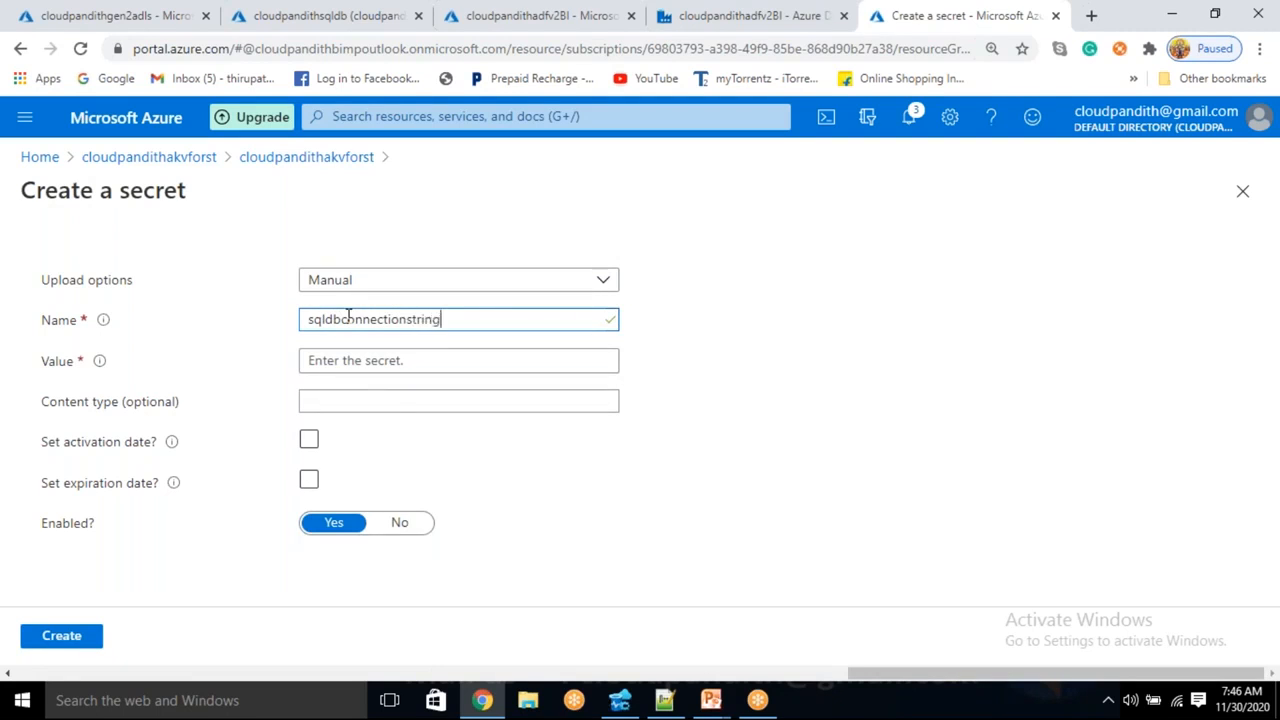
{"action": "left_click", "coordinate": [335, 366]}
{"action": "key", "text": "ctrl+v"}
{"action": "left_click", "coordinate": [75, 638]}
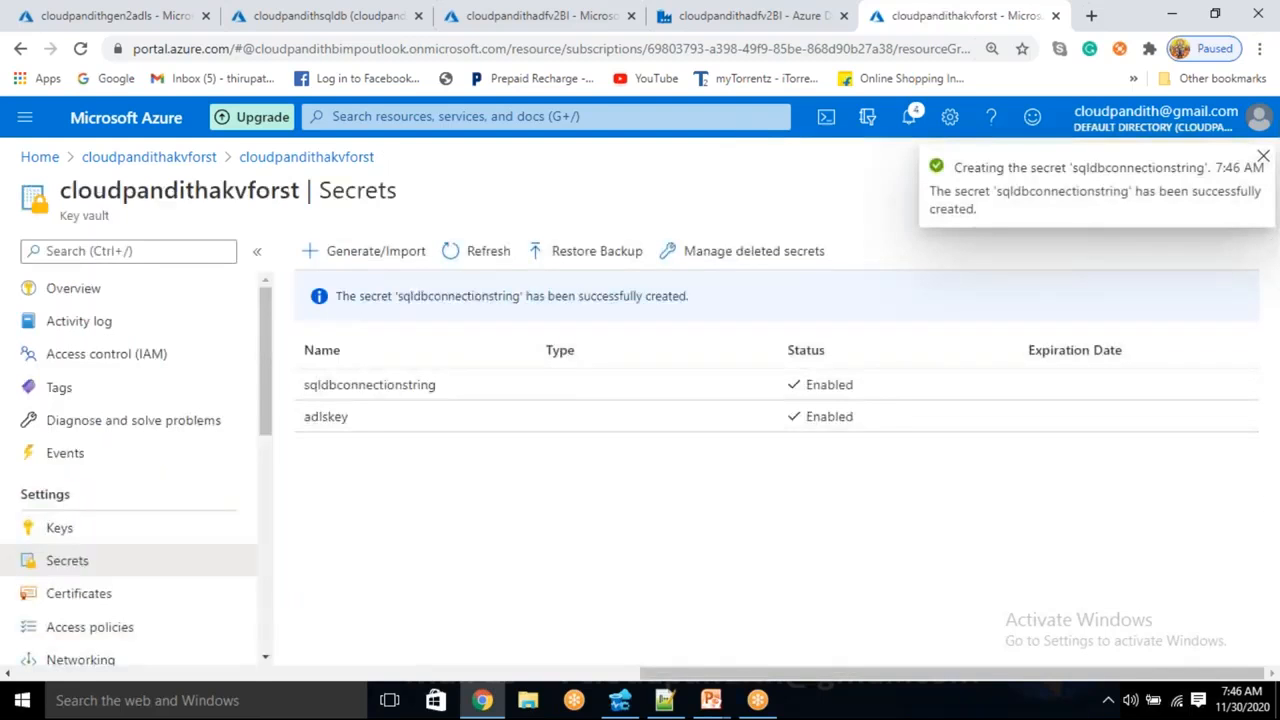
{"action": "left_click", "coordinate": [670, 8]}
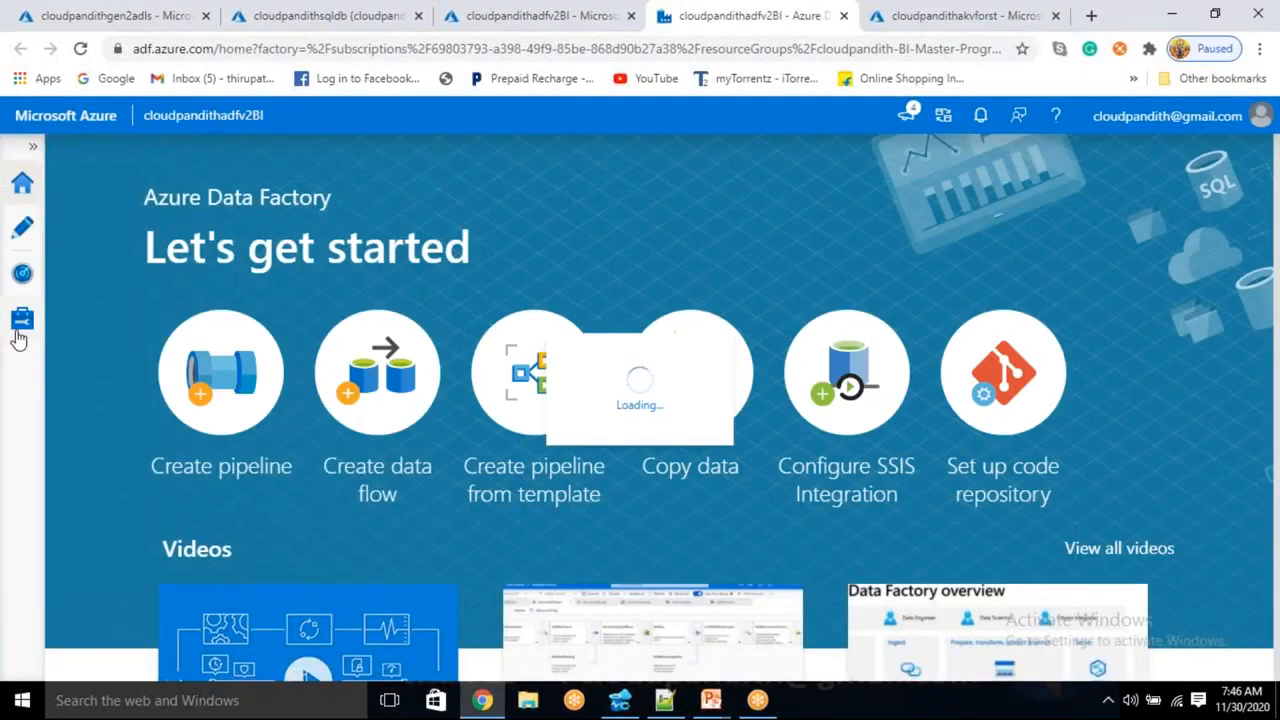
- Start a new Azure SQL Database linked service from the Manage hub's Linked services
{"action": "left_click", "coordinate": [20, 332]}
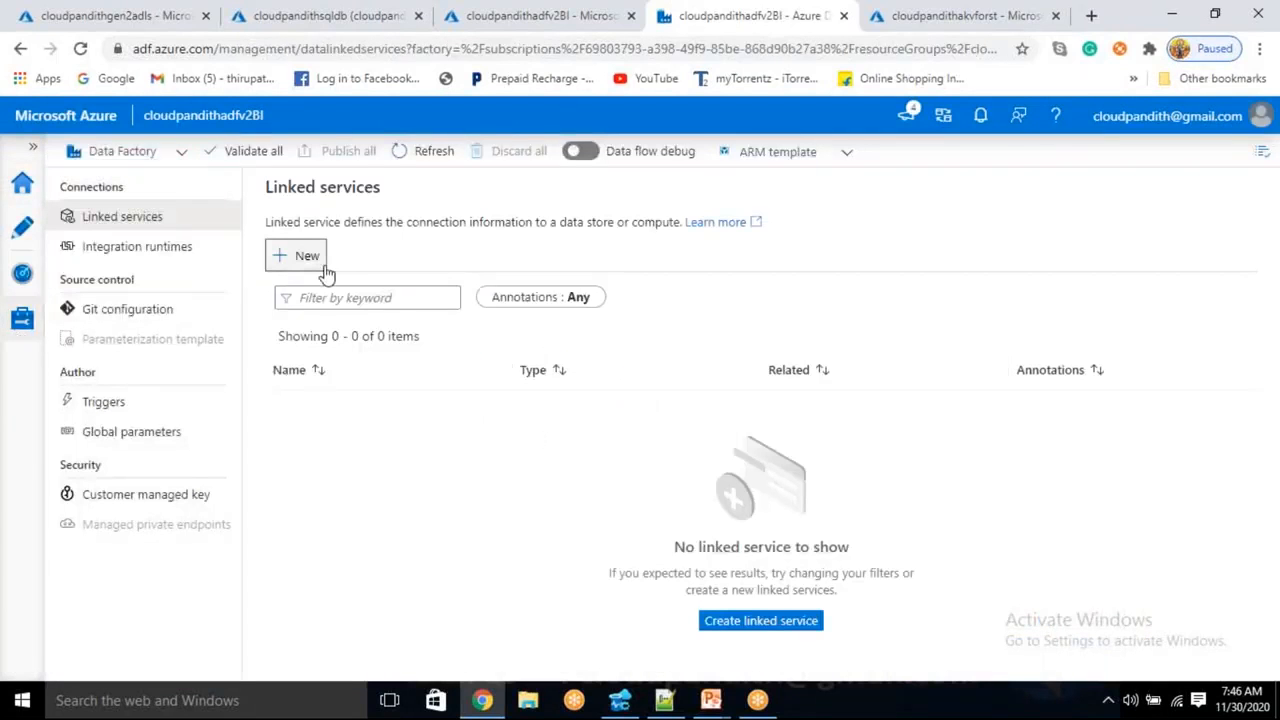
{"action": "left_click", "coordinate": [322, 265]}
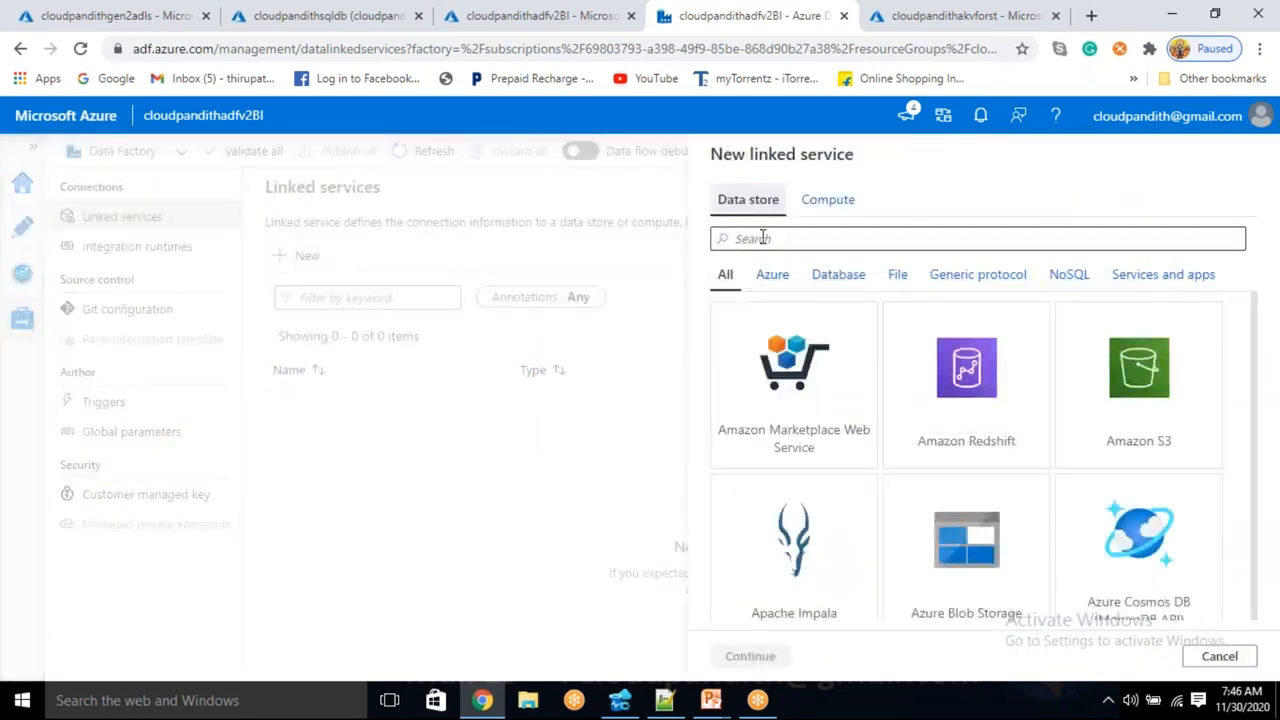
{"action": "left_click", "coordinate": [755, 238]}
{"action": "type", "text": "l data"}
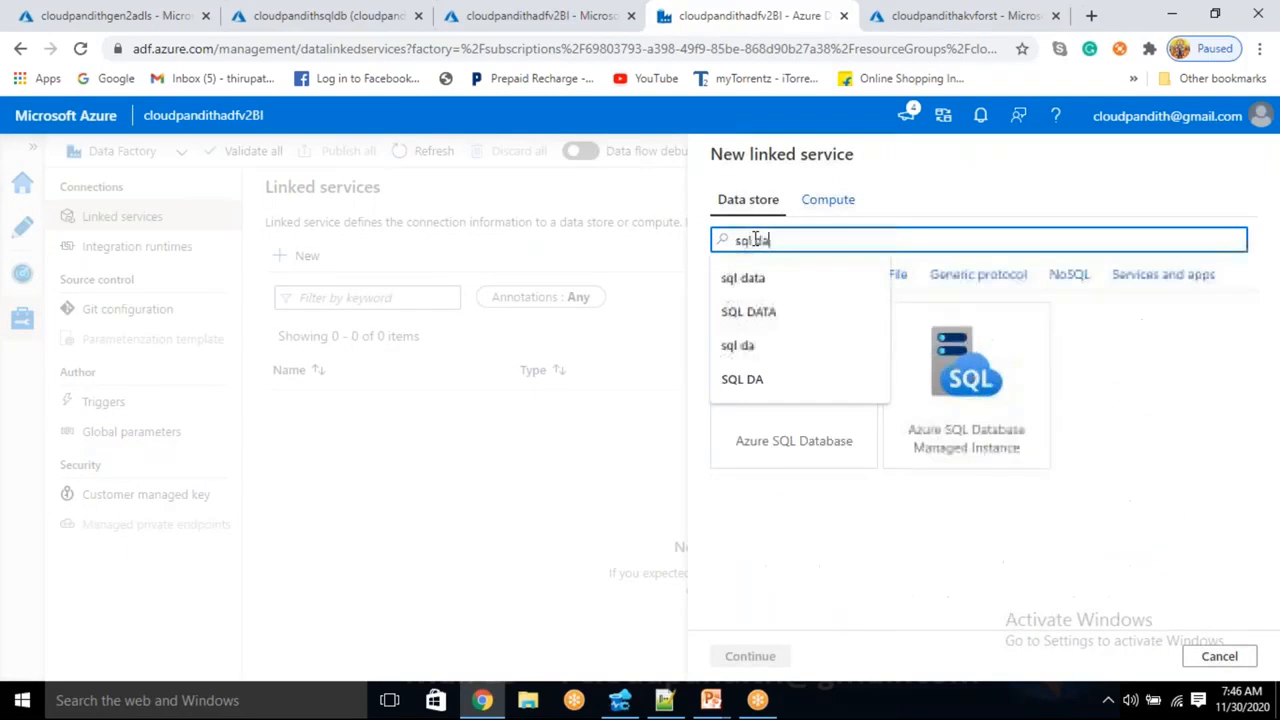
{"action": "left_click", "coordinate": [793, 458]}
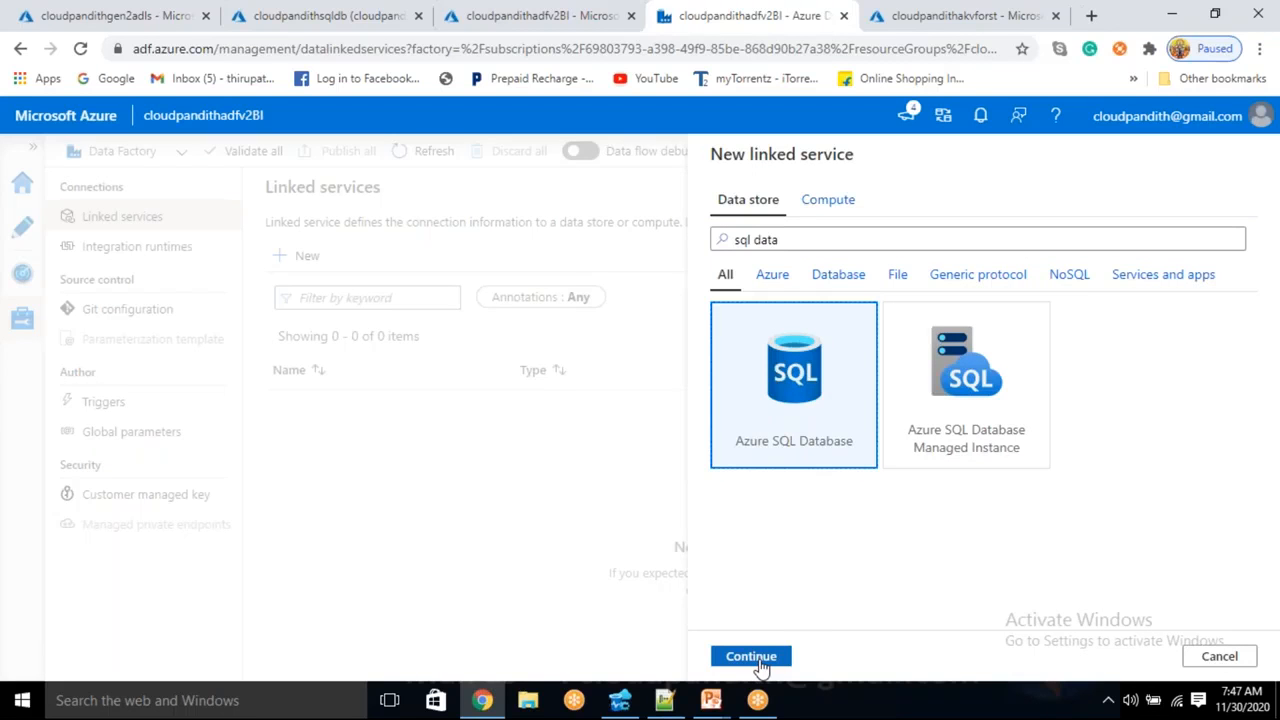
{"action": "double_click", "coordinate": [840, 344]}
- Choose Free Trial, server cloudpandithsqlserver, database cloudpandithsqldb, and Azure Key Vault as the connection source
{"action": "scroll", "coordinate": [800, 400], "scroll_direction": "down", "scroll_amount": 3}
{"action": "left_click", "coordinate": [777, 406]}
{"action": "left_click", "coordinate": [777, 457]}
{"action": "left_click", "coordinate": [775, 462]}
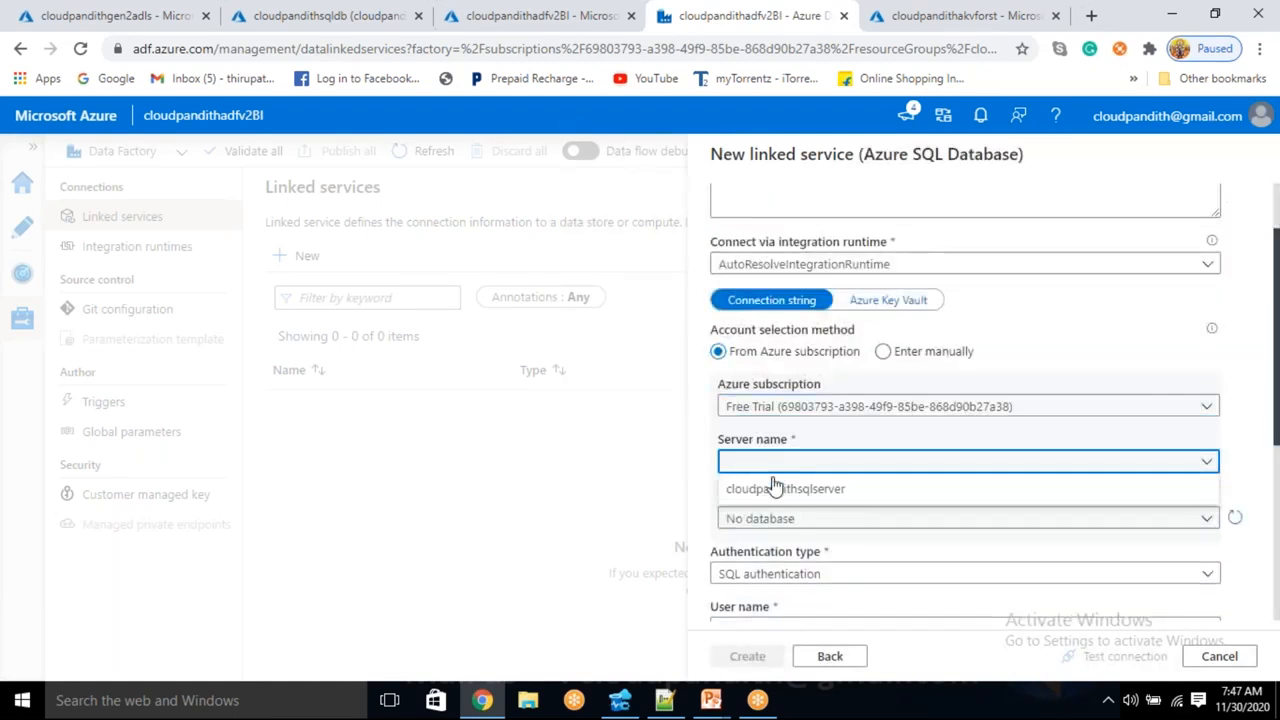
{"action": "left_click", "coordinate": [777, 488]}
{"action": "left_click", "coordinate": [767, 518]}
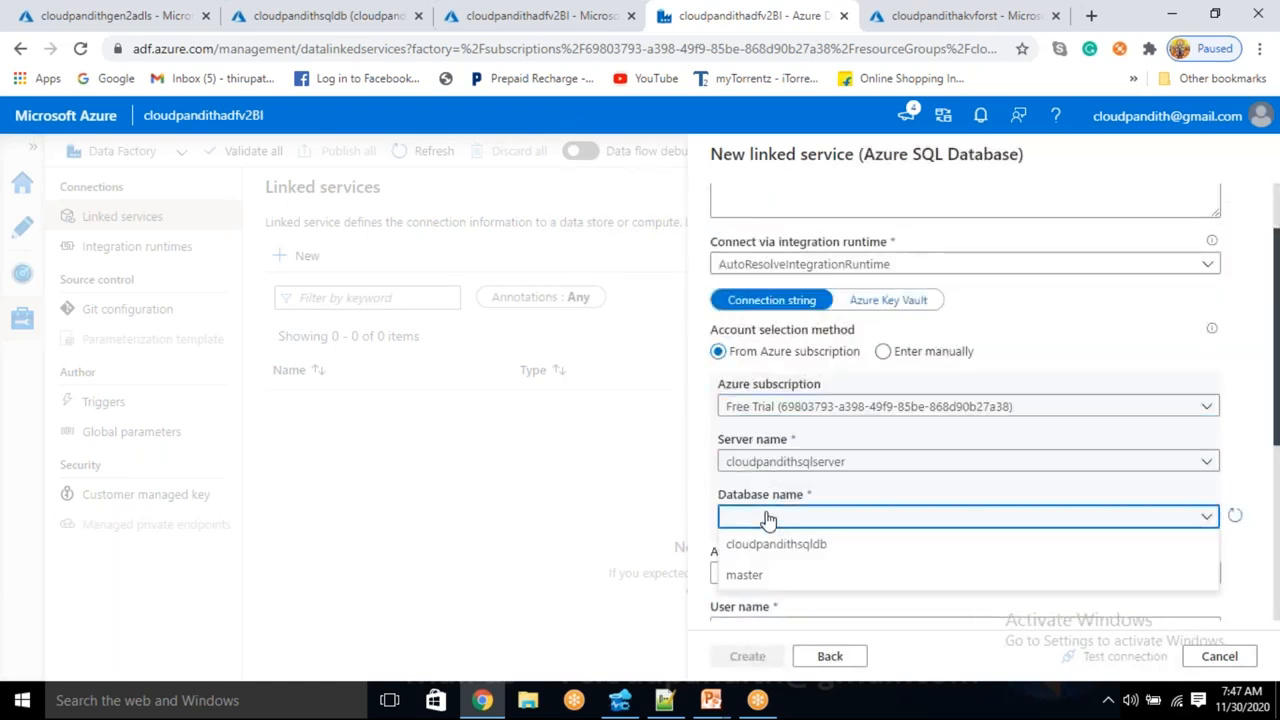
{"action": "left_click", "coordinate": [765, 545]}
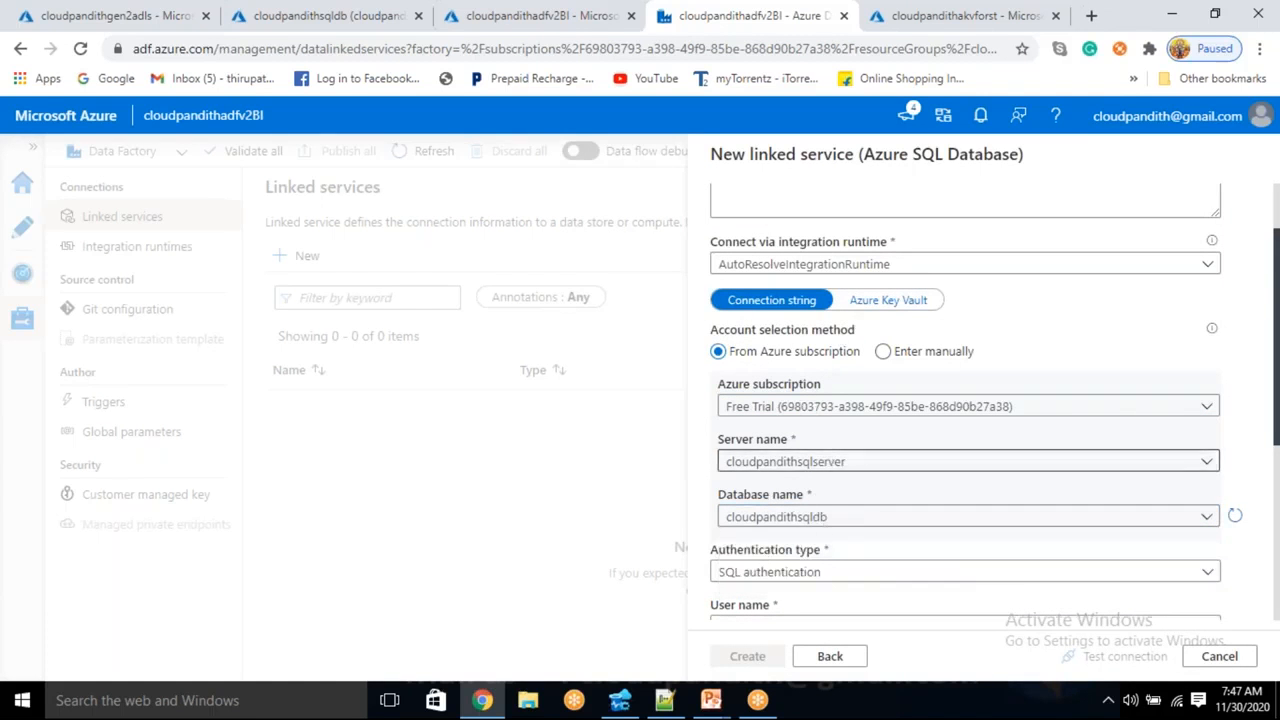
{"action": "scroll", "coordinate": [965, 420], "scroll_direction": "down", "scroll_amount": 3}
{"action": "scroll", "coordinate": [894, 334], "scroll_direction": "up", "scroll_amount": 3}
{"action": "left_click", "coordinate": [912, 303]}
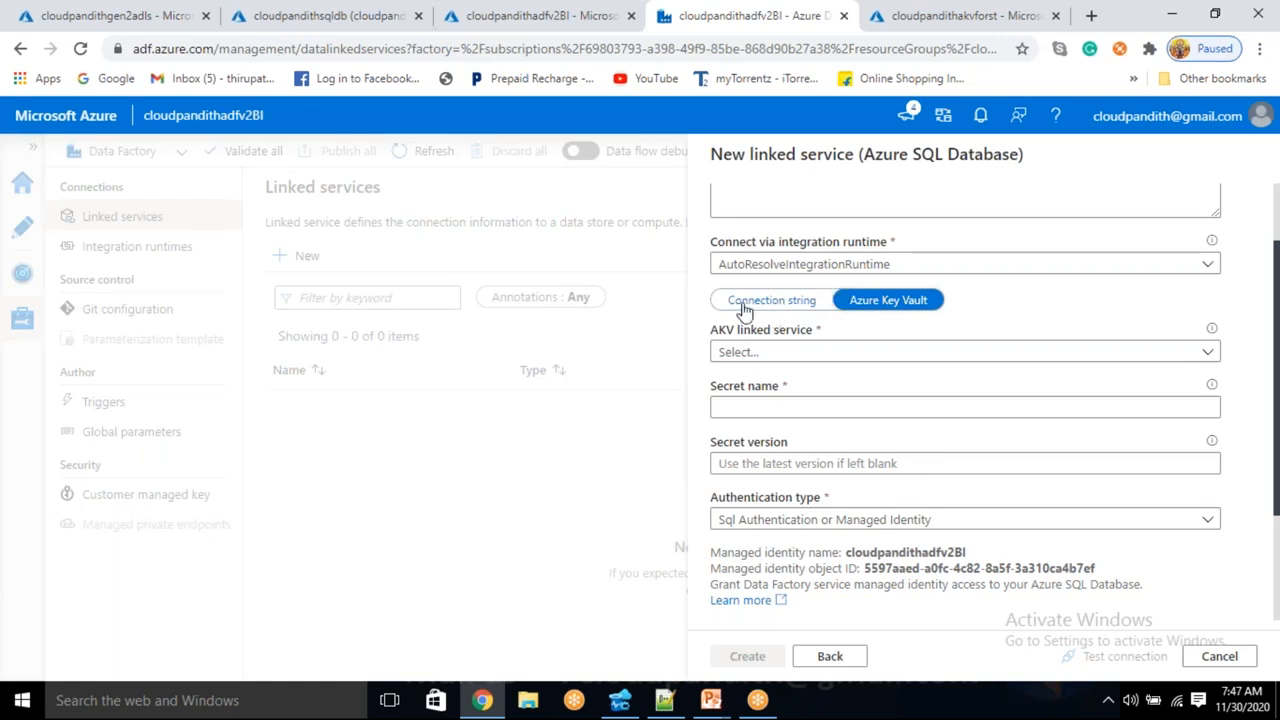
- Create key vault linked service LS_AKV for cloudpandithakvforst (Free Trial) after a successful connection test
{"action": "left_click", "coordinate": [817, 360]}
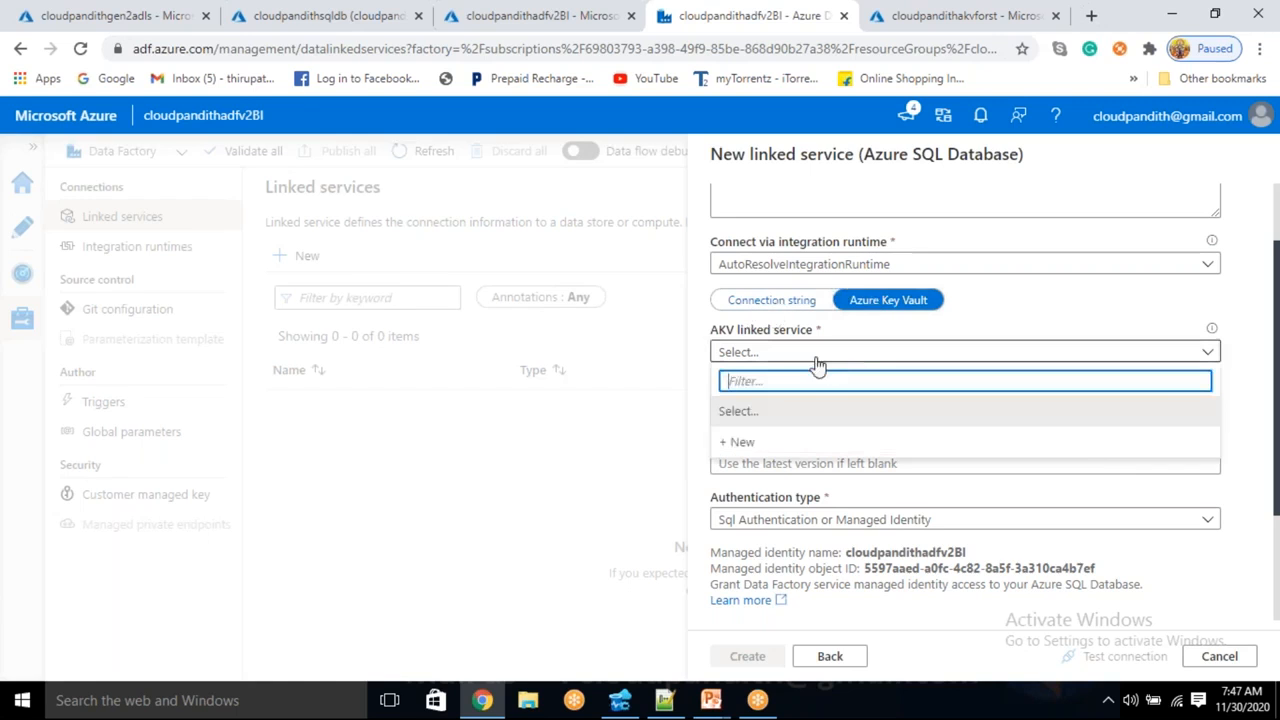
{"action": "left_click", "coordinate": [744, 443]}
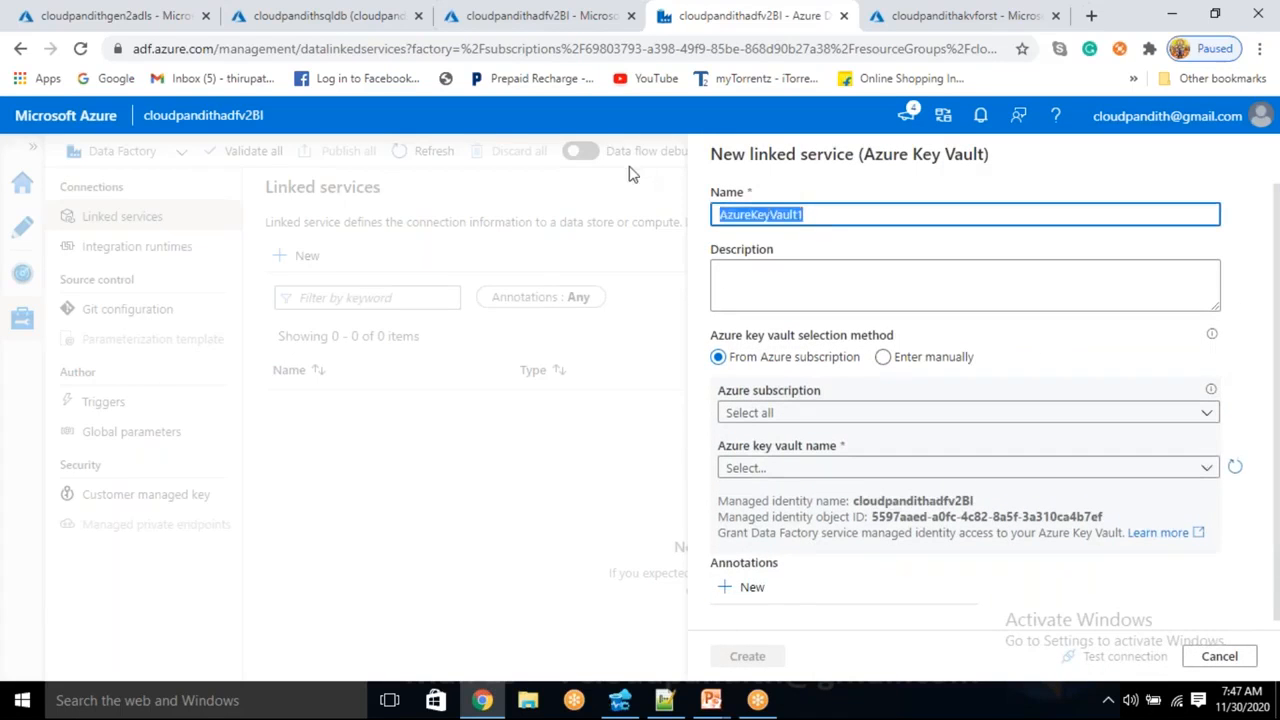
{"action": "key", "text": "BackSpace"}
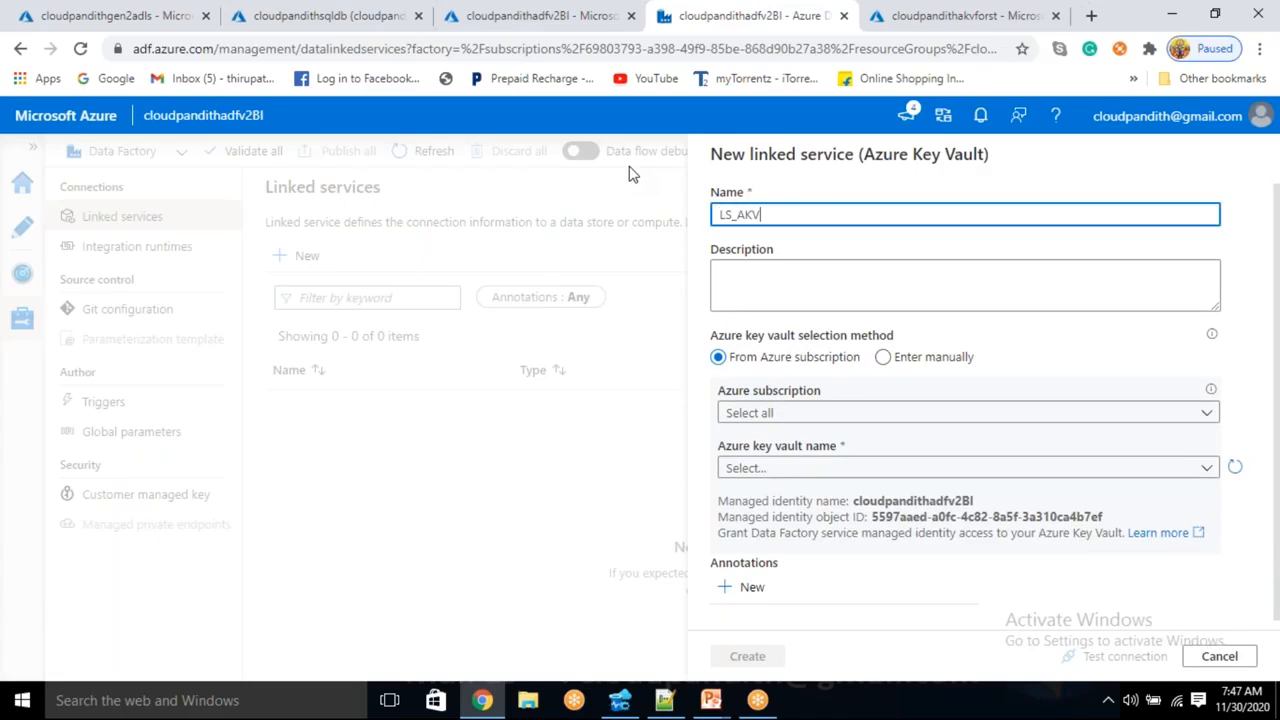
{"action": "left_click", "coordinate": [771, 410]}
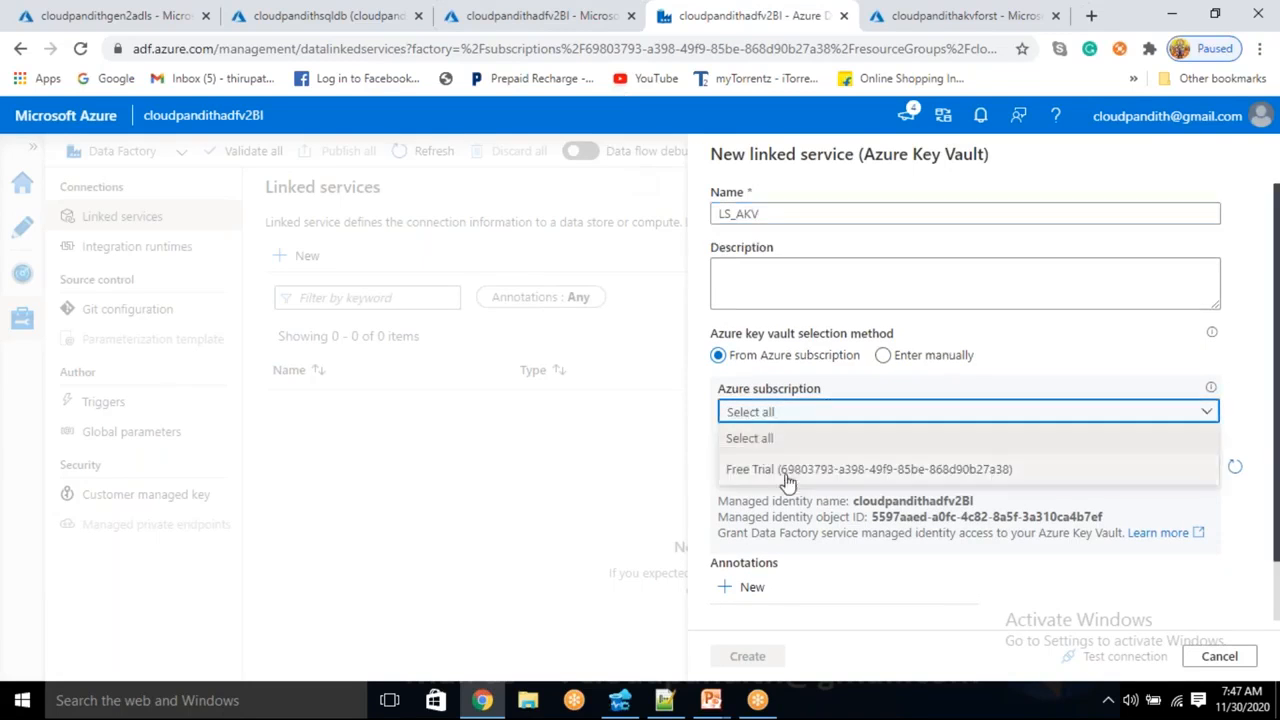
{"action": "left_click", "coordinate": [789, 477]}
{"action": "left_click", "coordinate": [787, 468]}
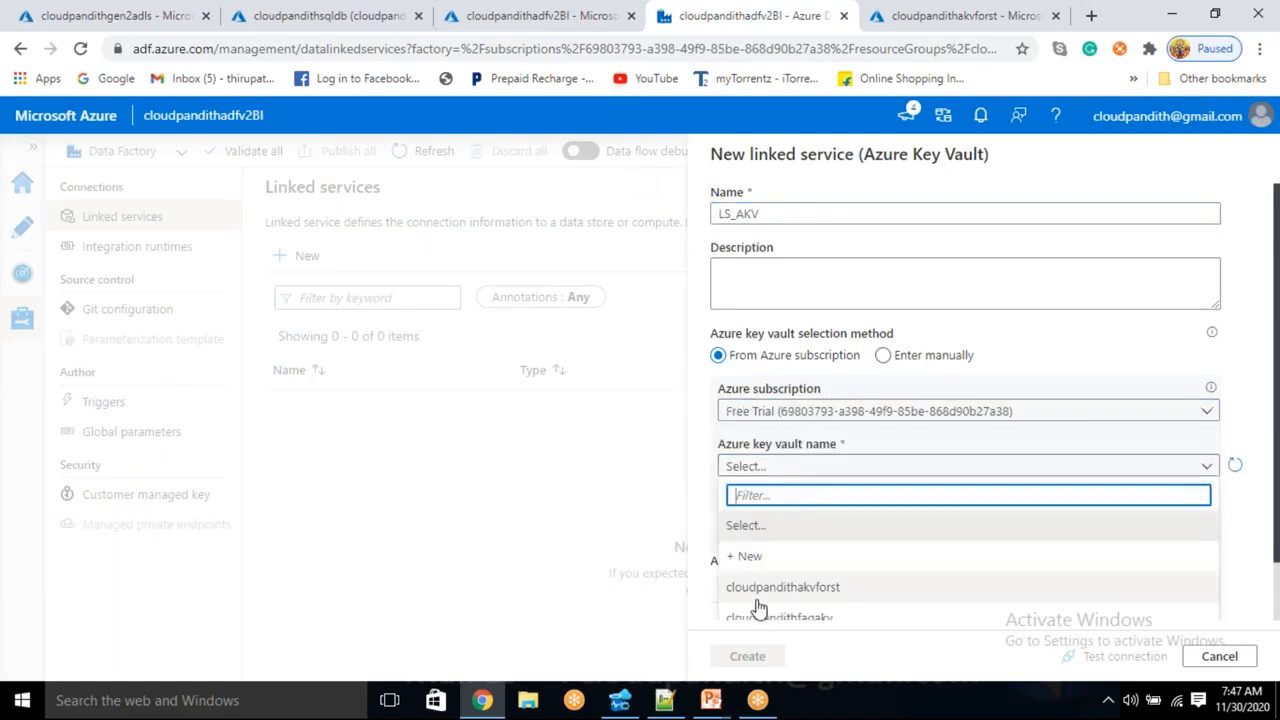
{"action": "scroll", "coordinate": [765, 583], "scroll_direction": "down", "scroll_amount": 1}
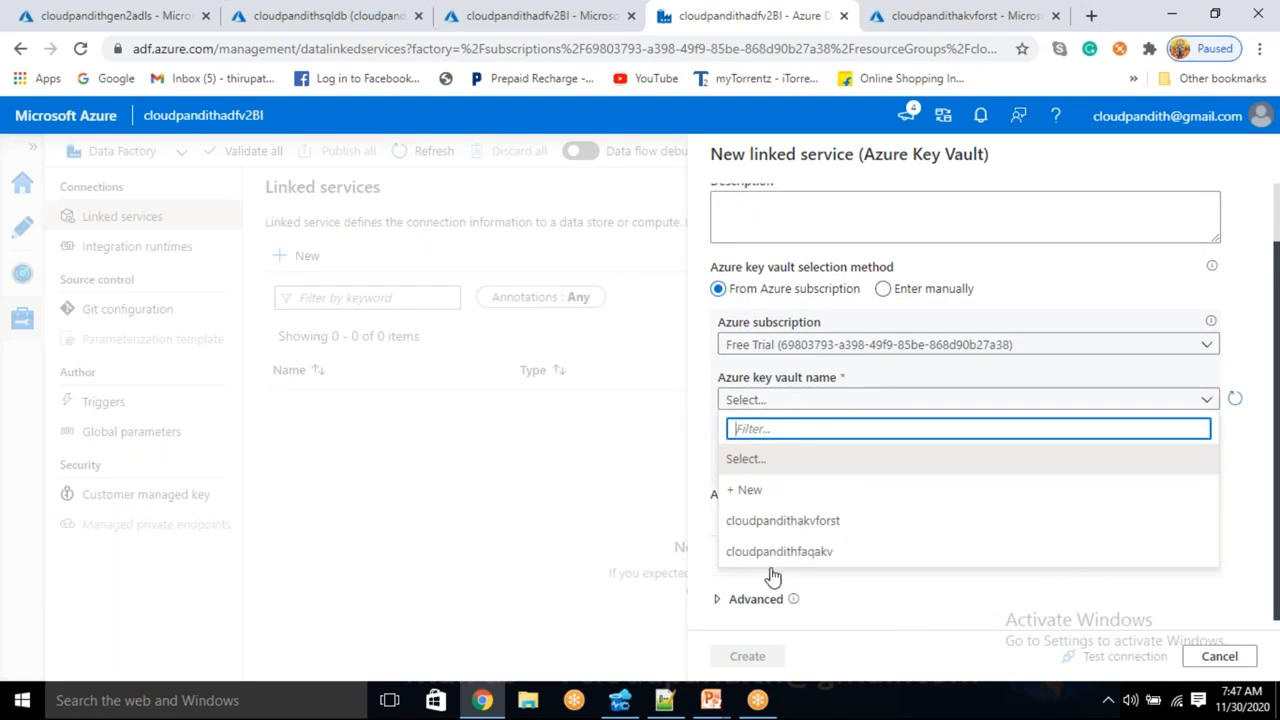
{"action": "left_click", "coordinate": [805, 522]}
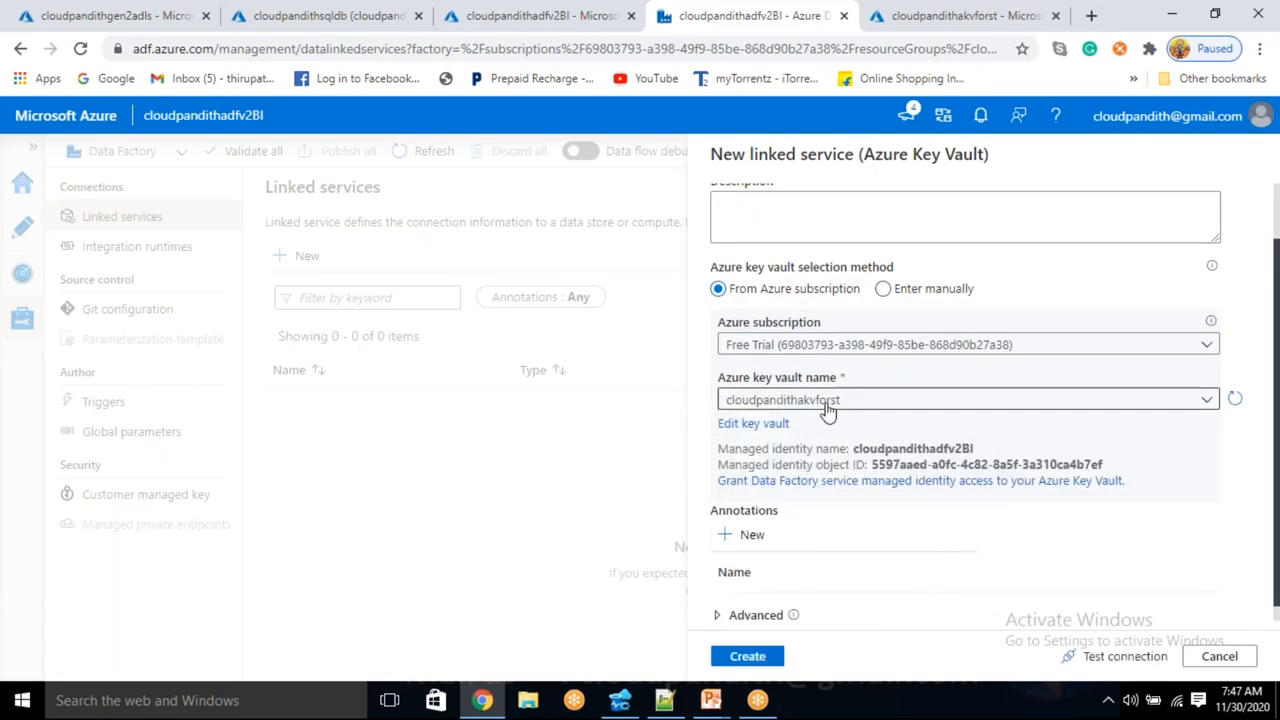
{"action": "left_click", "coordinate": [1118, 656]}
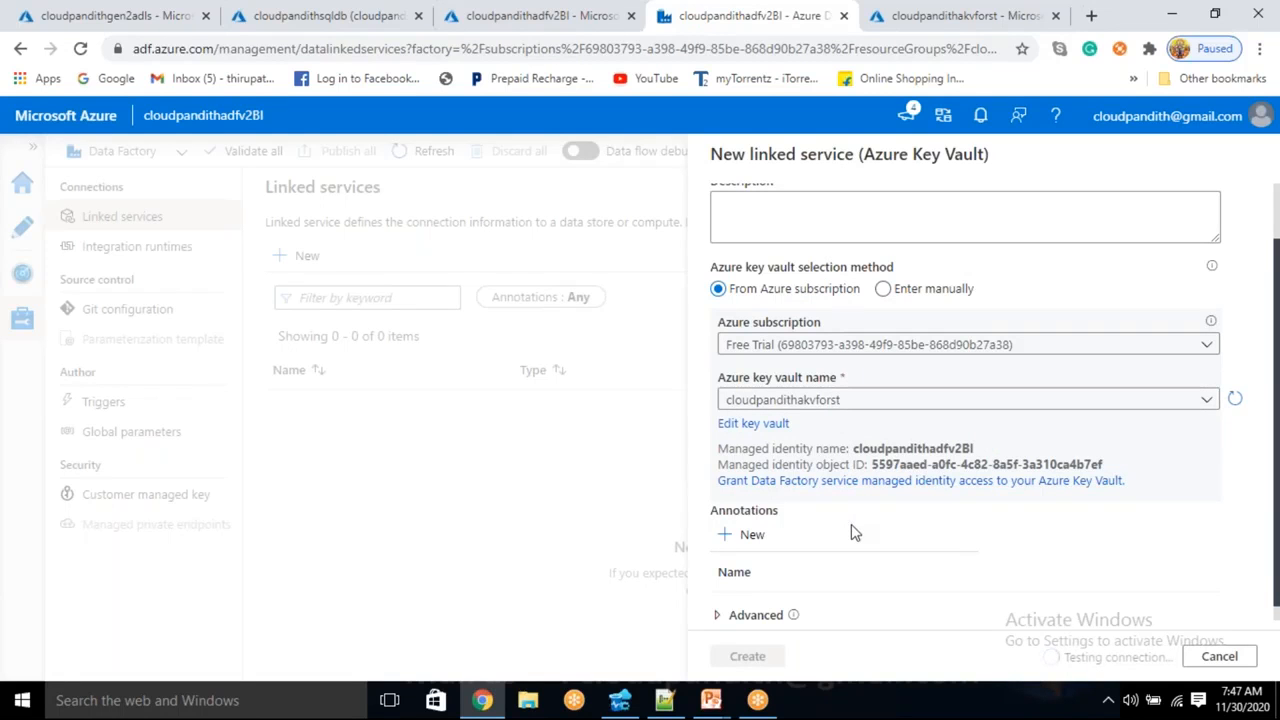
{"action": "left_click", "coordinate": [748, 668]}
{"action": "left_click", "coordinate": [750, 405]}
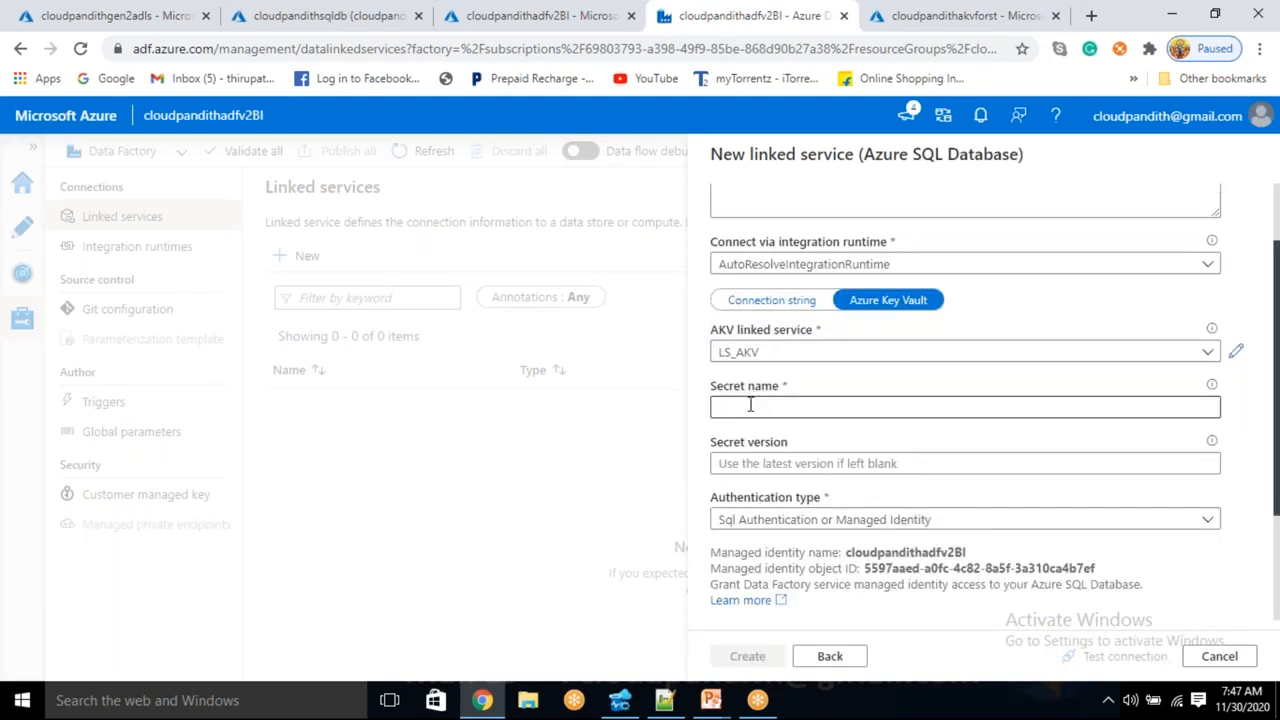
- Set the secret name to sqldbconnectionstring, test the connection, and create the SQL Database linked service
{"action": "scroll", "coordinate": [761, 406], "scroll_direction": "up", "scroll_amount": 3}
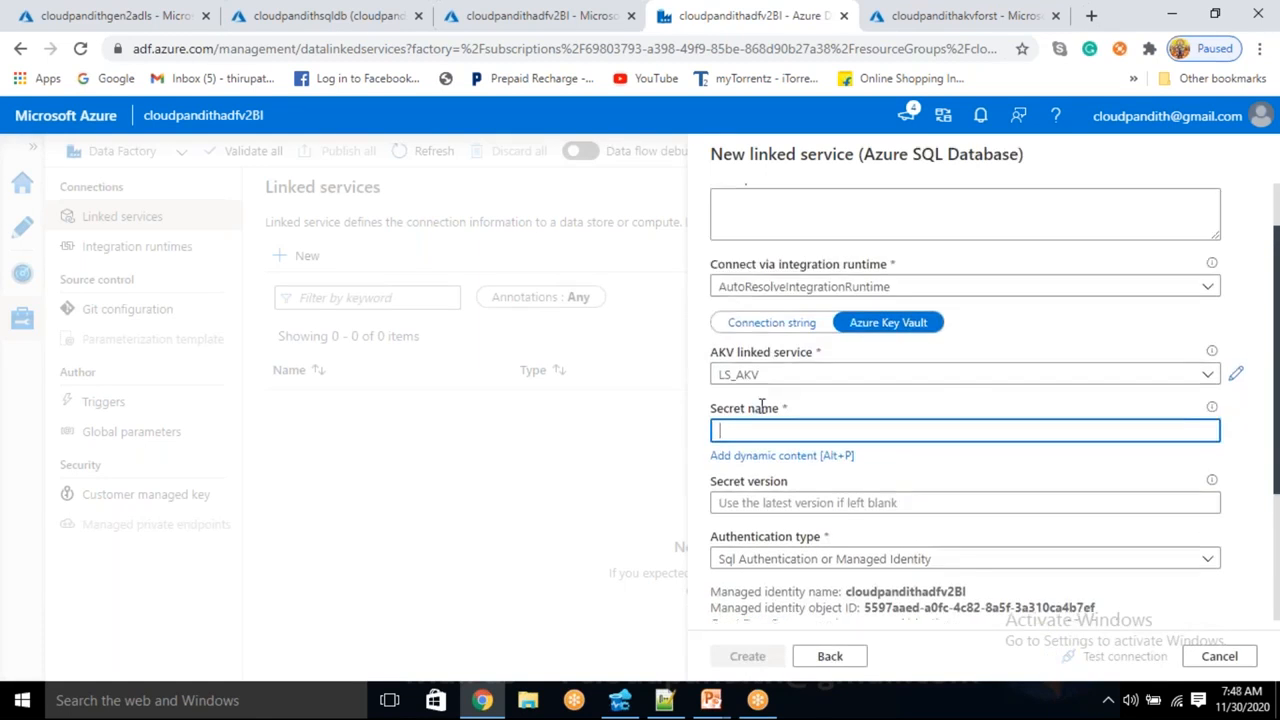
{"action": "left_click", "coordinate": [960, 15]}
{"action": "left_click_drag", "start_coordinate": [440, 388], "coordinate": [305, 398]}
{"action": "key", "text": "ctrl+c"}
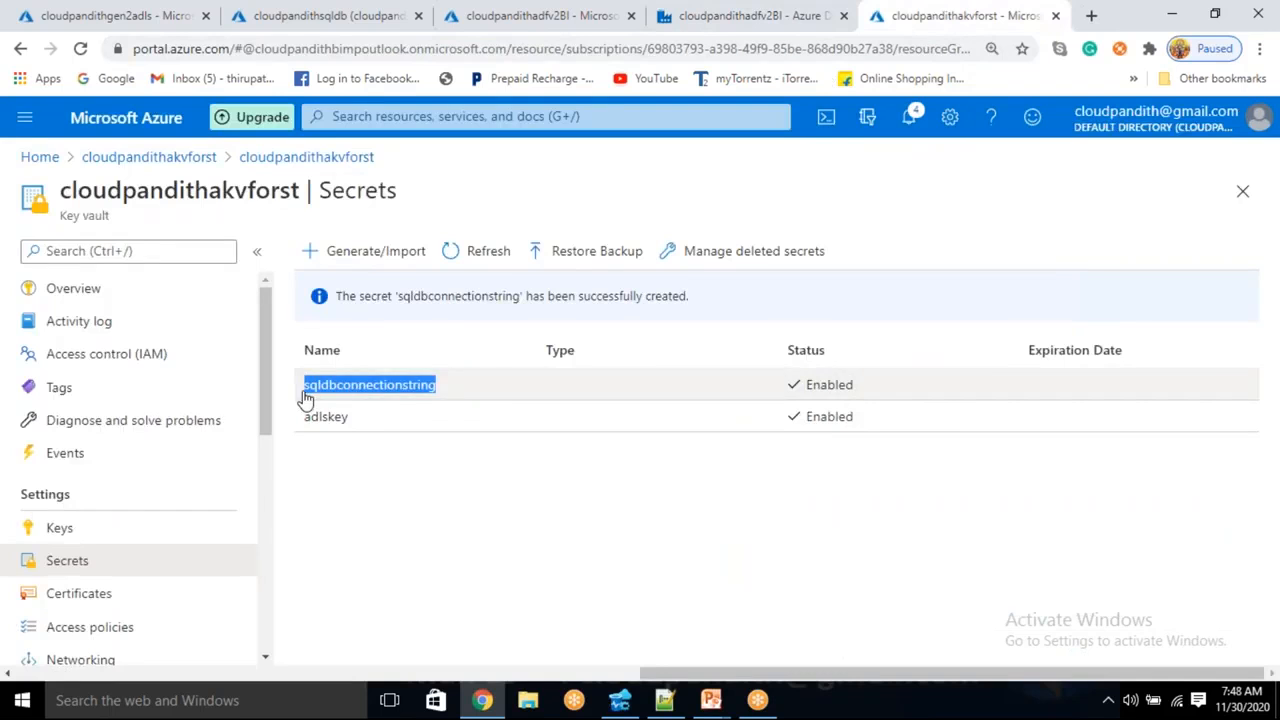
{"action": "left_click", "coordinate": [720, 15]}
{"action": "key", "text": "ctrl+v"}
{"action": "left_click", "coordinate": [1123, 656]}
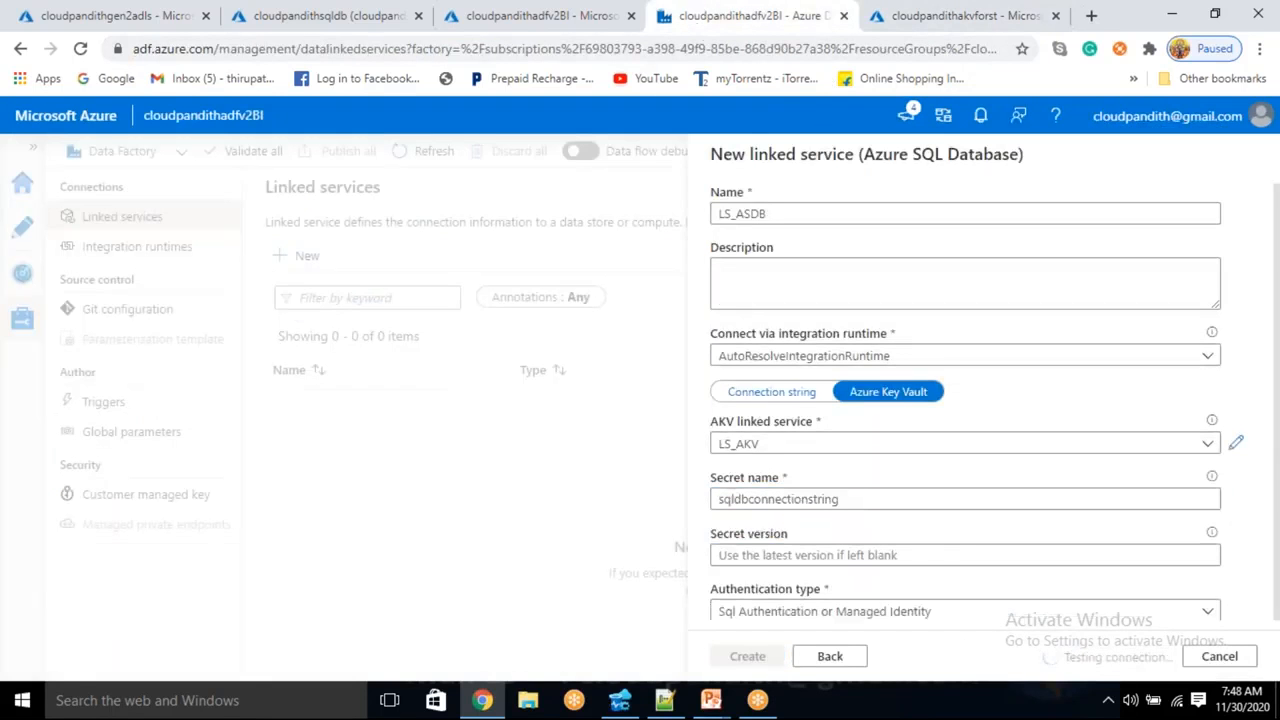
{"action": "scroll", "coordinate": [940, 540], "scroll_direction": "down", "scroll_amount": 2}
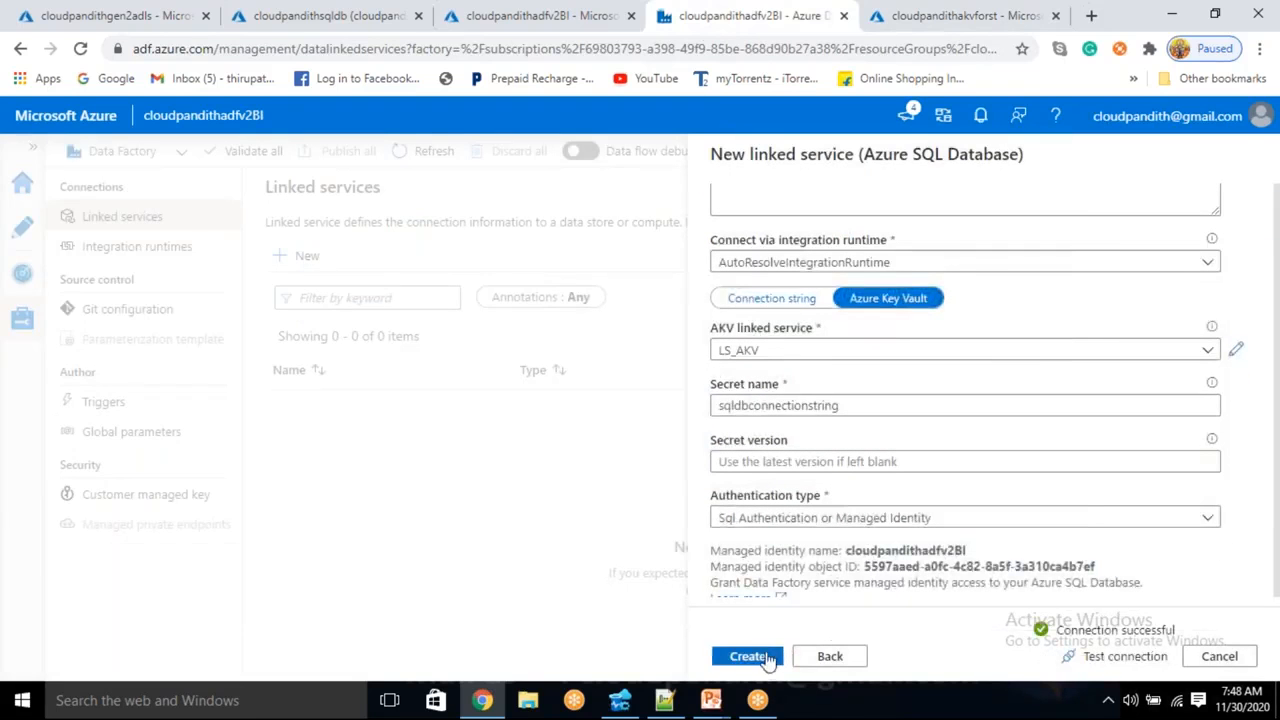
{"action": "left_click", "coordinate": [748, 656]}
- Publish all pending linked service changes to the factory
{"action": "left_click", "coordinate": [343, 152]}
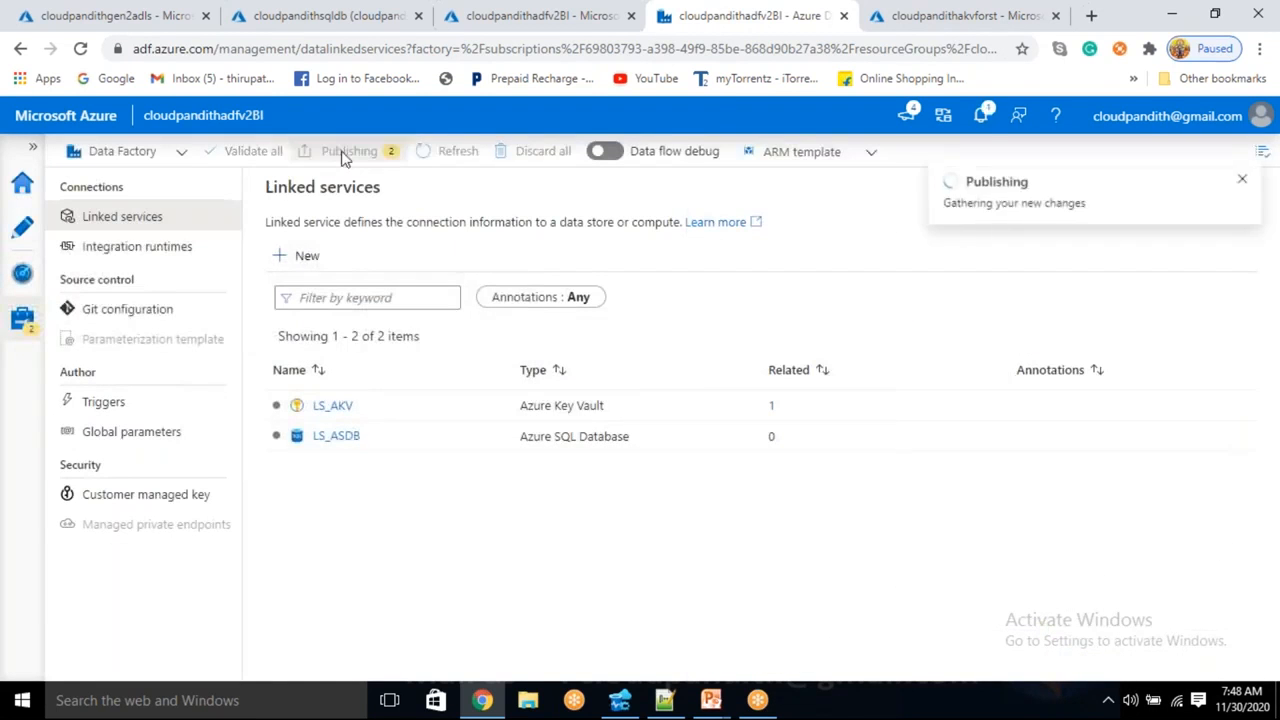
{"action": "left_click", "coordinate": [763, 658]}
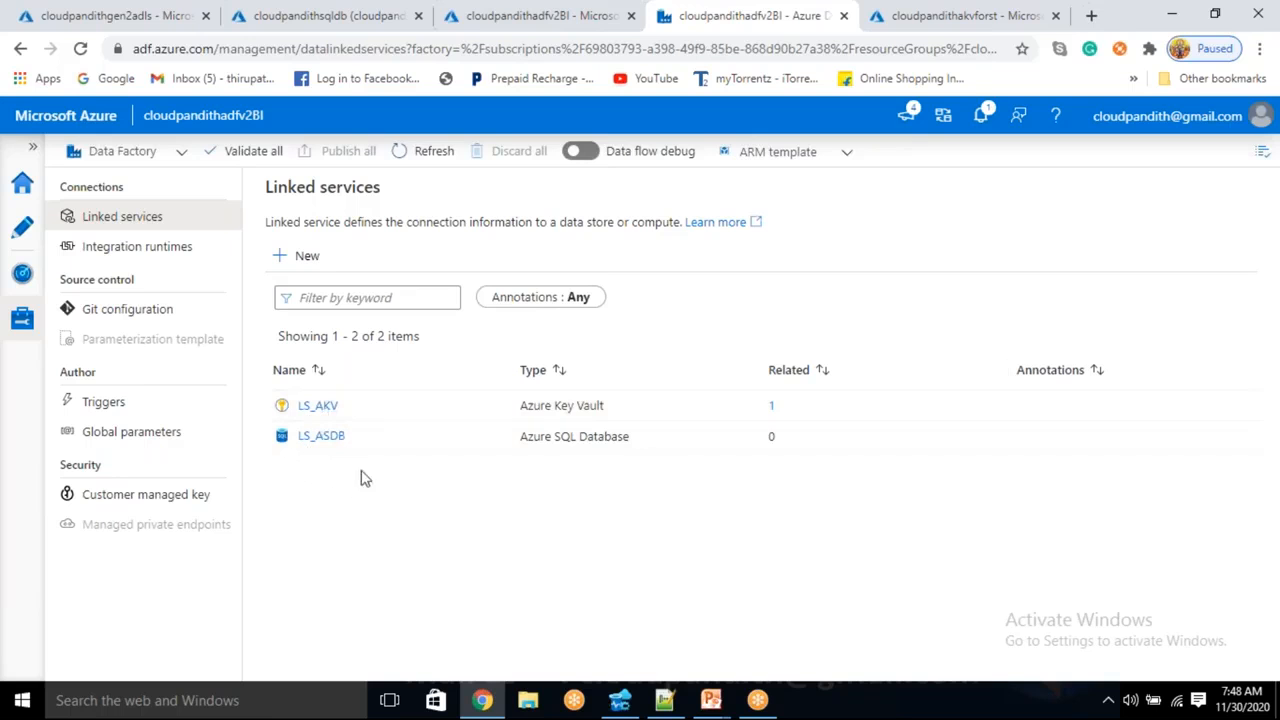
{"action": "left_click", "coordinate": [279, 262]}
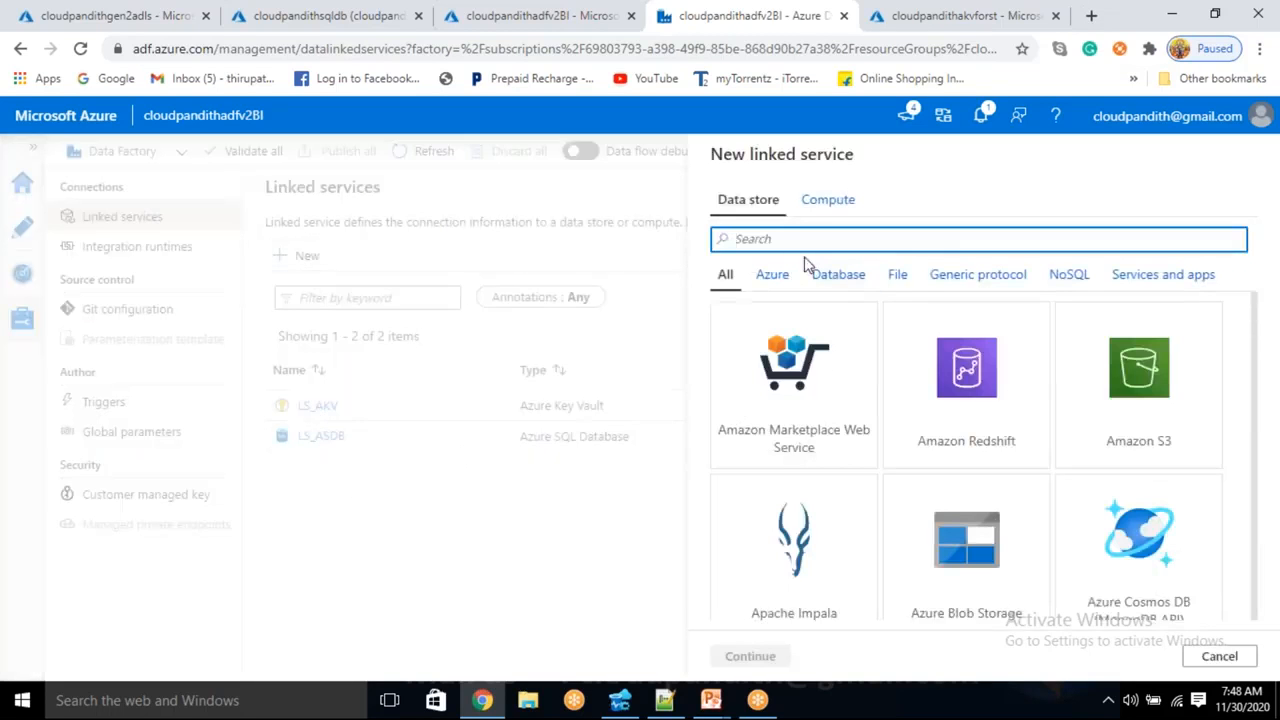
- Start an Azure Data Lake Storage Gen2 linked service and clear its default name for LS_ADLSGEN2
{"action": "type", "text": "DATA LAKE"}
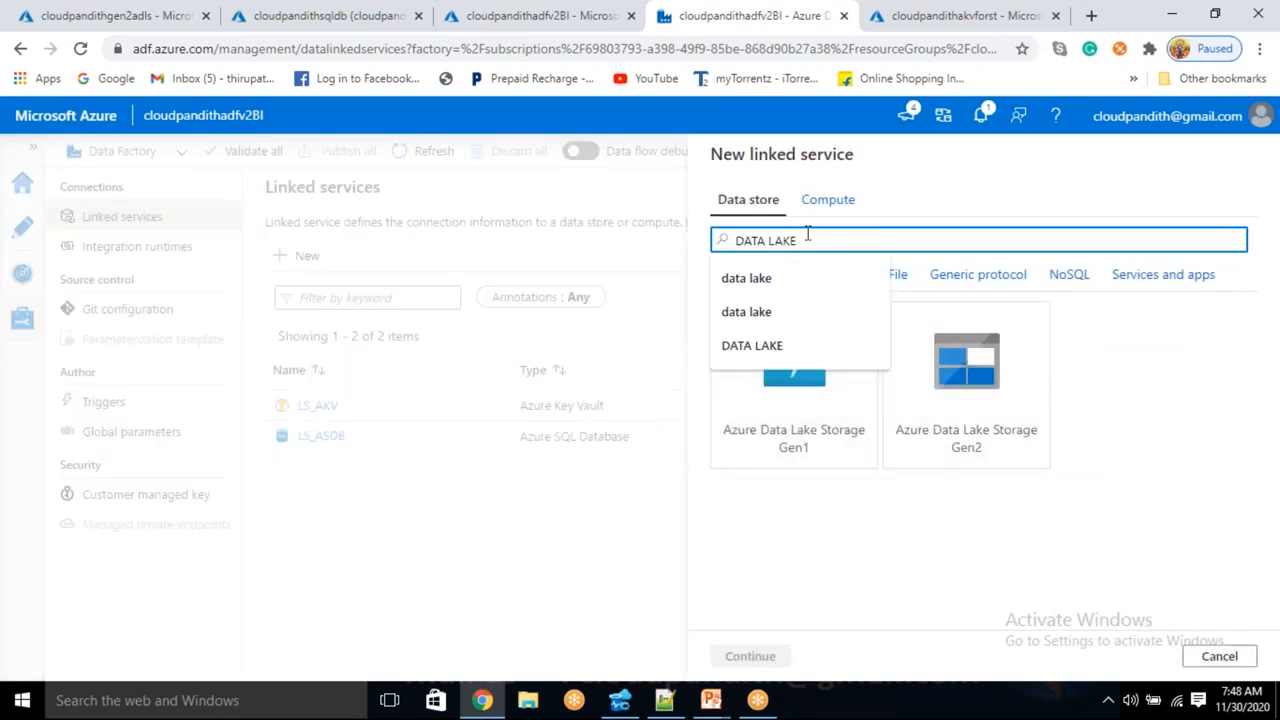
{"action": "left_click", "coordinate": [975, 440]}
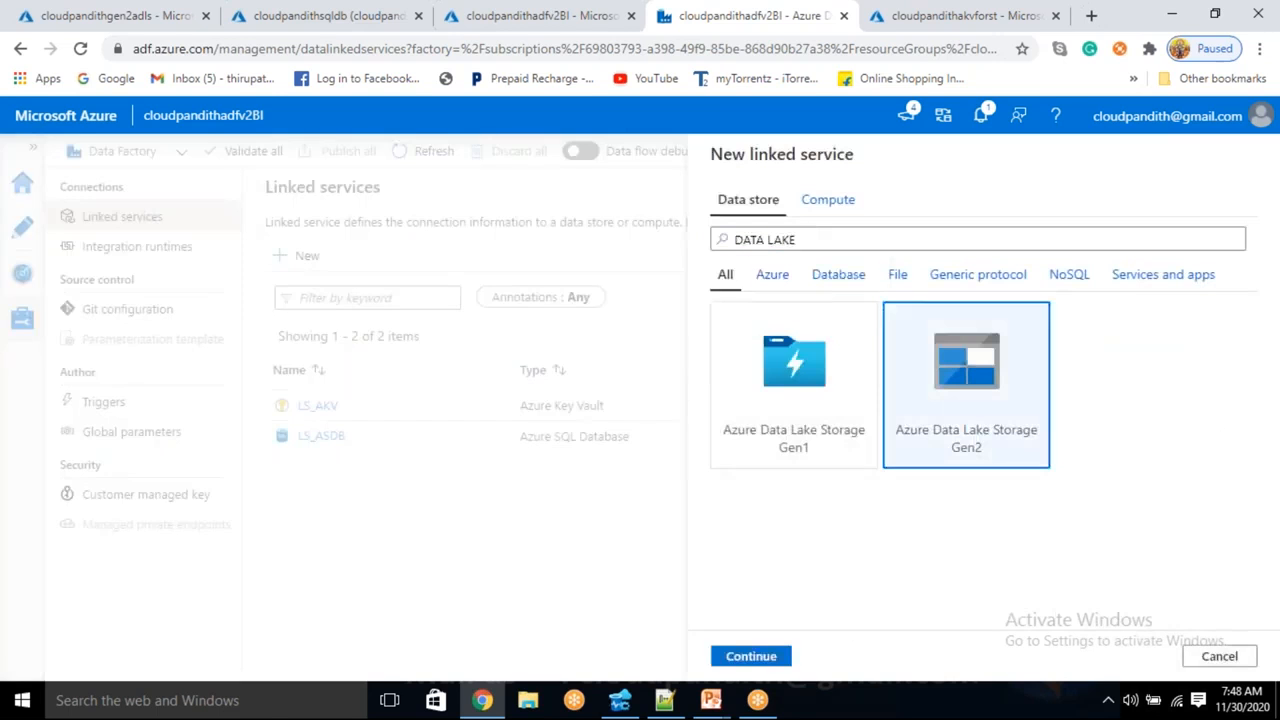
{"action": "left_click", "coordinate": [751, 656]}
{"action": "left_click_drag", "start_coordinate": [845, 214], "coordinate": [686, 194]}
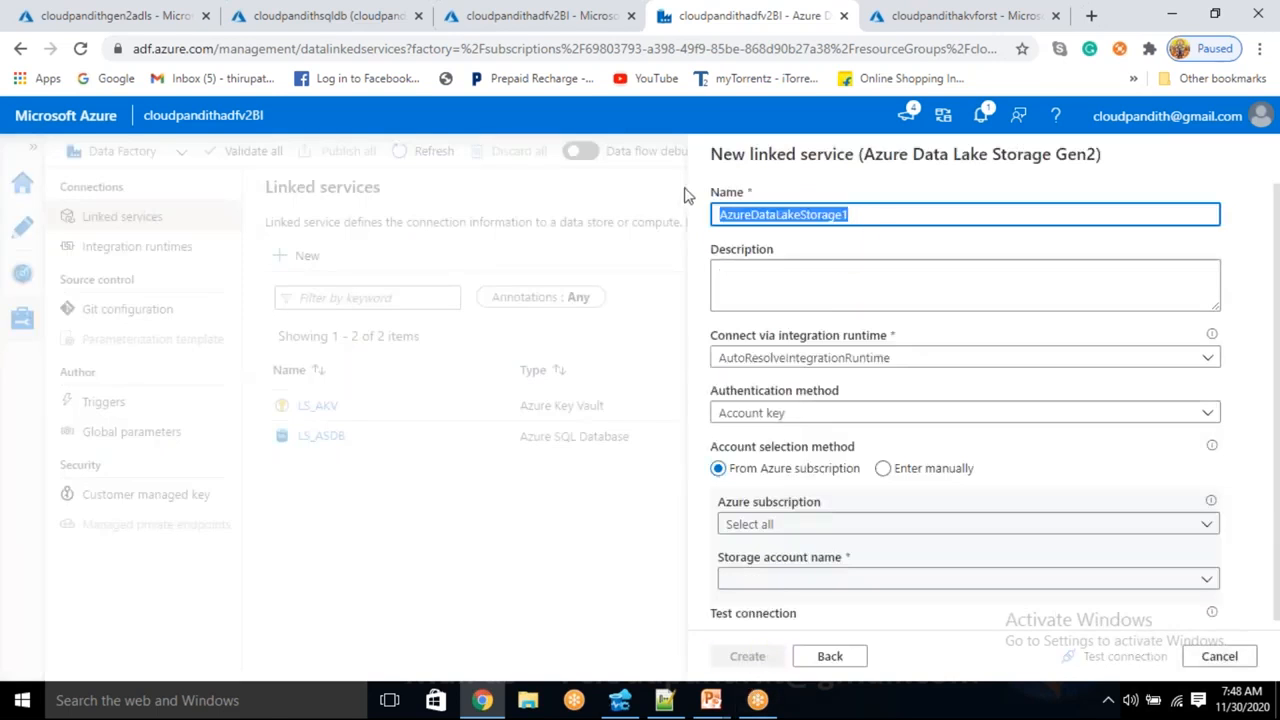
{"action": "key", "text": "BackSpace"}
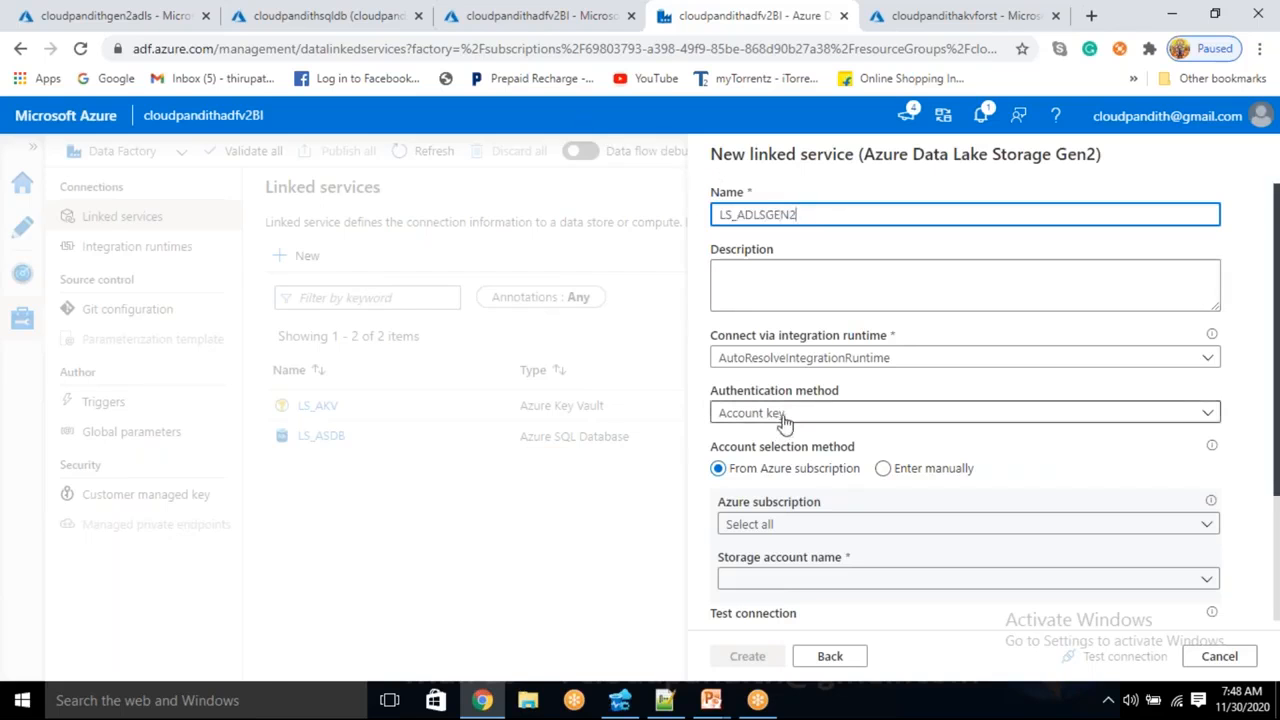
- Set account details to Enter manually with Azure Key Vault authentication through LS_AKV
{"action": "scroll", "coordinate": [785, 420], "scroll_direction": "down", "scroll_amount": 2}
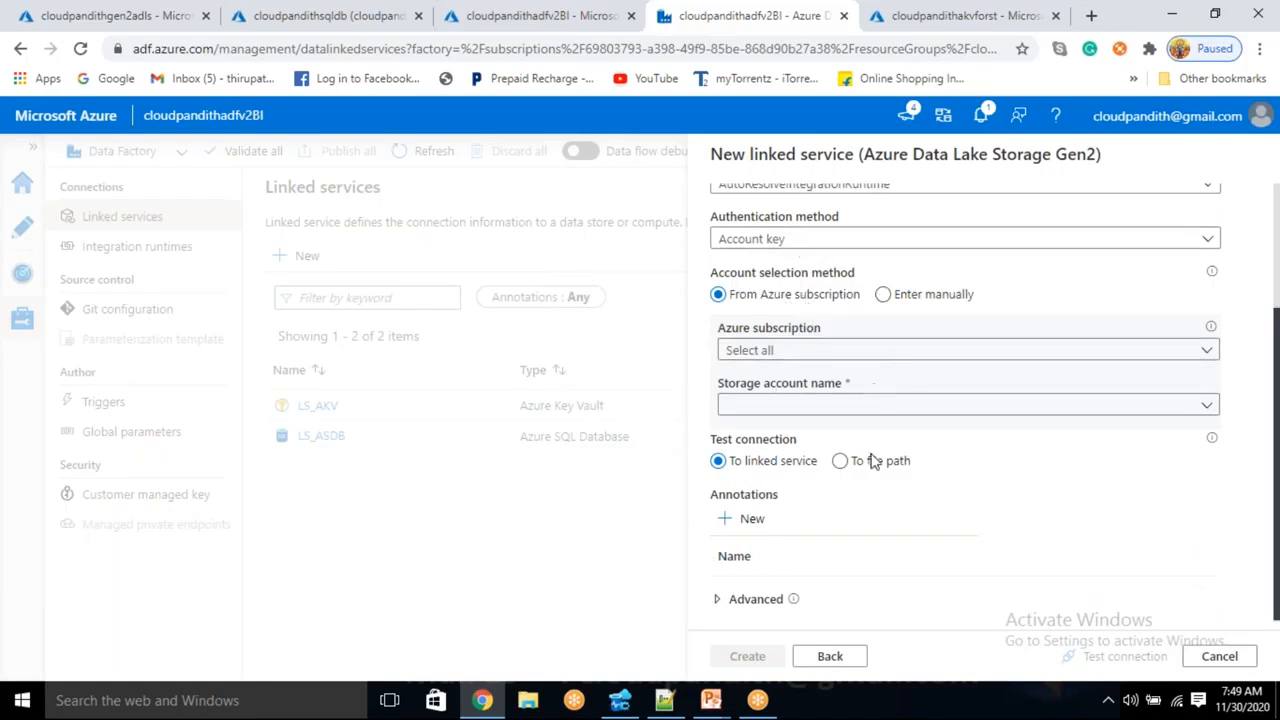
{"action": "left_click", "coordinate": [885, 296]}
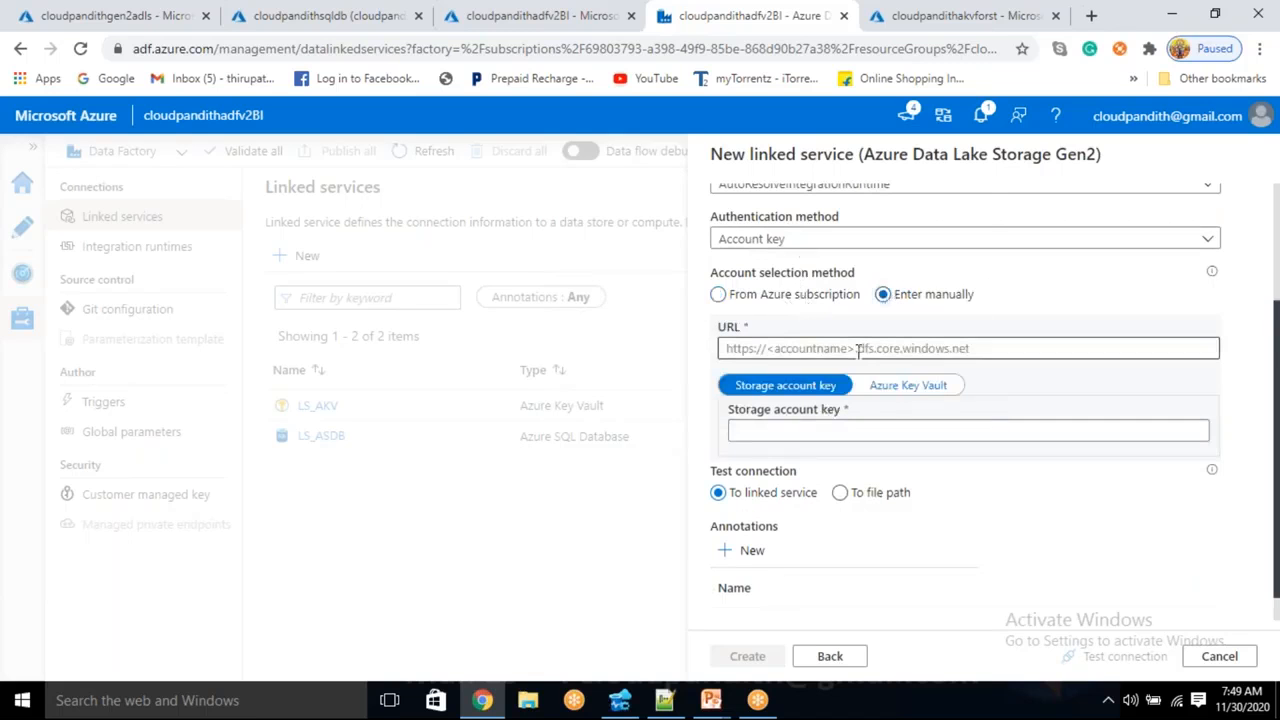
{"action": "left_click", "coordinate": [921, 389]}
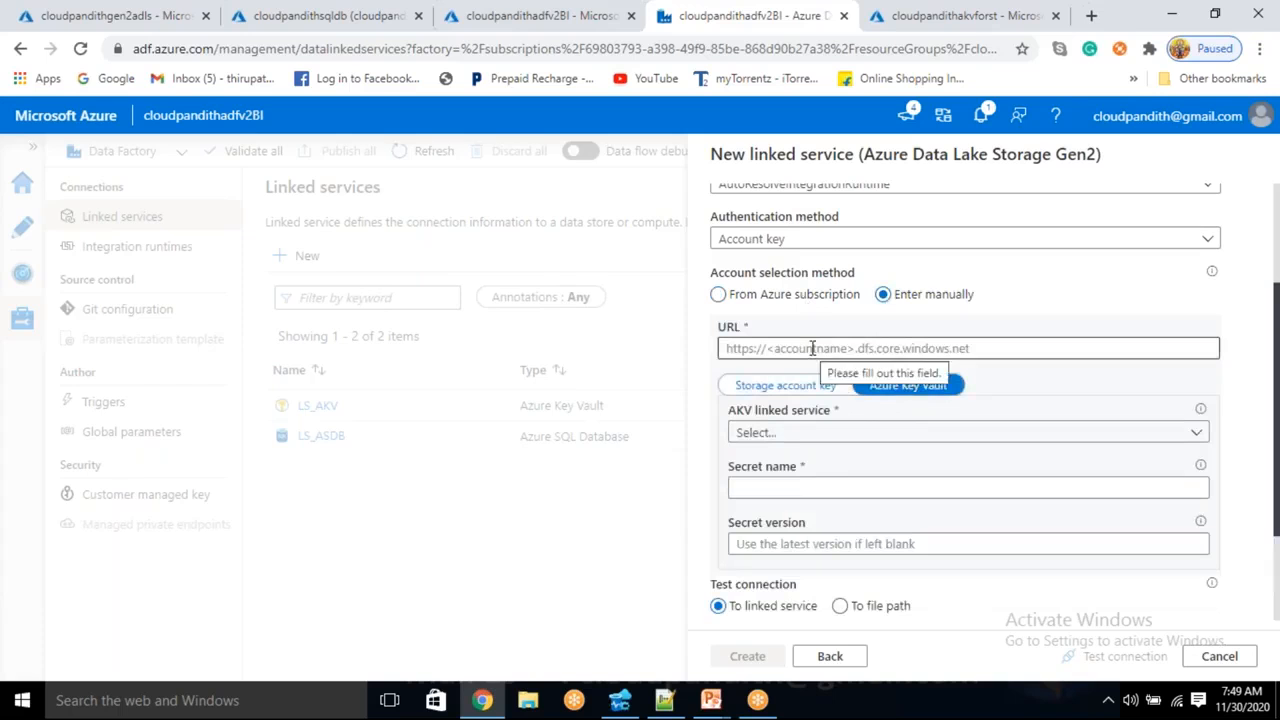
{"action": "left_click", "coordinate": [797, 440]}
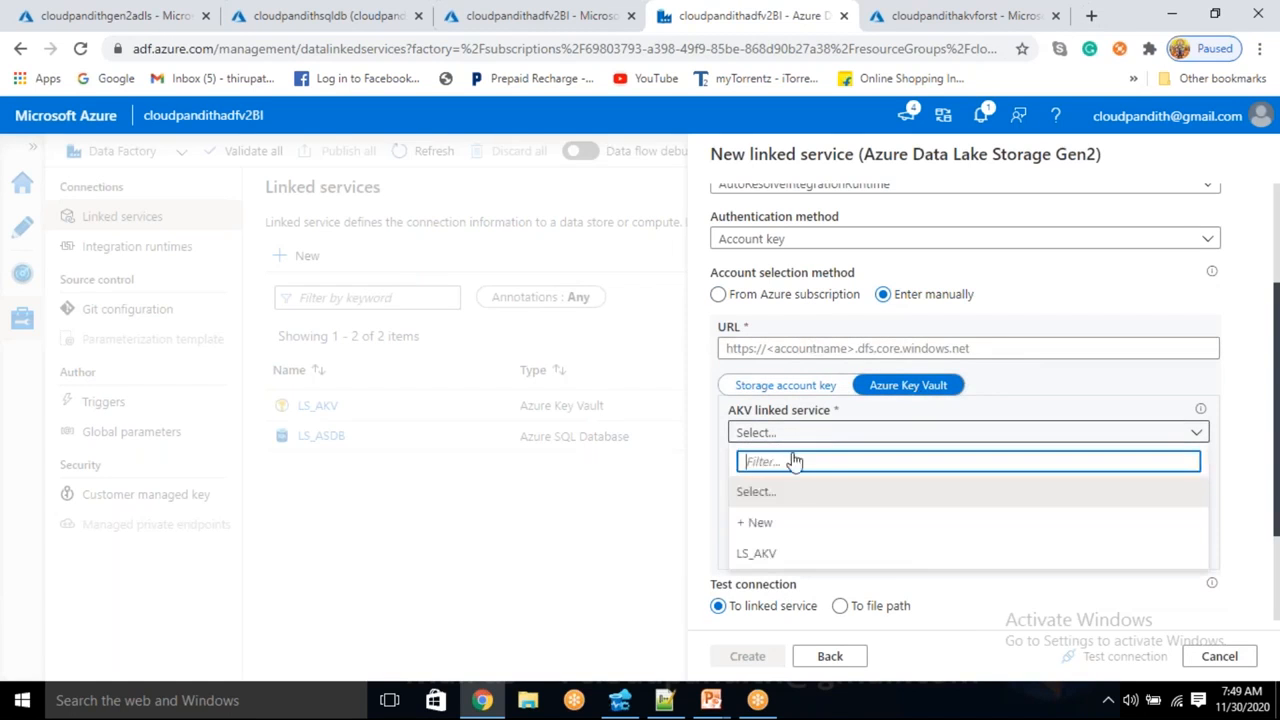
{"action": "left_click", "coordinate": [775, 555]}
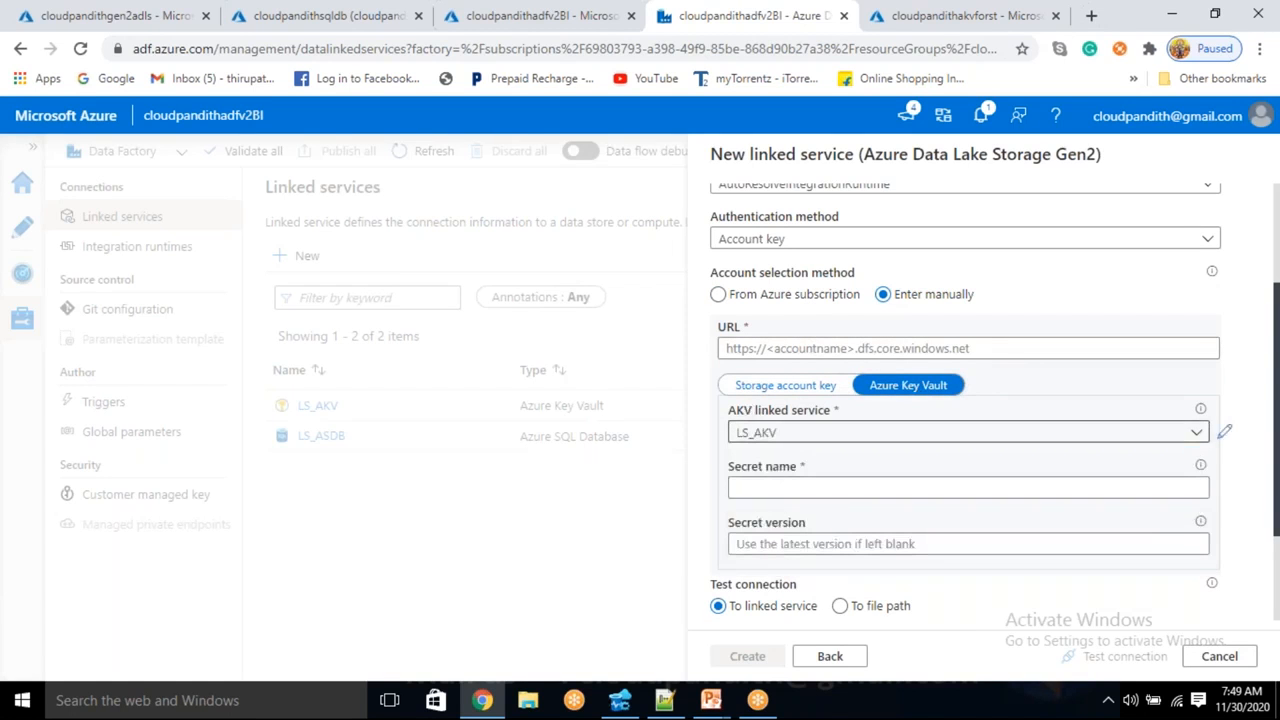
{"action": "left_click", "coordinate": [762, 488]}
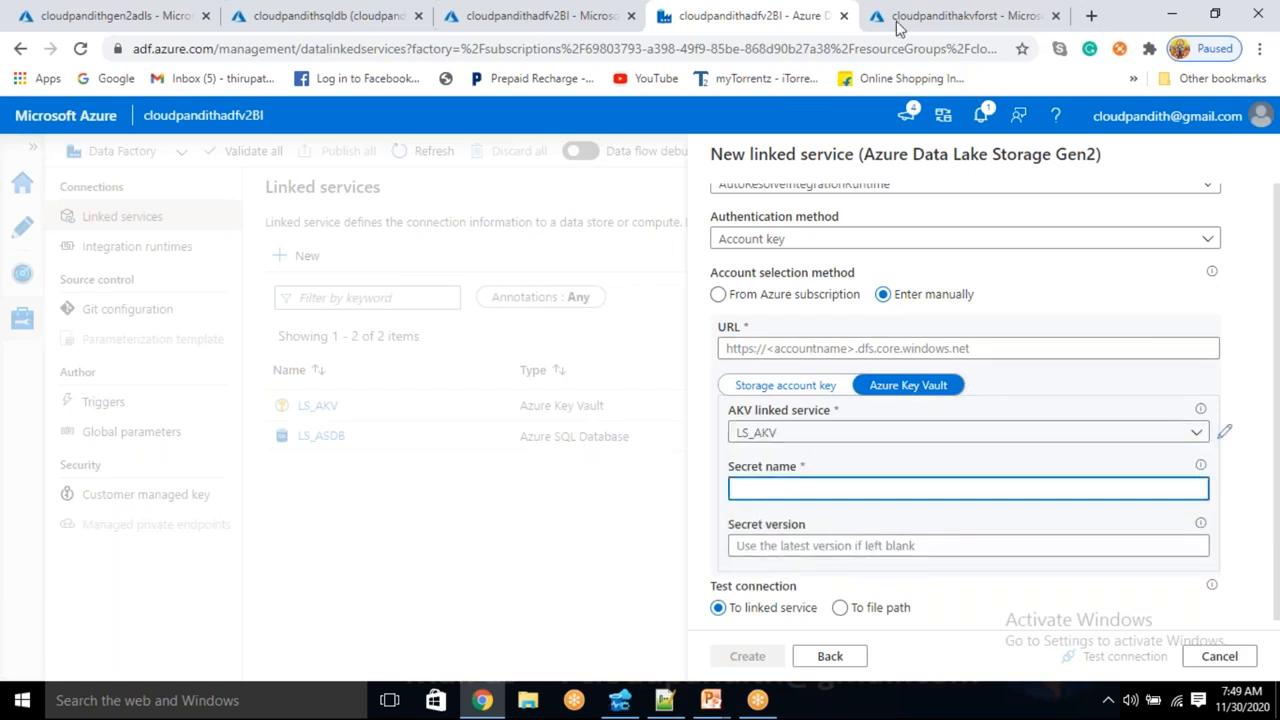
{"action": "left_click", "coordinate": [923, 14]}
- Fill the Secret name field with adlskey copied from the key vault
{"action": "left_click_drag", "start_coordinate": [343, 451], "coordinate": [298, 430]}
{"action": "key", "text": "ctrl+c"}
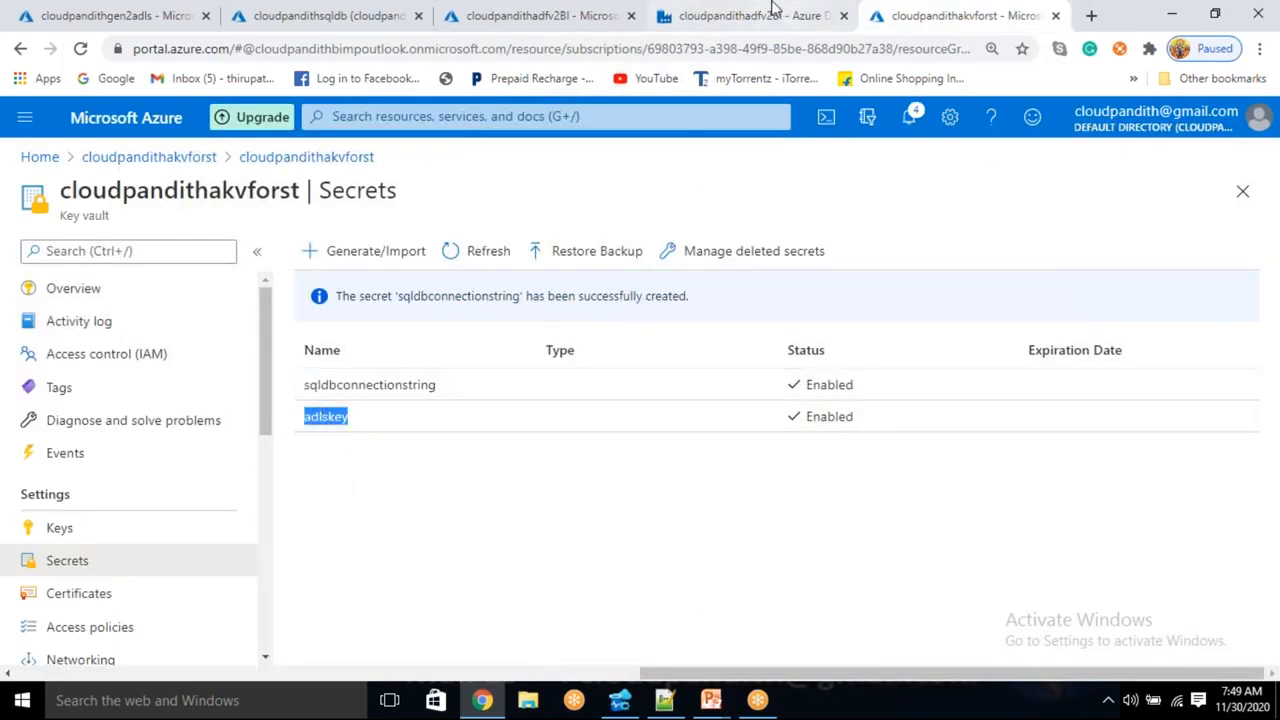
{"action": "left_click", "coordinate": [760, 15]}
{"action": "key", "text": "ctrl+v"}
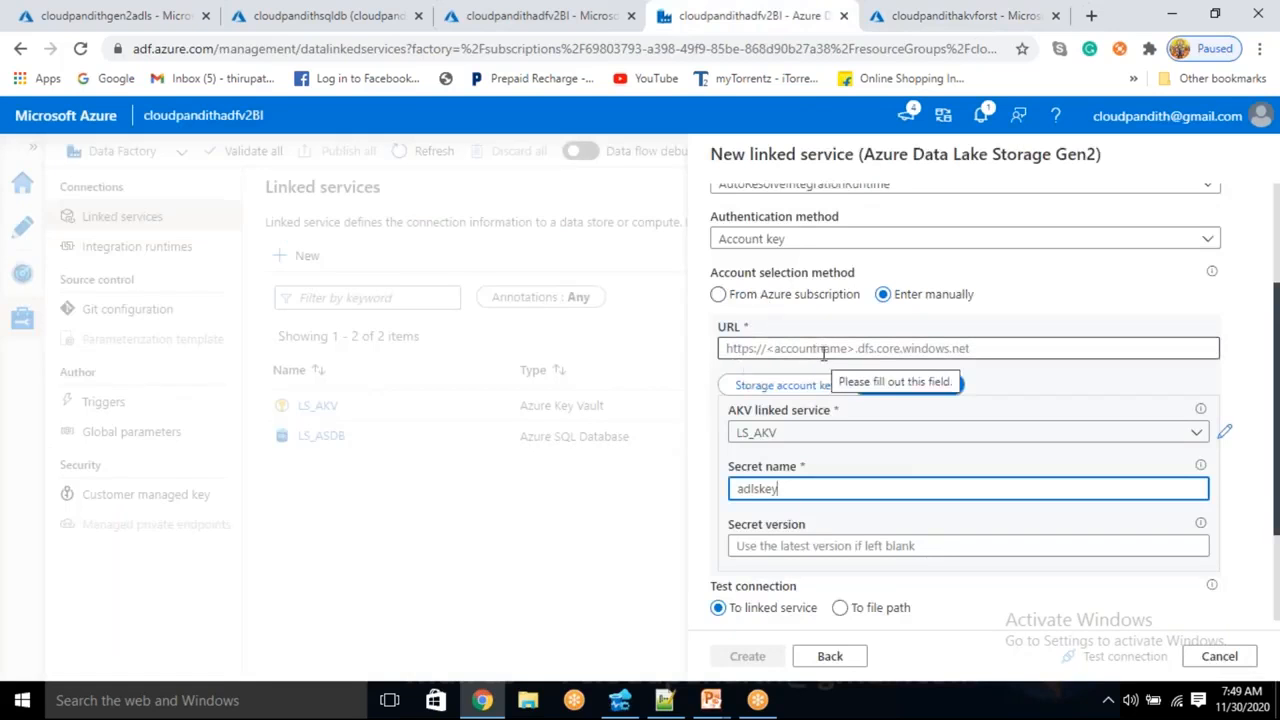
- Enter the storage account's https dfs.core.windows.net URL, test the connection, and create LS_ADLSGEN2
{"action": "left_click", "coordinate": [150, 15]}
{"action": "left_click", "coordinate": [182, 190]}
{"action": "double_click", "coordinate": [182, 190]}
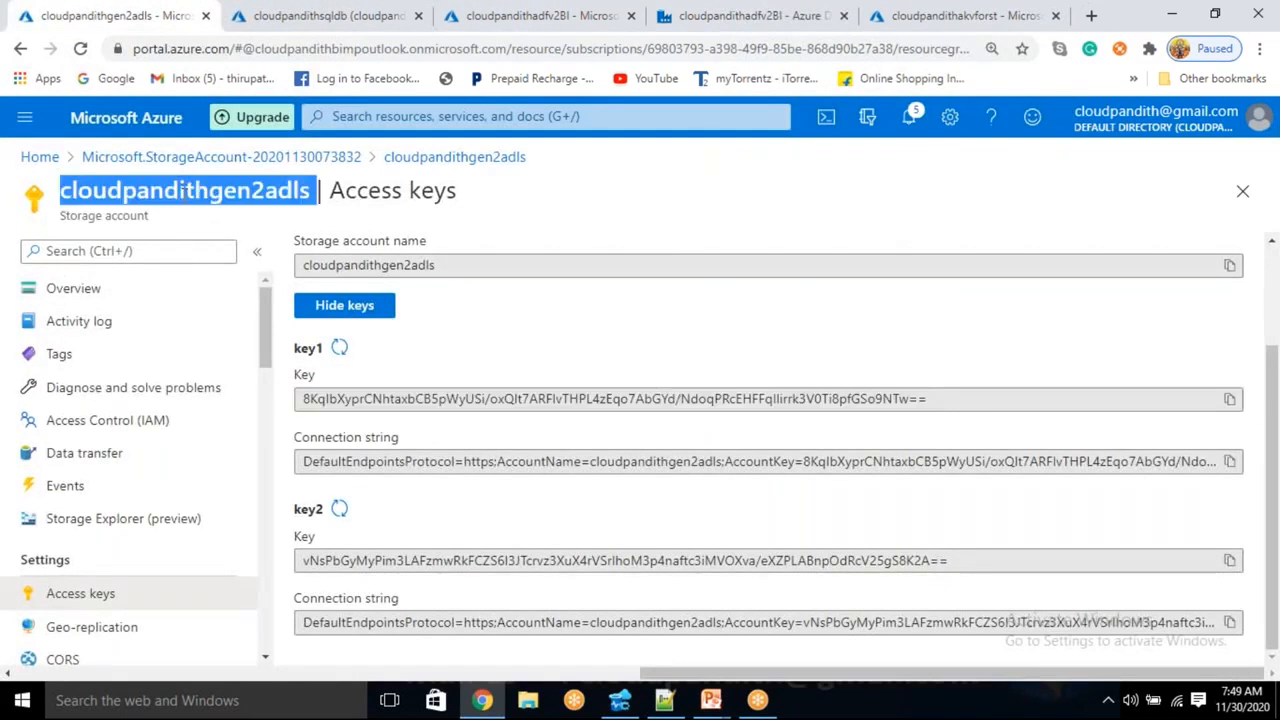
{"action": "left_click", "coordinate": [750, 15]}
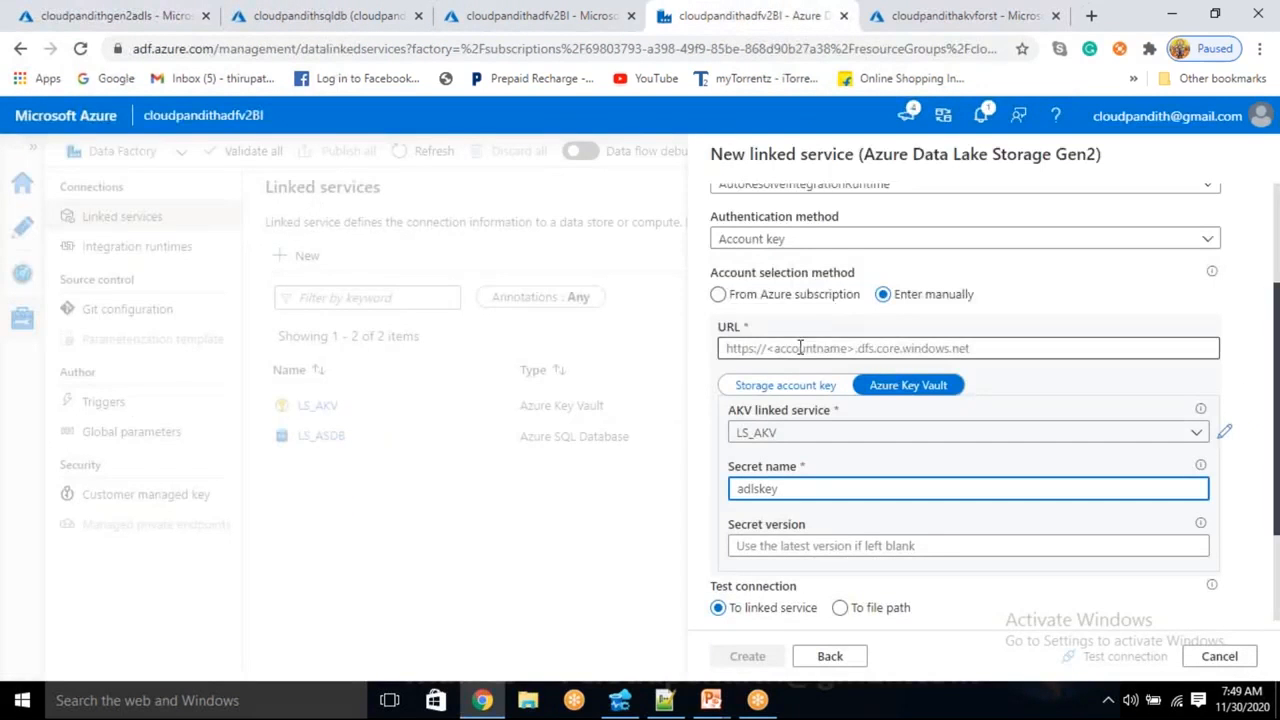
{"action": "left_click", "coordinate": [798, 347]}
{"action": "type", "text": "HTTPS"}
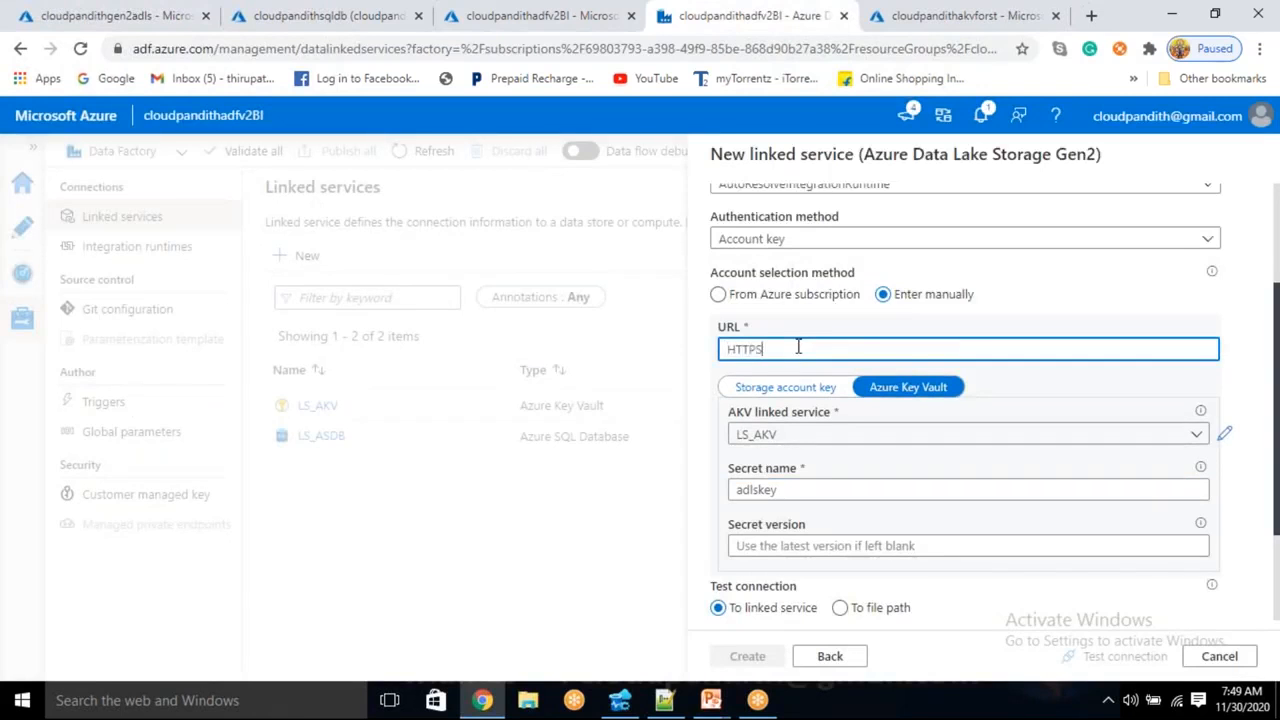
{"action": "key", "text": "BackSpace"}
{"action": "type", "text": "https:/"}
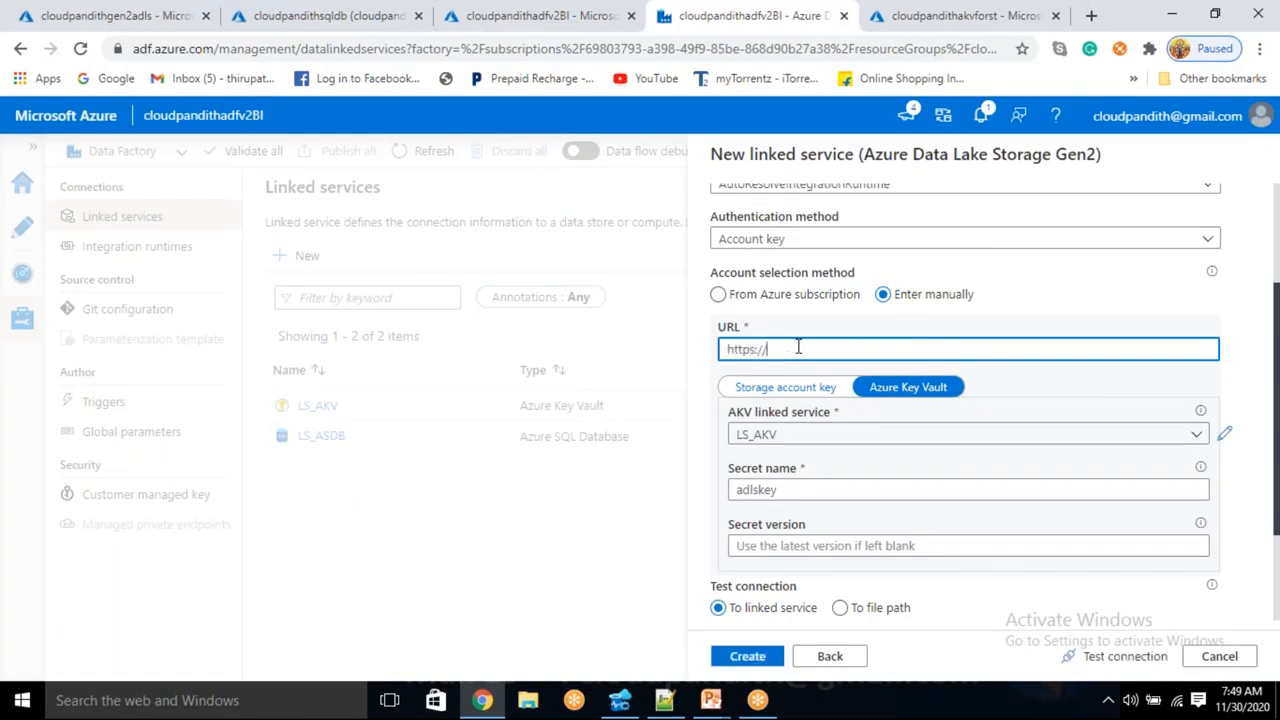
{"action": "type", "text": "/"}
{"action": "key", "text": "ctrl+v"}
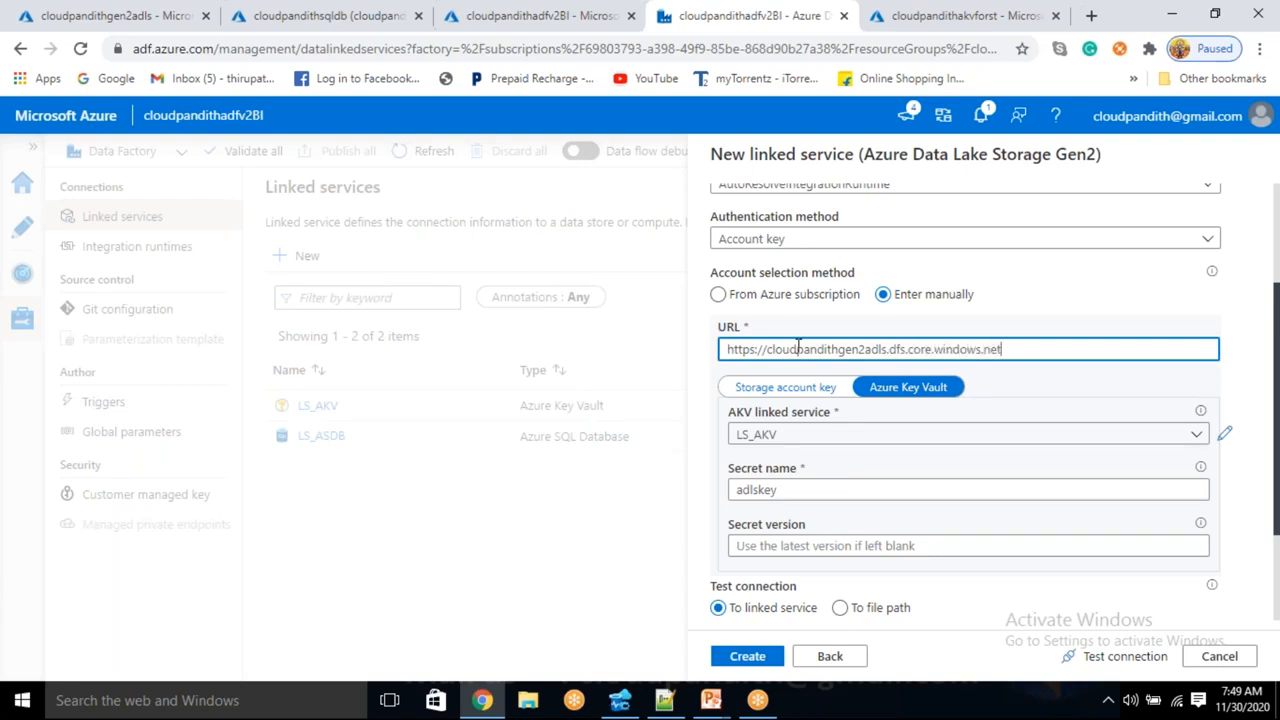
{"action": "left_click", "coordinate": [1128, 660]}
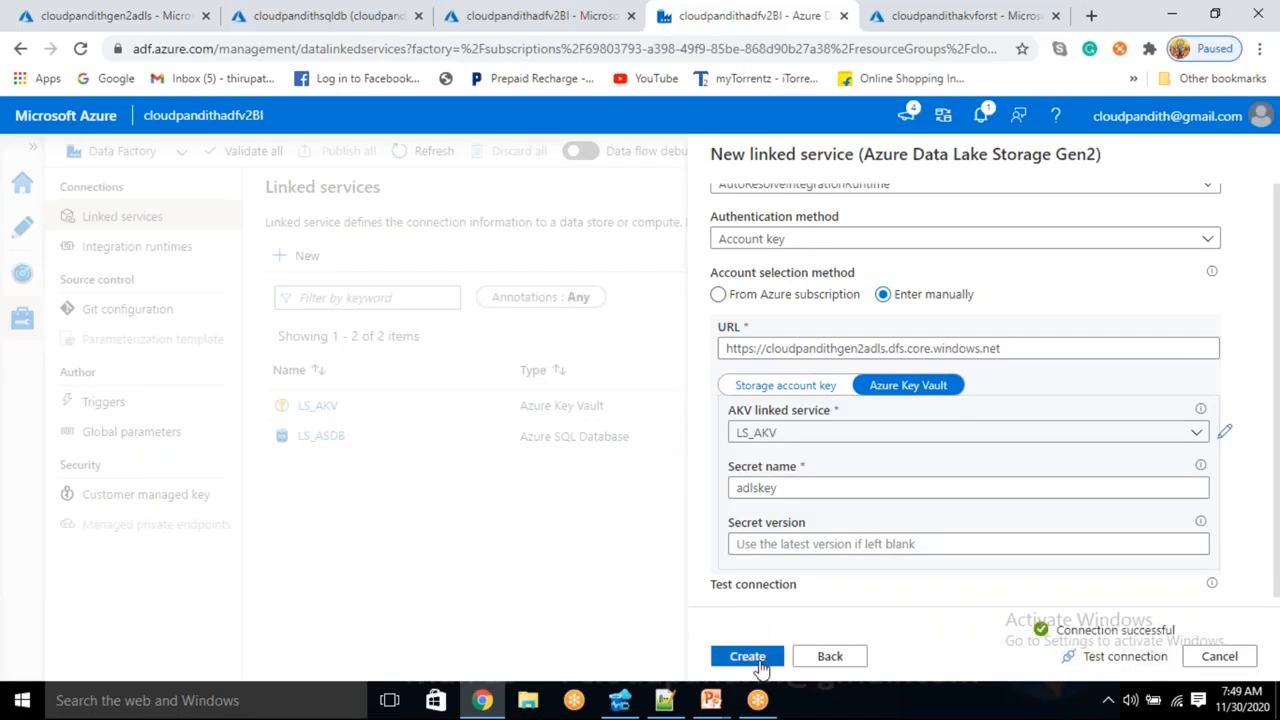
{"action": "left_click", "coordinate": [747, 656]}
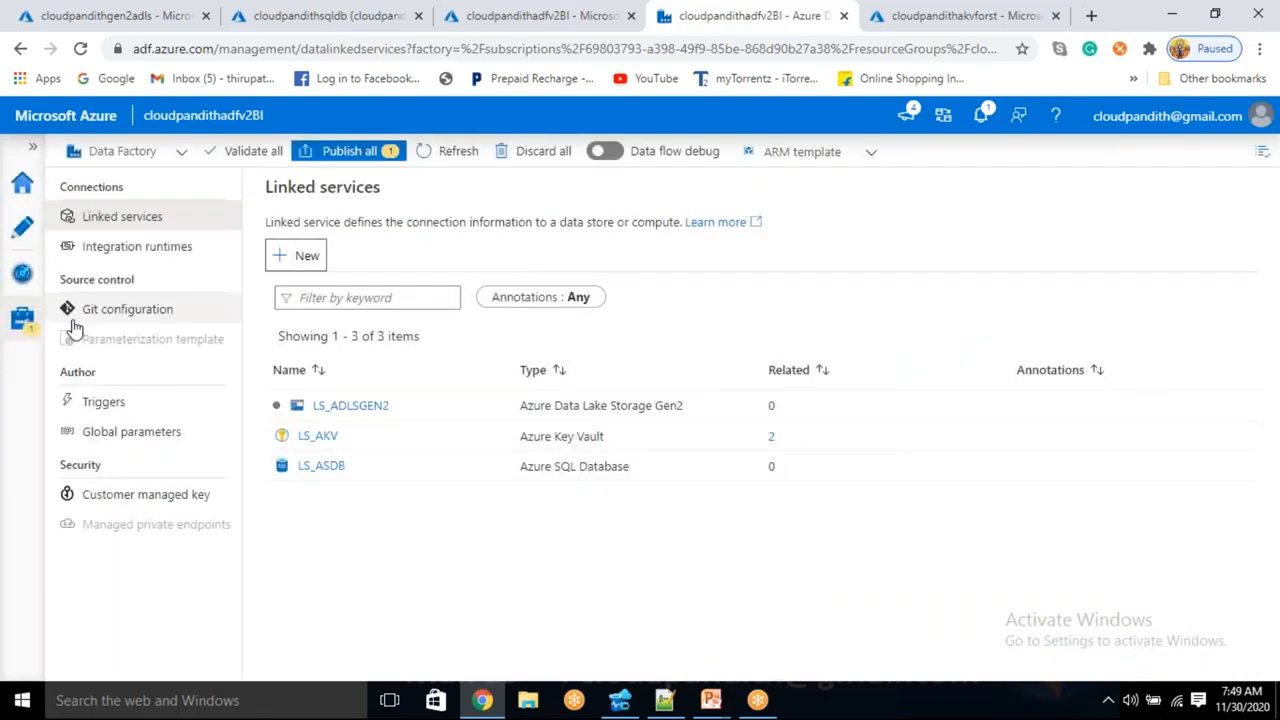
- Add a new pipeline in the Author workspace
{"action": "left_click", "coordinate": [12, 236]}
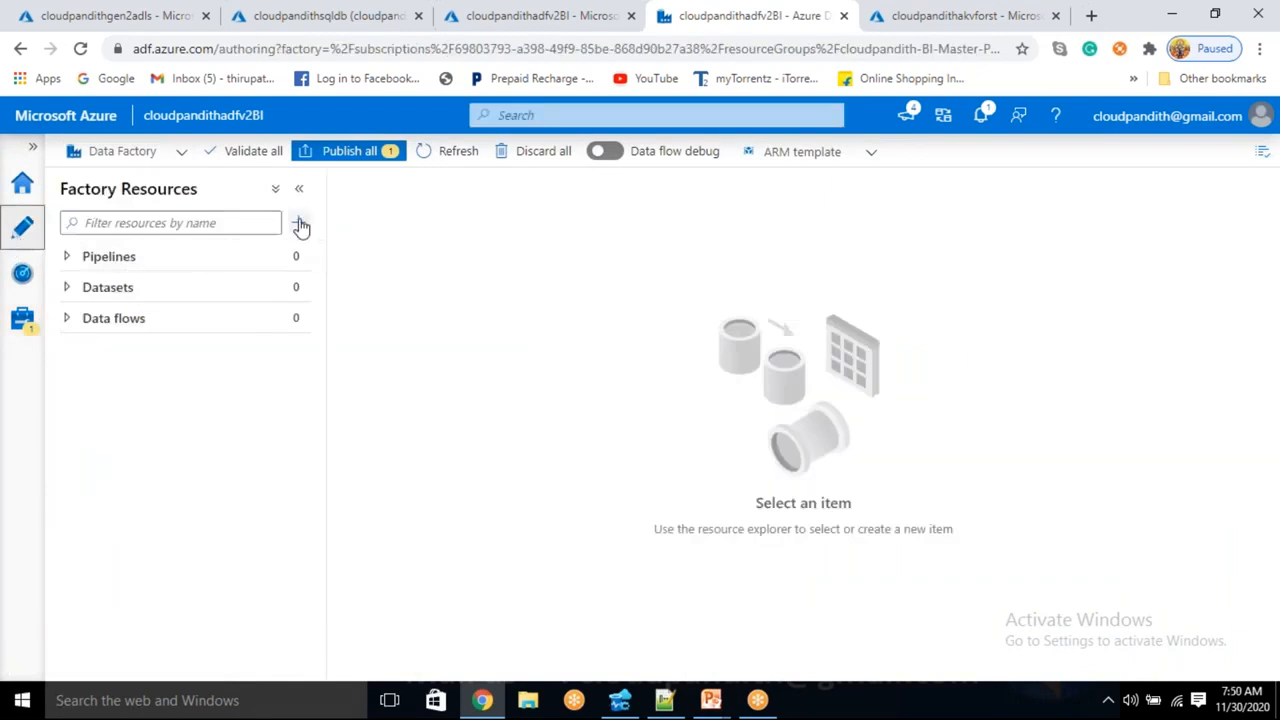
{"action": "left_click", "coordinate": [299, 222]}
{"action": "left_click", "coordinate": [322, 249]}
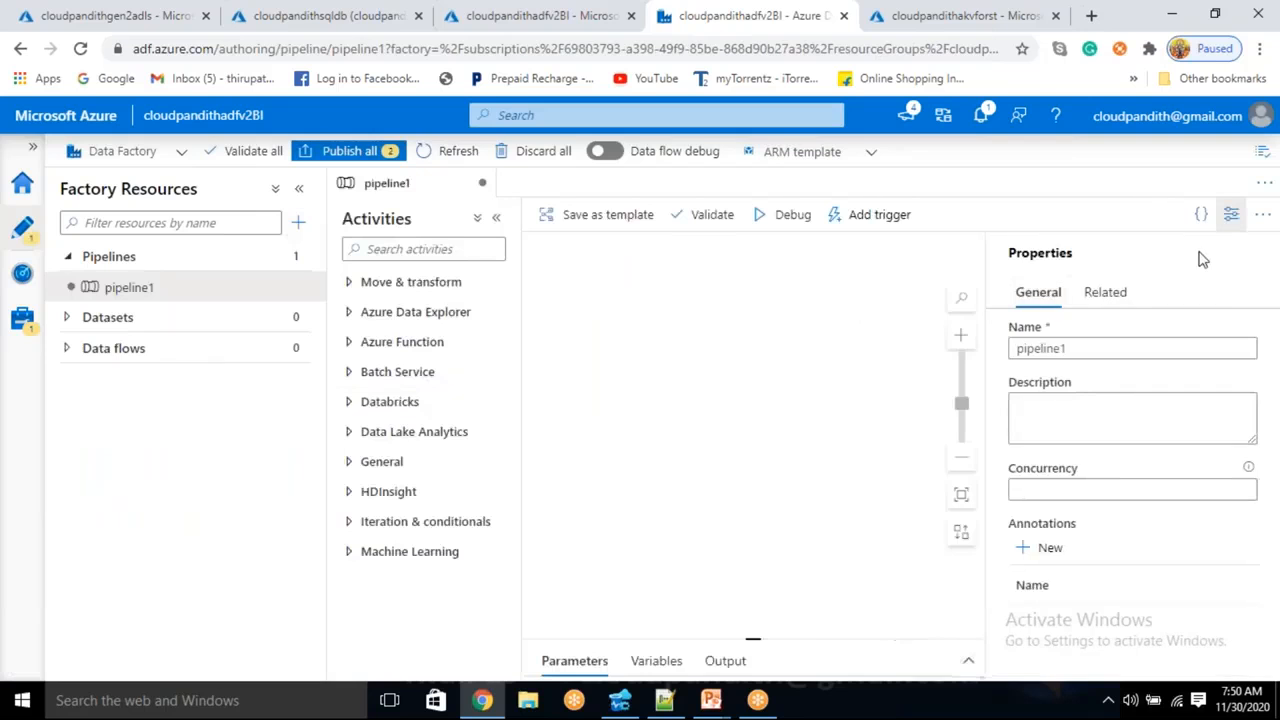
- Rename the pipeline to PL_Data_ADLSGEN2_SQLDB and close its properties pane
{"action": "left_click", "coordinate": [903, 349]}
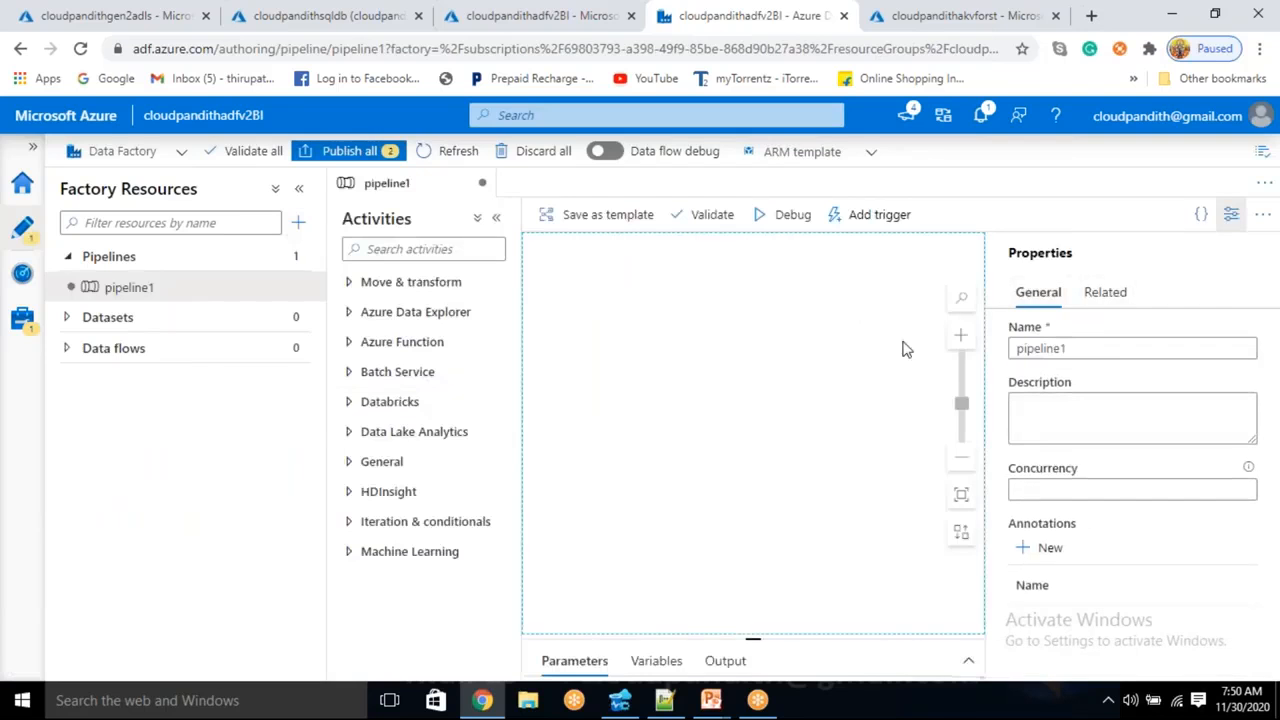
{"action": "double_click", "coordinate": [1089, 348]}
{"action": "key", "text": "BackSpace"}
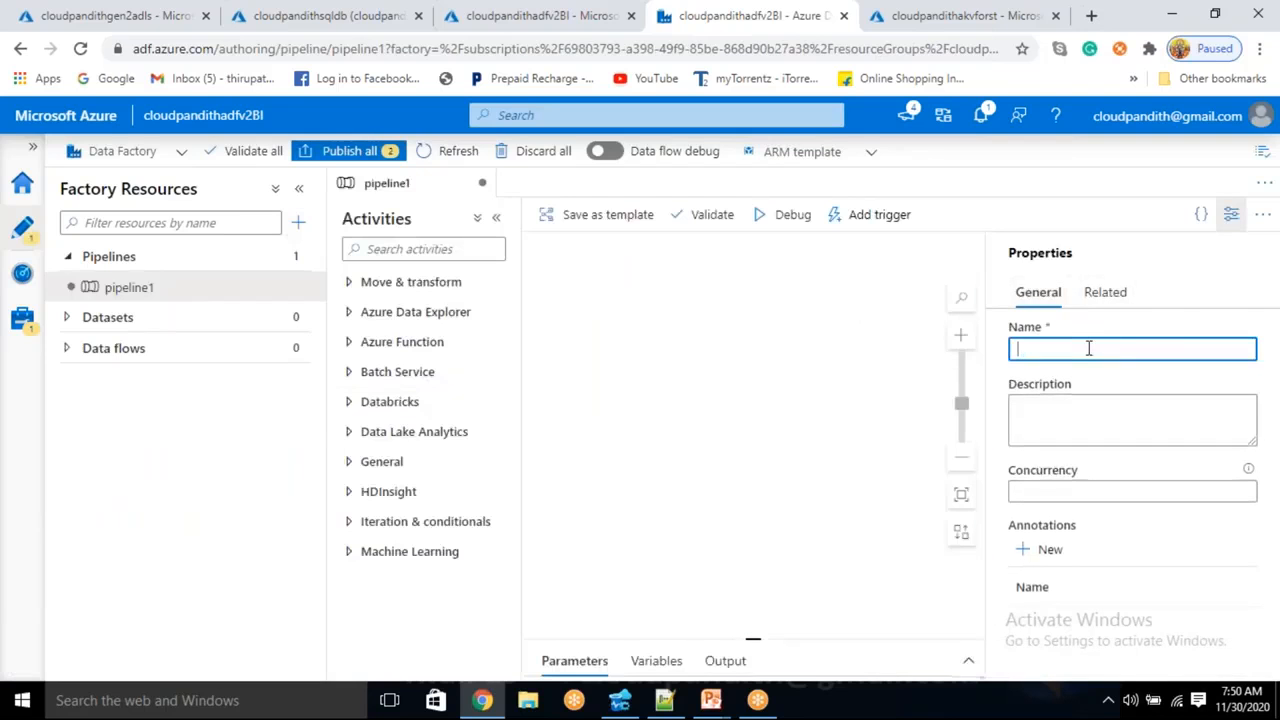
{"action": "type", "text": "PL"}
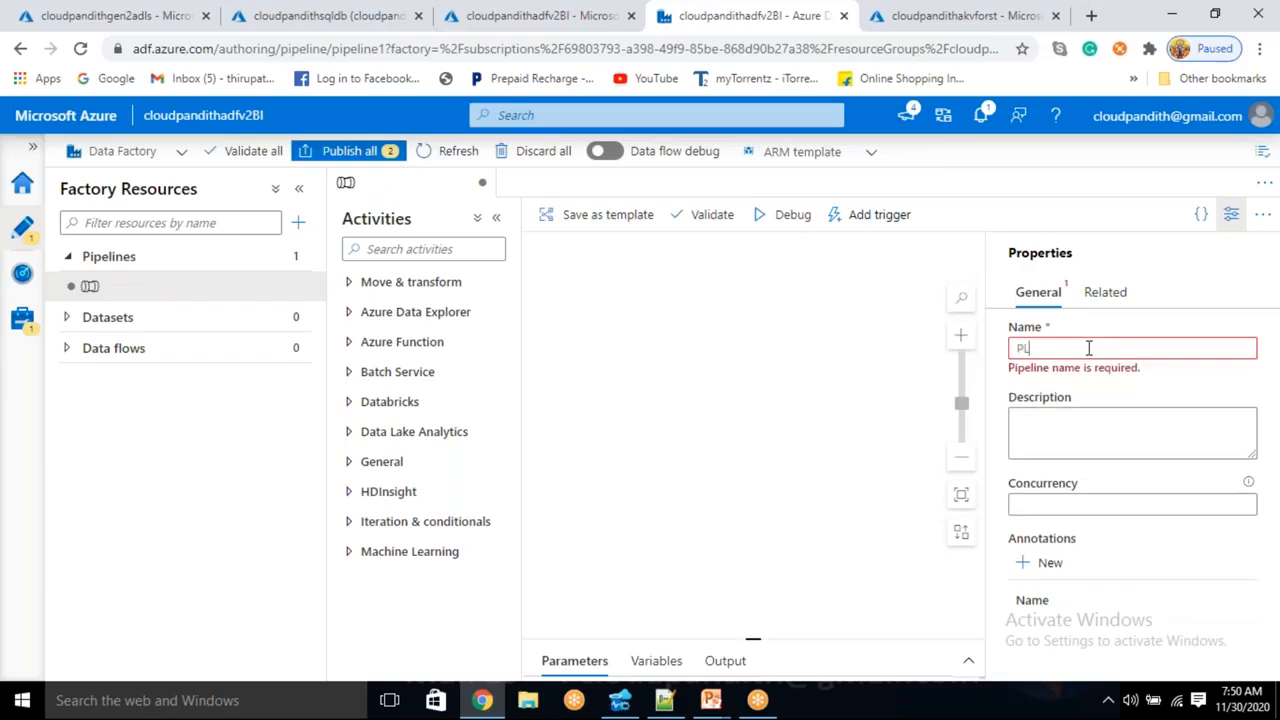
{"action": "type", "text": "_t"}
{"action": "key", "text": "BackSpace"}
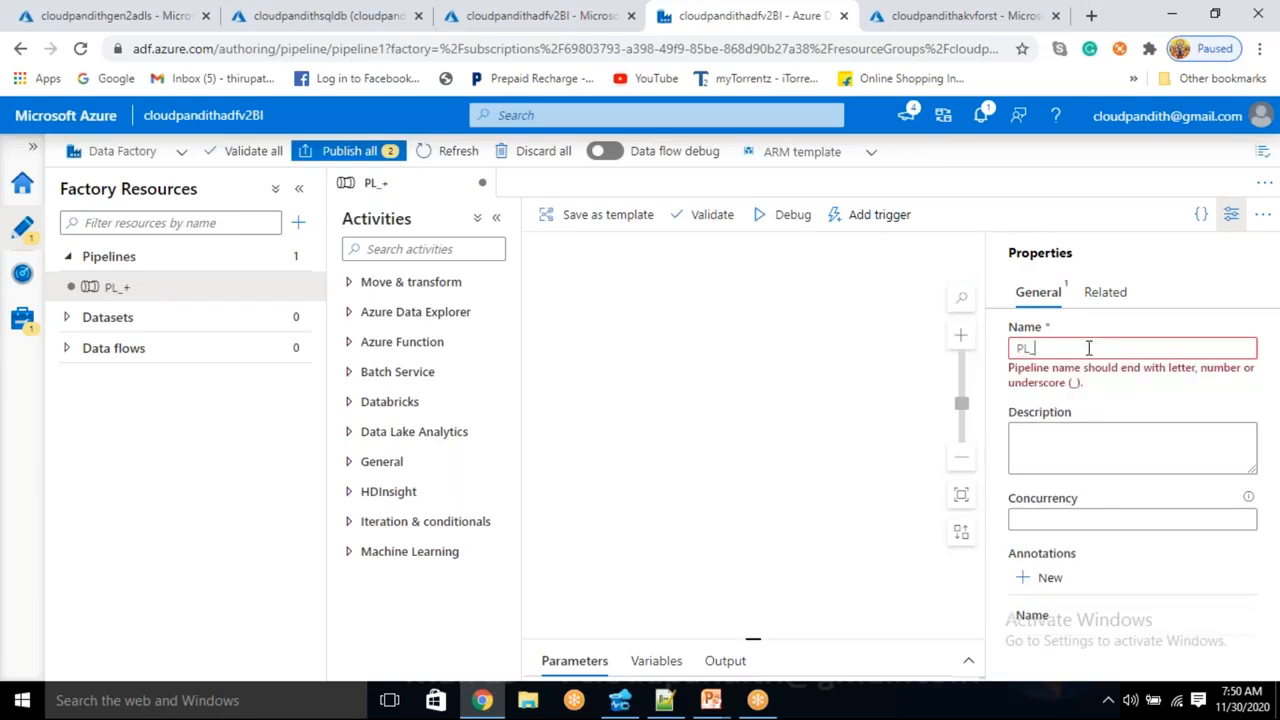
{"action": "type", "text": "dA"}
{"action": "key", "text": "BackSpace"}
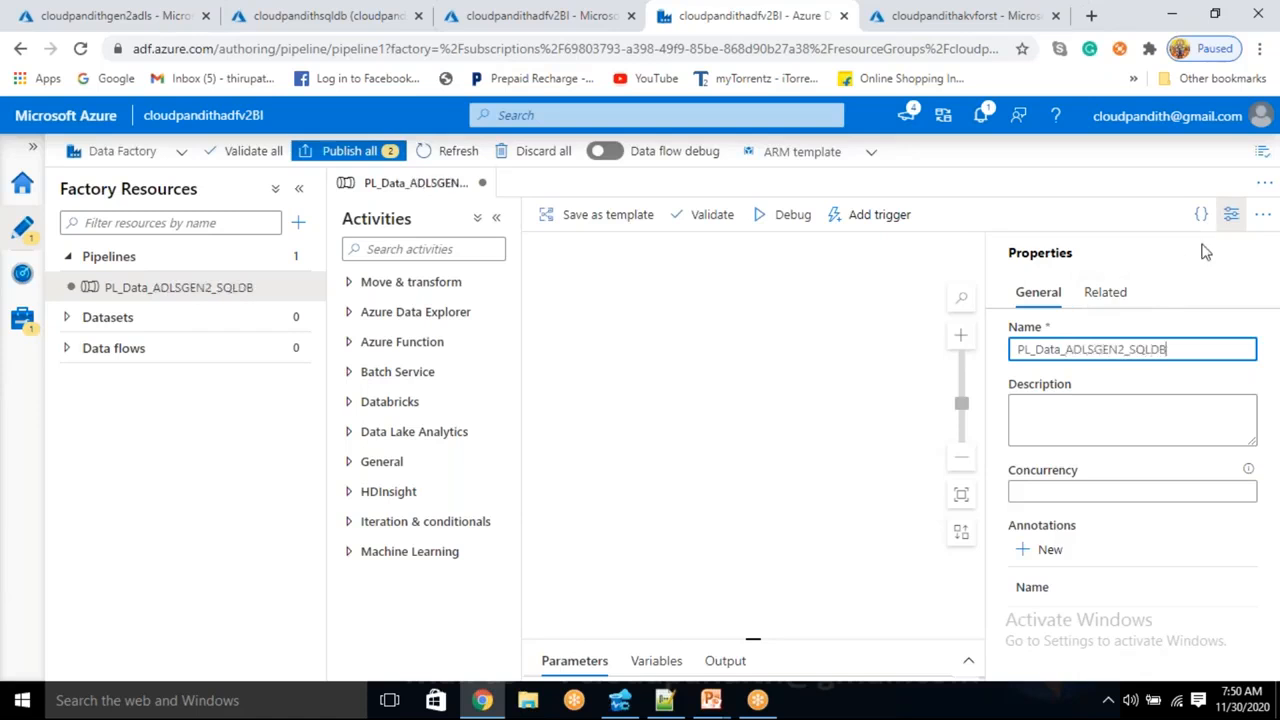
{"action": "left_click", "coordinate": [1231, 214]}
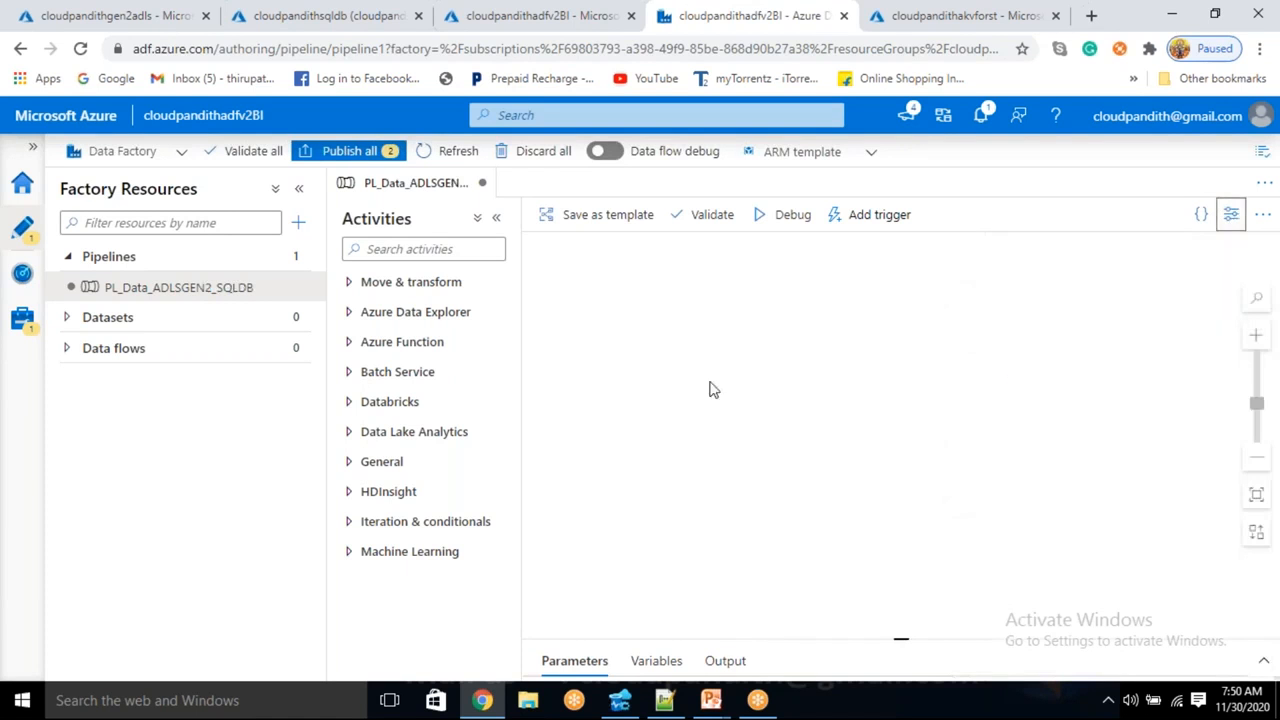
- Place a Copy data activity and a Wait activity on the pipeline canvas
{"action": "left_click", "coordinate": [428, 284]}
{"action": "left_click_drag", "start_coordinate": [410, 316], "coordinate": [866, 349]}
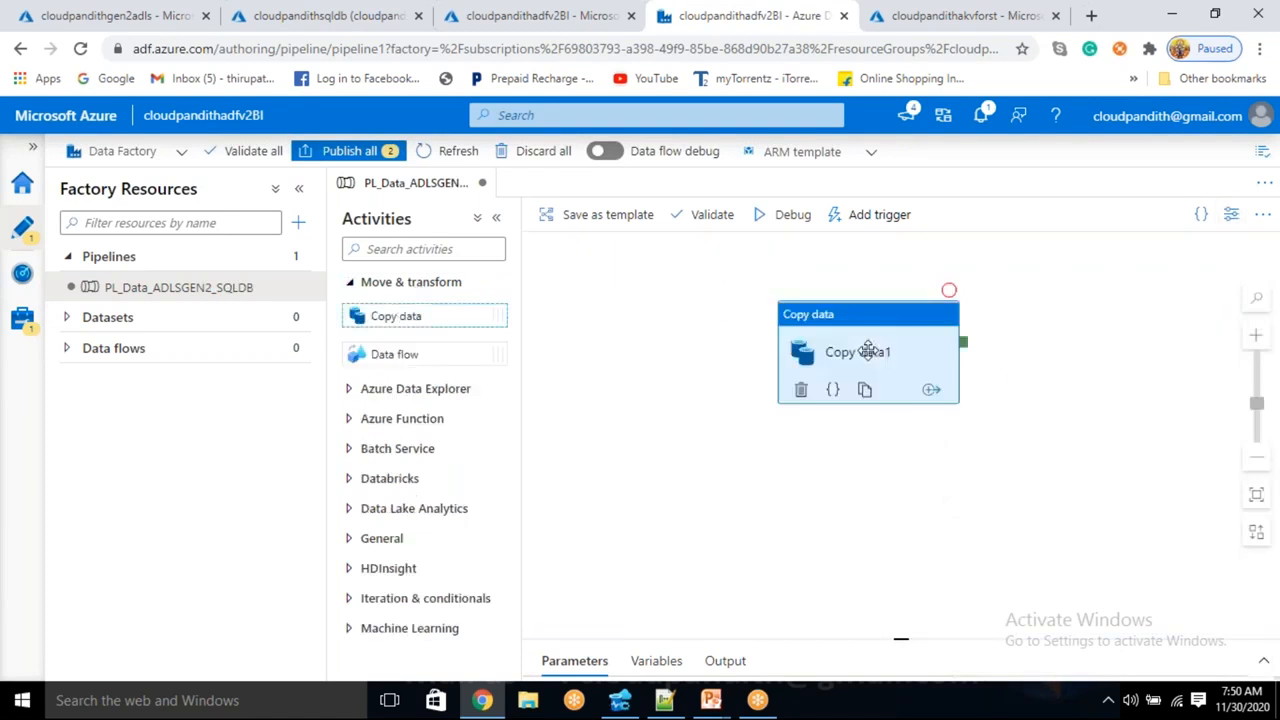
{"action": "left_click_drag", "start_coordinate": [896, 334], "coordinate": [982, 314]}
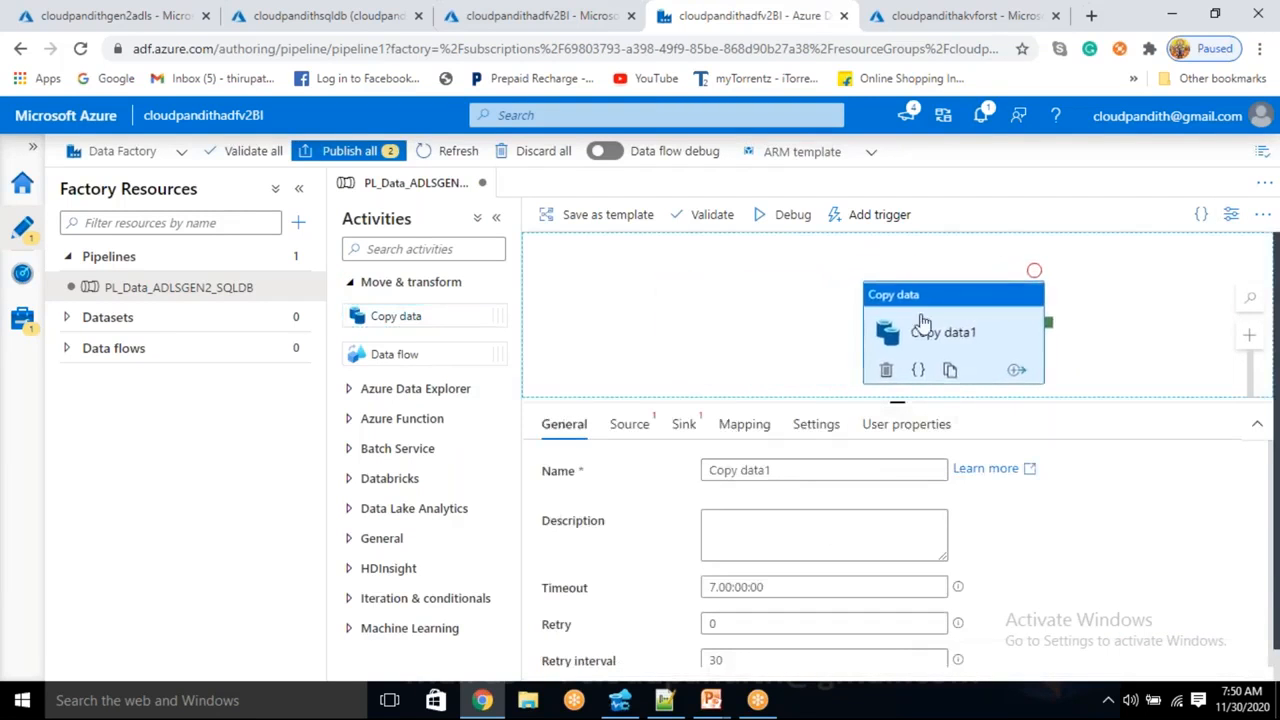
{"action": "left_click", "coordinate": [366, 537]}
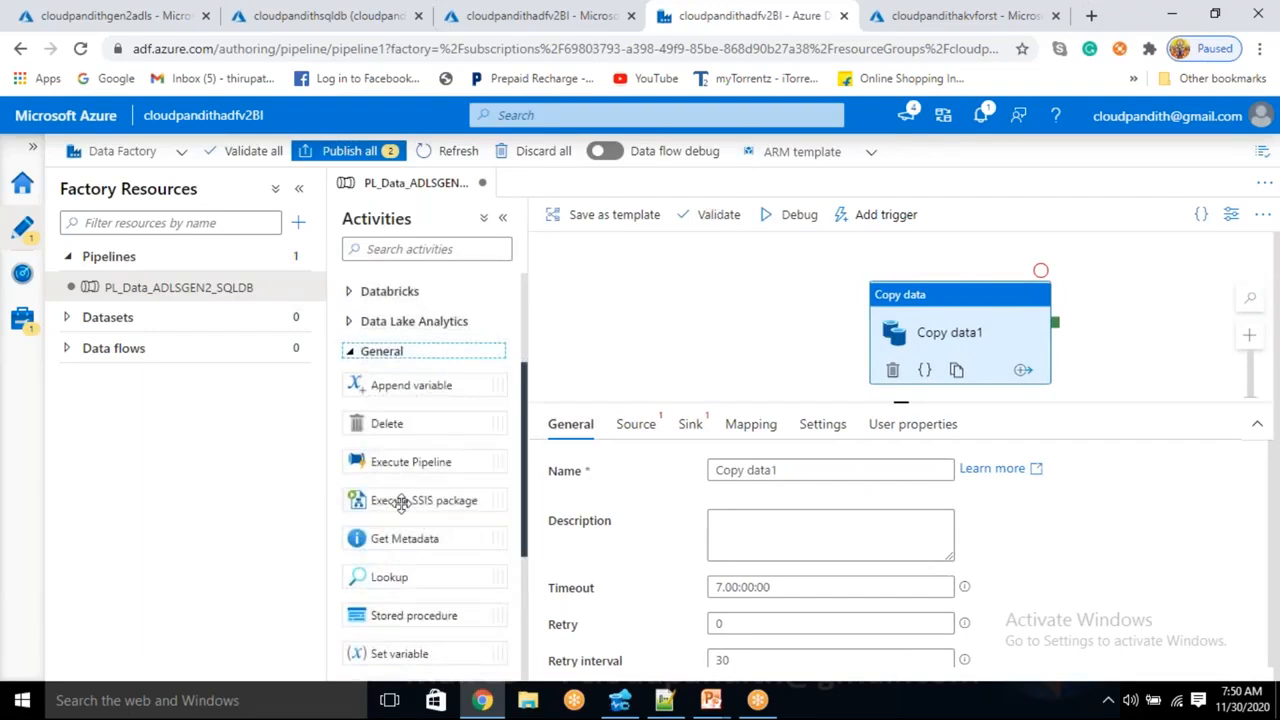
{"action": "scroll", "coordinate": [395, 540], "scroll_direction": "down", "scroll_amount": 1}
{"action": "scroll", "coordinate": [391, 600], "scroll_direction": "down", "scroll_amount": 2}
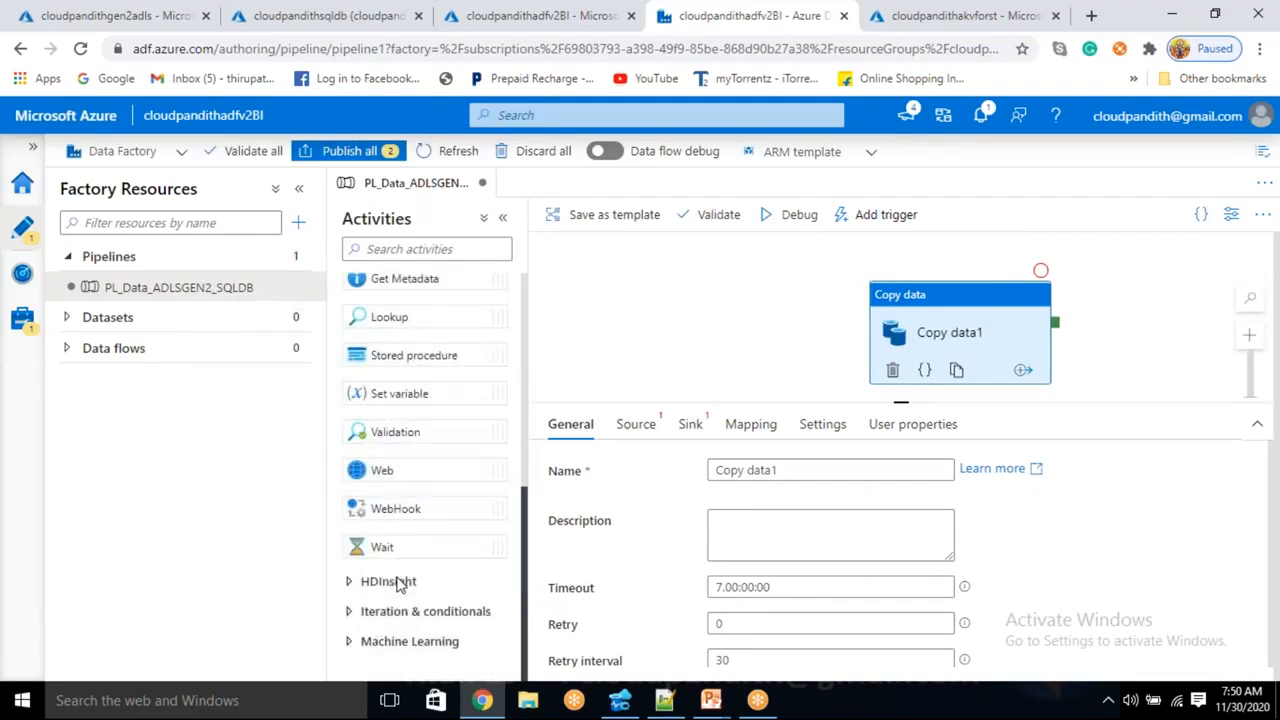
{"action": "mouse_move", "coordinate": [385, 545]}
{"action": "left_mouse_down"}
{"action": "mouse_move", "coordinate": [660, 358]}
{"action": "mouse_move", "coordinate": [795, 325]}
{"action": "mouse_move", "coordinate": [958, 355]}
{"action": "left_mouse_up"}
- Chain Wait1 before Copy data1 and set Wait1's wait time to 90 seconds
{"action": "left_click", "coordinate": [672, 323]}
{"action": "left_click", "coordinate": [644, 424]}
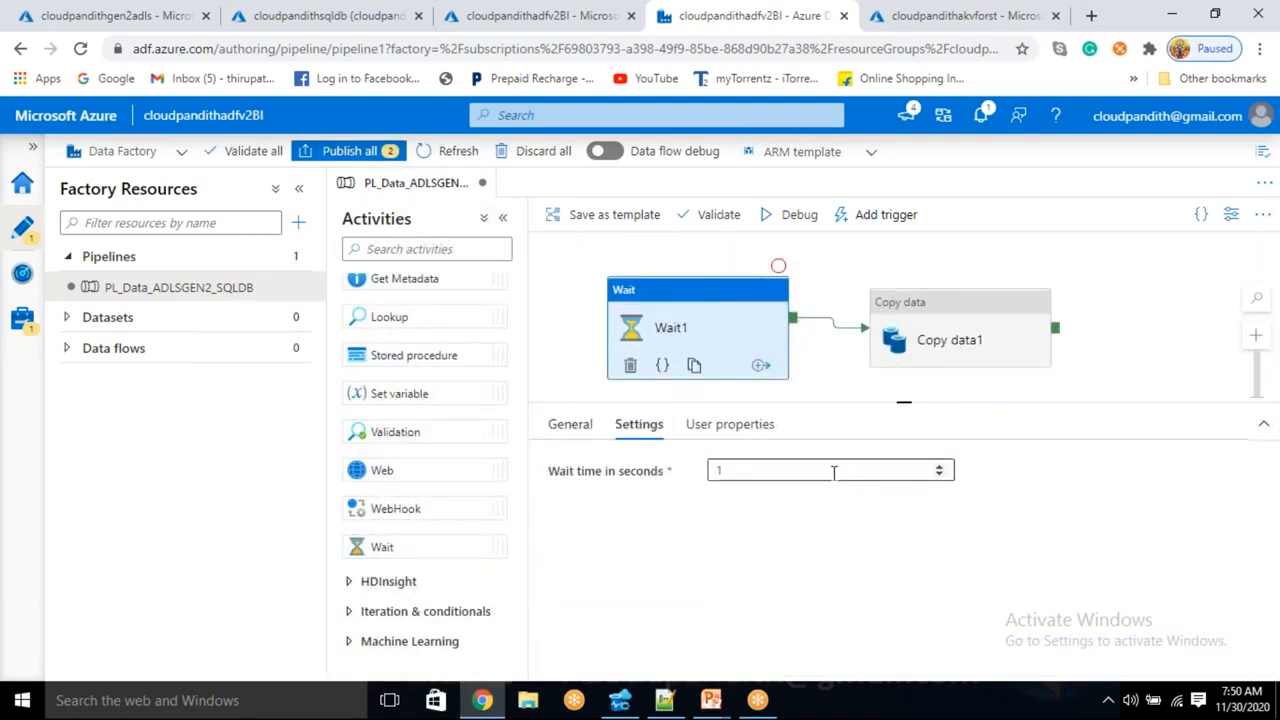
{"action": "left_click", "coordinate": [831, 471]}
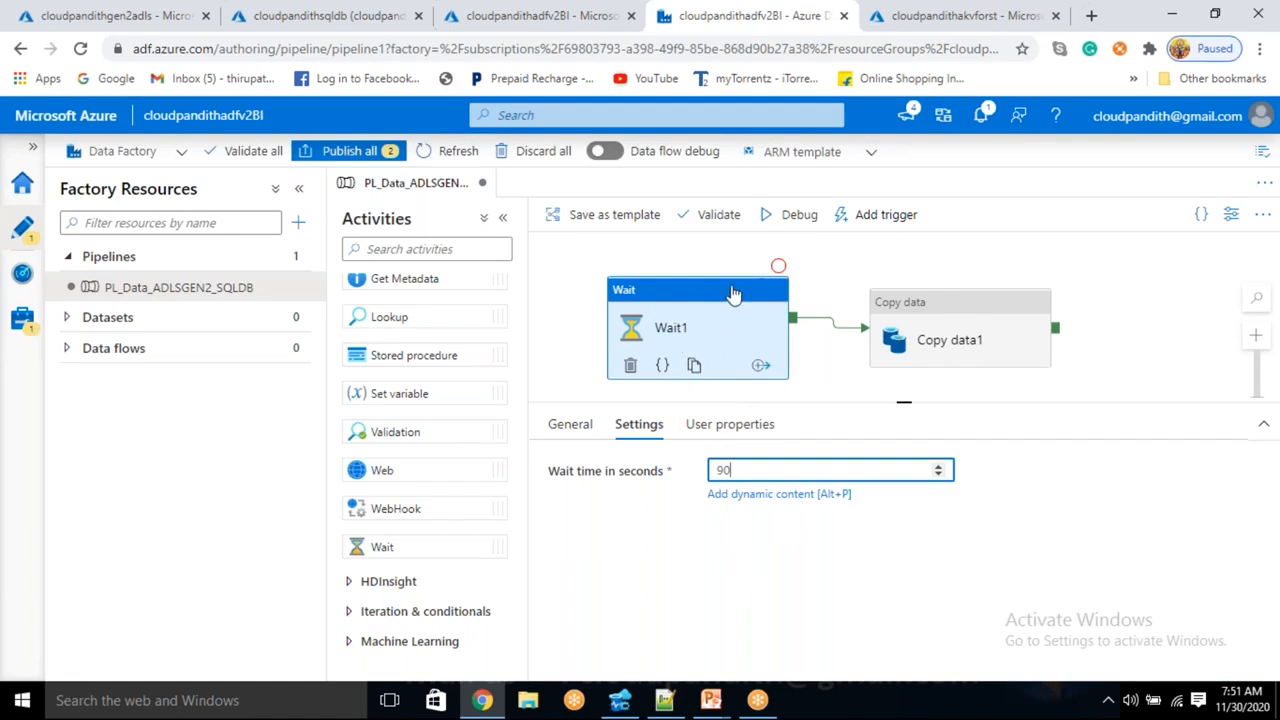
{"action": "left_click", "coordinate": [963, 330]}
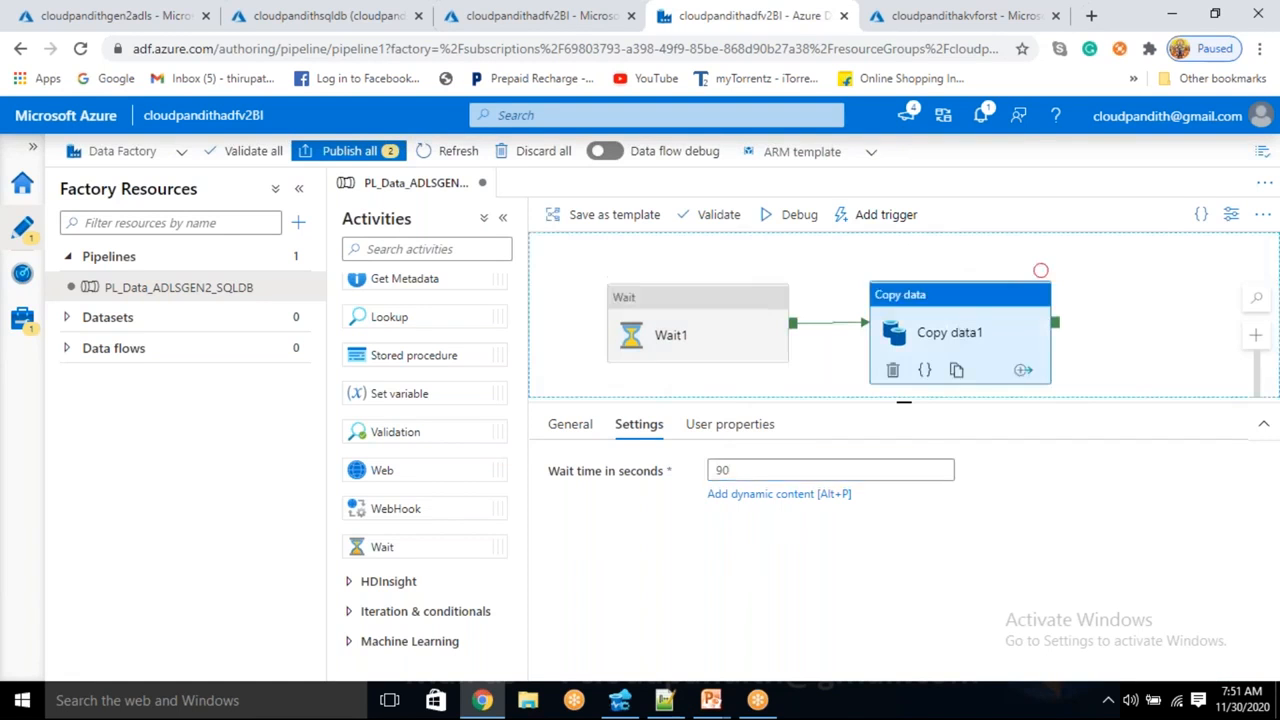
{"action": "left_click", "coordinate": [634, 426]}
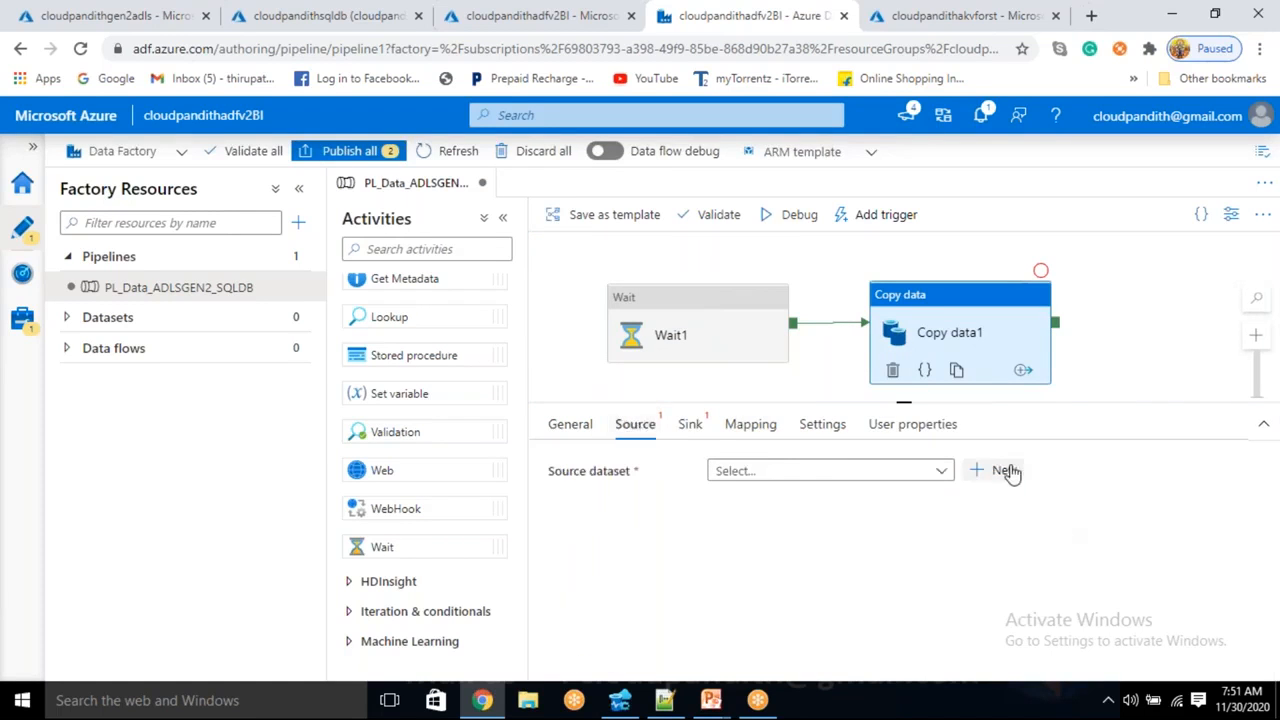
- Start a new source dataset of type Azure Data Lake Storage Gen2 in DelimitedText format
{"action": "left_click", "coordinate": [1003, 471]}
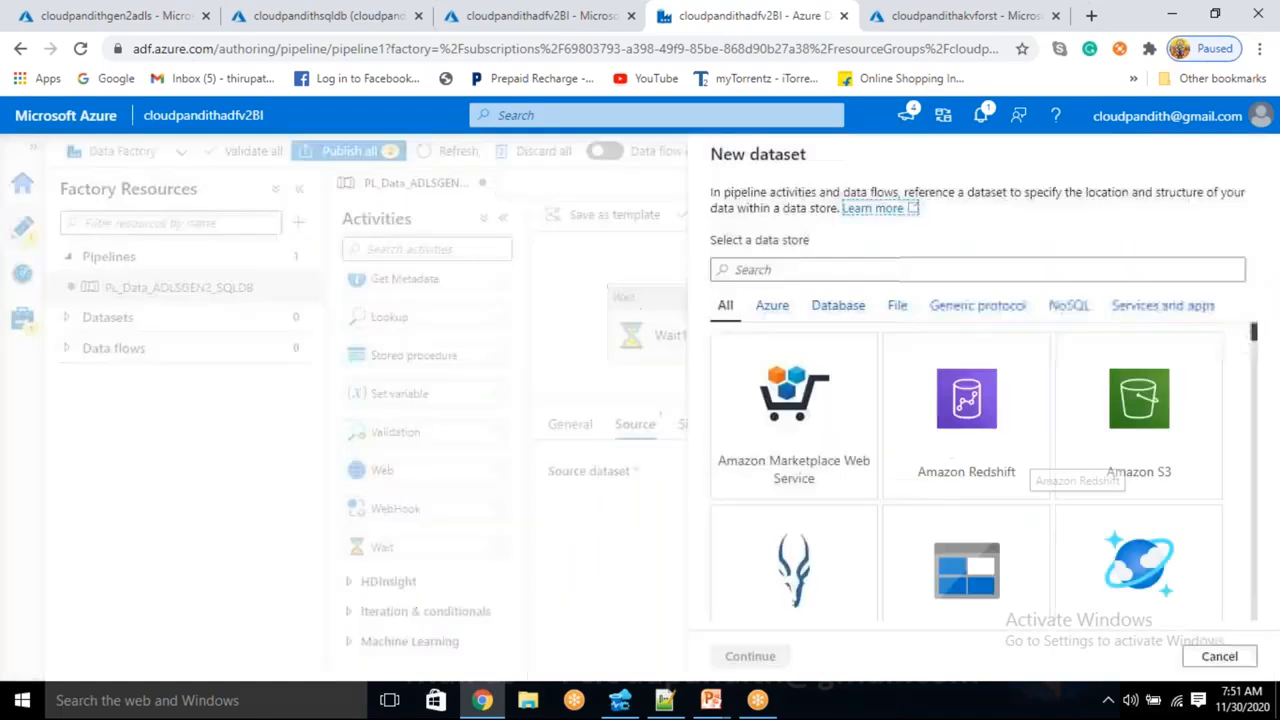
{"action": "left_click", "coordinate": [945, 588]}
{"action": "left_click", "coordinate": [806, 271]}
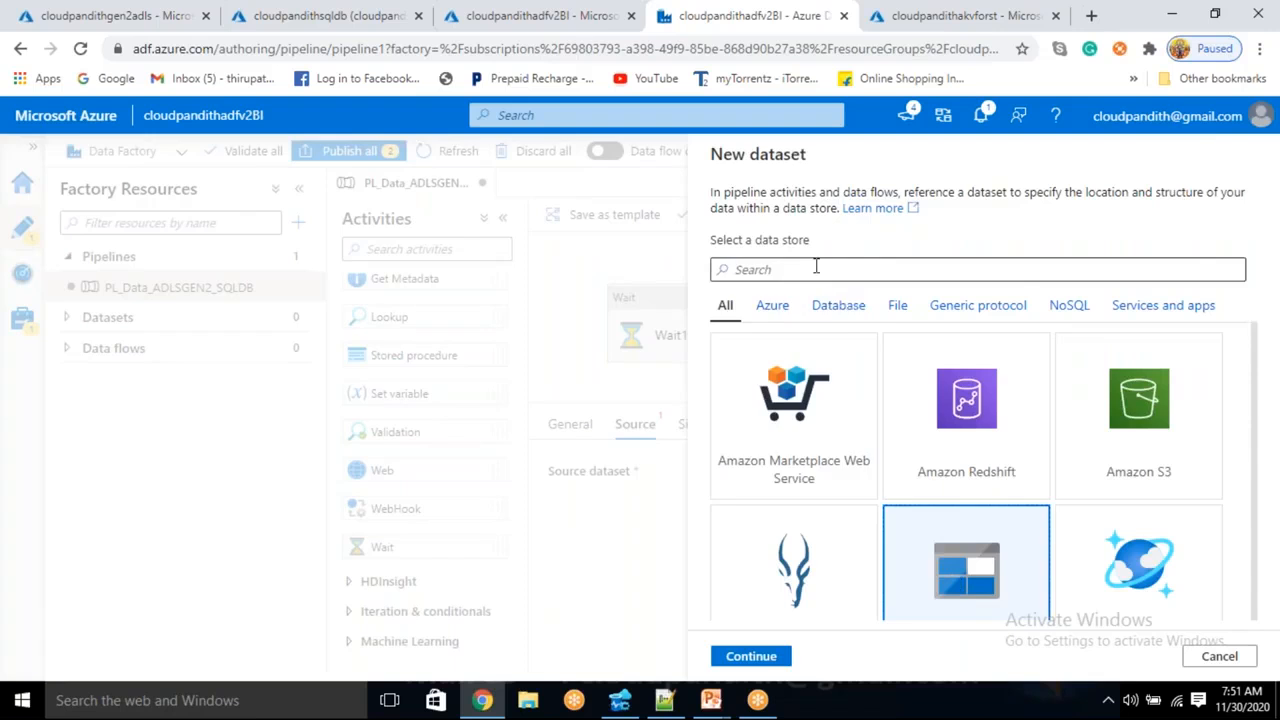
{"action": "type", "text": "adls"}
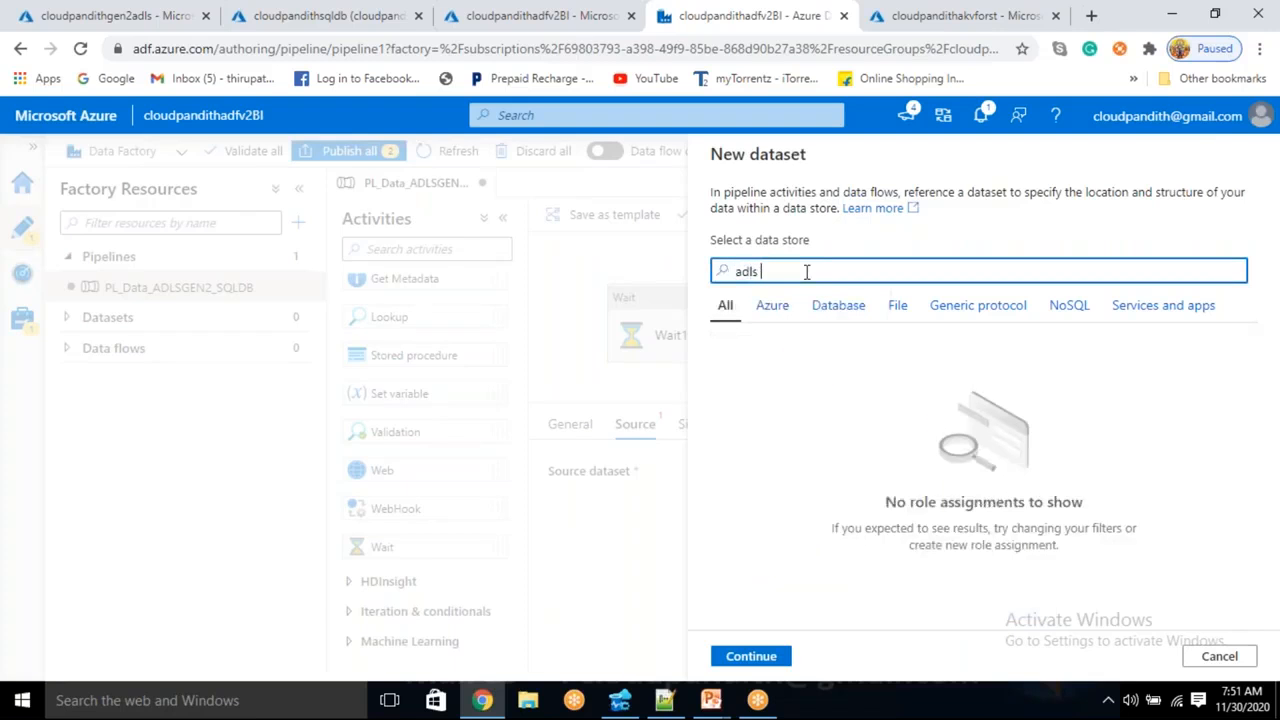
{"action": "key", "text": "BackSpace"}
{"action": "key", "text": "BackSpace"}
{"action": "key", "text": "BackSpace"}
{"action": "key", "text": "BackSpace"}
{"action": "key", "text": "BackSpace"}
{"action": "type", "text": "data la"}
{"action": "key", "text": "ctrl+a"}
{"action": "key", "text": "BackSpace"}
{"action": "type", "text": "e"}
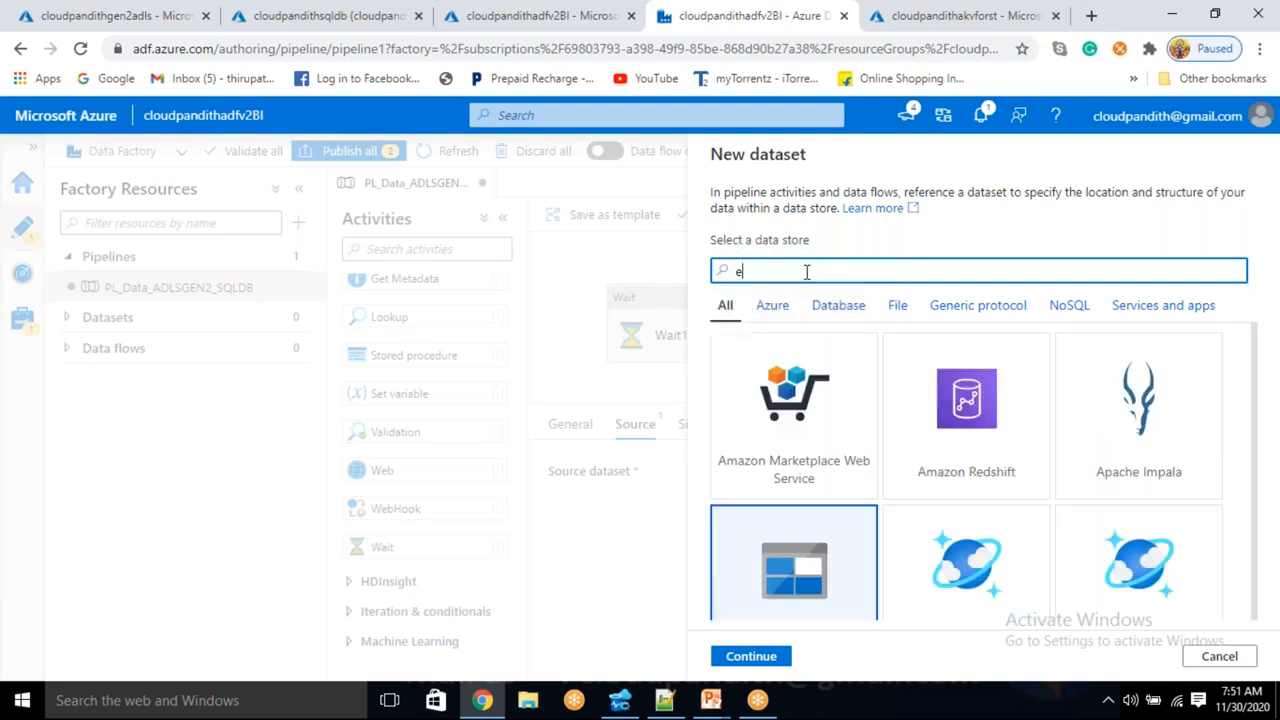
{"action": "key", "text": "BackSpace"}
{"action": "type", "text": "gen"}
{"action": "left_click", "coordinate": [996, 440]}
{"action": "left_click", "coordinate": [740, 656]}
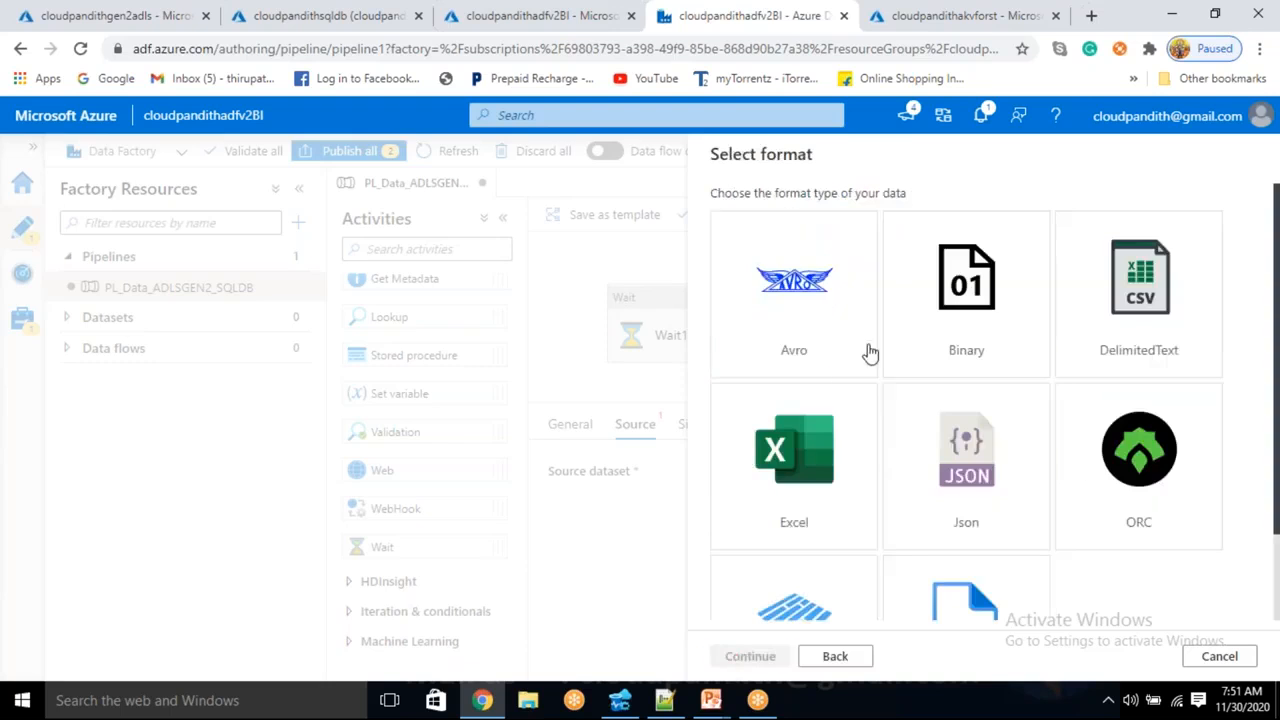
{"action": "left_click", "coordinate": [1135, 310]}
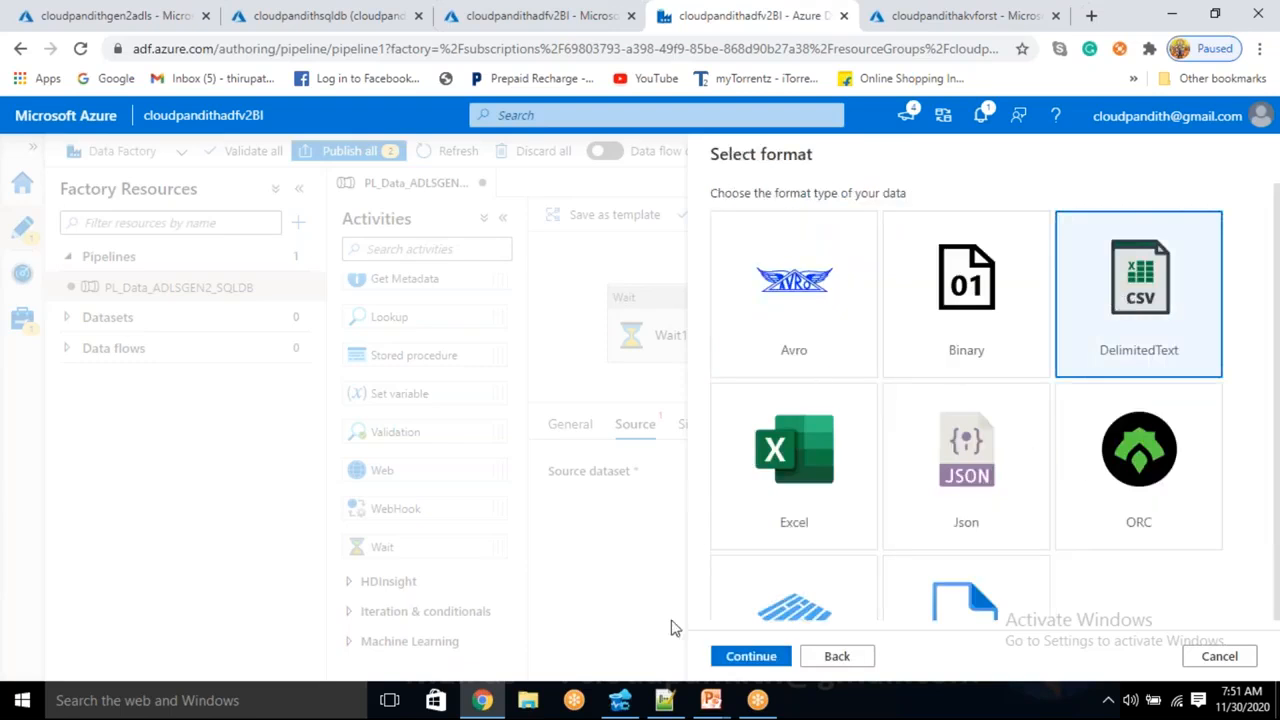
{"action": "left_click", "coordinate": [740, 656]}
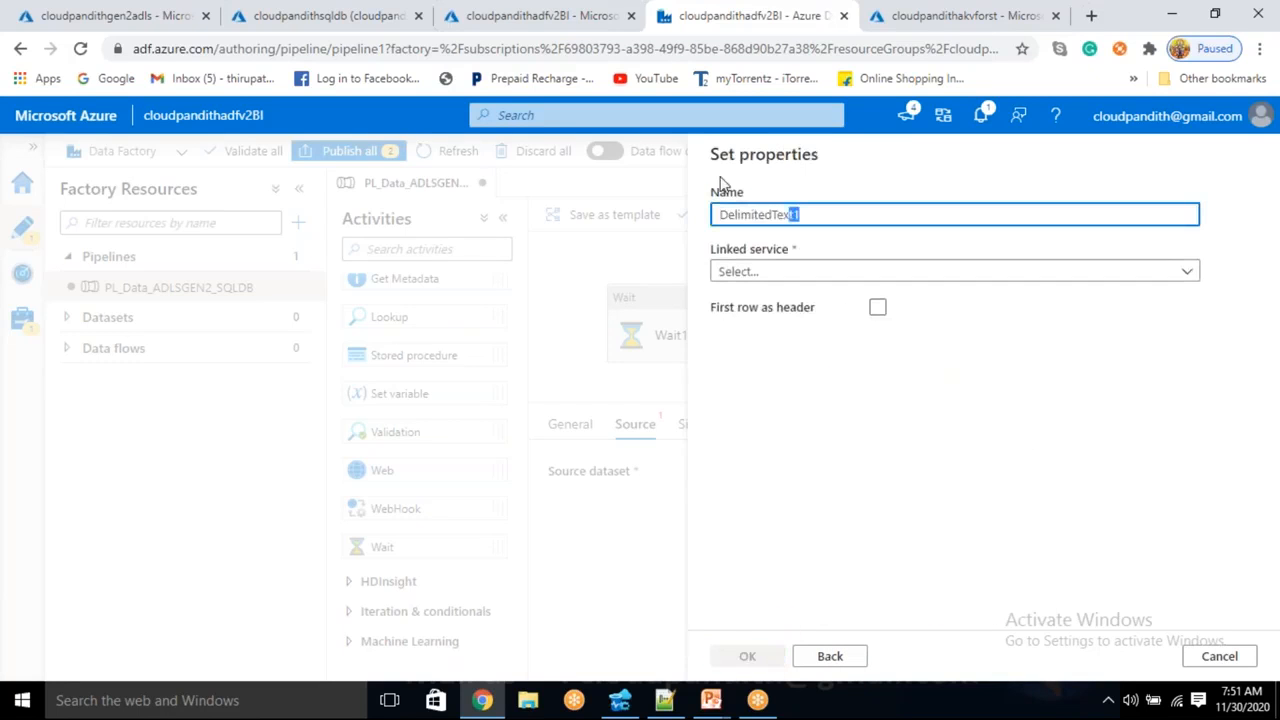
- Name the dataset DS_ADLS_Source on LS_ADLSGEN2, pointing at cloudpandith/csvdata/cust1.csv
{"action": "key", "text": "BackSpace"}
{"action": "type", "text": "DS_ADLS_Sourc"}
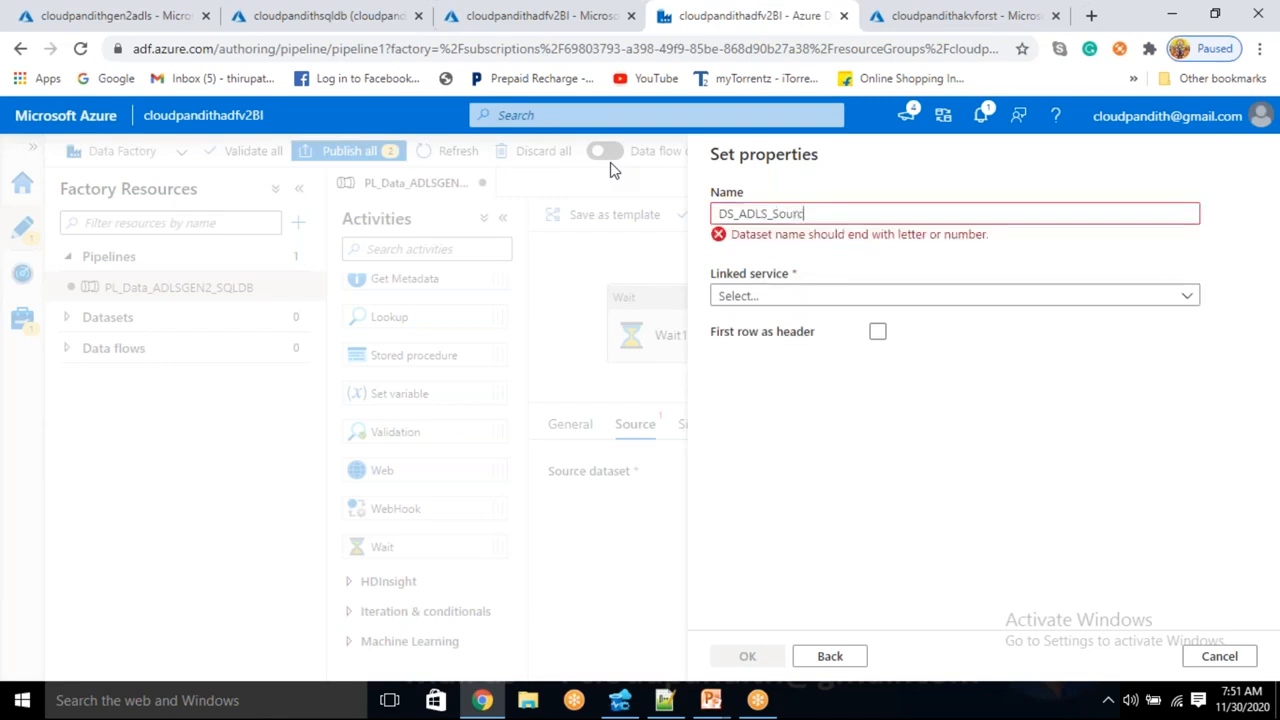
{"action": "type", "text": "e"}
{"action": "left_click", "coordinate": [746, 272]}
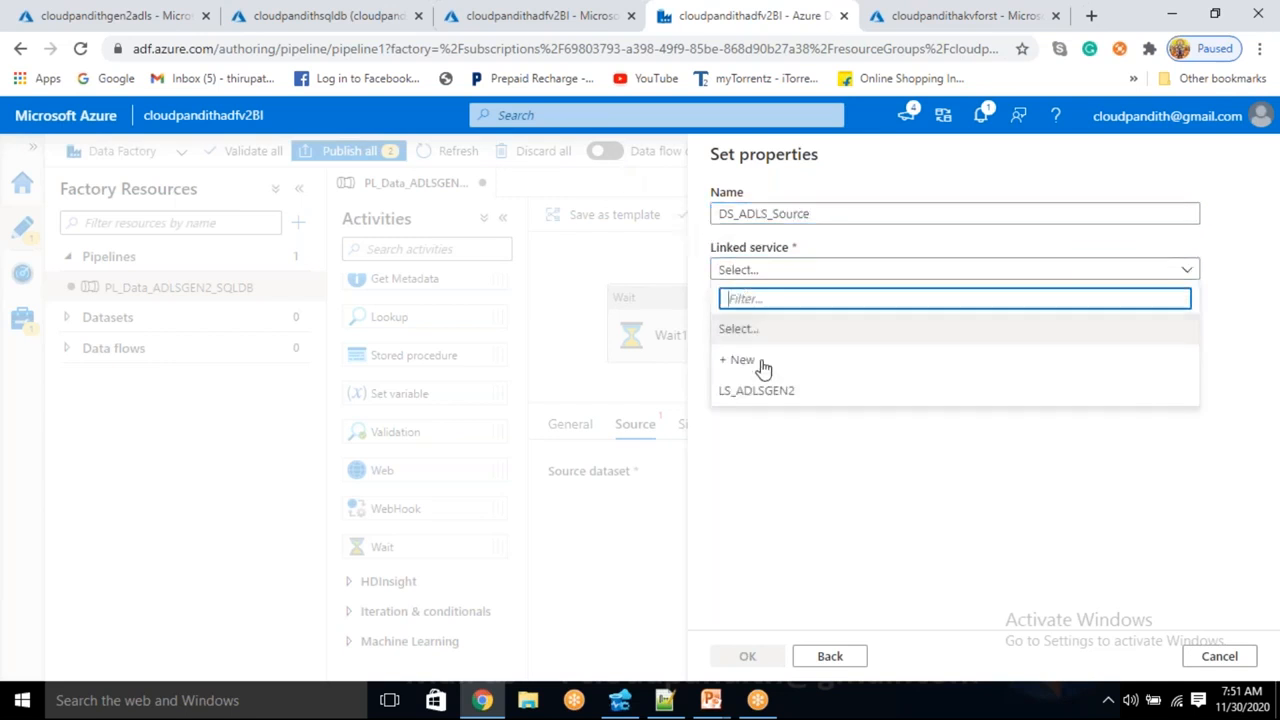
{"action": "left_click", "coordinate": [752, 391]}
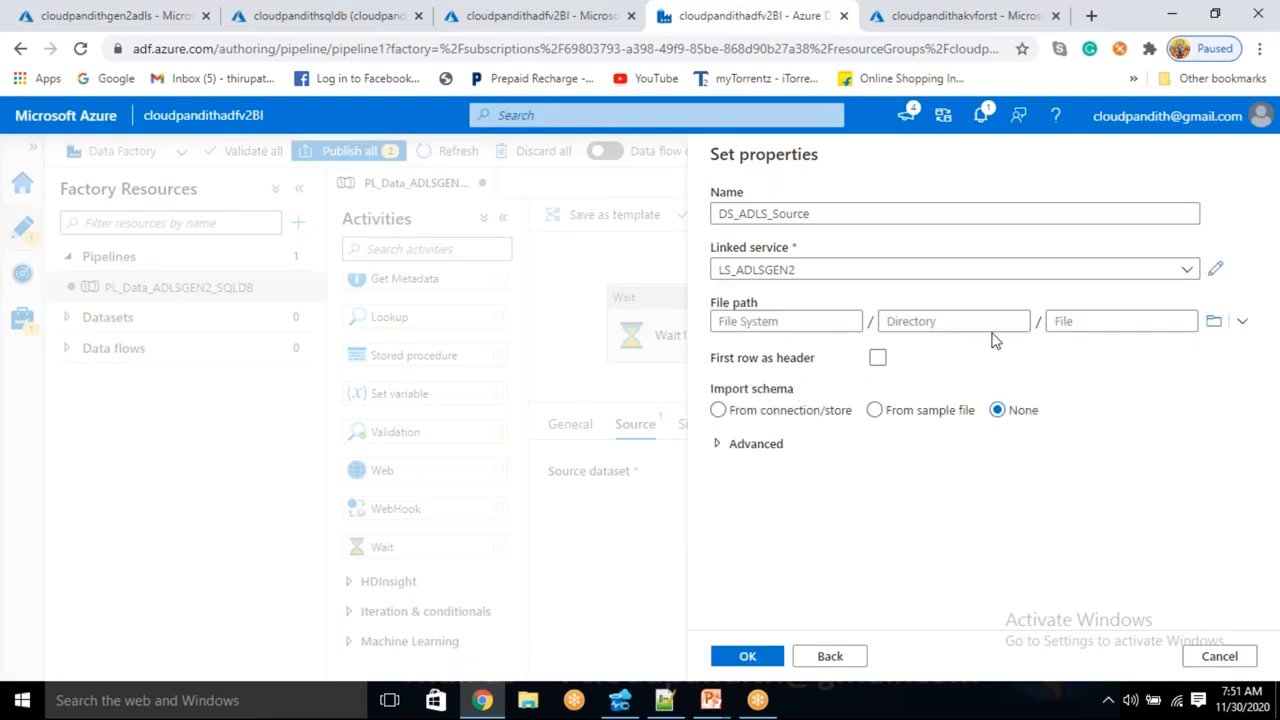
{"action": "left_click", "coordinate": [1213, 321]}
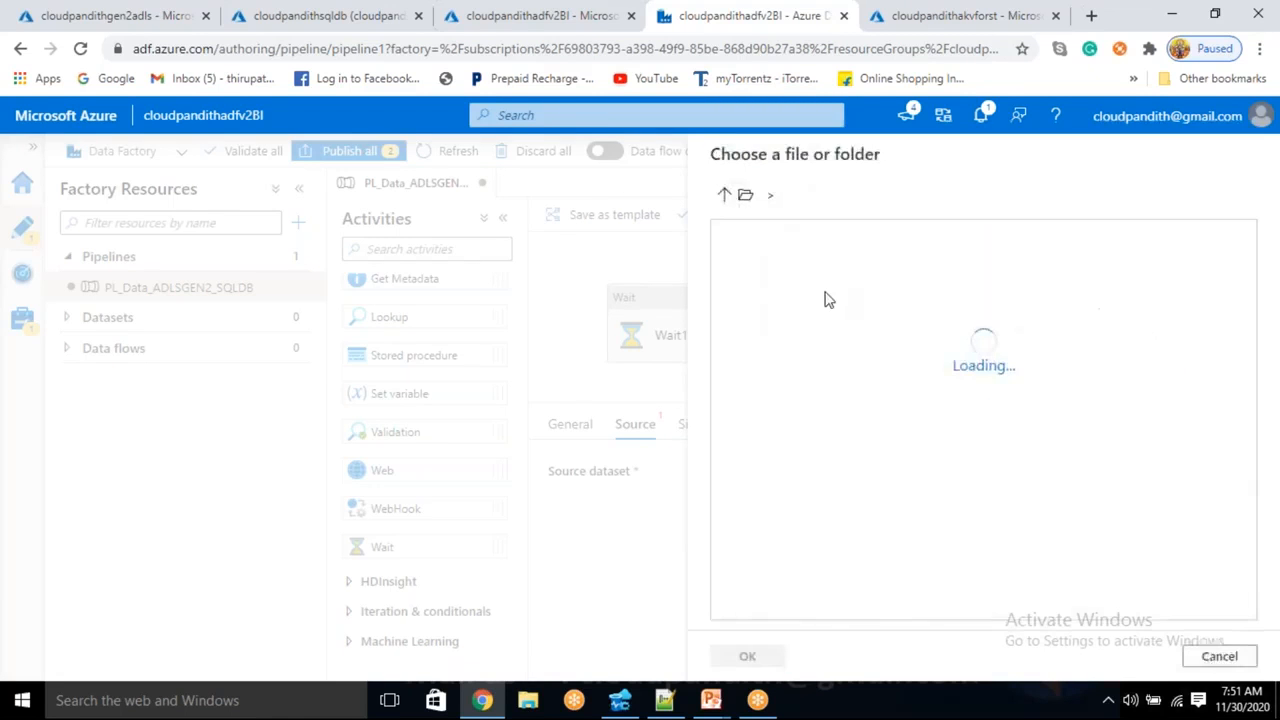
{"action": "double_click", "coordinate": [825, 279]}
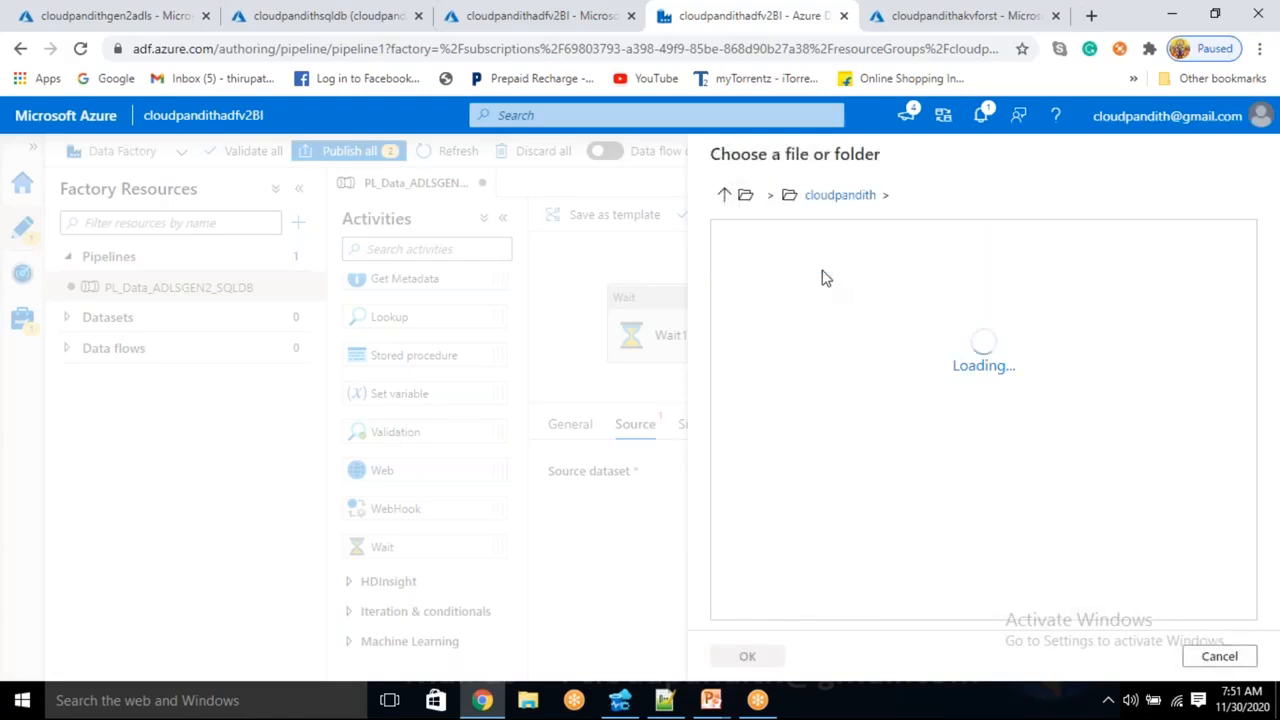
{"action": "double_click", "coordinate": [826, 271]}
{"action": "left_click", "coordinate": [820, 274]}
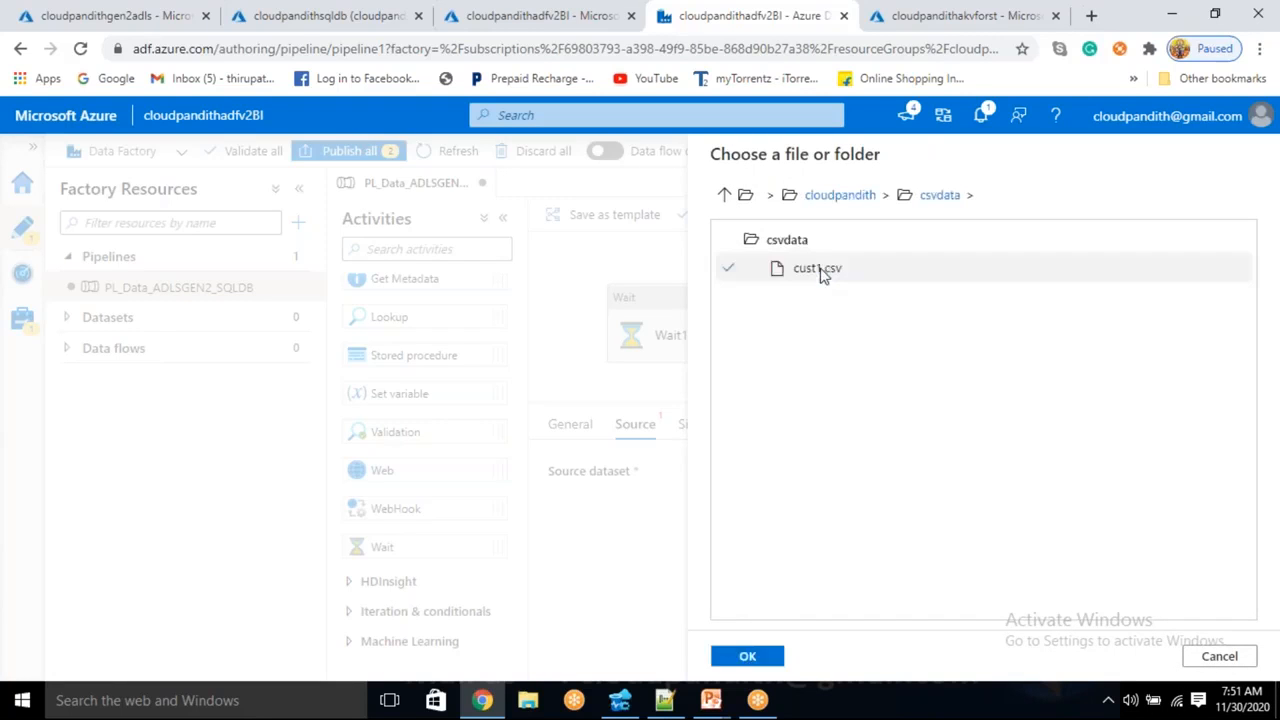
{"action": "left_click", "coordinate": [745, 652]}
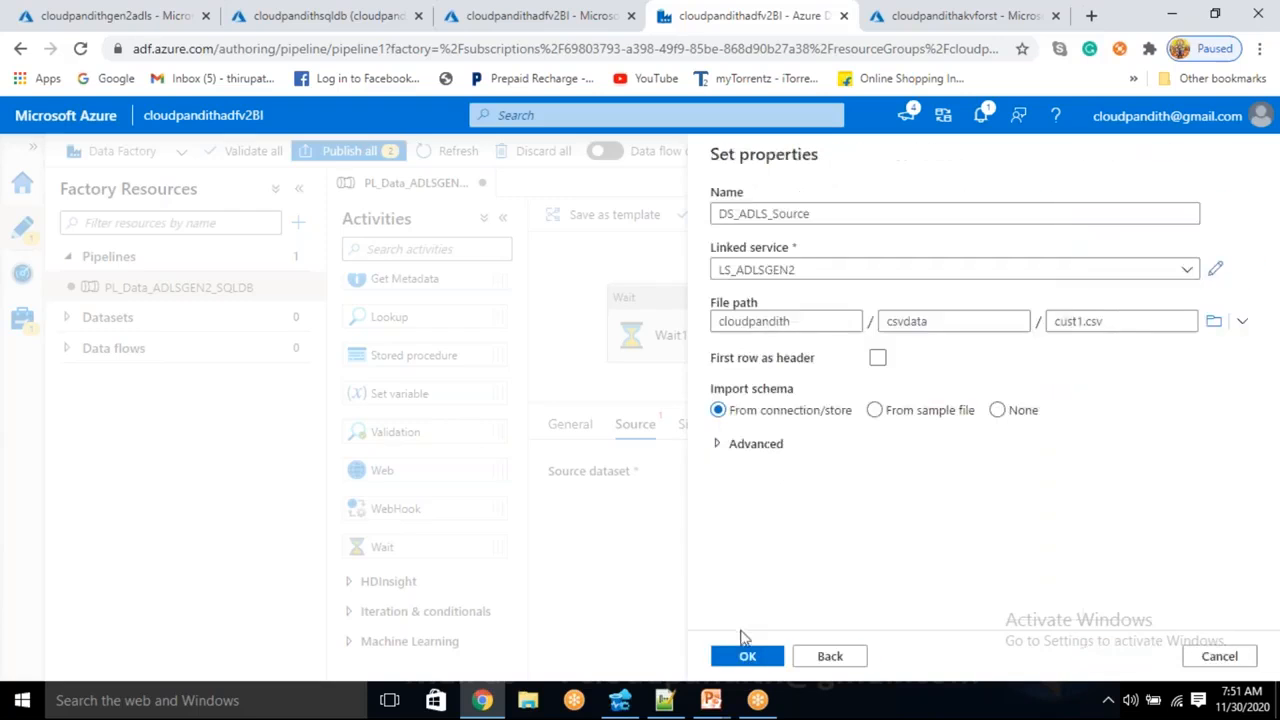
- Enable First row as header, import schema from connection, and create the dataset
{"action": "left_click", "coordinate": [880, 360]}
{"action": "left_click", "coordinate": [997, 410]}
{"action": "left_click", "coordinate": [752, 410]}
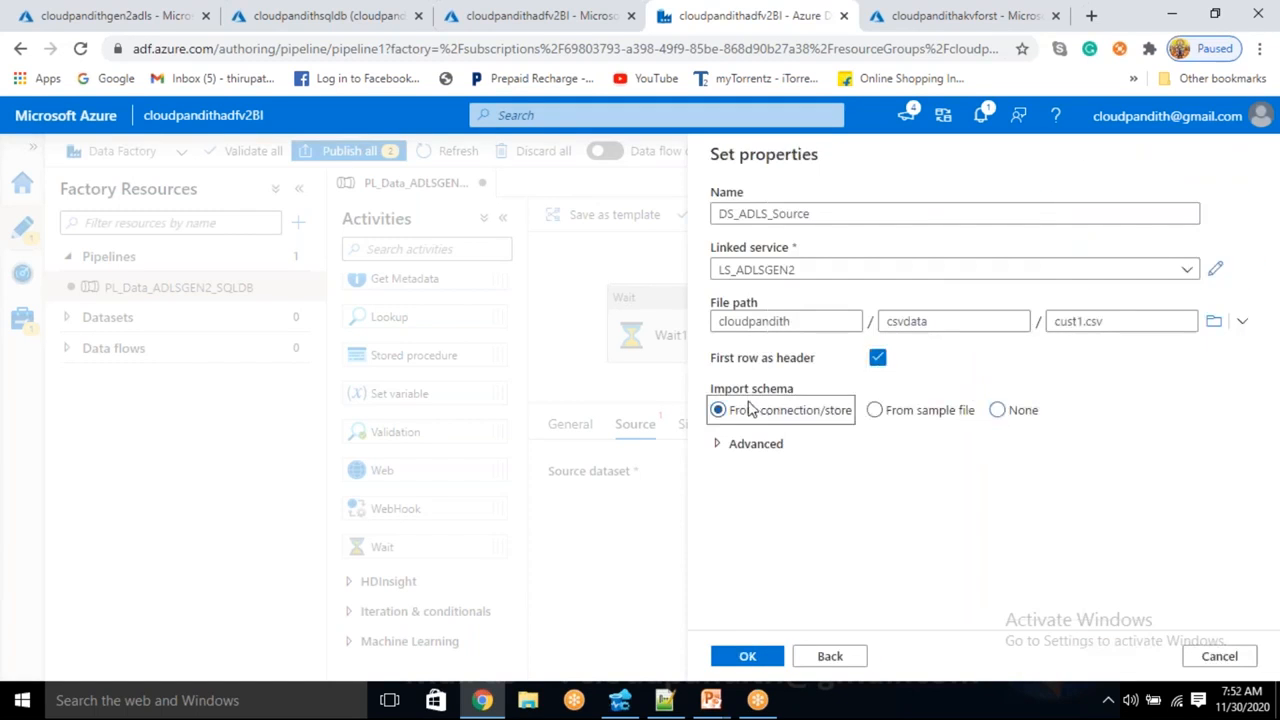
{"action": "left_click", "coordinate": [749, 655]}
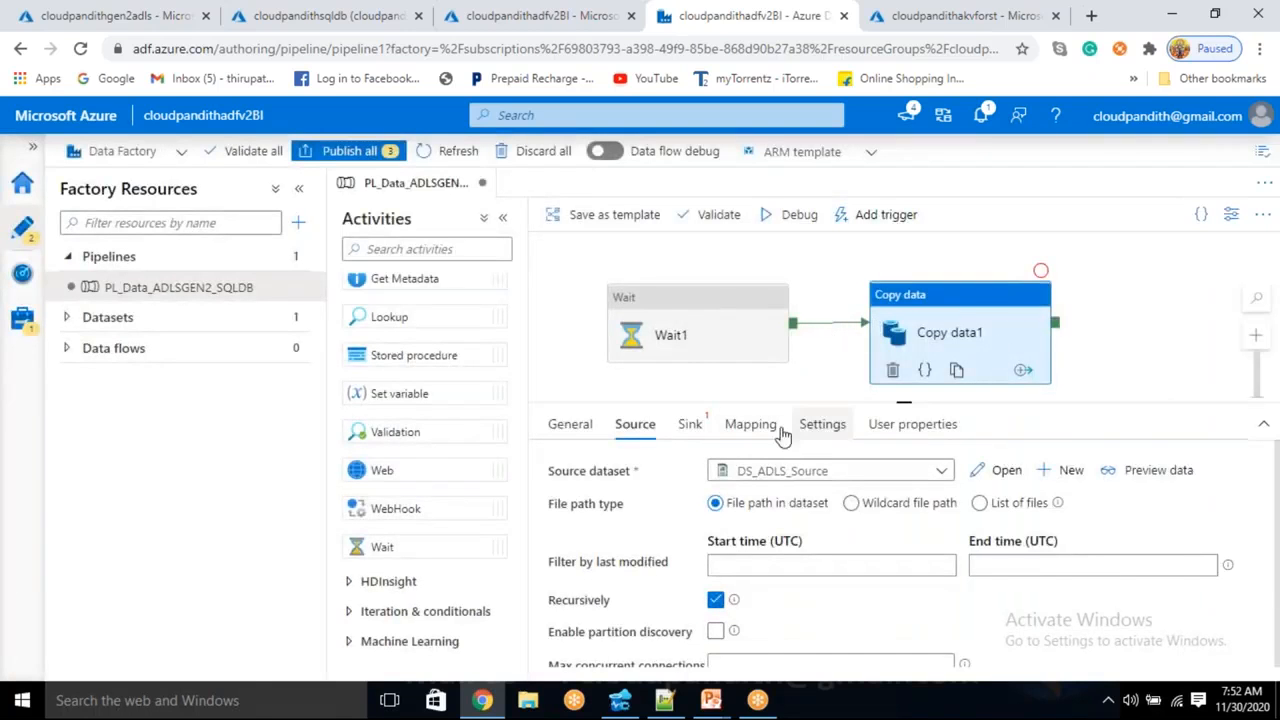
{"action": "left_click", "coordinate": [689, 424]}
- Start a new Azure SQL Database dataset for the Copy data sink
{"action": "left_click", "coordinate": [1003, 470]}
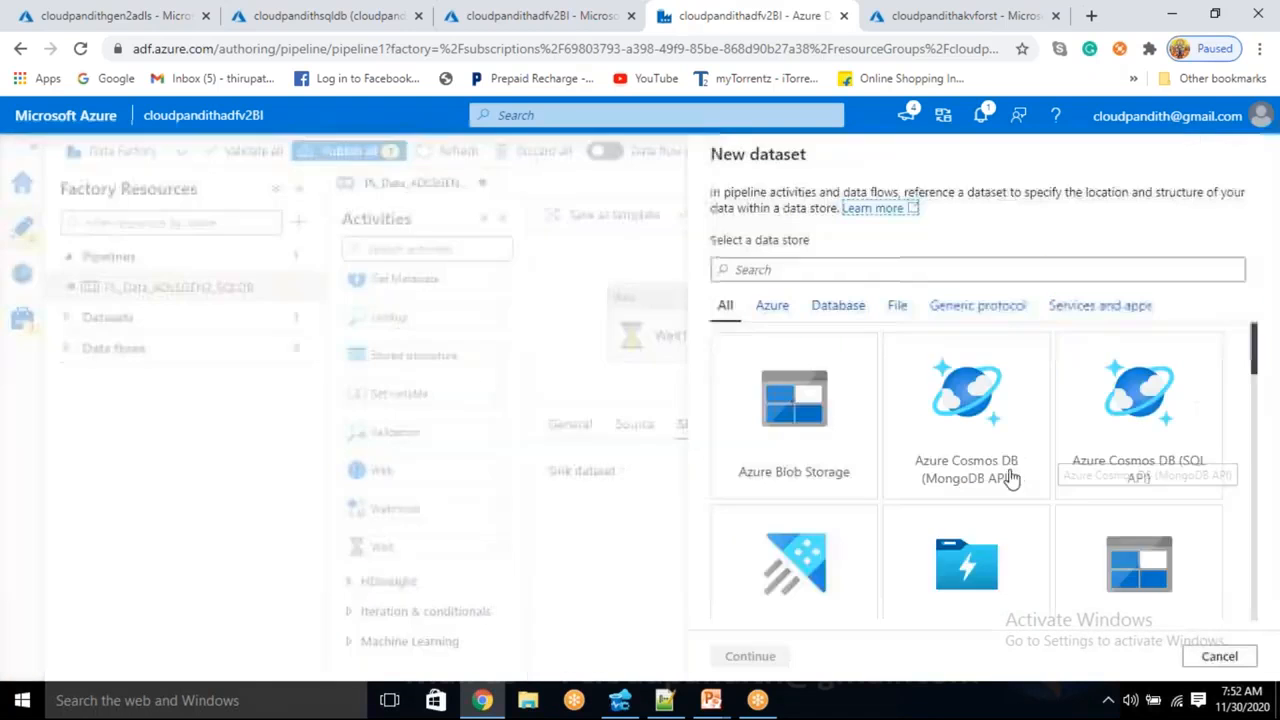
{"action": "type", "text": "sql da"}
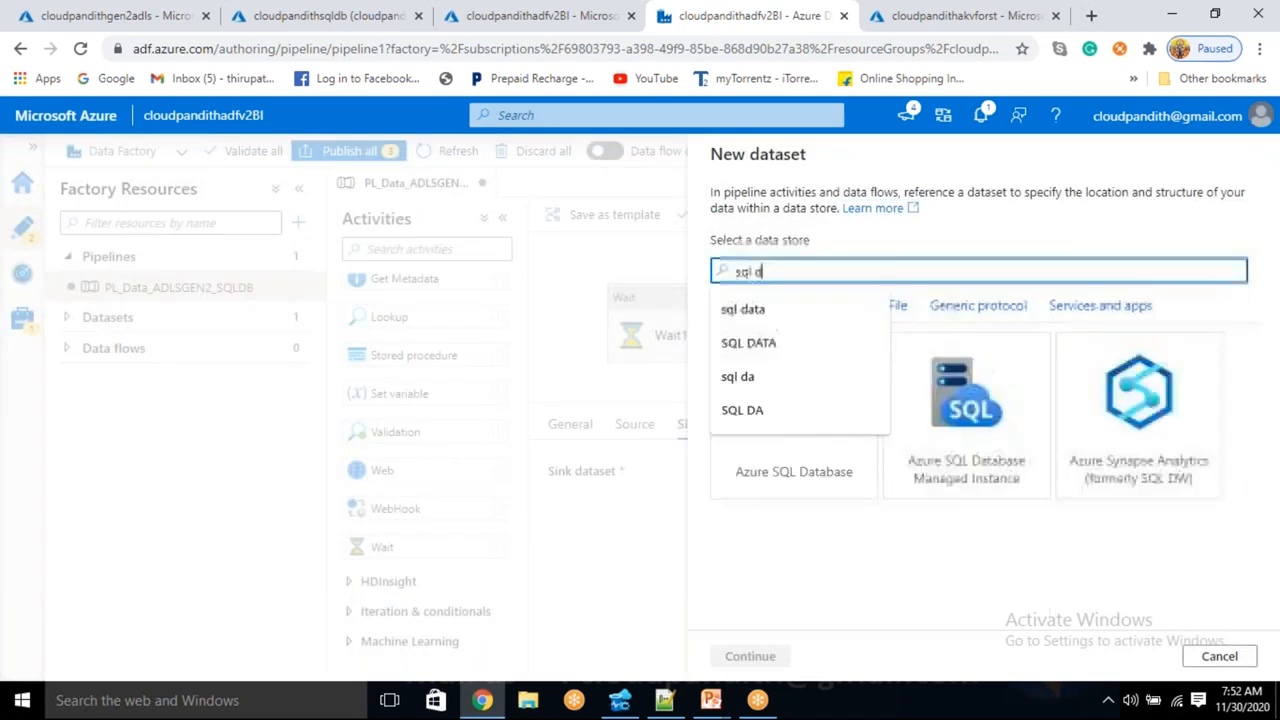
{"action": "left_click", "coordinate": [771, 490]}
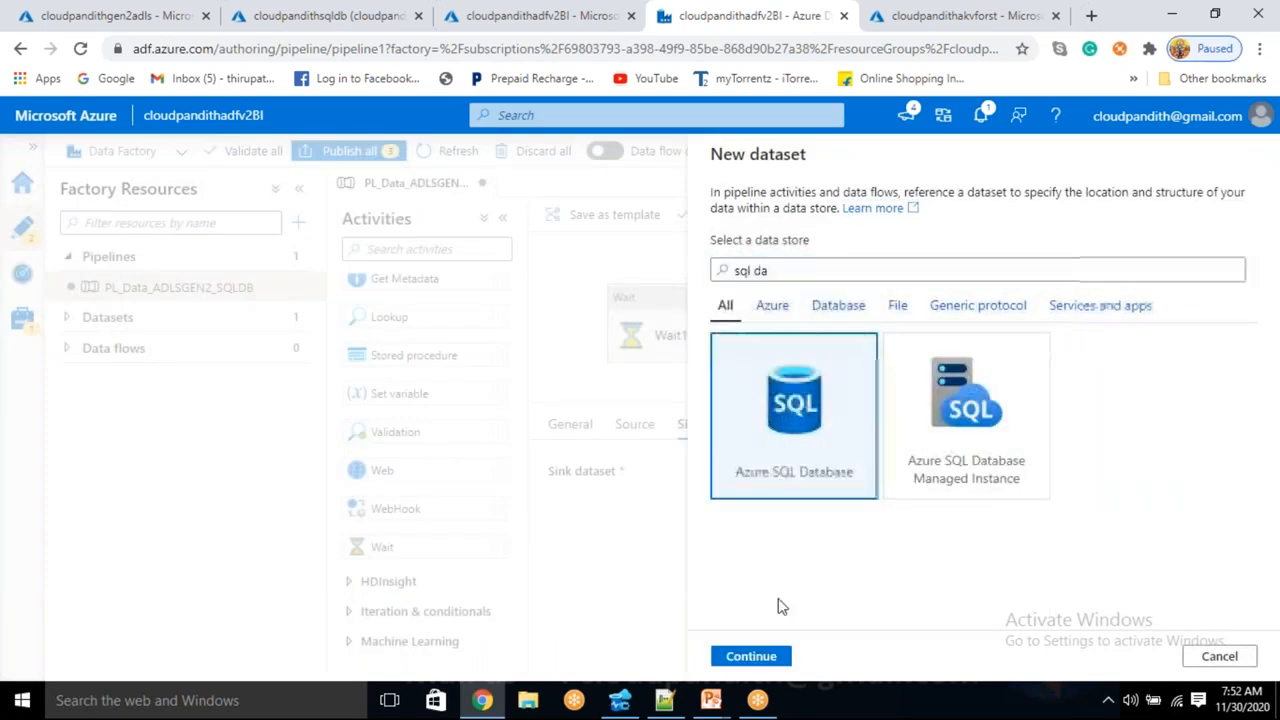
{"action": "left_click", "coordinate": [758, 656]}
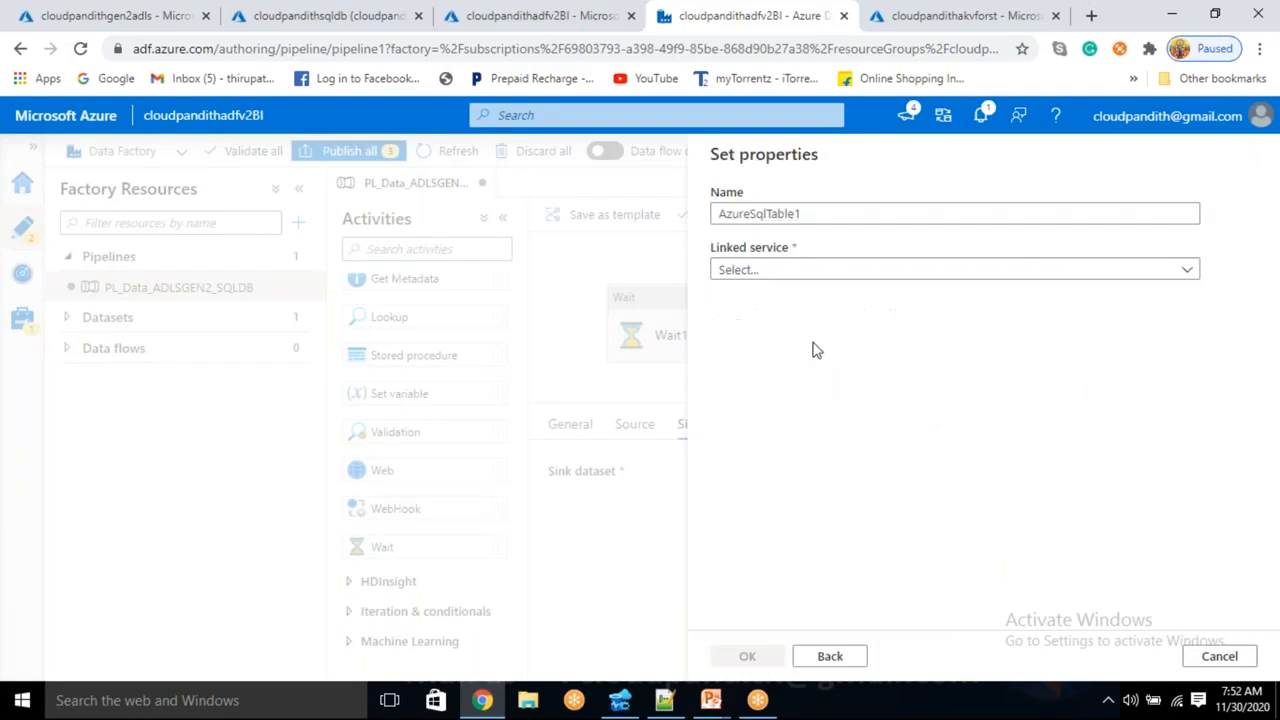
- Name the dataset DS_ASDB_Sink and select linked service LS_ASDB
{"action": "left_click", "coordinate": [771, 270]}
{"action": "left_click", "coordinate": [806, 214]}
{"action": "key", "text": "ctrl+a"}
{"action": "key", "text": "BackSpace"}
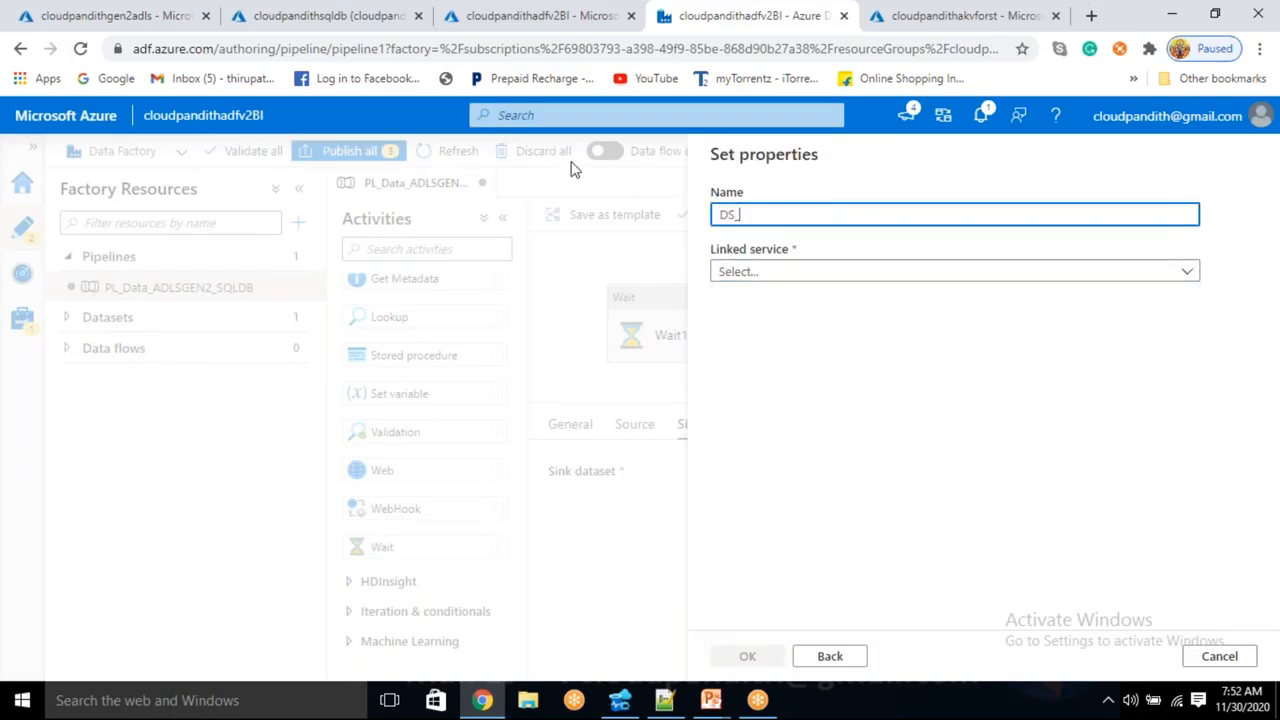
{"action": "type", "text": "DS_ASDB_Sink"}
{"action": "left_click", "coordinate": [797, 276]}
{"action": "left_click", "coordinate": [757, 395]}
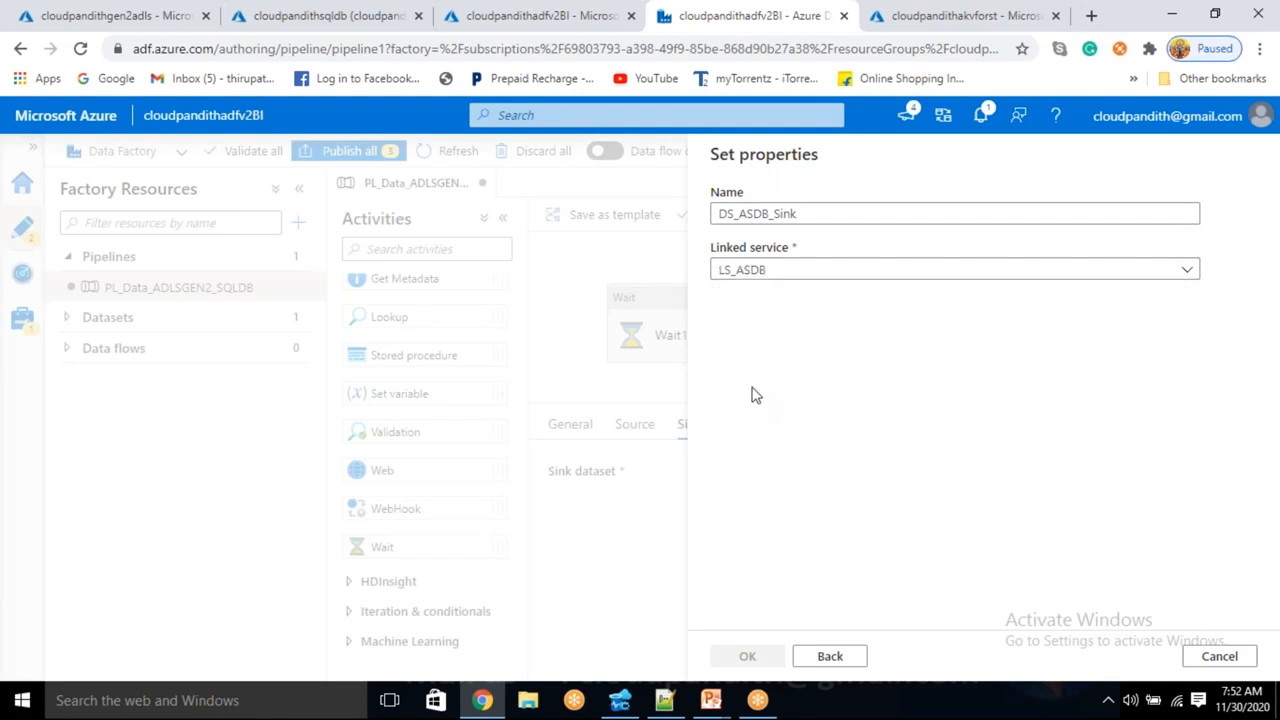
- Enter table dbo.cust manually, set Import schema to None, and create the dataset
{"action": "left_click", "coordinate": [793, 326]}
{"action": "left_click", "coordinate": [794, 336]}
{"action": "left_click", "coordinate": [794, 336]}
{"action": "double_click", "coordinate": [794, 336]}
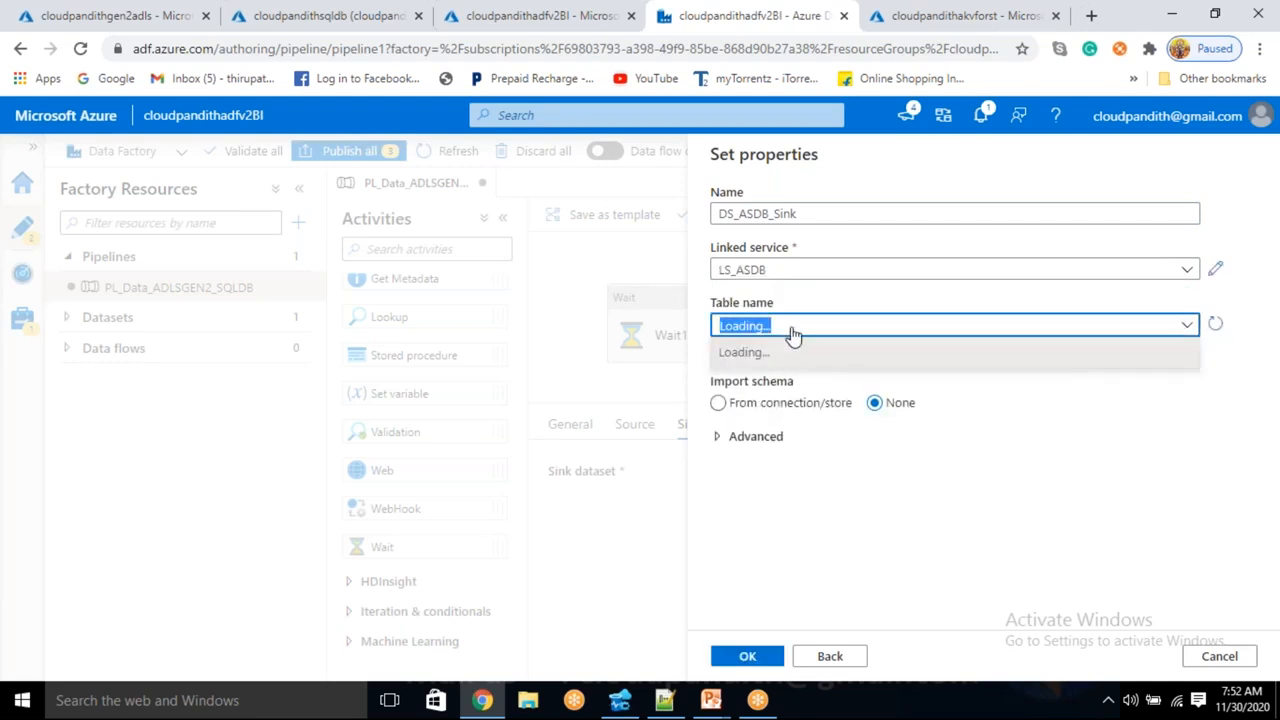
{"action": "left_click", "coordinate": [718, 350]}
{"action": "type", "text": "dbo"}
{"action": "key", "text": "Tab"}
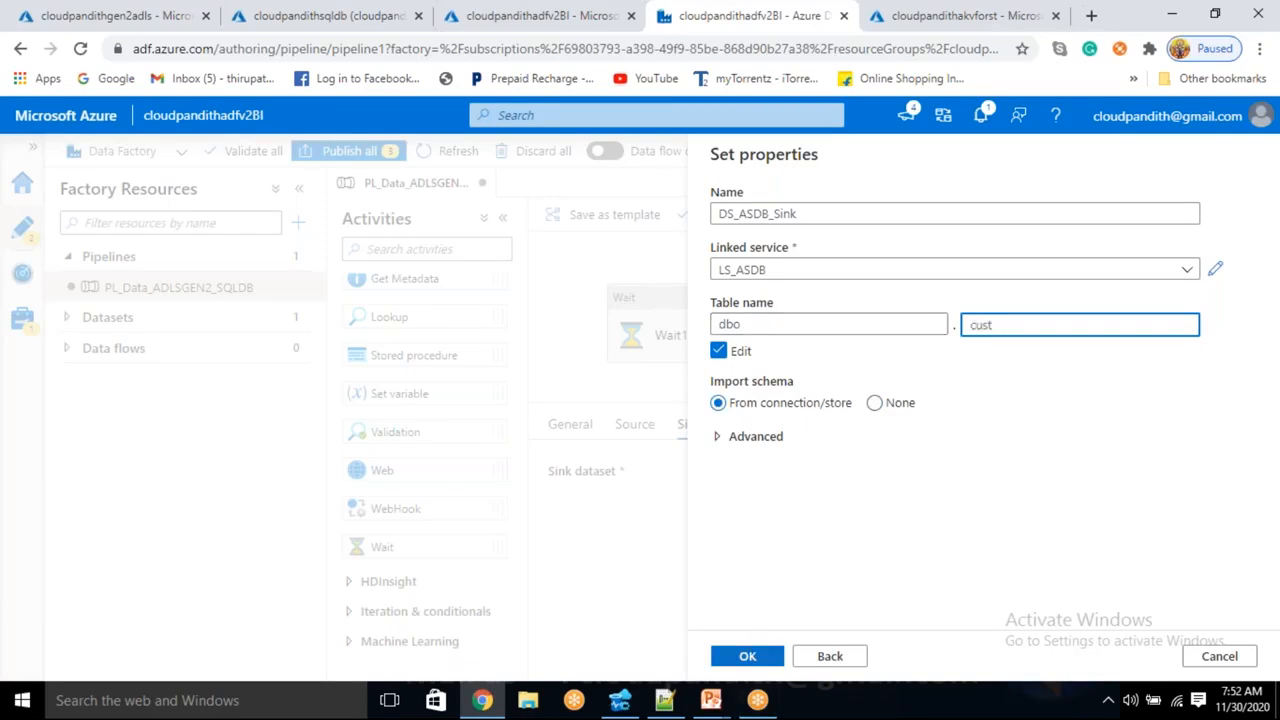
{"action": "key", "text": "Return"}
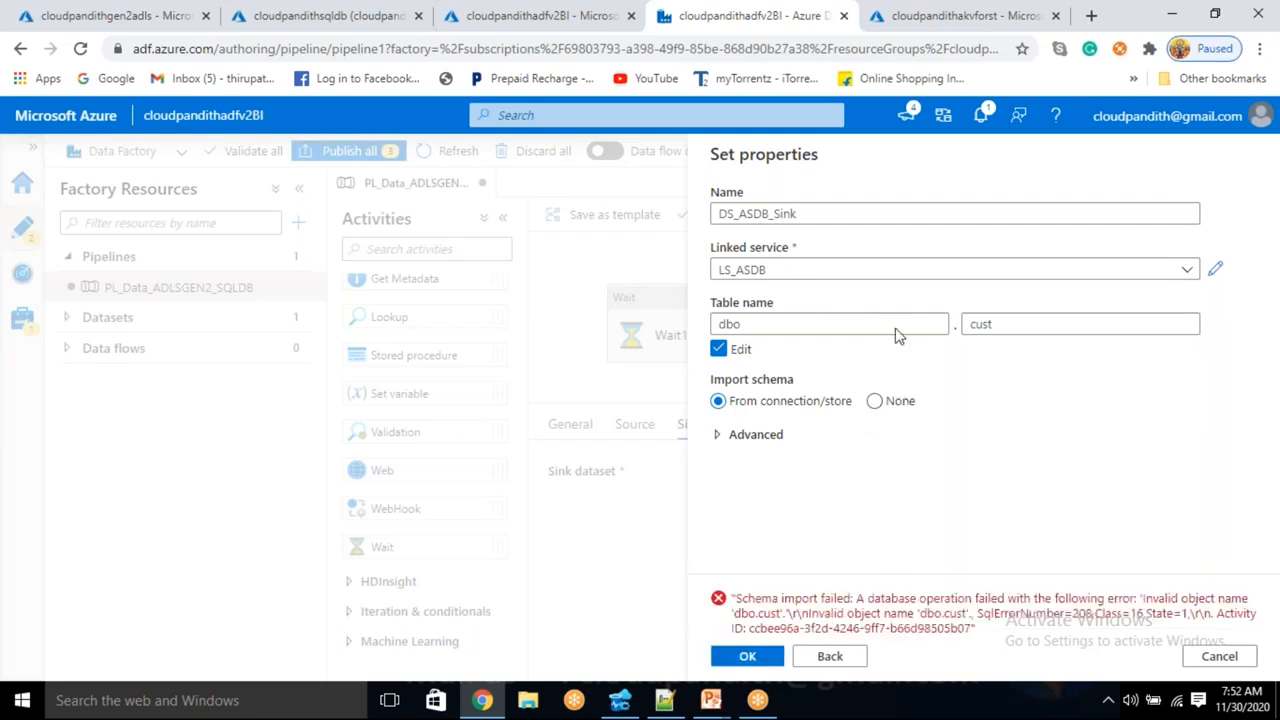
{"action": "left_click", "coordinate": [880, 402]}
{"action": "left_click", "coordinate": [757, 658]}
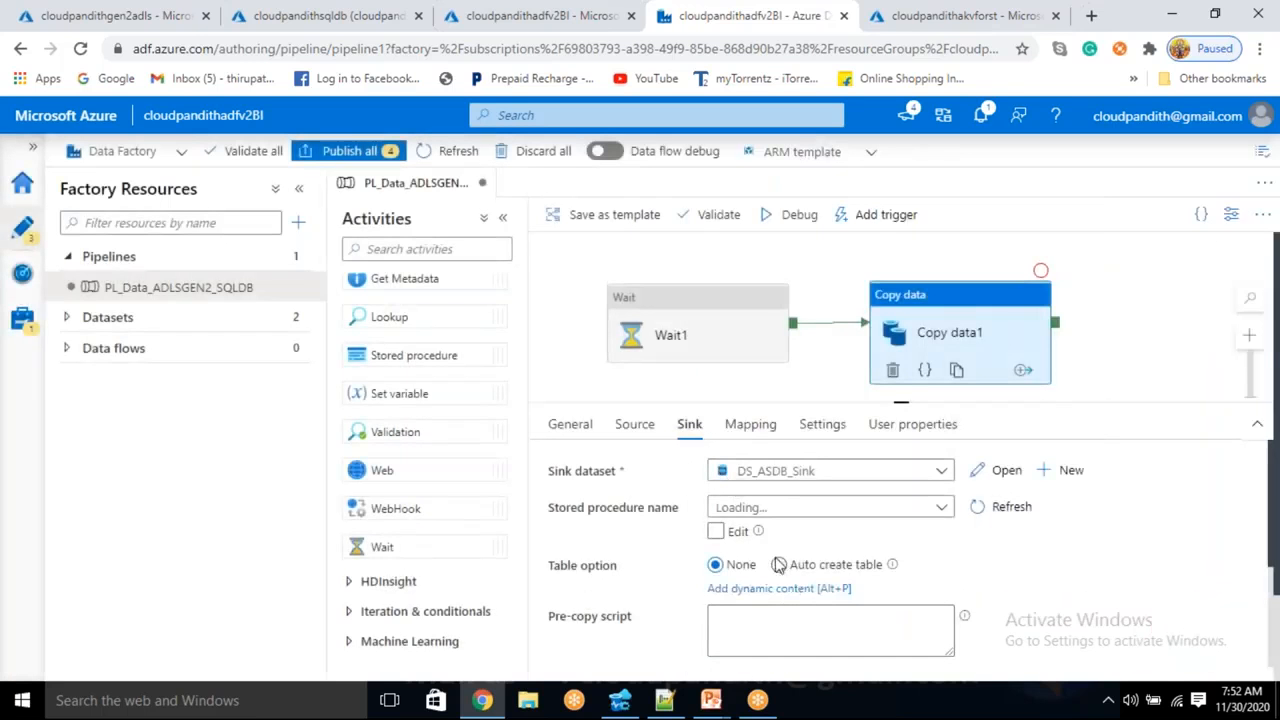
- Enable Auto create table on the sink and preview cust1.csv's five player rows in the source
{"action": "left_click", "coordinate": [781, 566]}
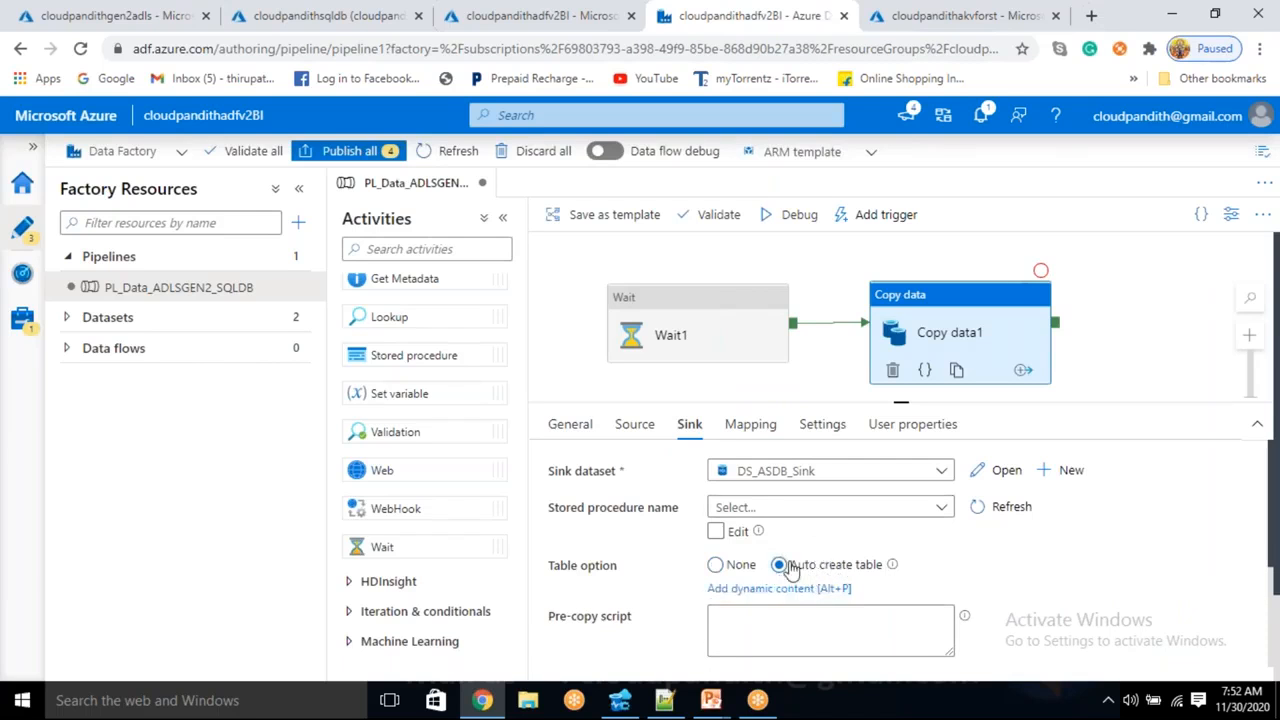
{"action": "left_click", "coordinate": [626, 426]}
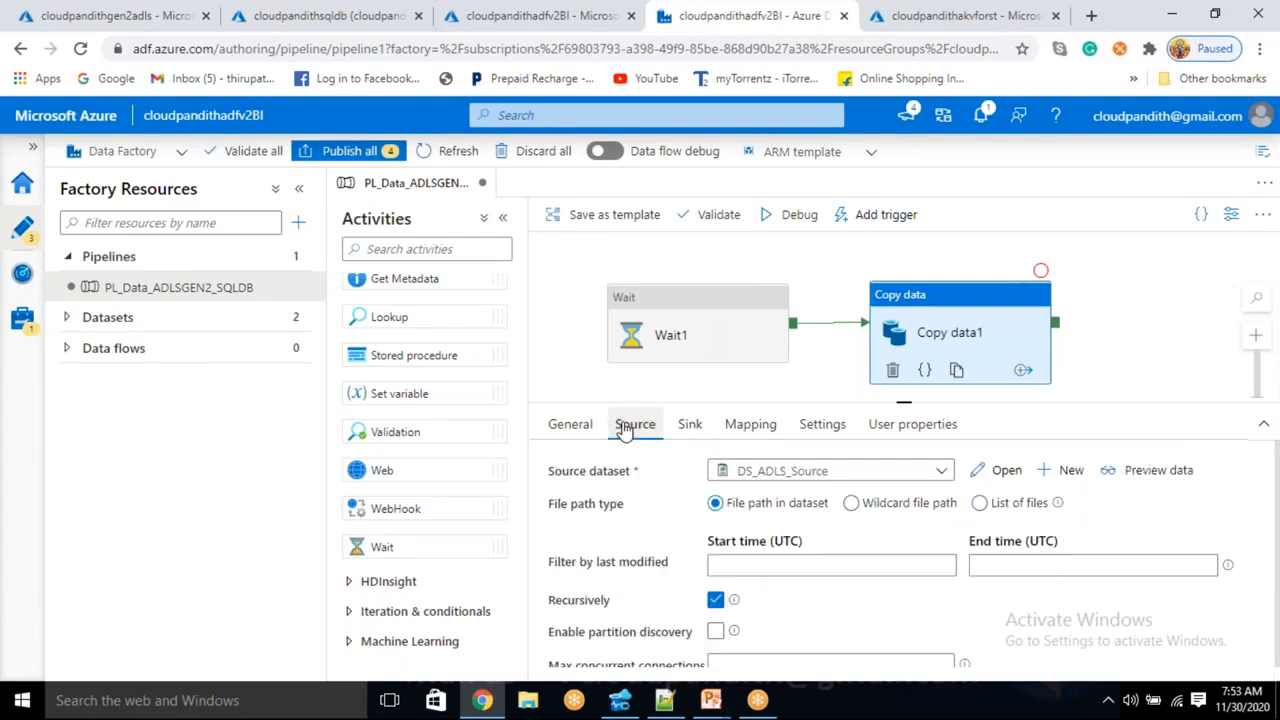
{"action": "left_click", "coordinate": [1146, 472]}
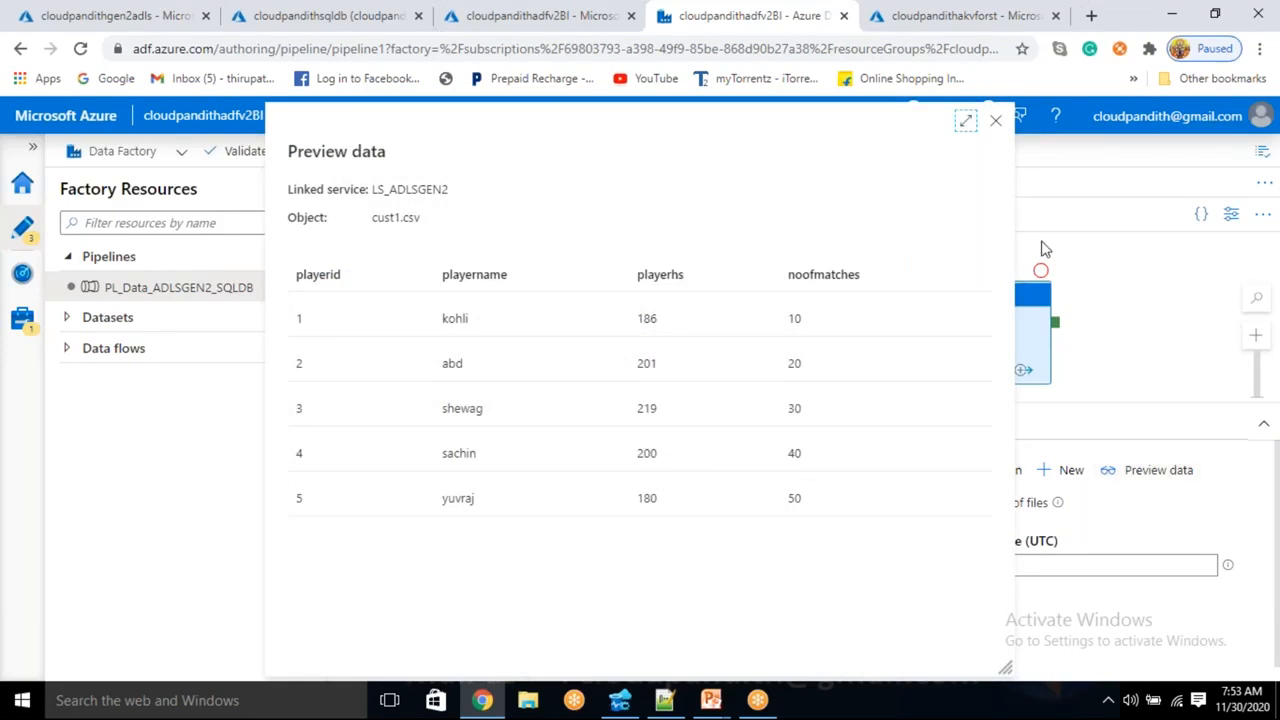
{"action": "left_click", "coordinate": [995, 120]}
{"action": "scroll", "coordinate": [860, 600], "scroll_direction": "down", "scroll_amount": 3}
{"action": "left_click", "coordinate": [755, 632]}
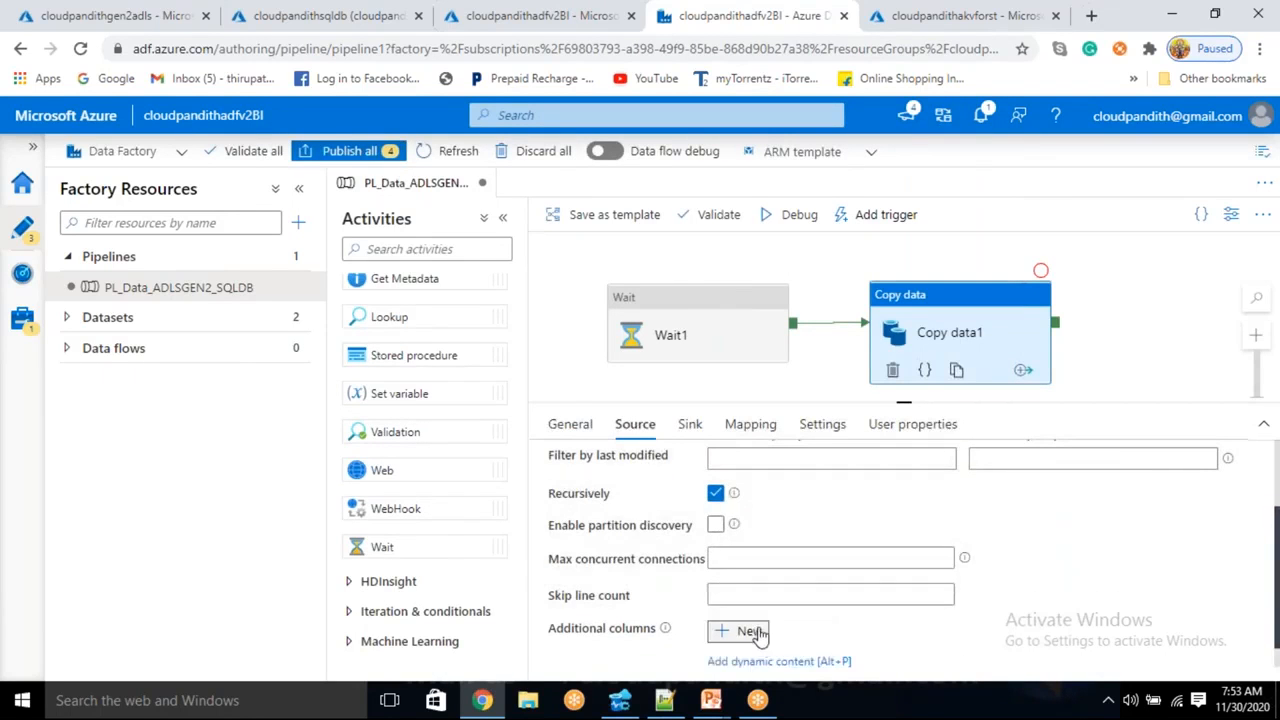
- Add the Load_date additional column with a dynamic expression starting from utcnow()
{"action": "left_click", "coordinate": [779, 600]}
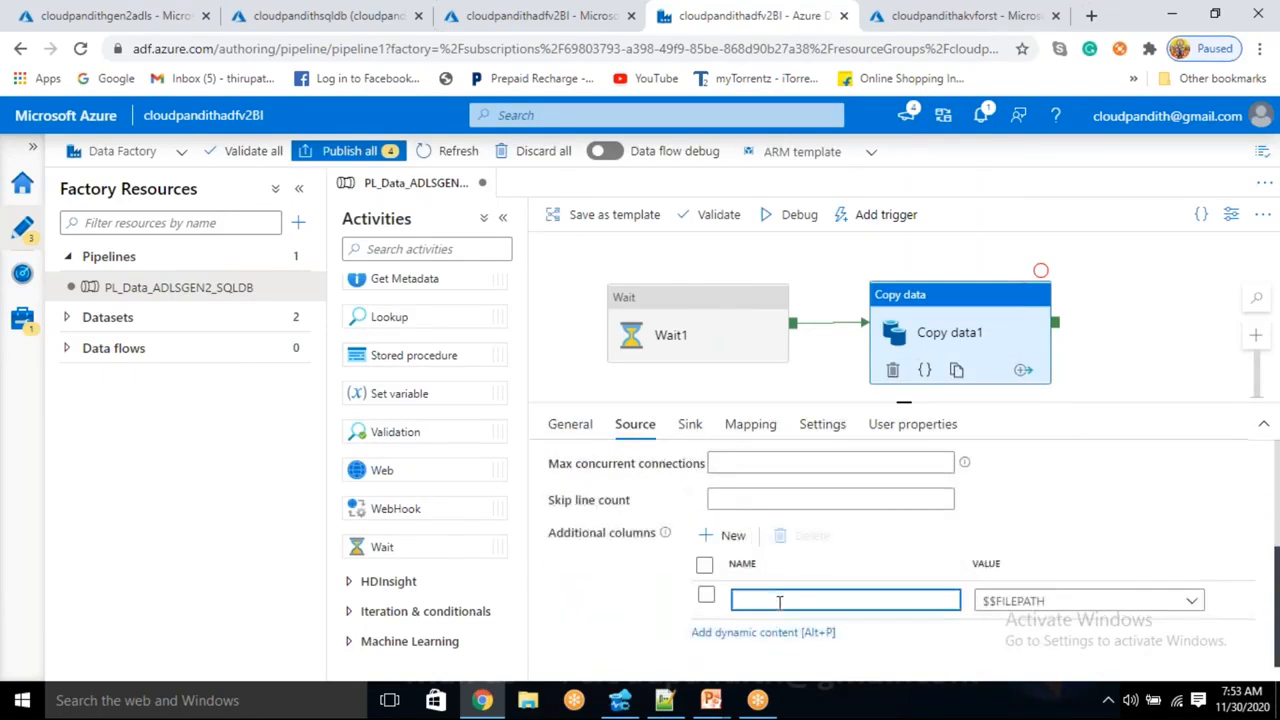
{"action": "type", "text": "Load_date"}
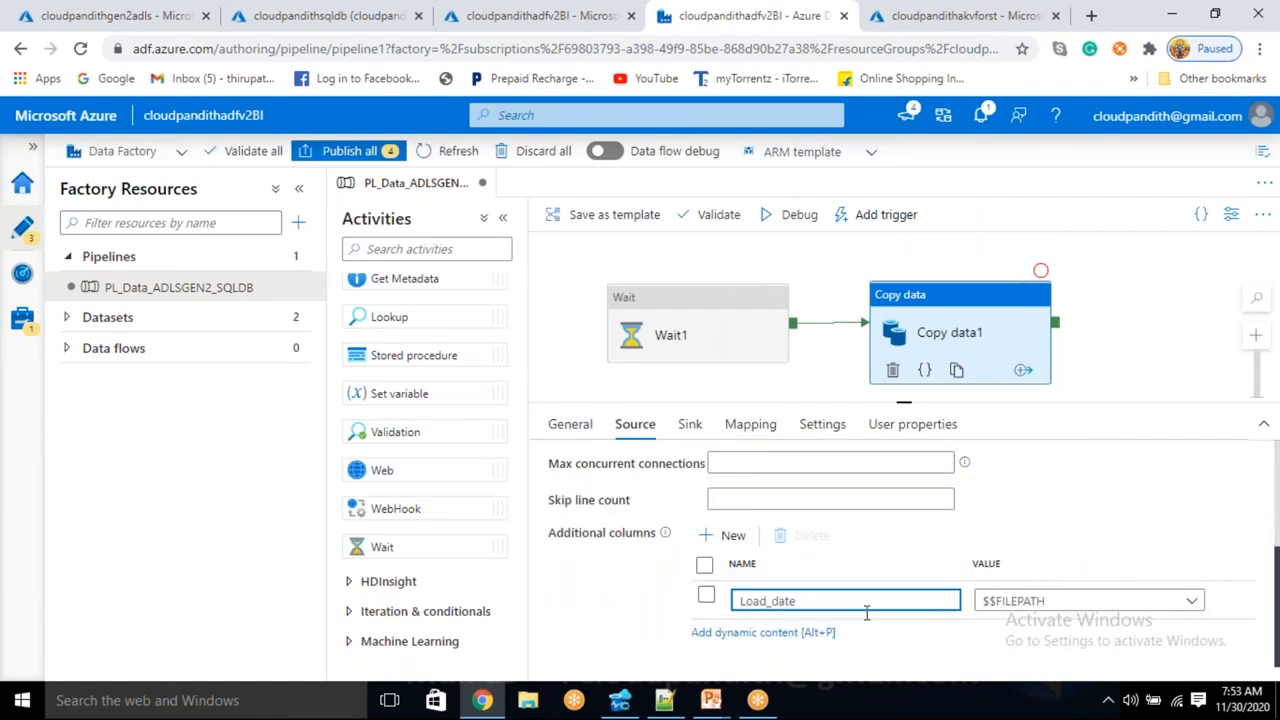
{"action": "left_click", "coordinate": [1006, 610]}
{"action": "left_click", "coordinate": [1012, 639]}
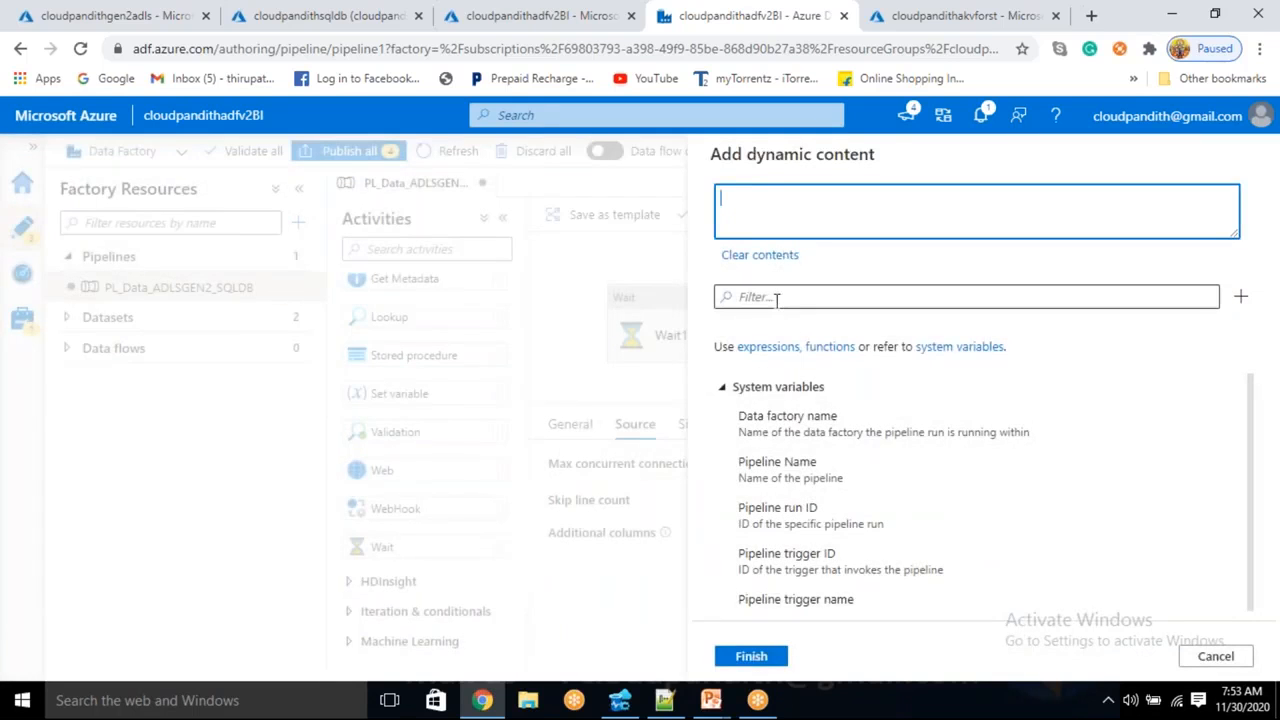
{"action": "left_click", "coordinate": [776, 298]}
{"action": "type", "text": "utc"}
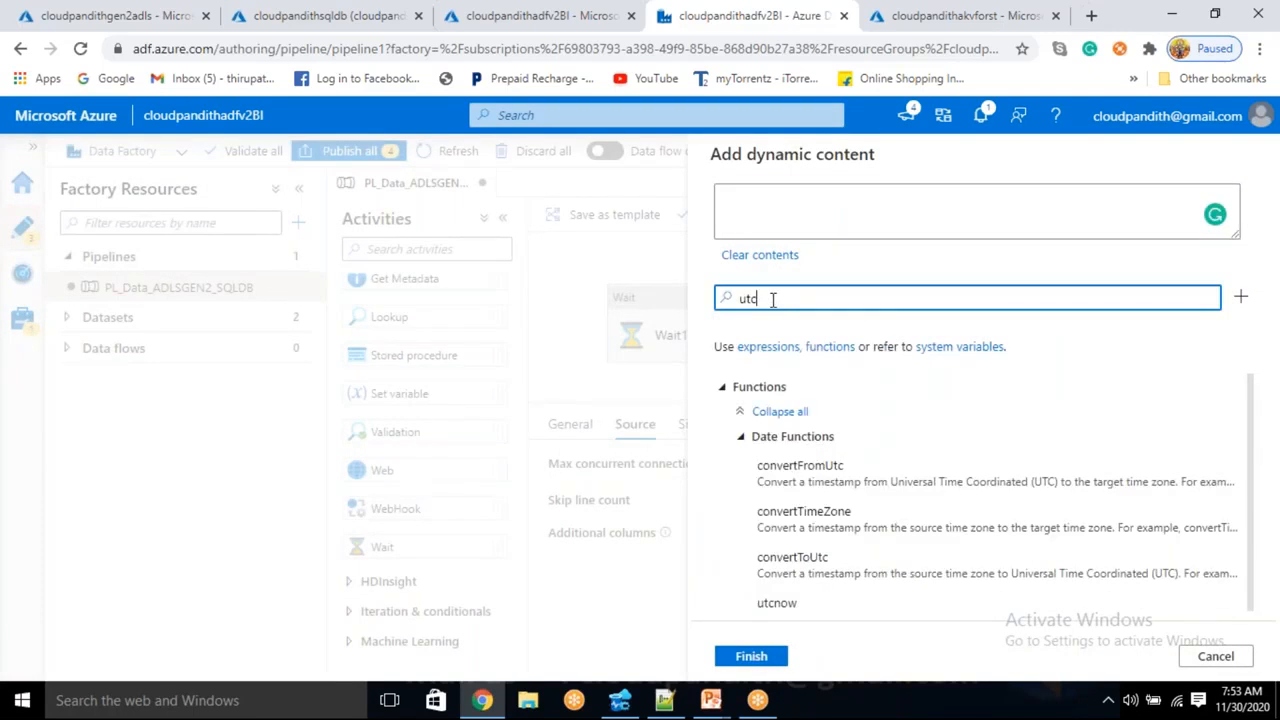
{"action": "left_click", "coordinate": [776, 603]}
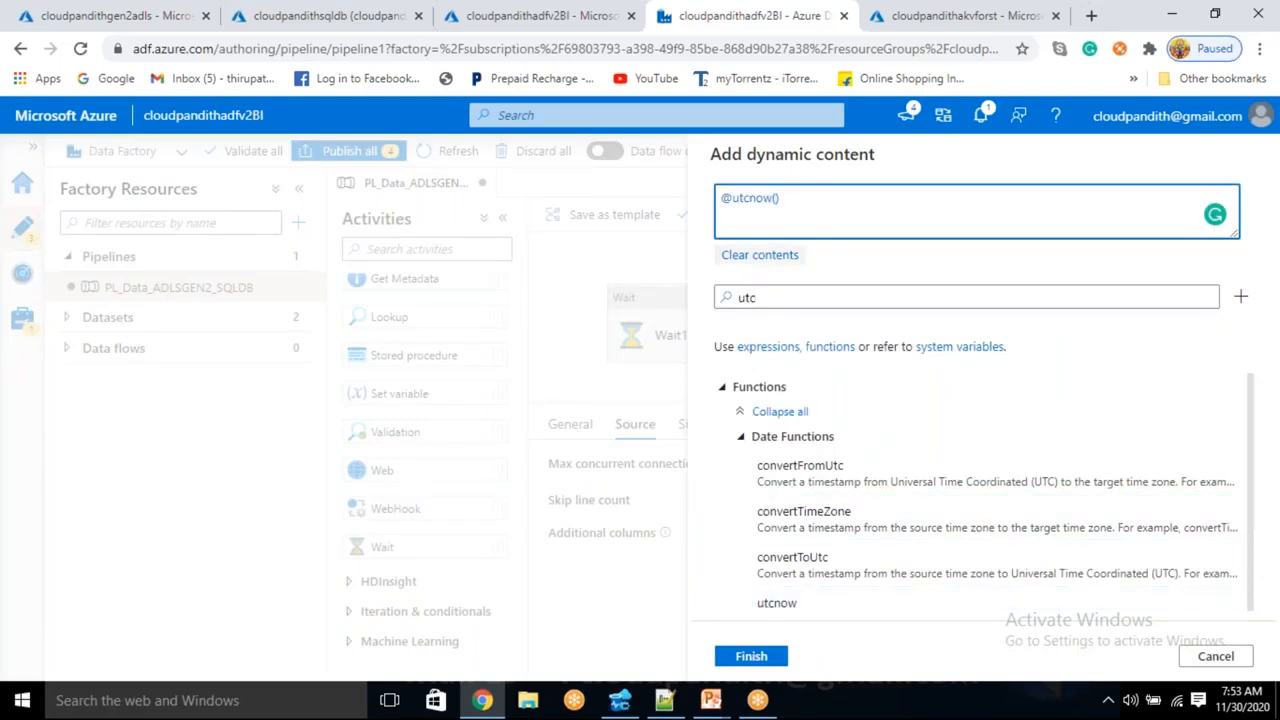
- Insert the convertTimeZone function into the Load_date expression
{"action": "left_click_drag", "start_coordinate": [754, 190], "coordinate": [738, 186]}
{"action": "left_click_drag", "start_coordinate": [762, 297], "coordinate": [658, 289]}
{"action": "key", "text": "BackSpace"}
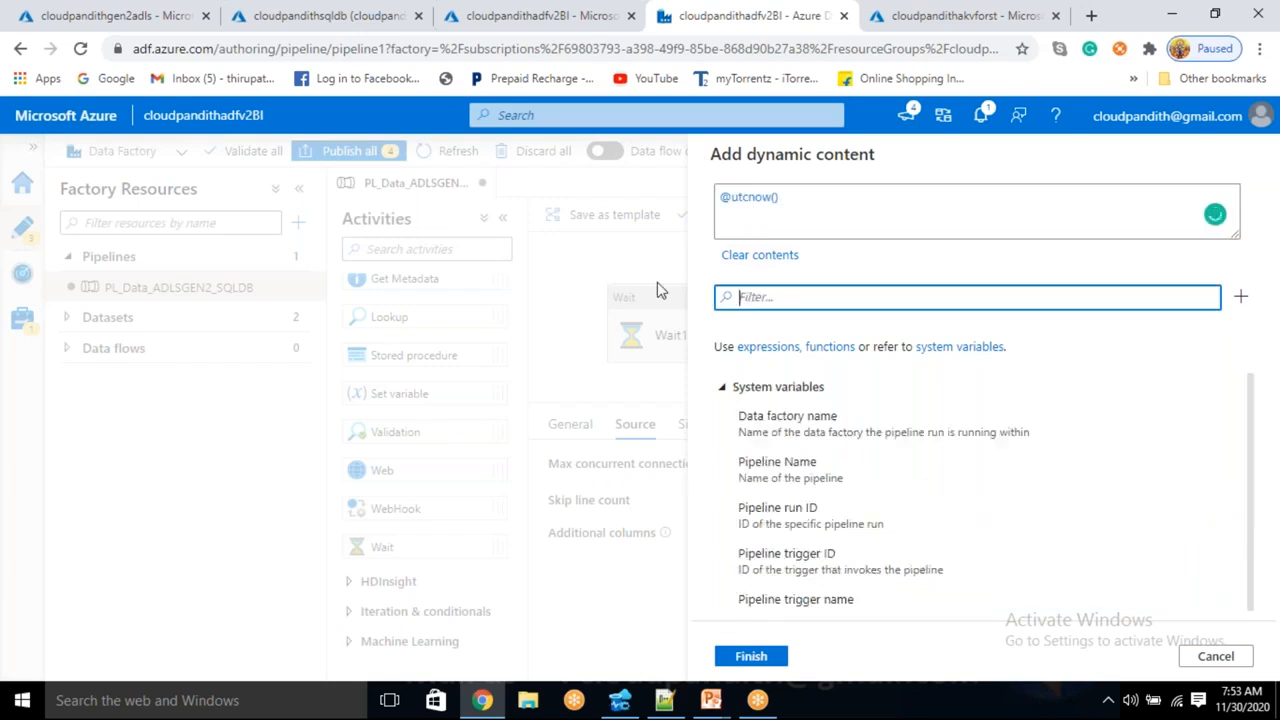
{"action": "type", "text": "convert"}
{"action": "key", "text": "BackSpace"}
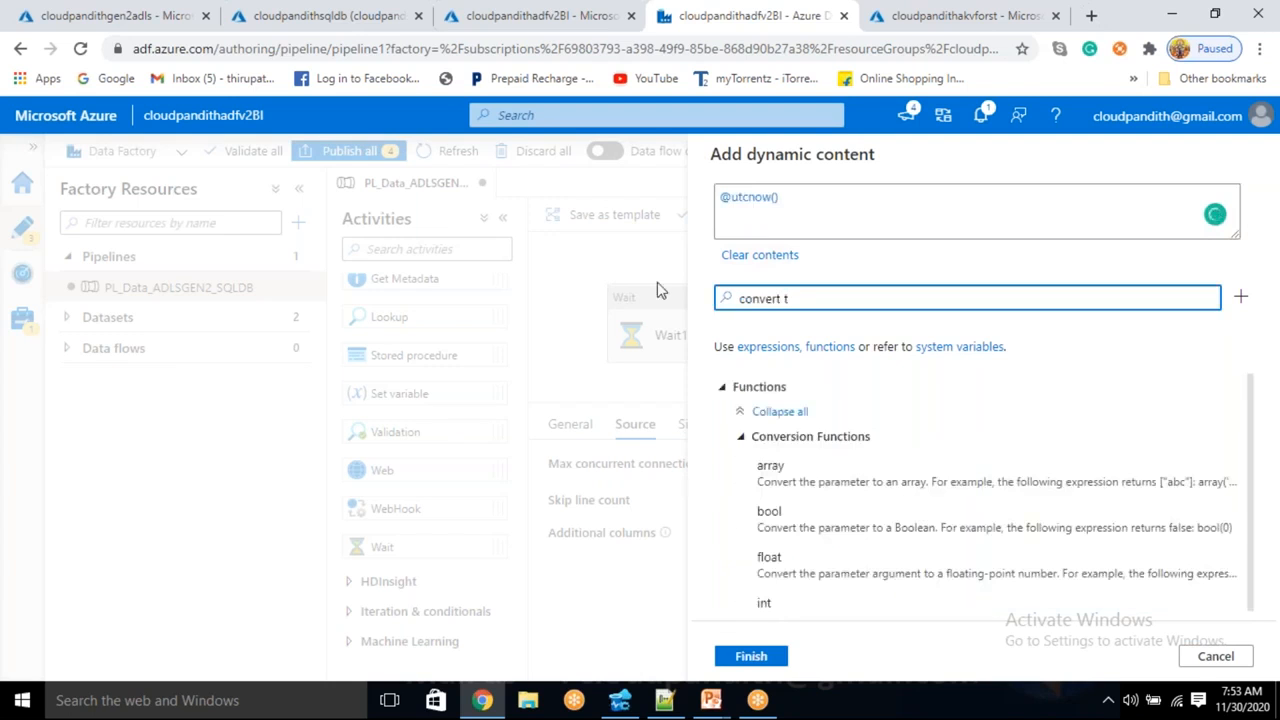
{"action": "key", "text": "BackSpace"}
{"action": "key", "text": "BackSpace"}
{"action": "key", "text": "BackSpace"}
{"action": "key", "text": "BackSpace"}
{"action": "key", "text": "BackSpace"}
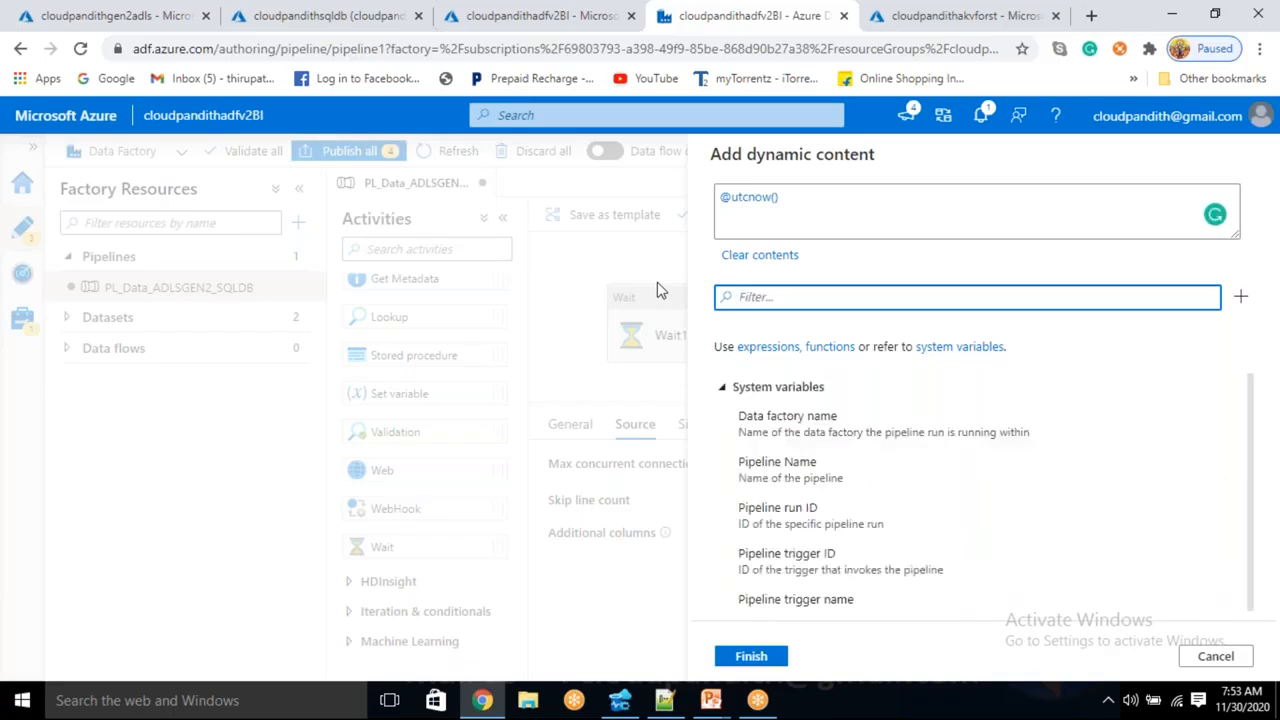
{"action": "type", "text": "date"}
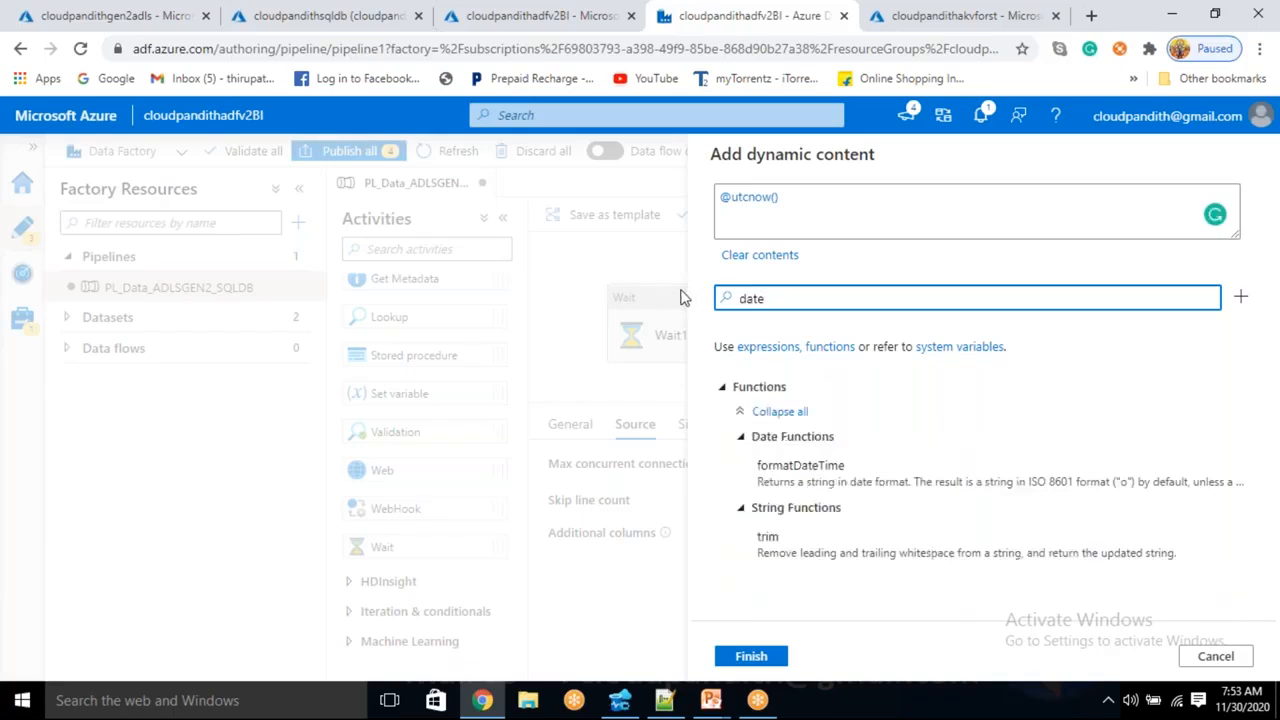
{"action": "key", "text": "BackSpace"}
{"action": "key", "text": "BackSpace"}
{"action": "key", "text": "BackSpace"}
{"action": "key", "text": "BackSpace"}
{"action": "type", "text": "convert"}
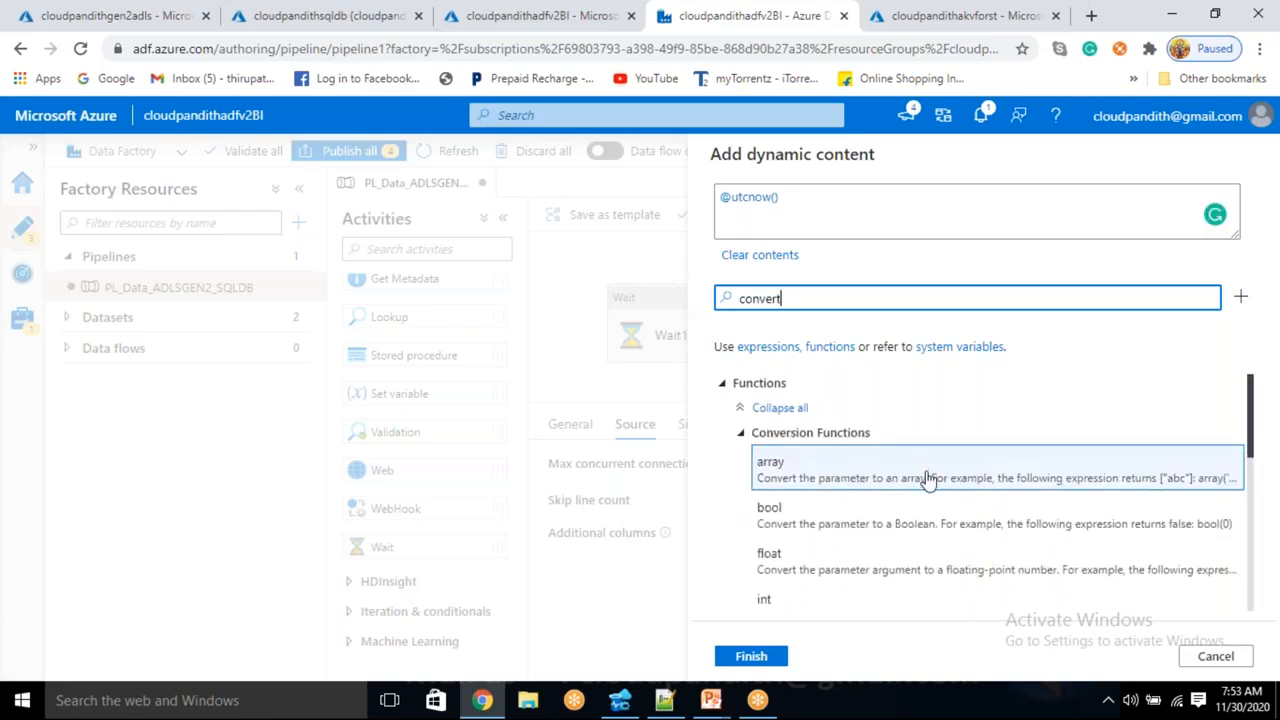
{"action": "scroll", "coordinate": [929, 400], "scroll_direction": "down", "scroll_amount": 10}
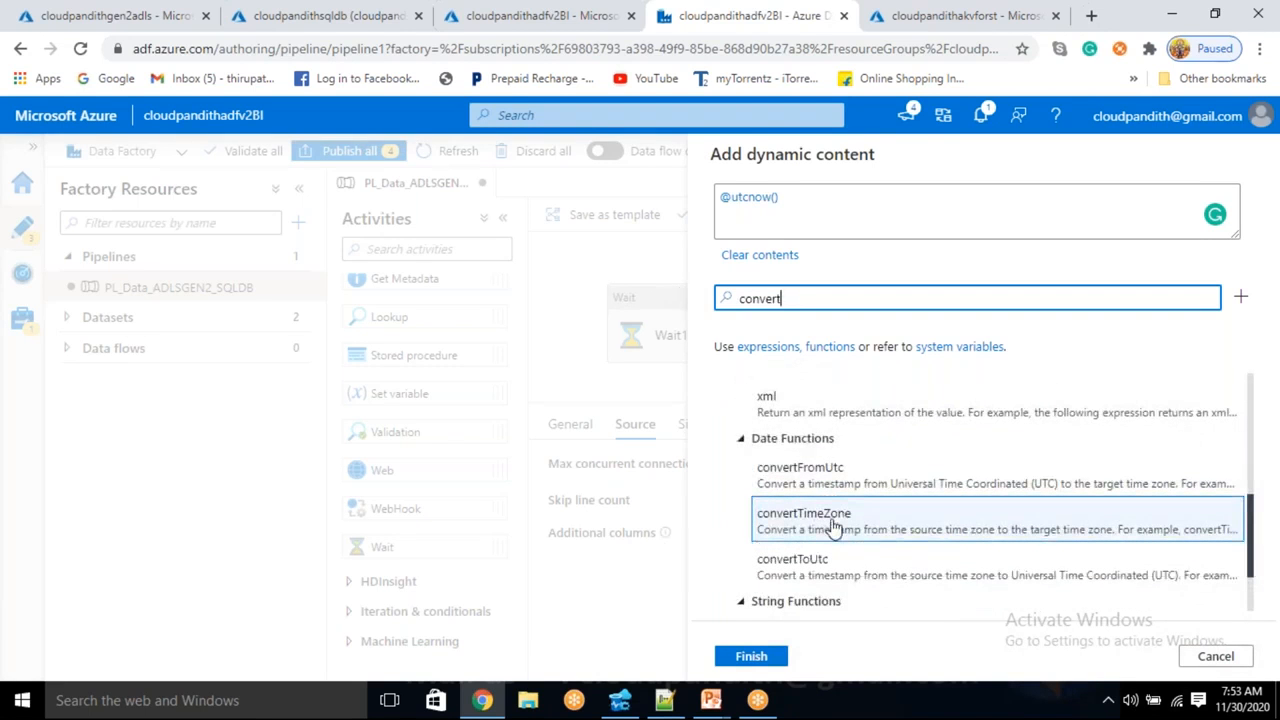
{"action": "left_click", "coordinate": [833, 526]}
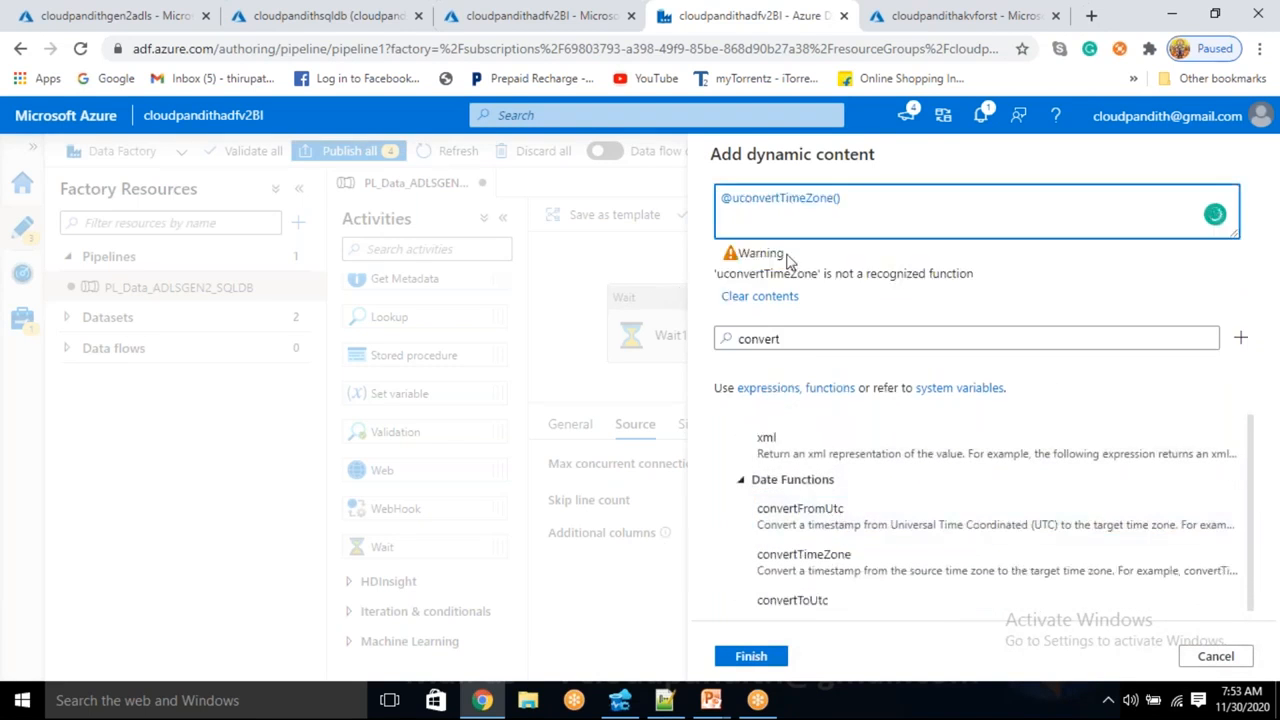
- Complete the expression as convertTimeZone(utcnow(),'utc','india standard time')
{"action": "left_click", "coordinate": [740, 200]}
{"action": "key", "text": "BackSpace"}
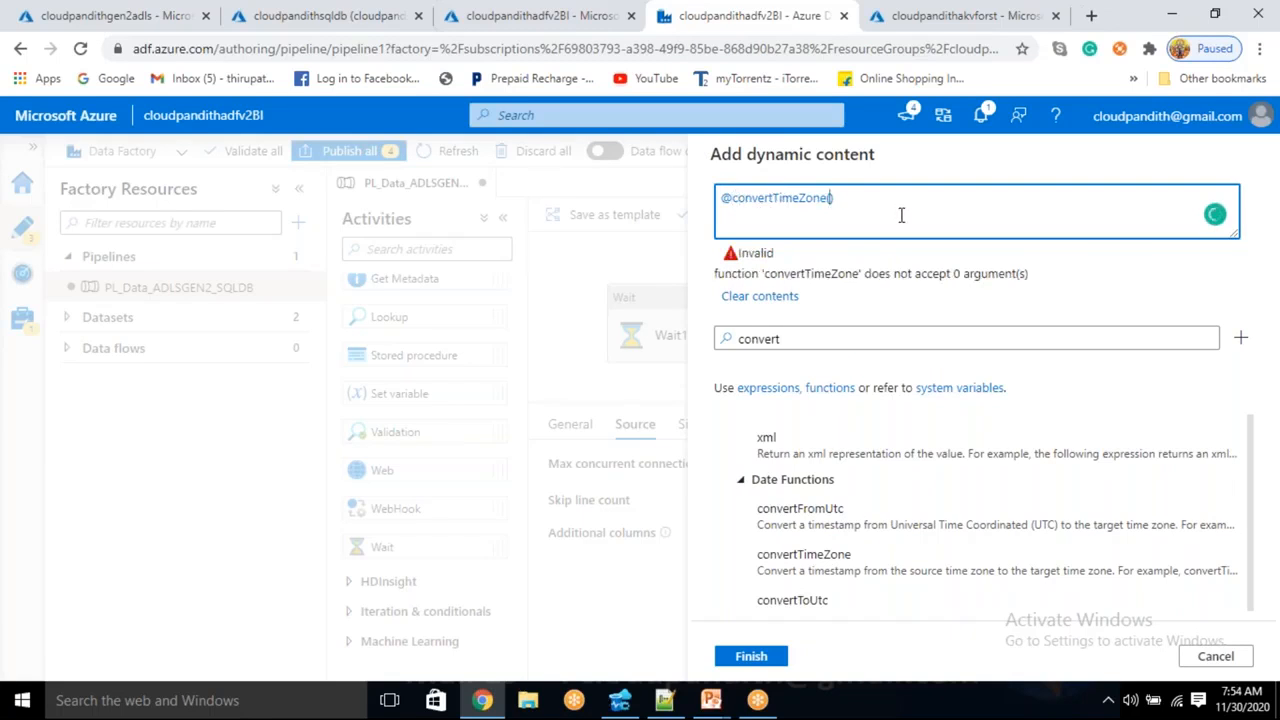
{"action": "type", "text": "utcnow(),'utc','india standard time')"}
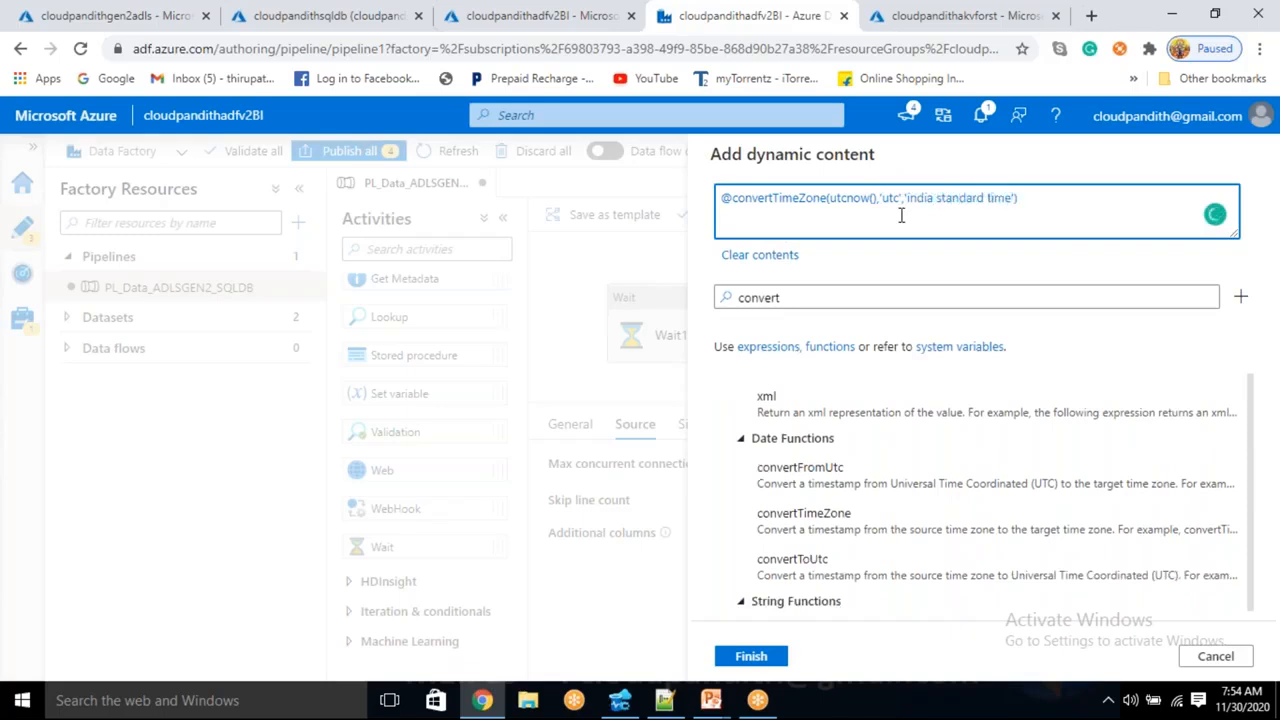
{"action": "double_click", "coordinate": [846, 200]}
{"action": "double_click", "coordinate": [891, 199]}
{"action": "left_click_drag", "start_coordinate": [916, 198], "coordinate": [971, 198]}
- Apply the expression and preview source data showing Load_date timestamps
{"action": "left_click", "coordinate": [775, 662]}
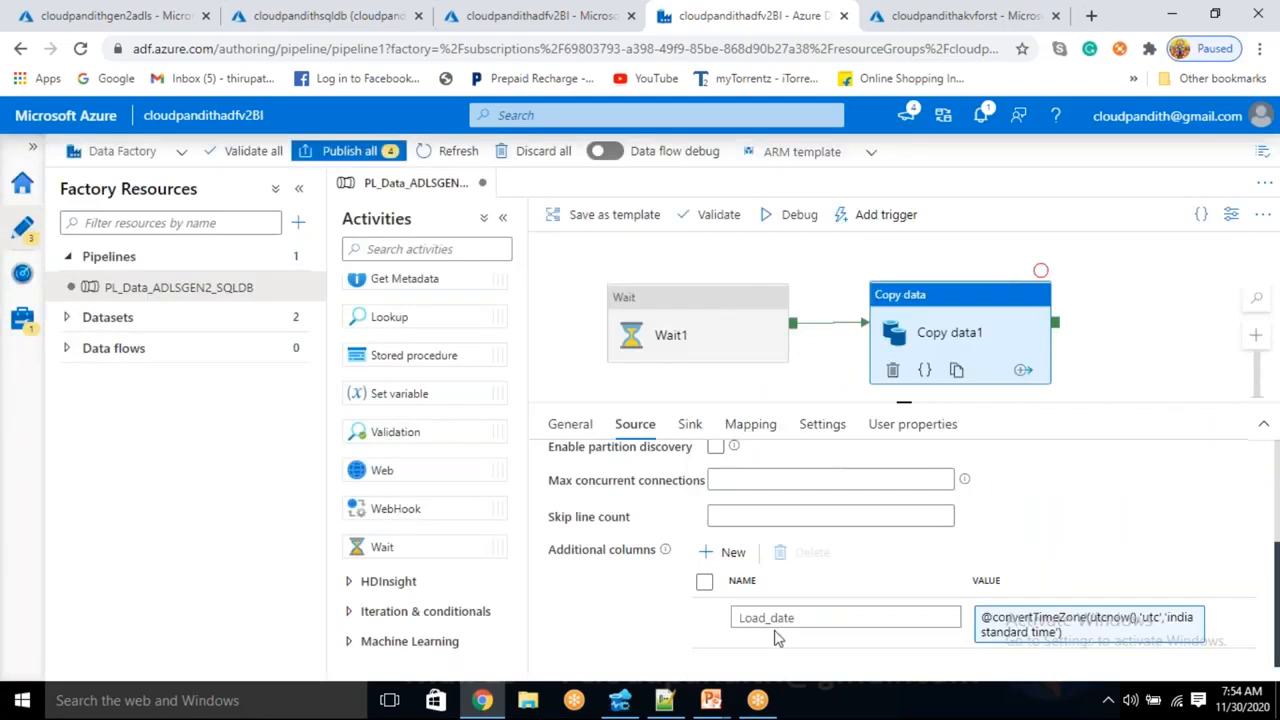
{"action": "scroll", "coordinate": [843, 563], "scroll_direction": "up", "scroll_amount": 3}
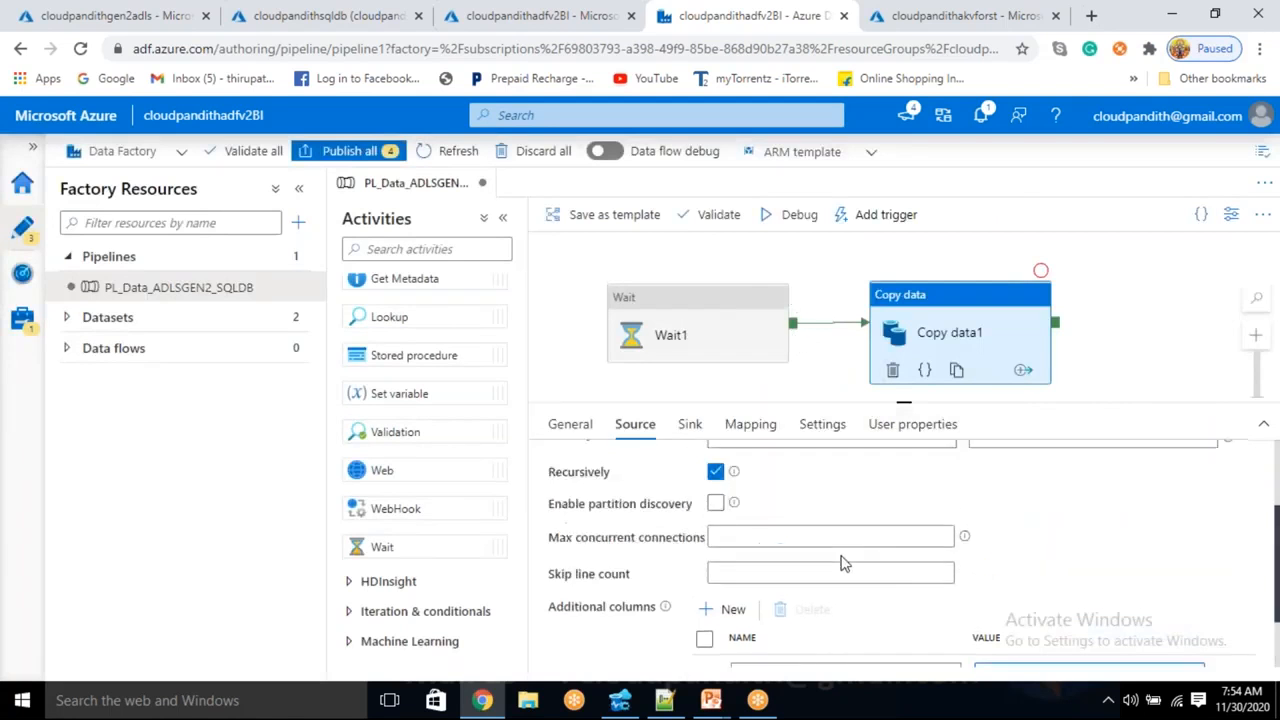
{"action": "left_click", "coordinate": [1145, 471]}
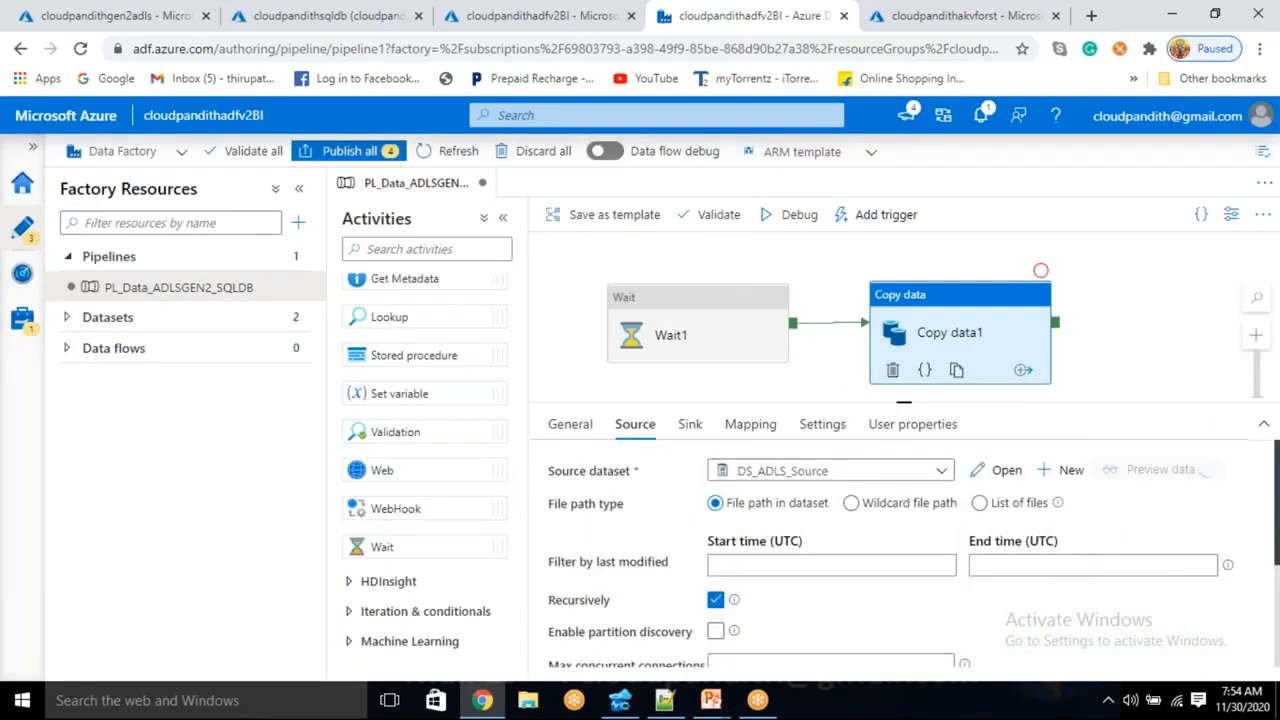
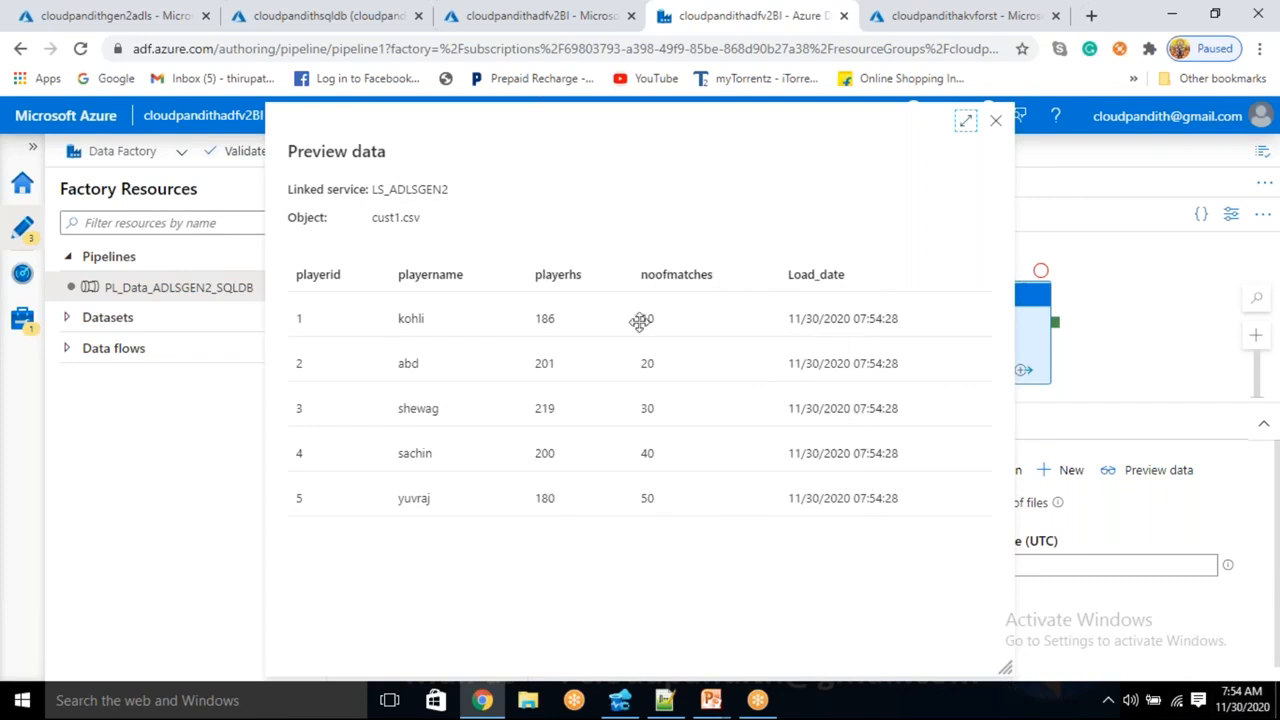
- Close the source data preview, review the Wait1 and Copy data1 activities, and open Add trigger
{"action": "left_click", "coordinate": [996, 123]}
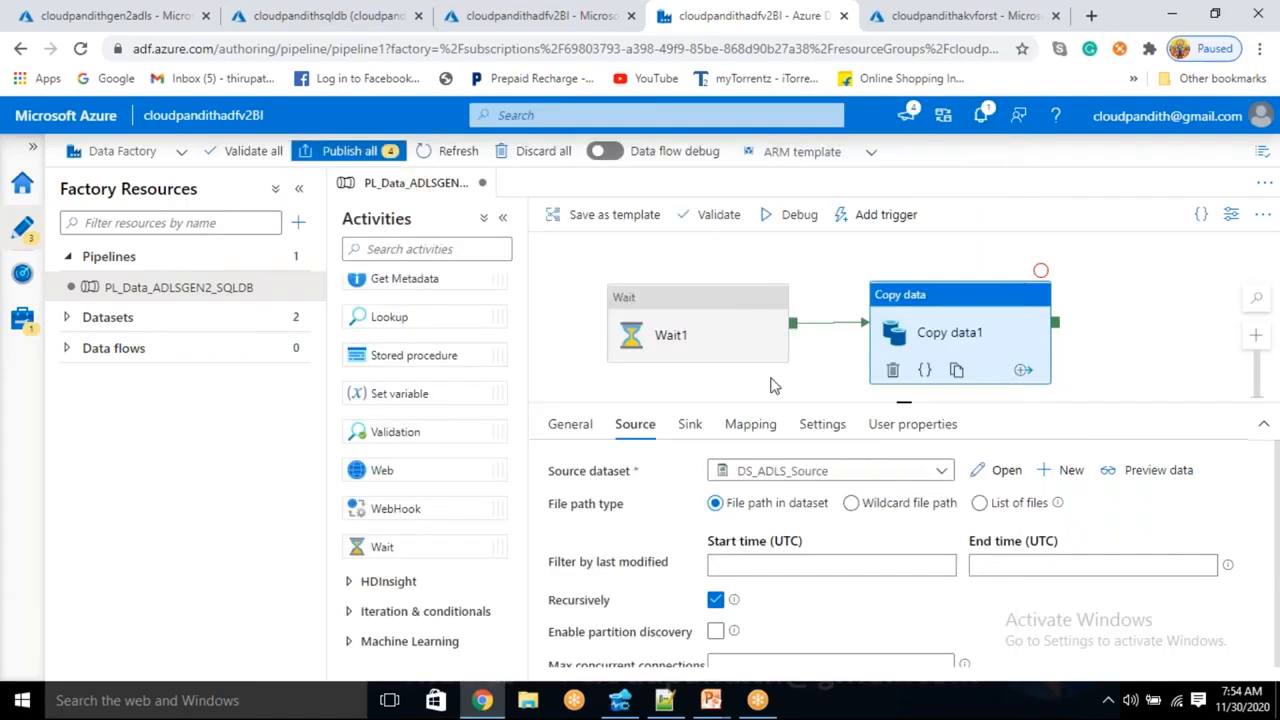
{"action": "left_click", "coordinate": [695, 318]}
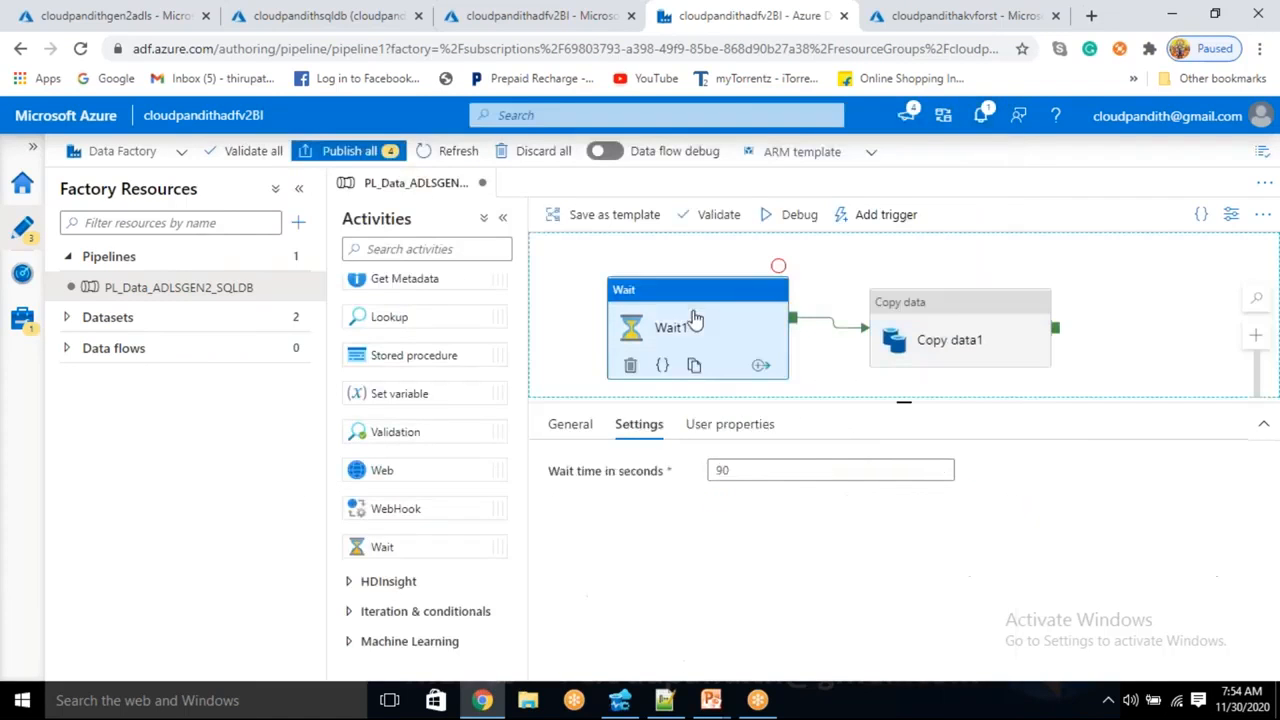
{"action": "left_click", "coordinate": [931, 354]}
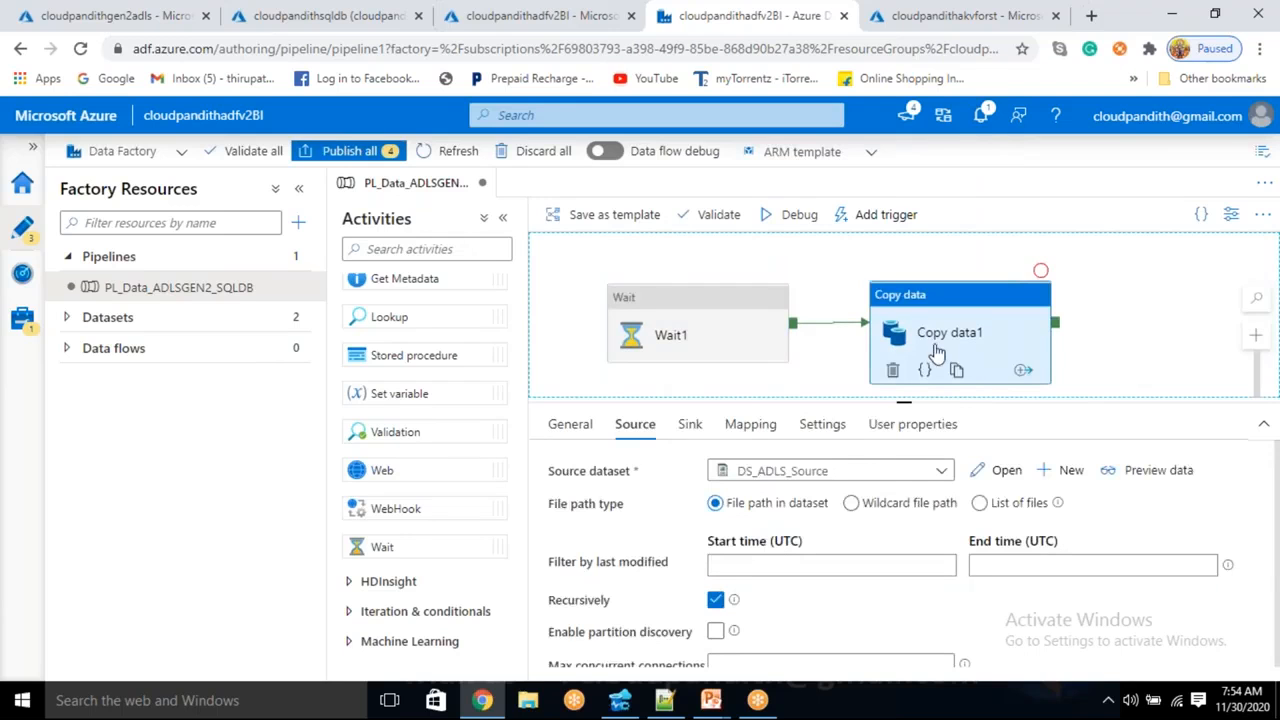
{"action": "left_click", "coordinate": [873, 216]}
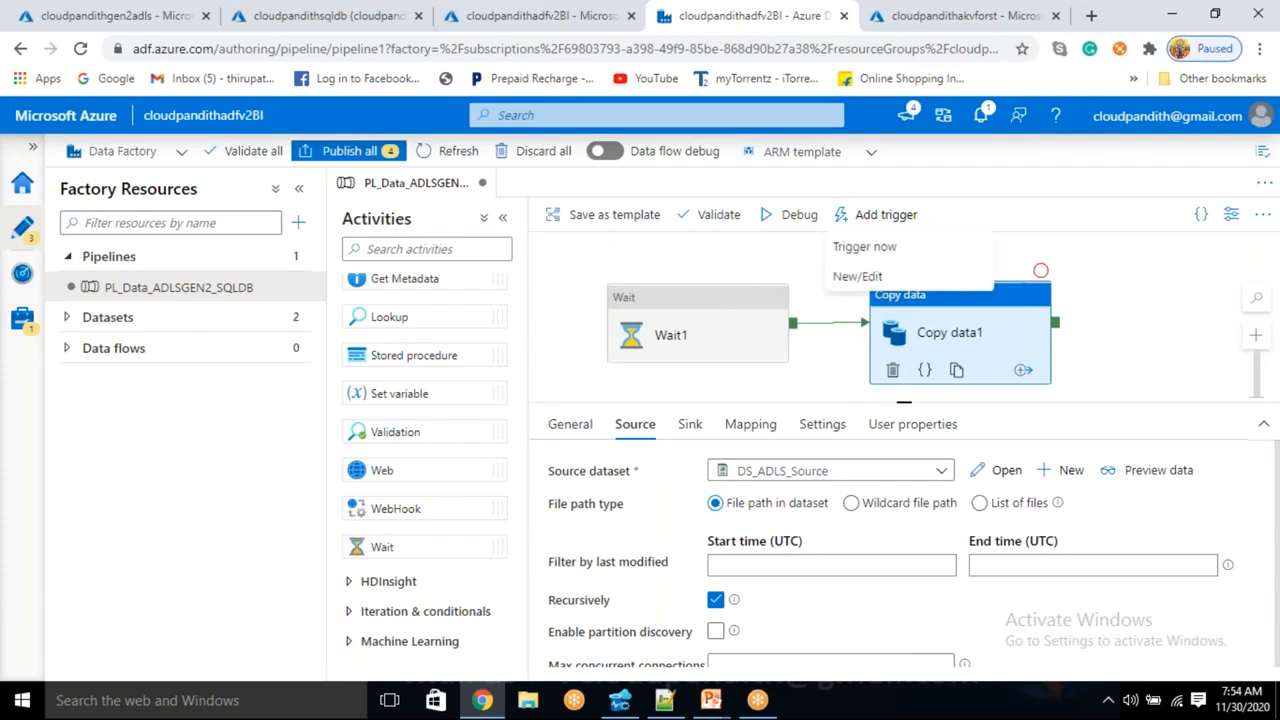
- Start a new trigger, trying Tumbling window before keeping the Schedule type recurring in minutes
{"action": "left_click", "coordinate": [847, 277]}
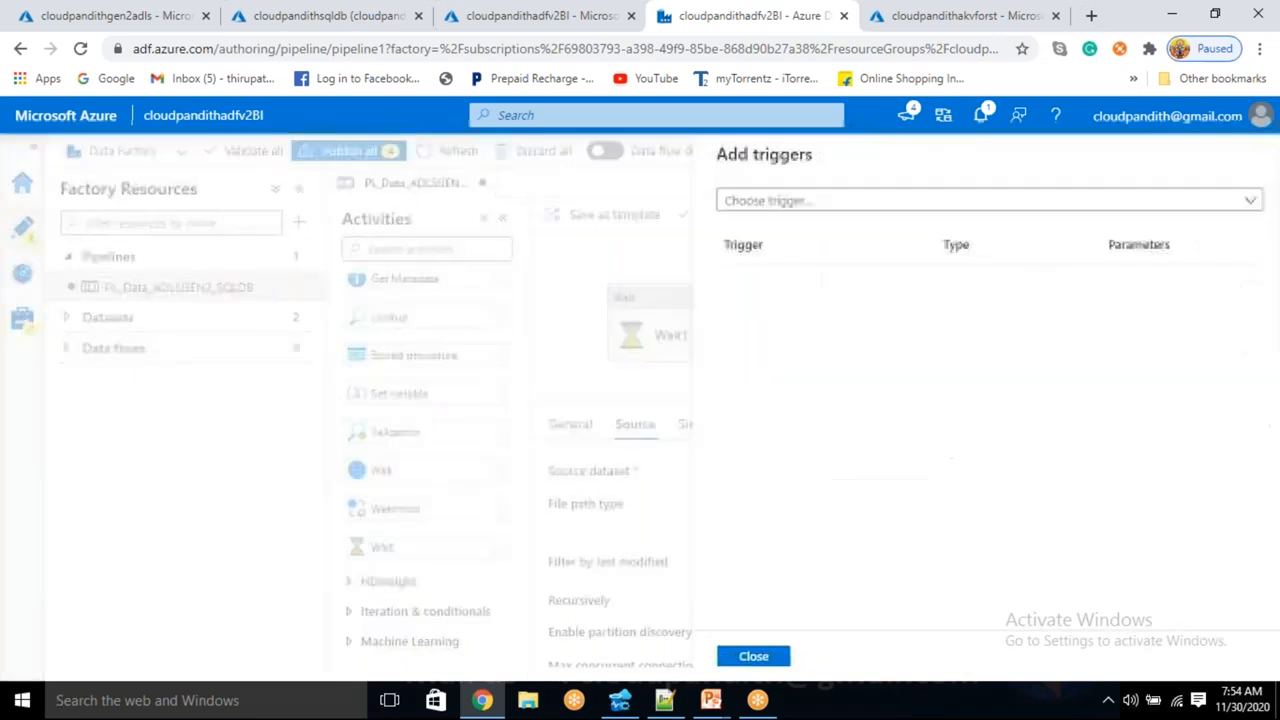
{"action": "left_click", "coordinate": [790, 204]}
{"action": "left_click", "coordinate": [758, 261]}
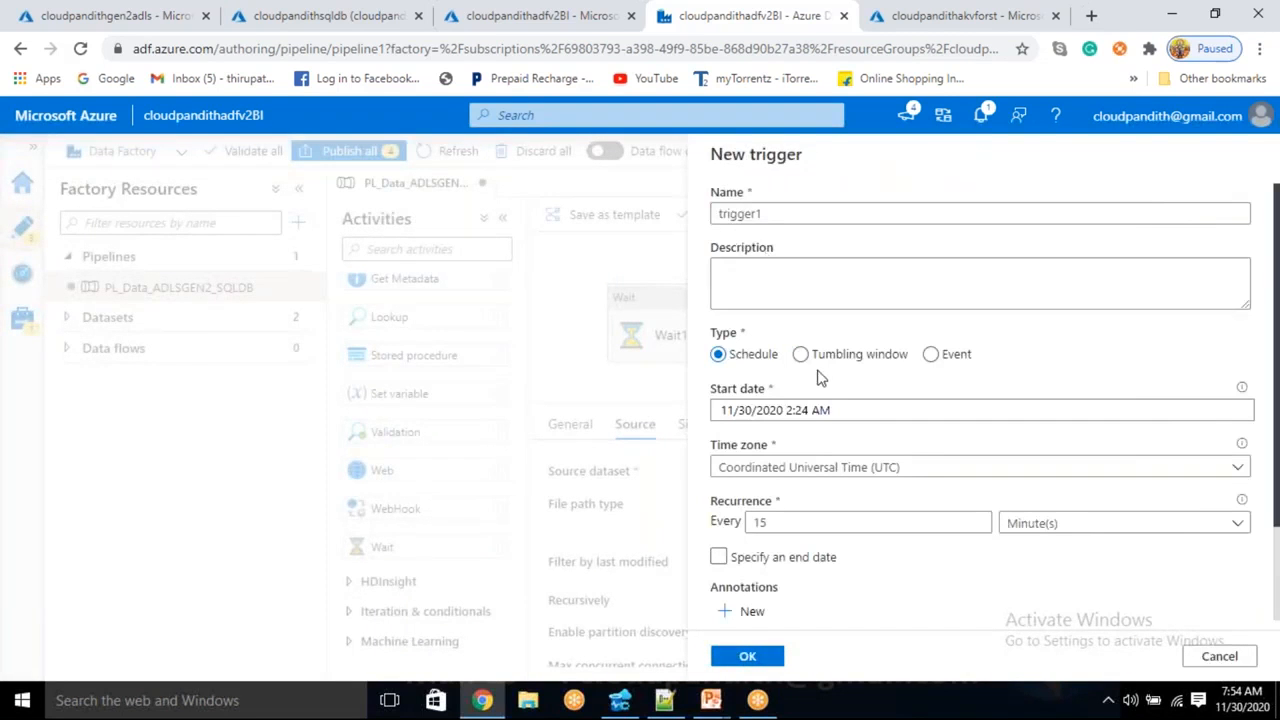
{"action": "left_click", "coordinate": [802, 355]}
{"action": "left_click", "coordinate": [1076, 470]}
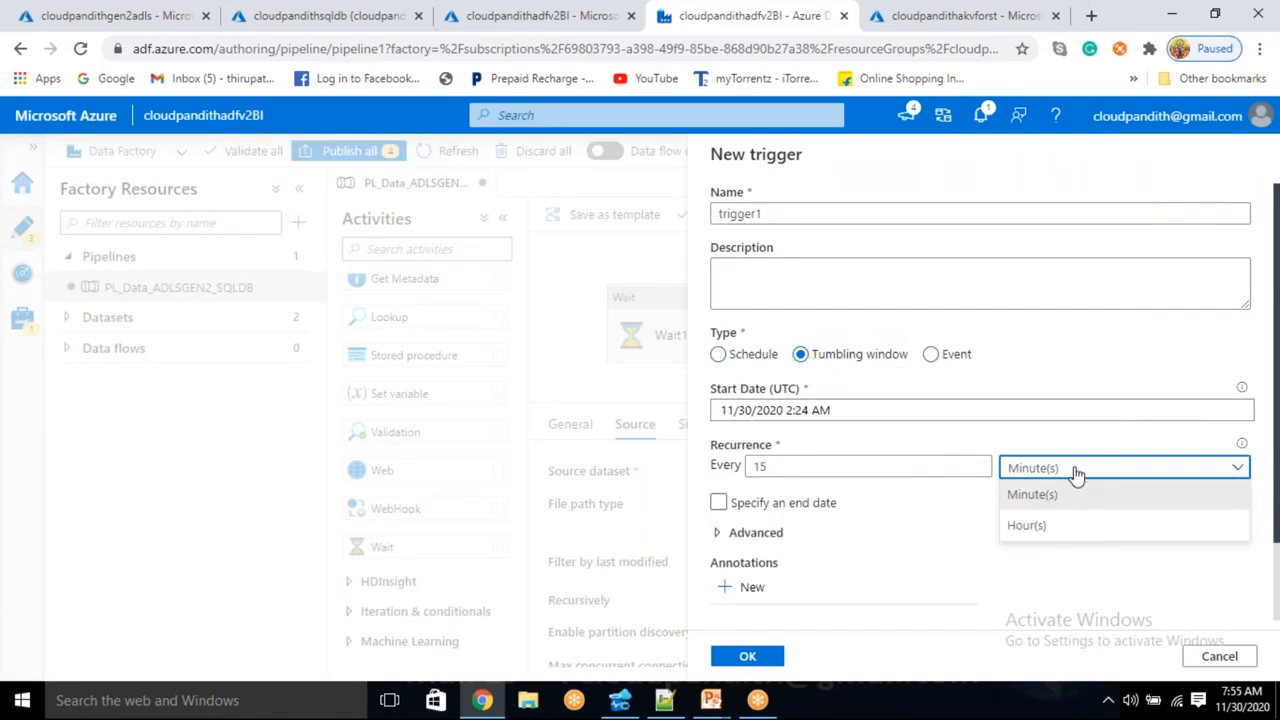
{"action": "left_click", "coordinate": [745, 354]}
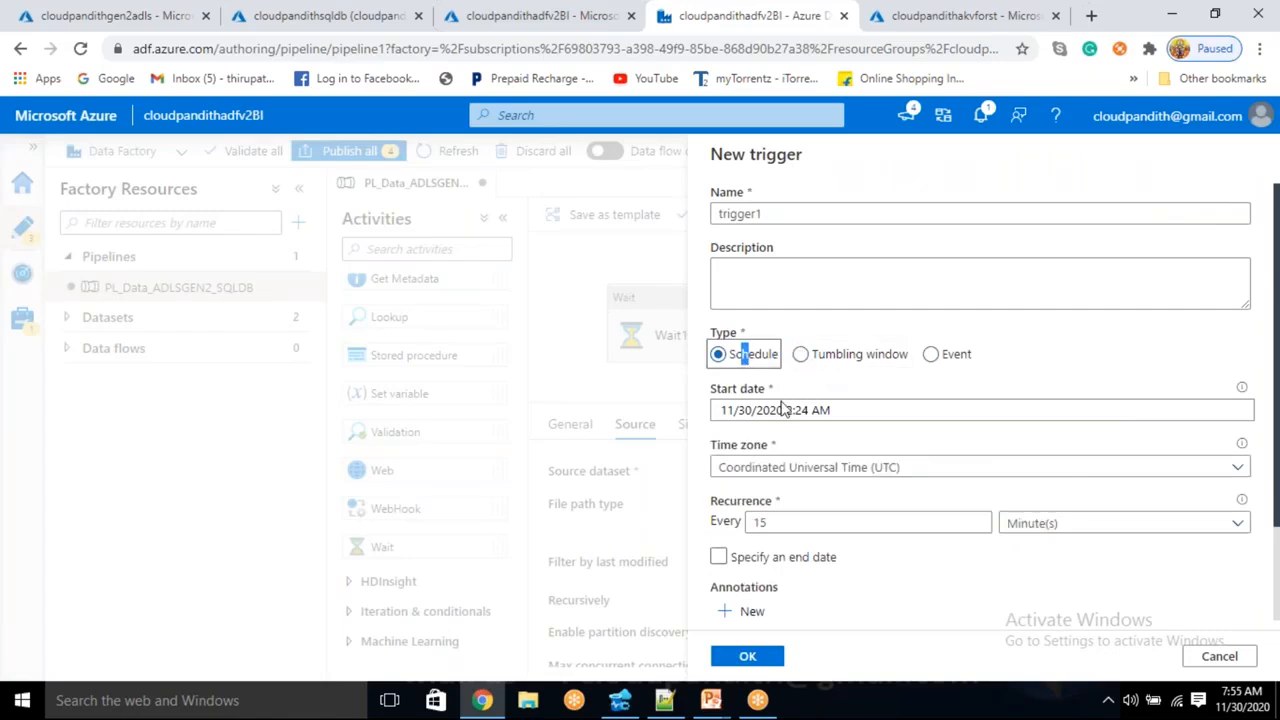
{"action": "left_click", "coordinate": [1074, 524]}
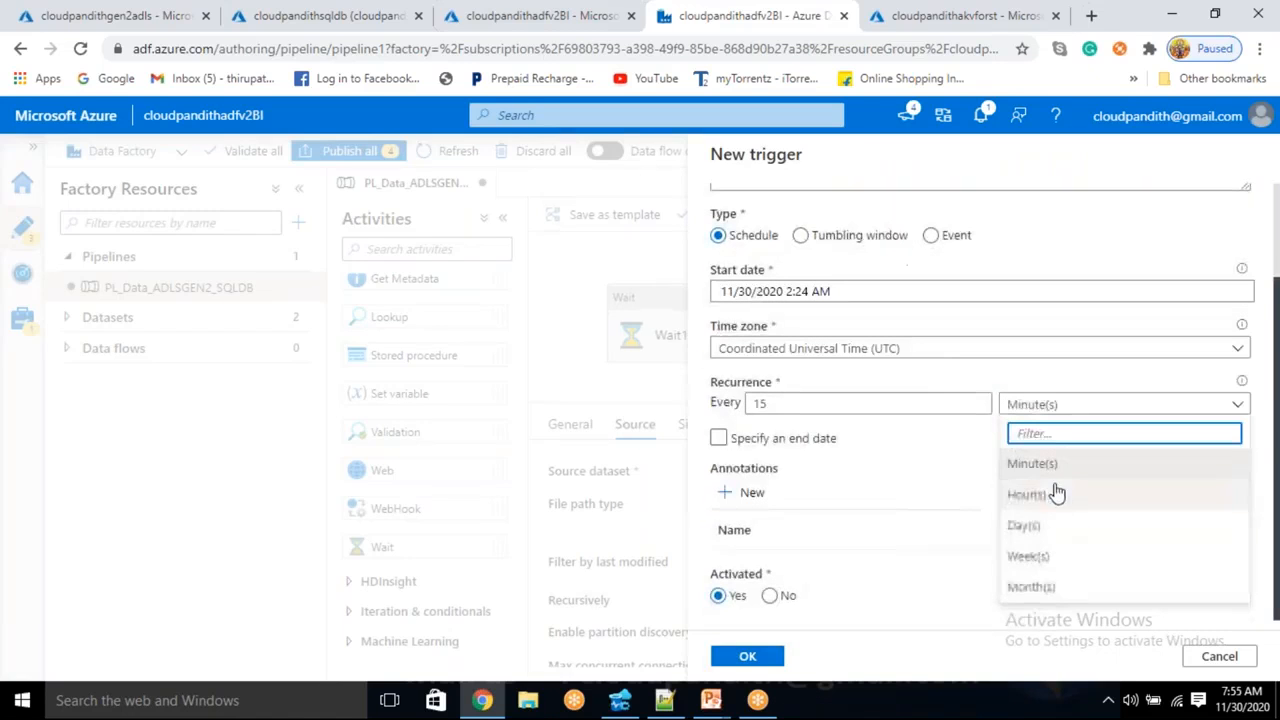
{"action": "left_click", "coordinate": [962, 459]}
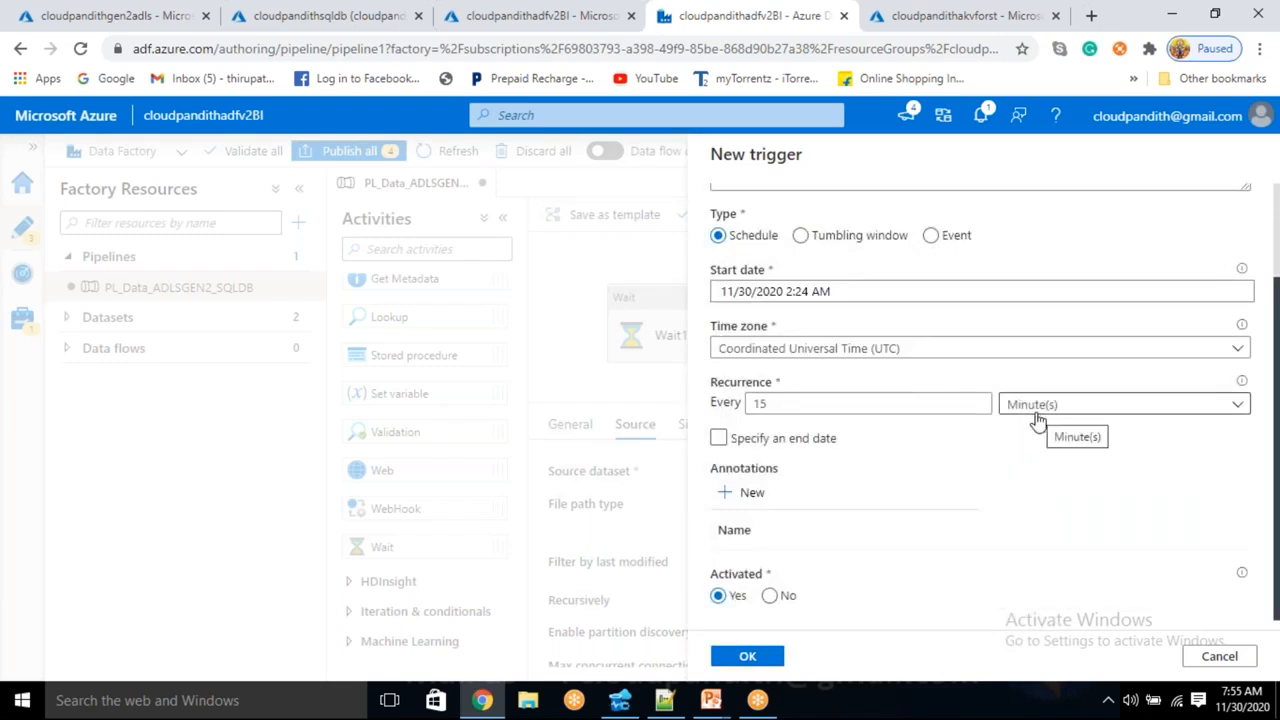
- Set the trigger time zone to Chennai, Kolkata, Mumbai, New Delhi (UTC+5:30)
{"action": "left_click", "coordinate": [951, 358]}
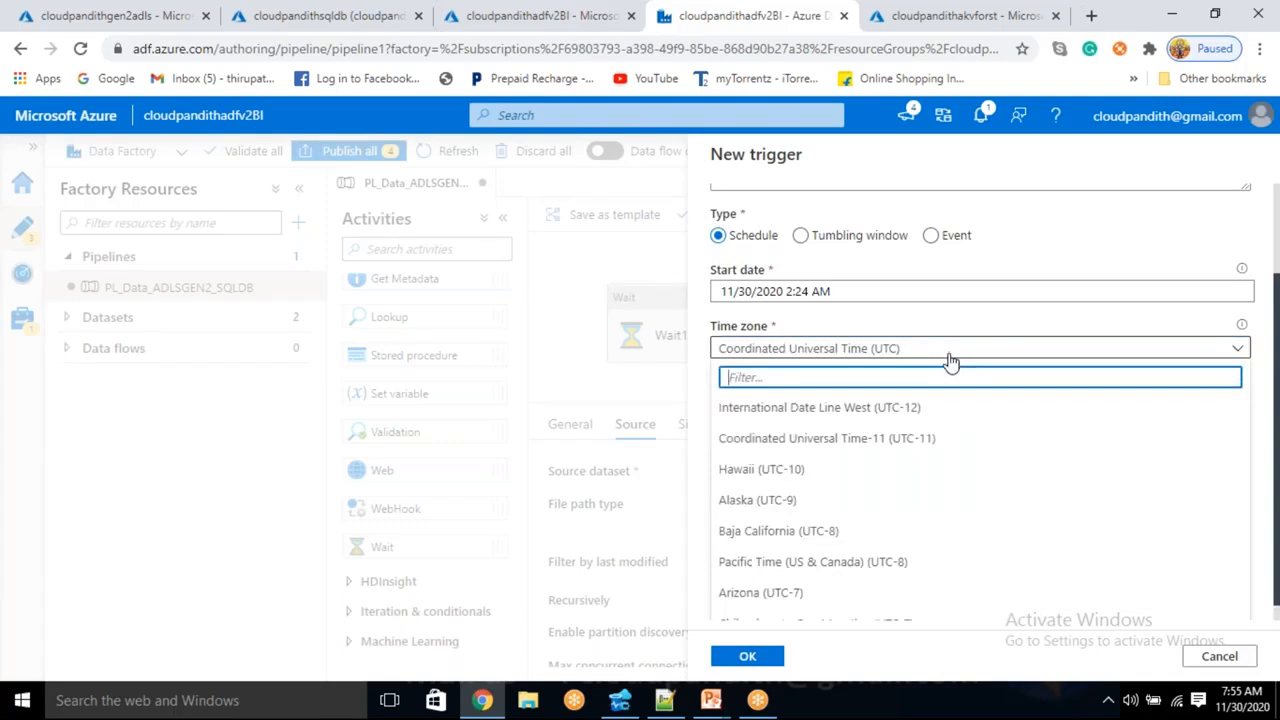
{"action": "type", "text": "chenna"}
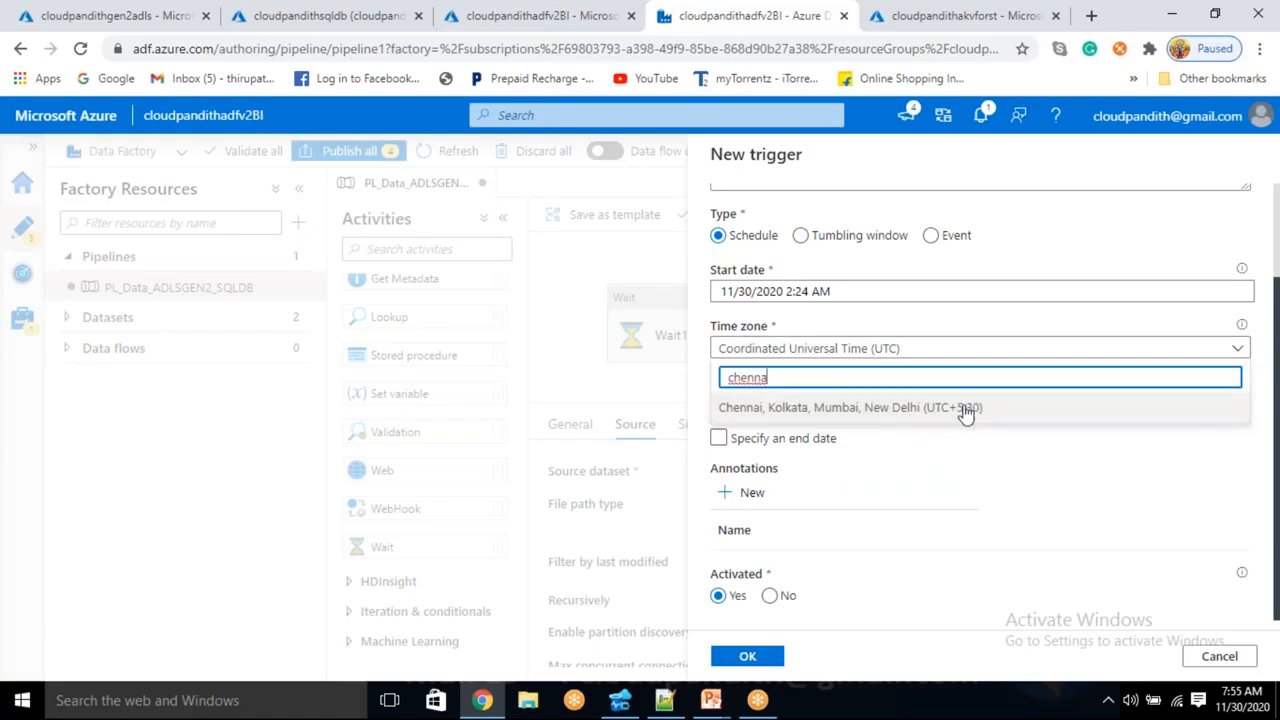
{"action": "left_click", "coordinate": [964, 409]}
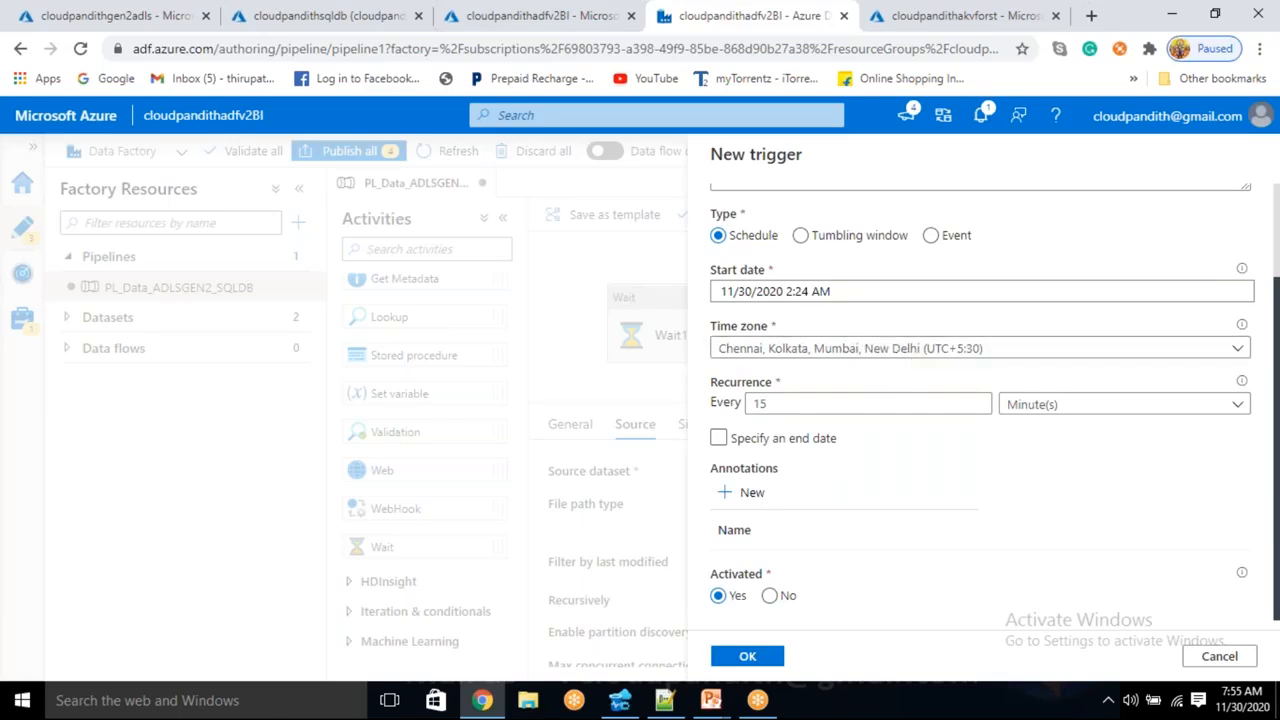
{"action": "left_click", "coordinate": [851, 297]}
- Set the trigger's start to 11/30/2020 at 7:59 AM
{"action": "scroll", "coordinate": [850, 420], "scroll_direction": "down", "scroll_amount": 2}
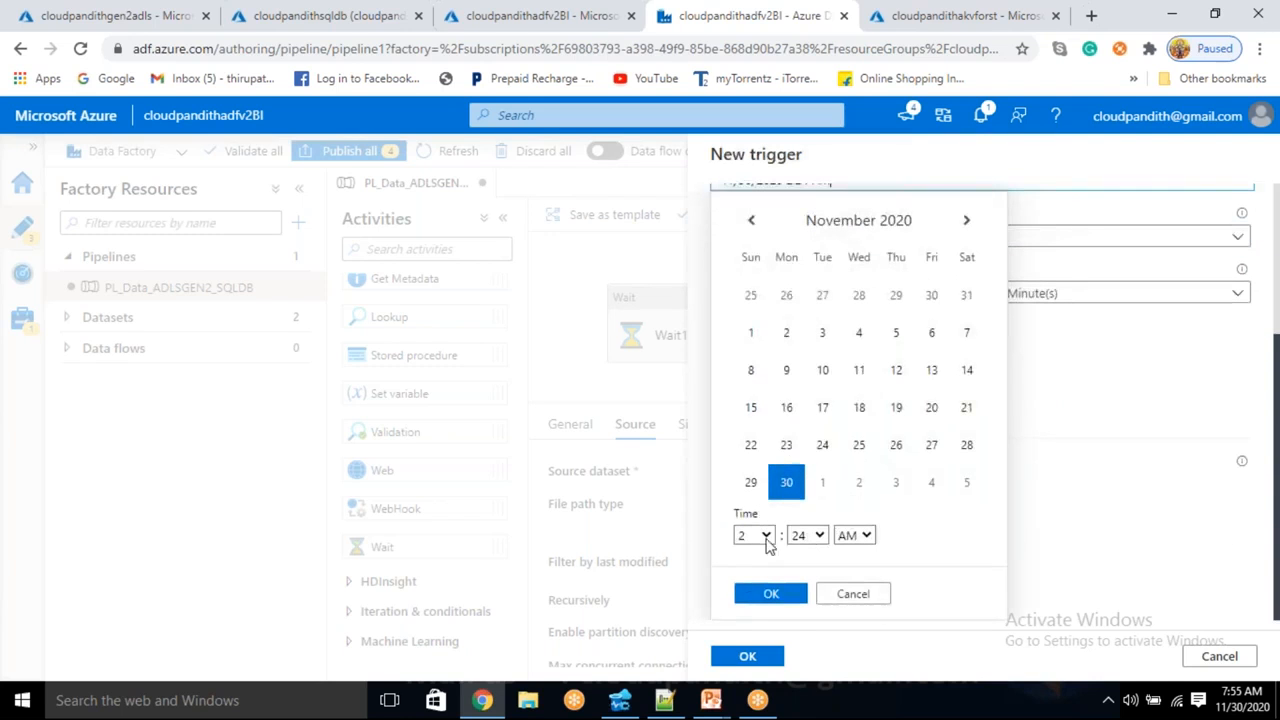
{"action": "left_click", "coordinate": [766, 537]}
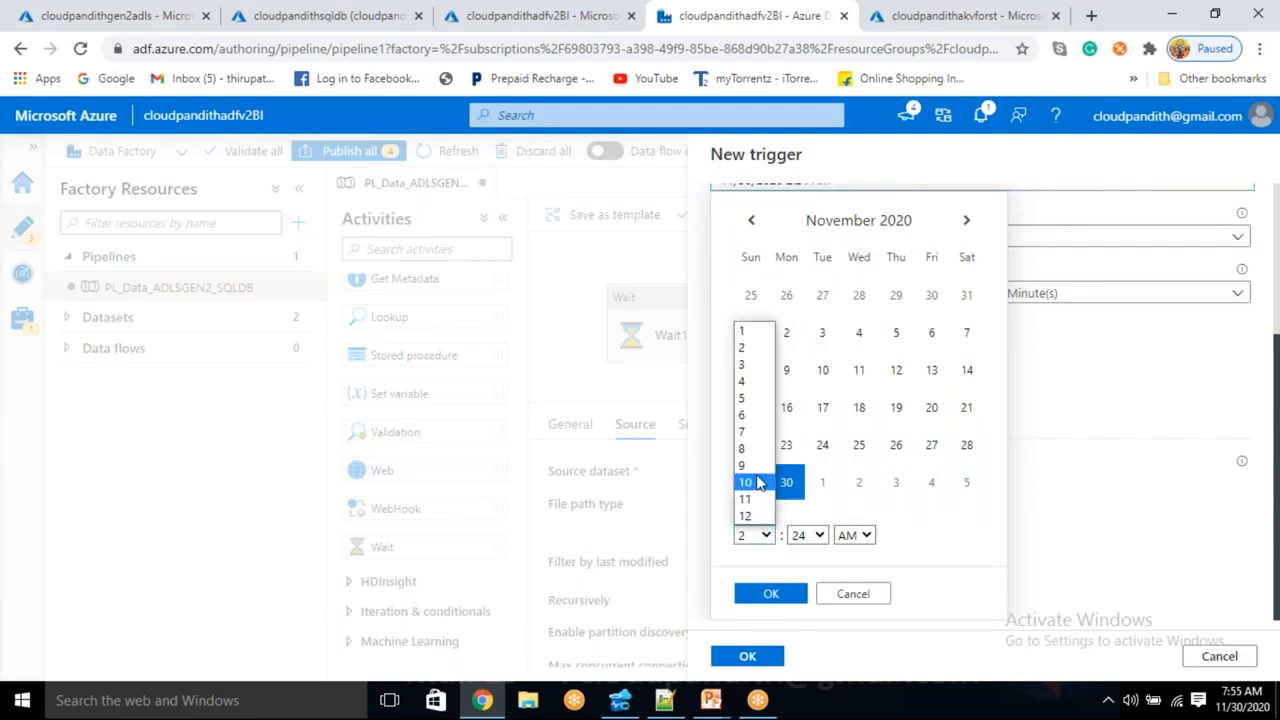
{"action": "left_click", "coordinate": [748, 431]}
{"action": "left_click", "coordinate": [818, 537]}
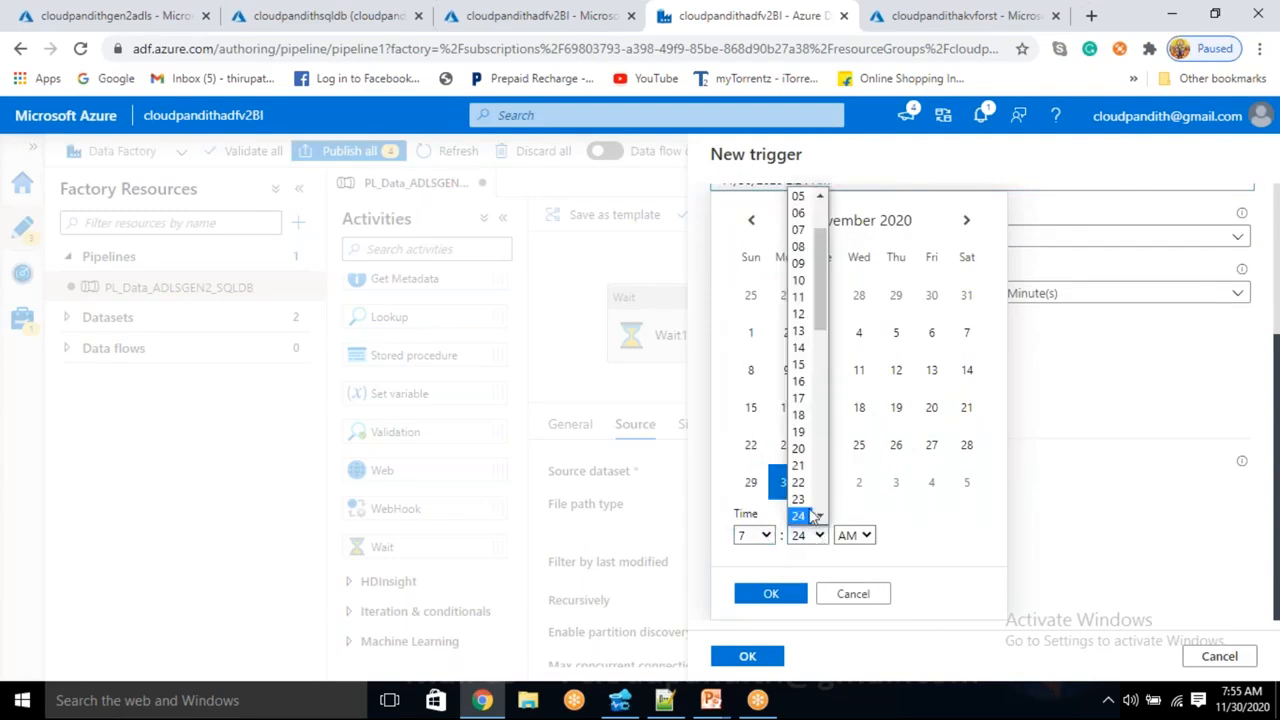
{"action": "scroll", "coordinate": [818, 517], "scroll_direction": "down", "scroll_amount": 10}
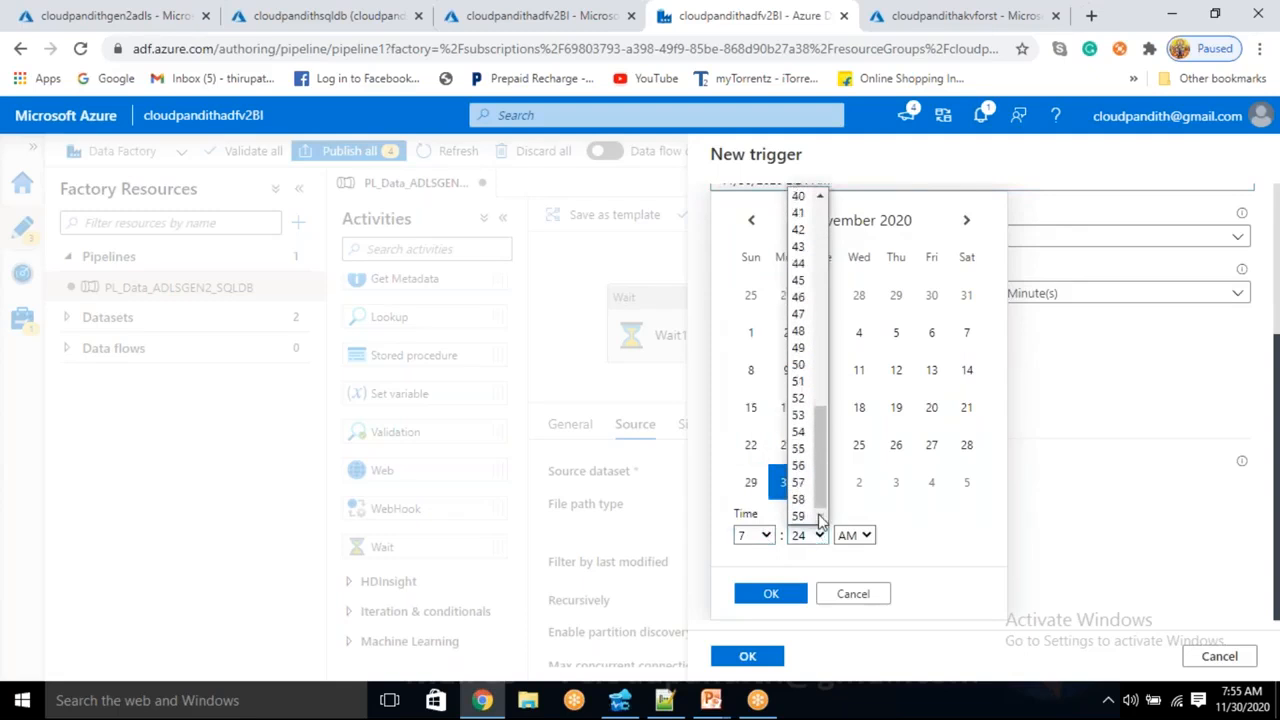
{"action": "left_click", "coordinate": [803, 515]}
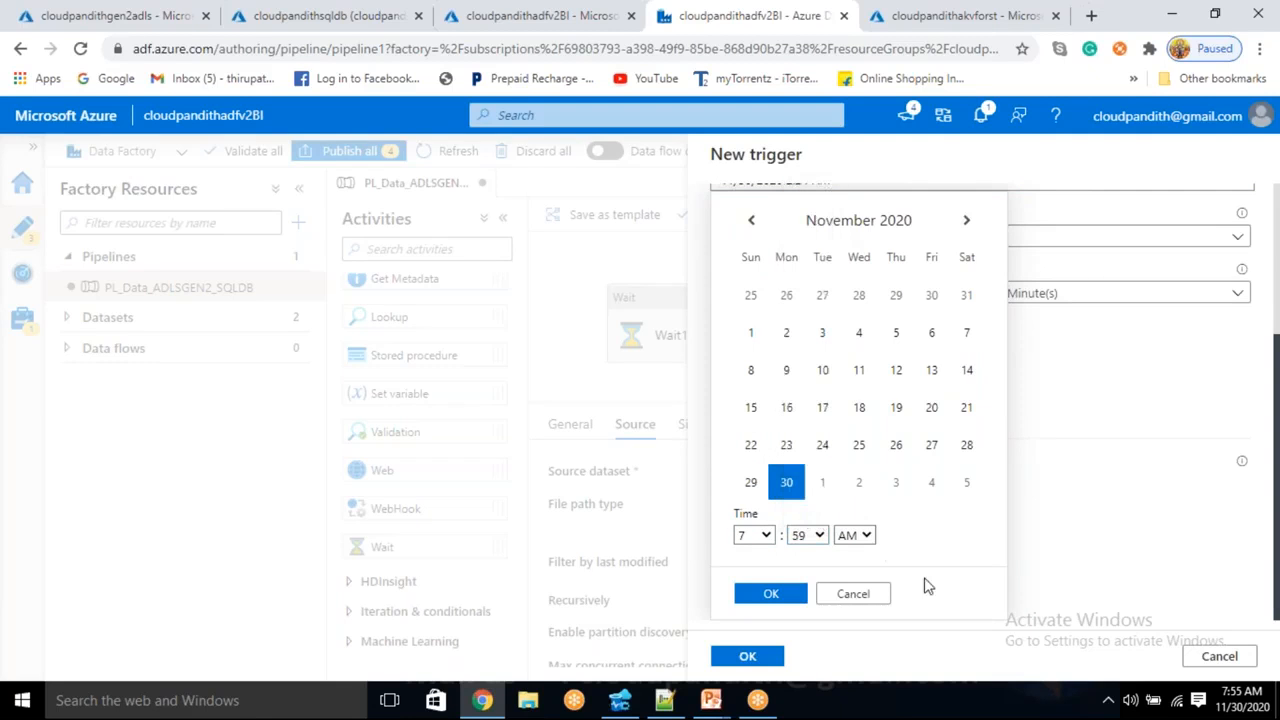
{"action": "left_click", "coordinate": [772, 594]}
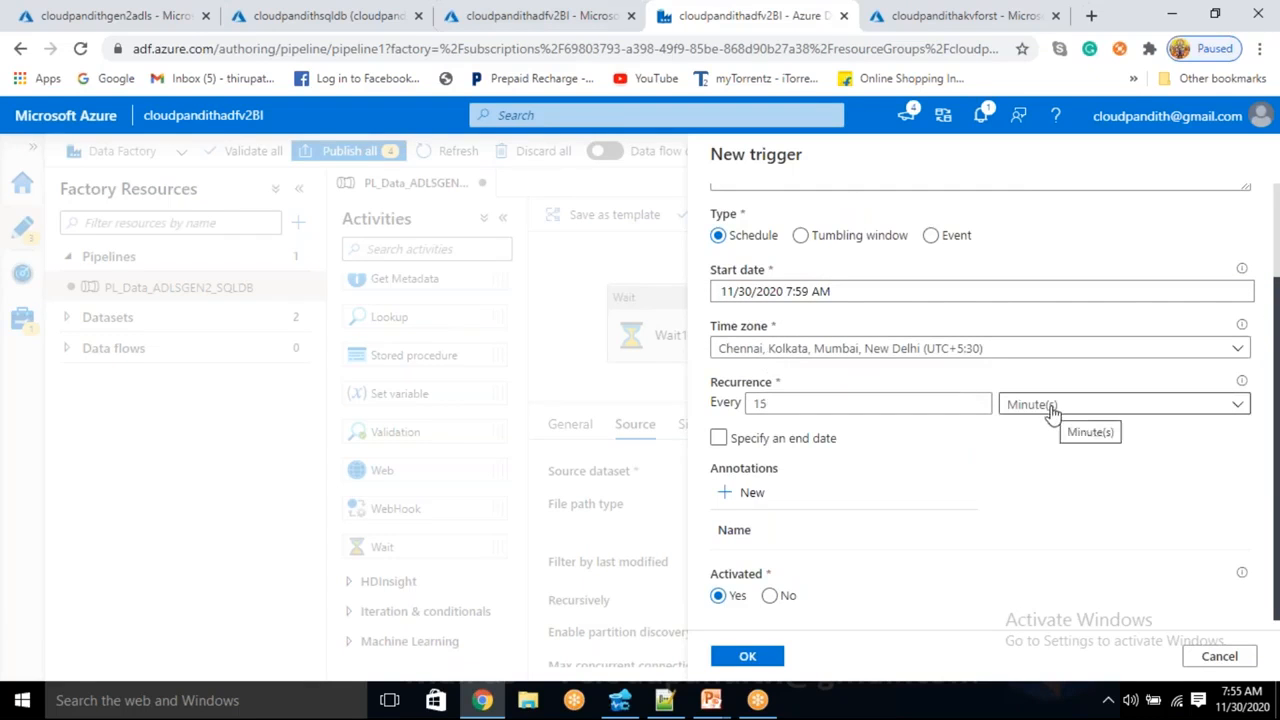
- Change the trigger recurrence to every 1 minute
{"action": "left_click_drag", "start_coordinate": [725, 382], "coordinate": [733, 381]}
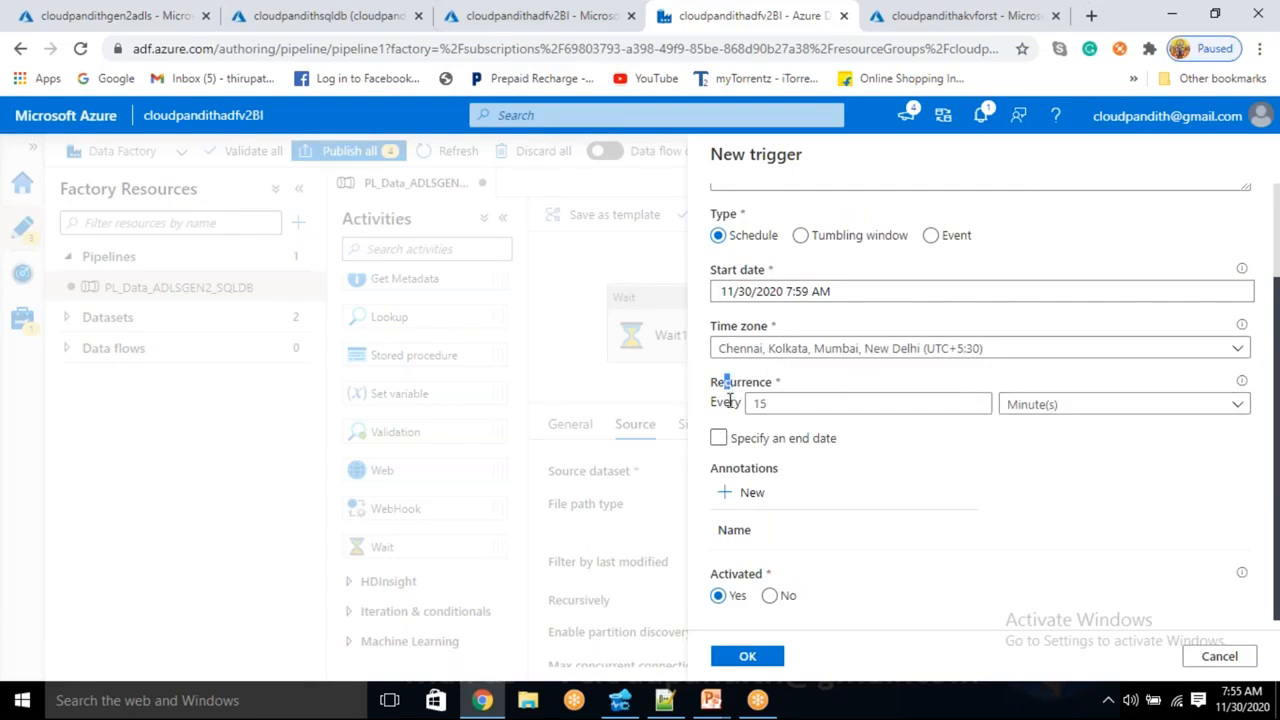
{"action": "left_click", "coordinate": [755, 403]}
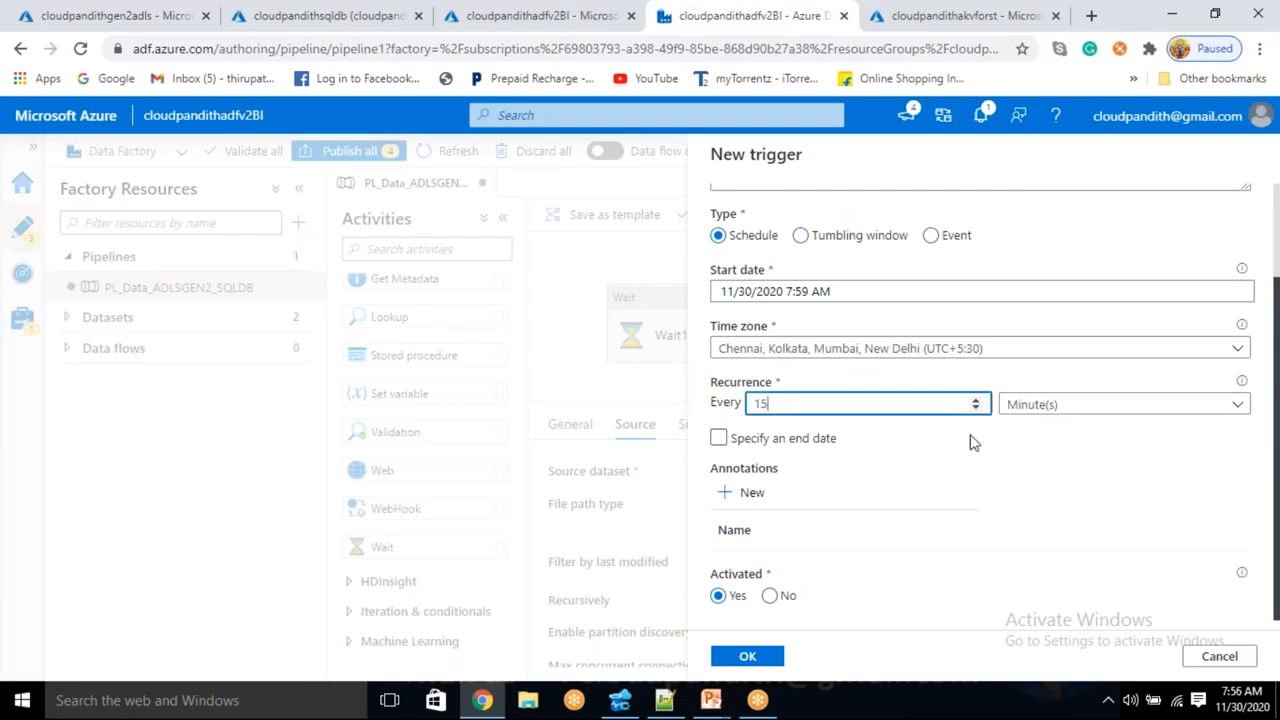
{"action": "left_click", "coordinate": [1067, 404]}
{"action": "left_click", "coordinate": [1067, 404]}
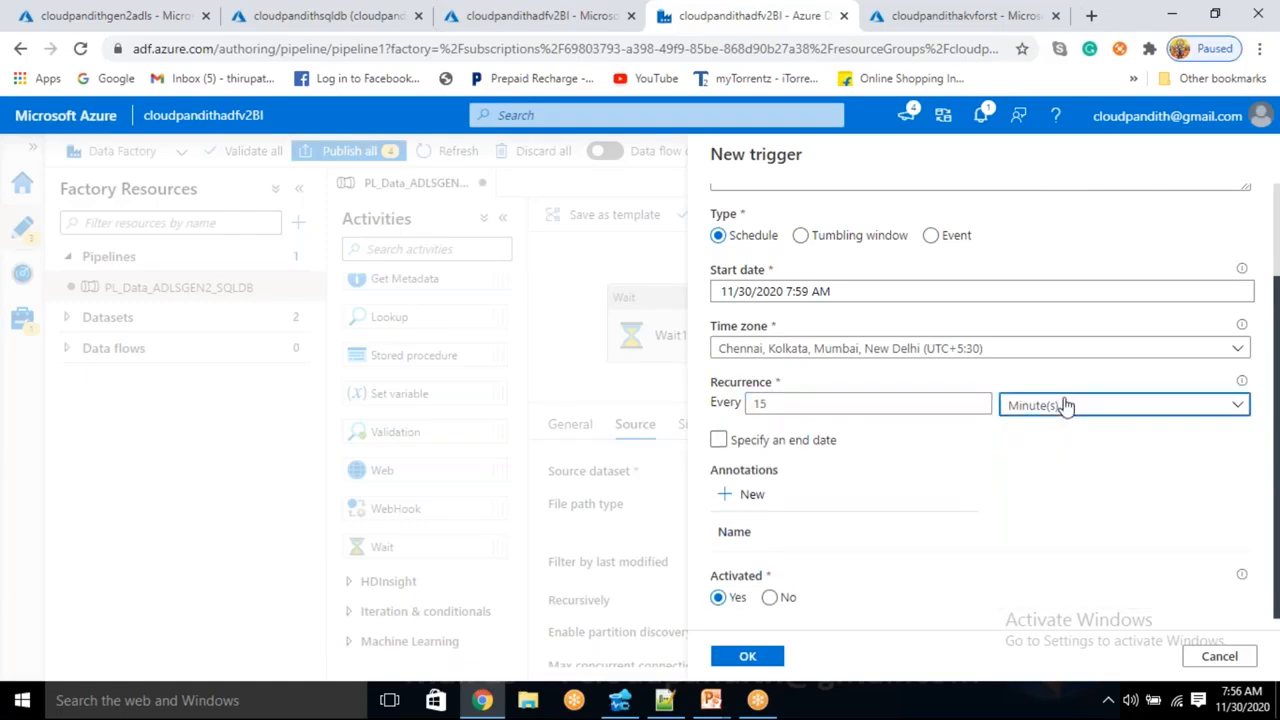
{"action": "left_click", "coordinate": [899, 406]}
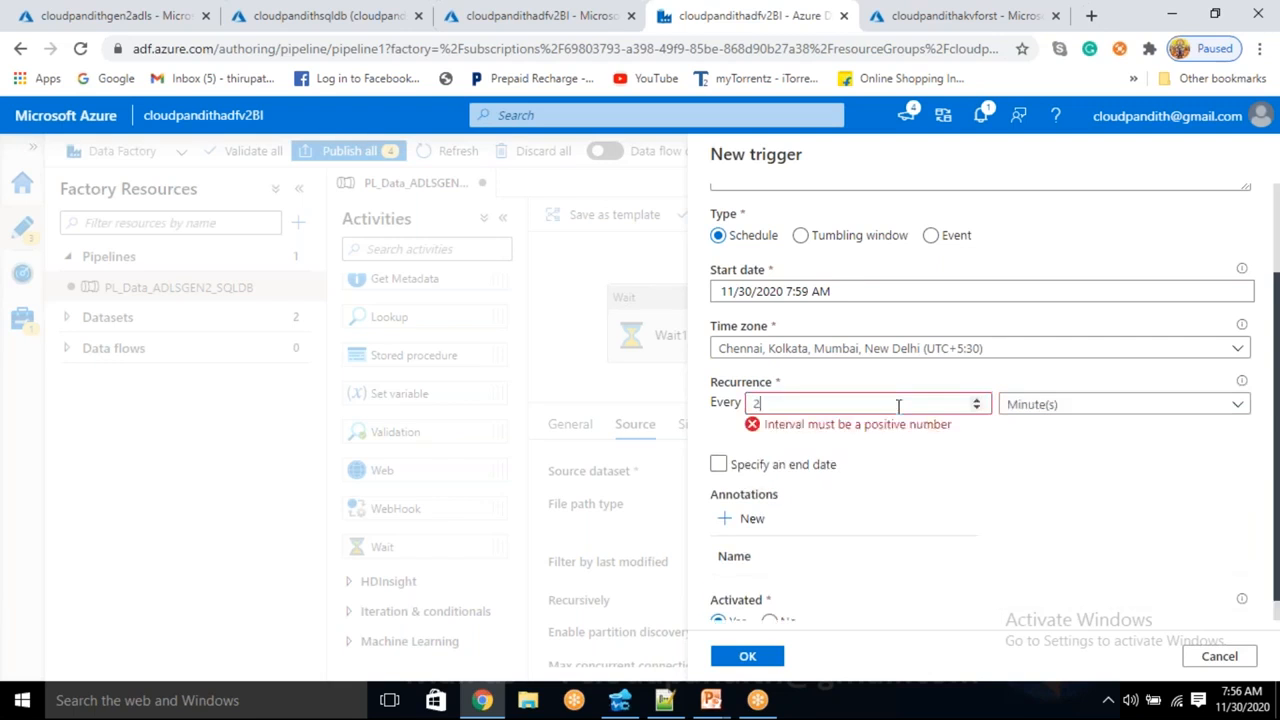
{"action": "type", "text": "2"}
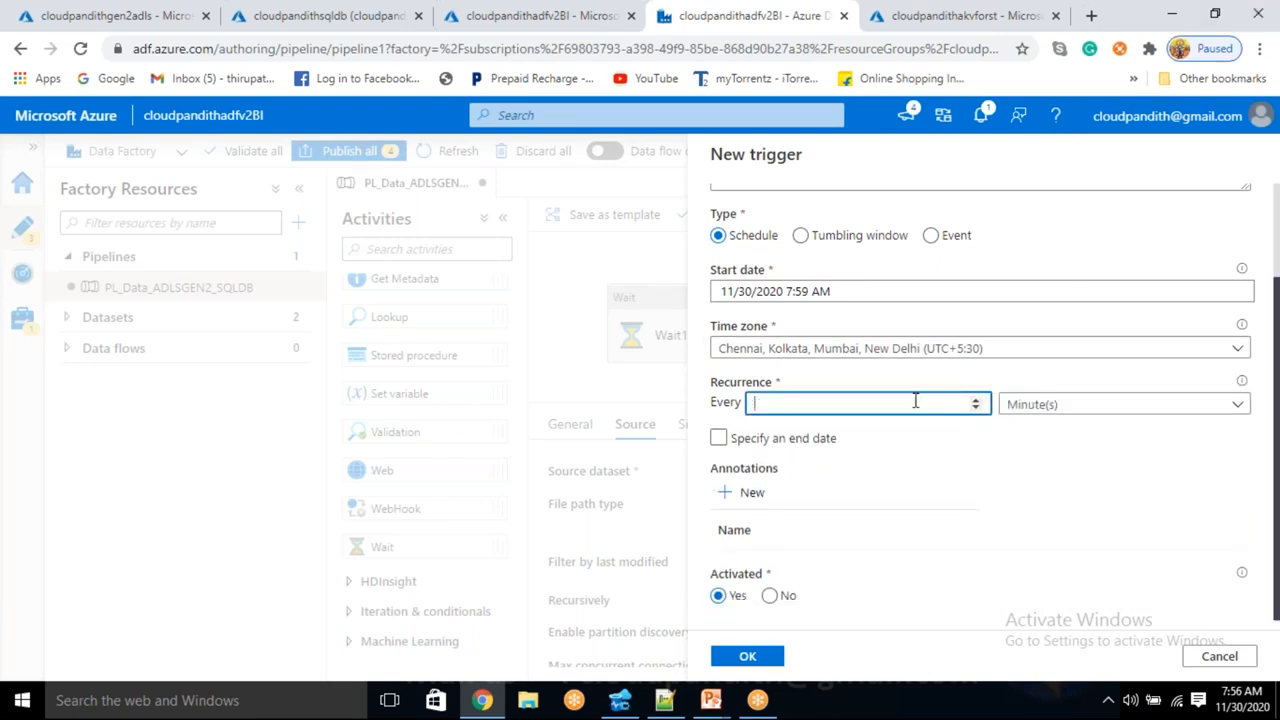
{"action": "type", "text": "1"}
{"action": "left_click", "coordinate": [1077, 389]}
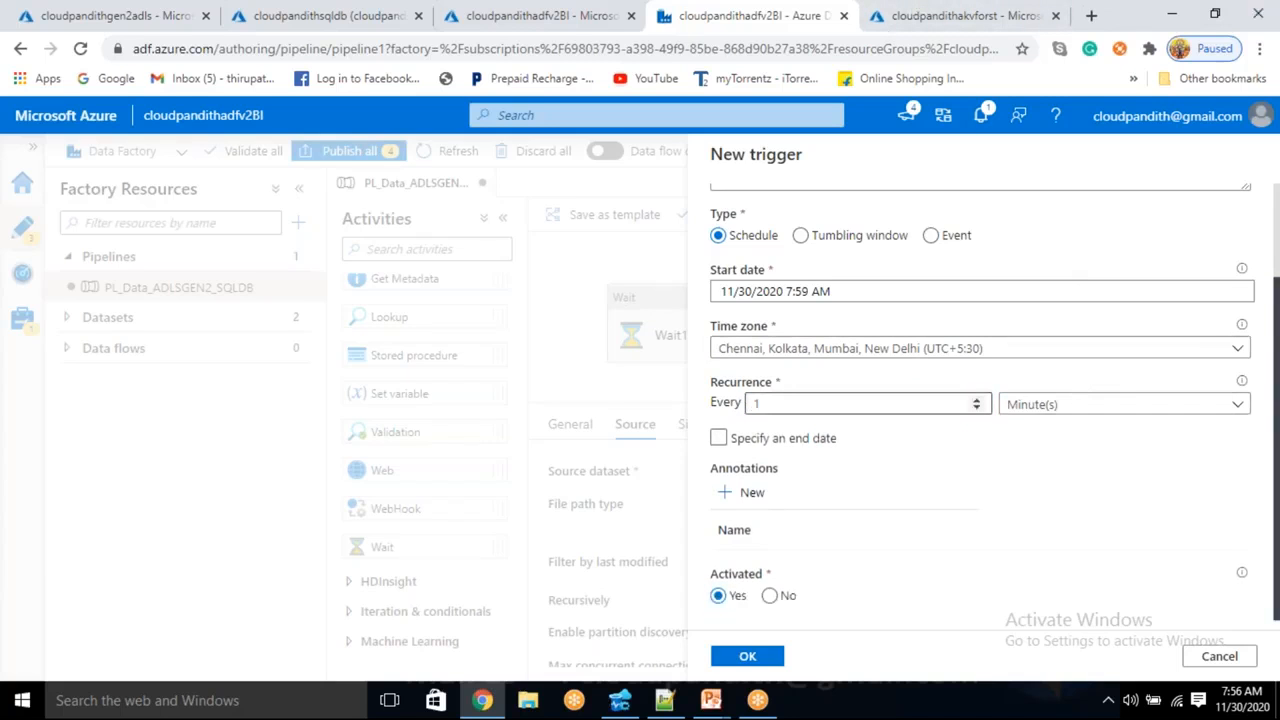
- Give the trigger an end date of 12/01/2020 at 8:01 AM
{"action": "left_click", "coordinate": [720, 441]}
{"action": "left_click", "coordinate": [720, 441]}
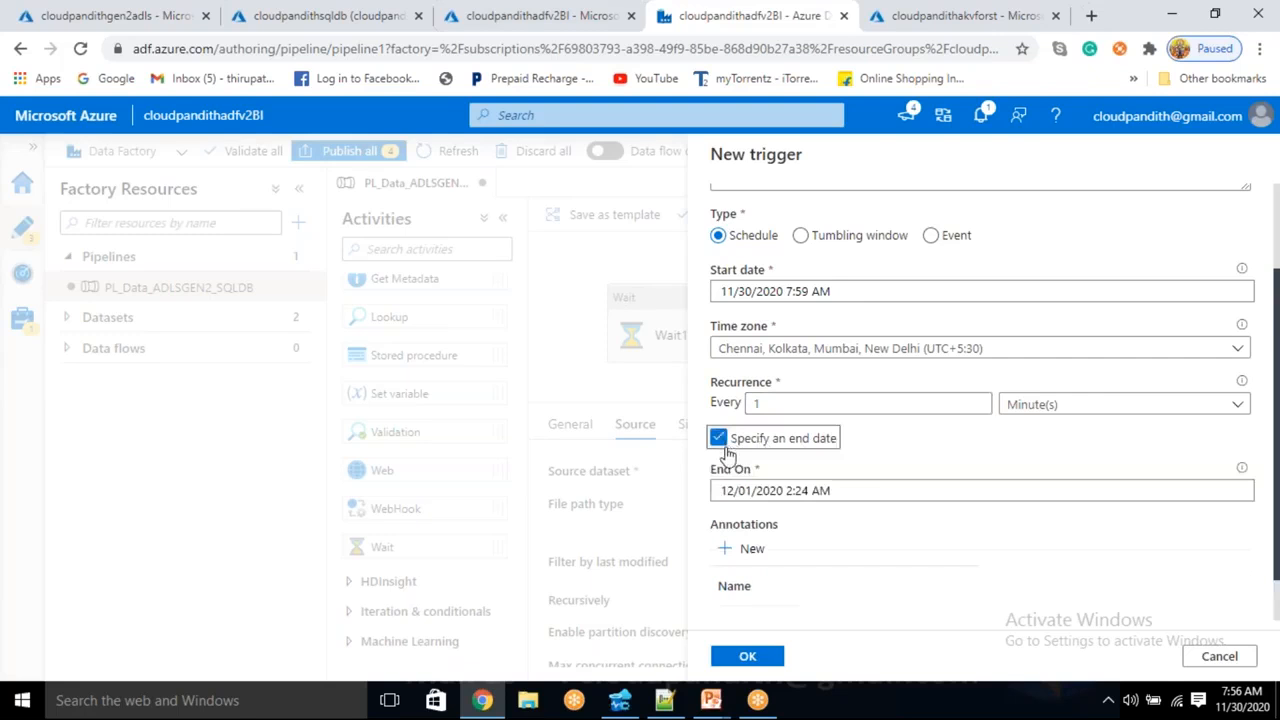
{"action": "left_click", "coordinate": [812, 491]}
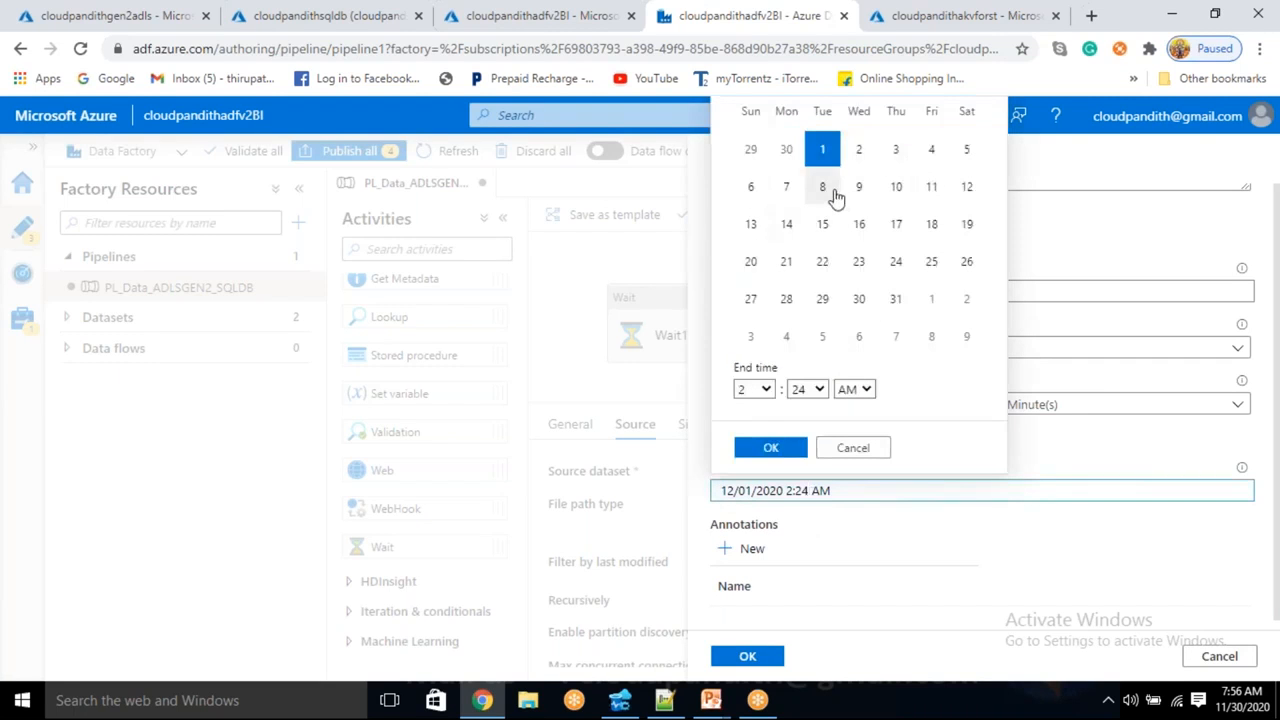
{"action": "left_click", "coordinate": [762, 395]}
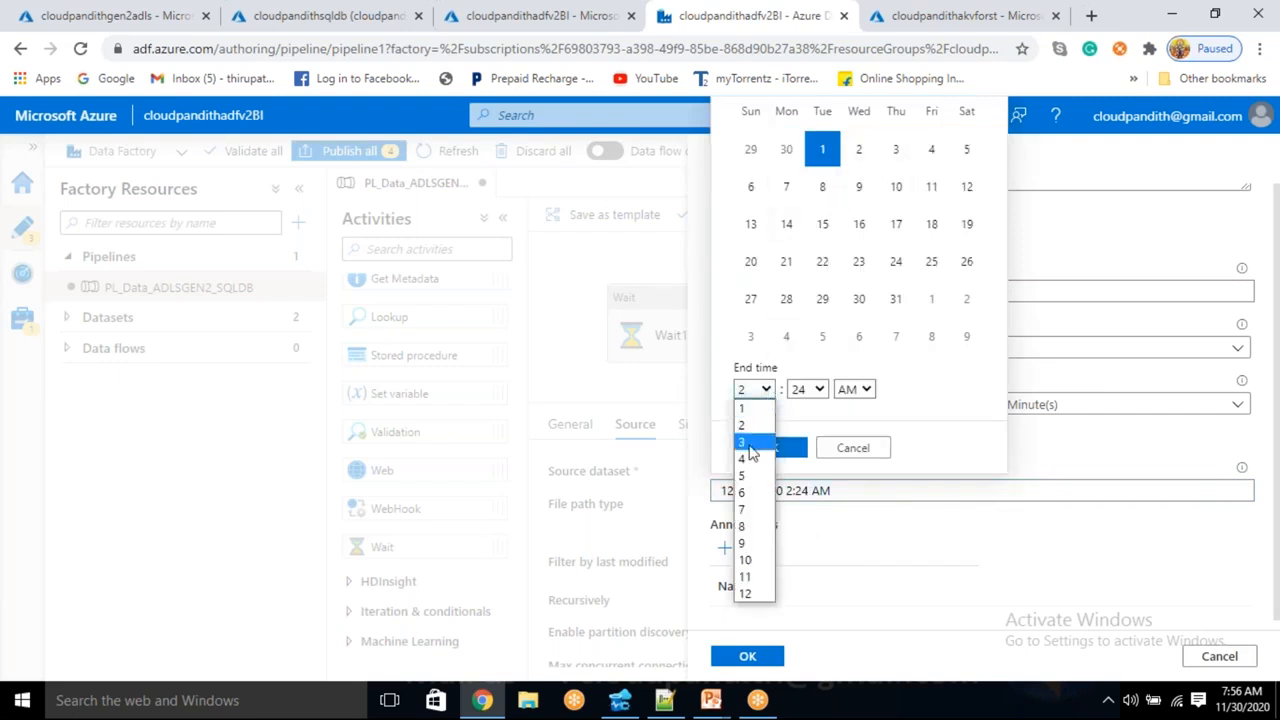
{"action": "left_click", "coordinate": [751, 528]}
{"action": "left_click", "coordinate": [818, 392]}
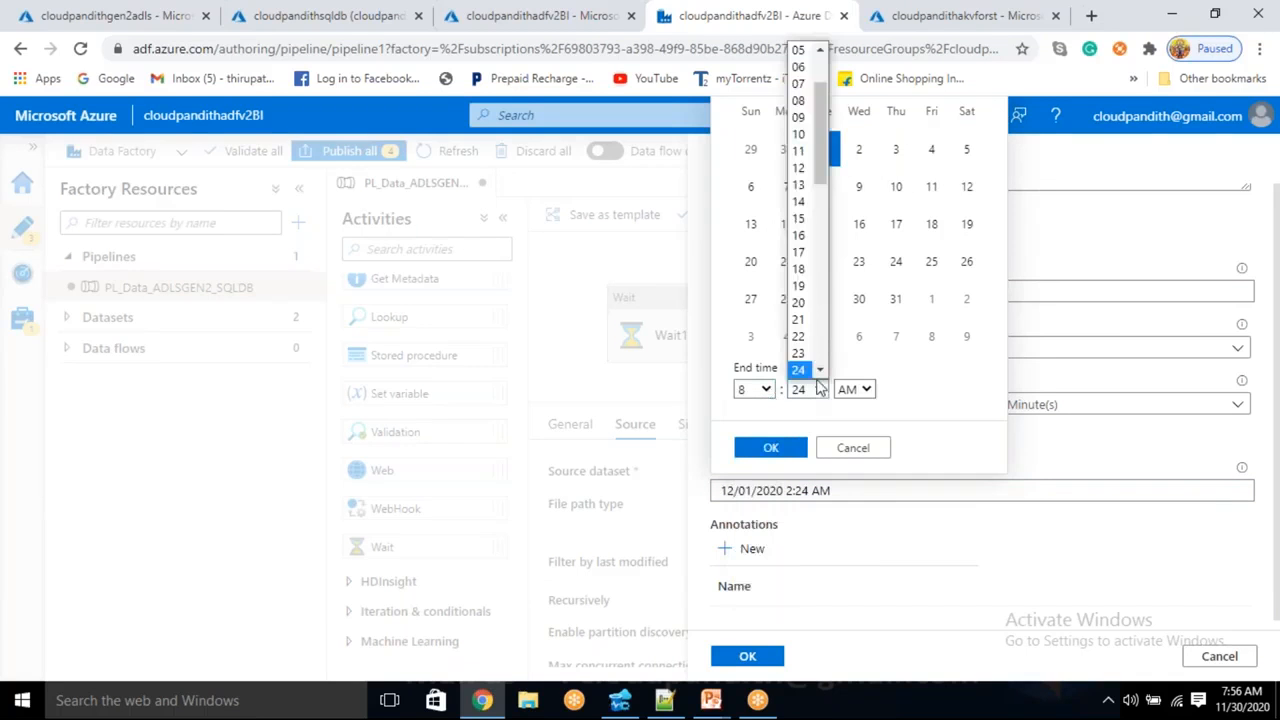
{"action": "scroll", "coordinate": [808, 68], "scroll_direction": "down", "scroll_amount": 2}
{"action": "scroll", "coordinate": [808, 68], "scroll_direction": "up", "scroll_amount": 4}
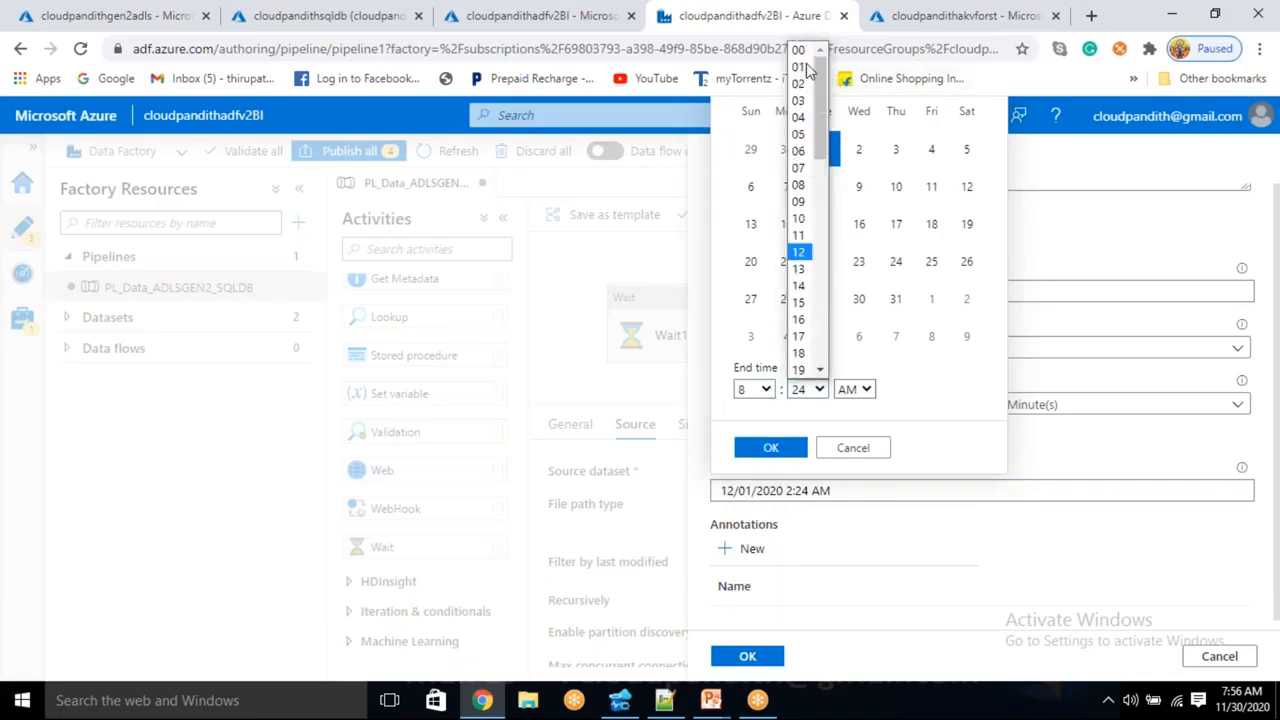
{"action": "left_click", "coordinate": [808, 68]}
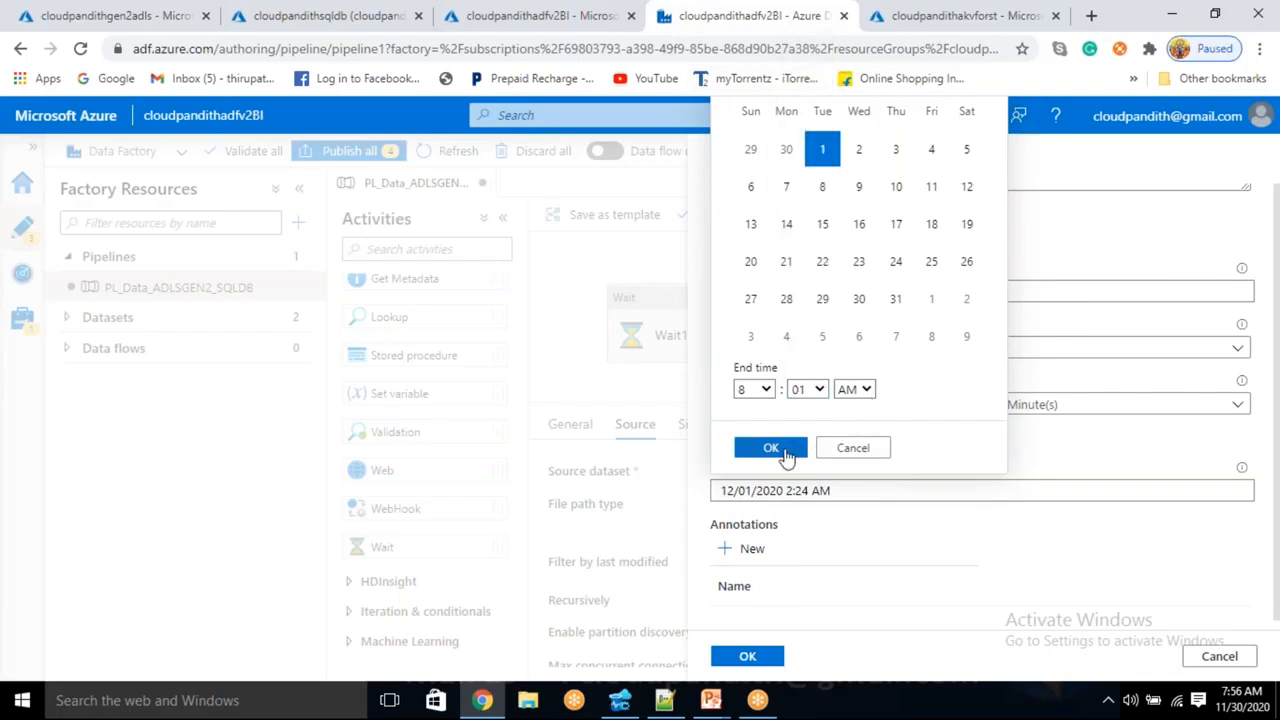
{"action": "left_click", "coordinate": [771, 448]}
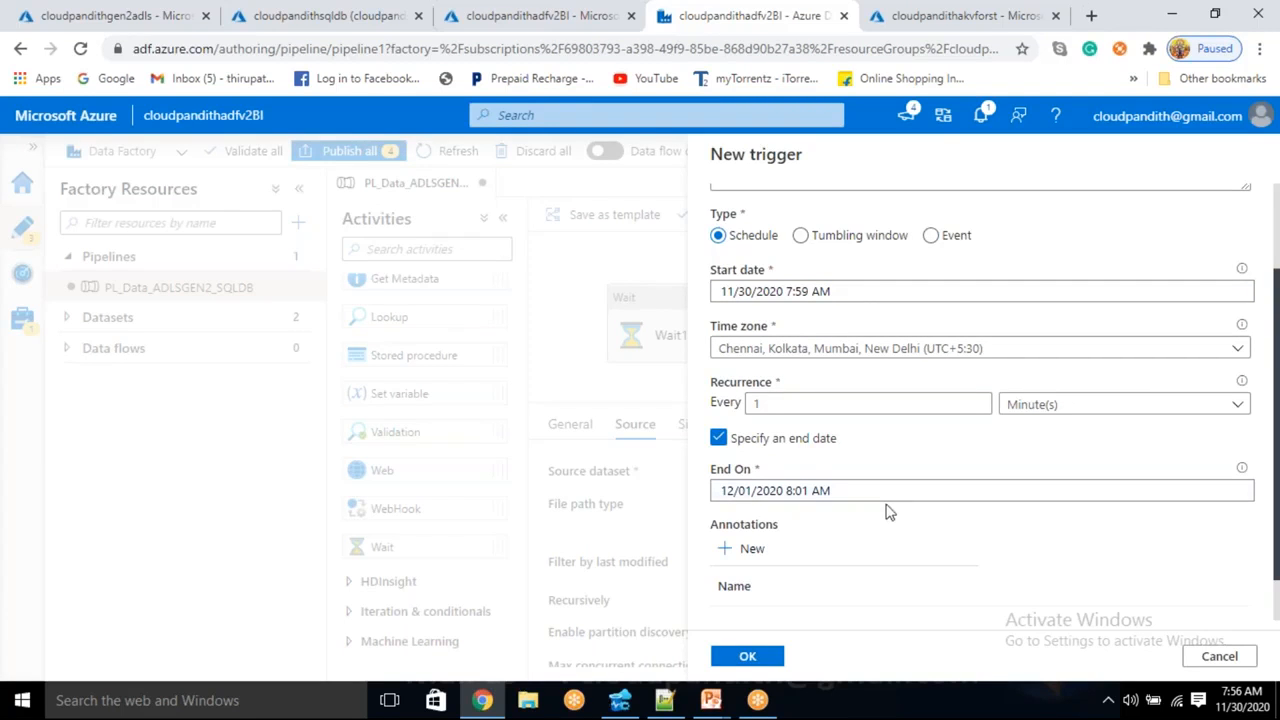
{"action": "scroll", "coordinate": [880, 514], "scroll_direction": "down", "scroll_amount": 1}
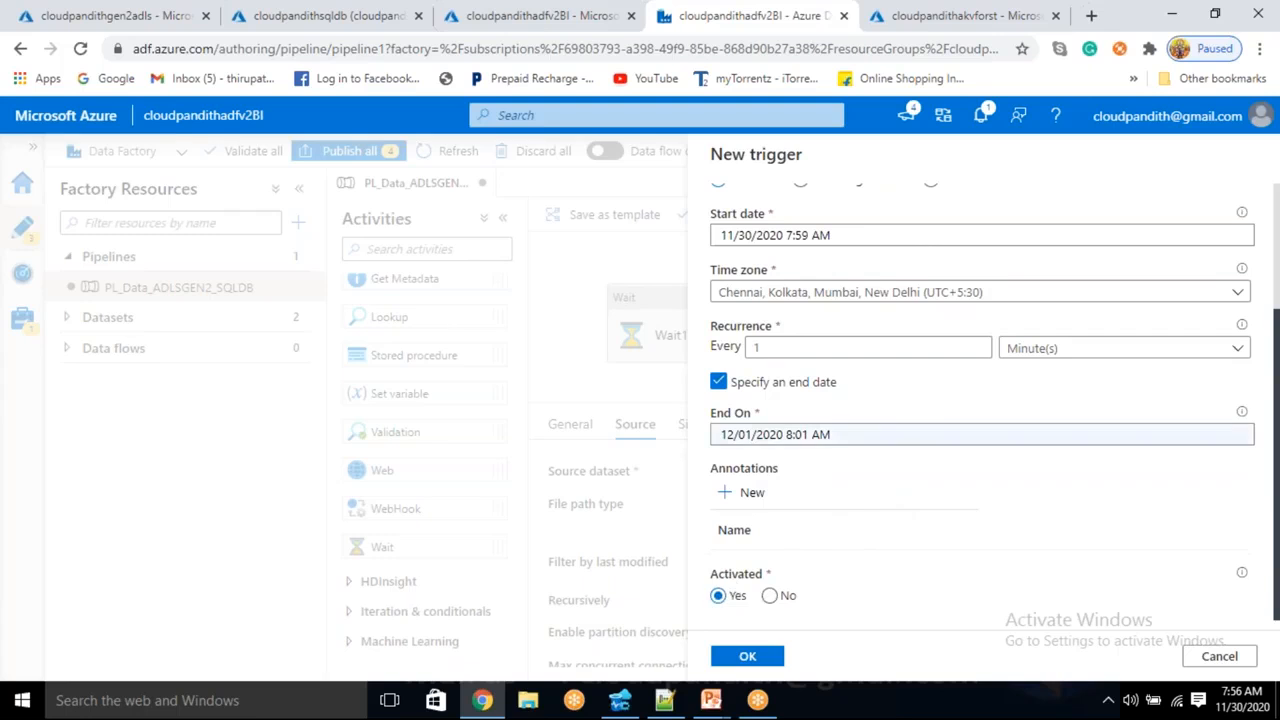
{"action": "left_click", "coordinate": [905, 352]}
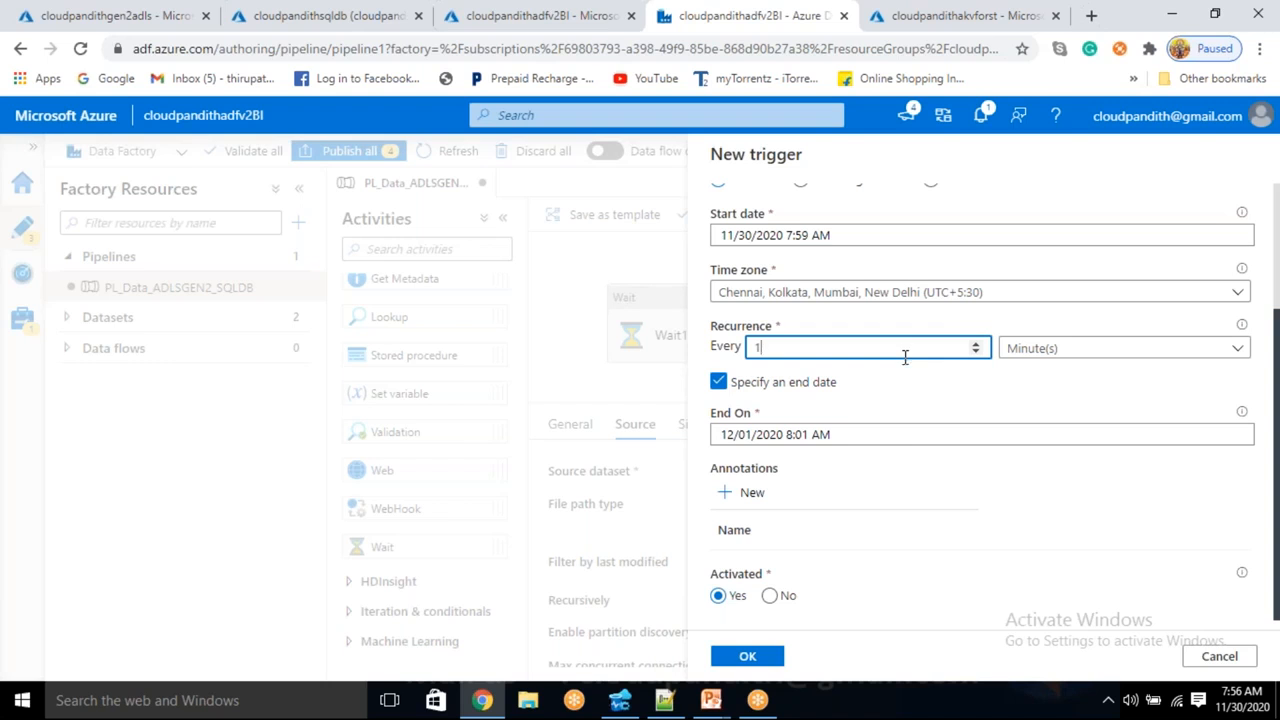
- Change the recurrence interval to every 30 minutes
{"action": "key", "text": "BackSpace"}
{"action": "type", "text": "2"}
{"action": "type", "text": "5"}
{"action": "type", "text": "0"}
{"action": "scroll", "coordinate": [940, 524], "scroll_direction": "up", "scroll_amount": 2}
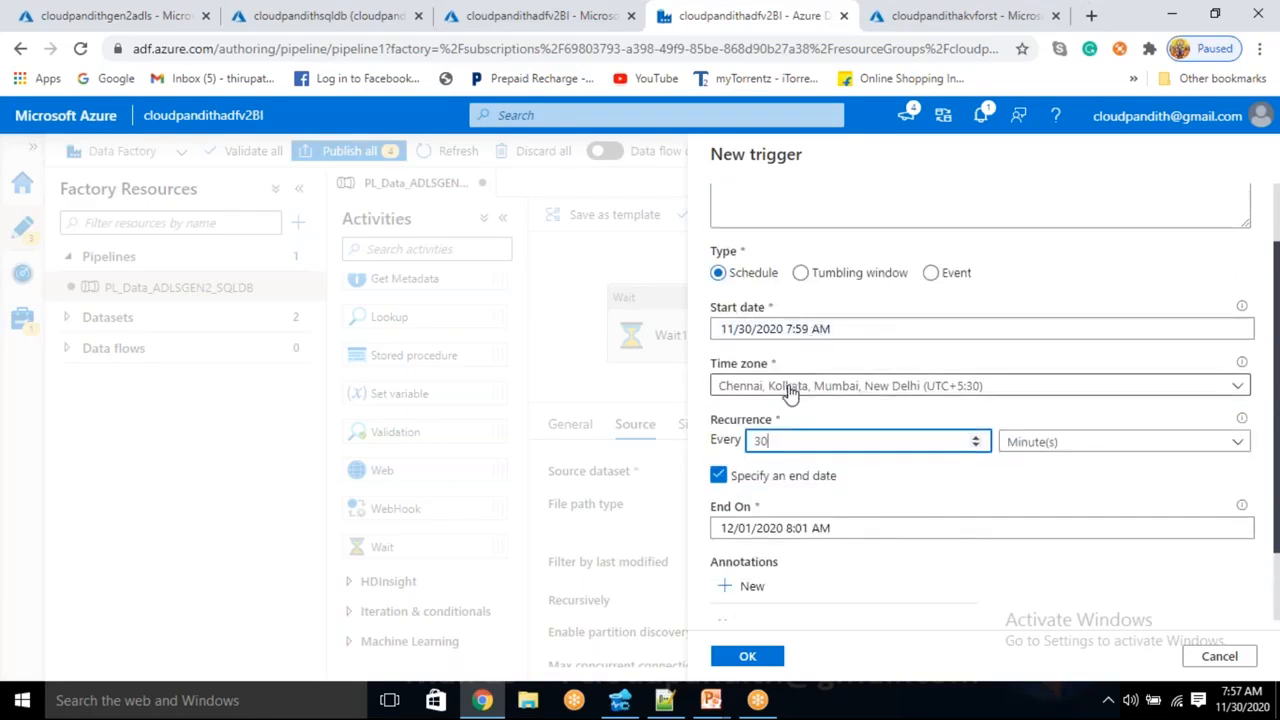
{"action": "scroll", "coordinate": [740, 488], "scroll_direction": "down", "scroll_amount": 2}
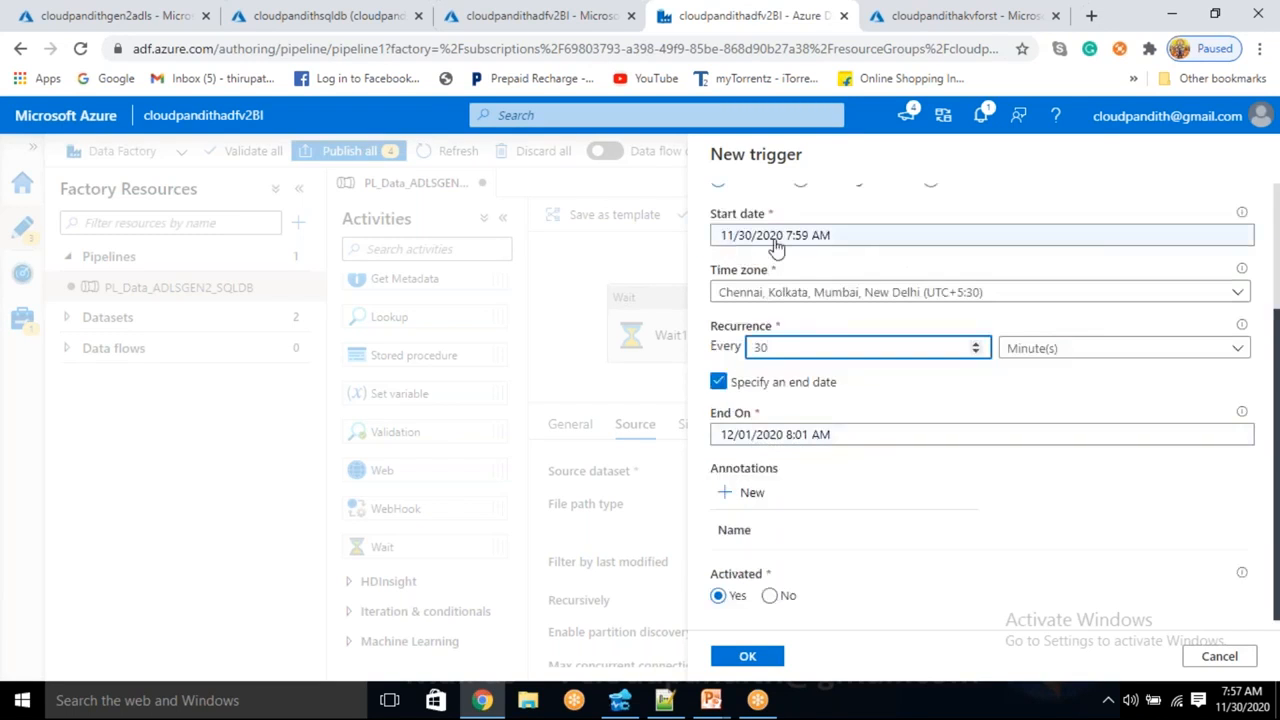
- Move the end date to 11/30/2020 8:01 AM and accept the schedule settings
{"action": "left_click", "coordinate": [746, 438]}
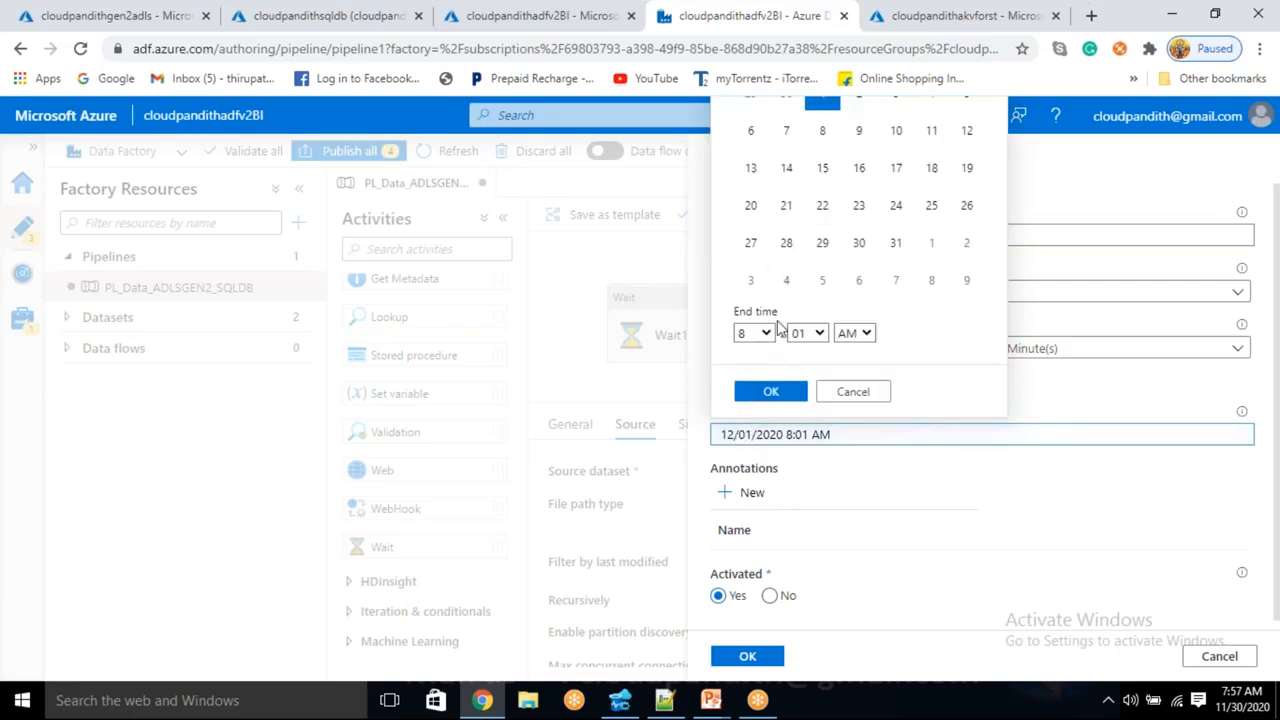
{"action": "left_click", "coordinate": [788, 110]}
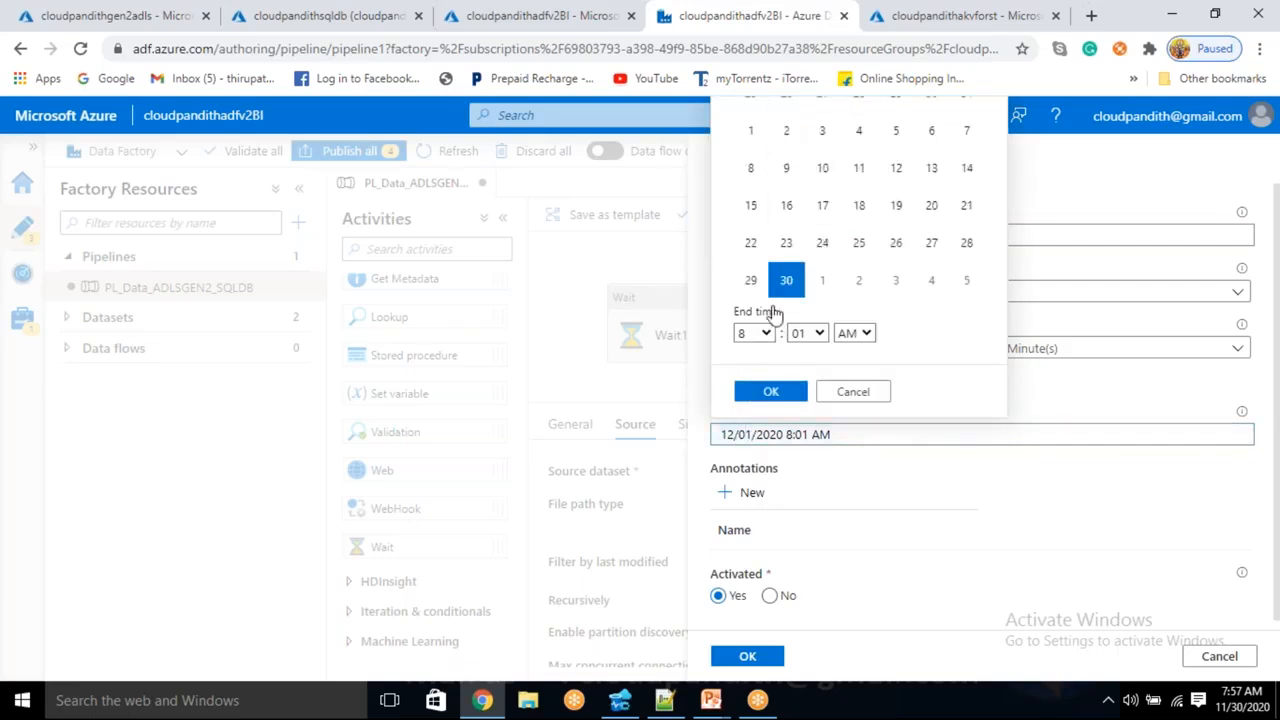
{"action": "left_click", "coordinate": [769, 391]}
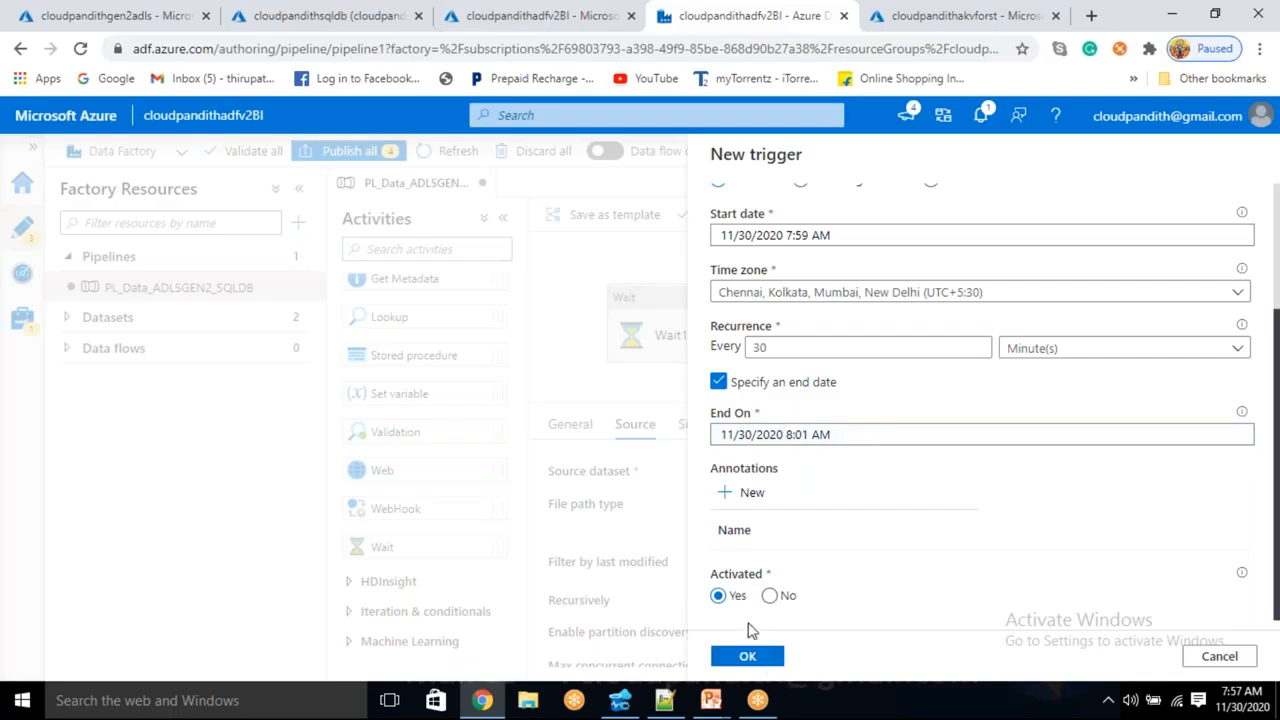
{"action": "left_click", "coordinate": [749, 661]}
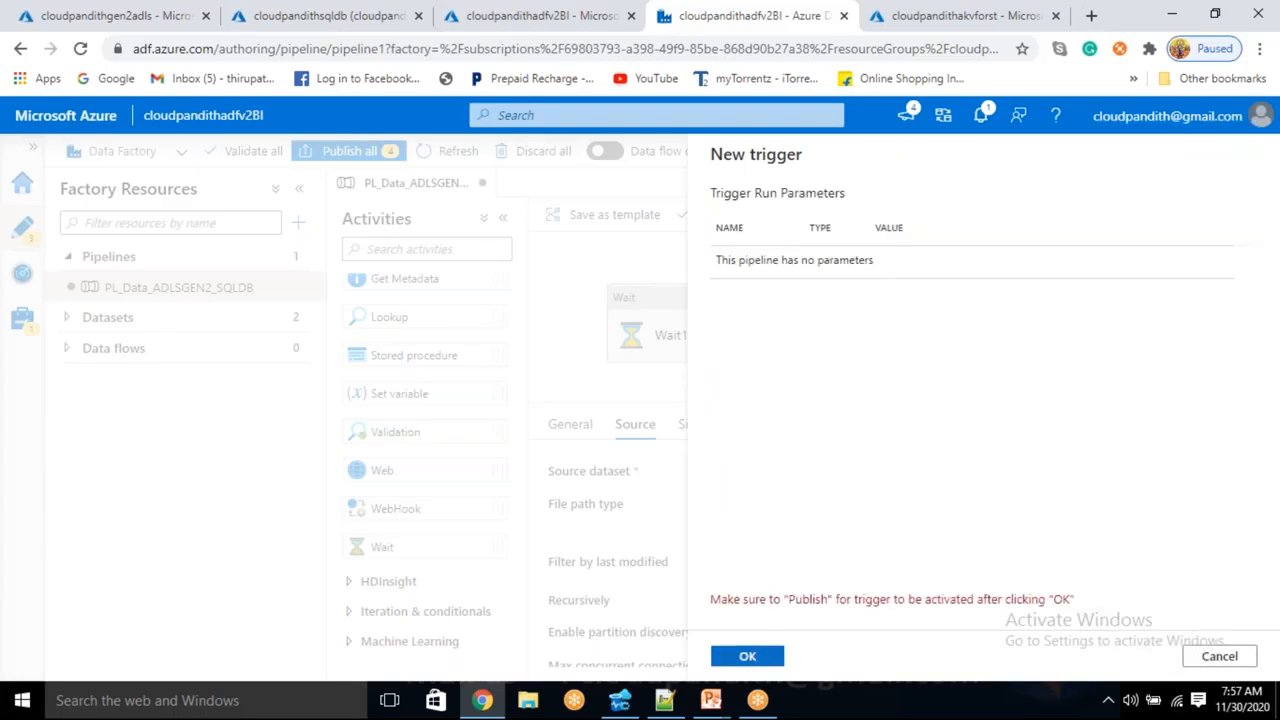
- Finish trigger1 with no run parameters and publish all five pending changes
{"action": "left_click", "coordinate": [747, 656]}
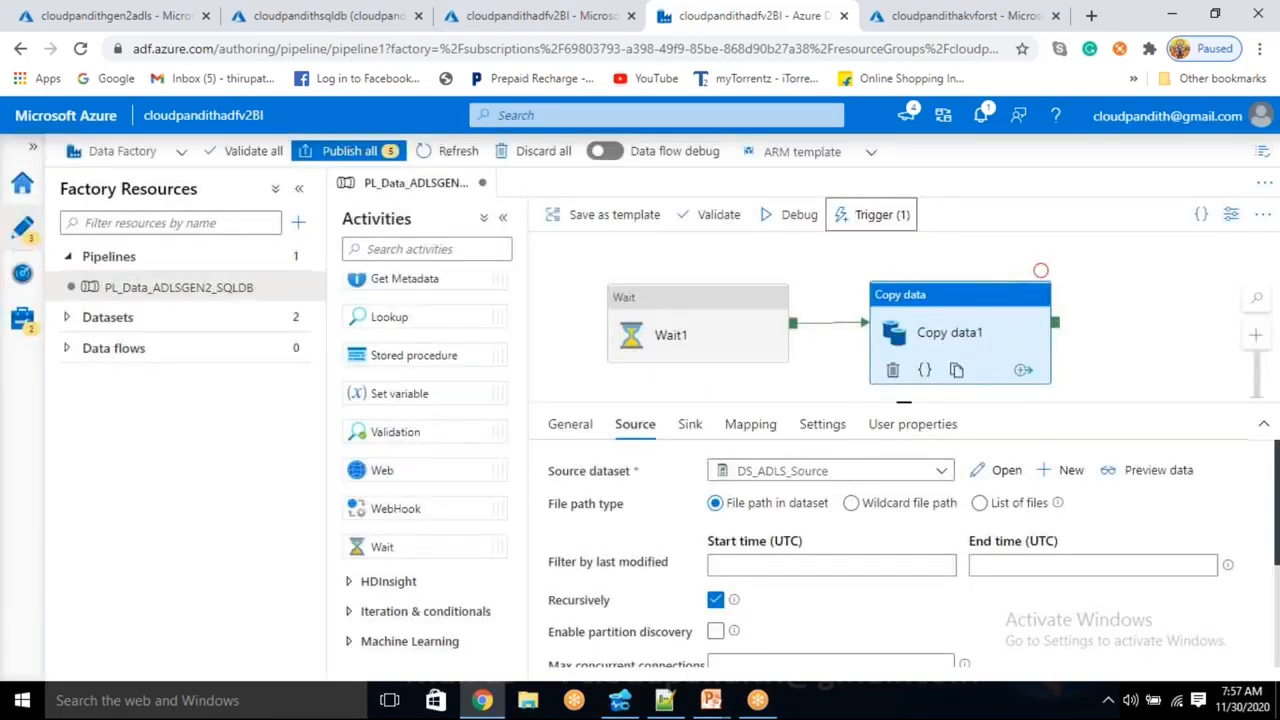
{"action": "left_click", "coordinate": [348, 152]}
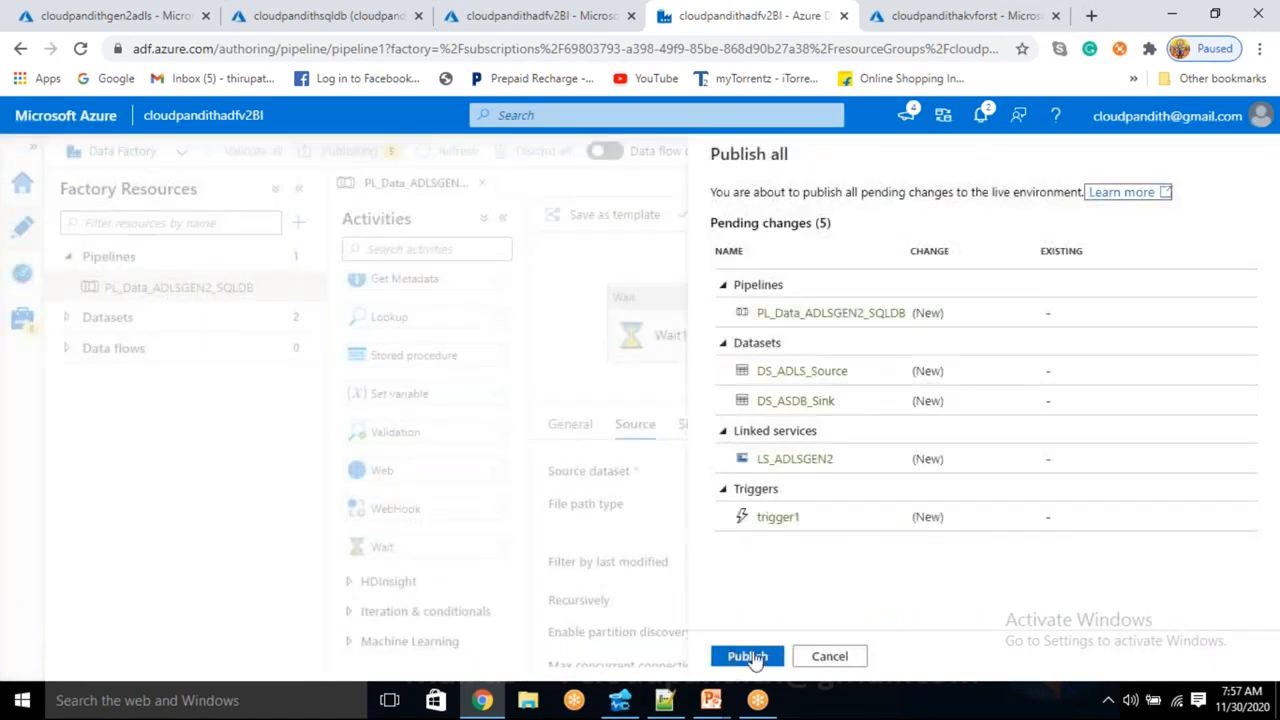
{"action": "left_click", "coordinate": [748, 656]}
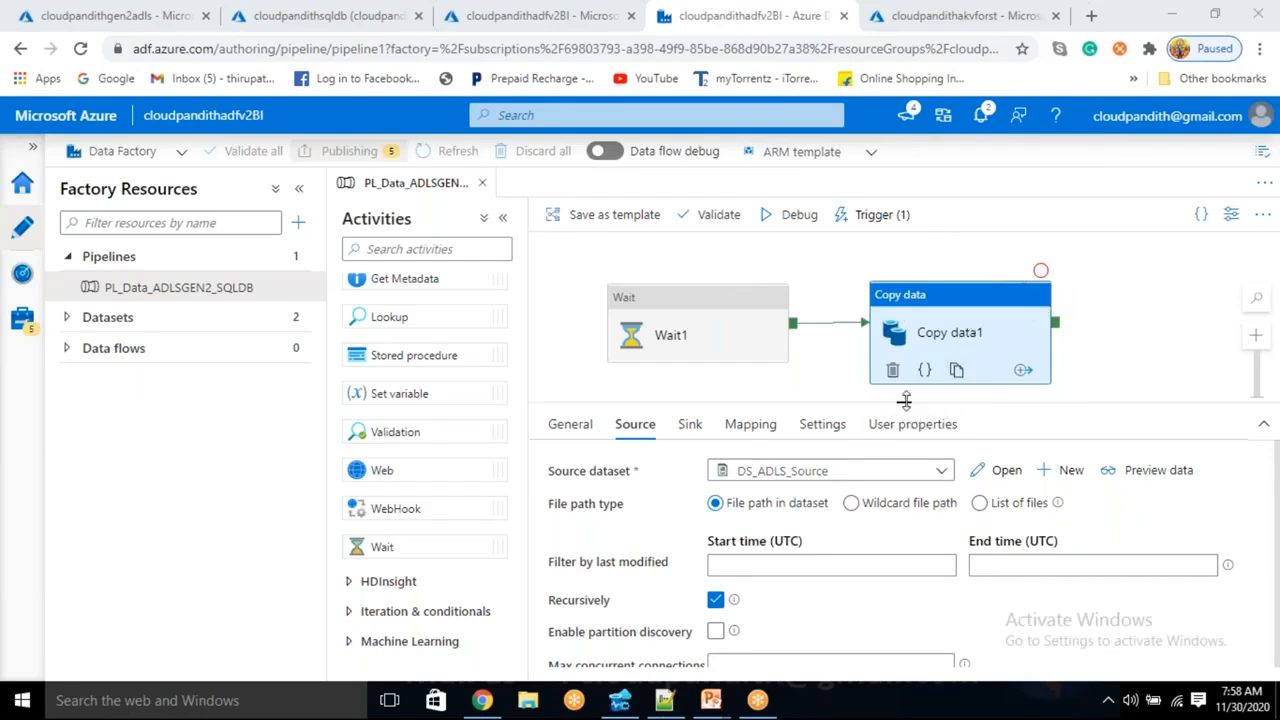
{"action": "left_click_drag", "start_coordinate": [906, 408], "coordinate": [905, 446]}
{"action": "left_click", "coordinate": [812, 401]}
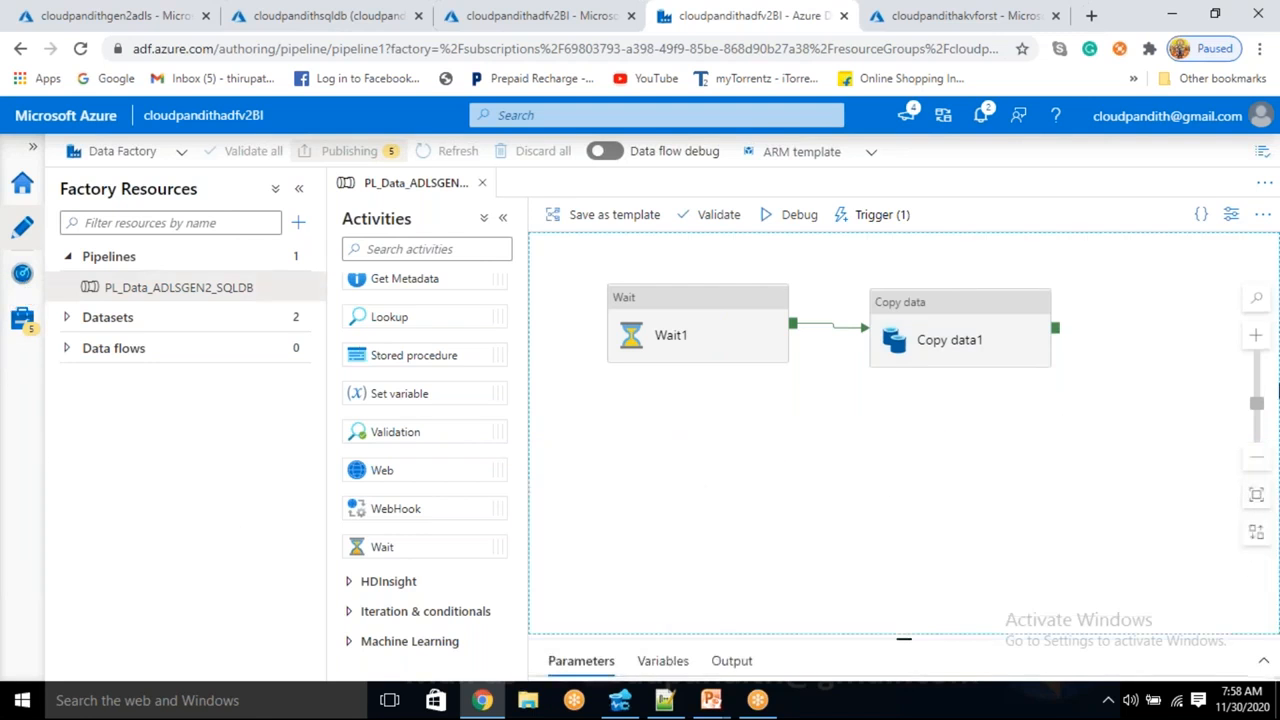
{"action": "left_click", "coordinate": [1252, 340]}
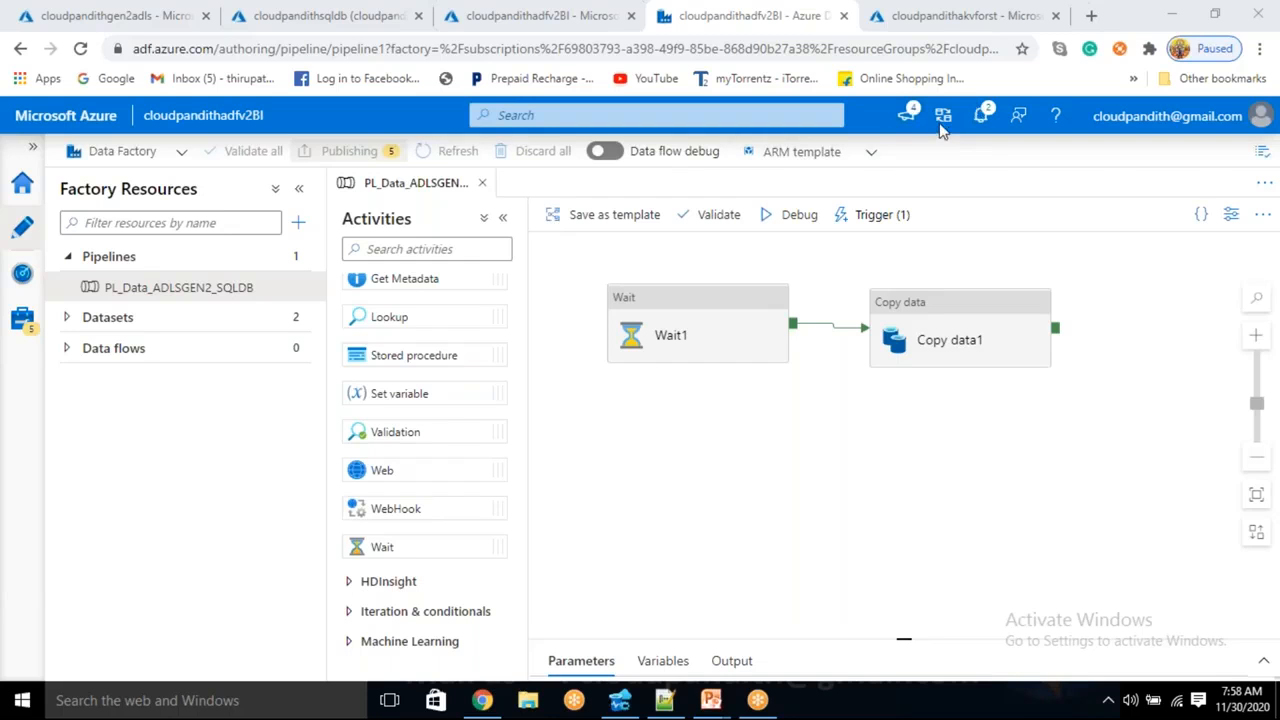
{"action": "left_click", "coordinate": [30, 274]}
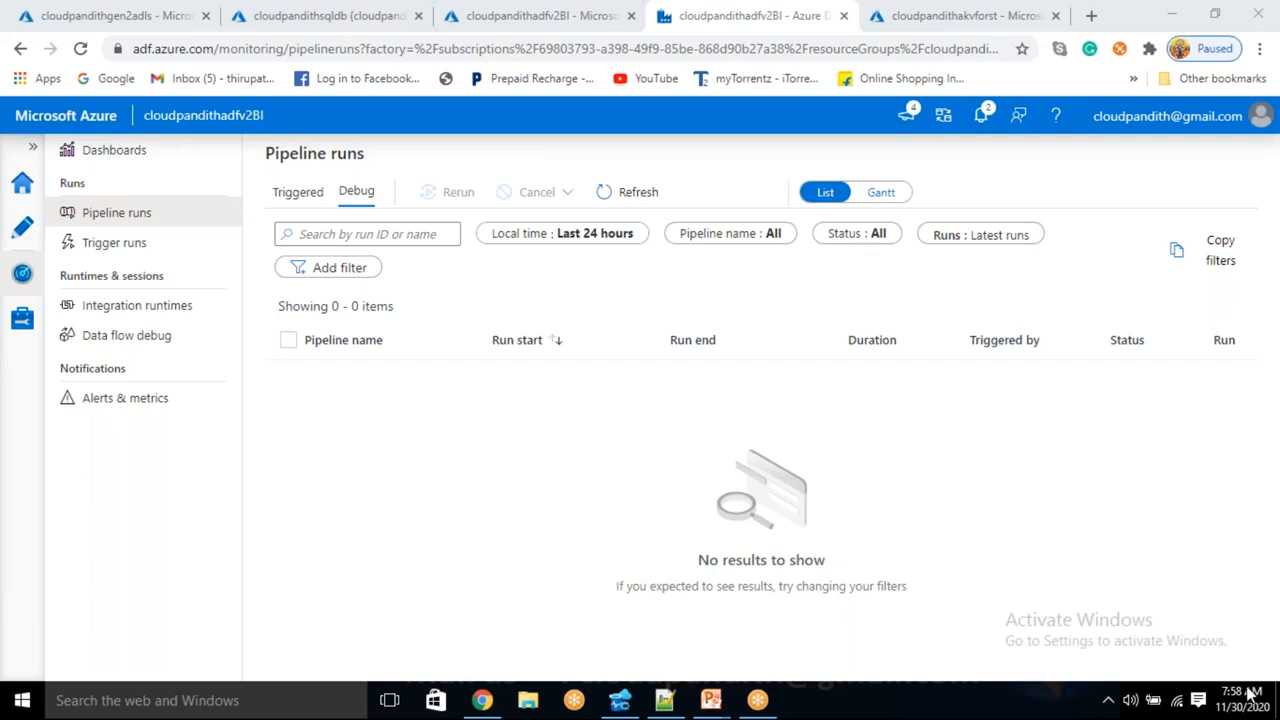
- Refresh Pipeline runs until the trigger1 run appears, then open its activity runs
{"action": "left_click", "coordinate": [630, 203]}
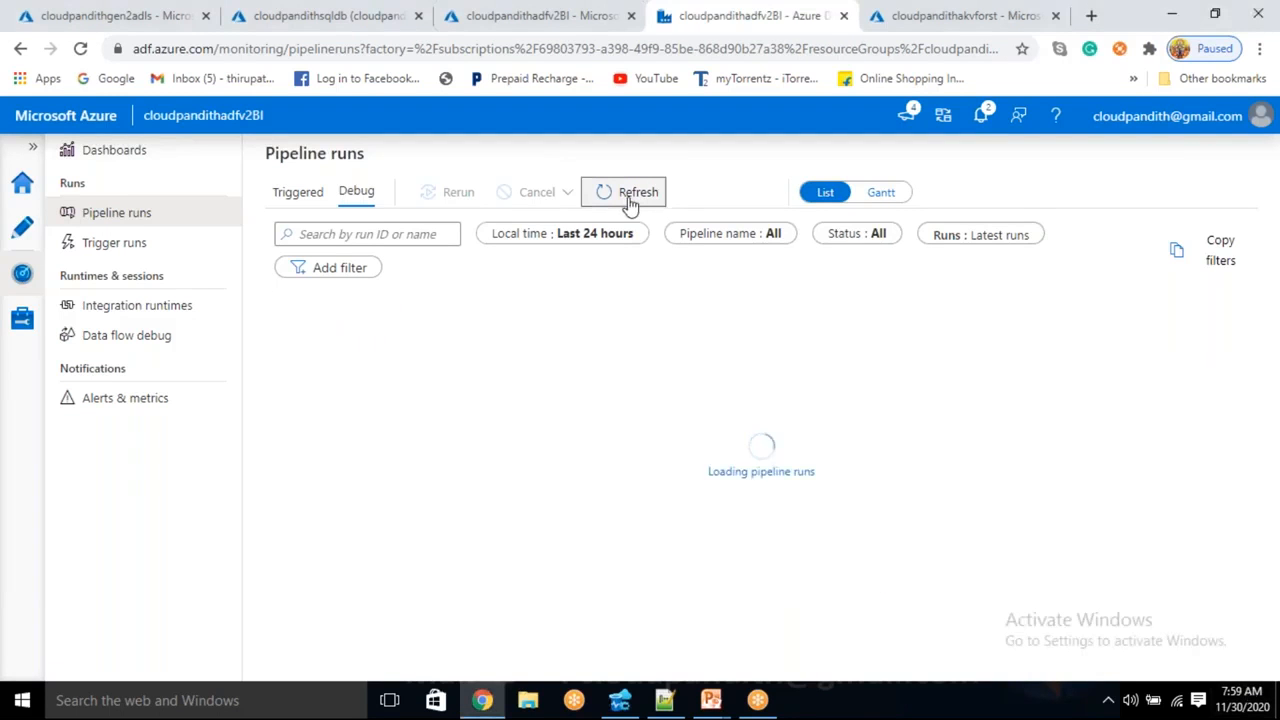
{"action": "left_click", "coordinate": [631, 204]}
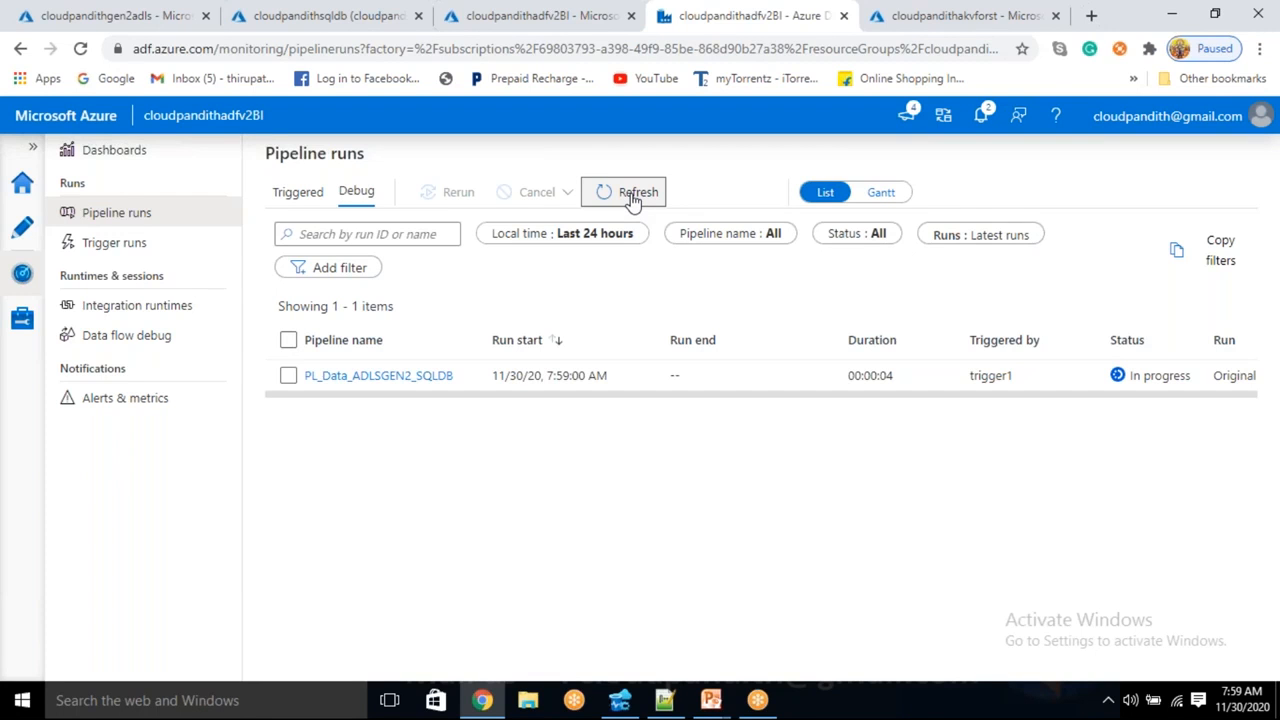
{"action": "left_click", "coordinate": [632, 197]}
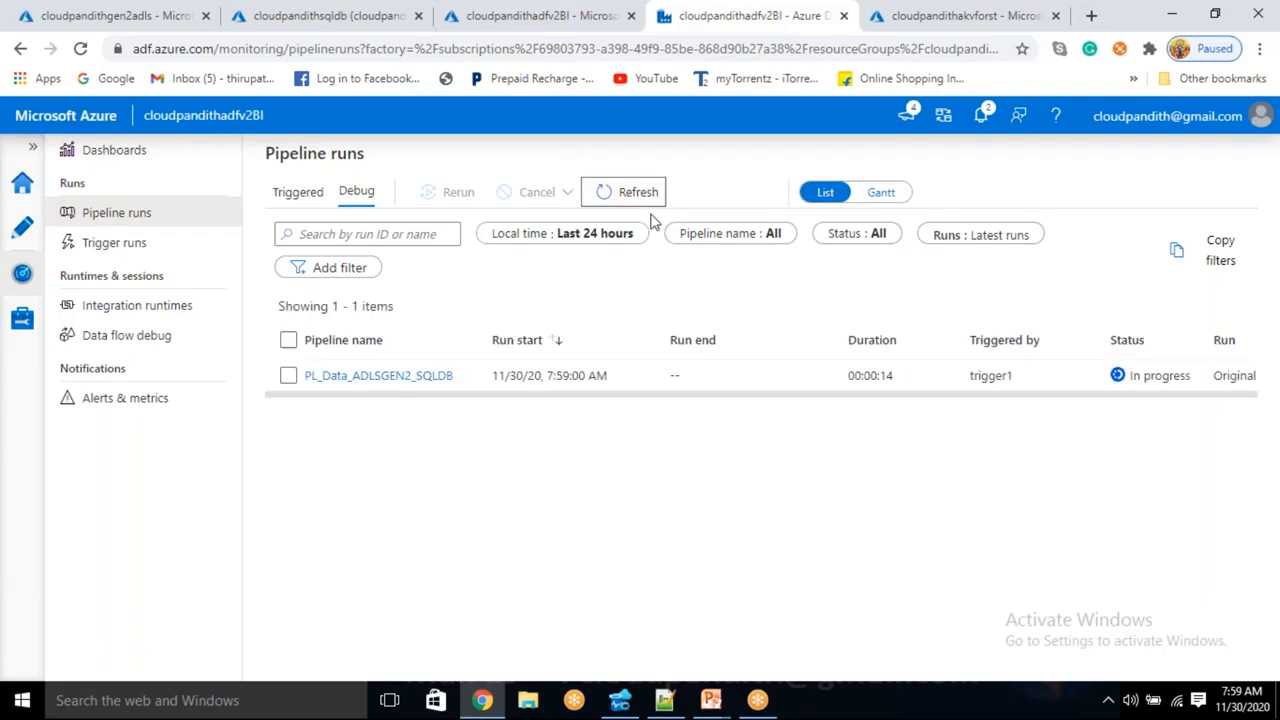
{"action": "left_click", "coordinate": [650, 200]}
{"action": "left_click_drag", "start_coordinate": [547, 375], "coordinate": [606, 375]}
{"action": "left_click", "coordinate": [352, 378]}
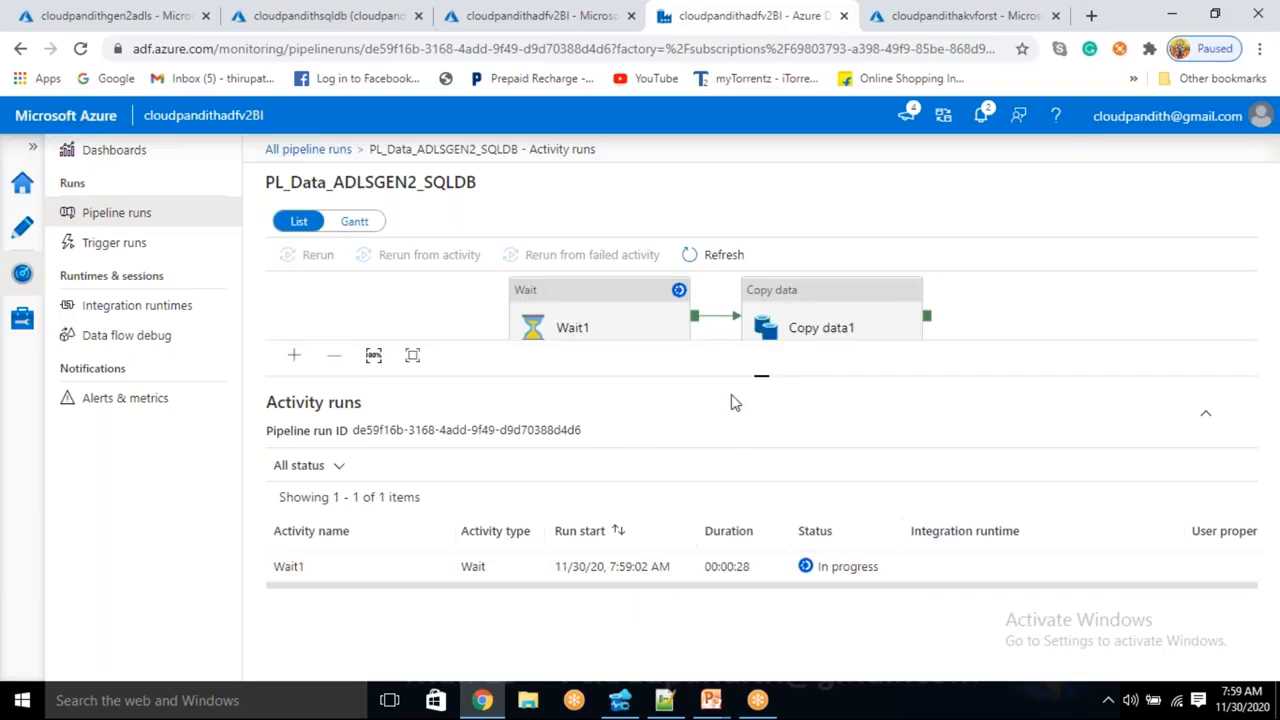
- Check Wait1's progress, then return to the All pipeline runs list
{"action": "left_click", "coordinate": [608, 317]}
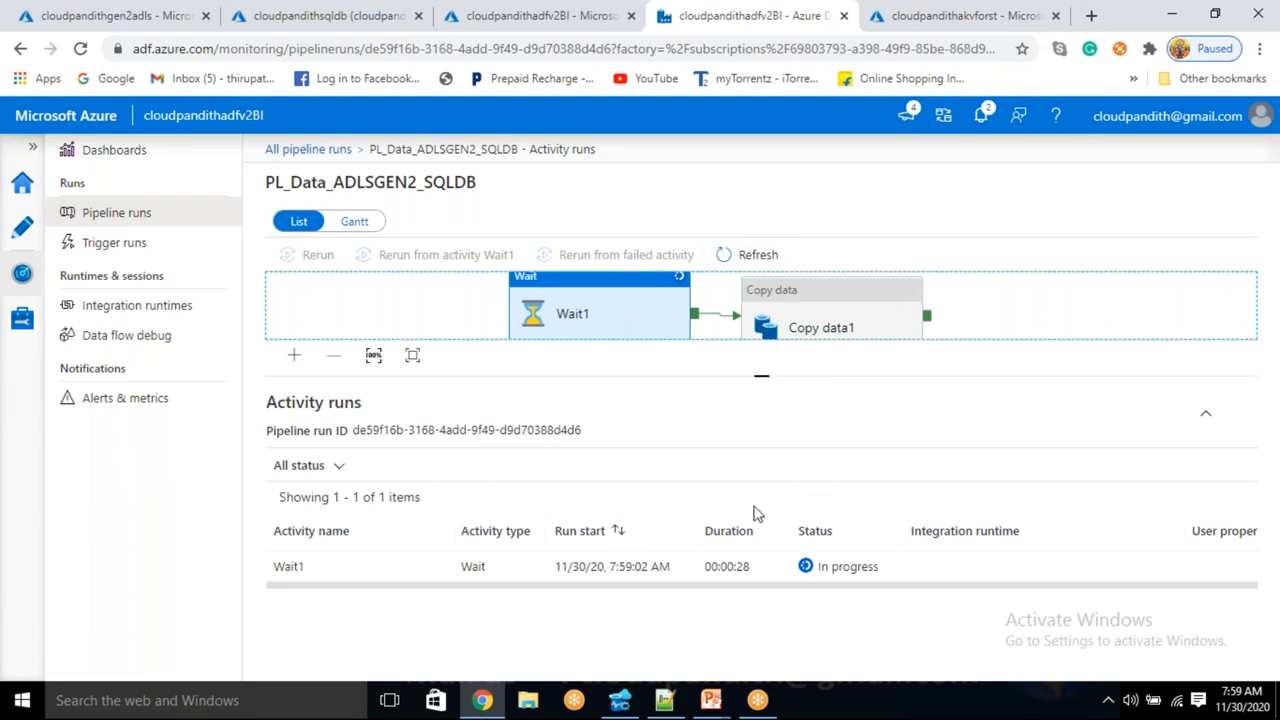
{"action": "left_click", "coordinate": [750, 258]}
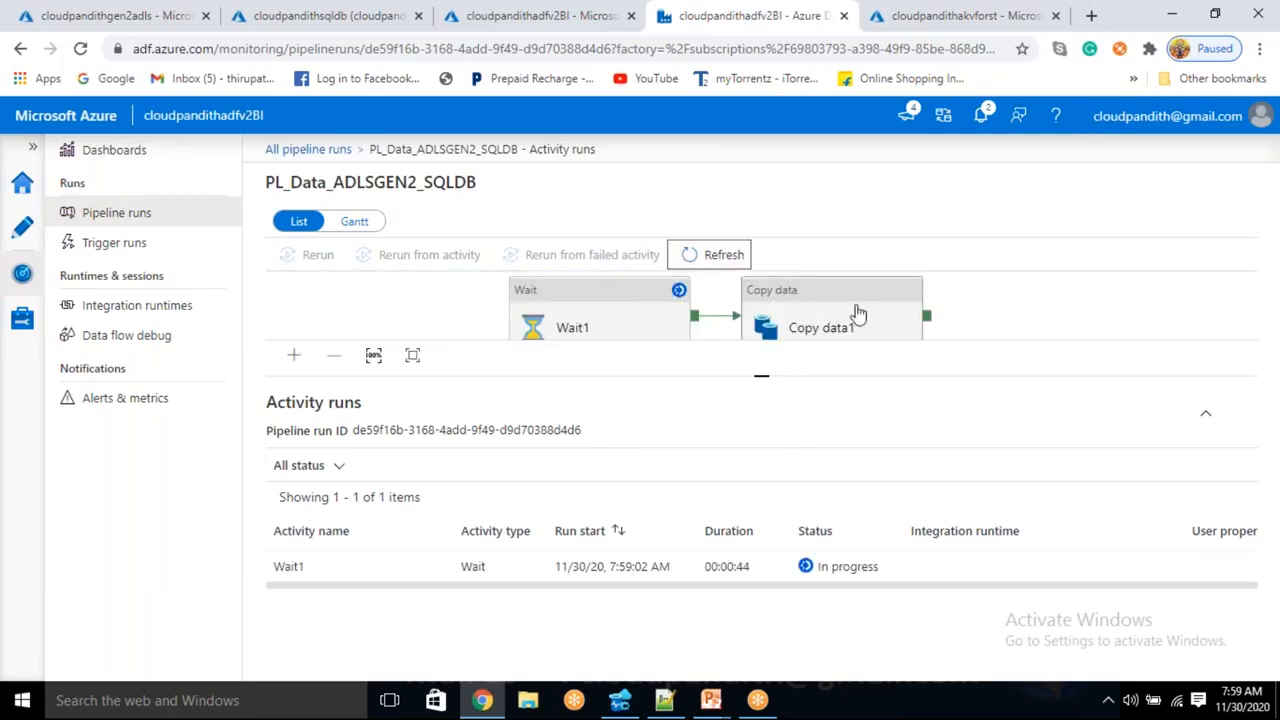
{"action": "left_click", "coordinate": [344, 152]}
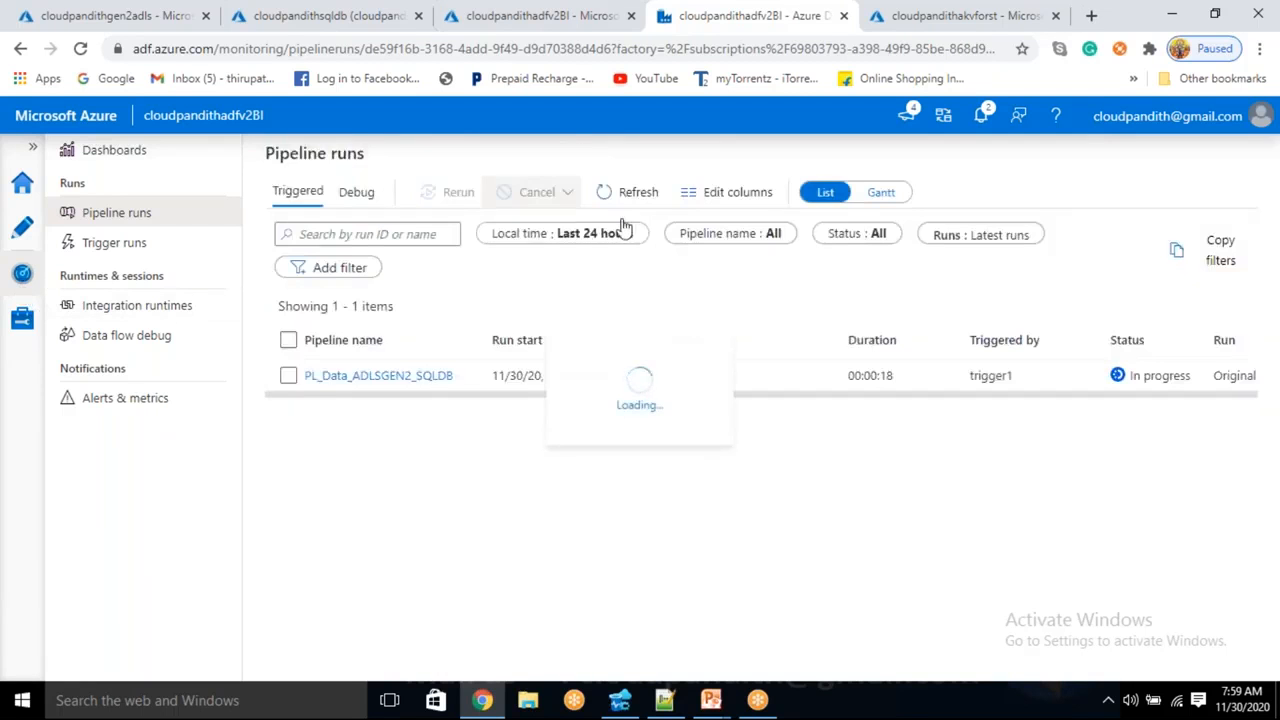
- Refresh the Pipeline runs list repeatedly to follow the trigger1 run's status
{"action": "left_click", "coordinate": [632, 196]}
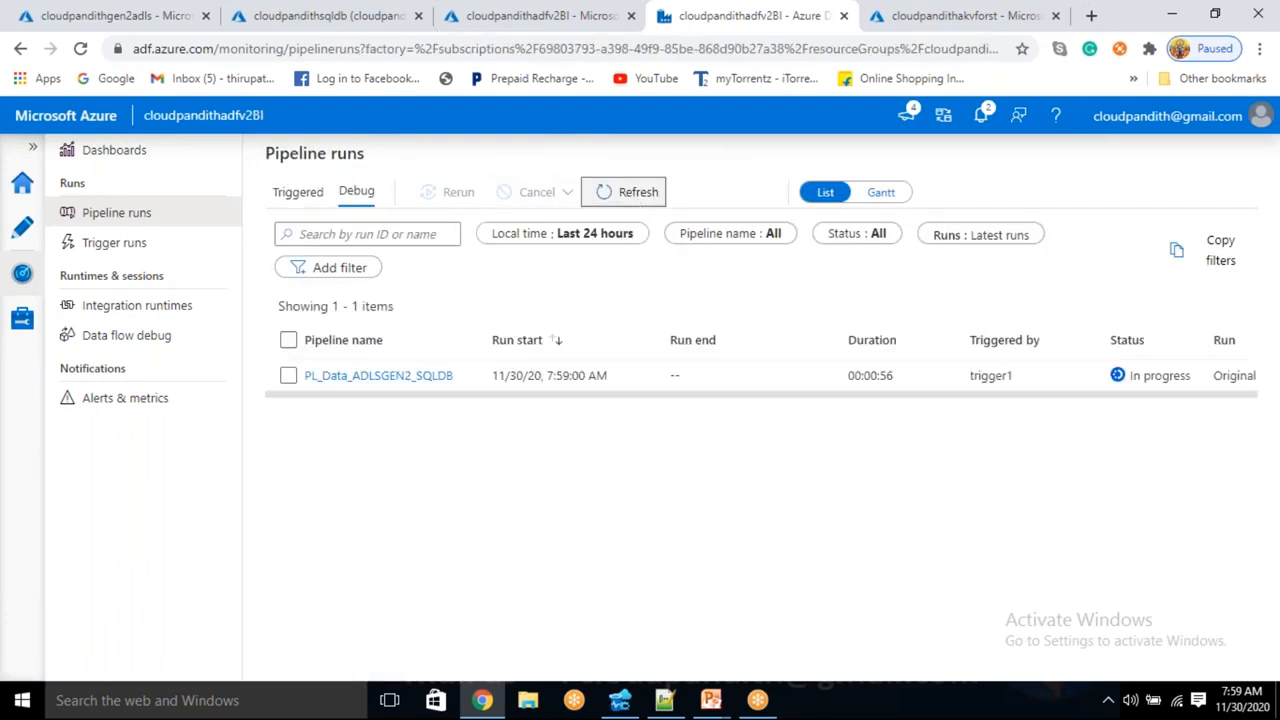
{"action": "left_click", "coordinate": [1257, 707]}
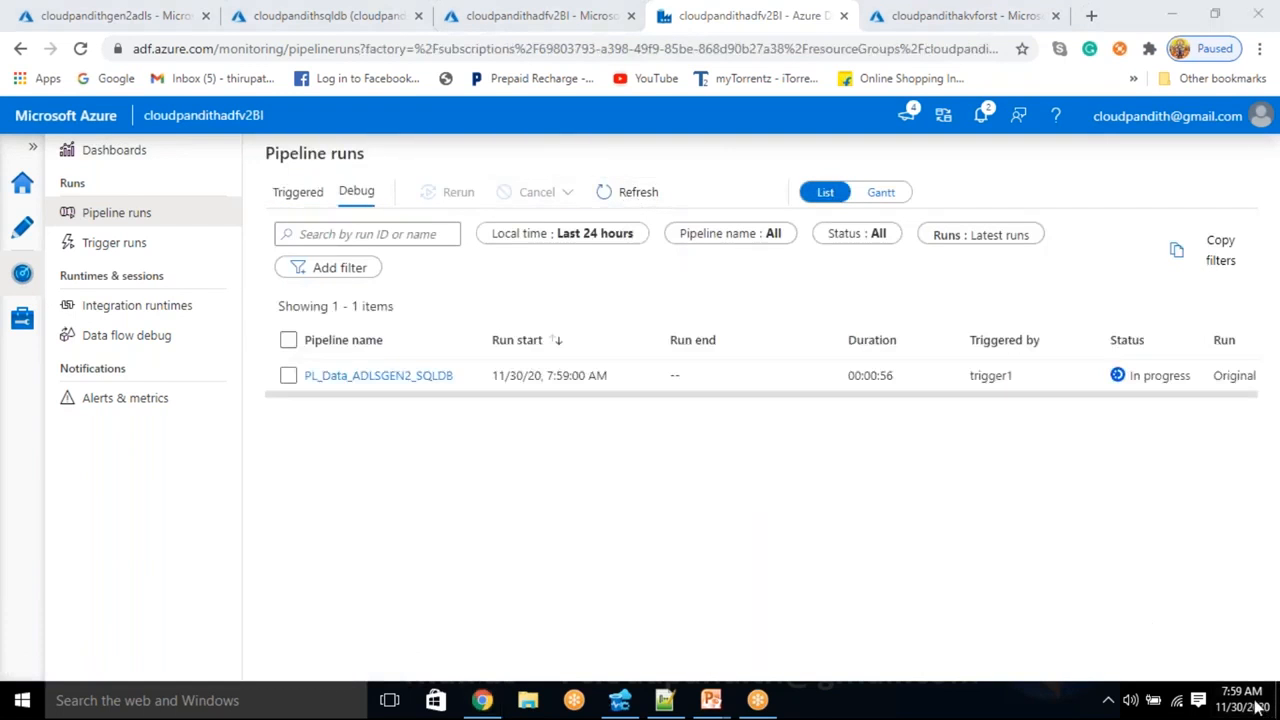
{"action": "left_click", "coordinate": [636, 196]}
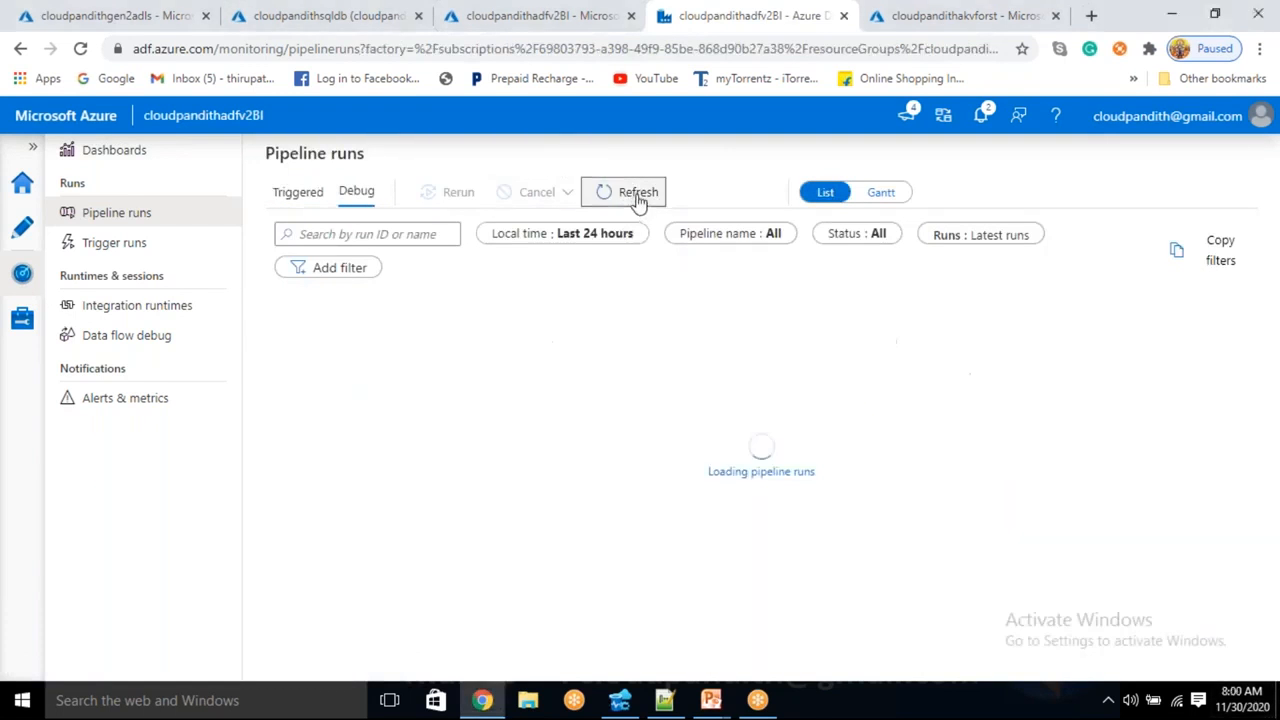
{"action": "left_click", "coordinate": [638, 196]}
{"action": "left_click", "coordinate": [638, 196]}
{"action": "left_click", "coordinate": [638, 196]}
{"action": "left_click", "coordinate": [638, 196]}
{"action": "left_click", "coordinate": [638, 196]}
{"action": "left_click", "coordinate": [638, 196]}
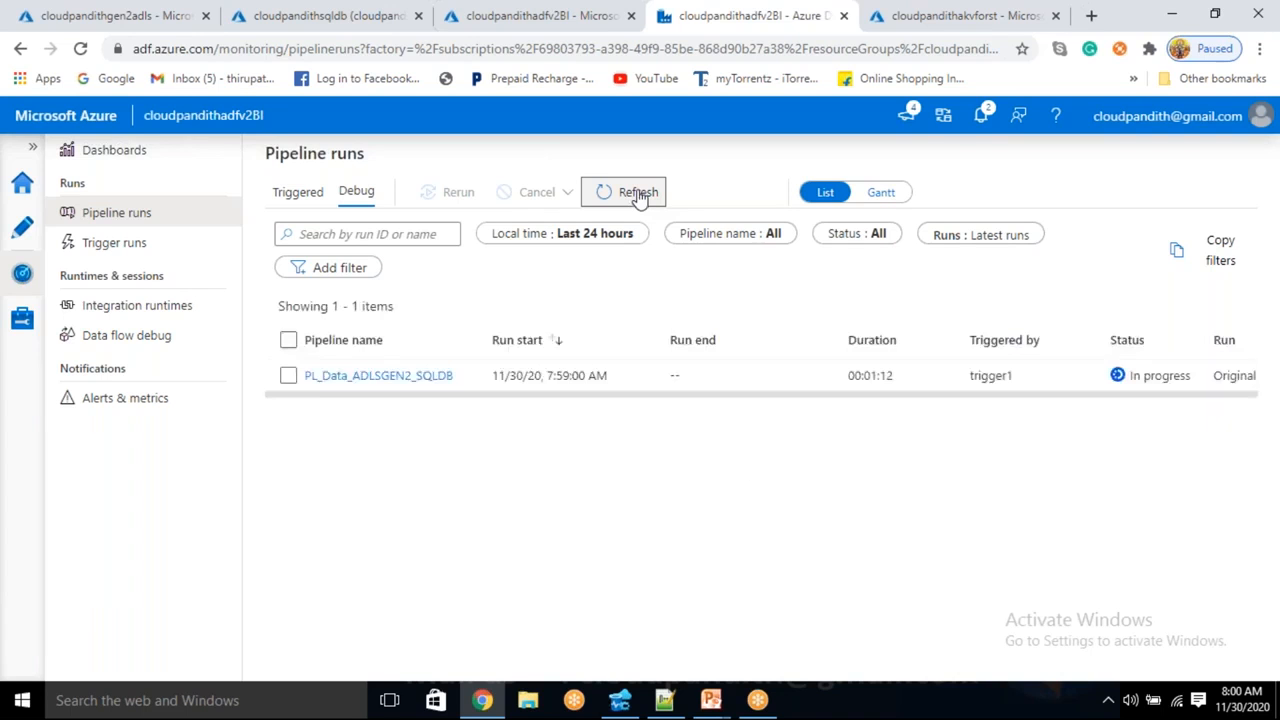
{"action": "left_click", "coordinate": [638, 196]}
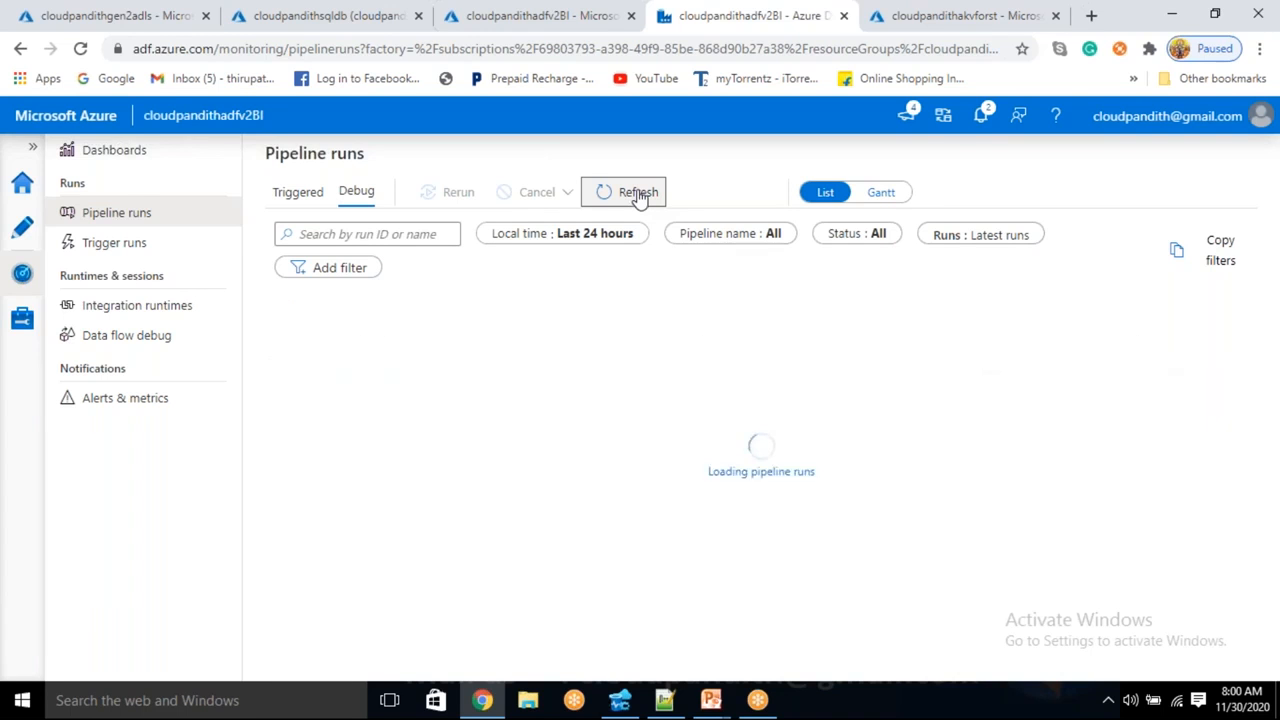
{"action": "left_click", "coordinate": [637, 193]}
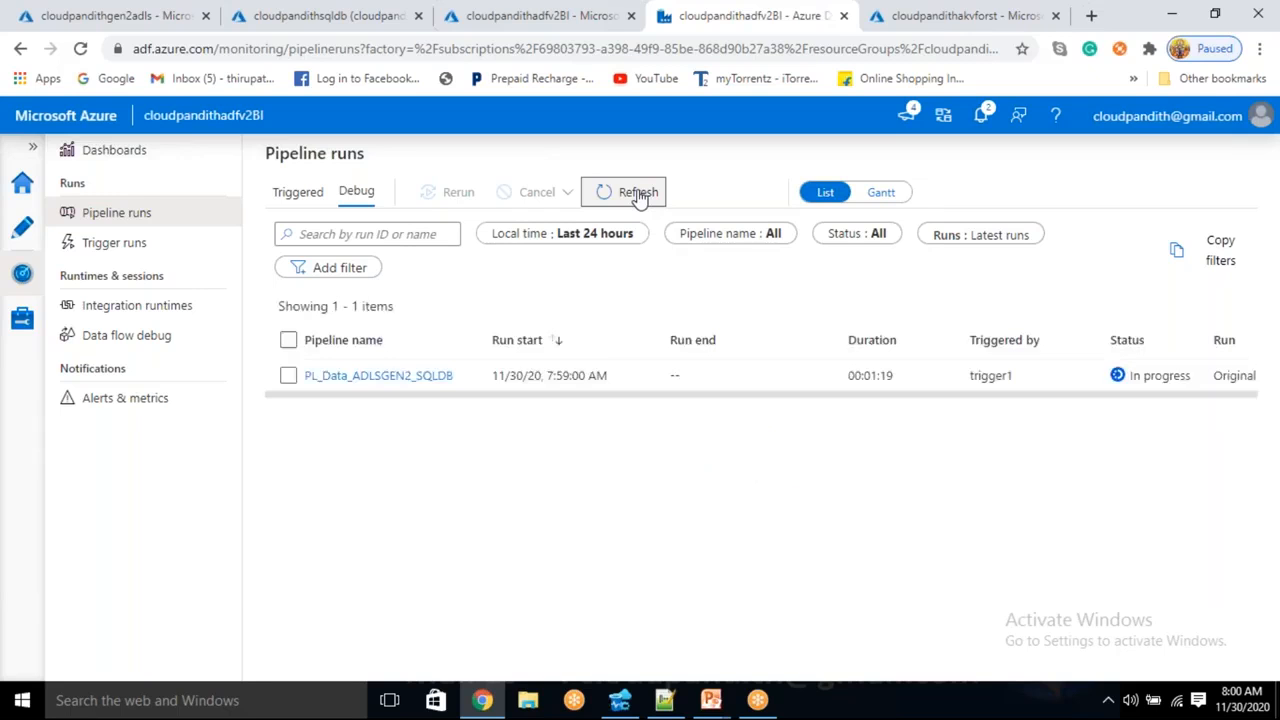
- Check the Trigger runs history, then open the triggered run: Wait1 succeeded, Copy data1 running
{"action": "left_click", "coordinate": [142, 253]}
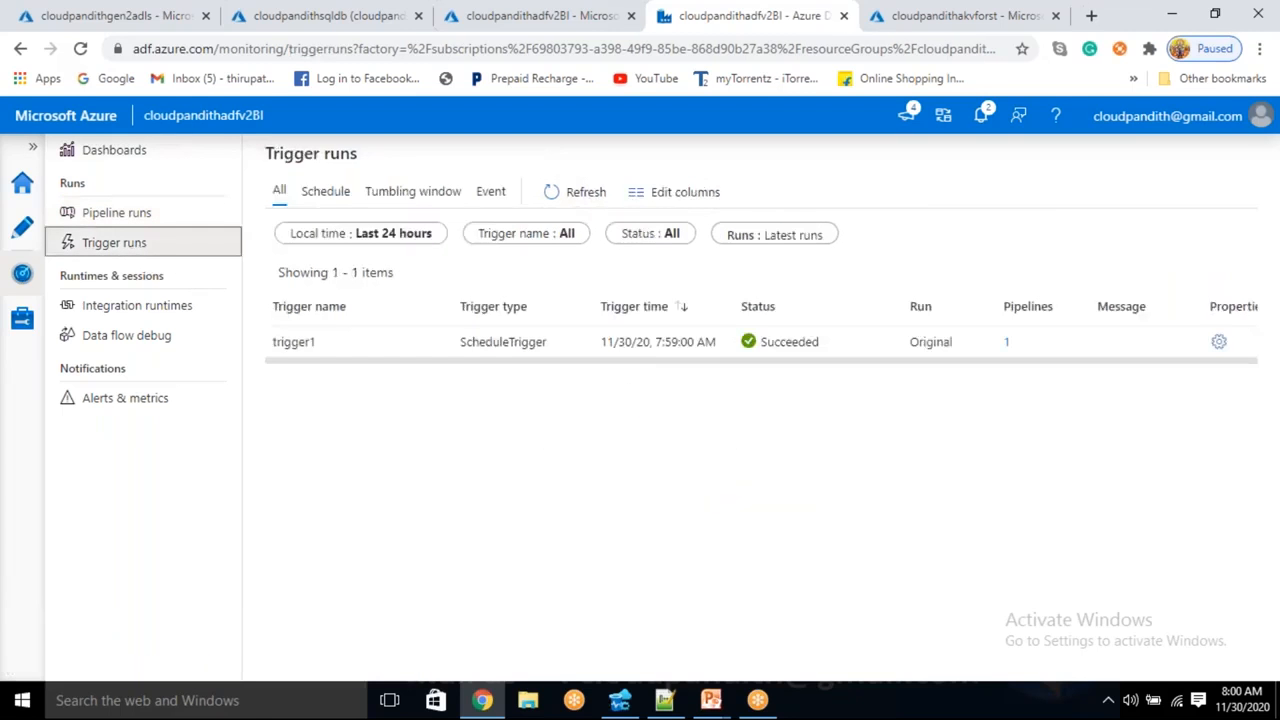
{"action": "left_click", "coordinate": [117, 214]}
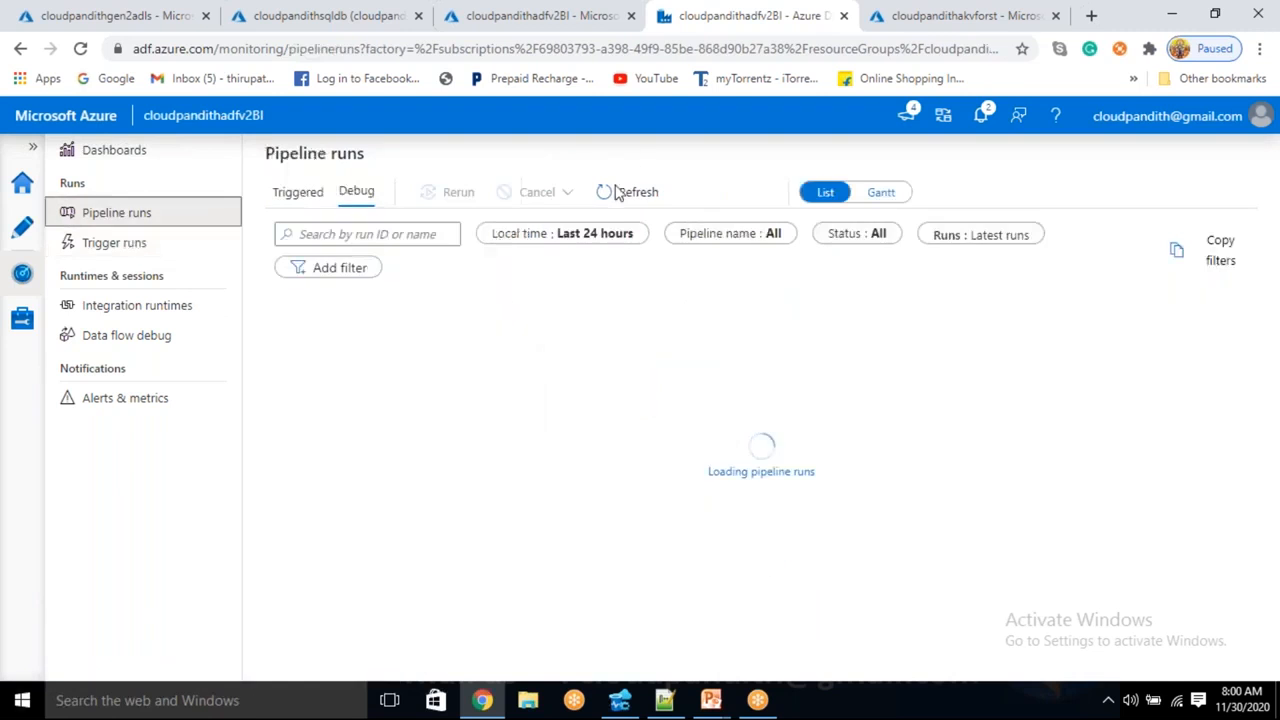
{"action": "left_click", "coordinate": [628, 192]}
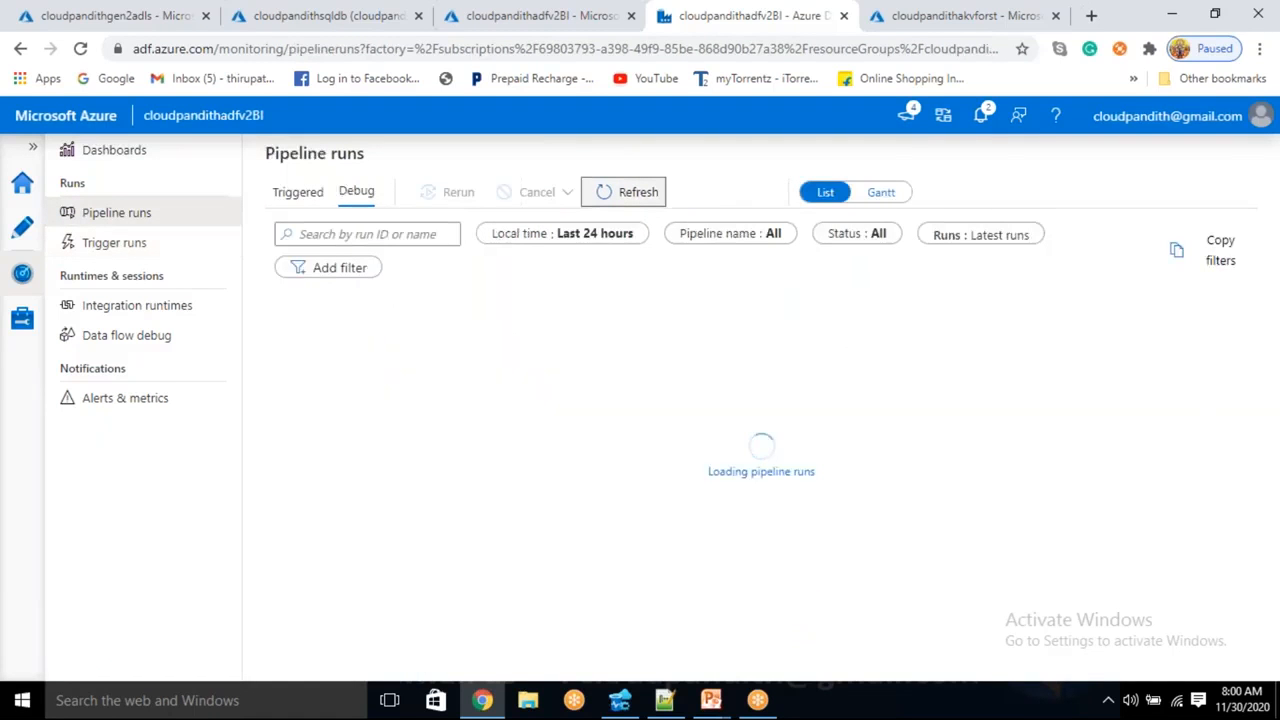
{"action": "left_click", "coordinate": [640, 206]}
{"action": "left_click", "coordinate": [375, 378]}
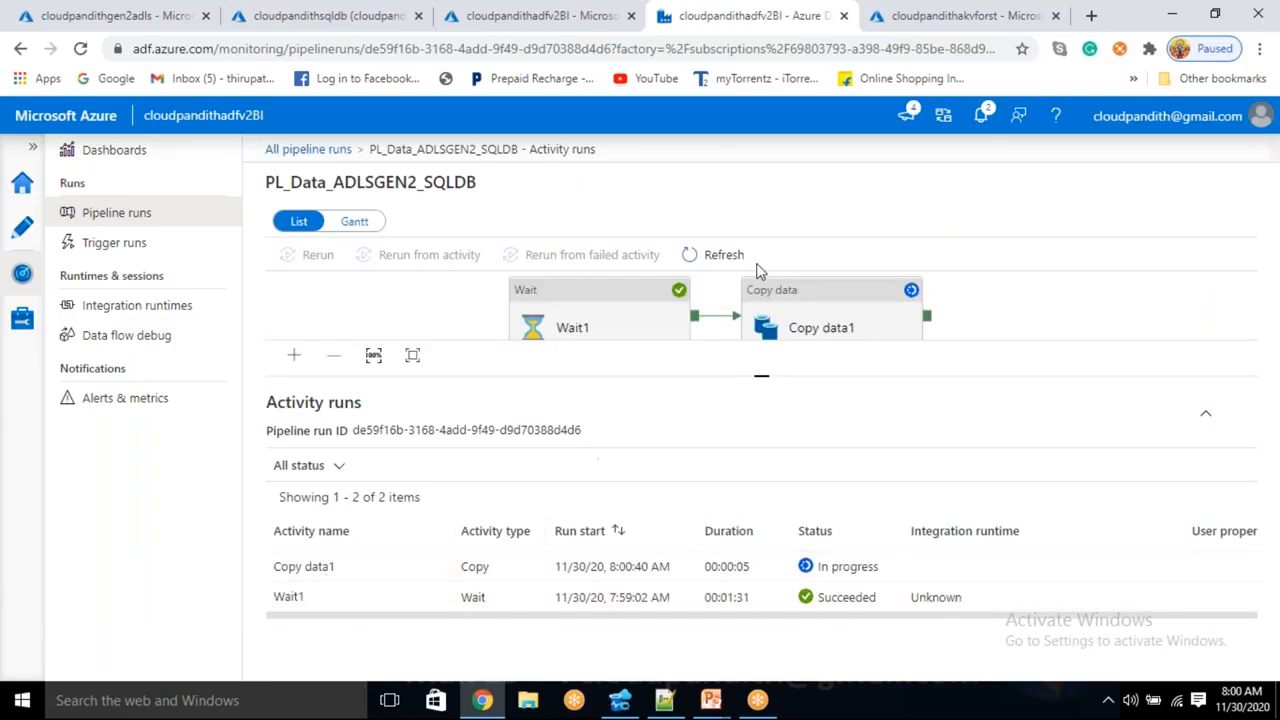
- Refresh until the triggered run shows Succeeded in 00:01:46, then return to authoring the pipeline
{"action": "left_click", "coordinate": [724, 258]}
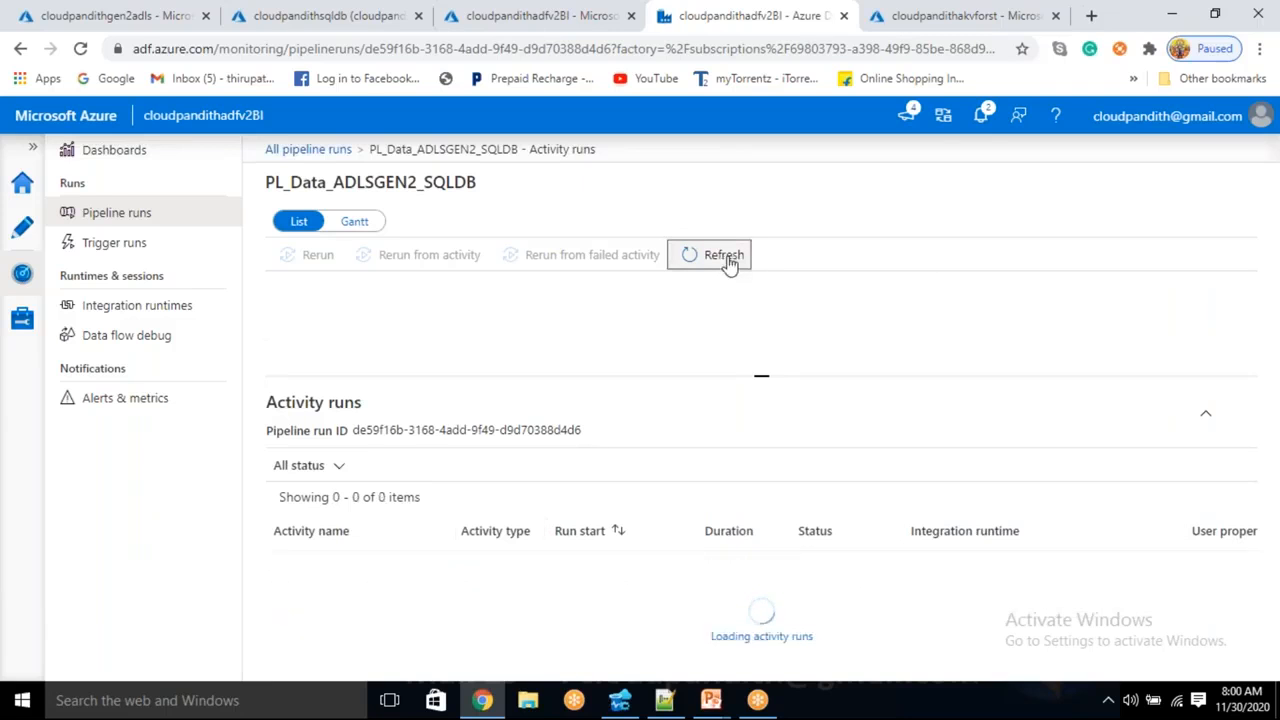
{"action": "left_click", "coordinate": [318, 149]}
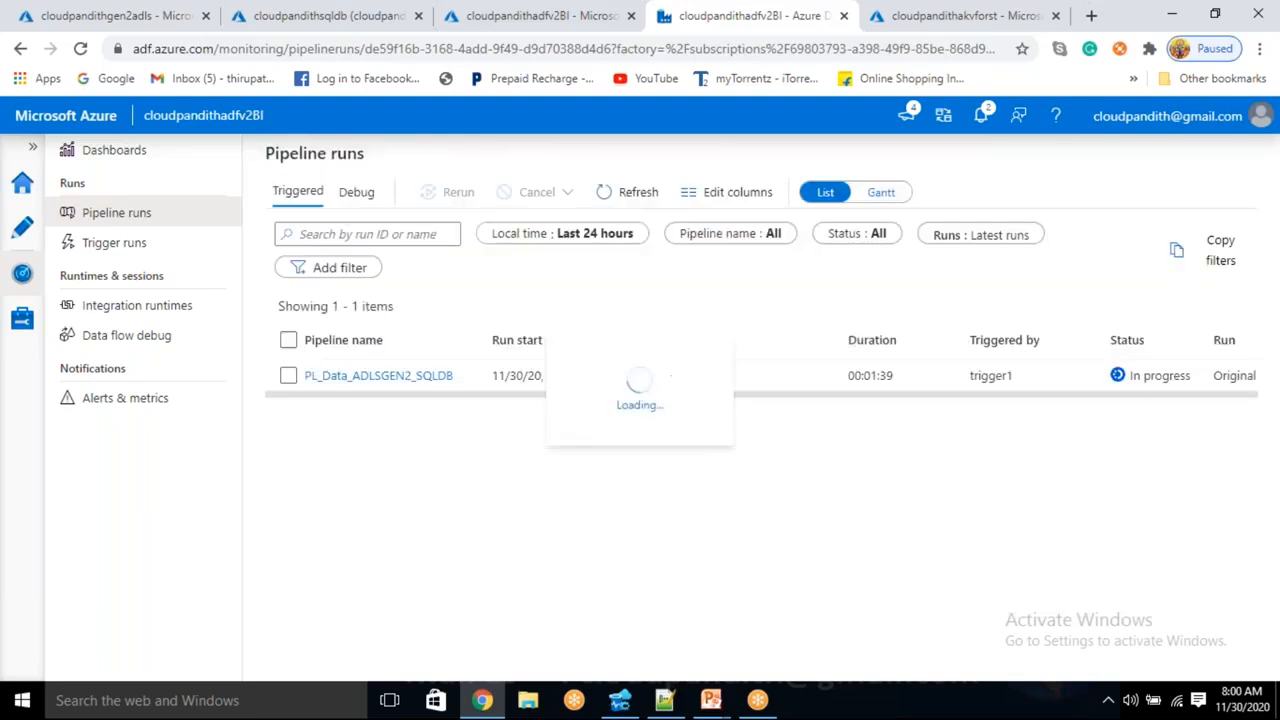
{"action": "left_click", "coordinate": [630, 190]}
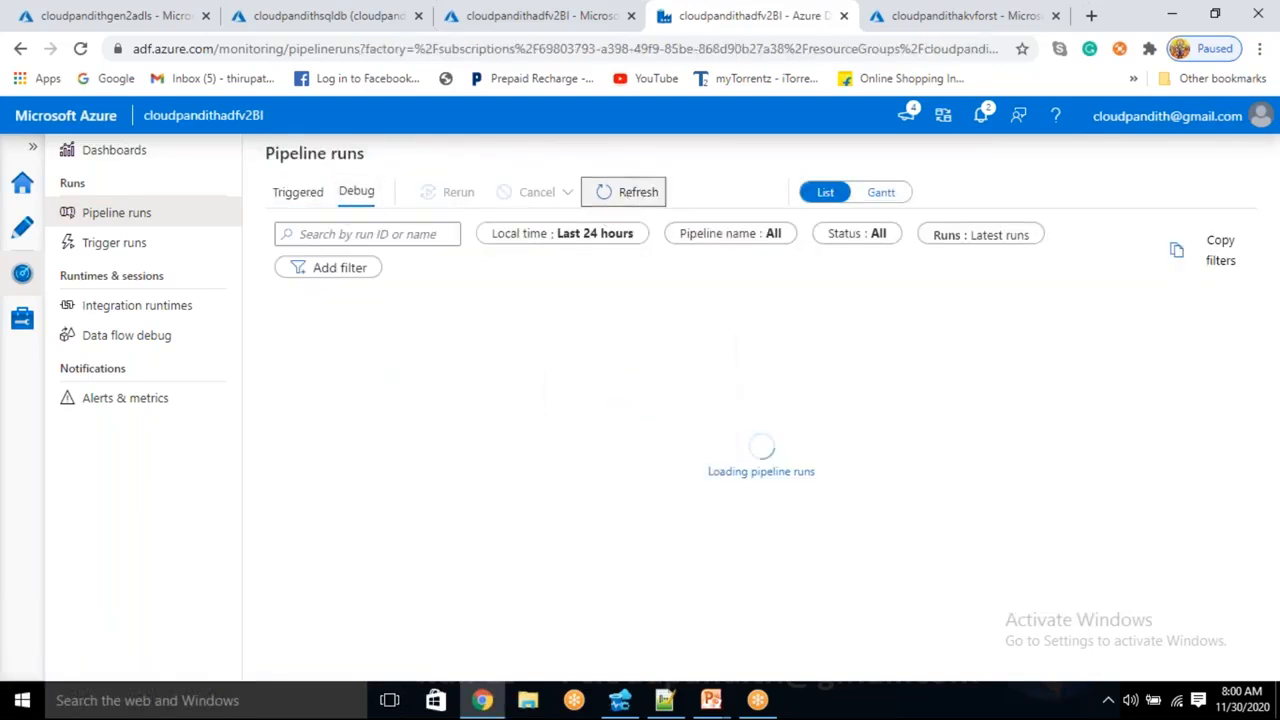
{"action": "left_click", "coordinate": [632, 192]}
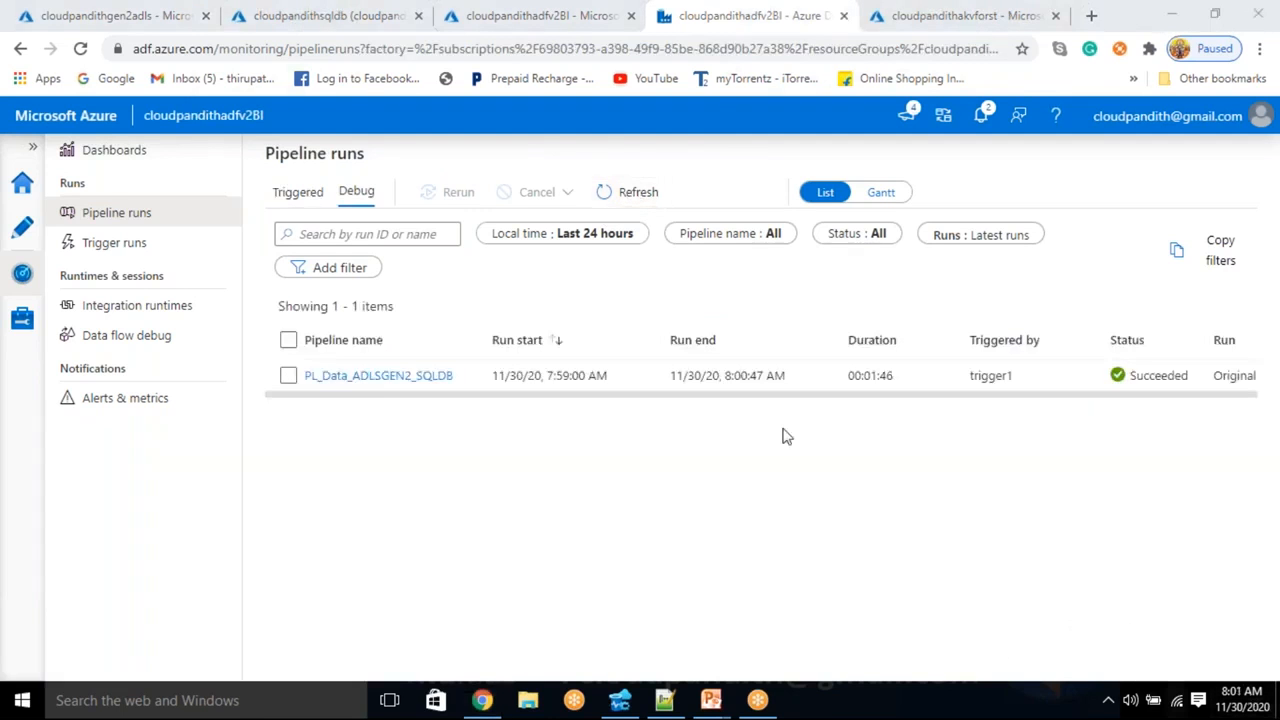
{"action": "left_click", "coordinate": [620, 191]}
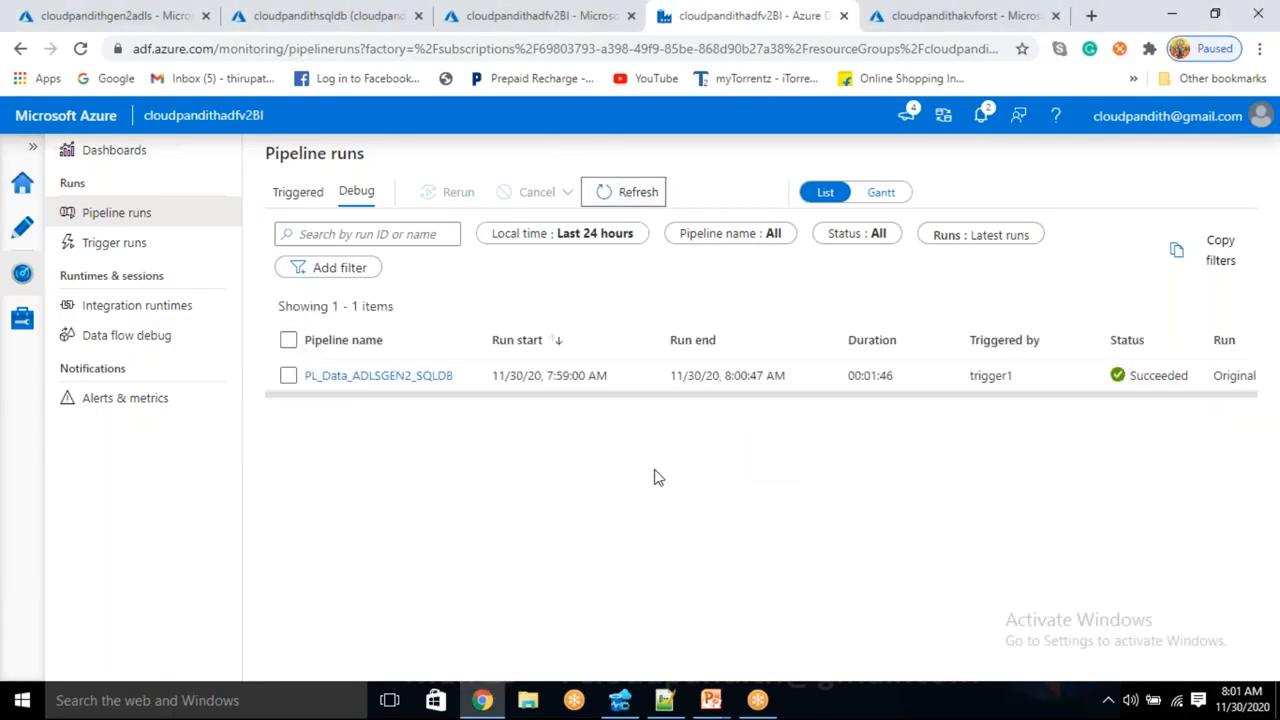
{"action": "left_click", "coordinate": [624, 192]}
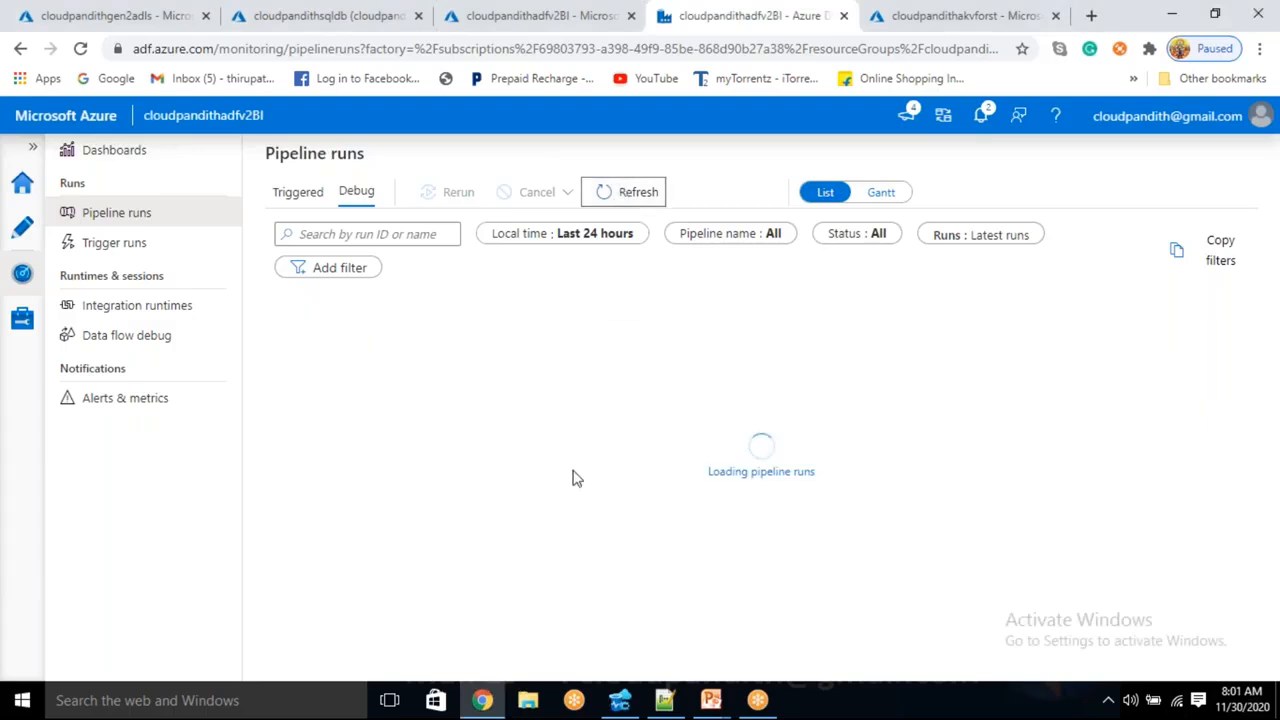
{"action": "left_click", "coordinate": [624, 192]}
{"action": "left_click", "coordinate": [638, 200]}
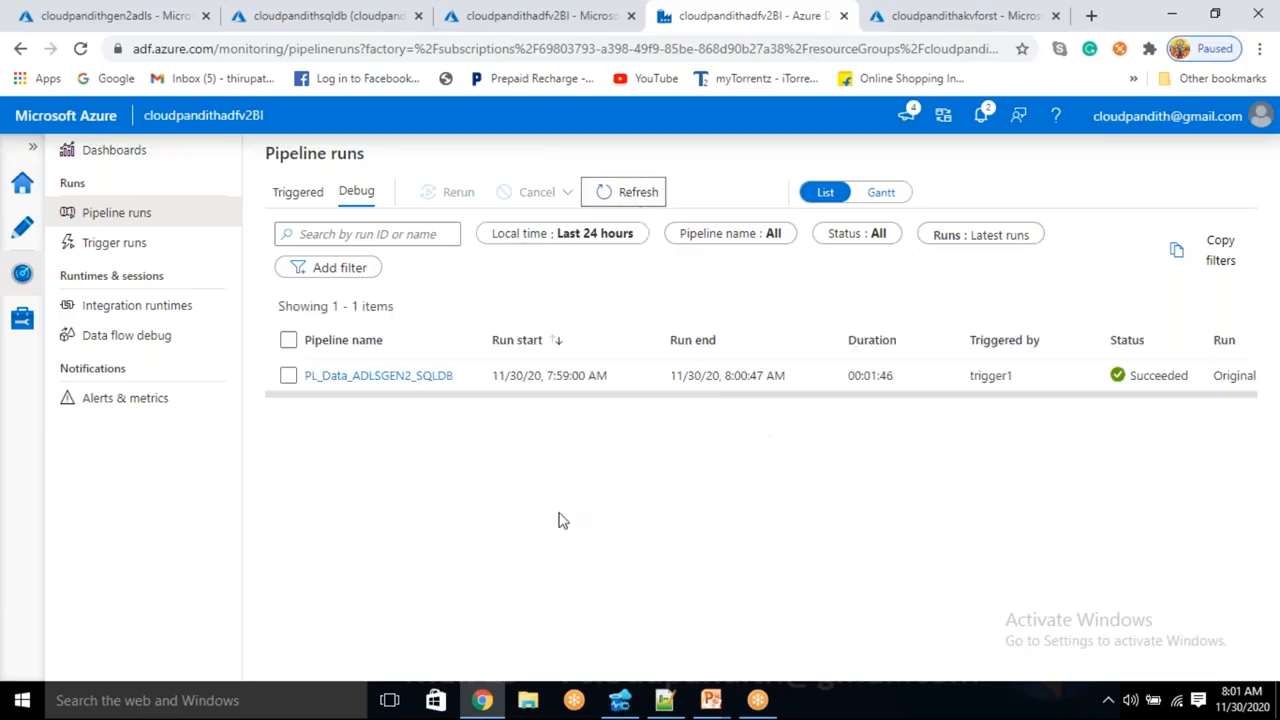
{"action": "left_click", "coordinate": [632, 192]}
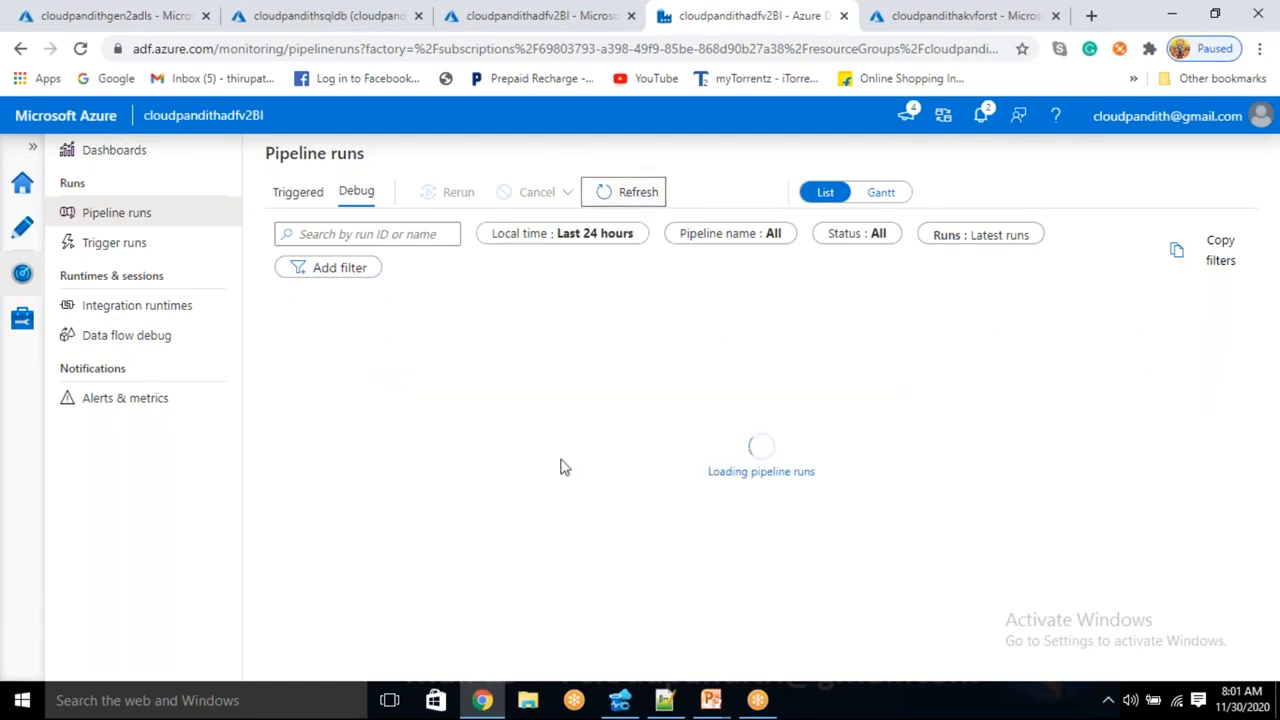
{"action": "left_click", "coordinate": [559, 468]}
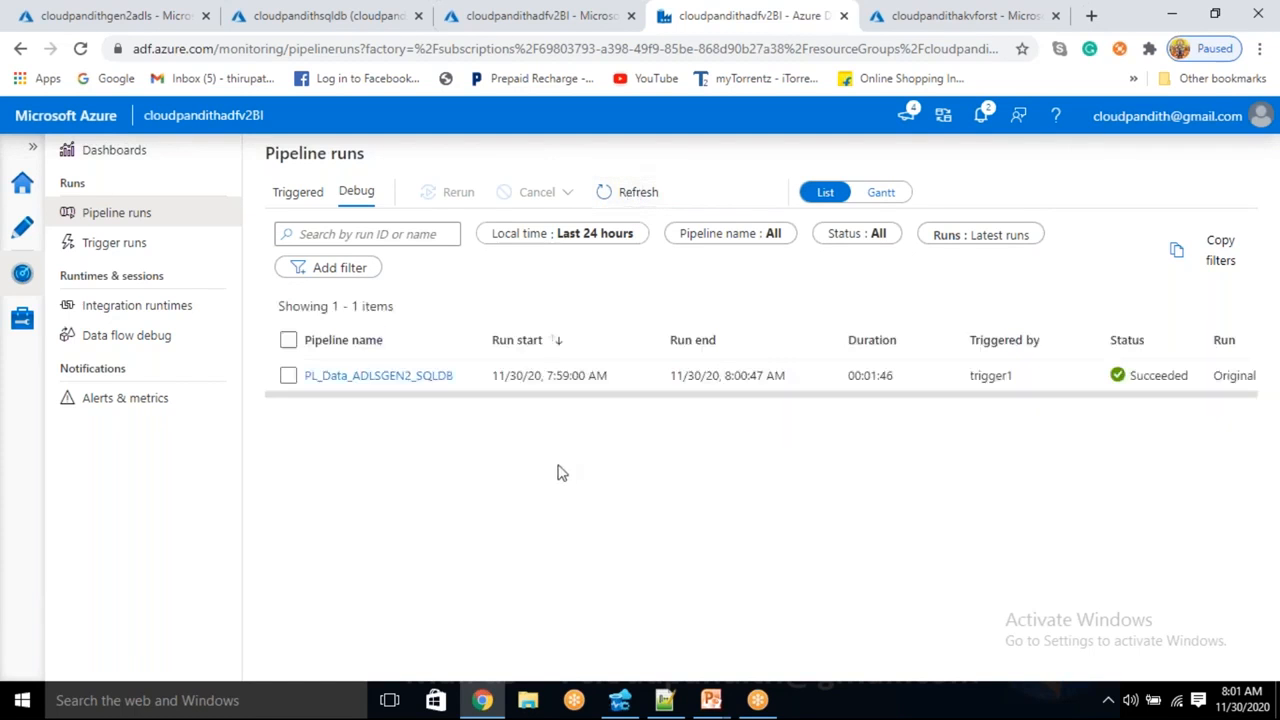
{"action": "left_click", "coordinate": [27, 236]}
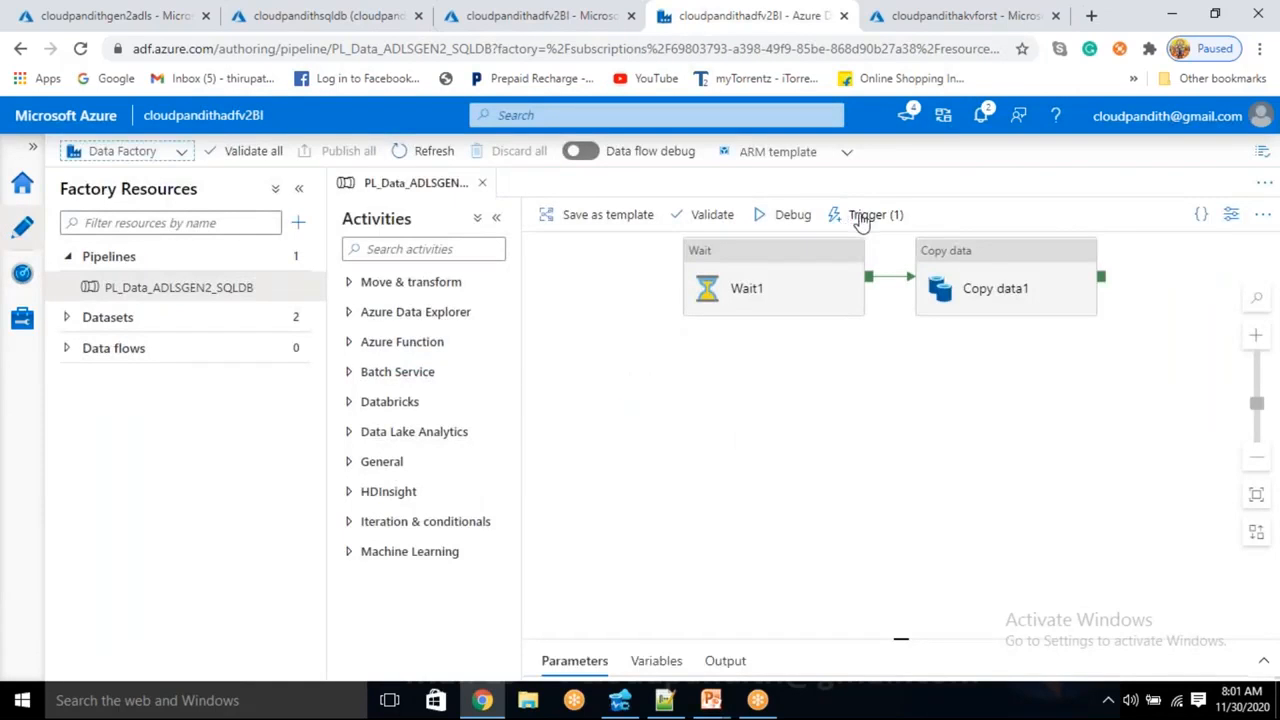
{"action": "left_click", "coordinate": [862, 218]}
- Open trigger1 and change its recurrence interval from 30 to 1 minute
{"action": "left_click", "coordinate": [857, 276]}
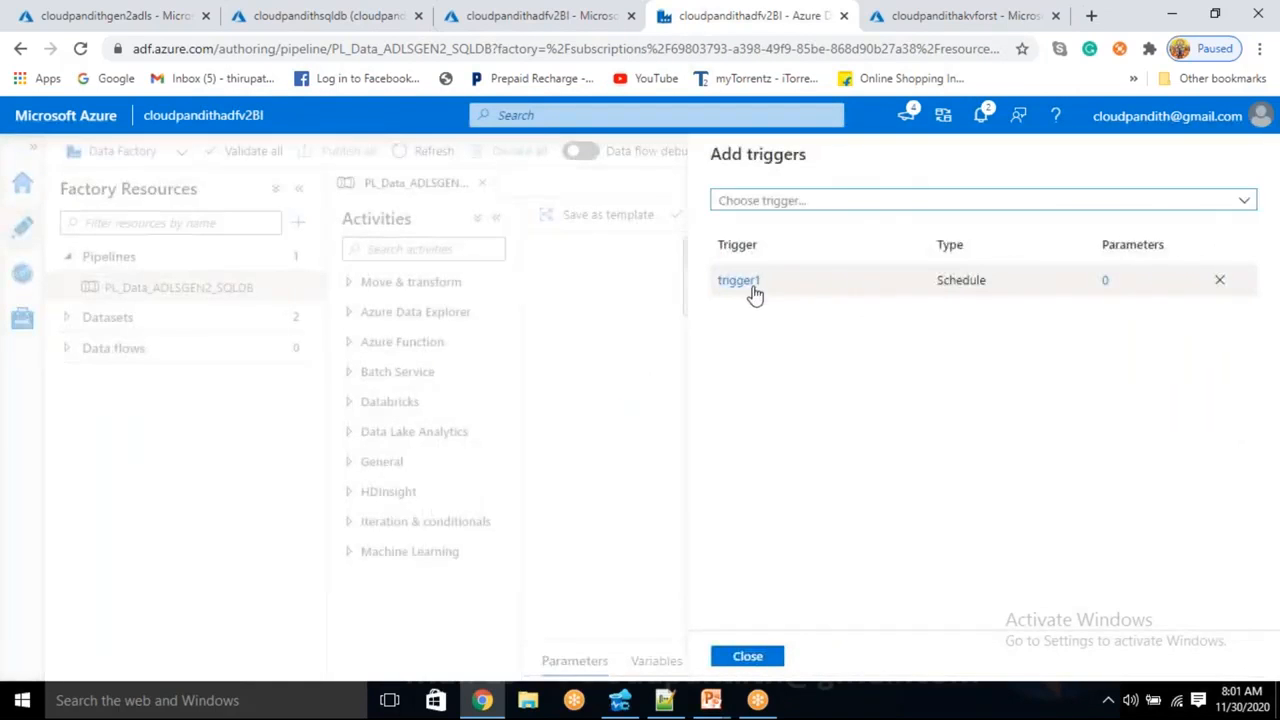
{"action": "left_click", "coordinate": [740, 282]}
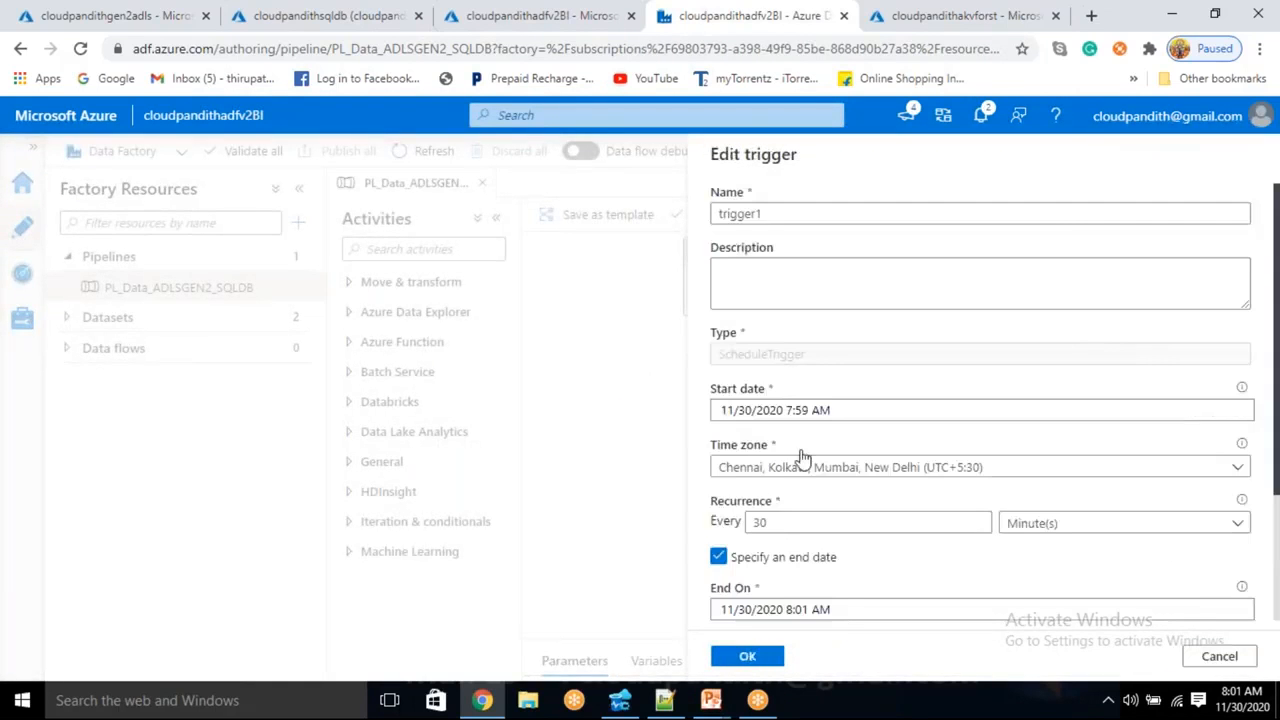
{"action": "scroll", "coordinate": [800, 458], "scroll_direction": "down", "scroll_amount": 1}
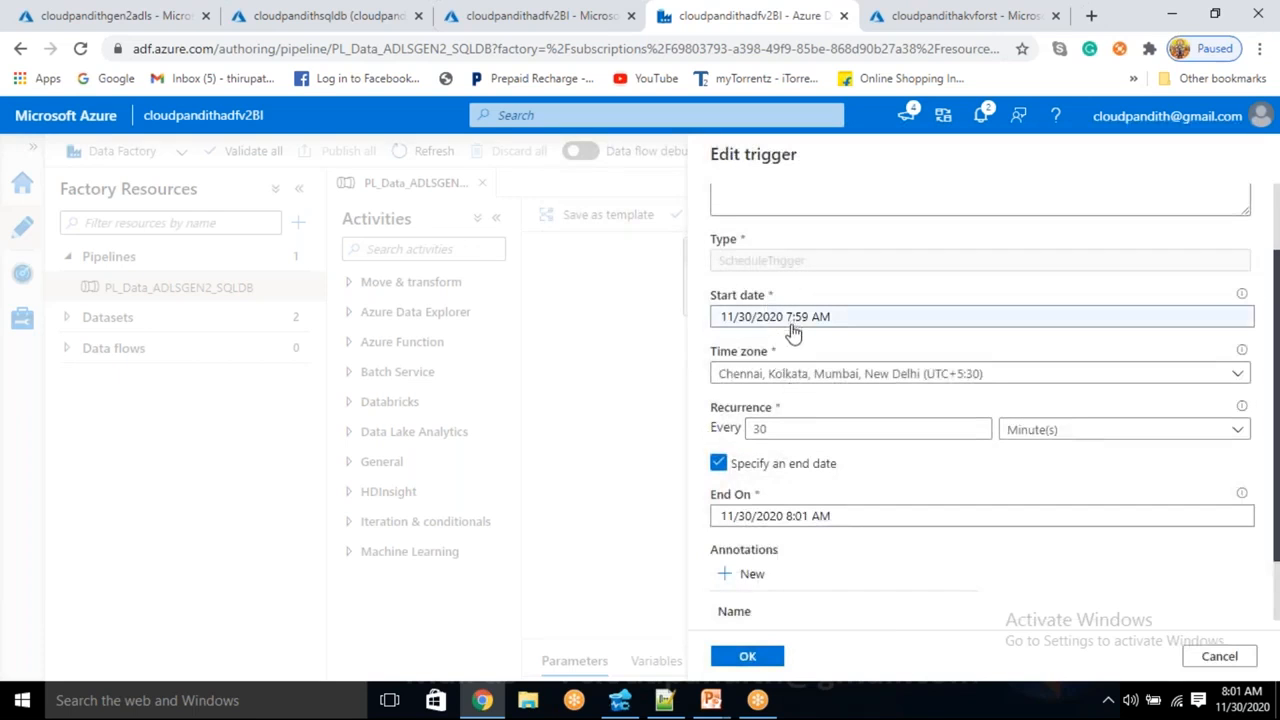
{"action": "left_click", "coordinate": [803, 430]}
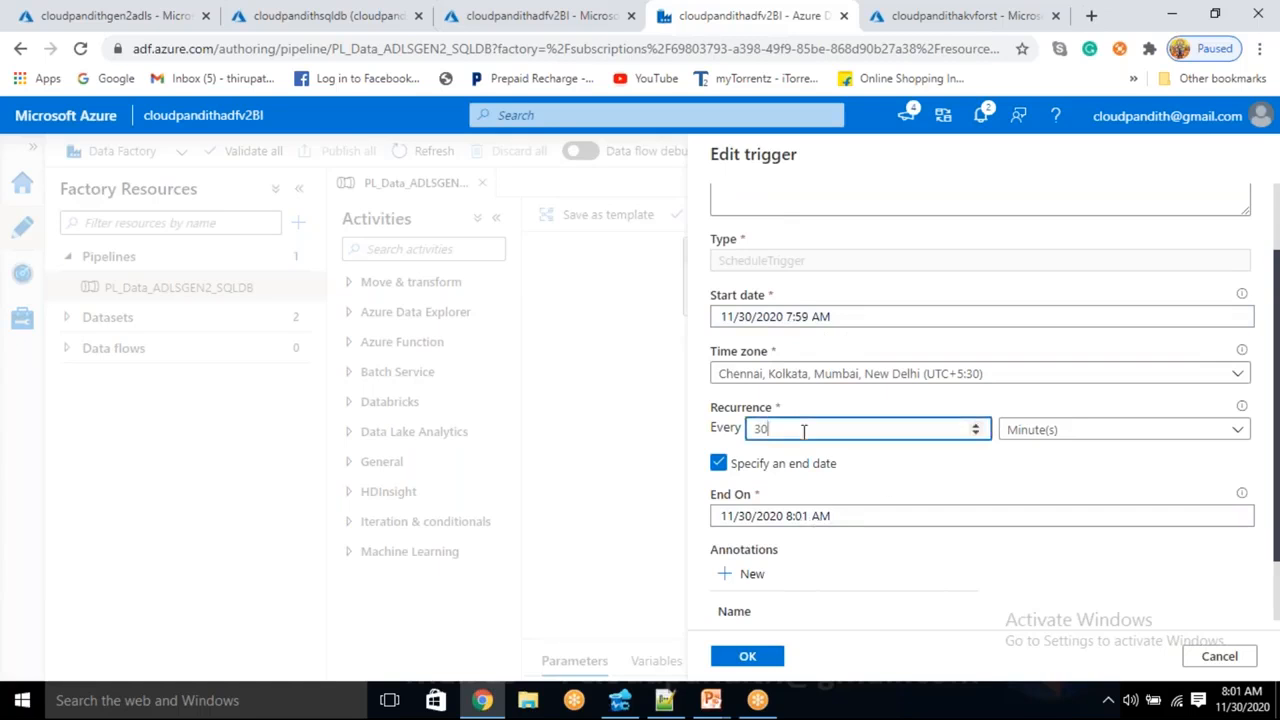
{"action": "left_click_drag", "start_coordinate": [792, 430], "coordinate": [745, 428]}
{"action": "left_click", "coordinate": [825, 428]}
{"action": "type", "text": "1"}
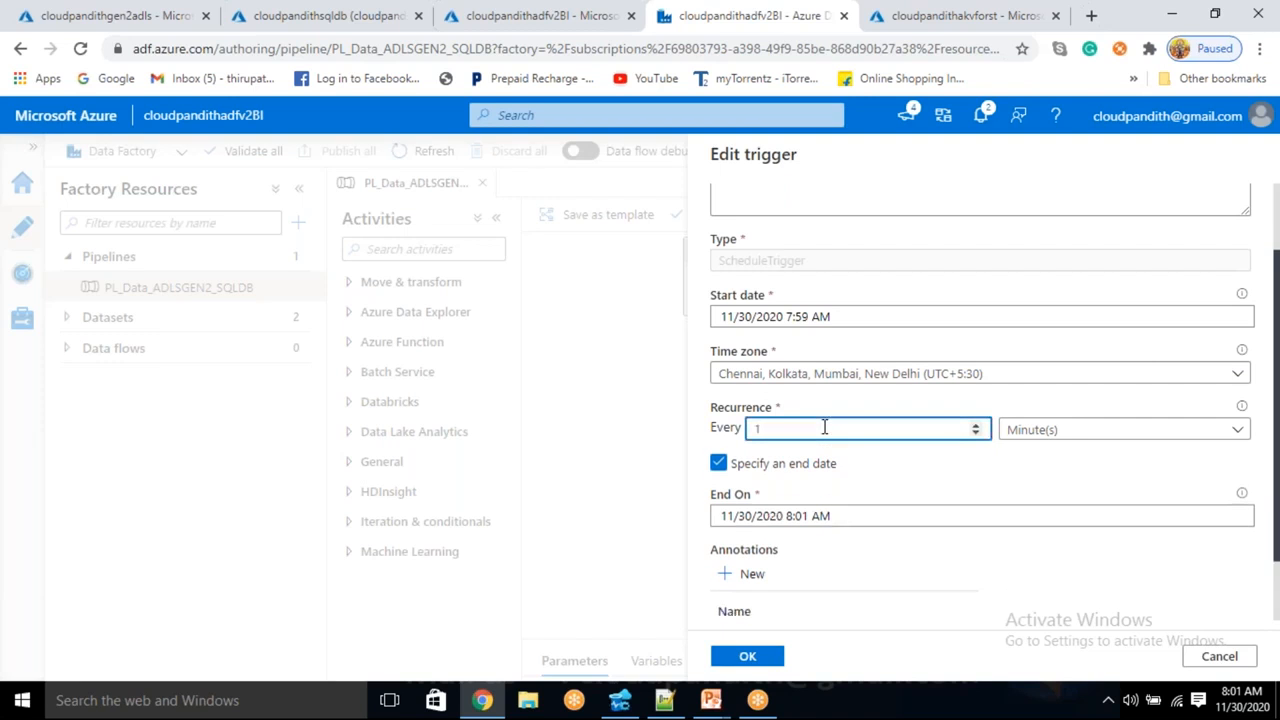
- Set trigger1's start time to 8:03 AM on 11/30/2020
{"action": "left_click", "coordinate": [820, 332]}
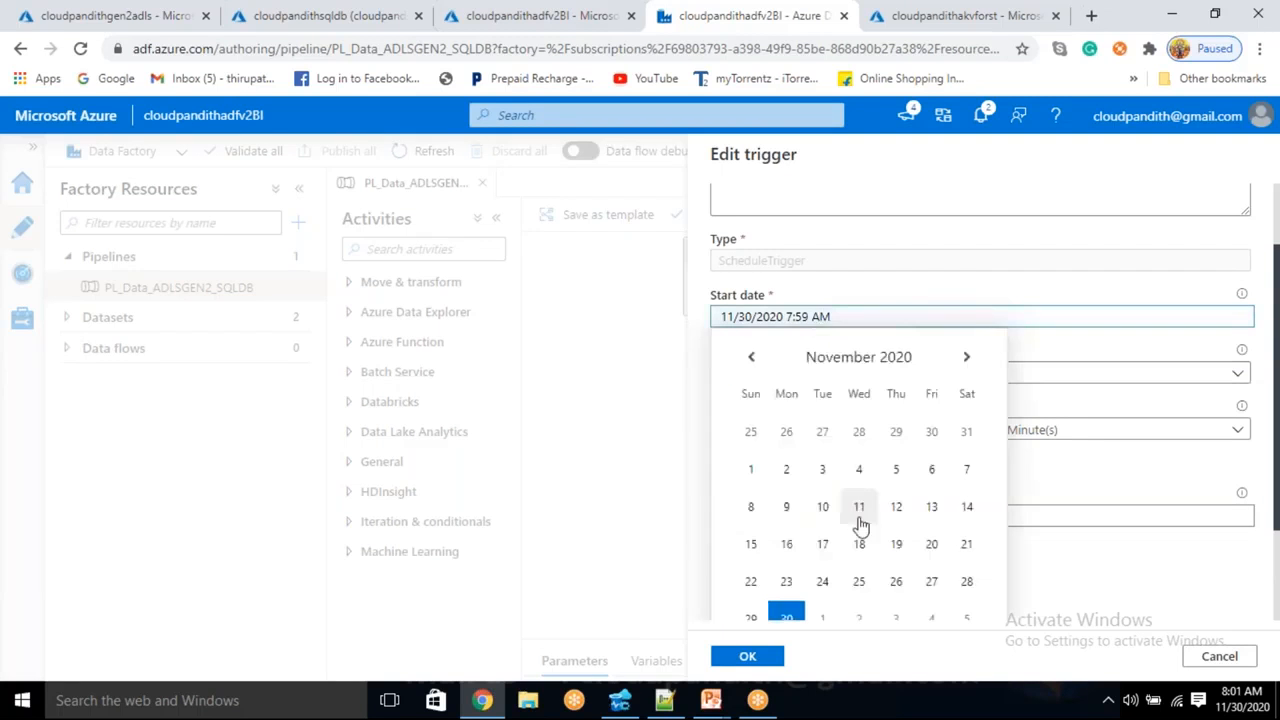
{"action": "scroll", "coordinate": [855, 535], "scroll_direction": "down", "scroll_amount": 2}
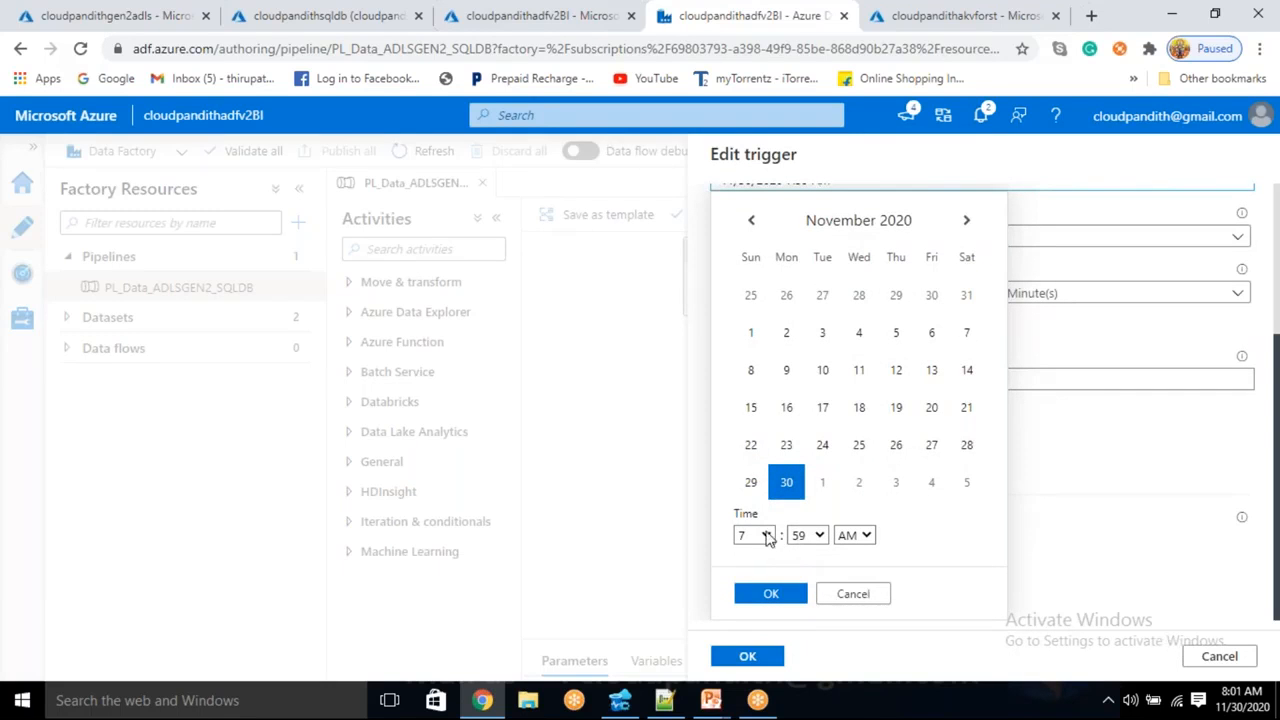
{"action": "left_click", "coordinate": [766, 537]}
{"action": "left_click", "coordinate": [748, 452]}
{"action": "left_click", "coordinate": [817, 537]}
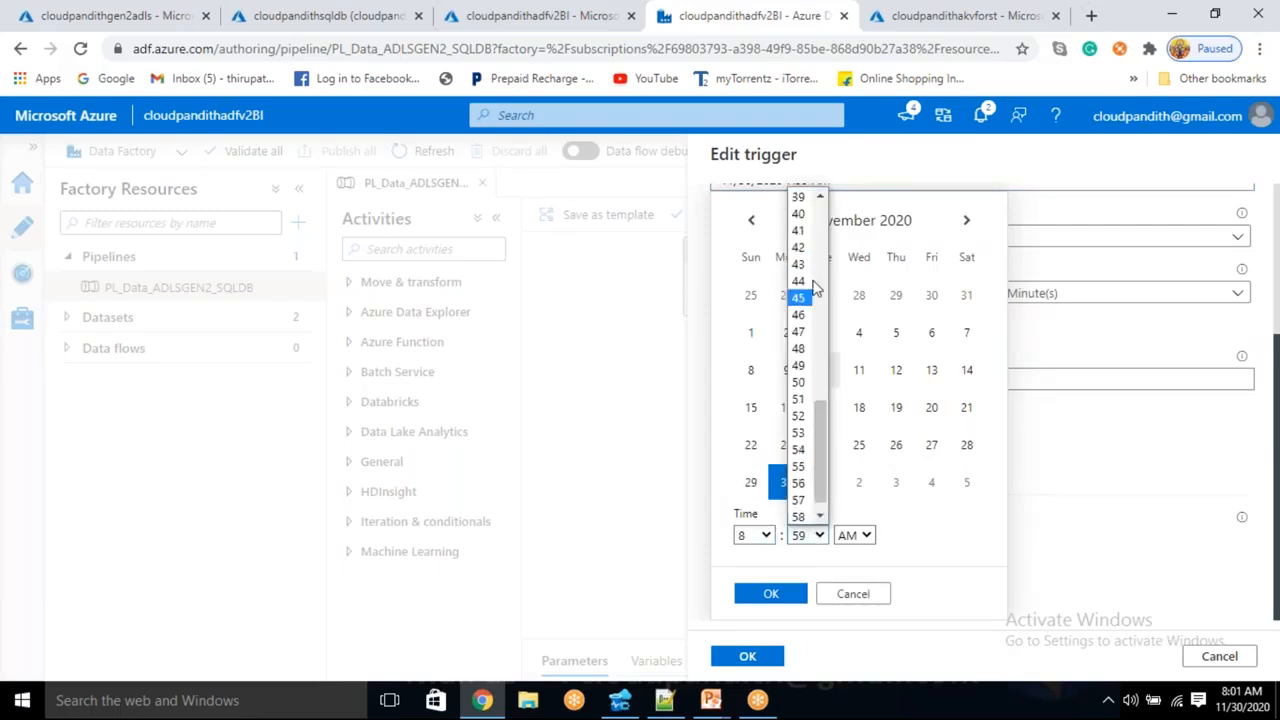
{"action": "scroll", "coordinate": [815, 288], "scroll_direction": "up", "scroll_amount": 10}
{"action": "left_click", "coordinate": [798, 248]}
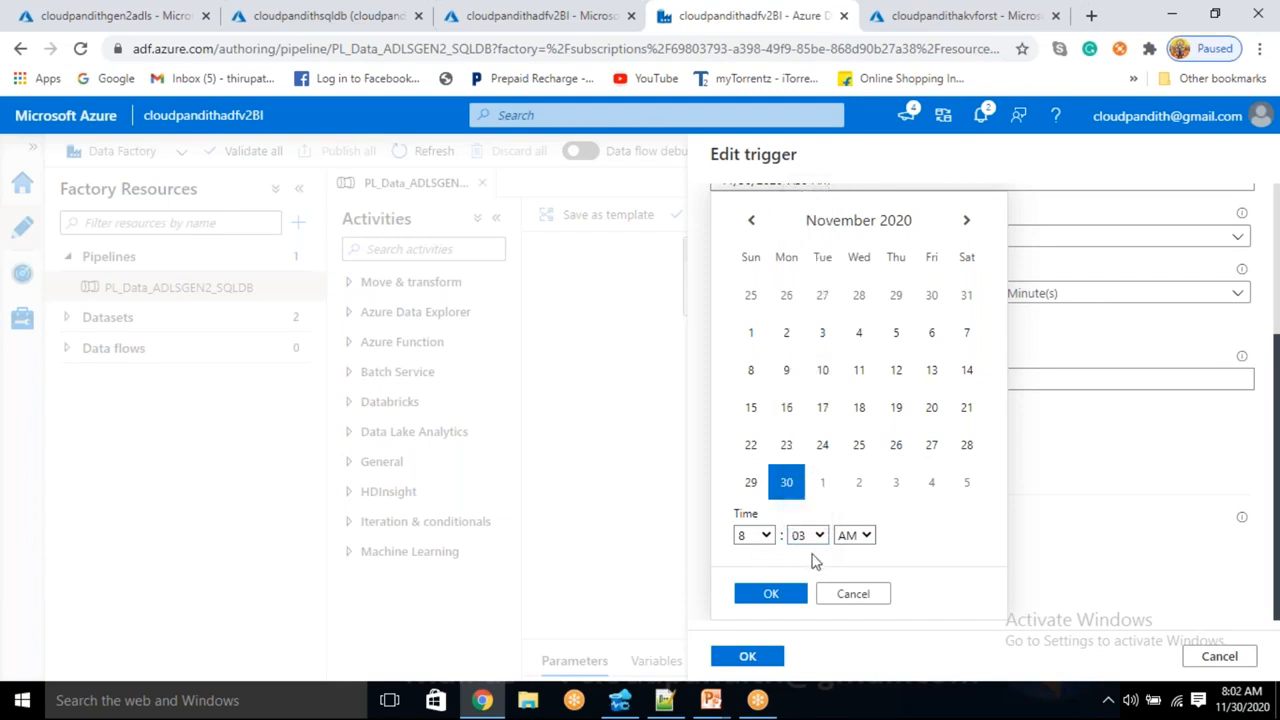
{"action": "left_click", "coordinate": [771, 594]}
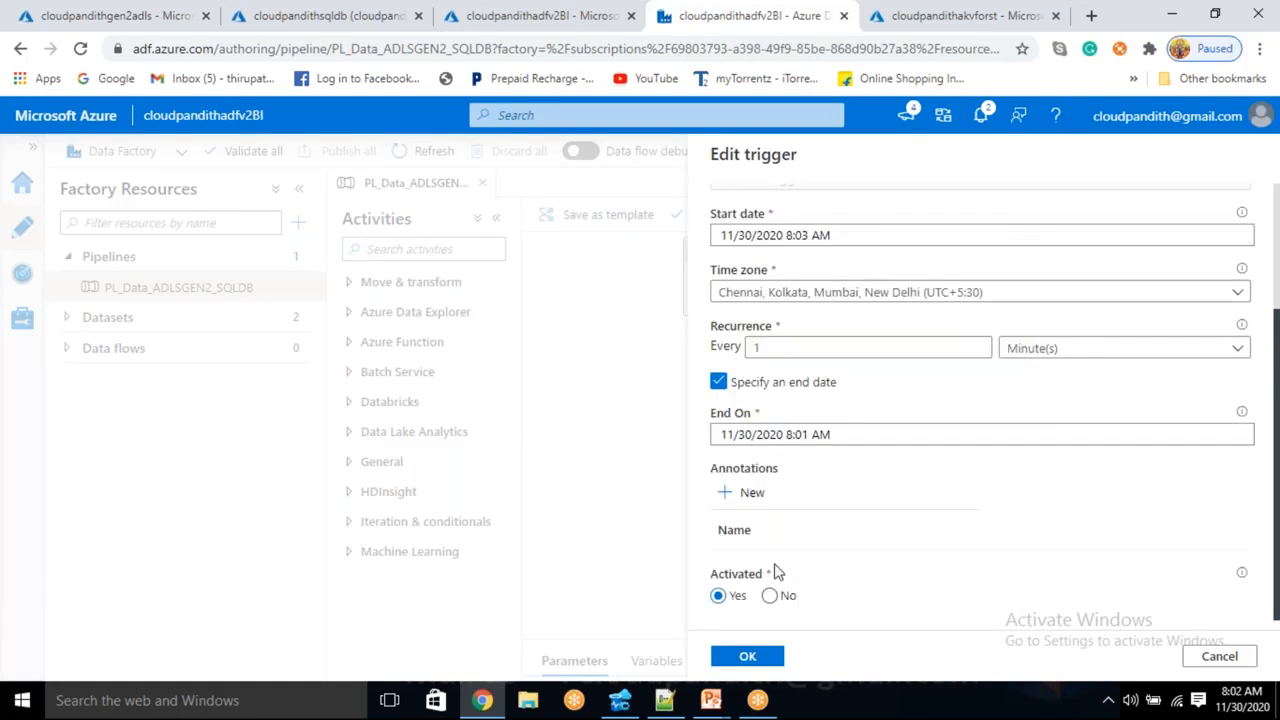
- Set the end time to 8:05 AM and save trigger1's settings
{"action": "left_click", "coordinate": [804, 430]}
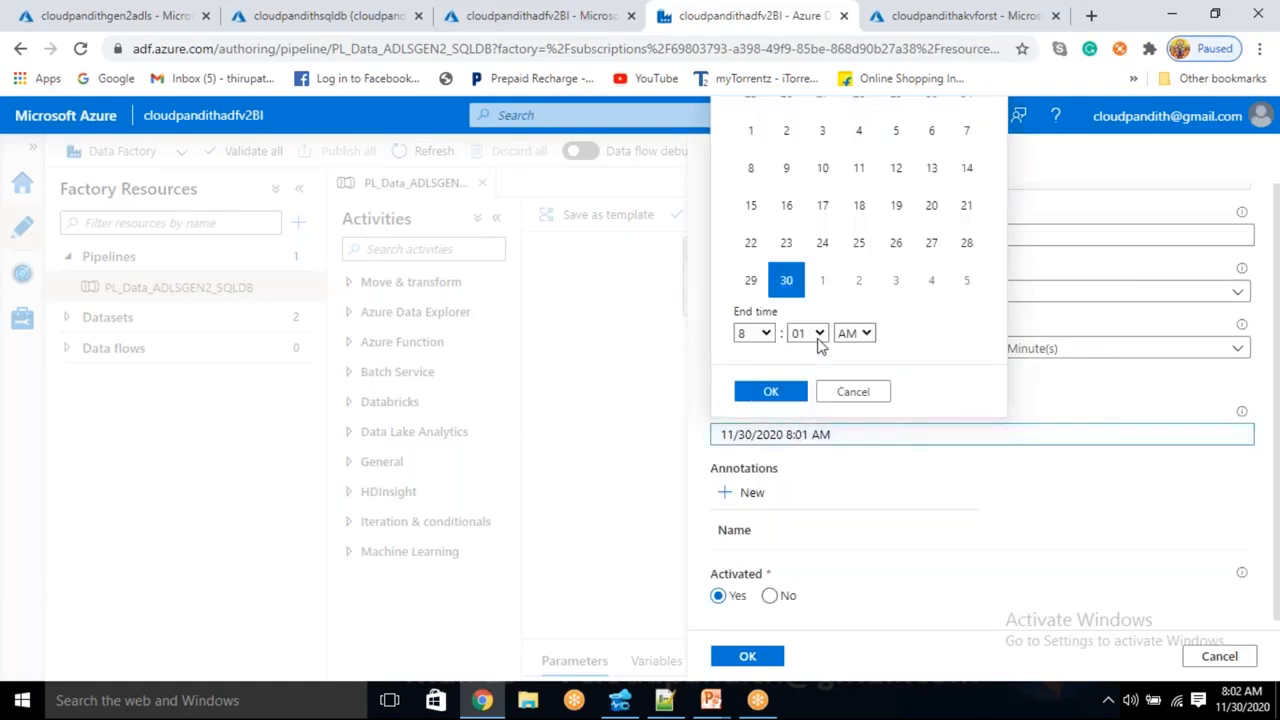
{"action": "left_click", "coordinate": [818, 334]}
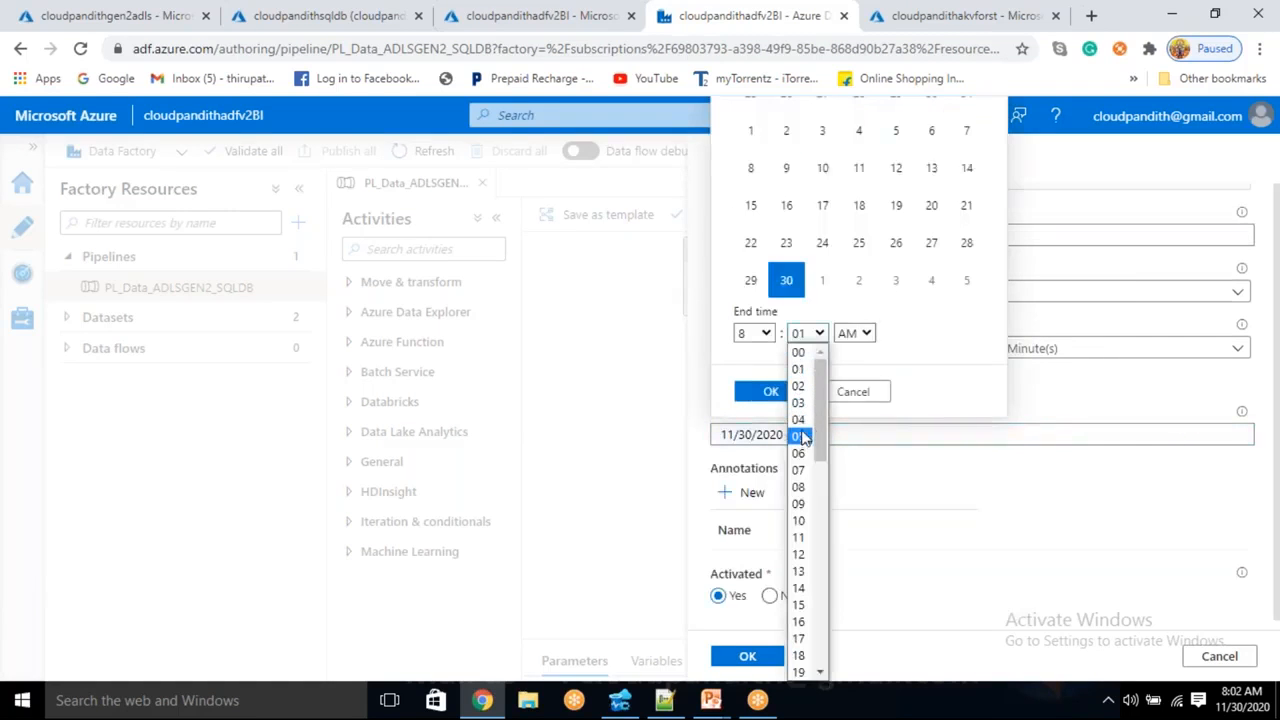
{"action": "left_click", "coordinate": [798, 436]}
{"action": "left_click", "coordinate": [771, 391]}
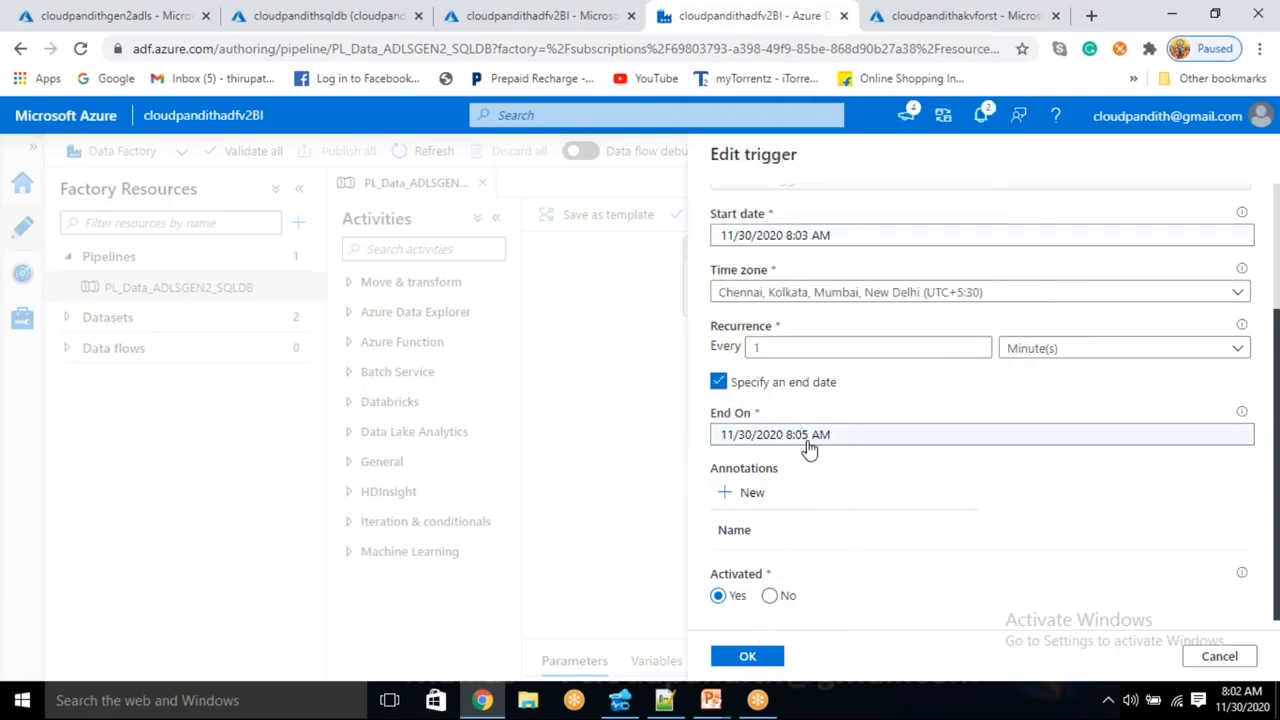
{"action": "left_click", "coordinate": [748, 657]}
{"action": "left_click", "coordinate": [748, 657]}
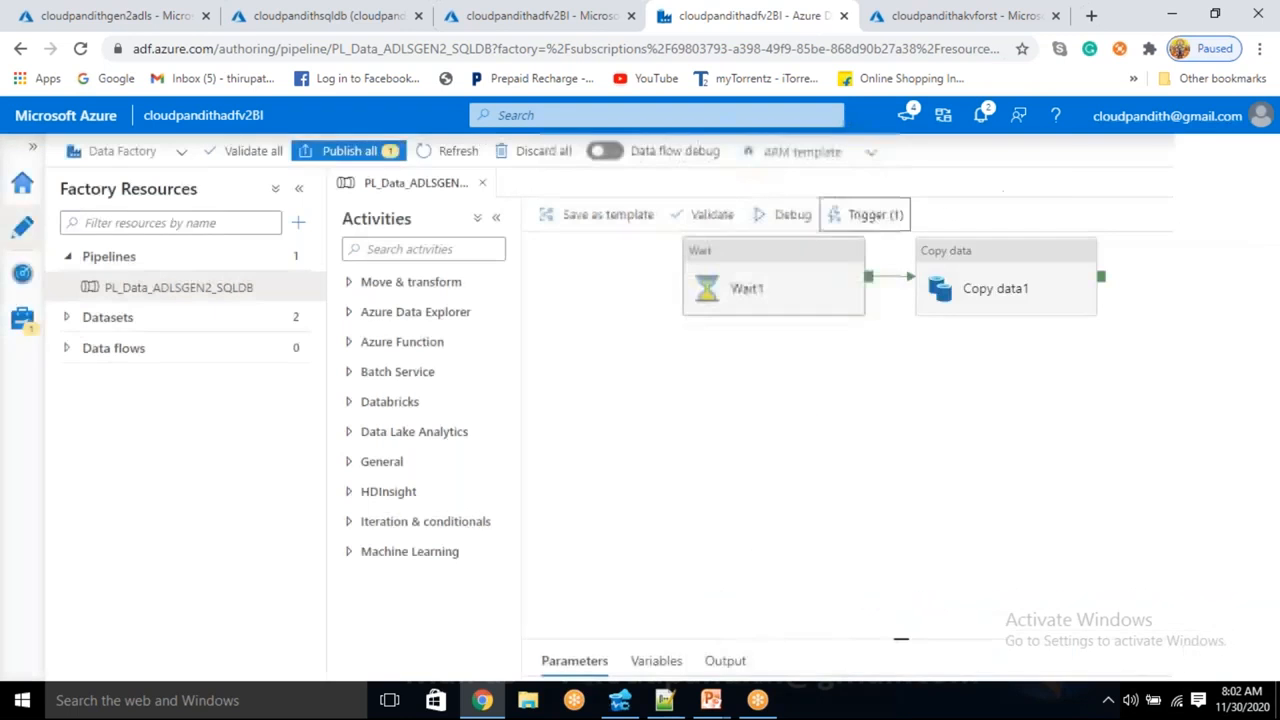
- Publish the trigger1 edit and refresh Pipeline runs to confirm the succeeded trigger1 run
{"action": "left_click", "coordinate": [370, 158]}
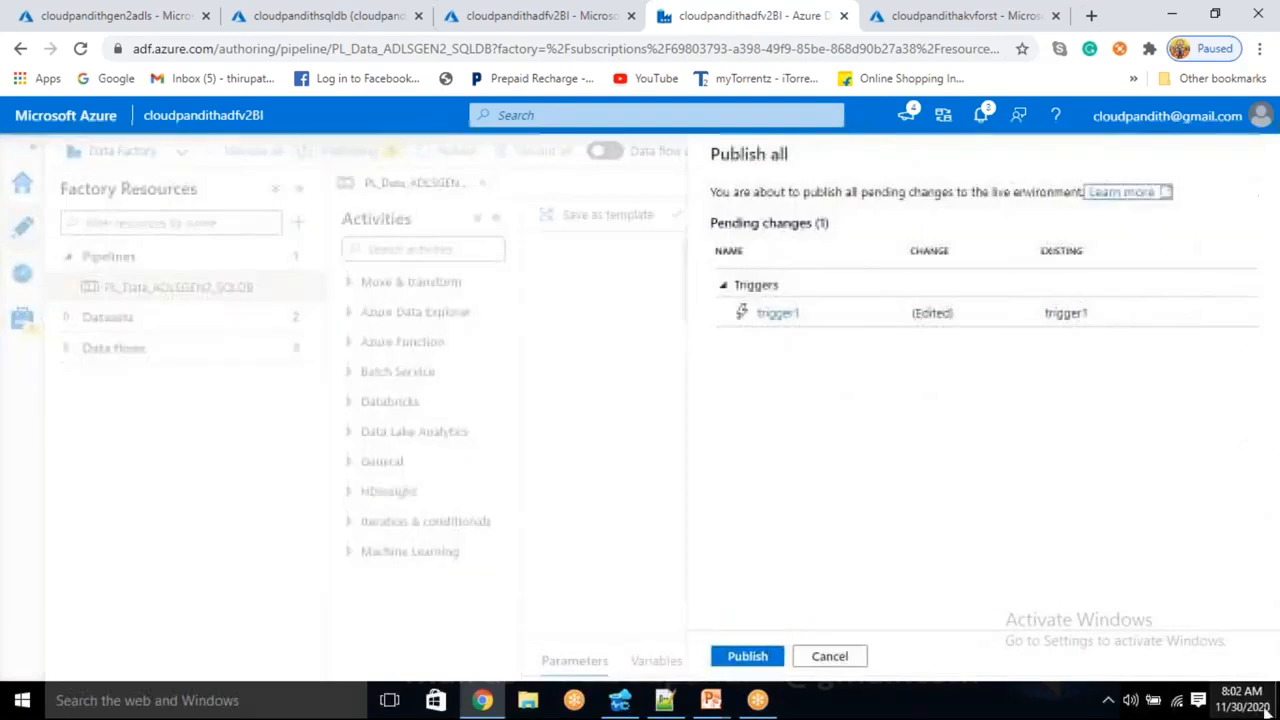
{"action": "left_click", "coordinate": [748, 656]}
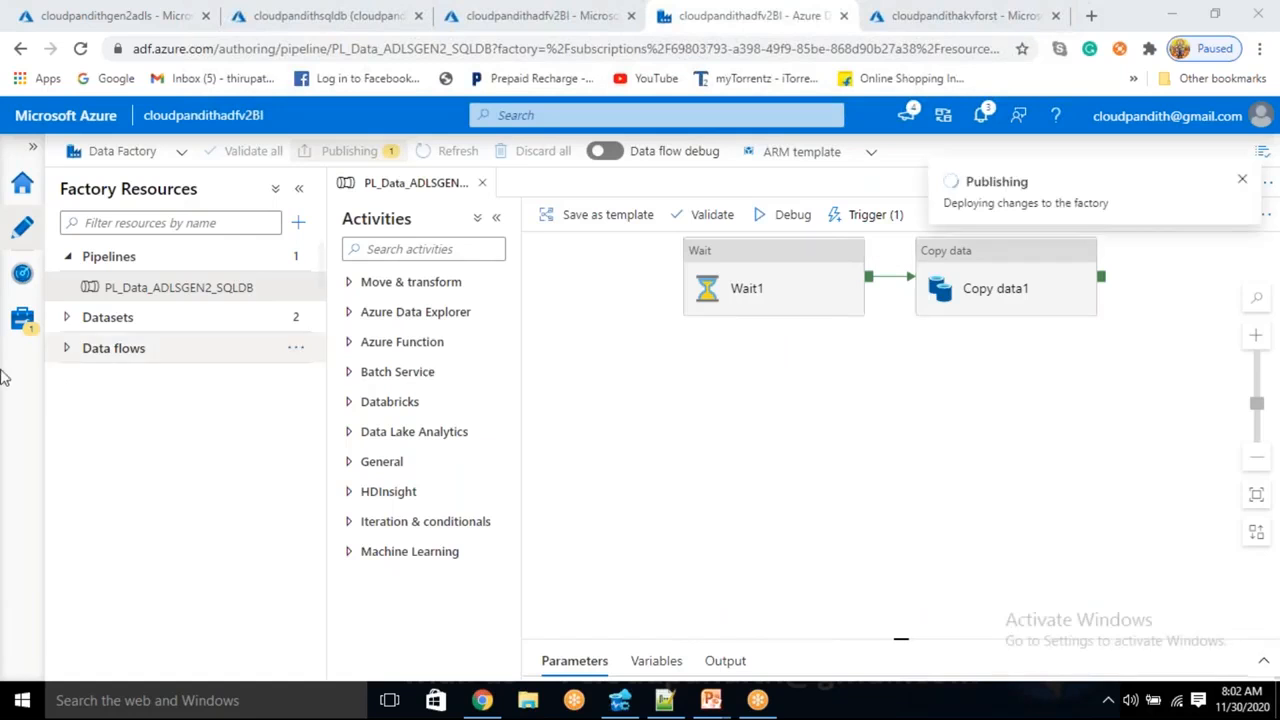
{"action": "left_click", "coordinate": [21, 277]}
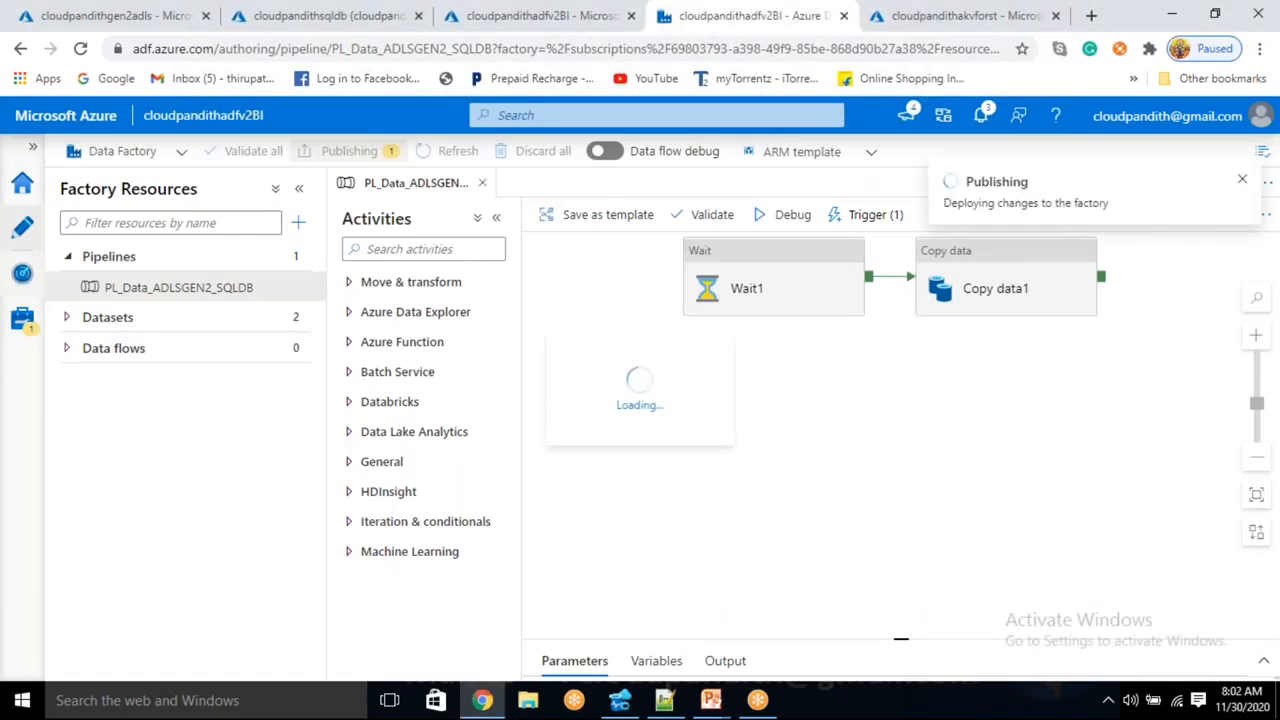
{"action": "left_click", "coordinate": [621, 194]}
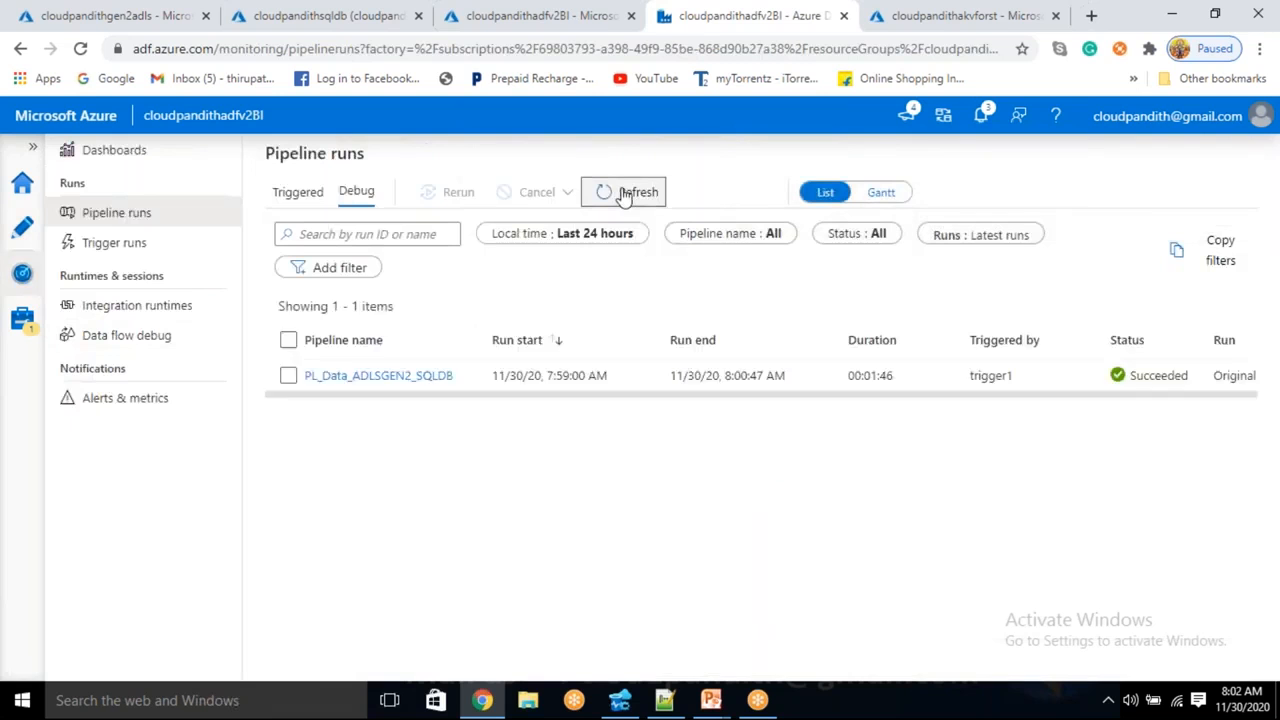
{"action": "left_click", "coordinate": [622, 194]}
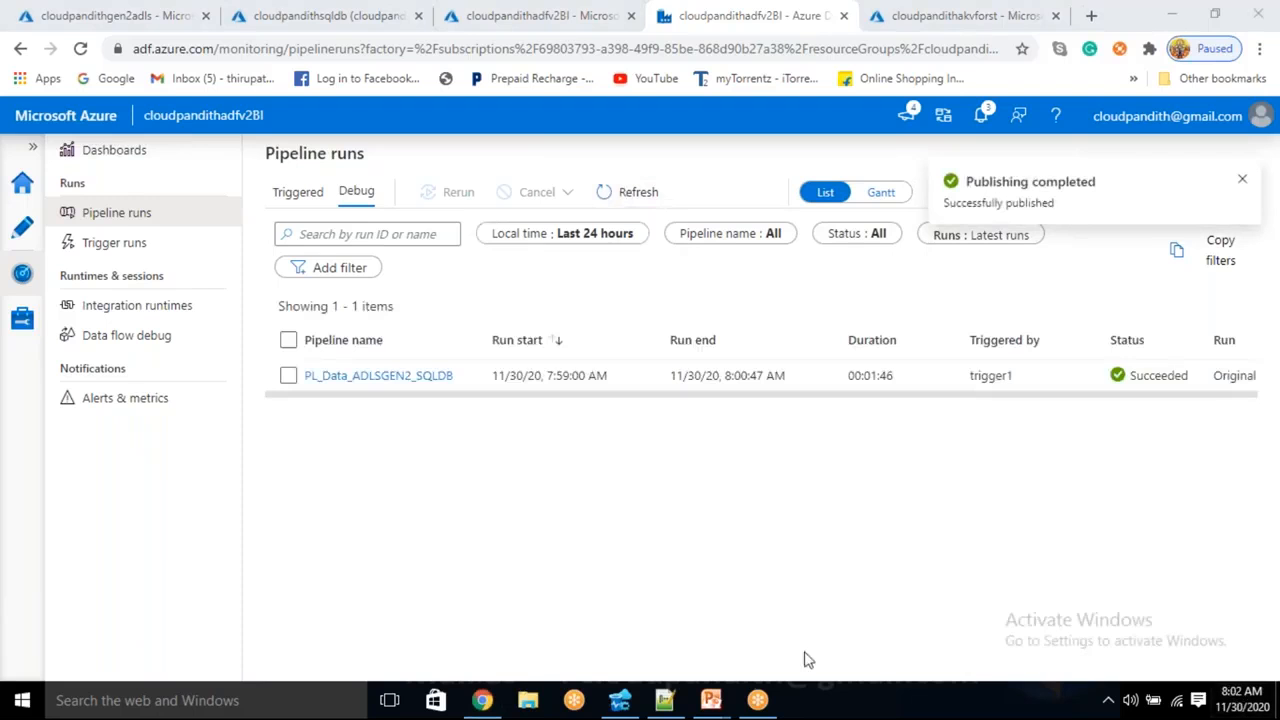
{"action": "left_click", "coordinate": [619, 700]}
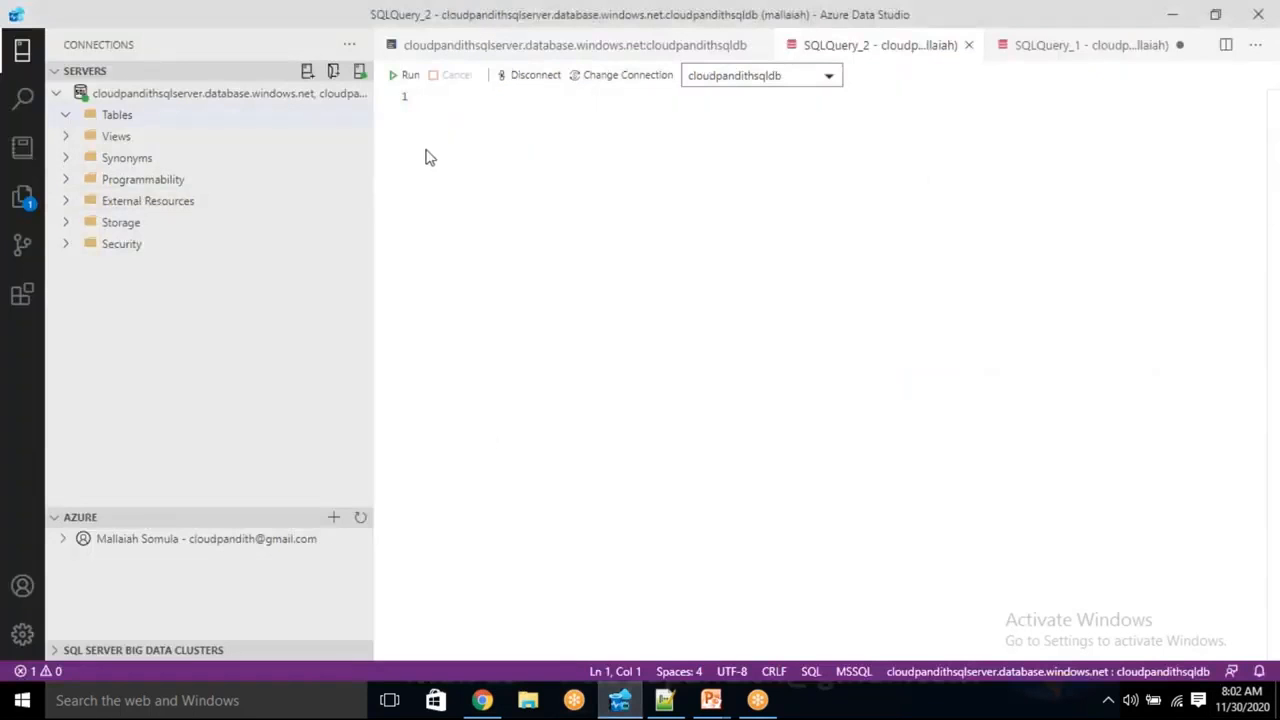
- Refresh the Tables folder, expand dbo.cust and run 'select * from cust'
{"action": "left_click", "coordinate": [102, 116]}
{"action": "right_click", "coordinate": [102, 120]}
{"action": "left_click", "coordinate": [158, 134]}
{"action": "left_click", "coordinate": [65, 116]}
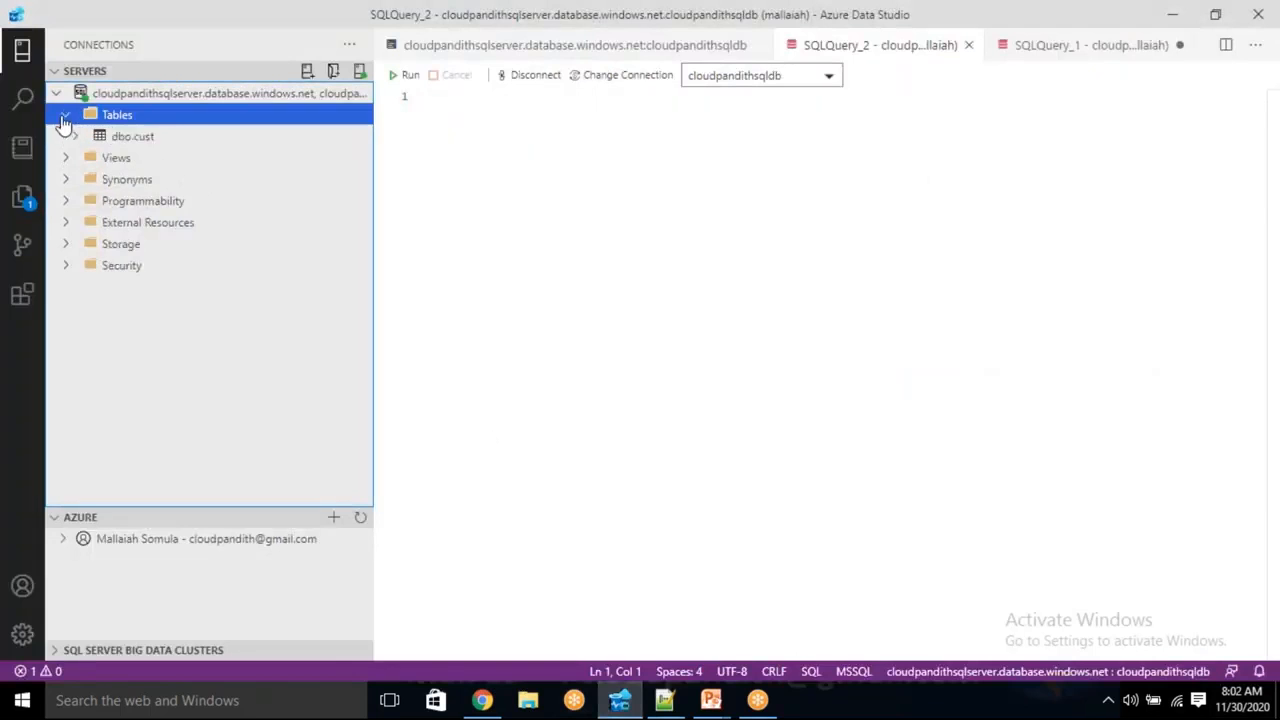
{"action": "left_click", "coordinate": [145, 136]}
{"action": "left_click", "coordinate": [578, 139]}
{"action": "type", "text": "s"}
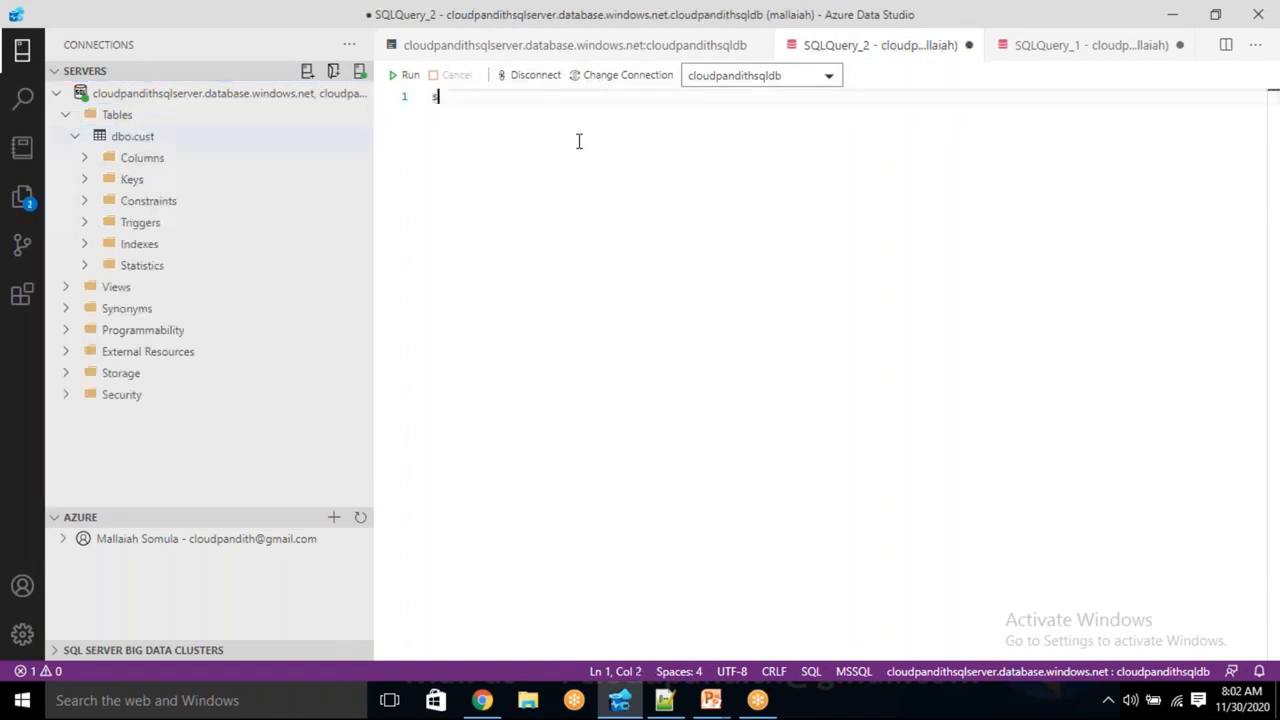
{"action": "type", "text": "elect * from cust"}
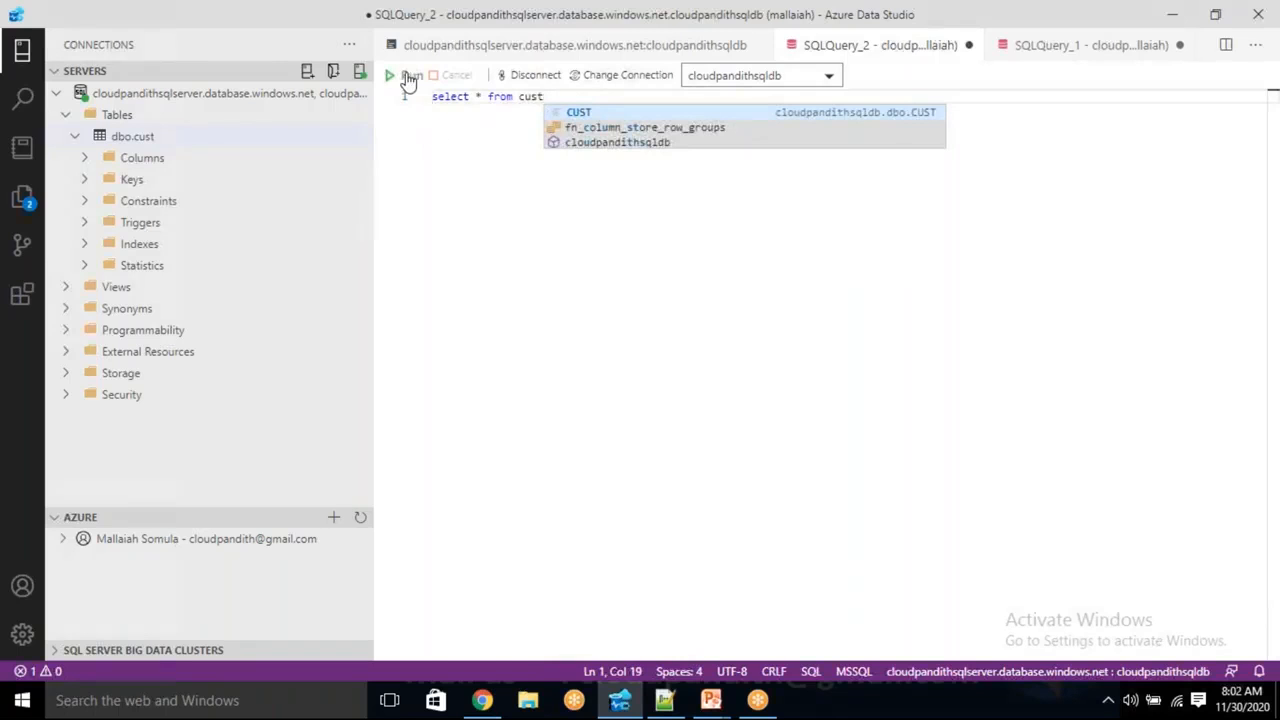
{"action": "left_click", "coordinate": [404, 76]}
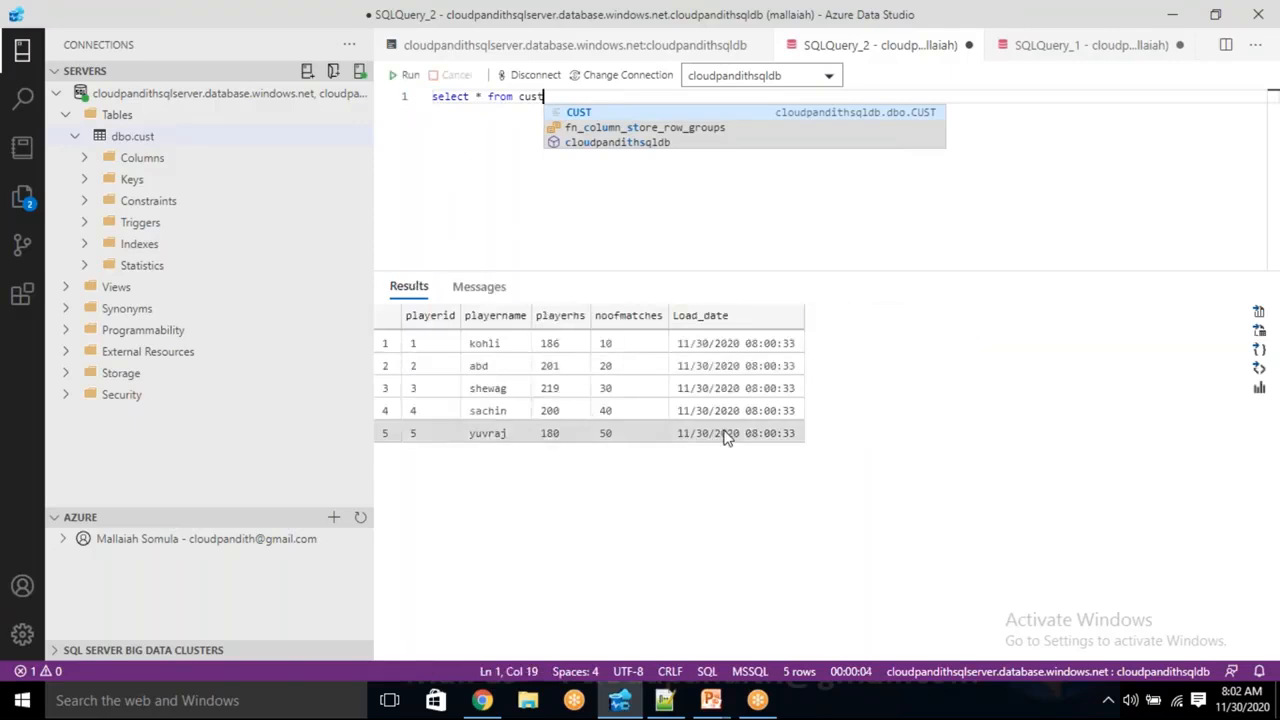
- Check the Load_date of all five returned rows, each 11/30/2020 08:00:33
{"action": "left_click", "coordinate": [757, 350]}
{"action": "left_click", "coordinate": [758, 368]}
{"action": "left_click", "coordinate": [756, 387]}
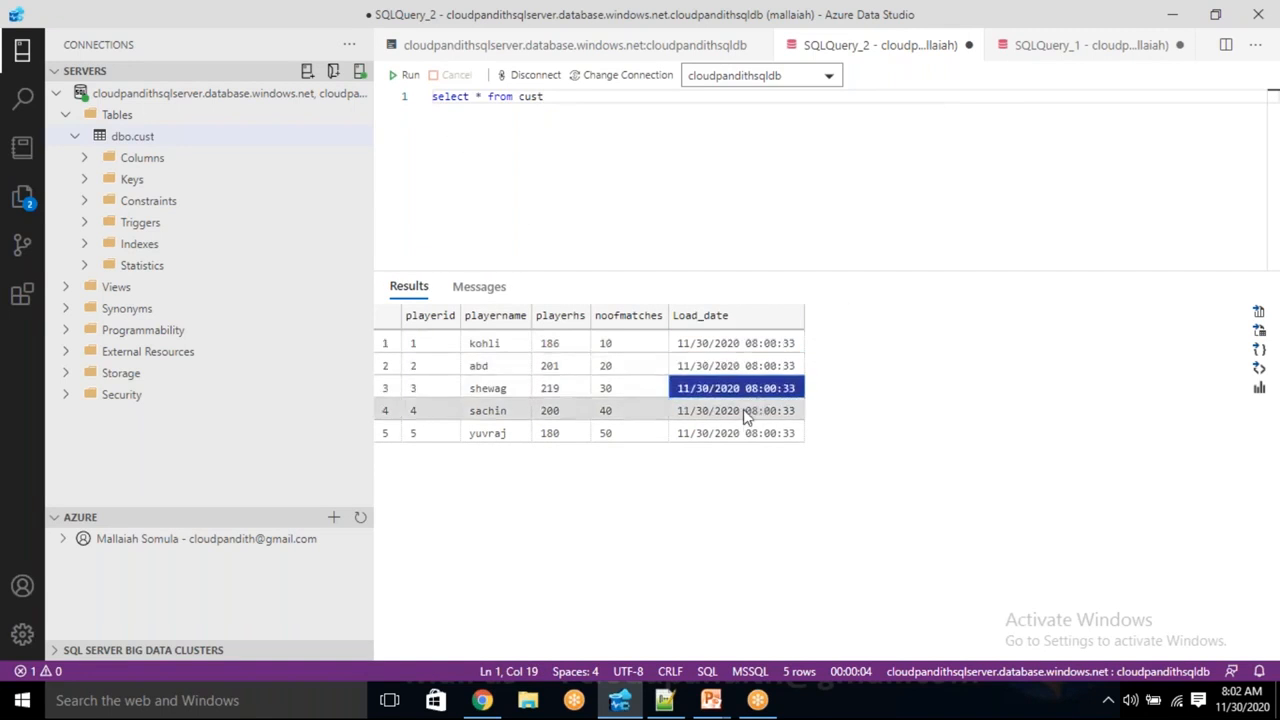
{"action": "left_click", "coordinate": [745, 413]}
{"action": "left_click", "coordinate": [750, 434]}
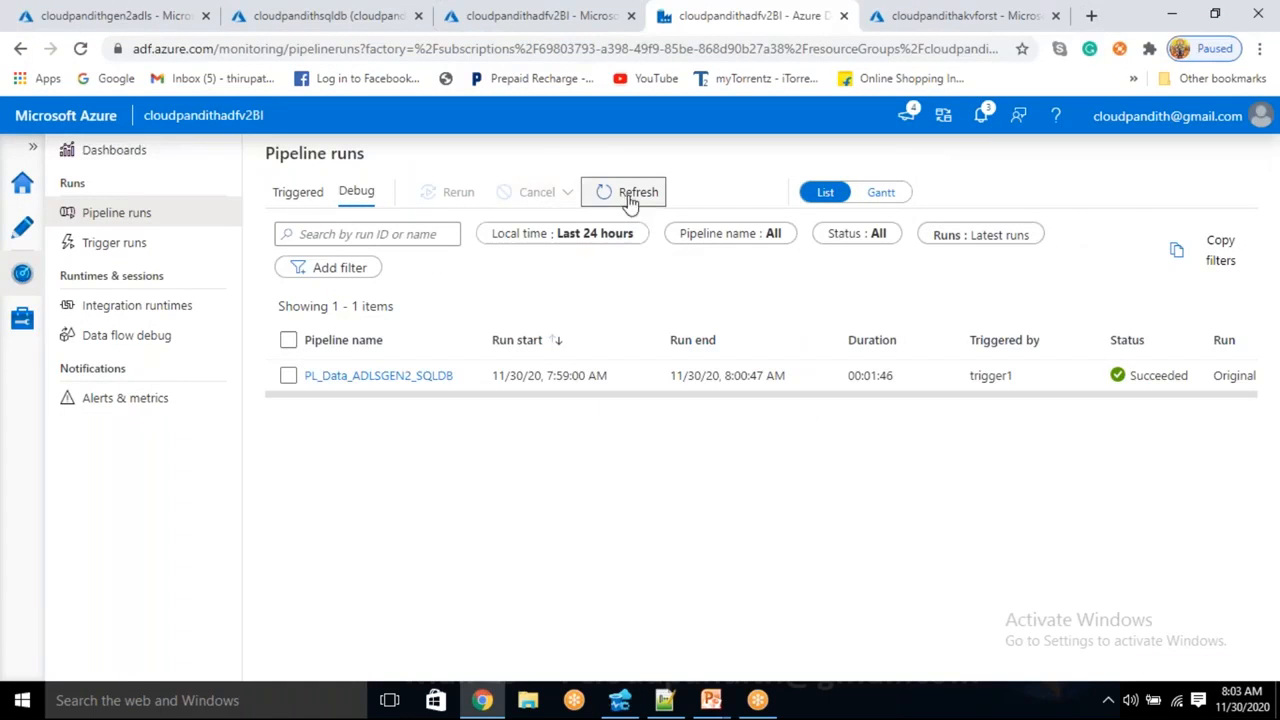
{"action": "left_click", "coordinate": [629, 198]}
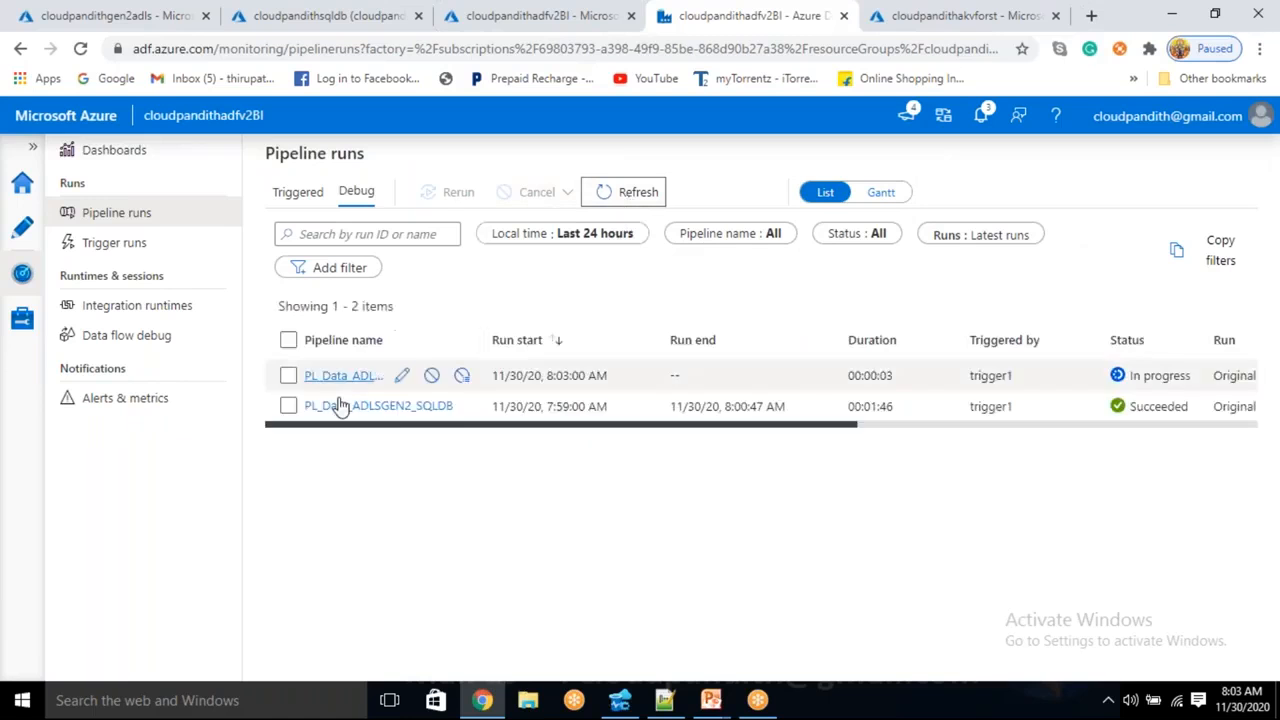
- Compare the new 8:03 run's start time with the earlier 7:59 run
{"action": "left_click_drag", "start_coordinate": [547, 376], "coordinate": [572, 374]}
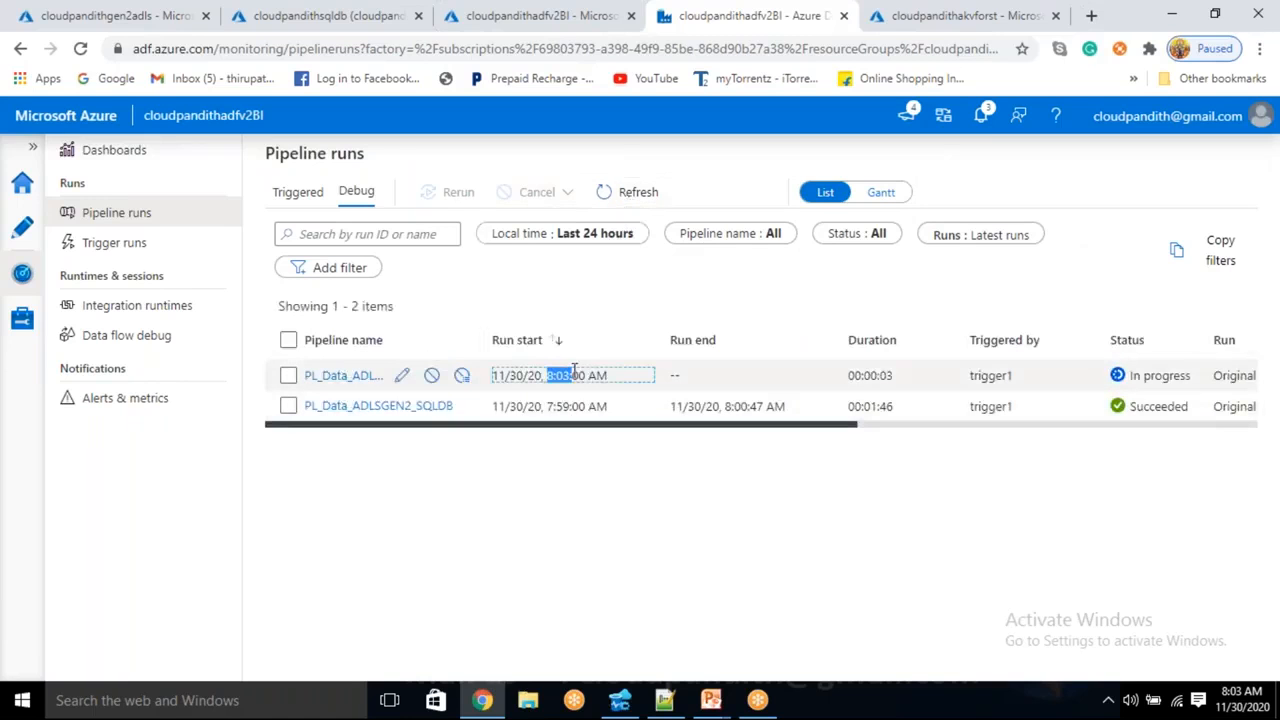
{"action": "left_click", "coordinate": [556, 497]}
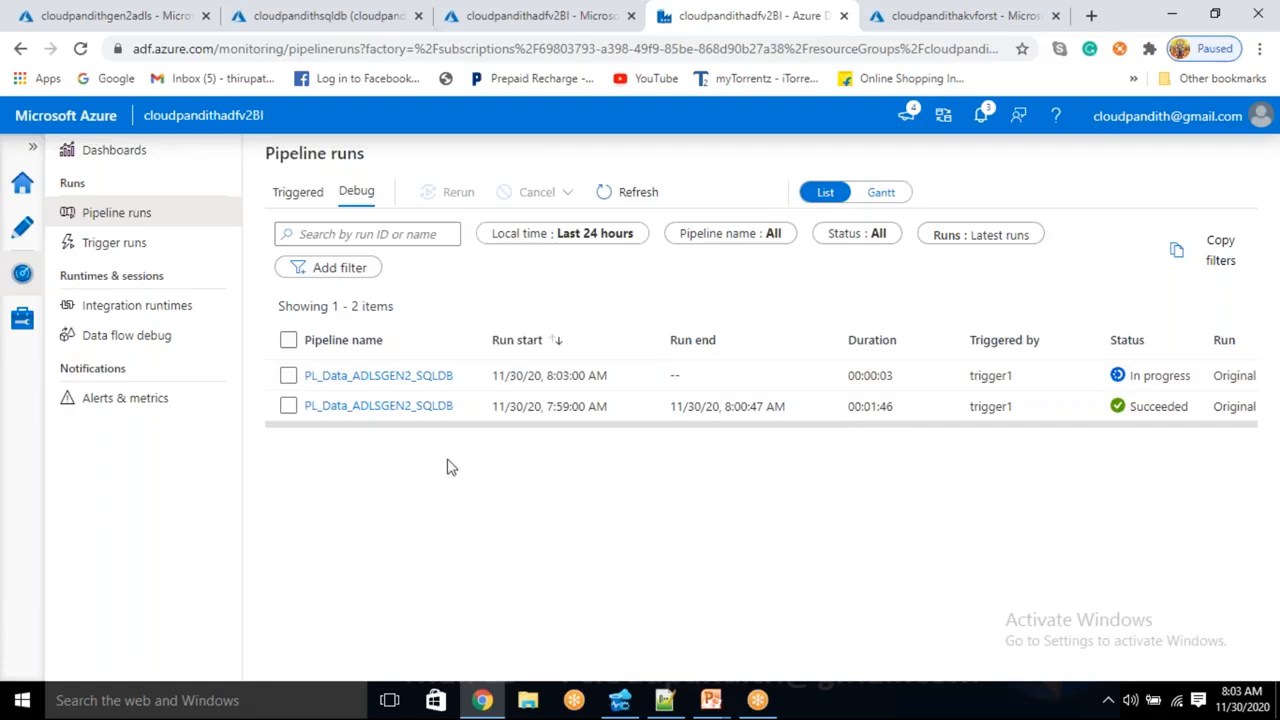
{"action": "left_click_drag", "start_coordinate": [549, 406], "coordinate": [583, 406]}
{"action": "left_click", "coordinate": [548, 461]}
- View the in-progress 8:03 run's activity runs, refreshing them, then return to all runs
{"action": "left_click", "coordinate": [357, 380]}
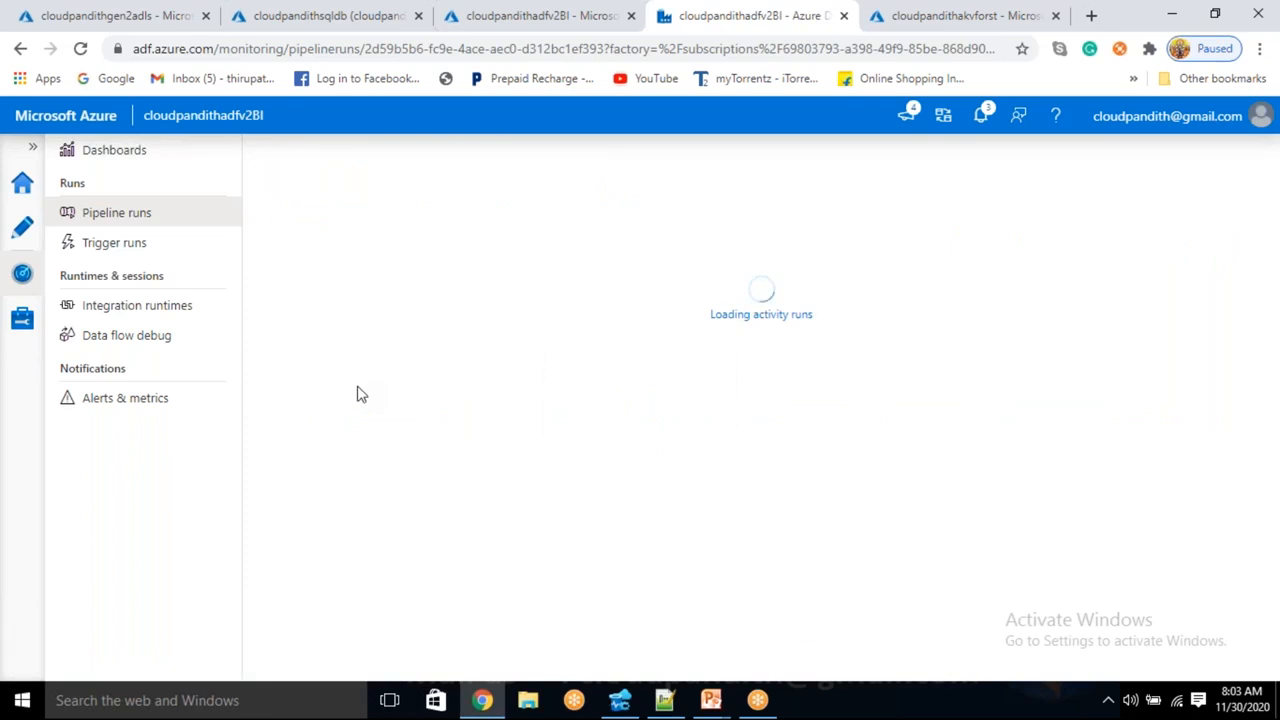
{"action": "left_click", "coordinate": [724, 257]}
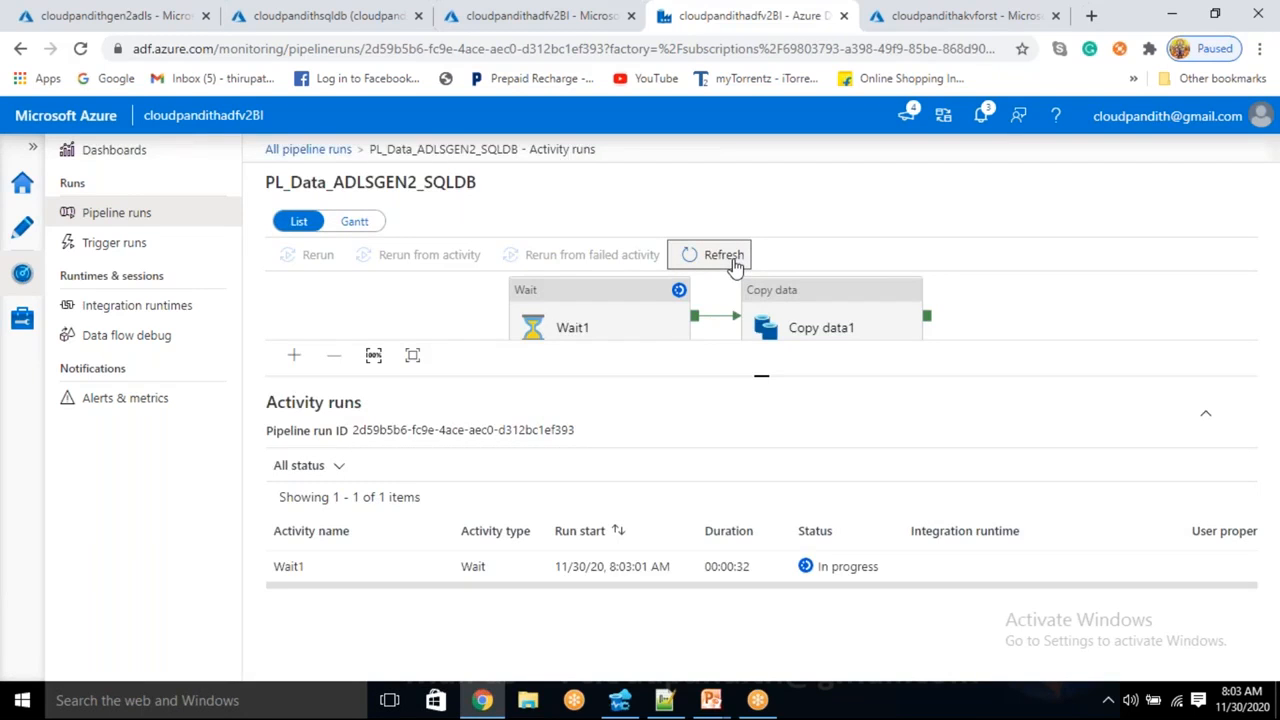
{"action": "left_click", "coordinate": [733, 259]}
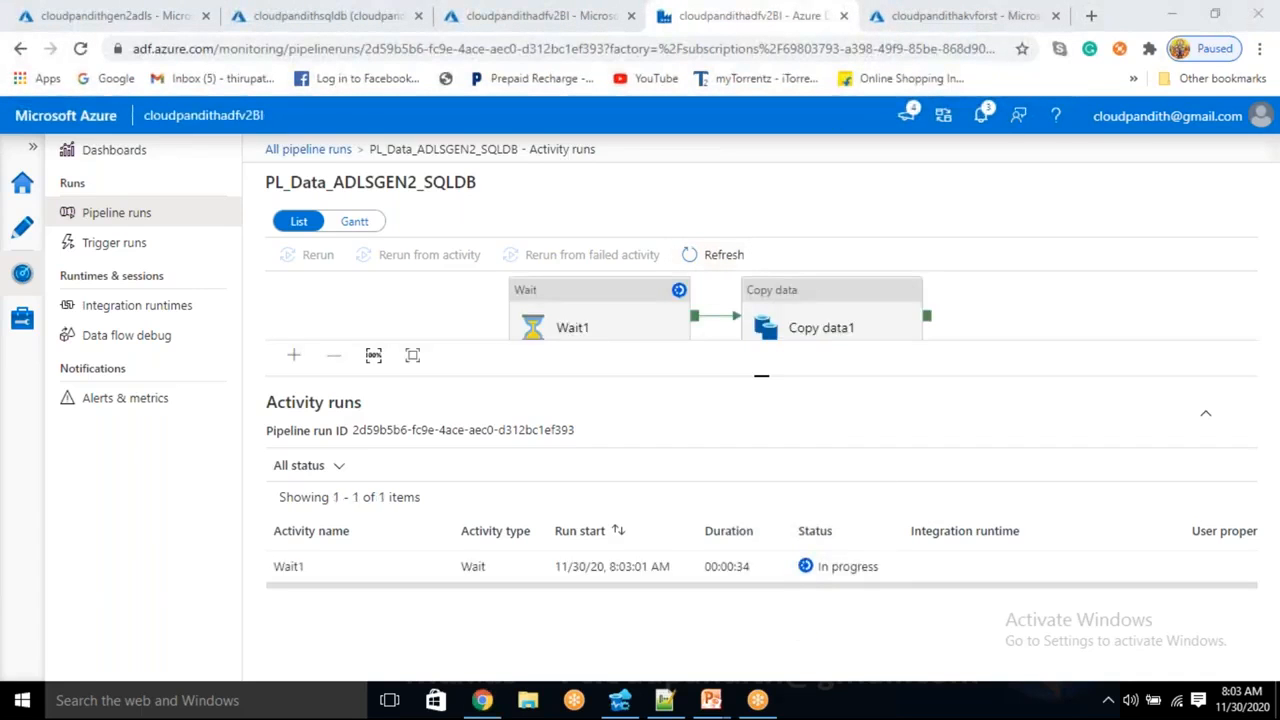
{"action": "left_click", "coordinate": [722, 255]}
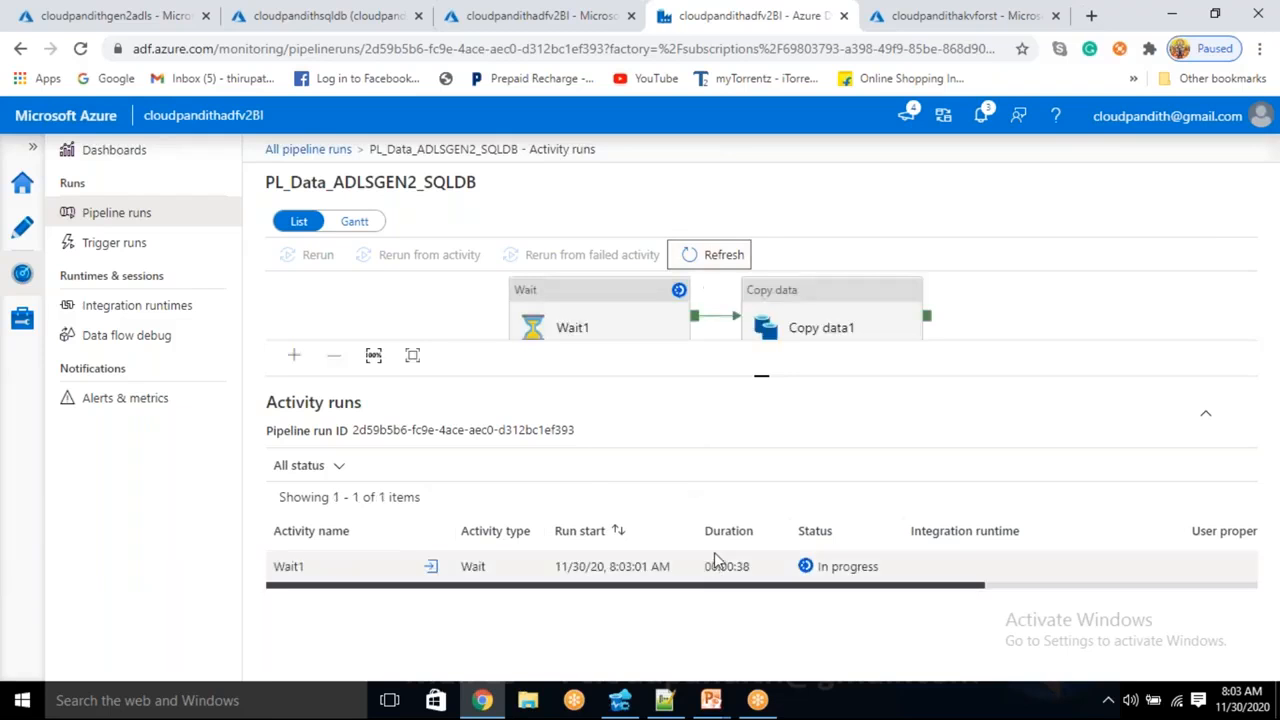
{"action": "left_click", "coordinate": [346, 157]}
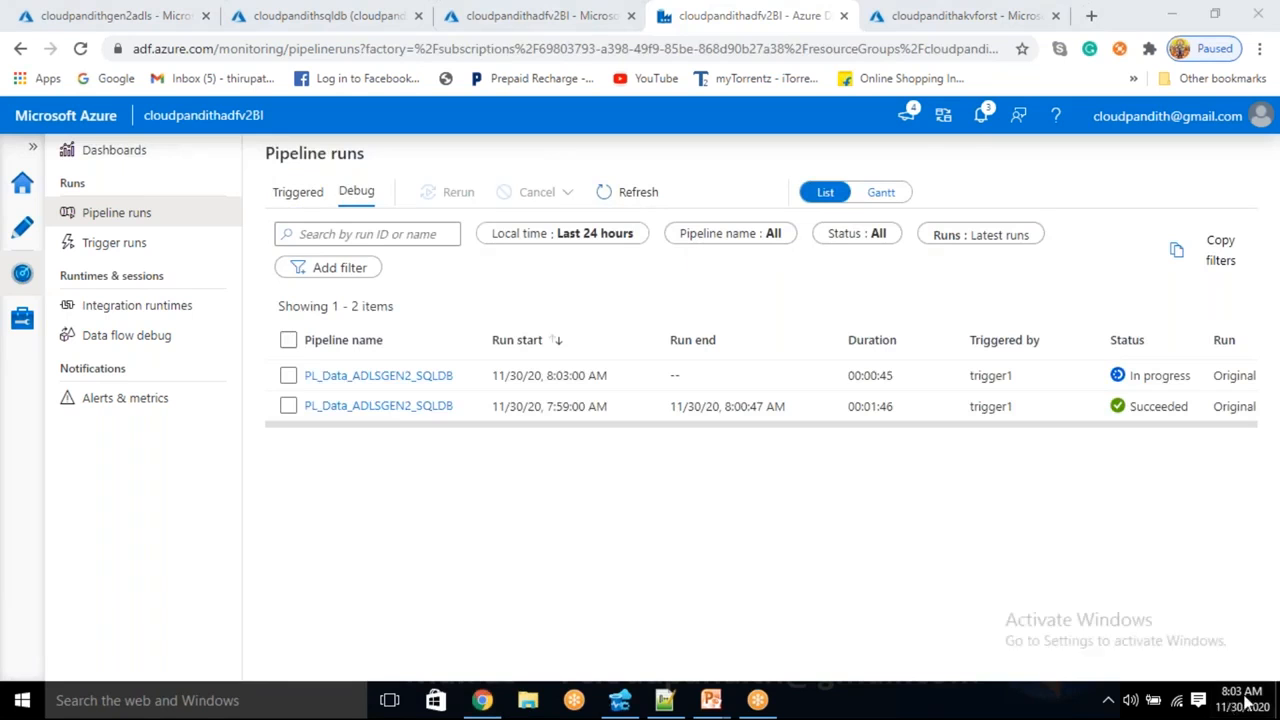
- Refresh the Pipeline runs list until a new 8:04:01 trigger1 run appears
{"action": "left_click", "coordinate": [642, 193]}
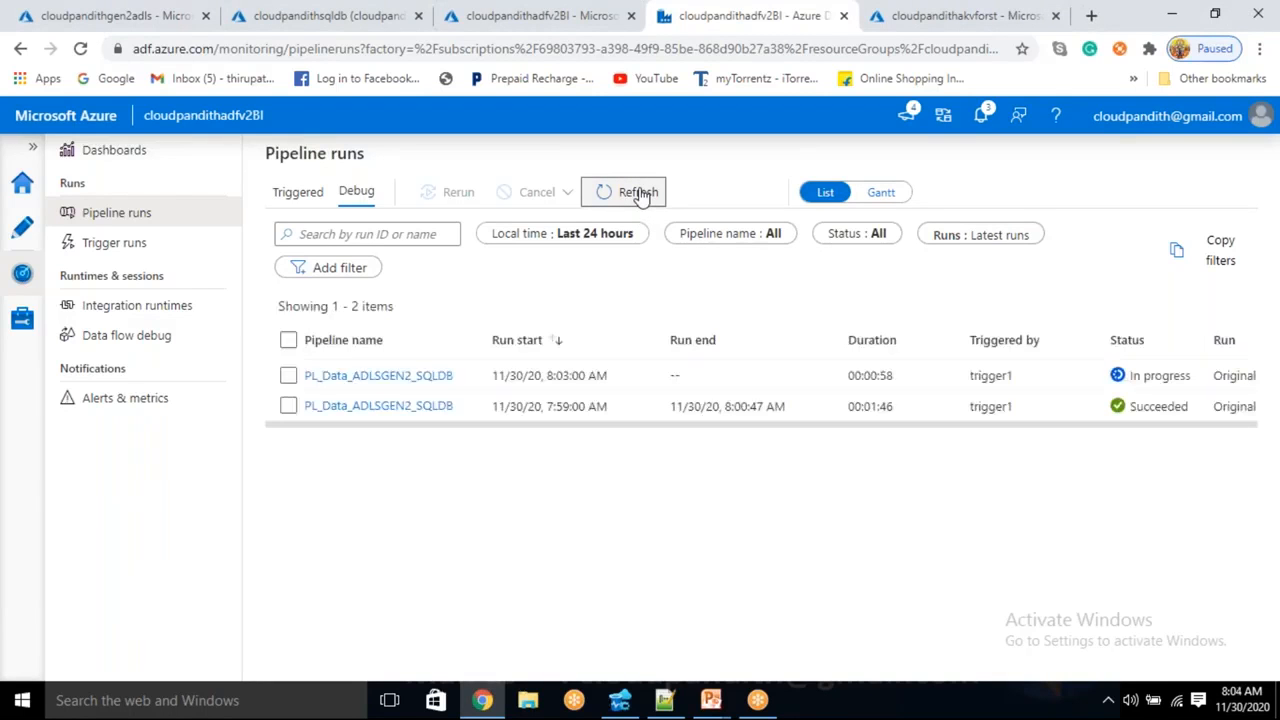
{"action": "left_click", "coordinate": [642, 193]}
{"action": "left_click", "coordinate": [642, 193]}
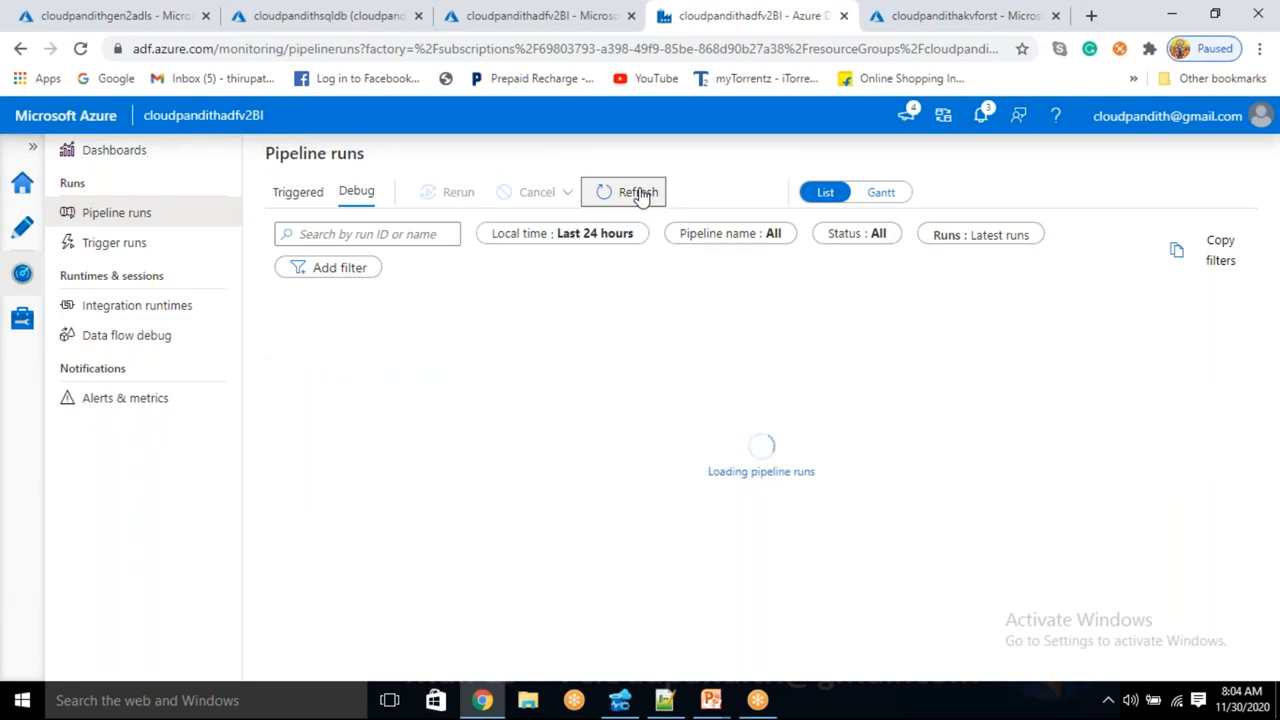
{"action": "left_click_drag", "start_coordinate": [547, 374], "coordinate": [598, 375]}
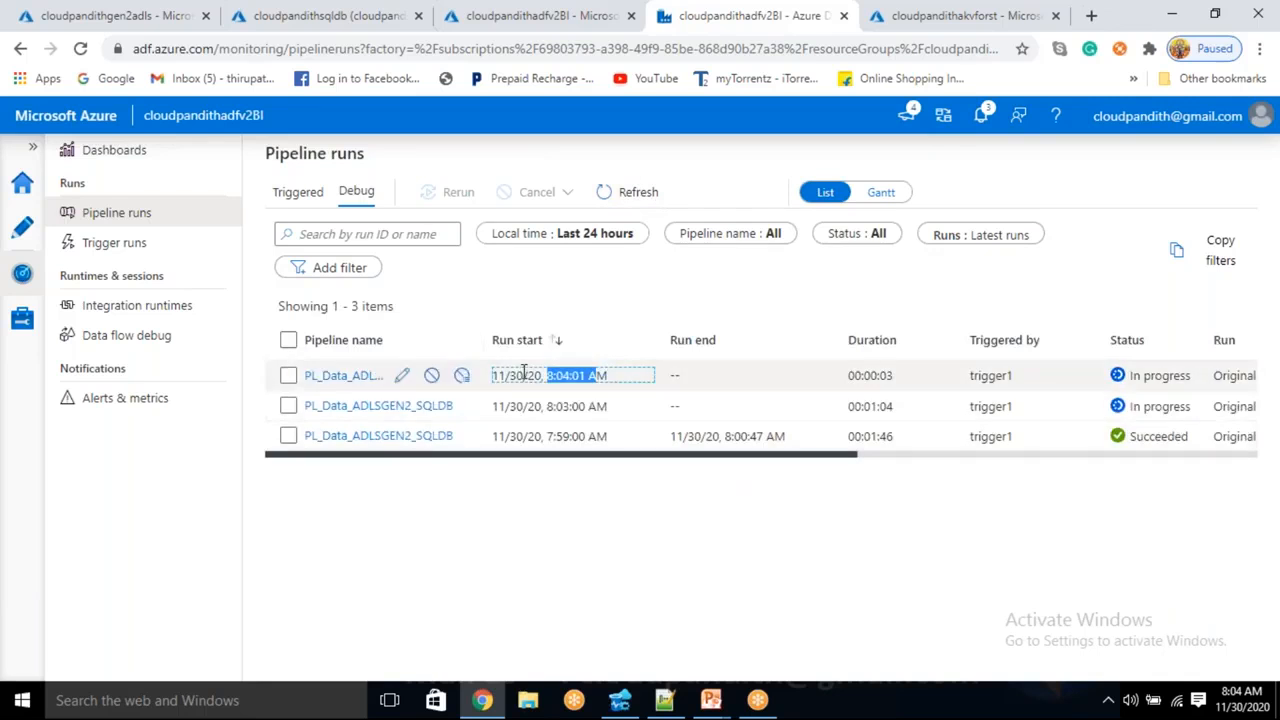
{"action": "left_click", "coordinate": [620, 196]}
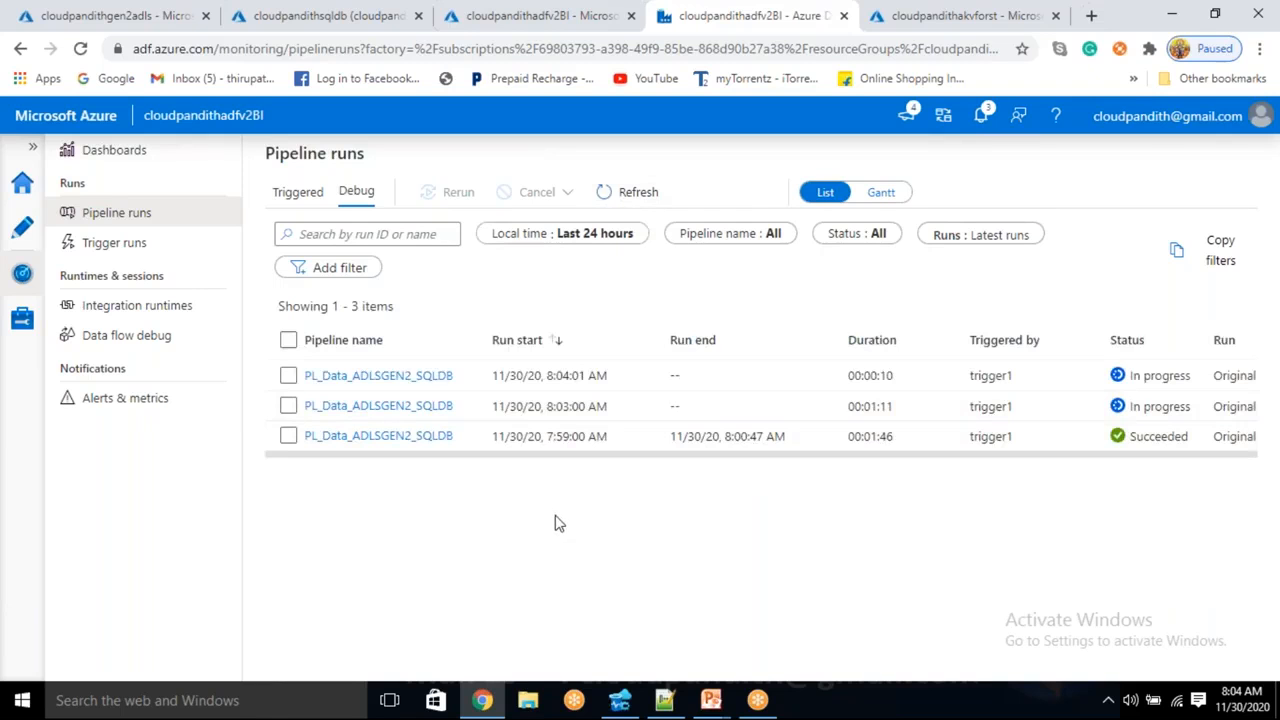
{"action": "left_click", "coordinate": [638, 191]}
{"action": "left_click_drag", "start_coordinate": [677, 459], "coordinate": [680, 457]}
{"action": "left_click", "coordinate": [660, 522]}
- Keep refreshing, check the 8:03 run's duration, and open its activity runs
{"action": "left_click", "coordinate": [630, 200]}
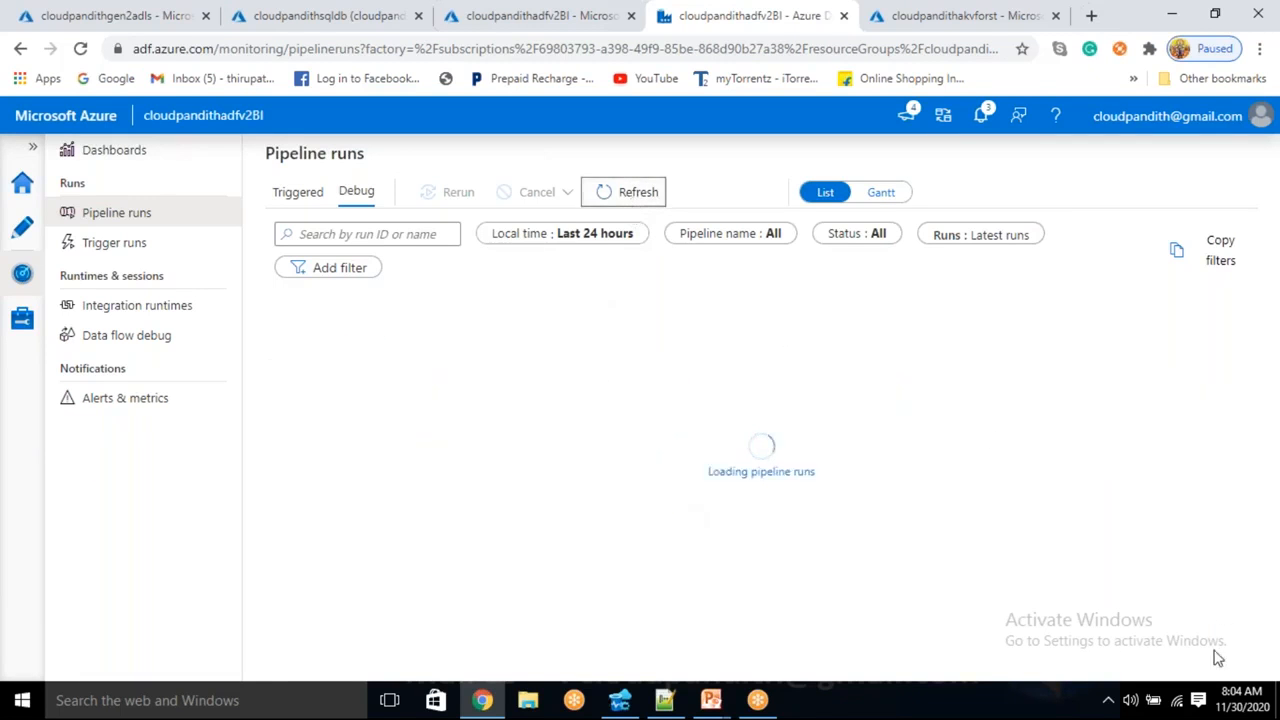
{"action": "mouse_move", "coordinate": [1228, 703]}
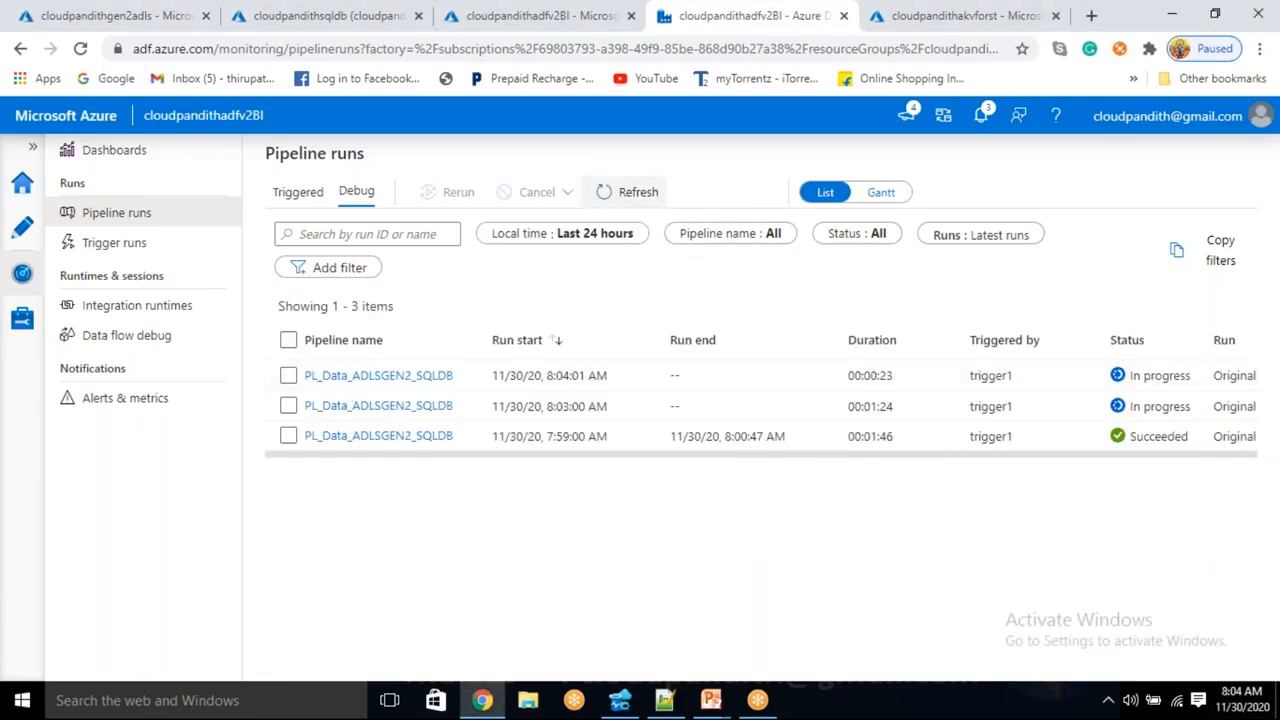
{"action": "left_click", "coordinate": [647, 204]}
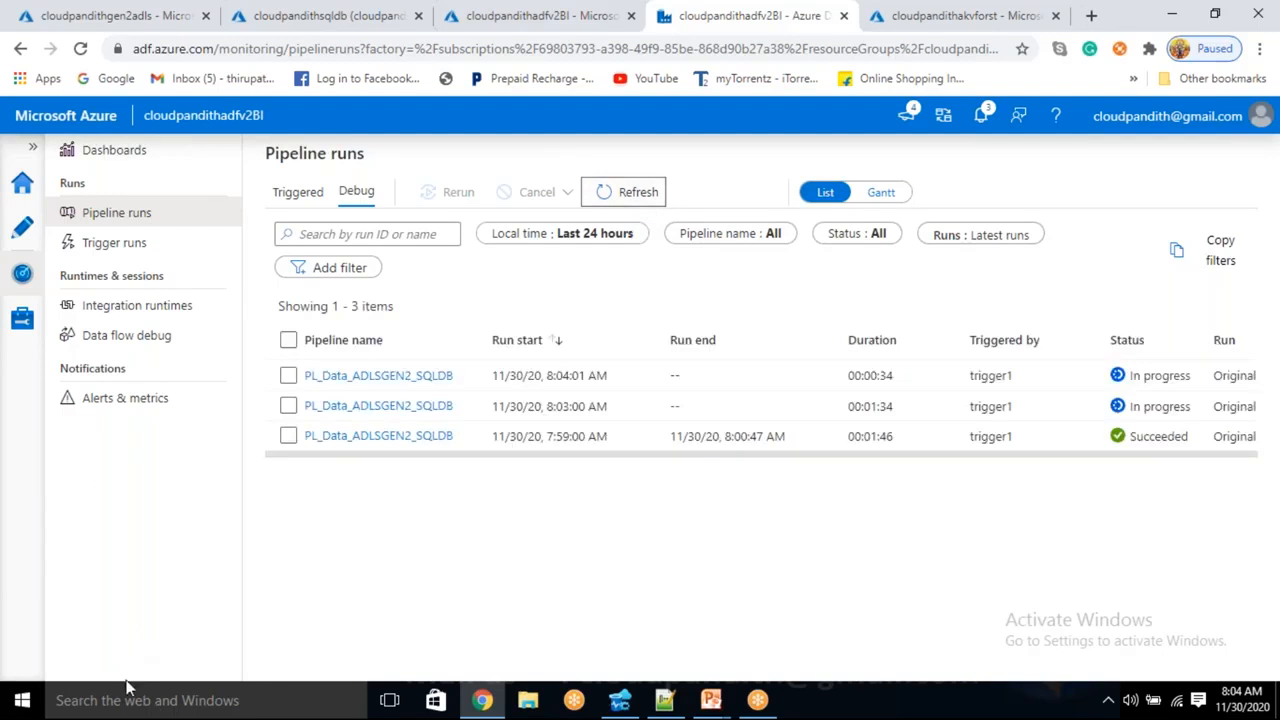
{"action": "left_click", "coordinate": [651, 205]}
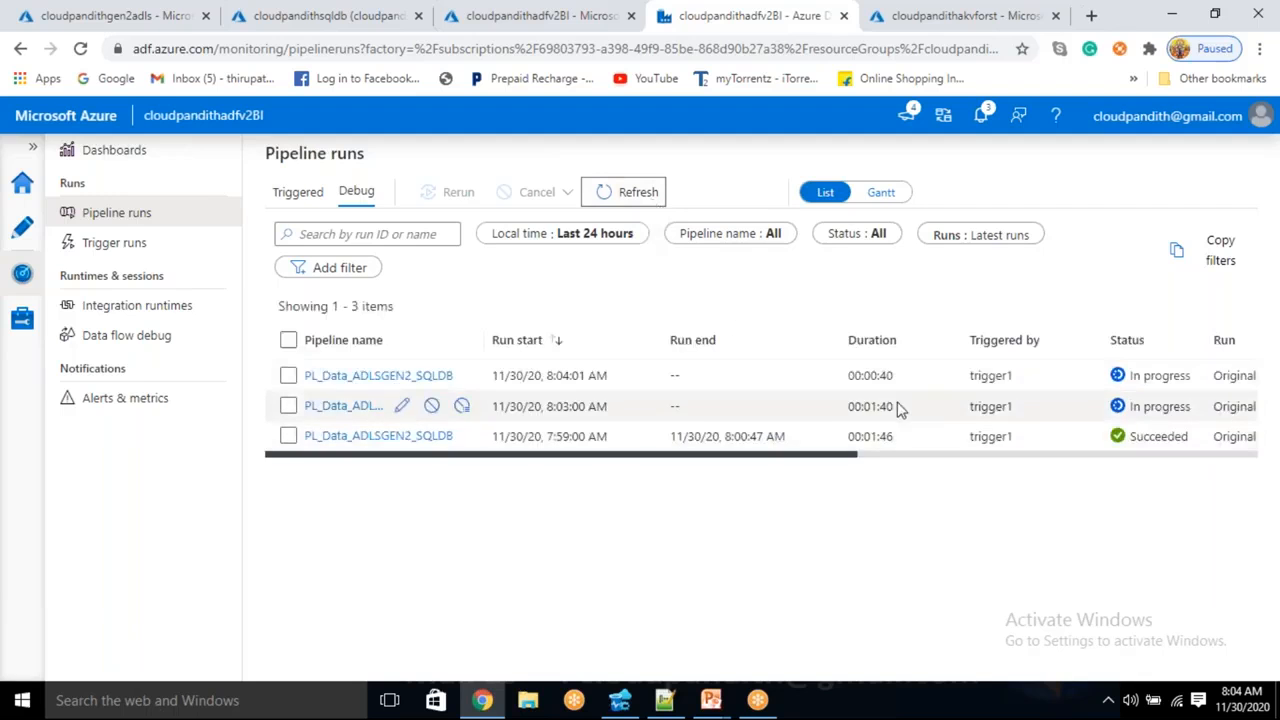
{"action": "left_click_drag", "start_coordinate": [869, 406], "coordinate": [893, 406]}
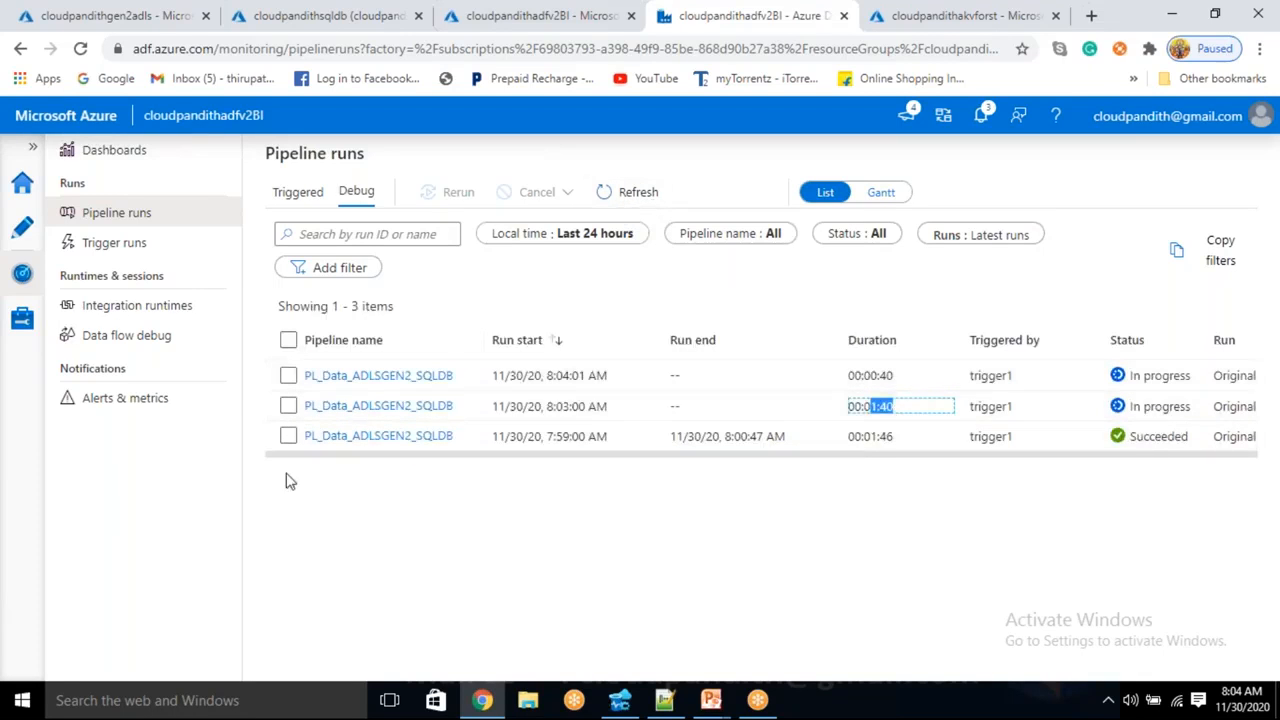
{"action": "left_click", "coordinate": [376, 405]}
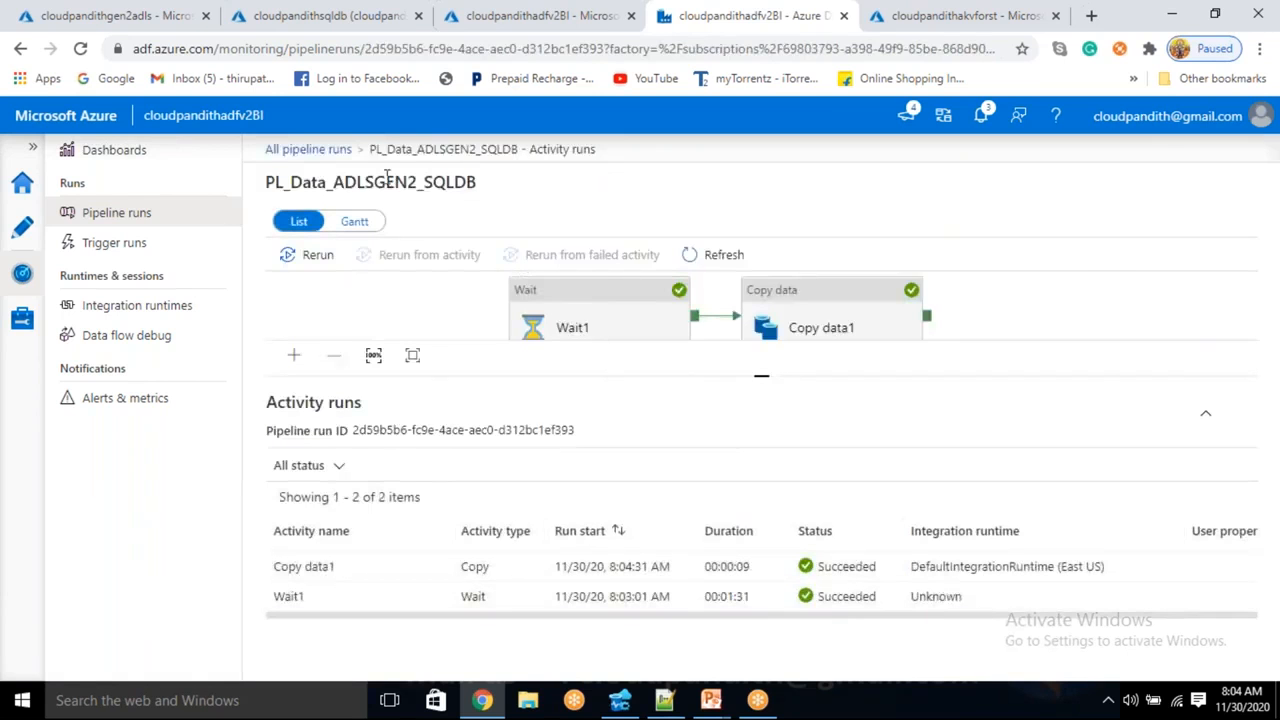
- Return to All pipeline runs and refresh repeatedly until the 8:03 run shows Succeeded
{"action": "left_click", "coordinate": [335, 154]}
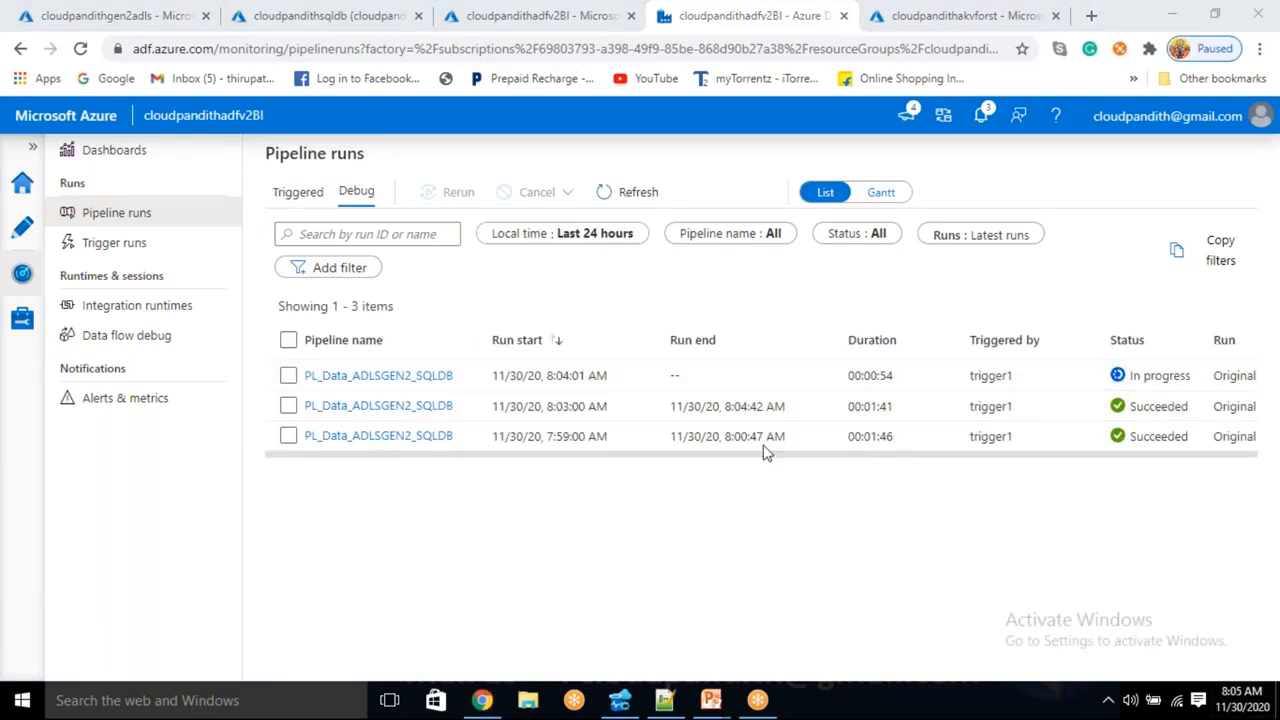
{"action": "left_click", "coordinate": [636, 195]}
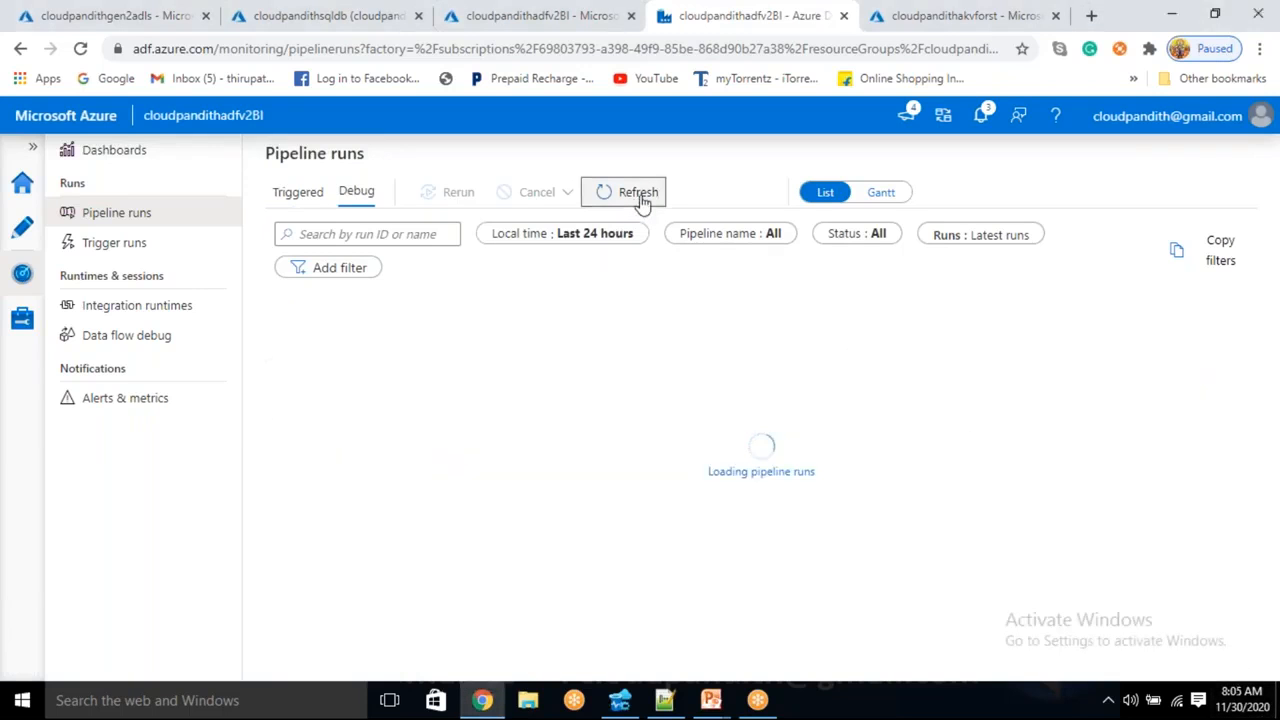
{"action": "left_click", "coordinate": [641, 200]}
{"action": "left_click", "coordinate": [641, 200]}
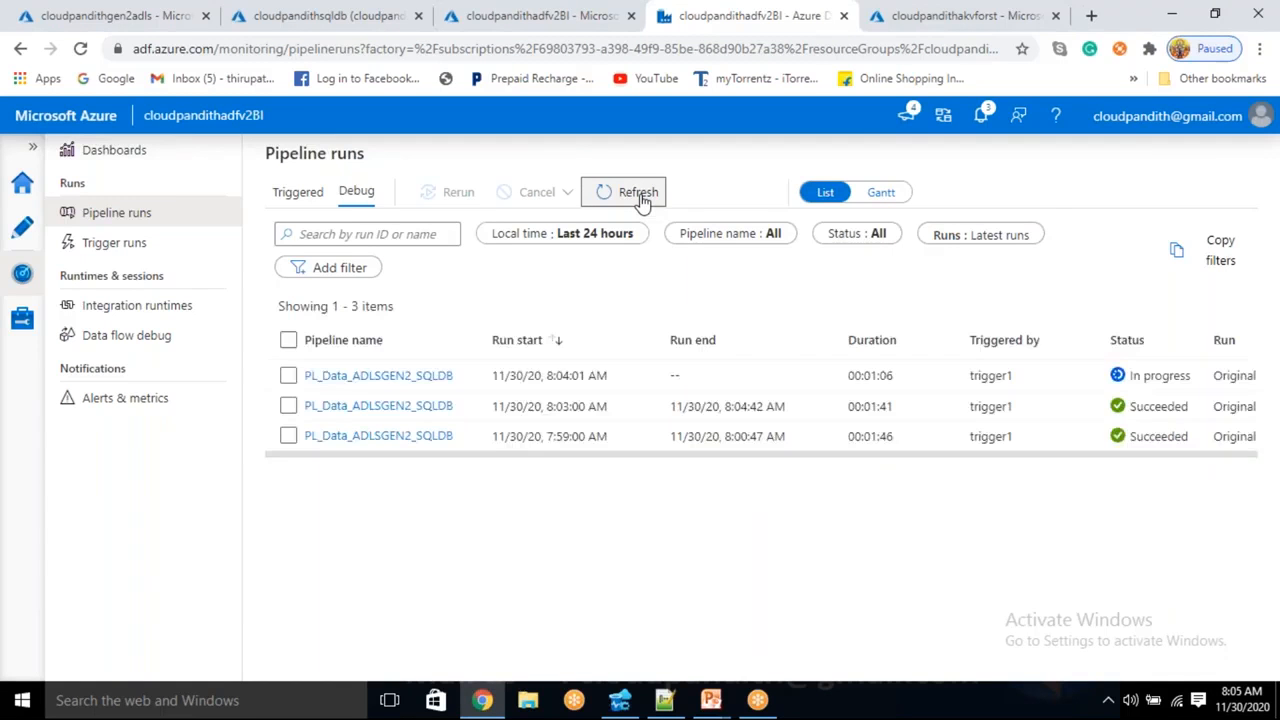
{"action": "left_click", "coordinate": [641, 200]}
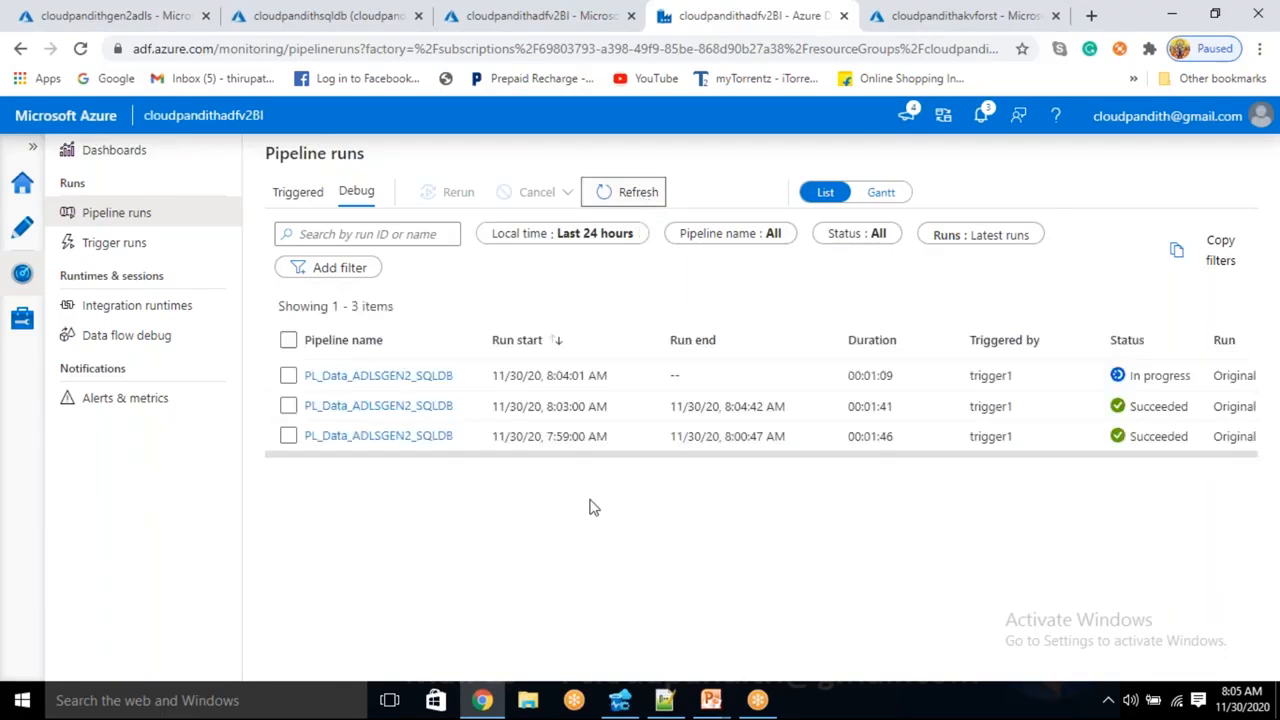
{"action": "left_click", "coordinate": [620, 192]}
{"action": "left_click", "coordinate": [637, 200]}
{"action": "left_click", "coordinate": [638, 203]}
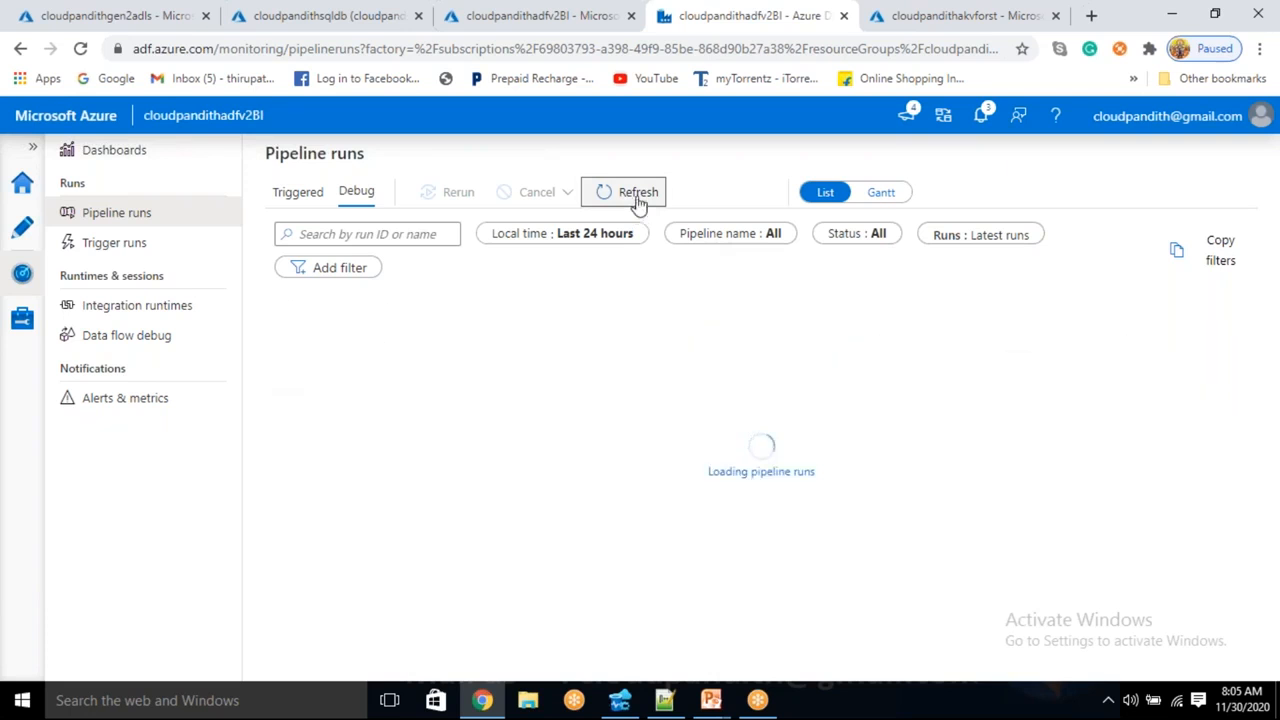
{"action": "left_click", "coordinate": [638, 203]}
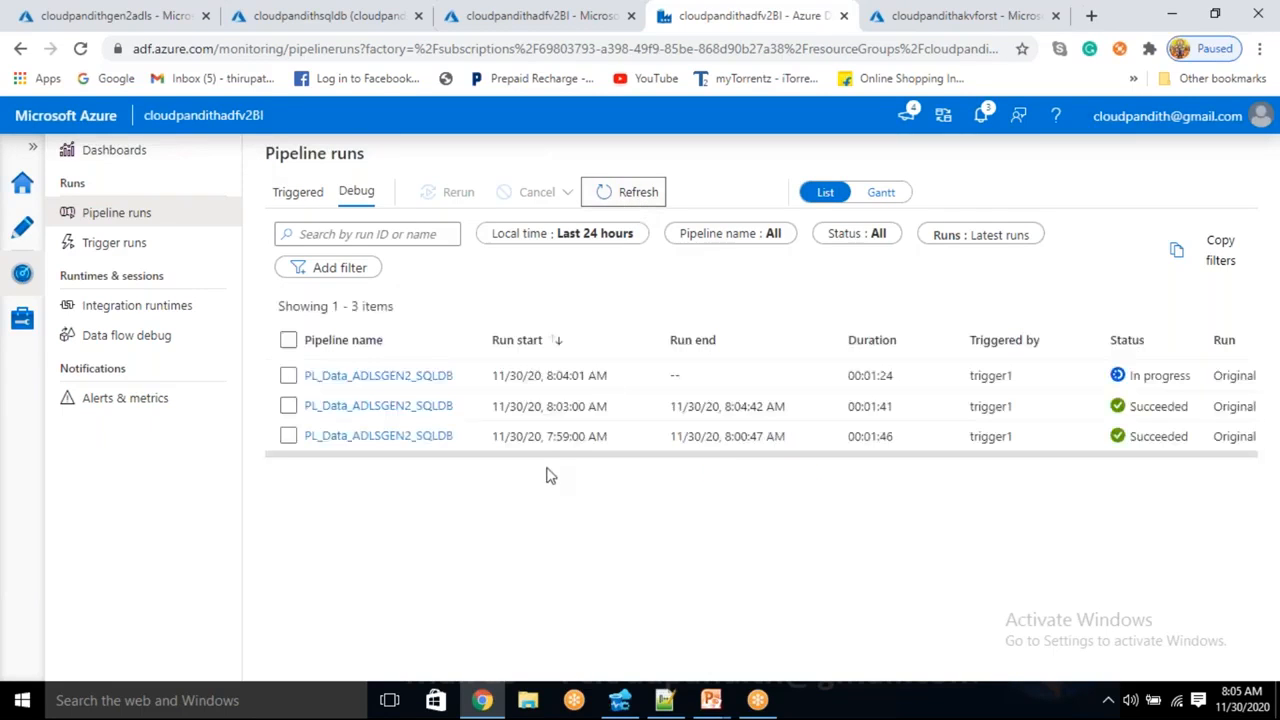
{"action": "left_click", "coordinate": [640, 197]}
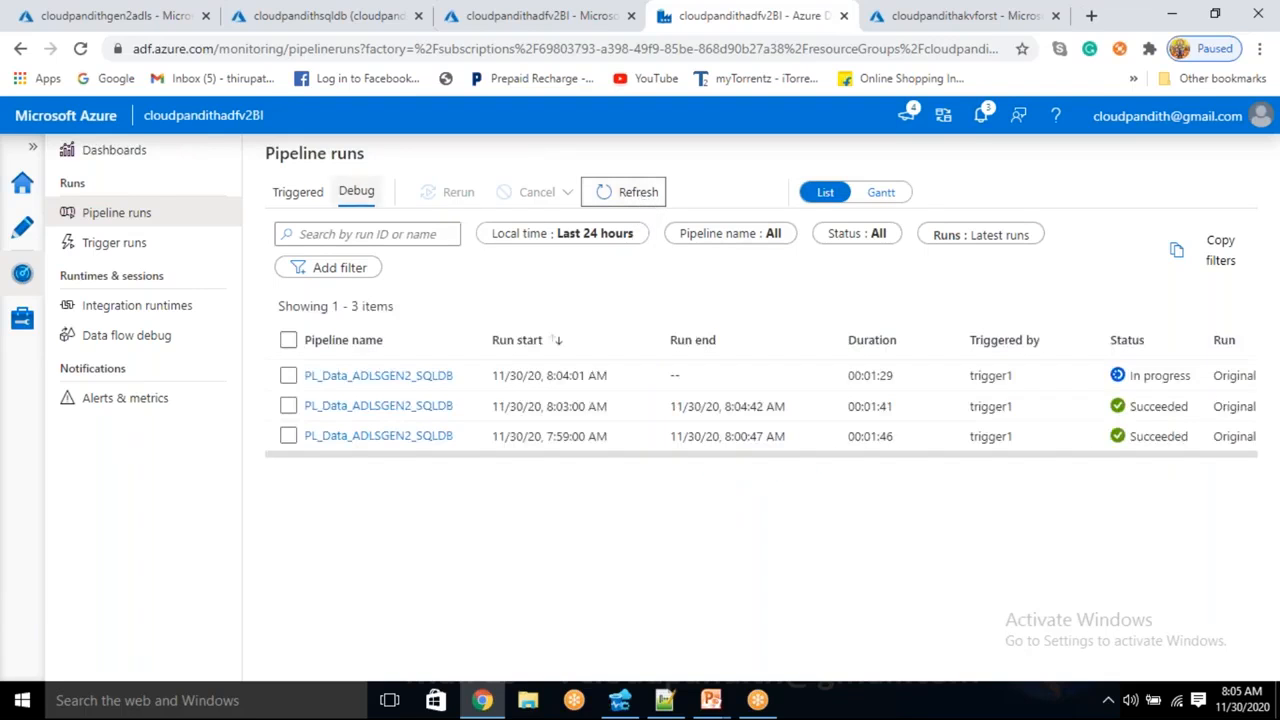
{"action": "left_click", "coordinate": [24, 229]}
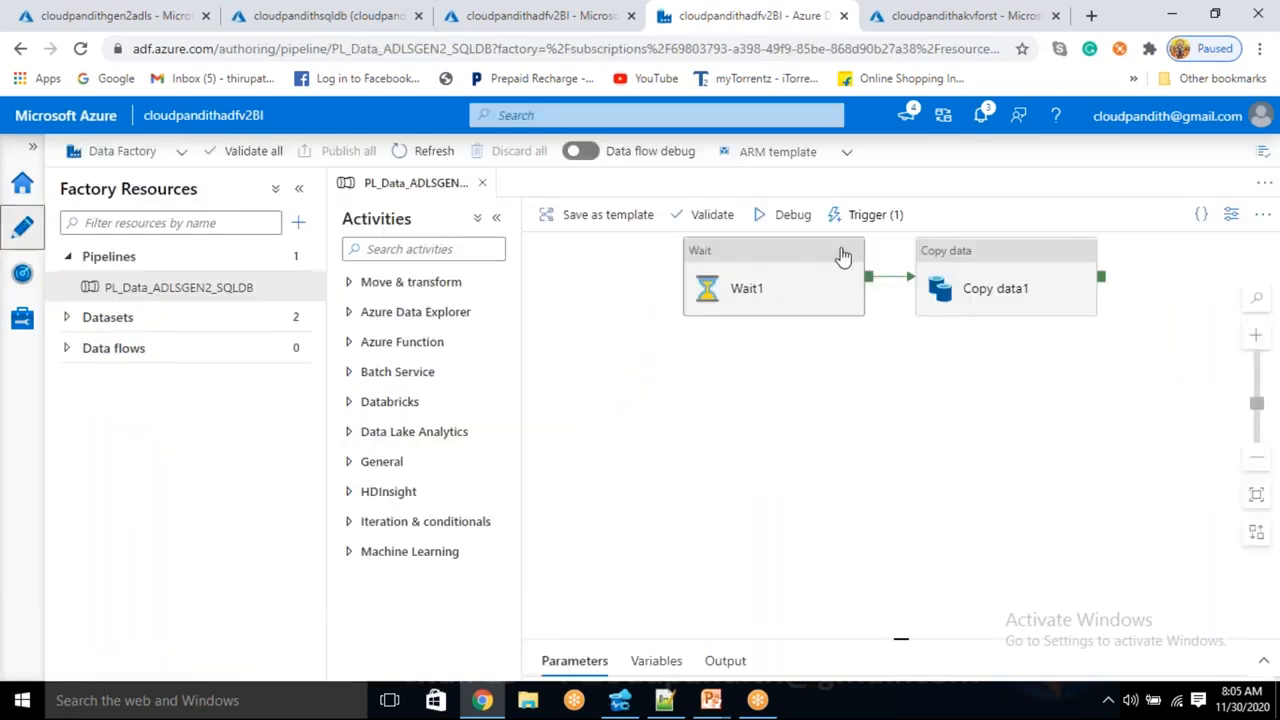
- Review trigger1's settings via Trigger > New/Edit and cancel without changing anything
{"action": "left_click", "coordinate": [868, 215]}
{"action": "left_click", "coordinate": [860, 276]}
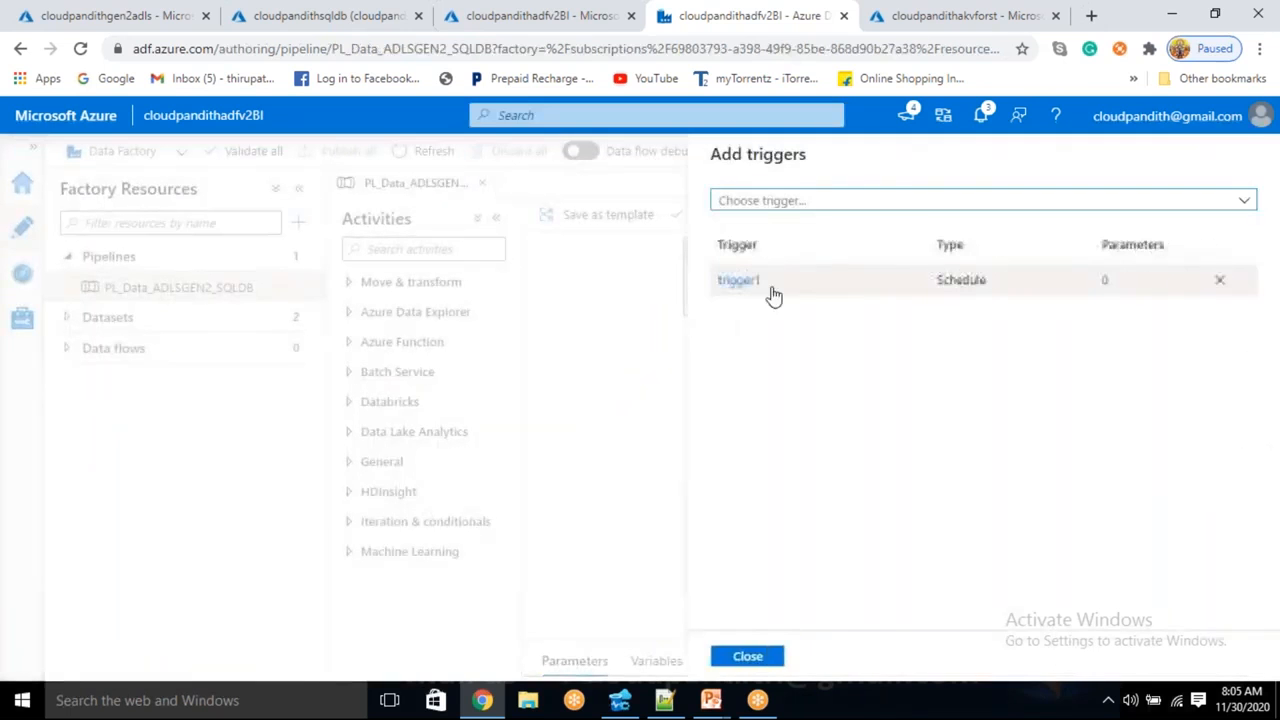
{"action": "left_click", "coordinate": [755, 283]}
{"action": "scroll", "coordinate": [785, 371], "scroll_direction": "down", "scroll_amount": 3}
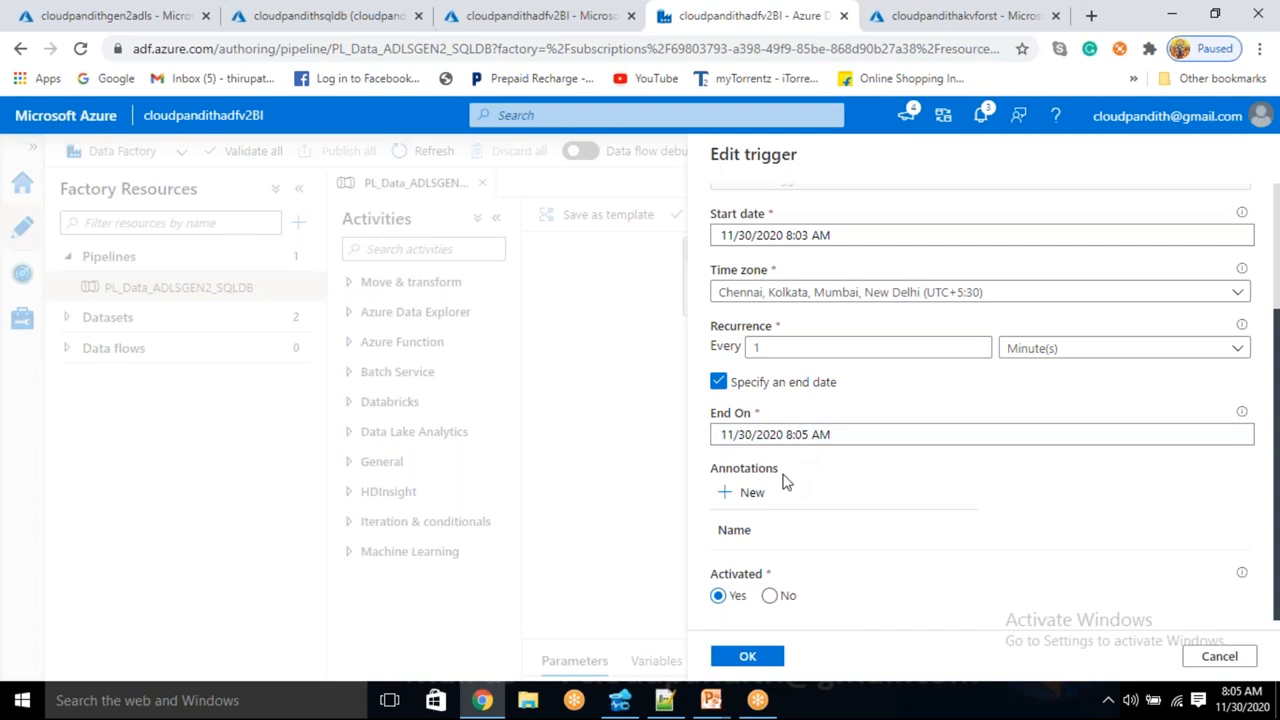
{"action": "left_click", "coordinate": [1218, 658]}
{"action": "left_click", "coordinate": [748, 656]}
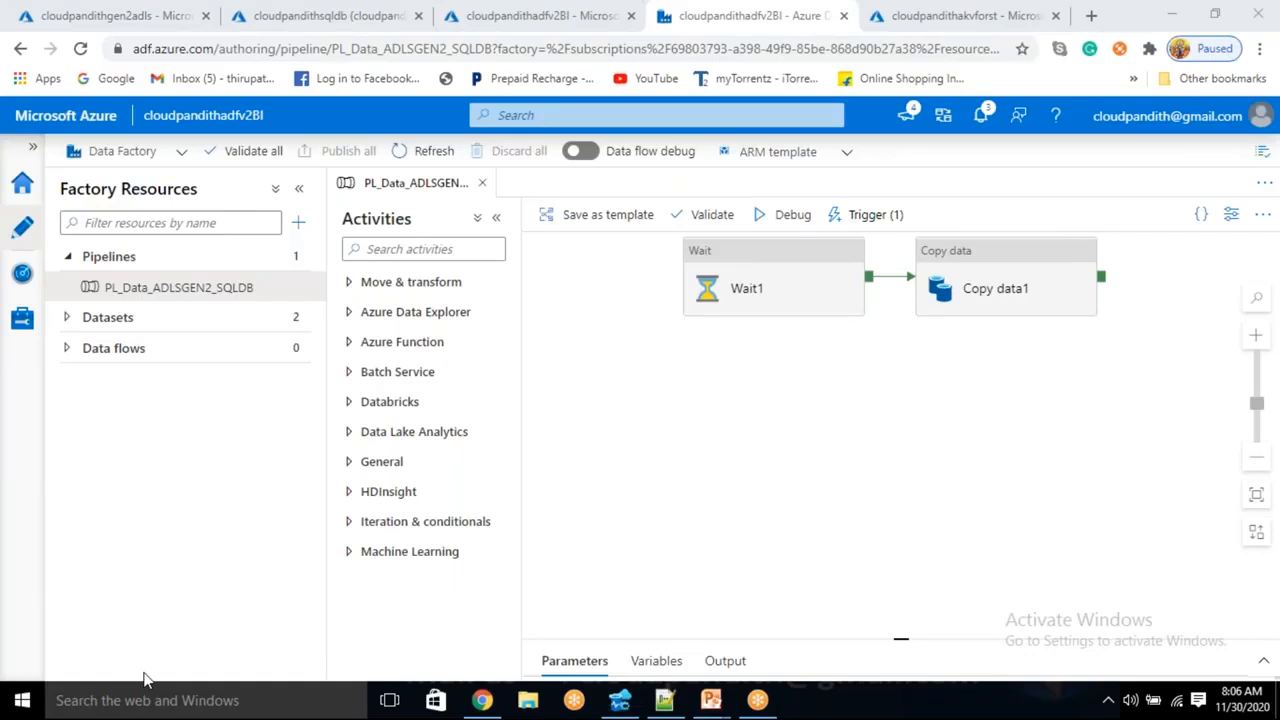
{"action": "left_click", "coordinate": [620, 700]}
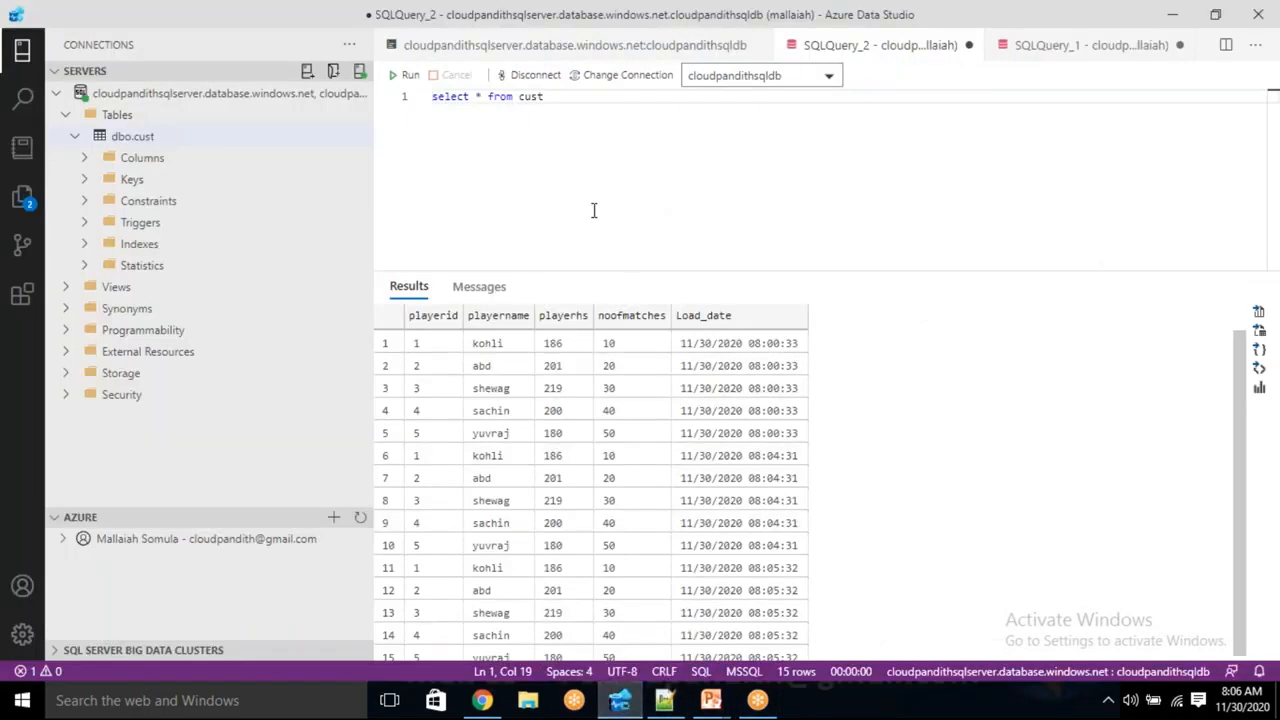
- Rerun the select and compare the 15 rows' Load_date groups: 08:00:33, 08:04:31, 08:05:32
{"action": "left_click", "coordinate": [405, 75]}
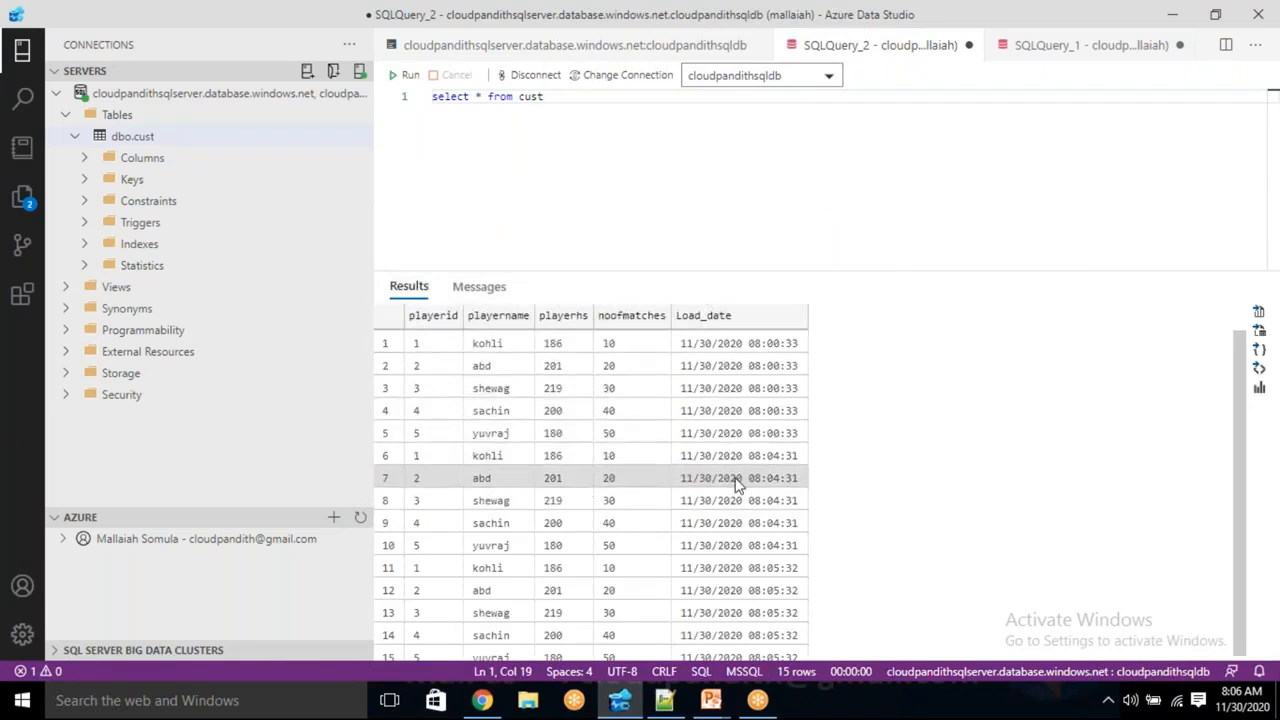
{"action": "left_click_drag", "start_coordinate": [786, 434], "coordinate": [766, 343]}
{"action": "left_click_drag", "start_coordinate": [760, 460], "coordinate": [734, 650]}
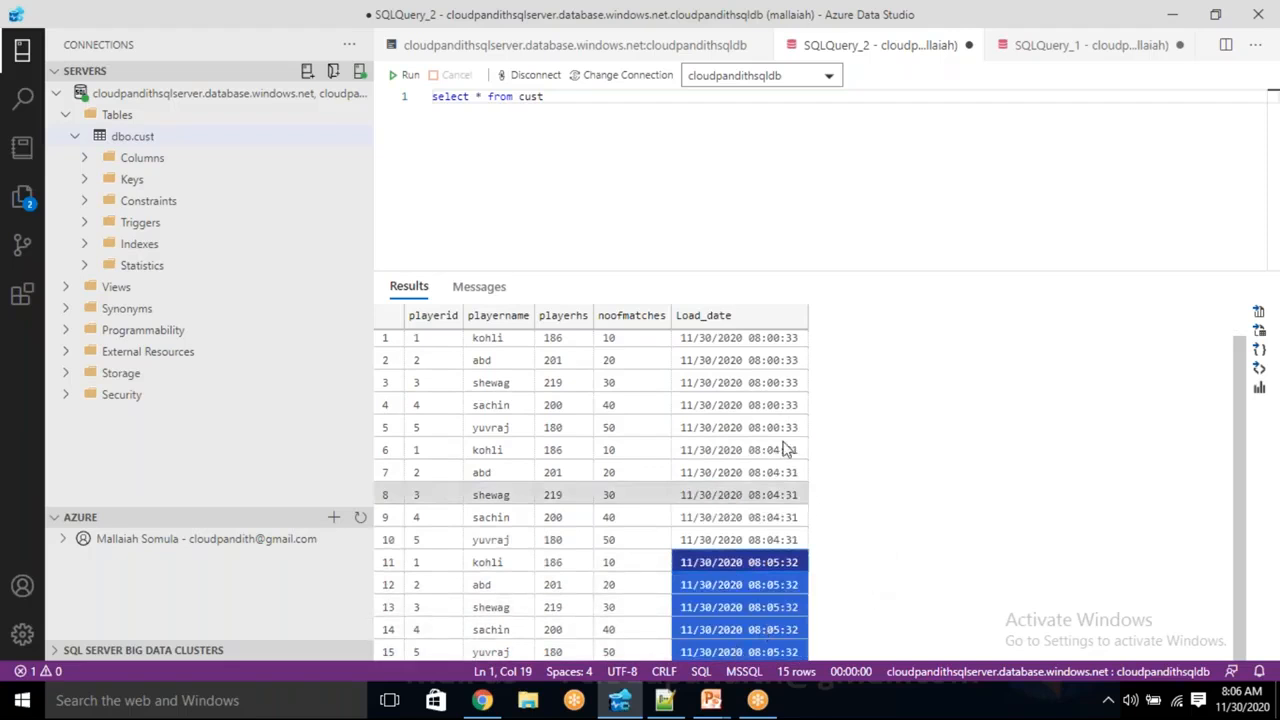
{"action": "left_click", "coordinate": [740, 382]}
{"action": "left_click_drag", "start_coordinate": [738, 472], "coordinate": [755, 541]}
{"action": "left_click_drag", "start_coordinate": [737, 360], "coordinate": [748, 390]}
{"action": "left_click_drag", "start_coordinate": [748, 474], "coordinate": [745, 517]}
{"action": "left_click_drag", "start_coordinate": [740, 585], "coordinate": [740, 652]}
{"action": "left_click", "coordinate": [857, 514]}
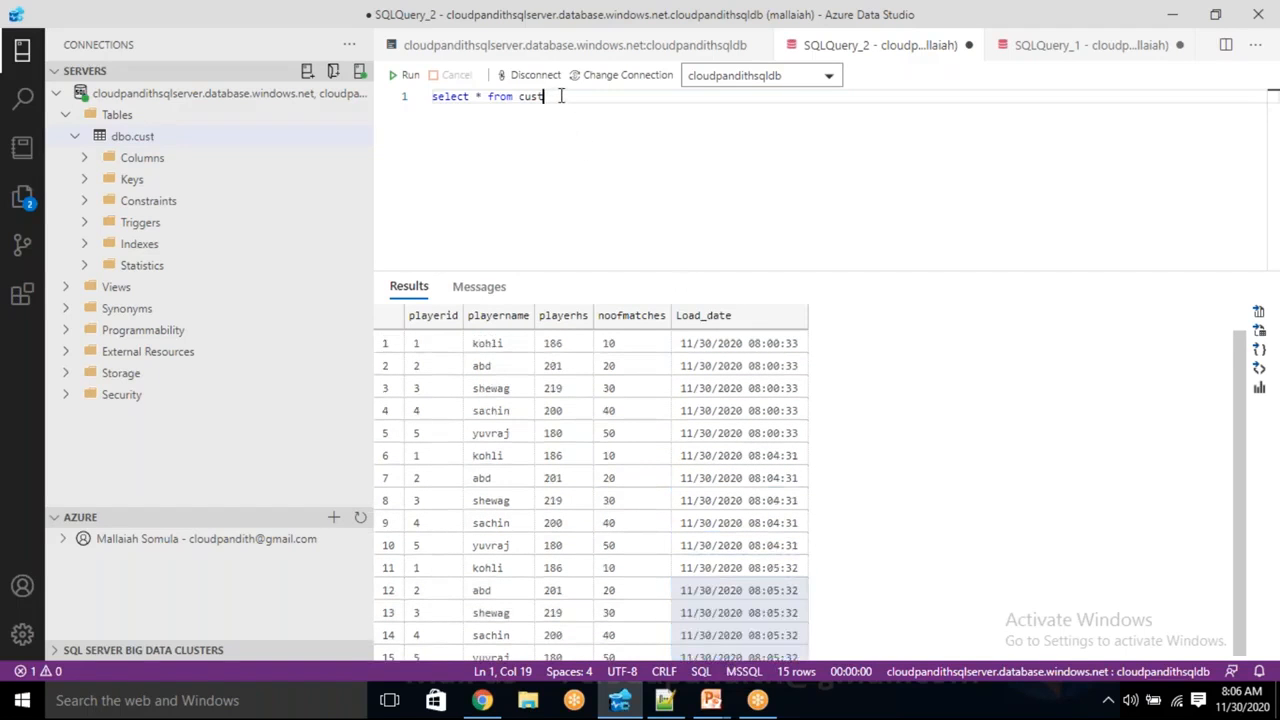
- Run 'truncate table cust', remove that line, and rerun the select to confirm 0 rows
{"action": "key", "text": "Return"}
{"action": "type", "text": "truncate"}
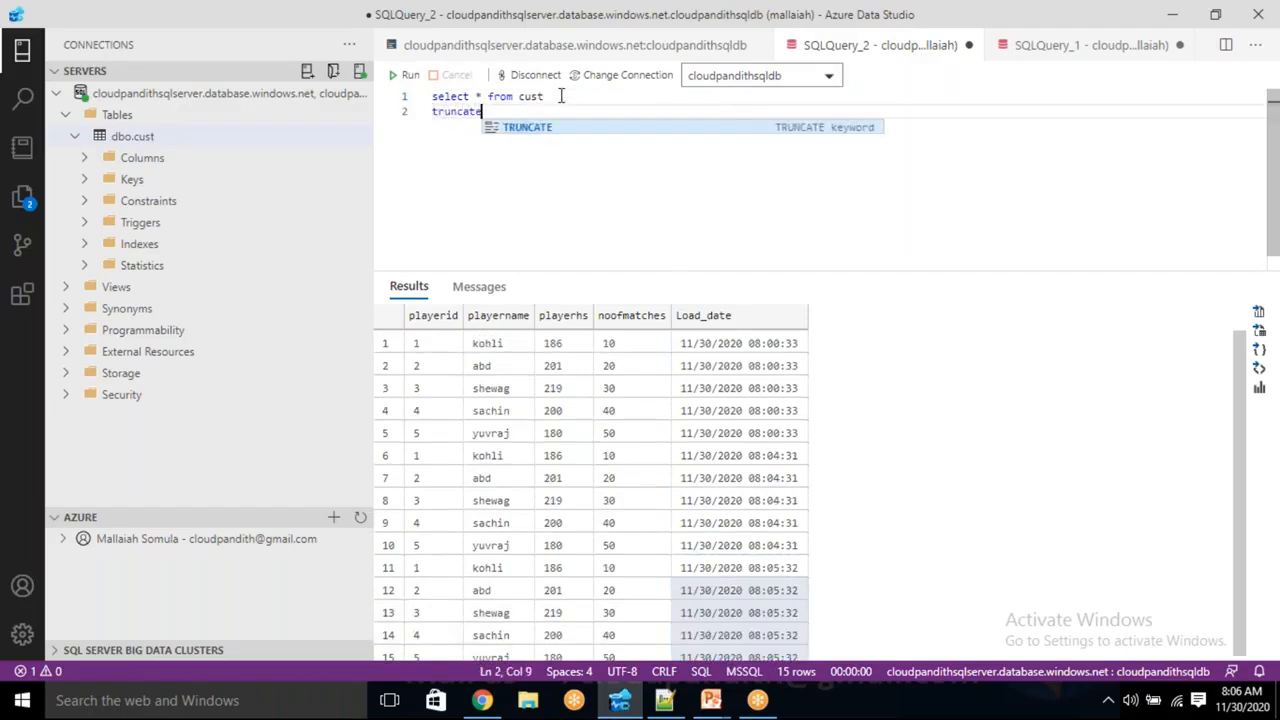
{"action": "type", "text": " table cust"}
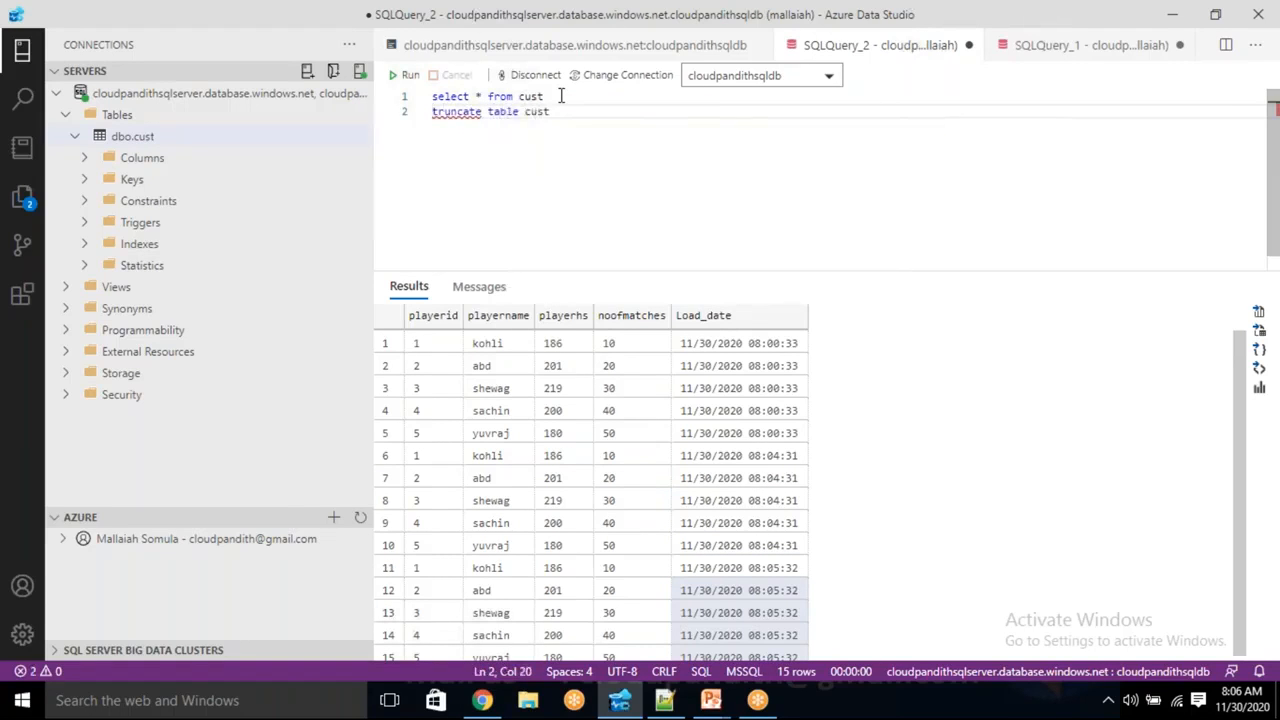
{"action": "key", "text": "shift+Home"}
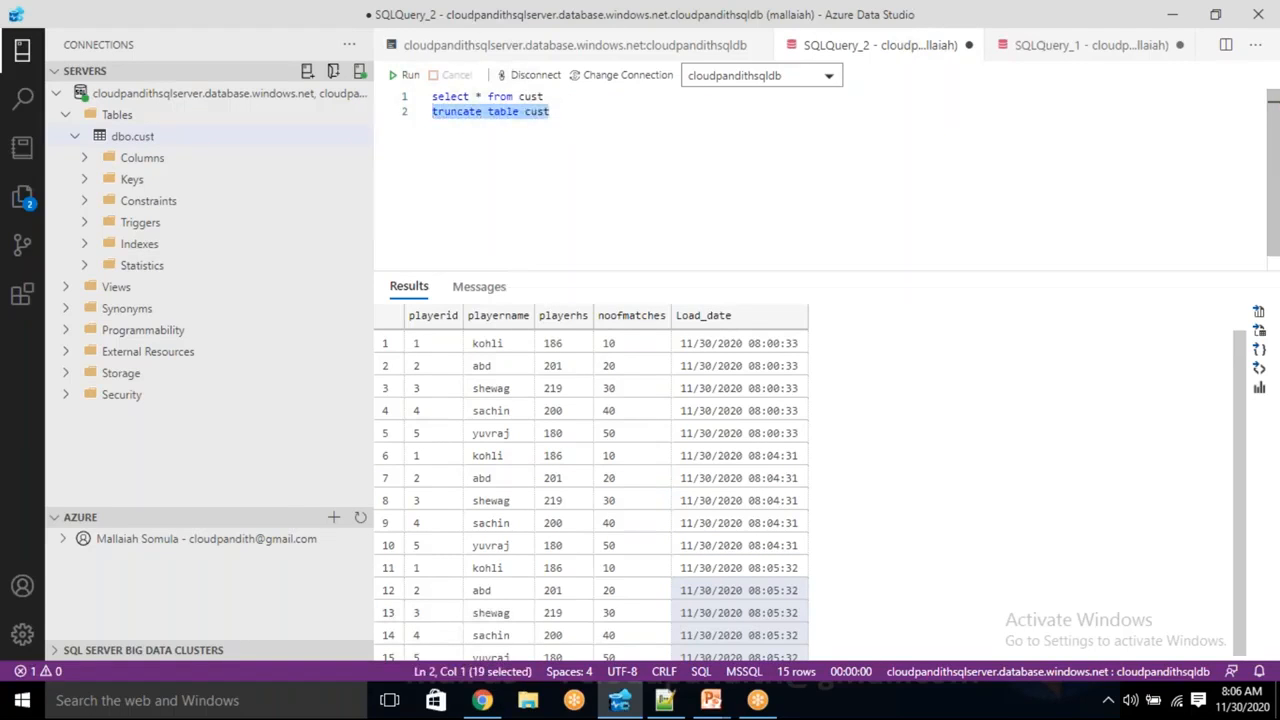
{"action": "left_click", "coordinate": [402, 76]}
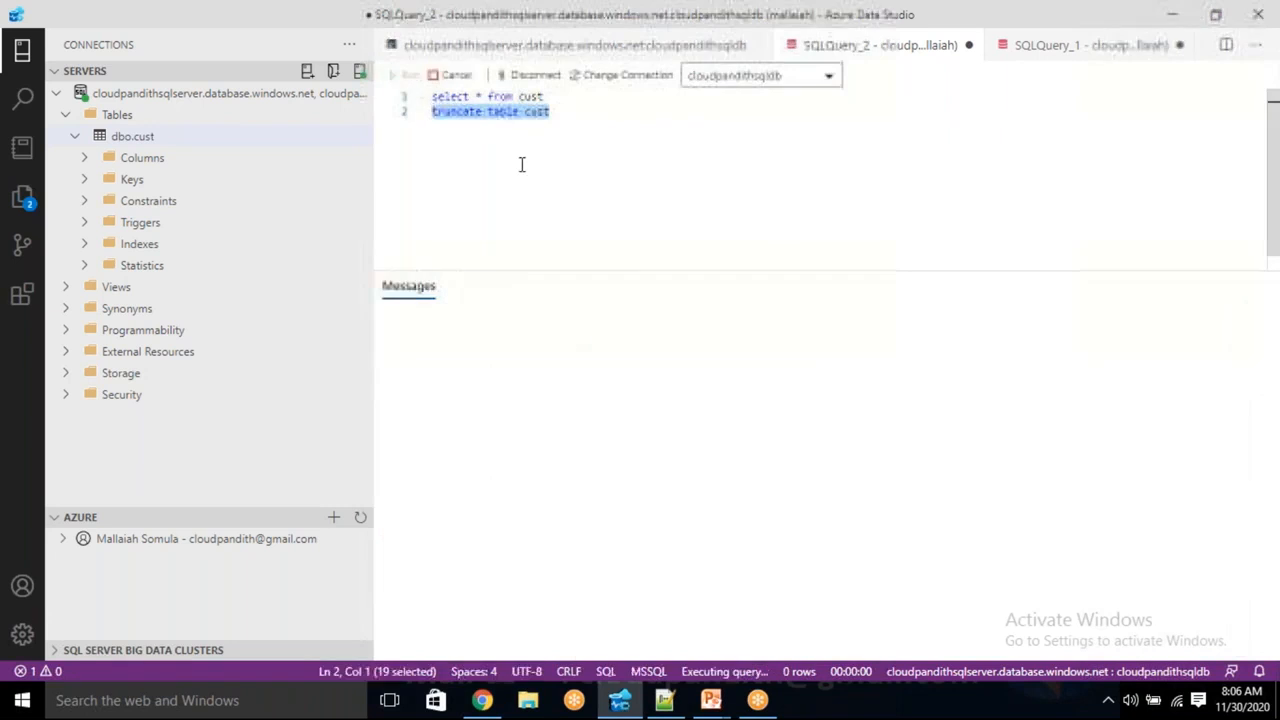
{"action": "key", "text": "BackSpace"}
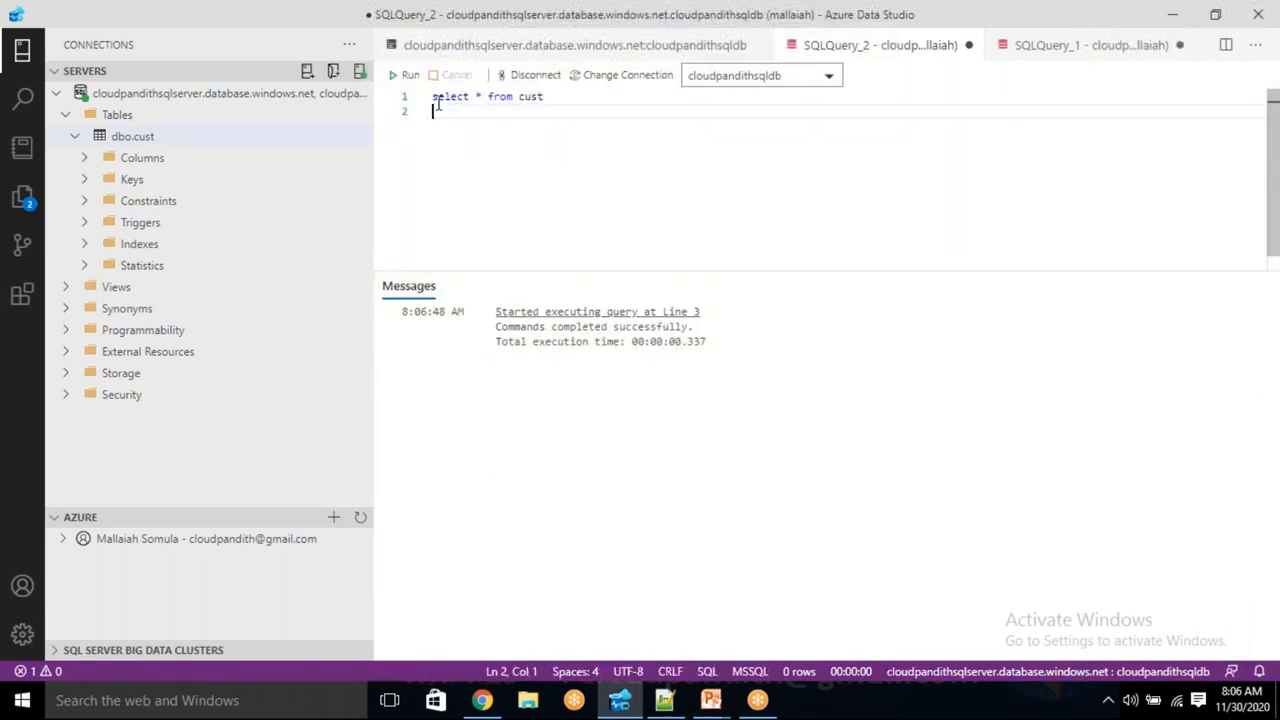
{"action": "left_click", "coordinate": [410, 76]}
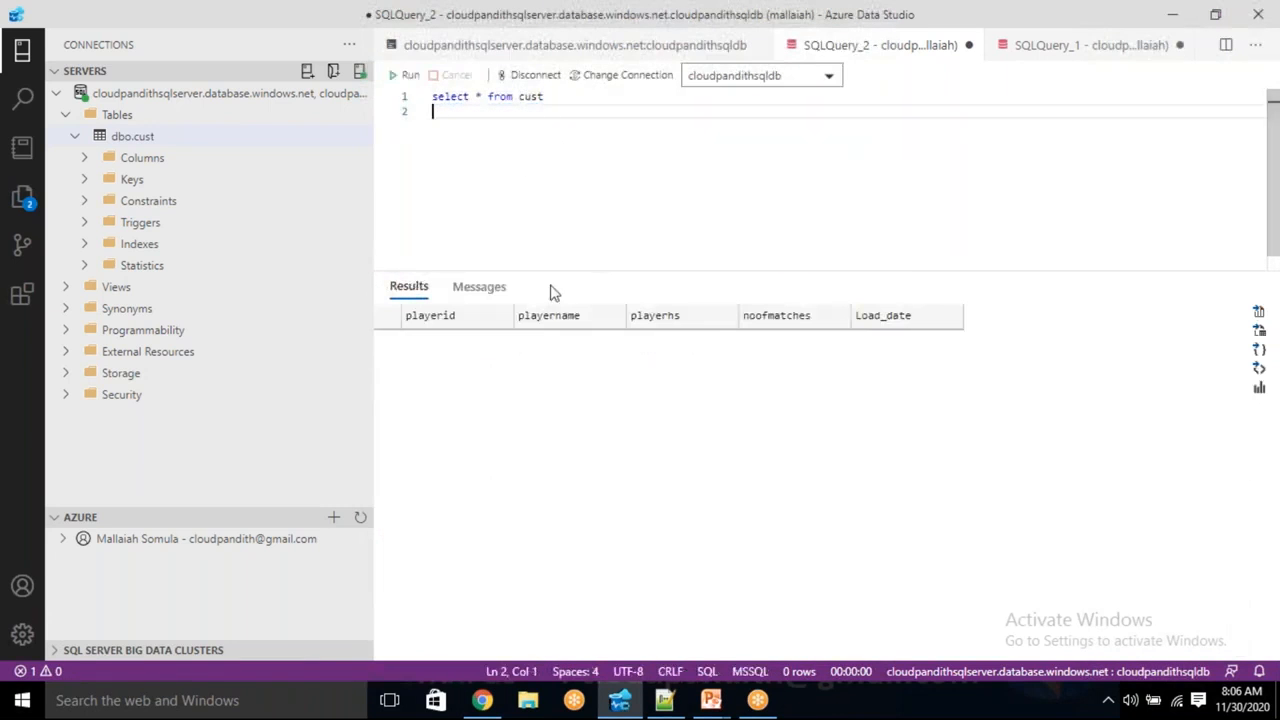
- Reopen trigger1's settings in Azure Data Factory and change the recurrence unit to Hour(s)
{"action": "key", "text": "alt+Tab"}
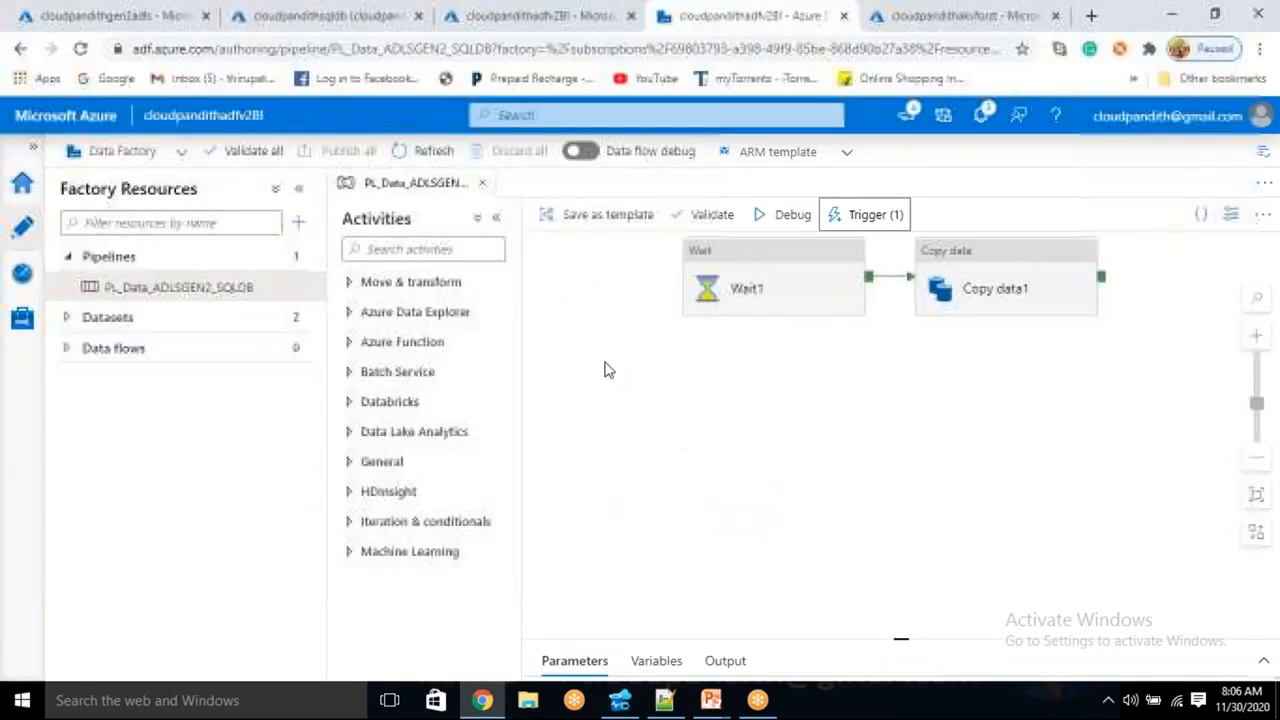
{"action": "left_click", "coordinate": [878, 216]}
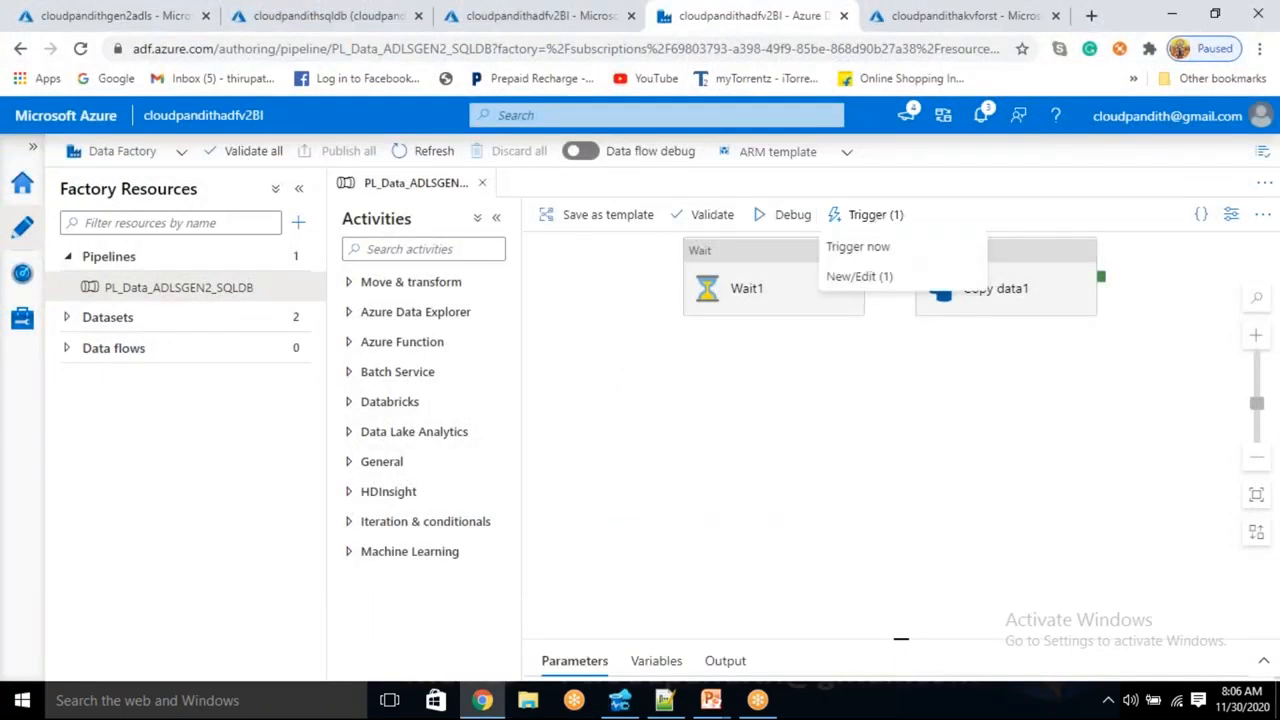
{"action": "left_click", "coordinate": [740, 280]}
{"action": "scroll", "coordinate": [1029, 449], "scroll_direction": "down", "scroll_amount": 2}
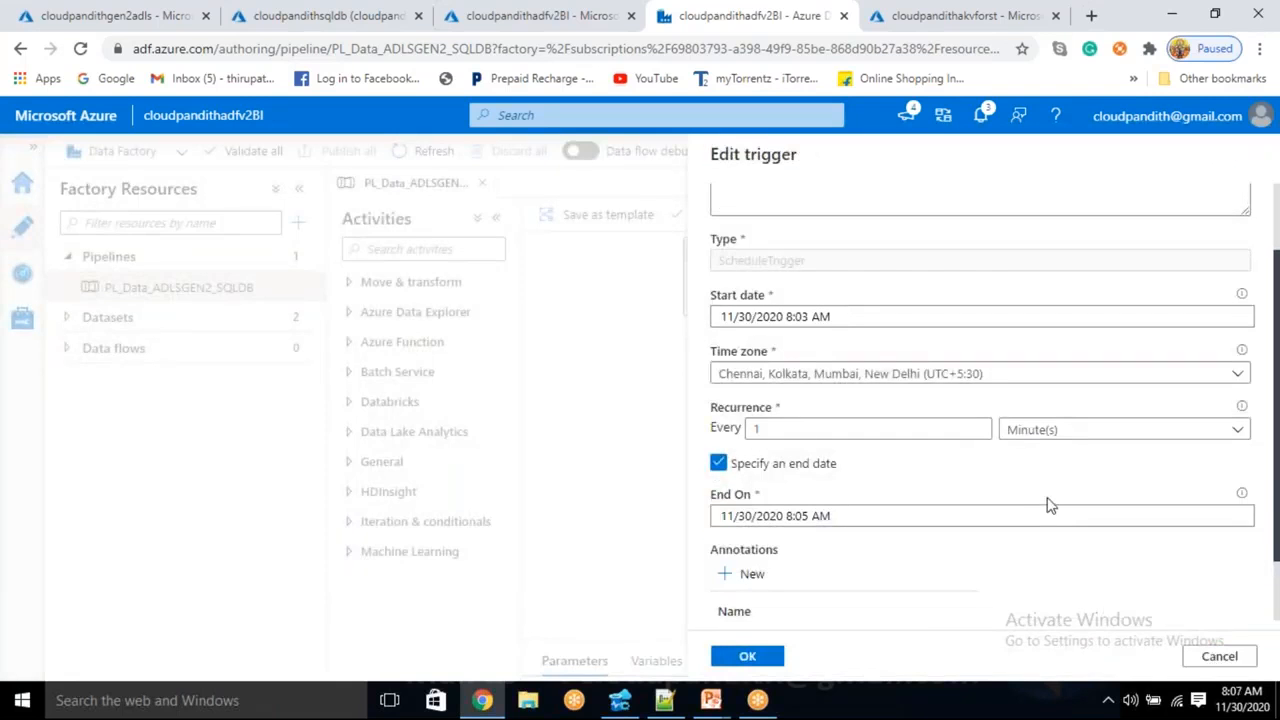
{"action": "left_click", "coordinate": [1068, 430]}
{"action": "scroll", "coordinate": [1066, 431], "scroll_direction": "down", "scroll_amount": 2}
{"action": "left_click", "coordinate": [1049, 440]}
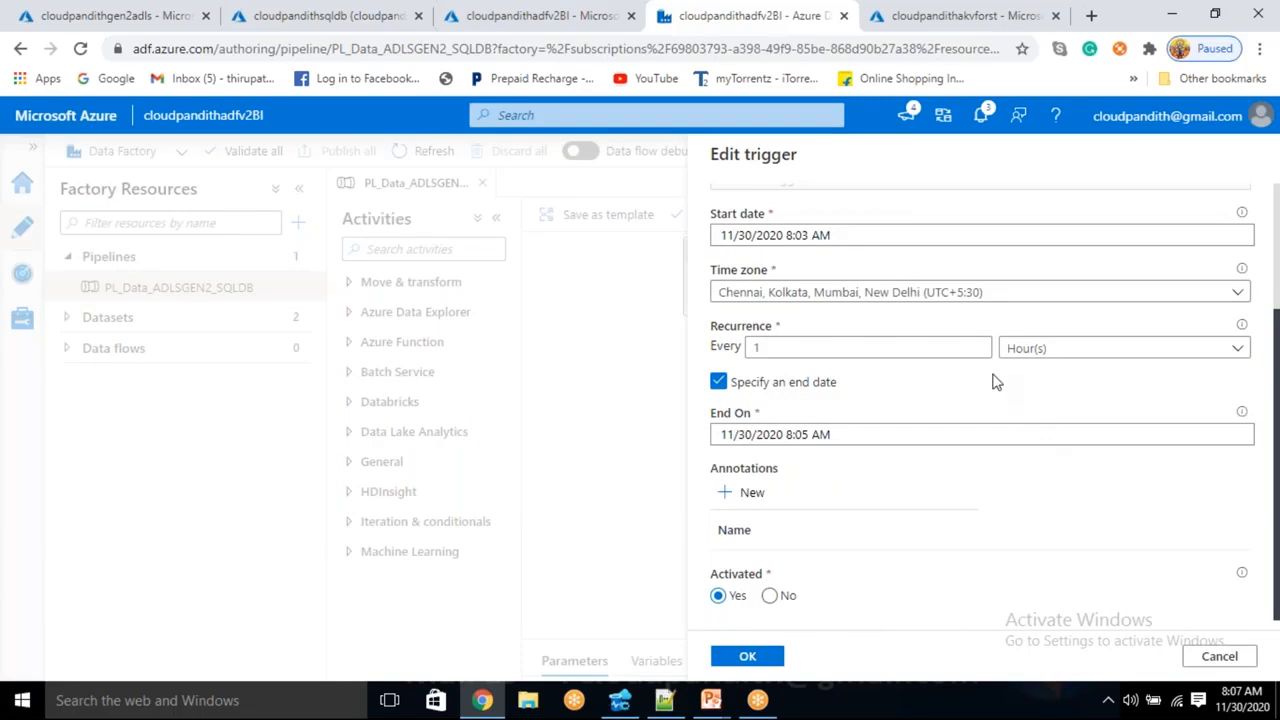
- Set trigger1's start time to 8:09 AM on 11/30/2020
{"action": "left_click", "coordinate": [843, 239]}
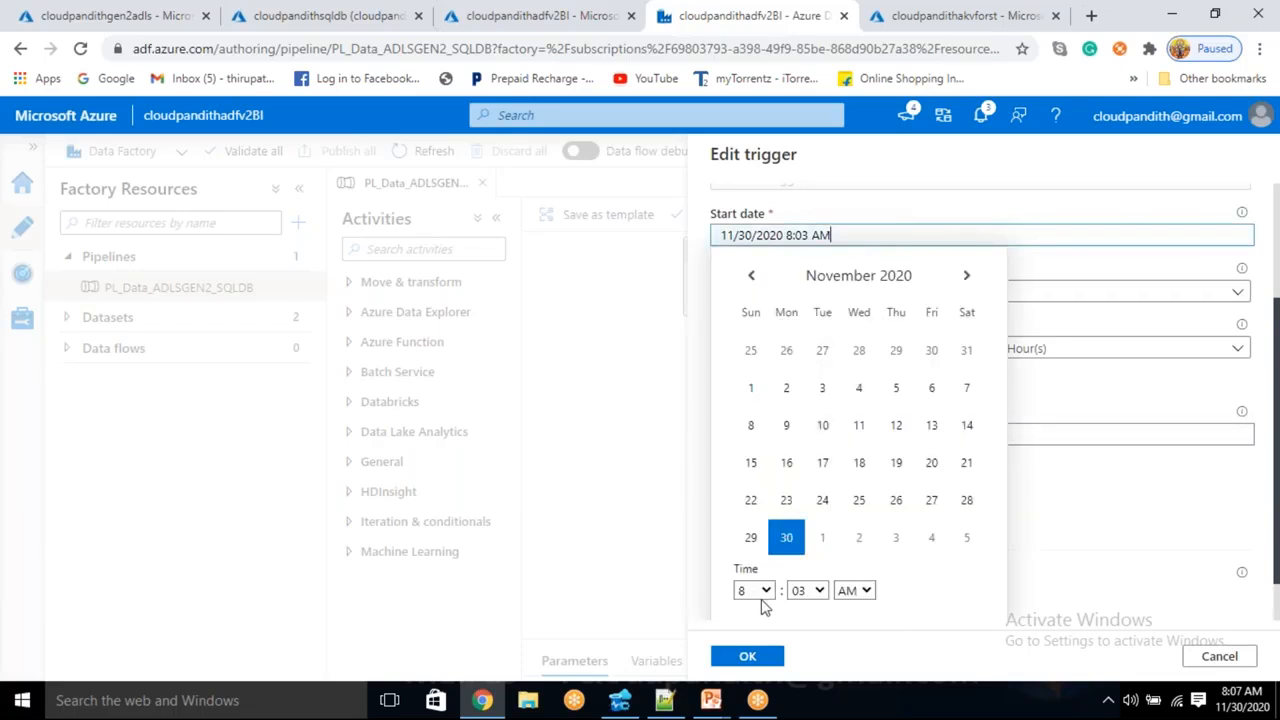
{"action": "left_click", "coordinate": [818, 591]}
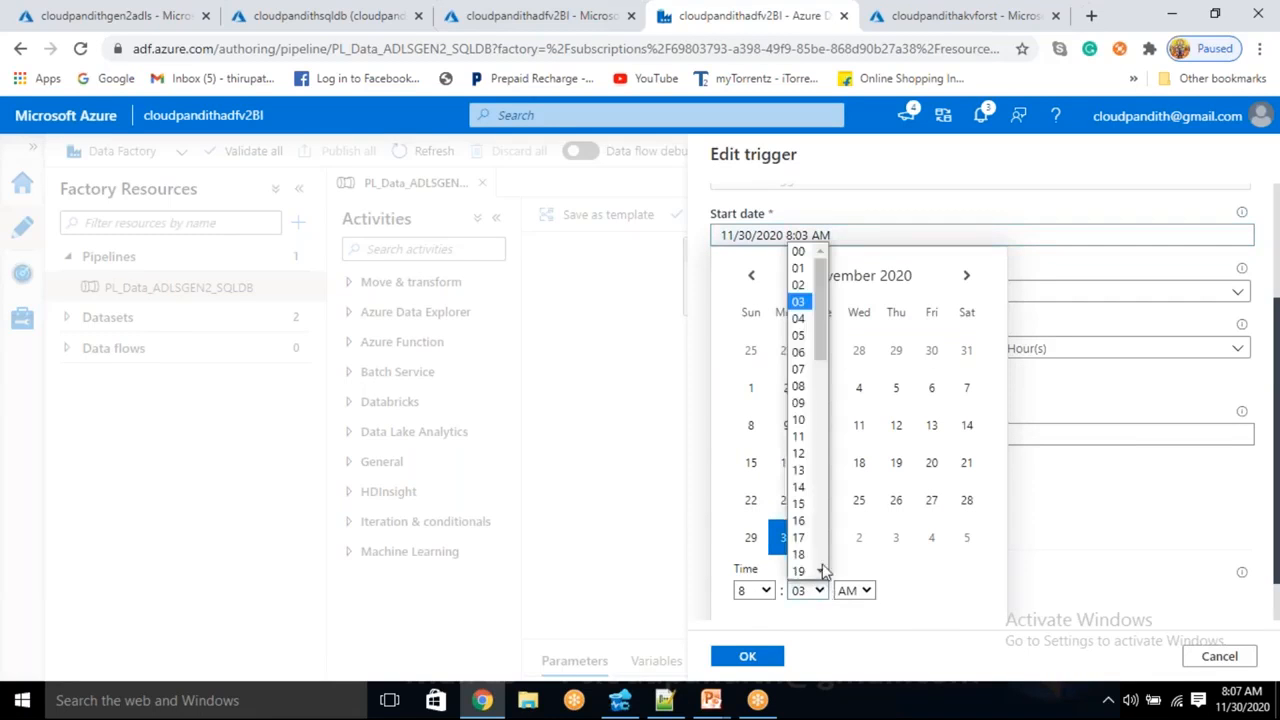
{"action": "left_click", "coordinate": [798, 403]}
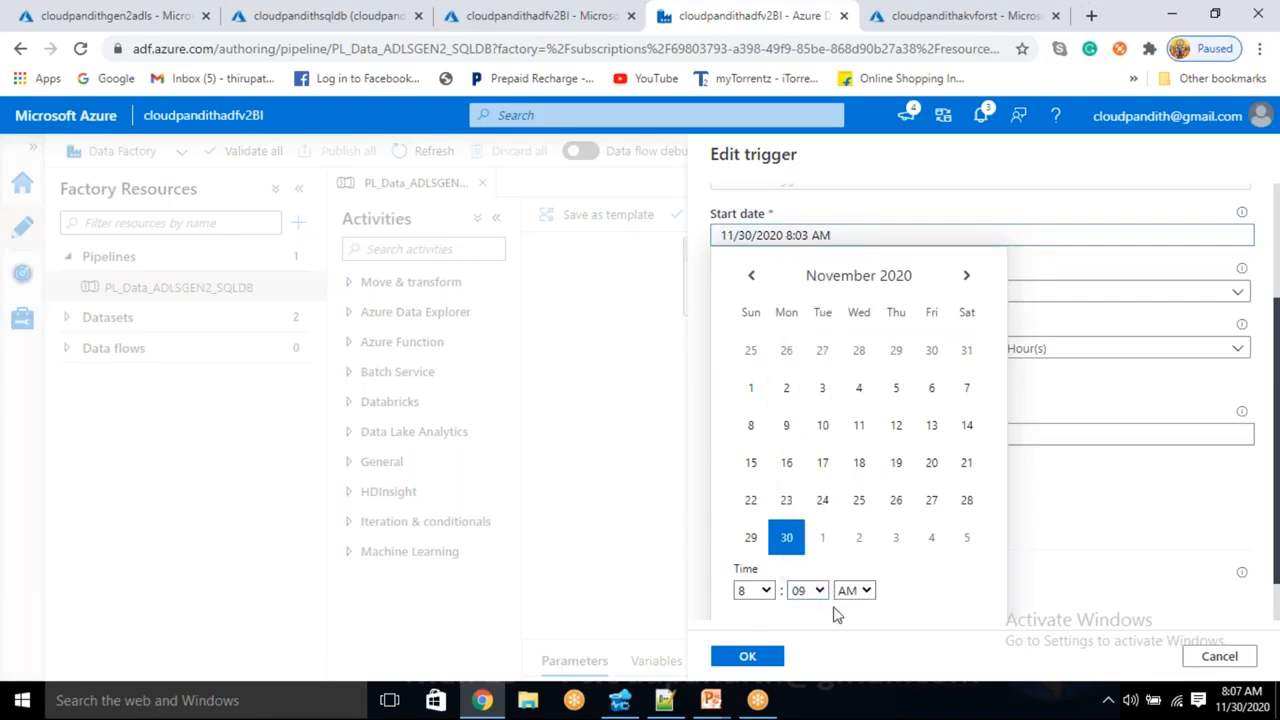
{"action": "left_click", "coordinate": [752, 655]}
{"action": "left_click", "coordinate": [752, 655]}
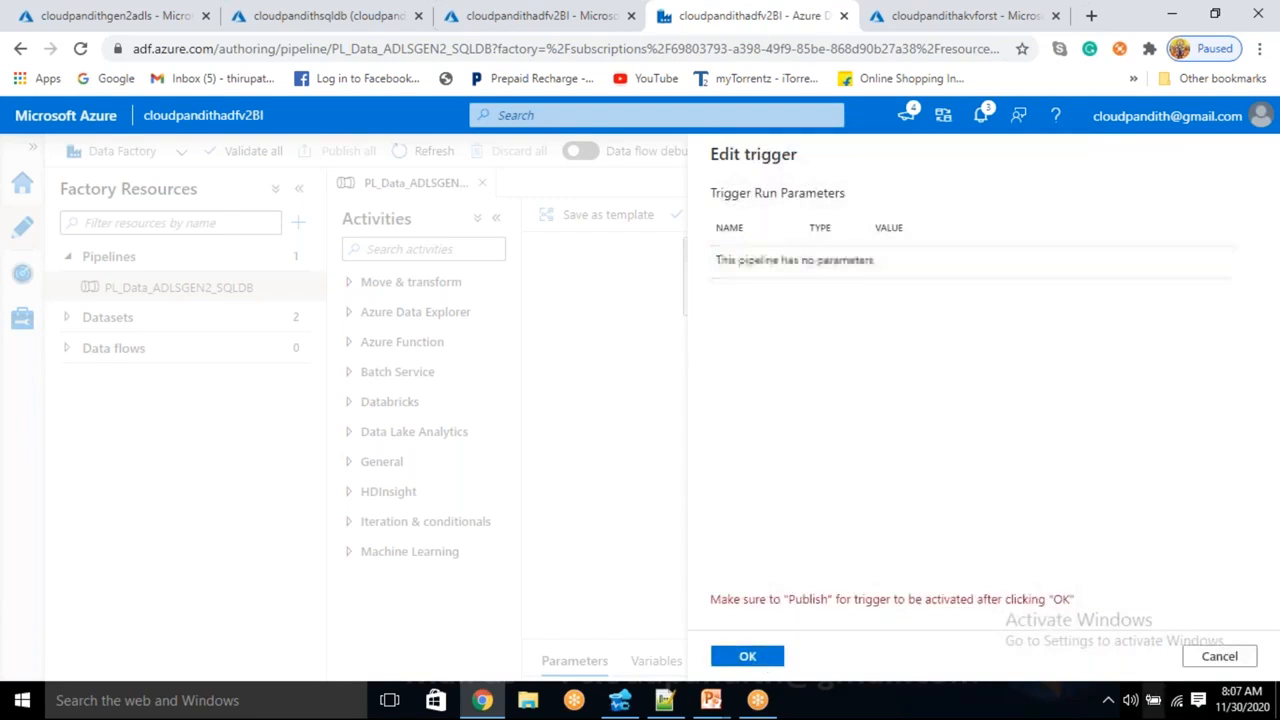
{"action": "left_click", "coordinate": [1220, 656]}
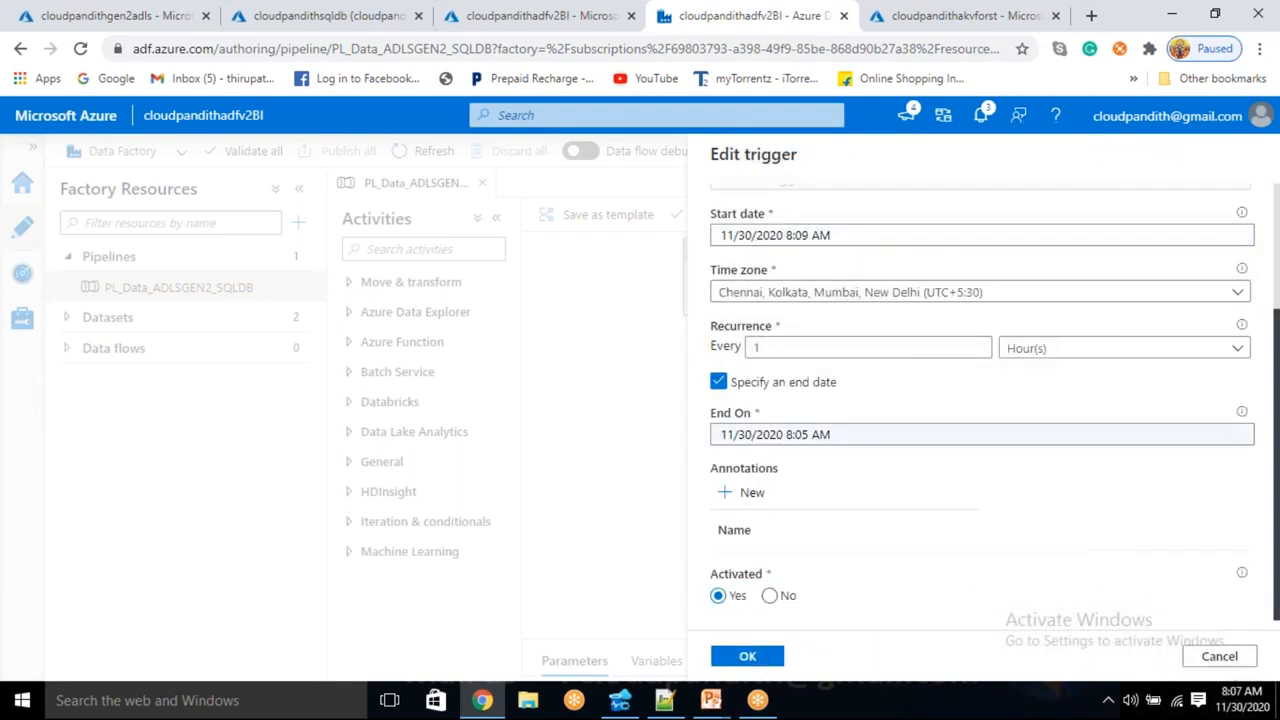
- Set the end time to 10:10 AM, save trigger1, and review the pending change
{"action": "left_click", "coordinate": [838, 440]}
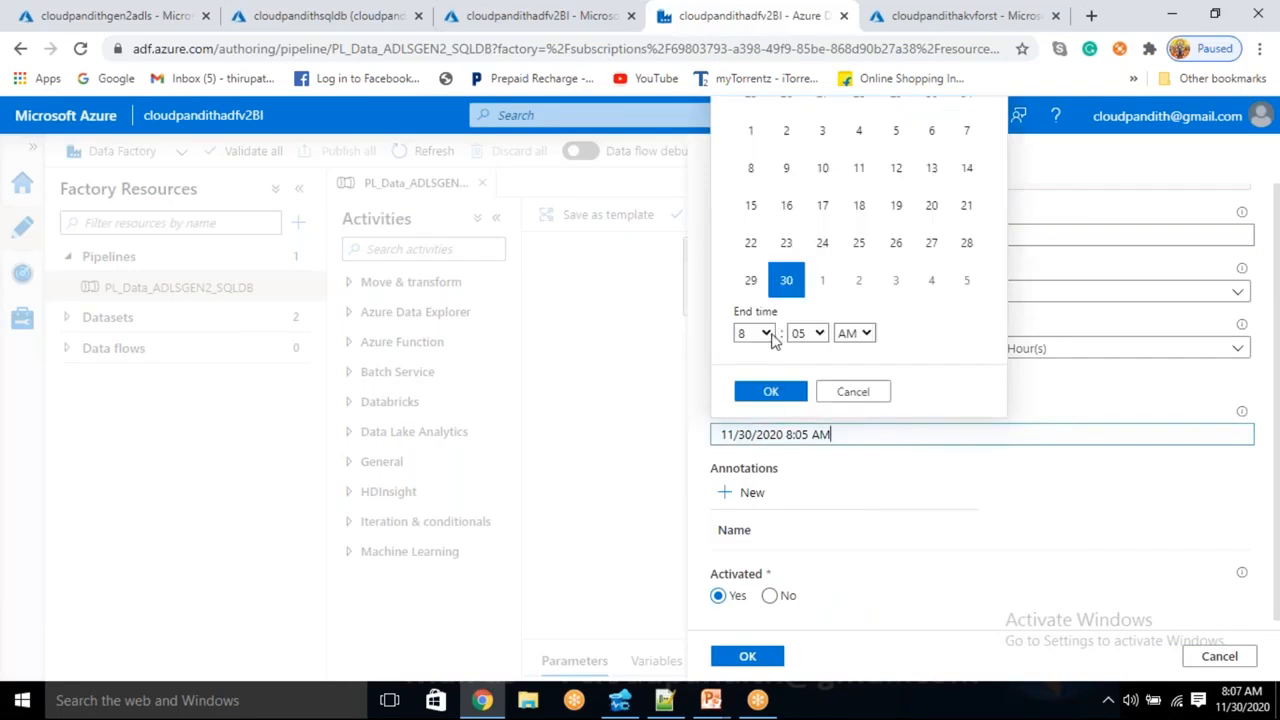
{"action": "left_click", "coordinate": [765, 333]}
{"action": "left_click", "coordinate": [750, 503]}
{"action": "left_click", "coordinate": [815, 335]}
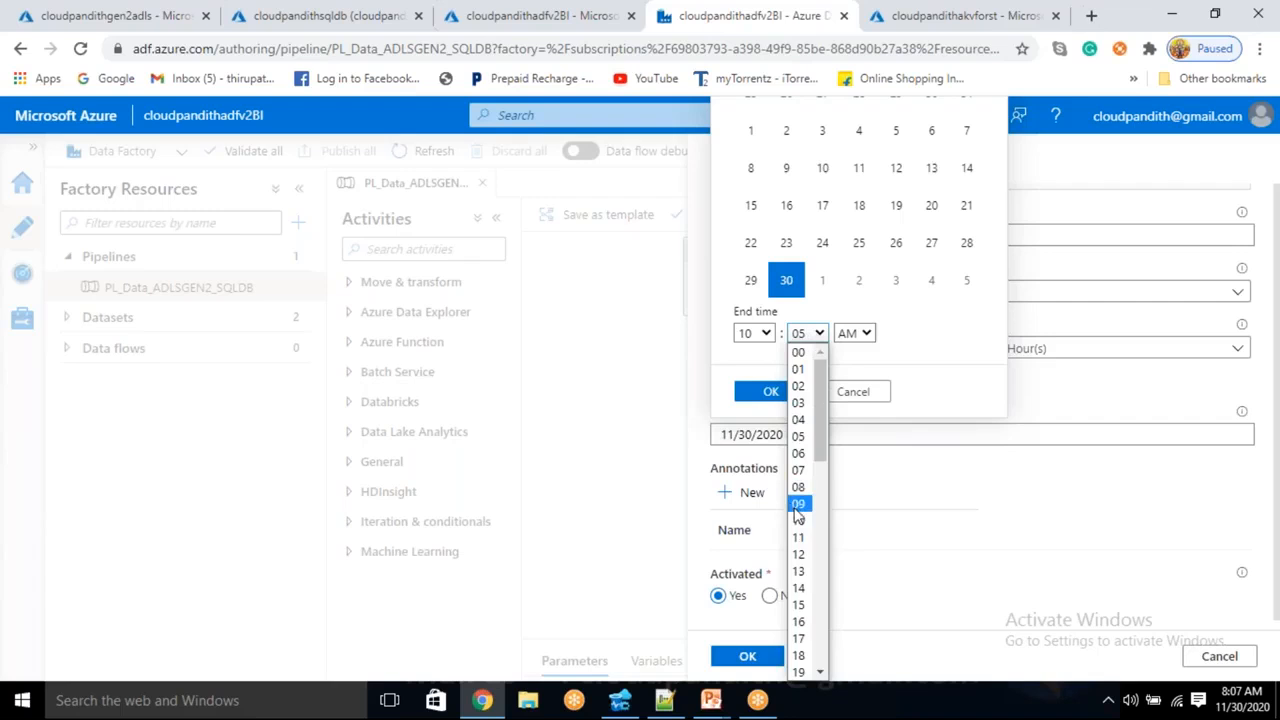
{"action": "left_click", "coordinate": [798, 510]}
{"action": "left_click", "coordinate": [808, 335]}
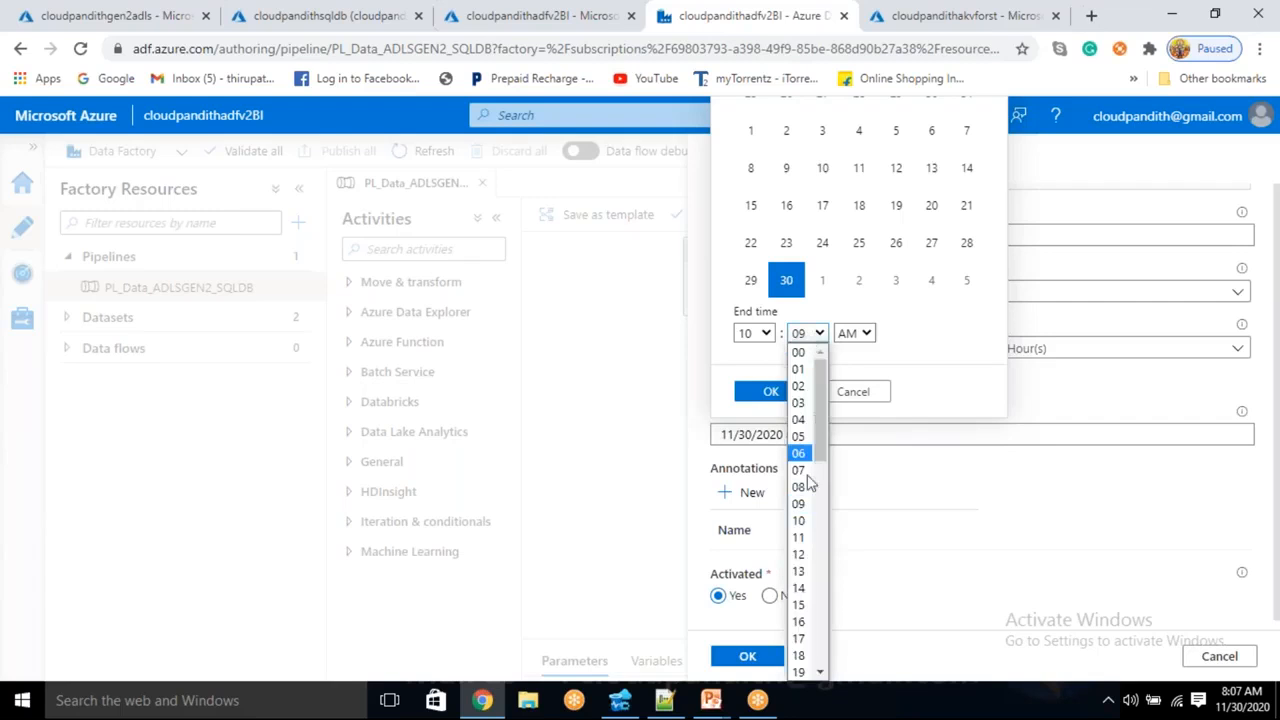
{"action": "left_click", "coordinate": [802, 521]}
{"action": "left_click", "coordinate": [772, 391]}
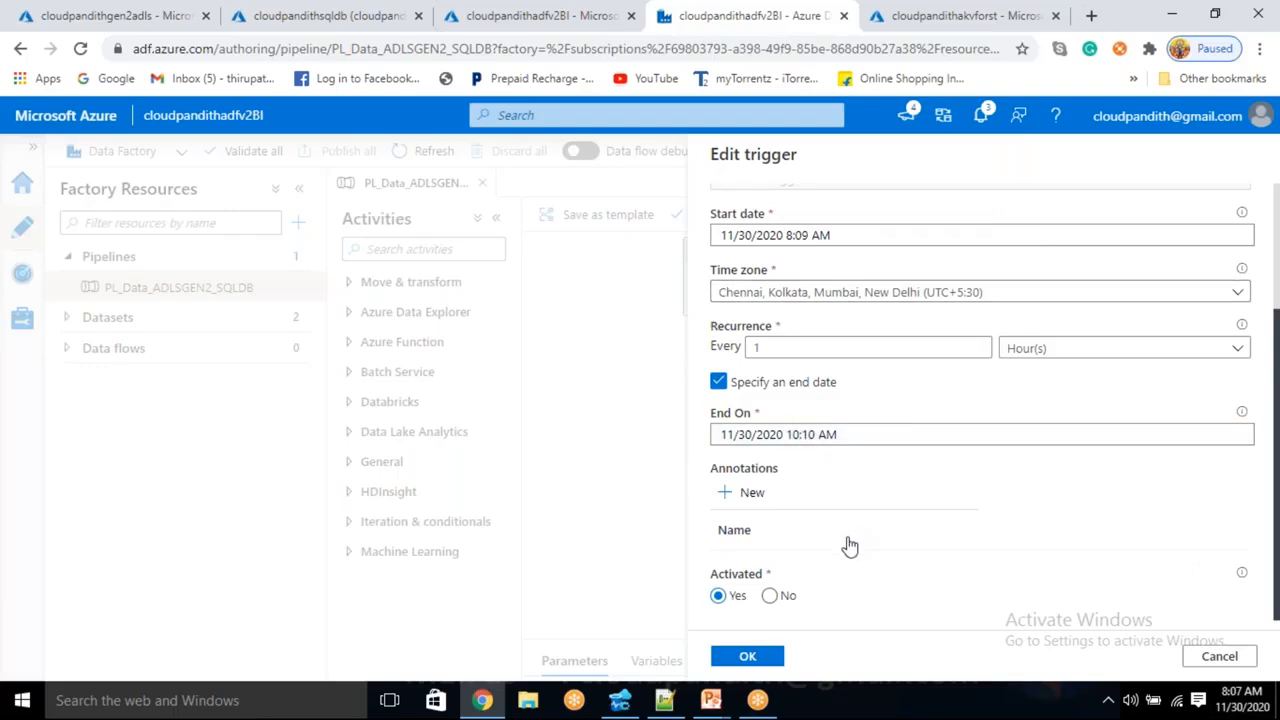
{"action": "left_click", "coordinate": [748, 660]}
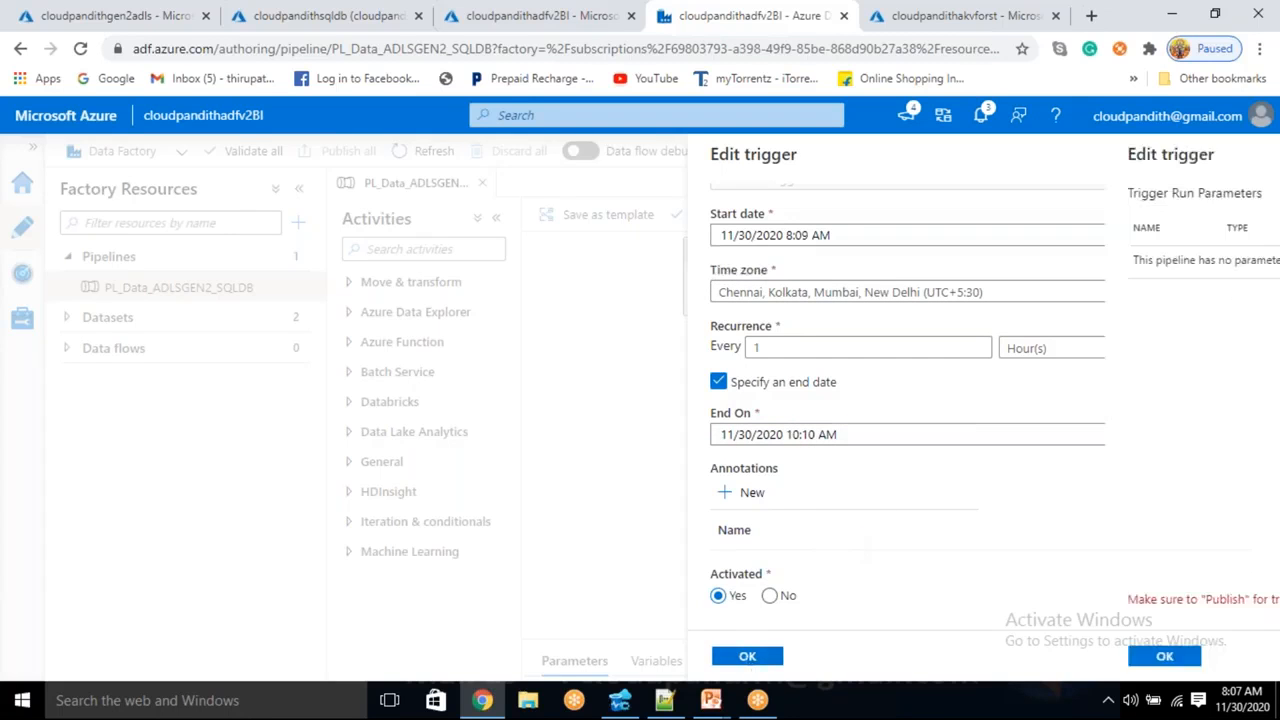
{"action": "left_click", "coordinate": [747, 655]}
{"action": "left_click", "coordinate": [358, 151]}
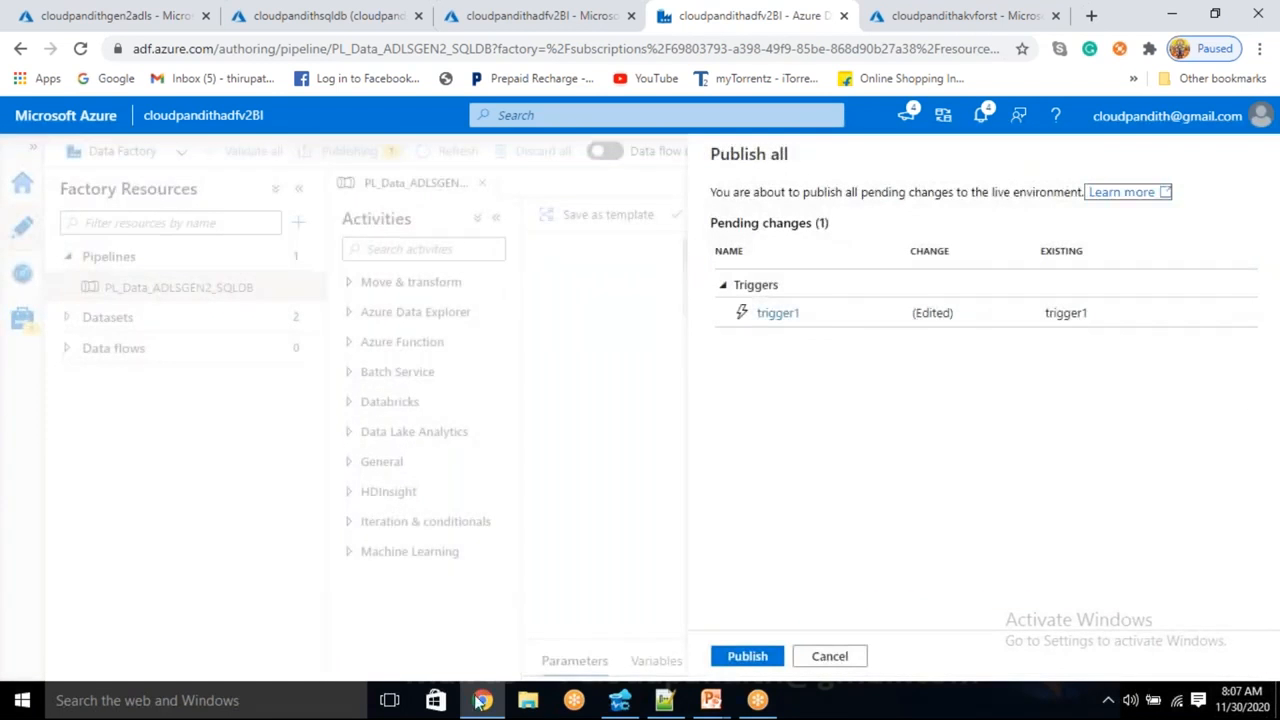
- Publish trigger1's hourly schedule and refresh Pipeline runs to see three succeeded runs
{"action": "left_click", "coordinate": [746, 658]}
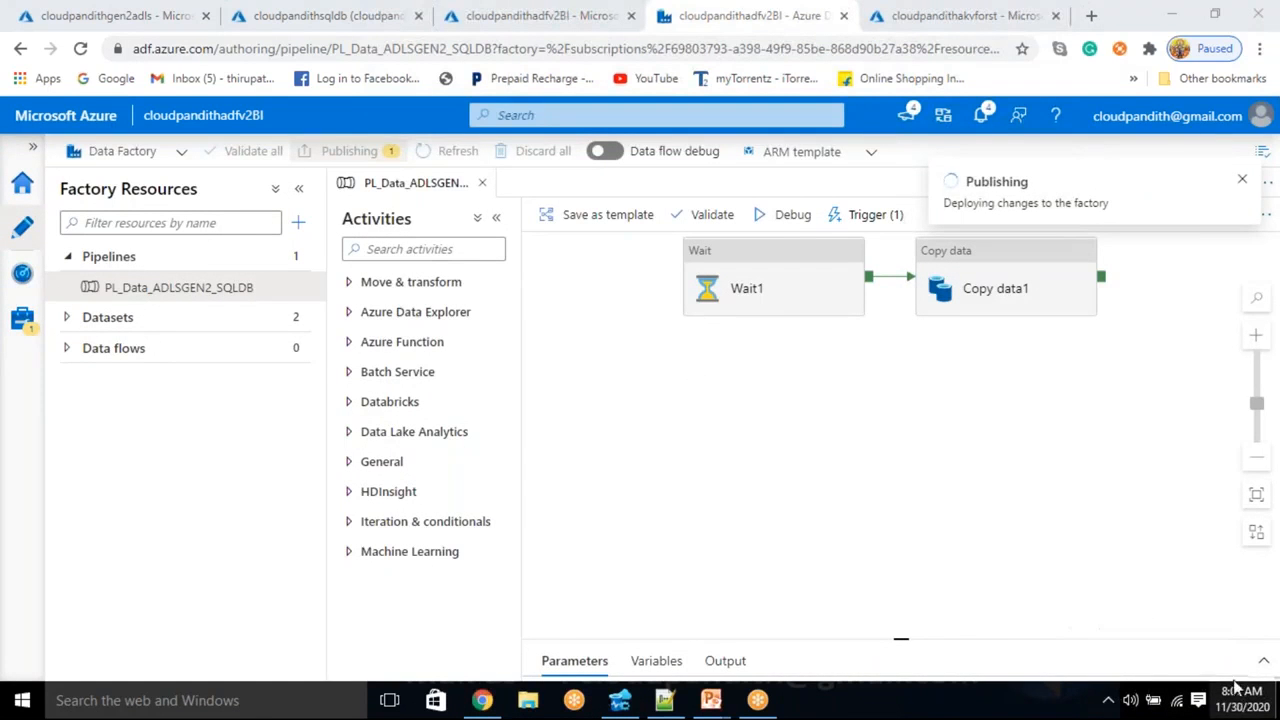
{"action": "left_click", "coordinate": [22, 274]}
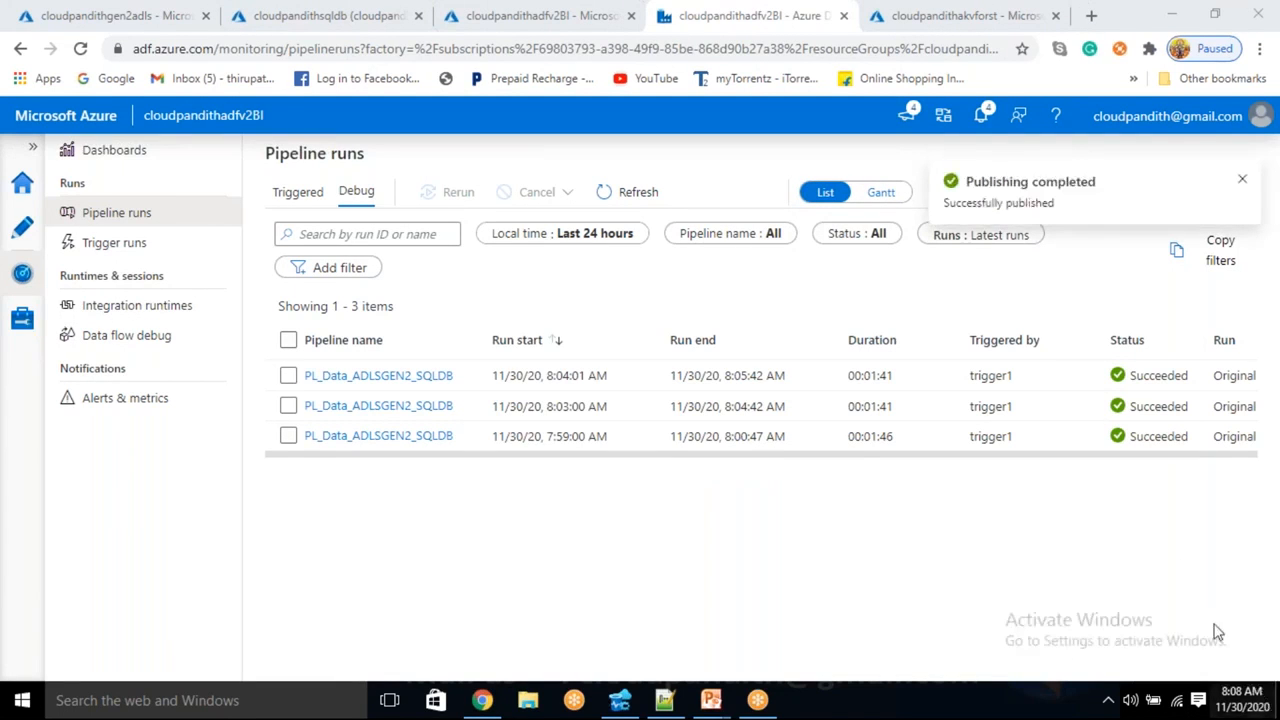
{"action": "left_click", "coordinate": [645, 191]}
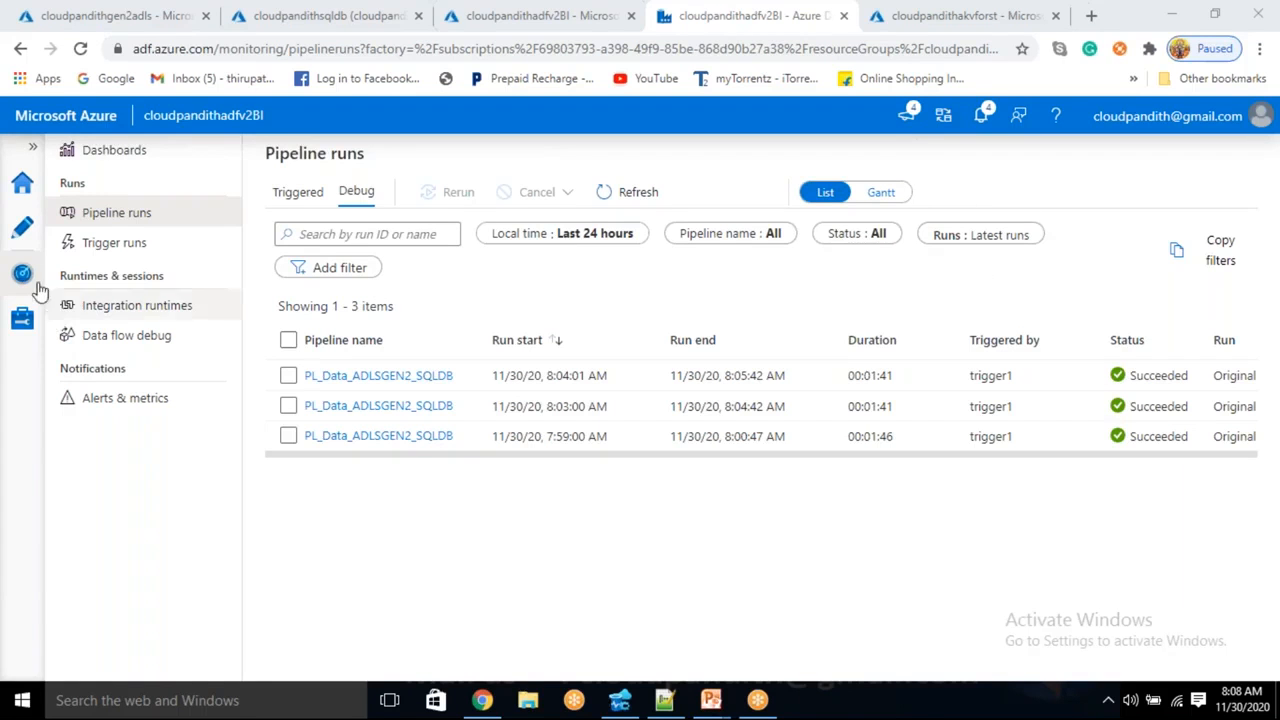
{"action": "left_click", "coordinate": [21, 230]}
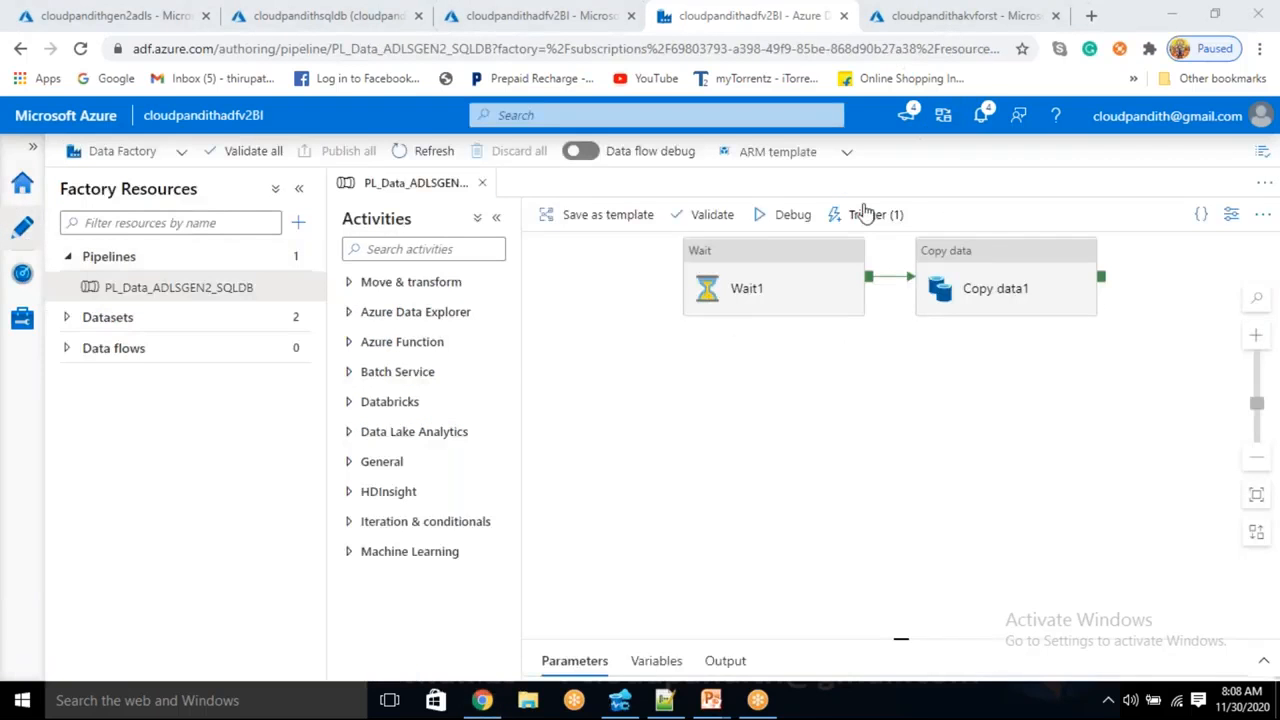
{"action": "left_click", "coordinate": [866, 214]}
{"action": "left_click", "coordinate": [862, 277]}
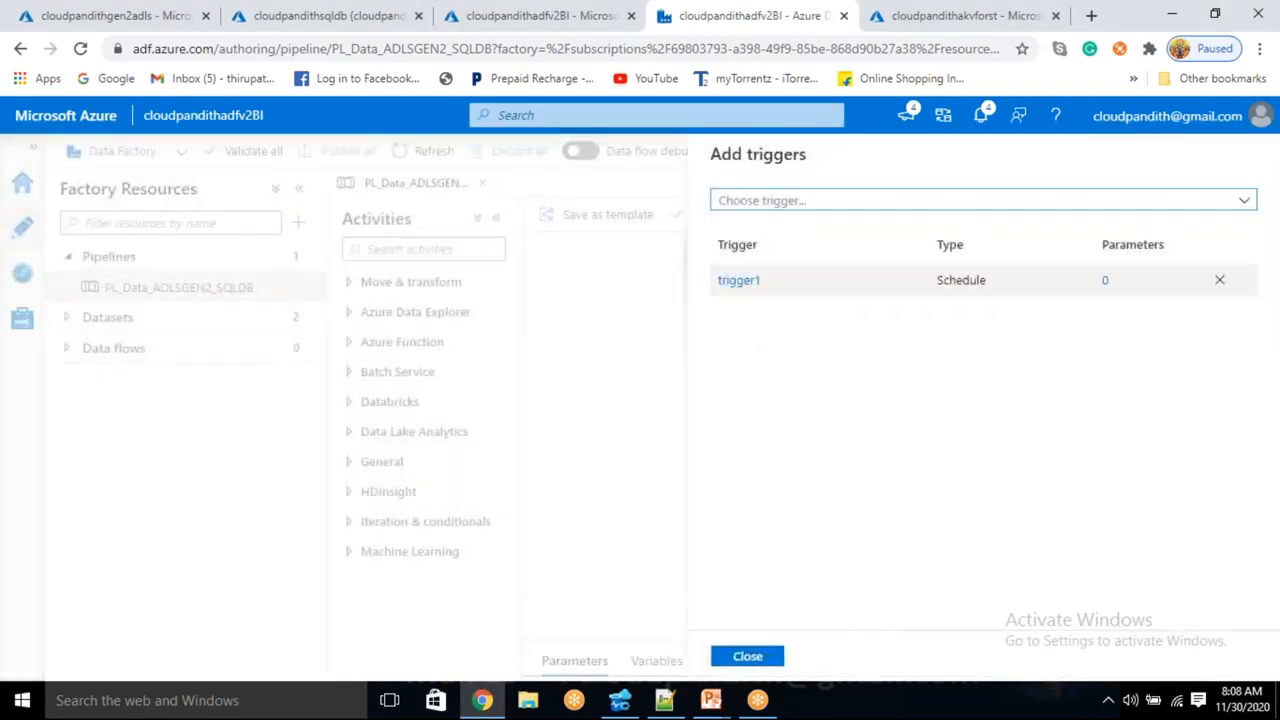
{"action": "left_click", "coordinate": [738, 279]}
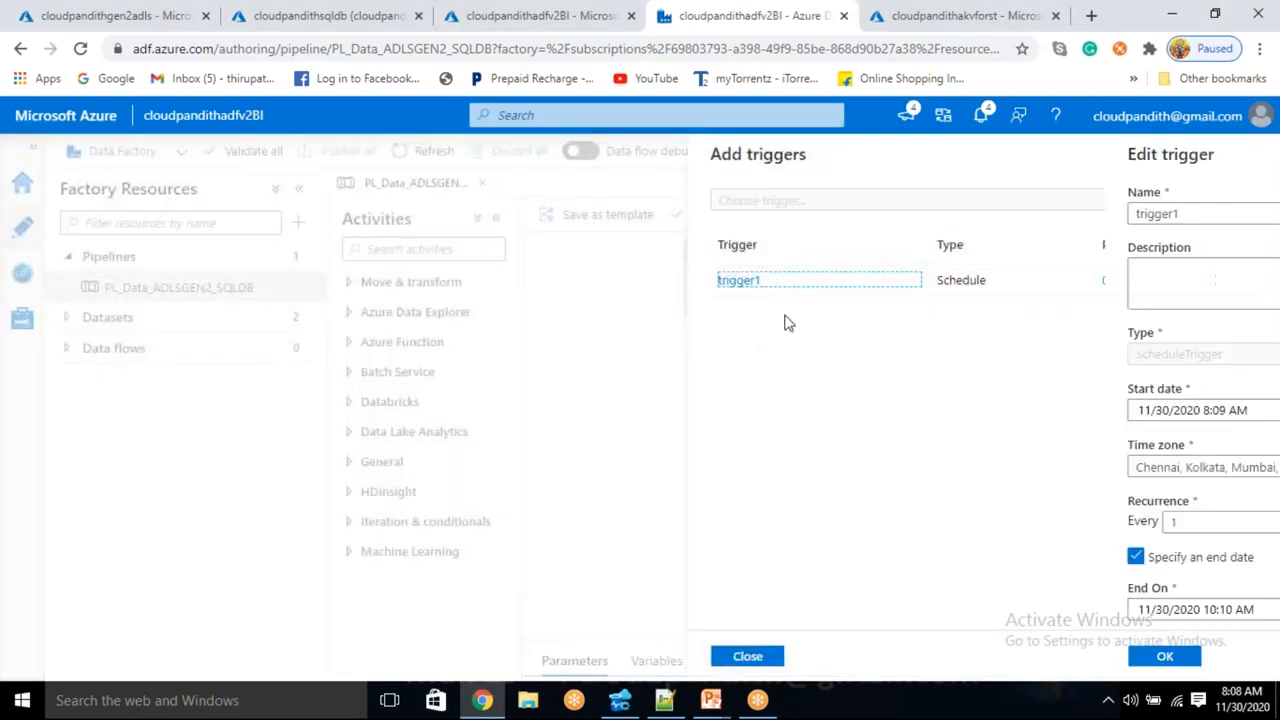
{"action": "scroll", "coordinate": [820, 400], "scroll_direction": "down", "scroll_amount": 2}
{"action": "left_click", "coordinate": [793, 349]}
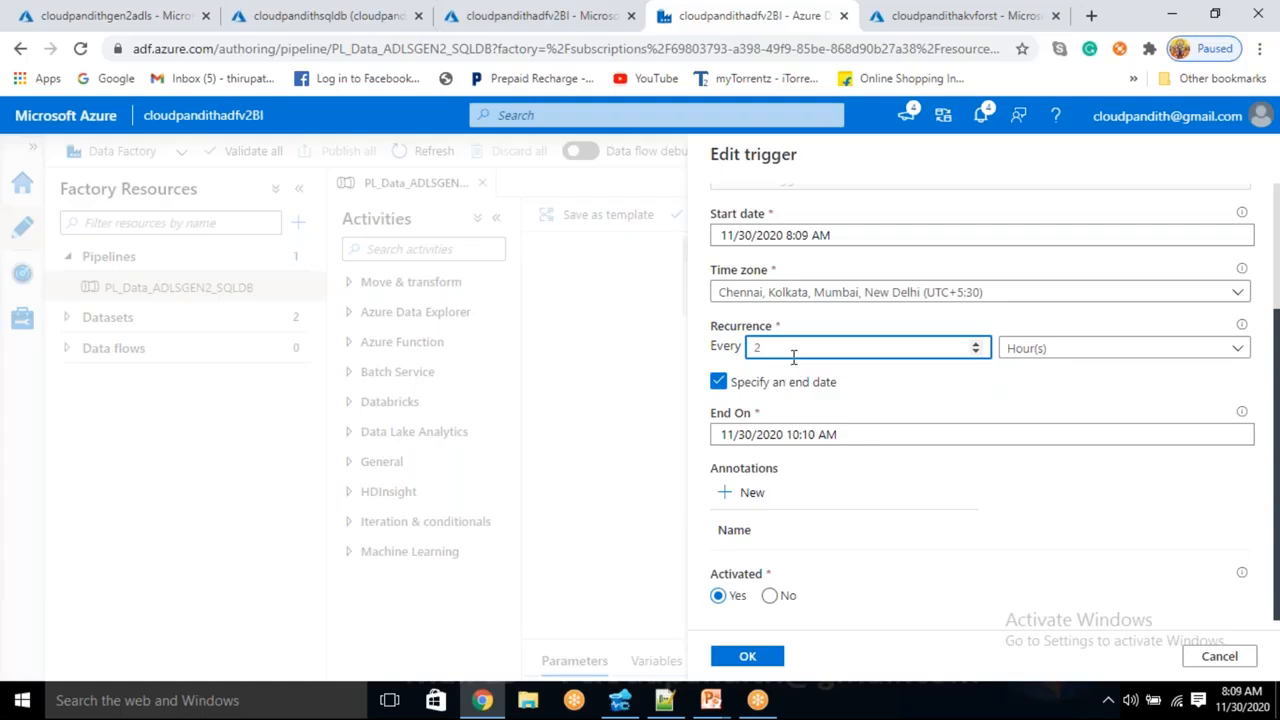
{"action": "left_click", "coordinate": [1216, 660]}
{"action": "left_click", "coordinate": [540, 443]}
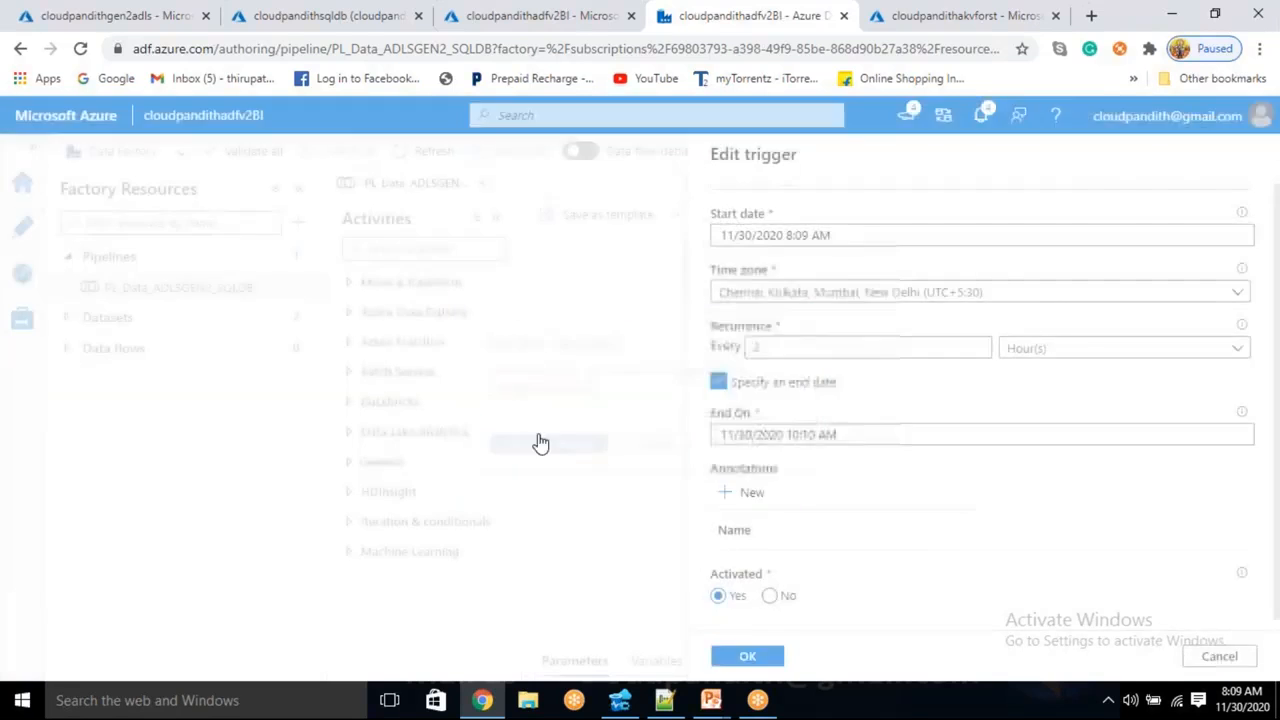
{"action": "left_click", "coordinate": [736, 282]}
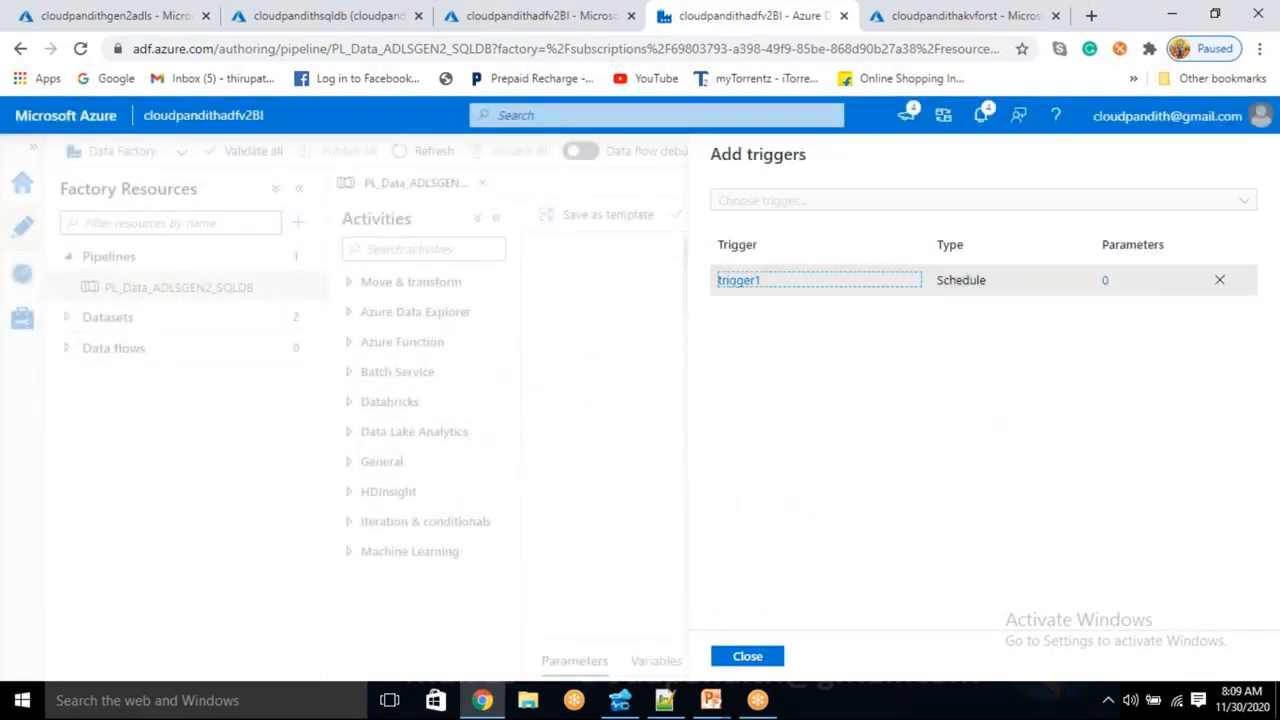
{"action": "scroll", "coordinate": [823, 269], "scroll_direction": "down", "scroll_amount": 2}
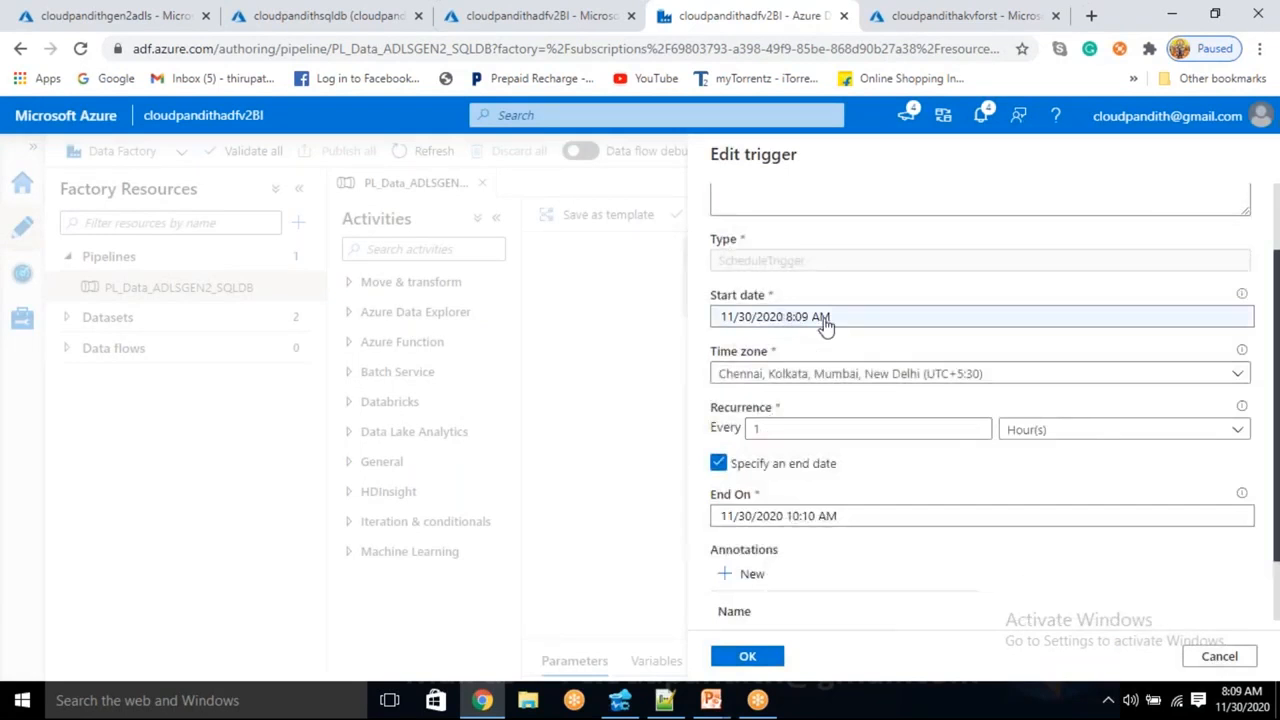
{"action": "left_click", "coordinate": [1231, 659]}
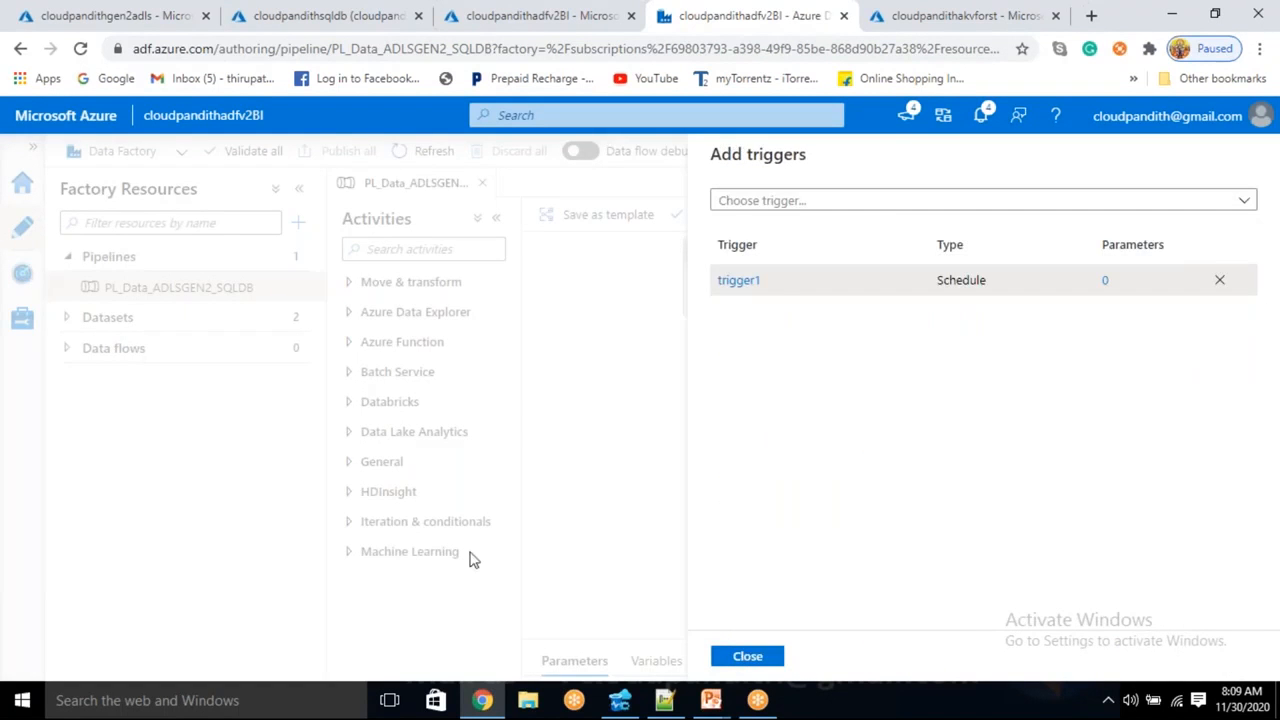
{"action": "left_click", "coordinate": [747, 657]}
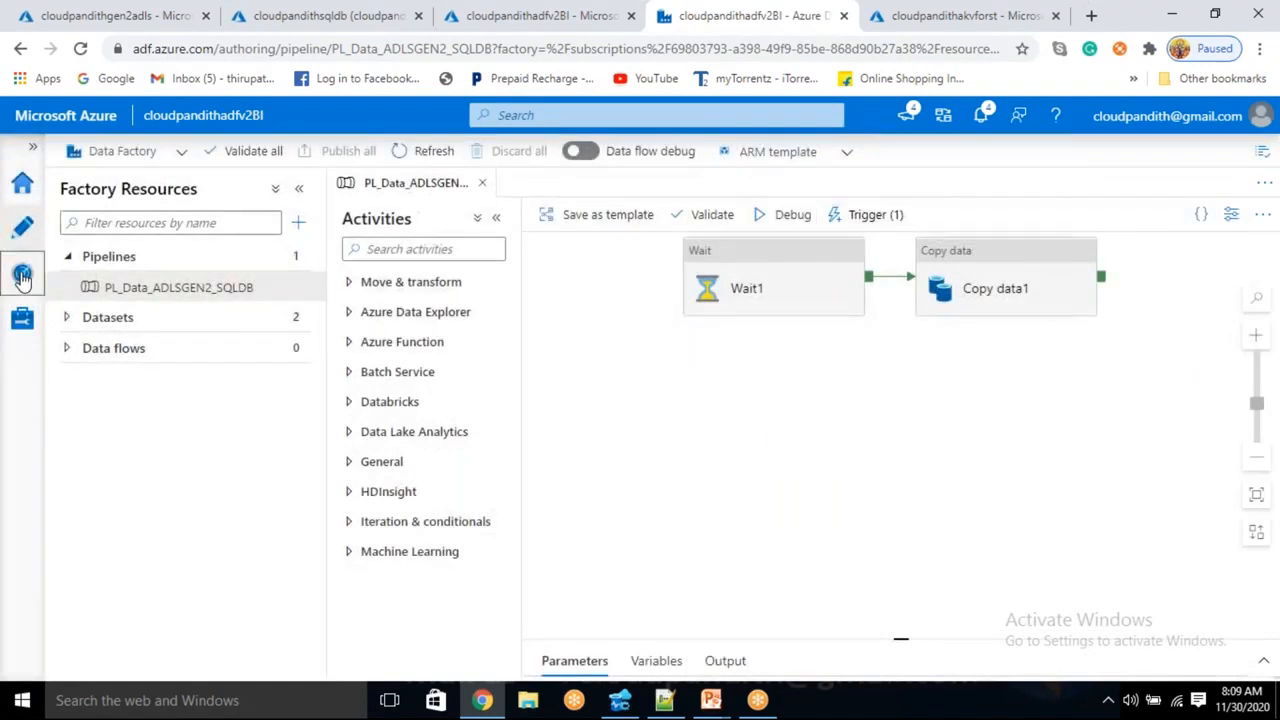
- In the pipeline runs monitor, confirm the newest trigger1 run started at 8:09 AM is in progress
{"action": "left_click", "coordinate": [22, 277]}
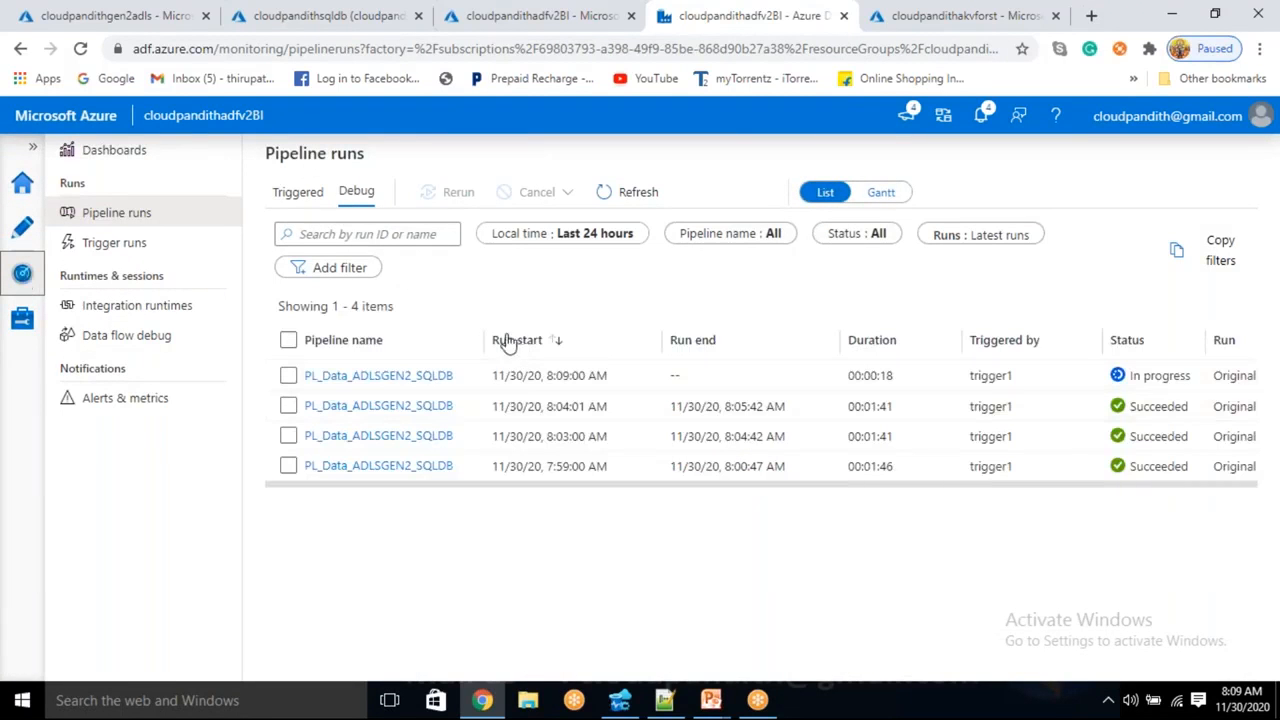
{"action": "left_click_drag", "start_coordinate": [548, 375], "coordinate": [601, 370]}
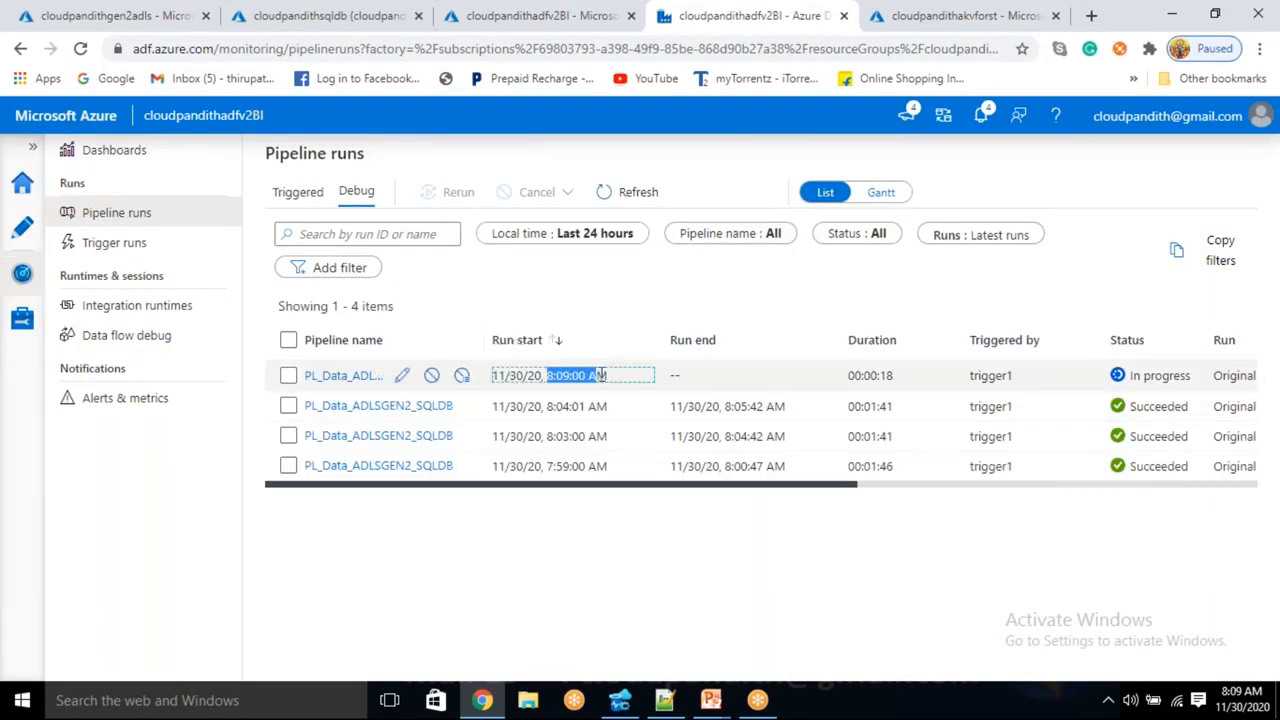
{"action": "left_click", "coordinate": [587, 531]}
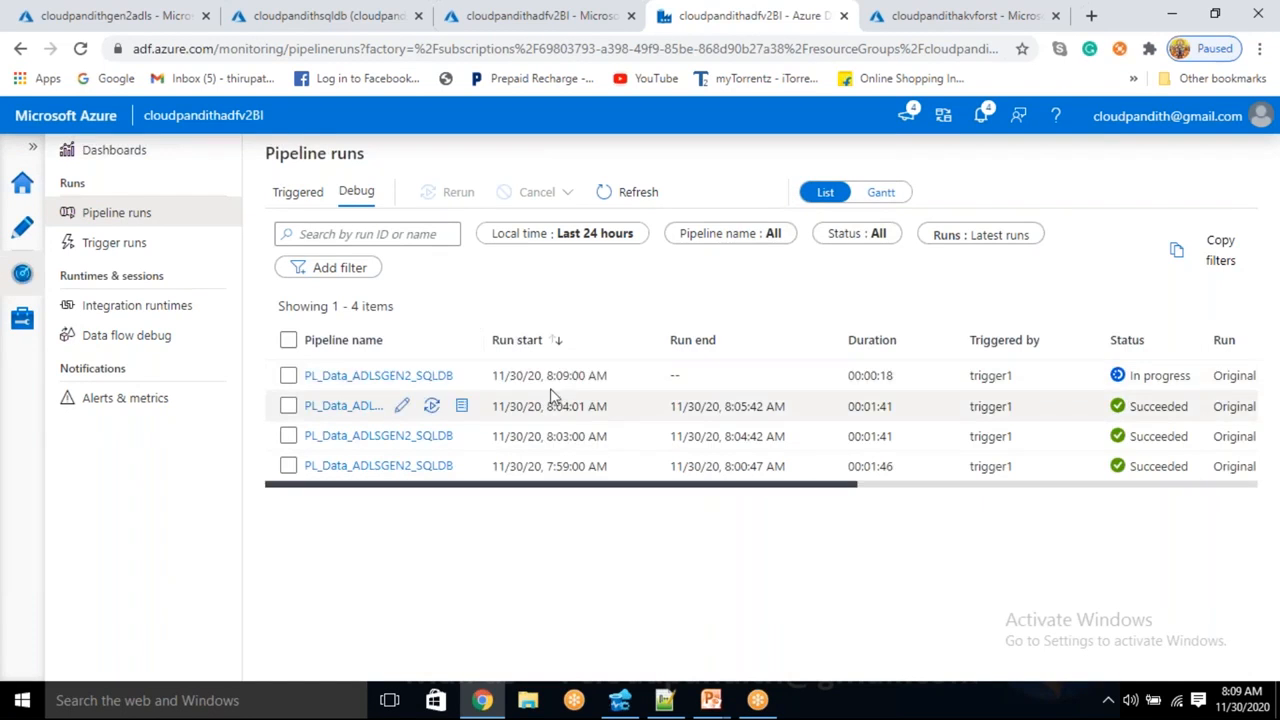
{"action": "left_click_drag", "start_coordinate": [548, 376], "coordinate": [603, 372]}
{"action": "left_click", "coordinate": [625, 195]}
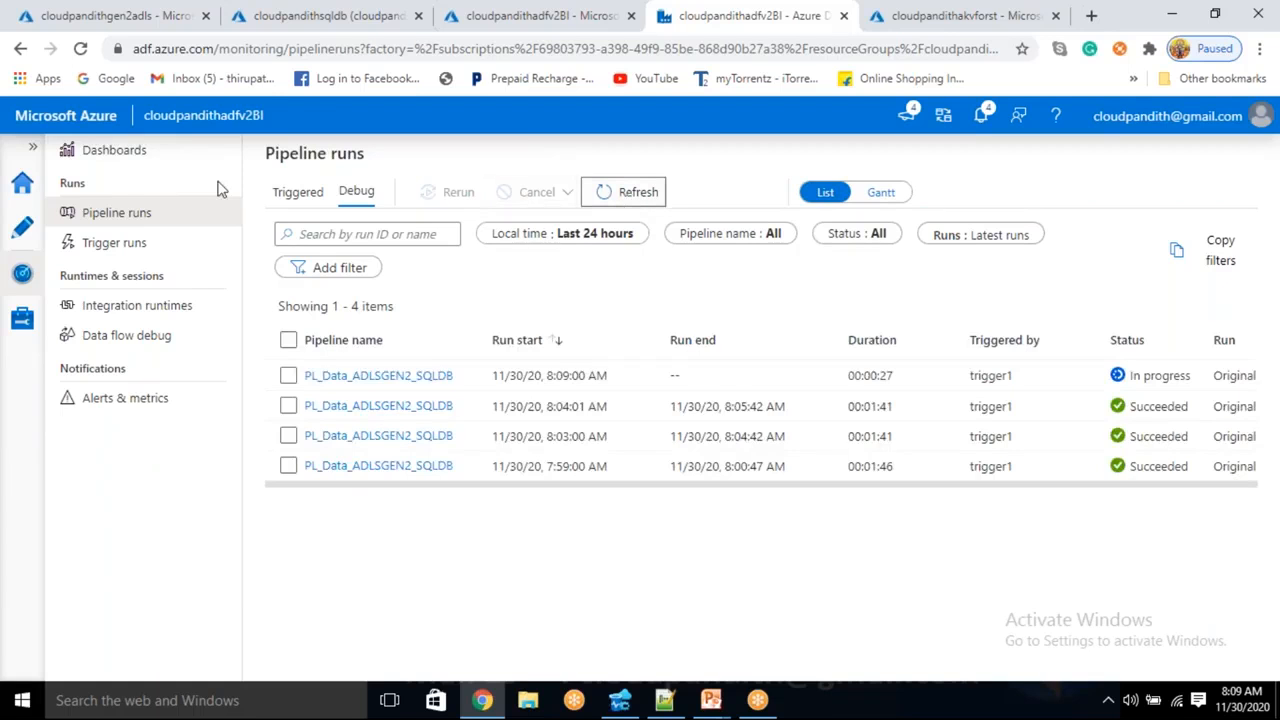
{"action": "left_click", "coordinate": [24, 230]}
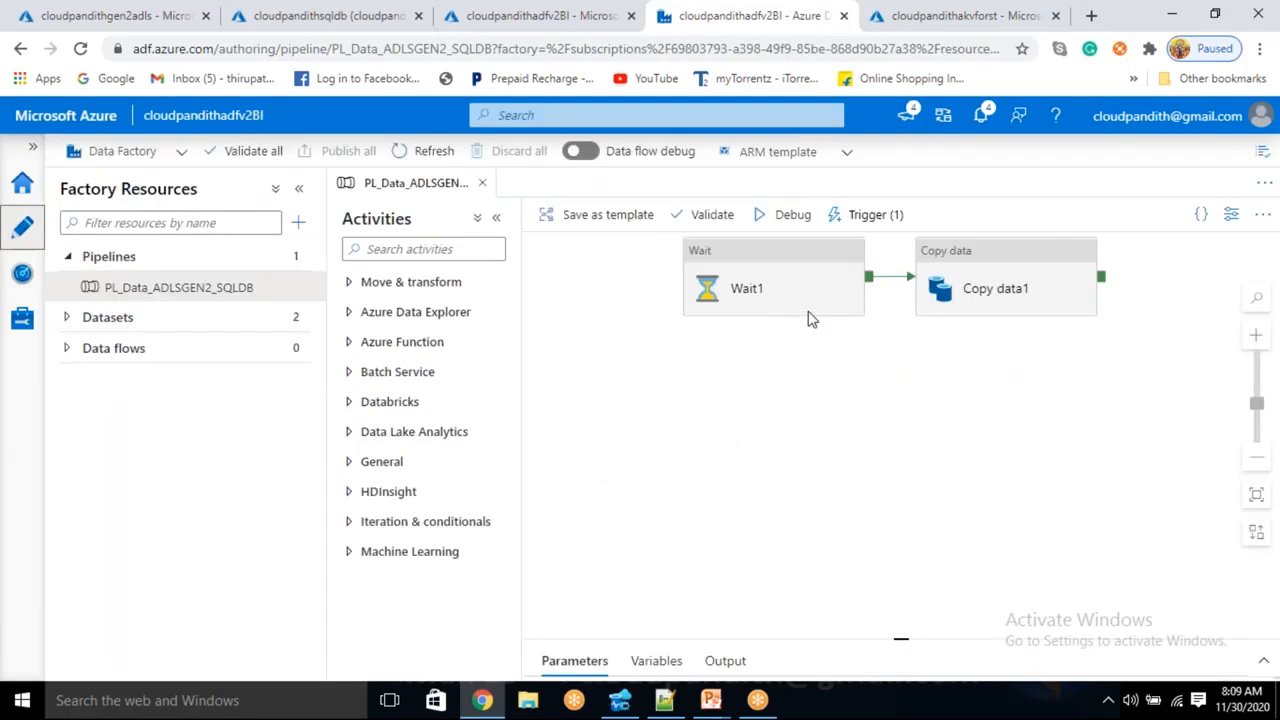
- Delete the Wait1 activity from the PL_Data_ADLSGEN2_SQLDB canvas
{"action": "left_click", "coordinate": [775, 296]}
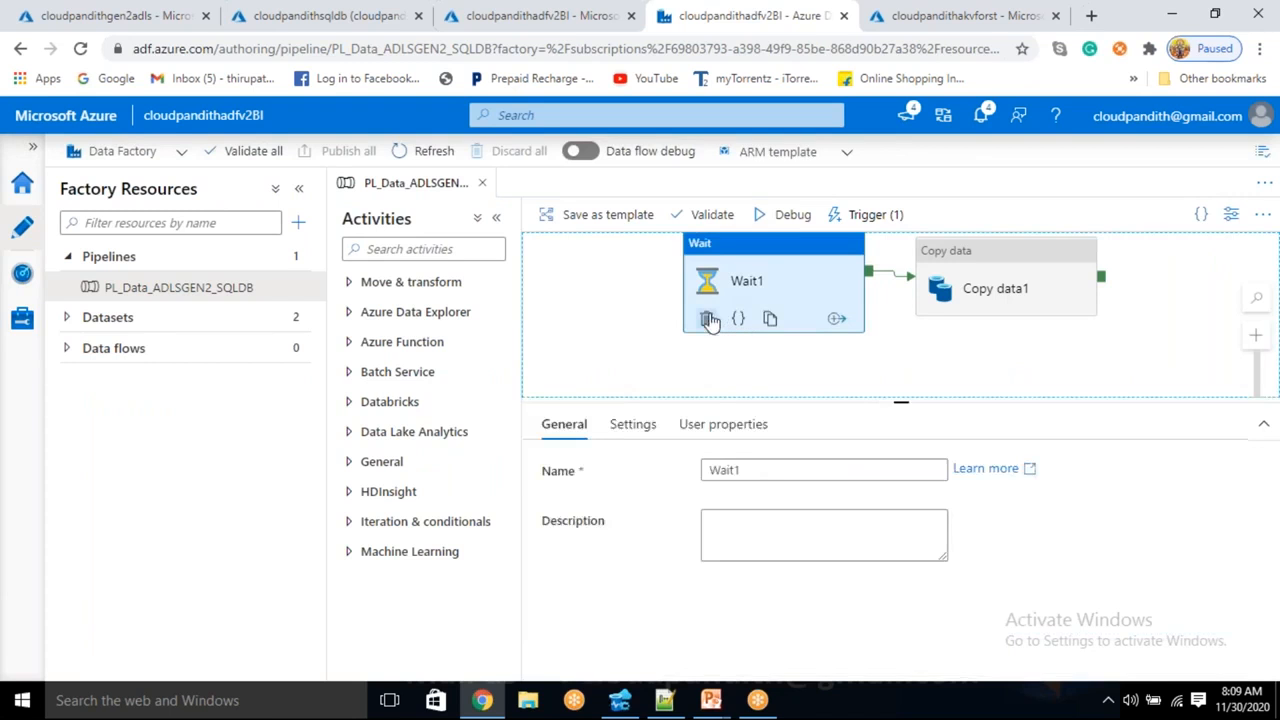
{"action": "left_click", "coordinate": [708, 319]}
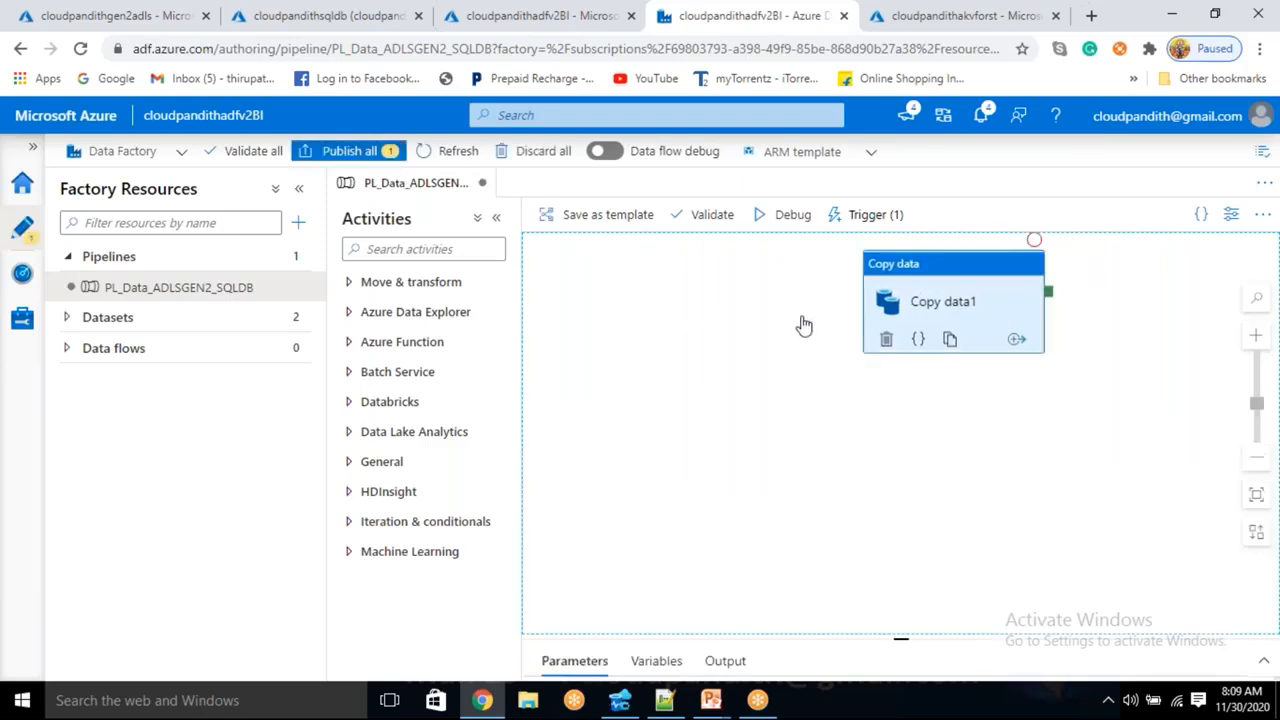
- Check that trigger1 is still attached to the pipeline, then close the triggers panel
{"action": "left_click", "coordinate": [874, 288]}
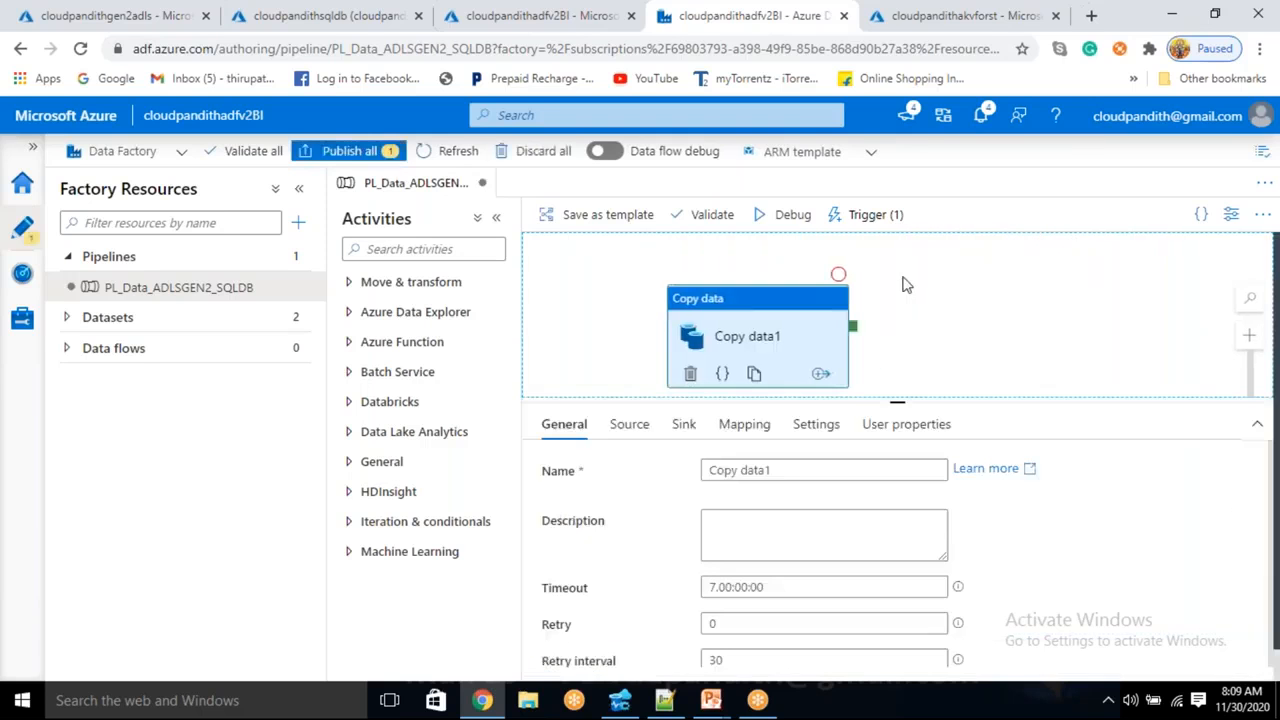
{"action": "left_click", "coordinate": [872, 214]}
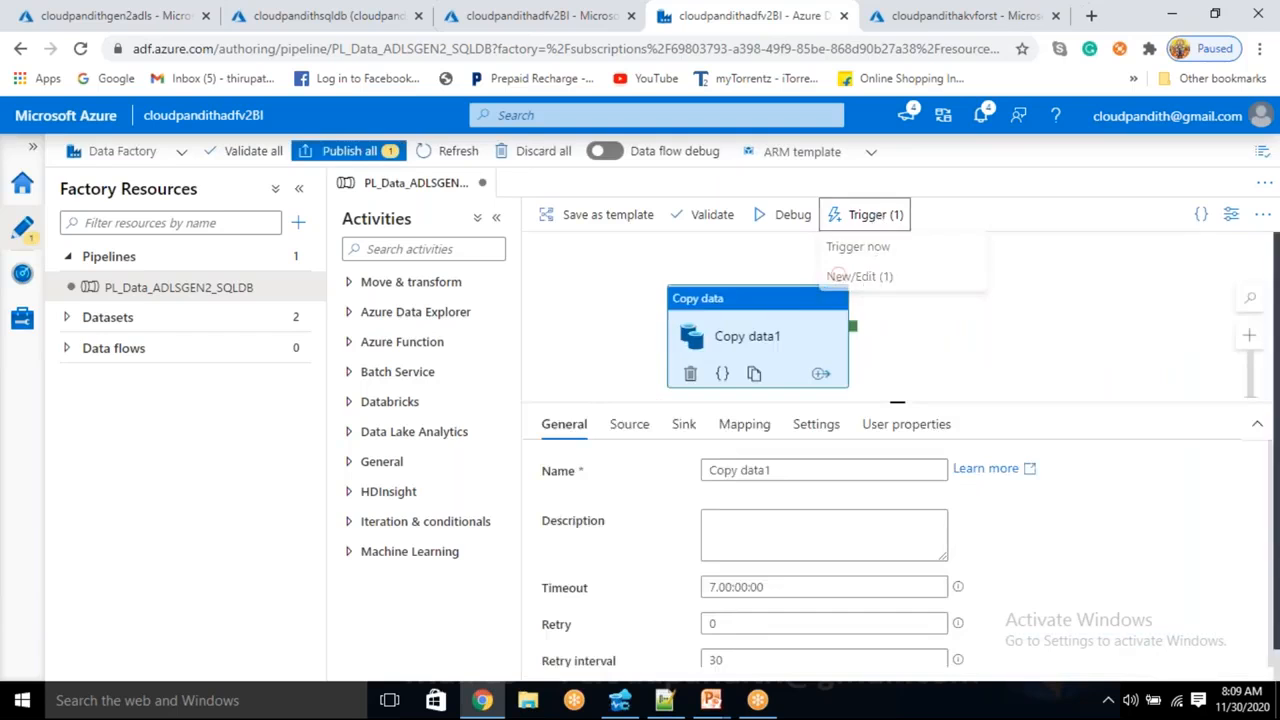
{"action": "left_click", "coordinate": [872, 278]}
{"action": "left_click", "coordinate": [758, 286]}
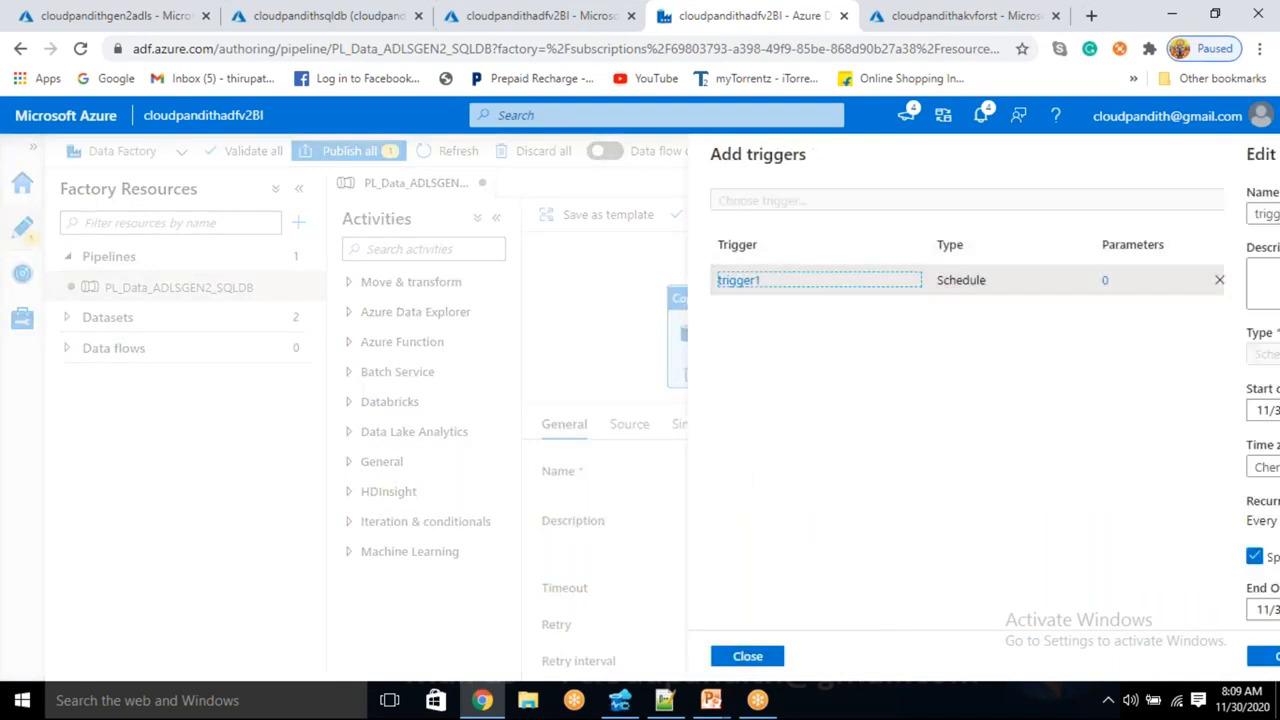
{"action": "scroll", "coordinate": [994, 520], "scroll_direction": "down", "scroll_amount": 1}
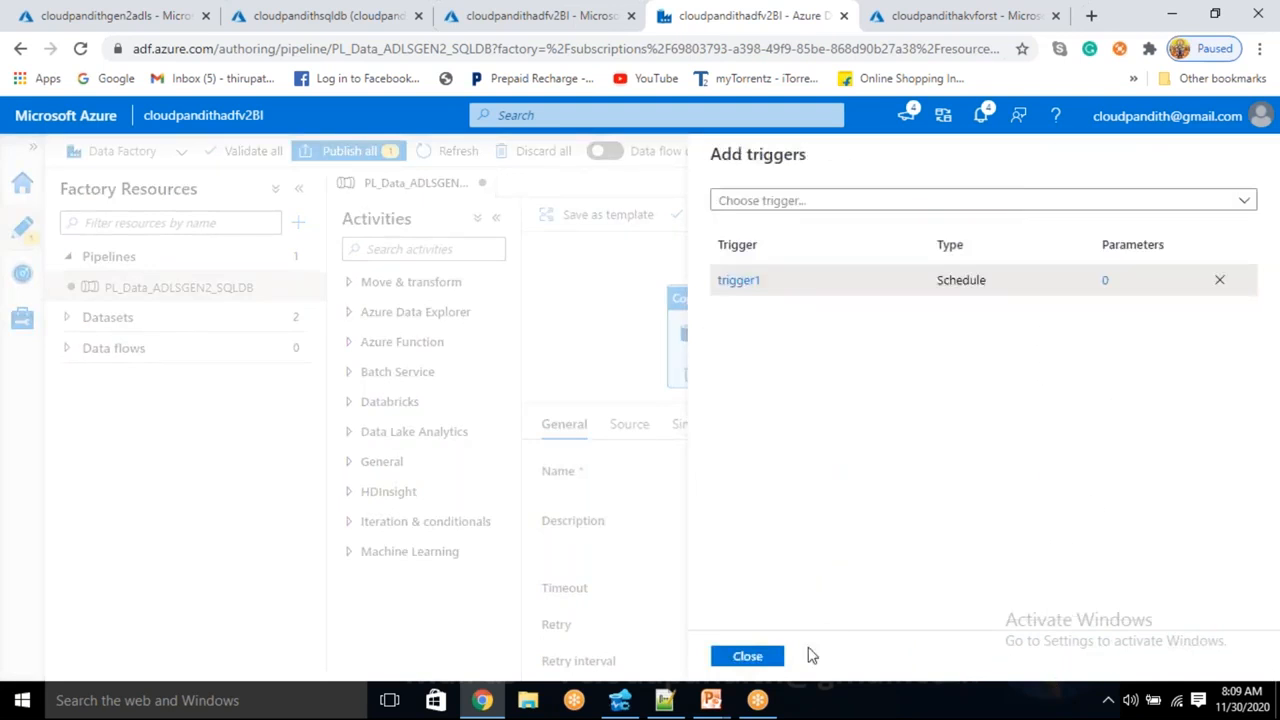
{"action": "left_click", "coordinate": [765, 655]}
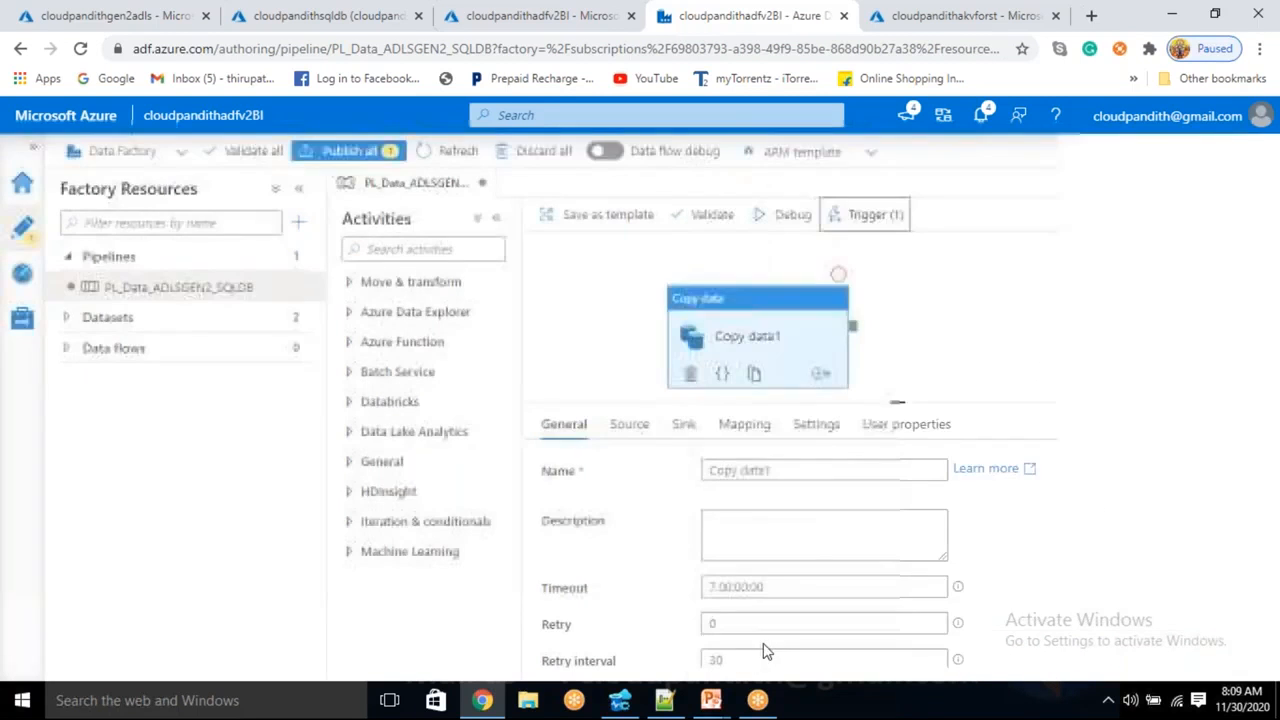
{"action": "left_click", "coordinate": [22, 276]}
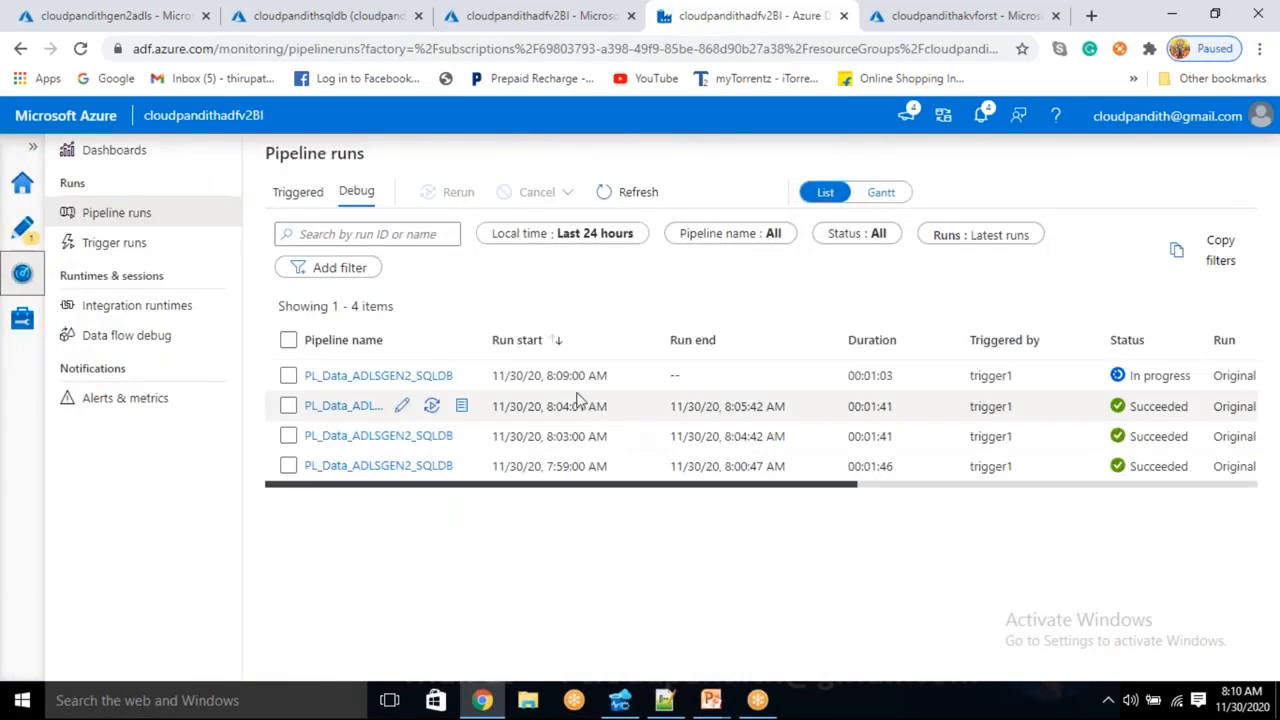
- Open the latest run's activity runs and refresh until Wait1 finishes
{"action": "left_click", "coordinate": [376, 380]}
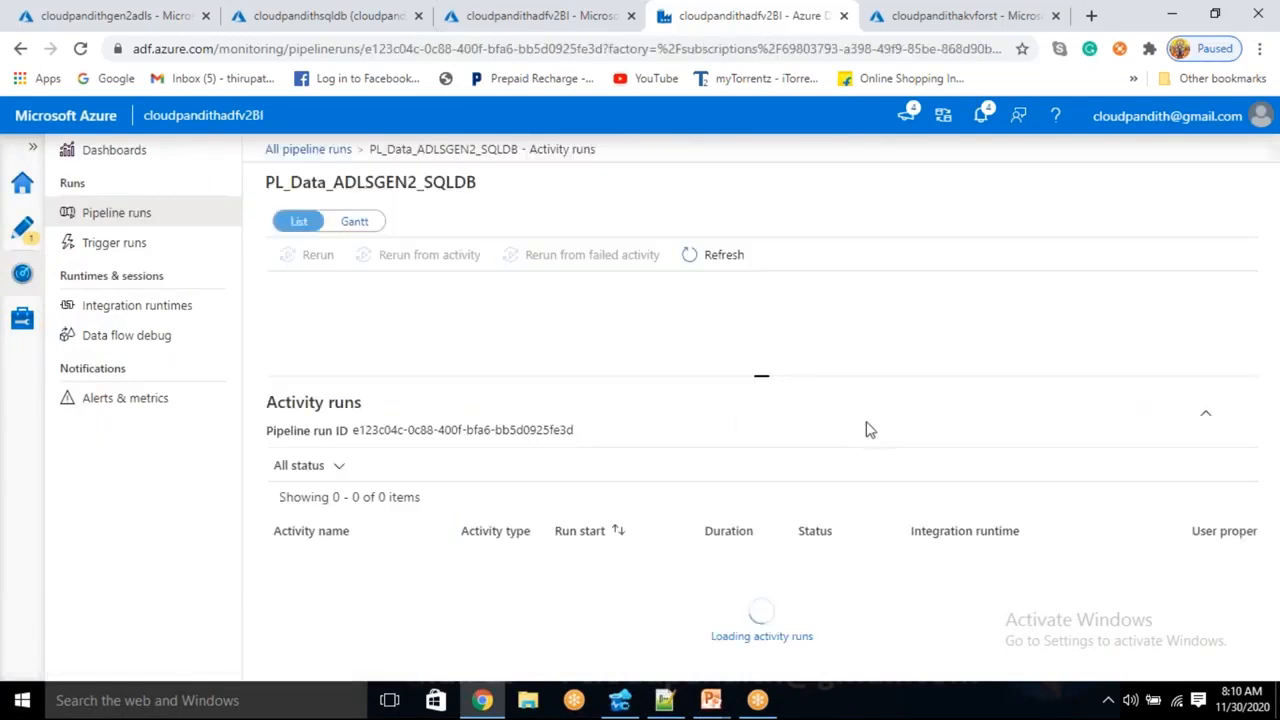
{"action": "left_click_drag", "start_coordinate": [762, 374], "coordinate": [762, 354]}
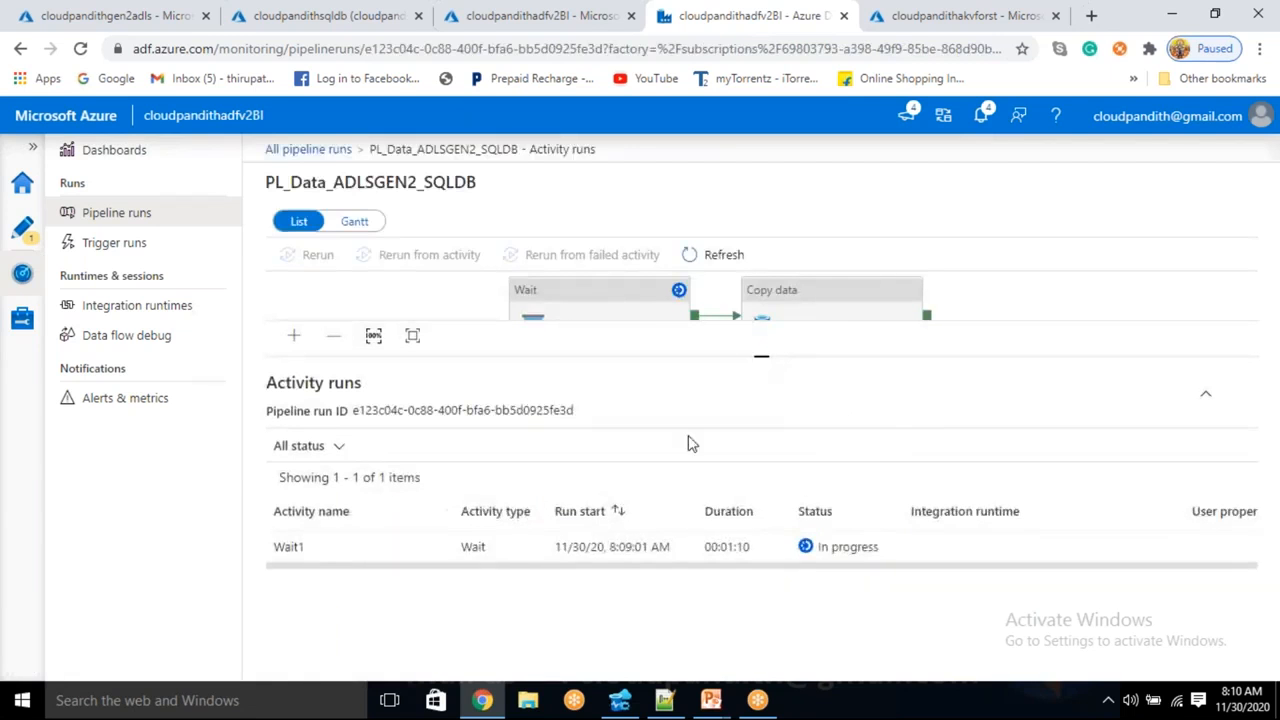
{"action": "left_click", "coordinate": [729, 266]}
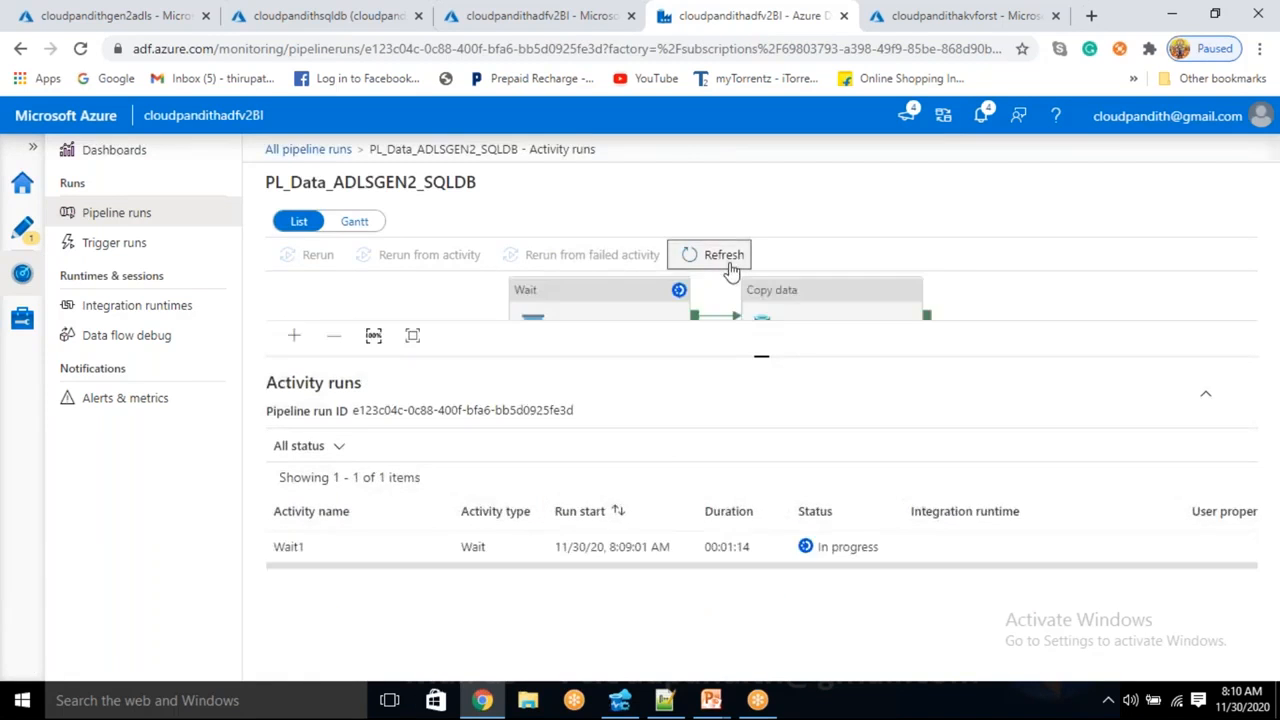
{"action": "left_click", "coordinate": [731, 268]}
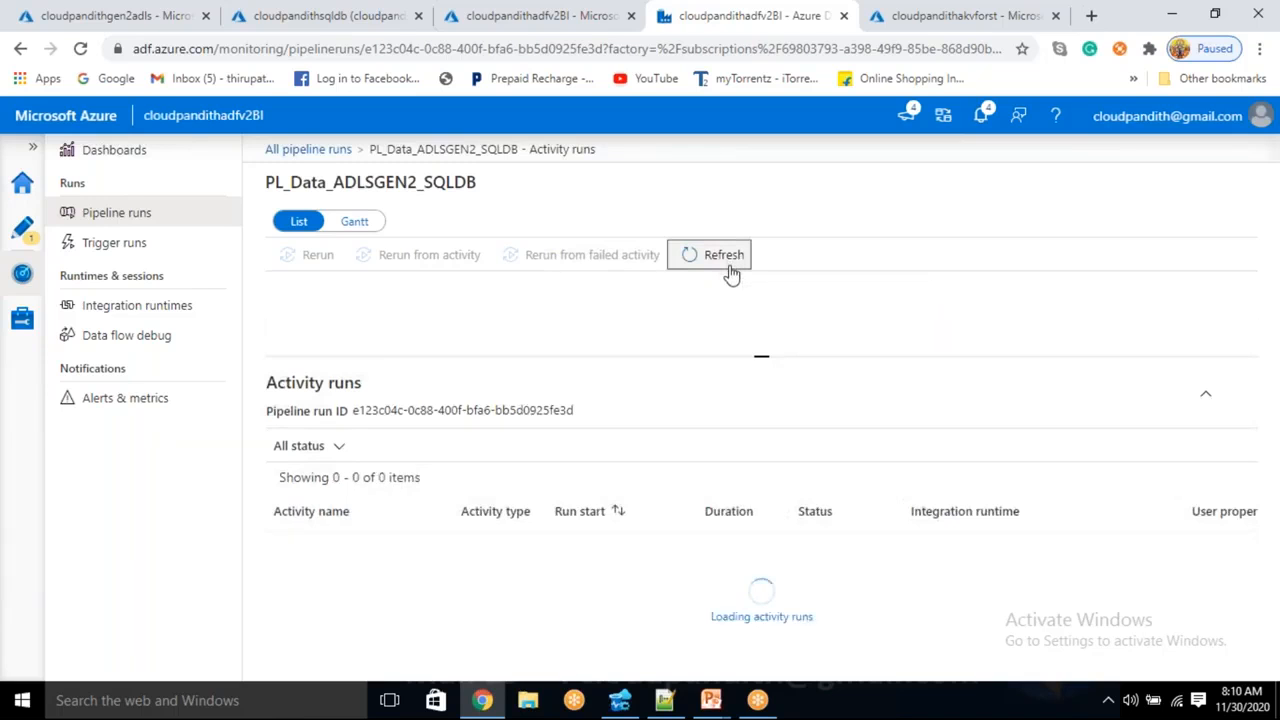
{"action": "left_click", "coordinate": [728, 262]}
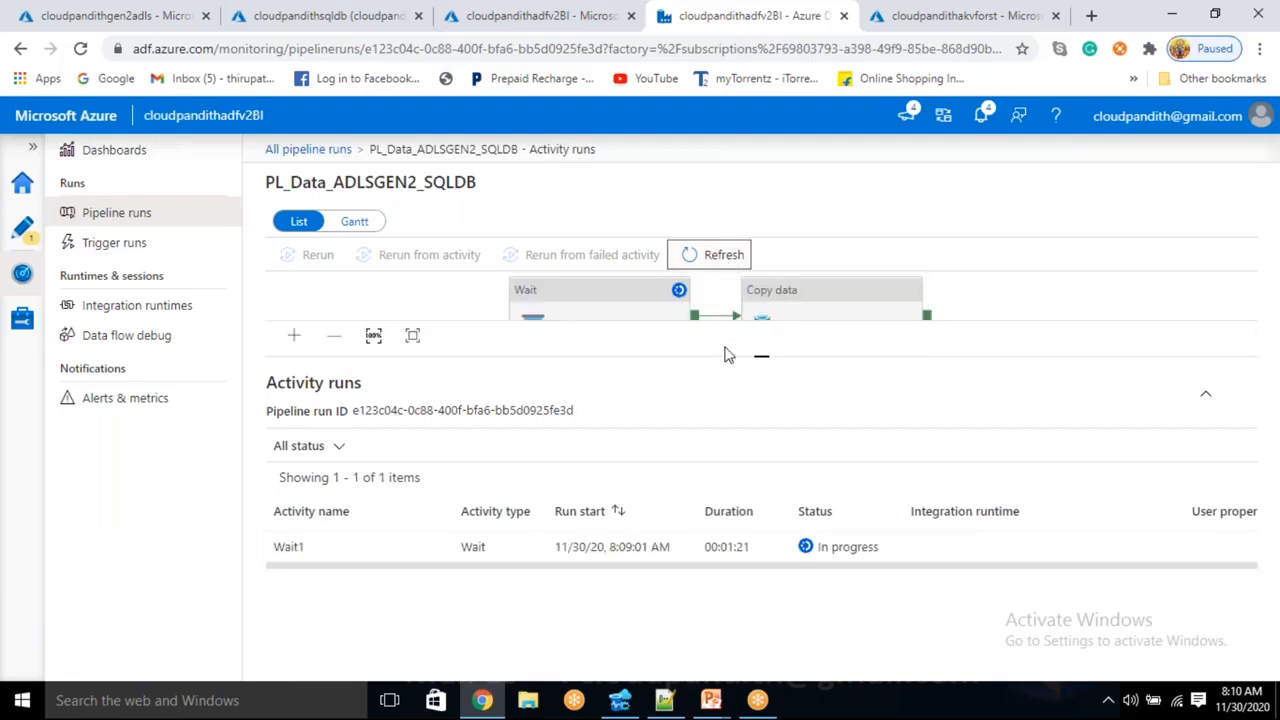
{"action": "left_click_drag", "start_coordinate": [760, 357], "coordinate": [761, 415]}
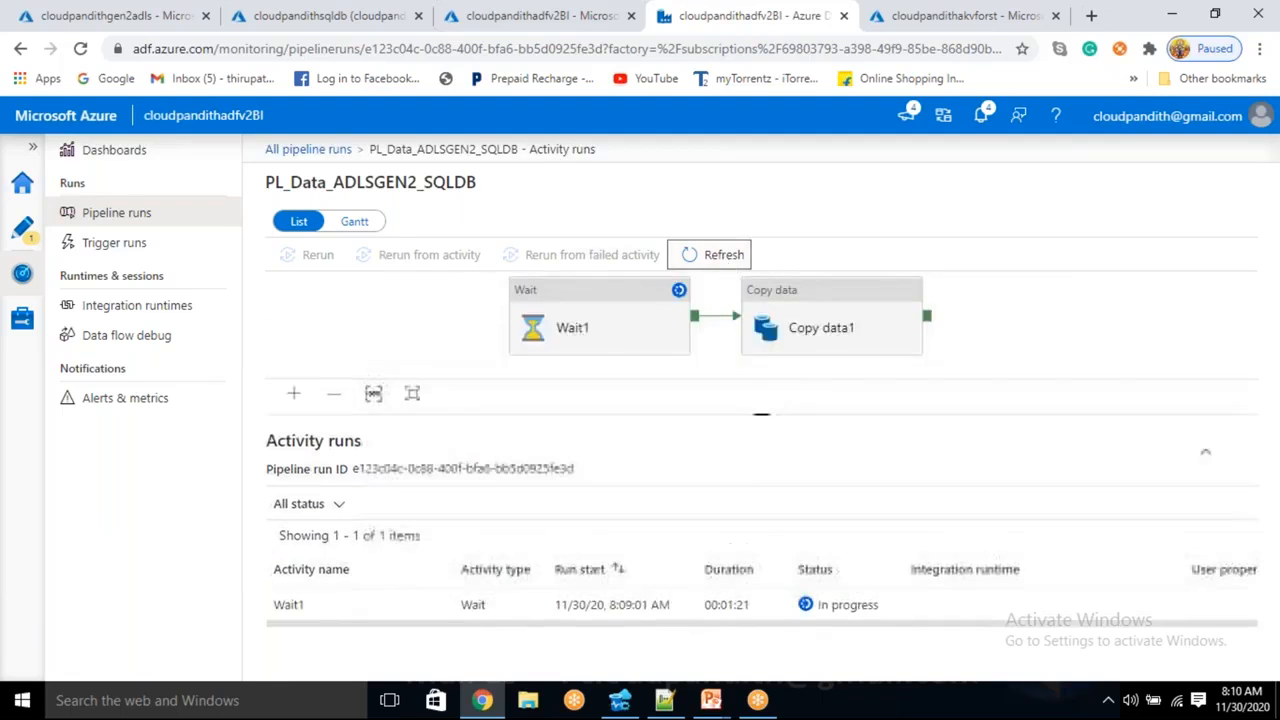
{"action": "left_click", "coordinate": [717, 256]}
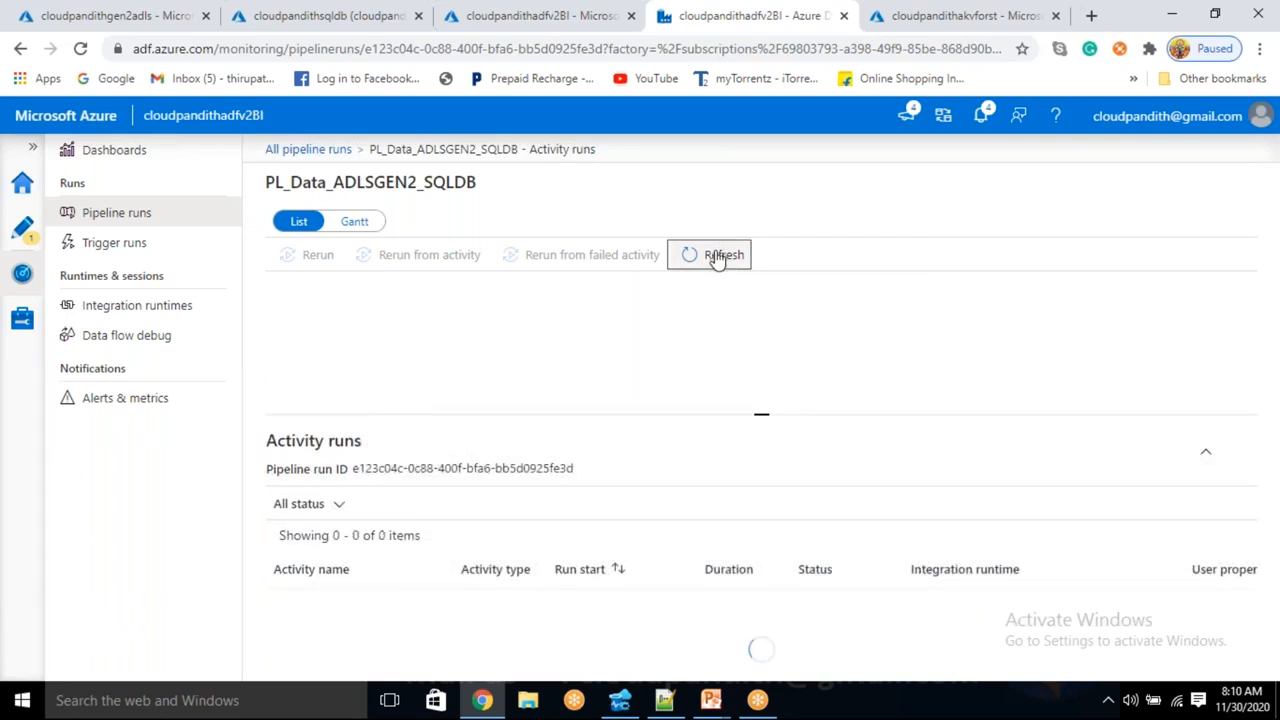
{"action": "left_click", "coordinate": [717, 253]}
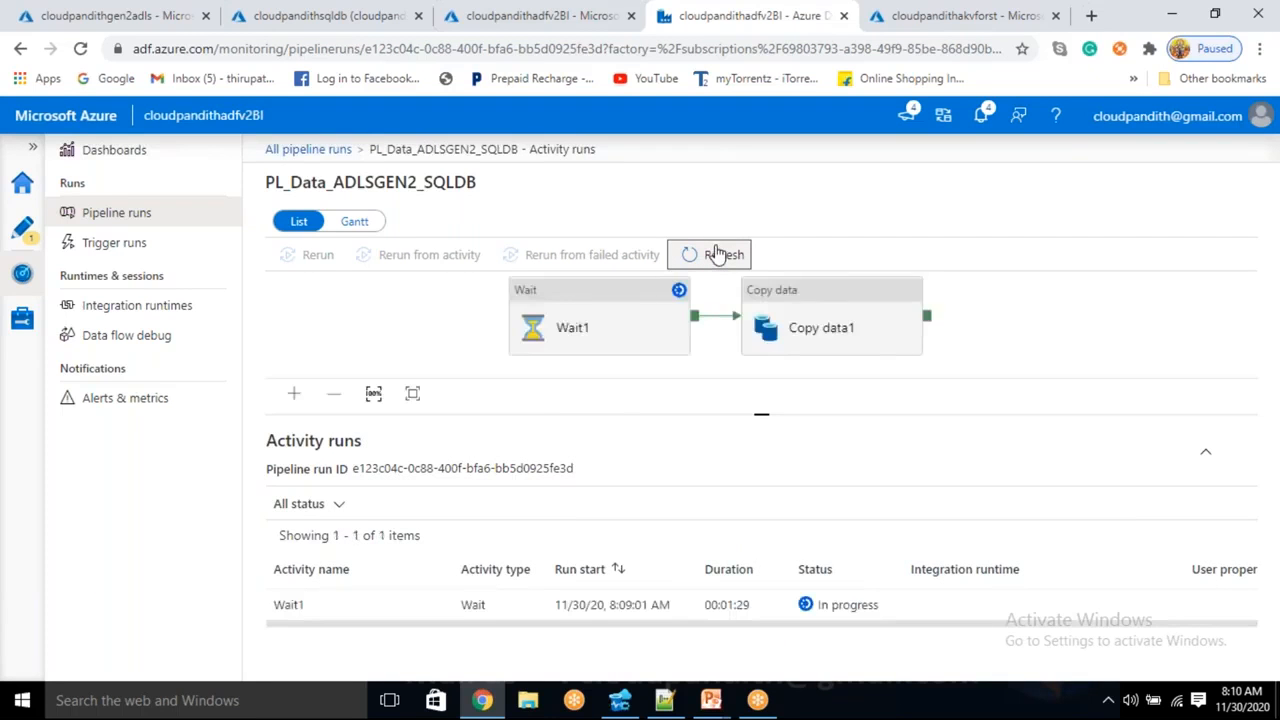
{"action": "left_click", "coordinate": [717, 254]}
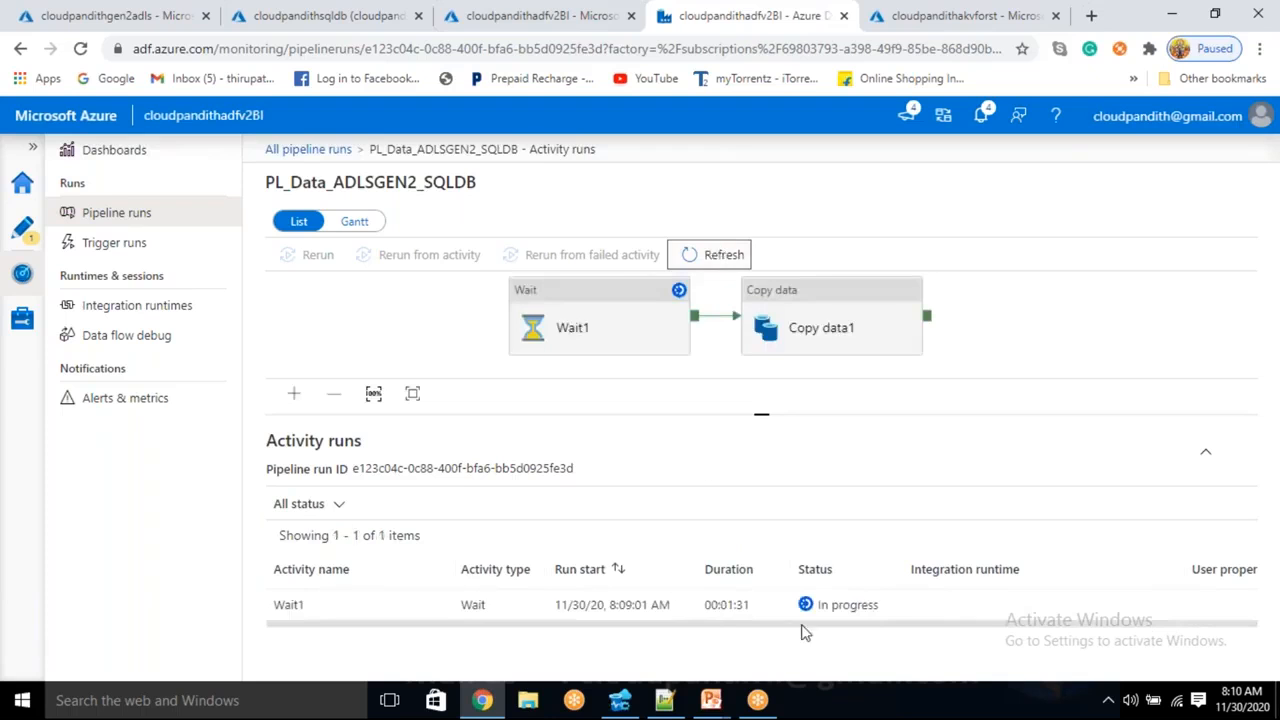
{"action": "left_click", "coordinate": [714, 254]}
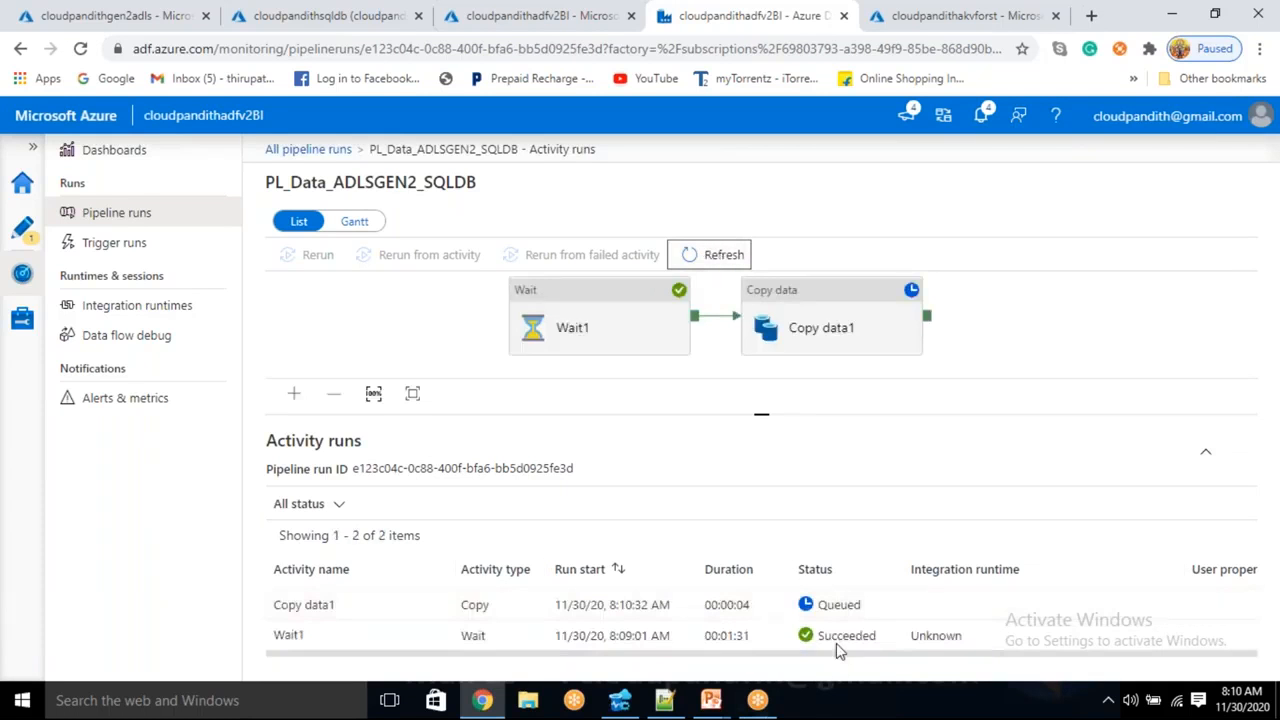
- Verify Wait1 succeeded with a 90-second wait input, then refresh until Copy data1 succeeds
{"action": "double_click", "coordinate": [829, 636]}
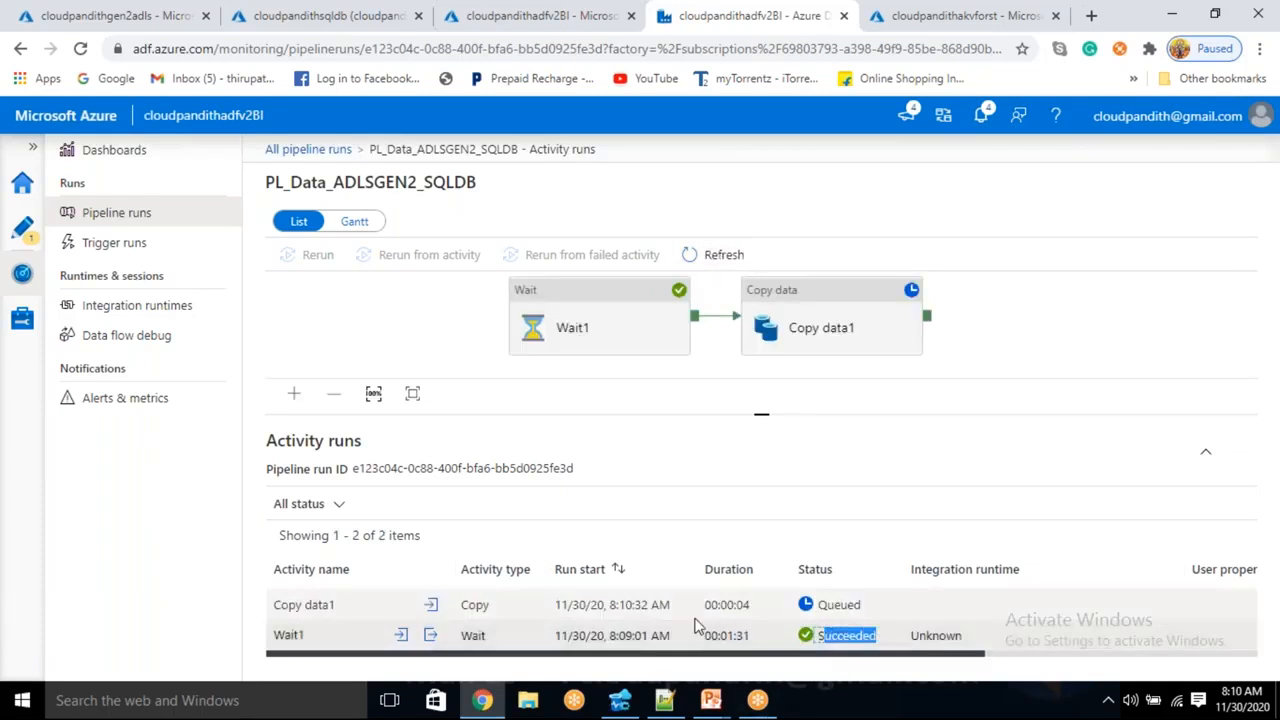
{"action": "left_click", "coordinate": [466, 641]}
{"action": "left_click", "coordinate": [400, 638]}
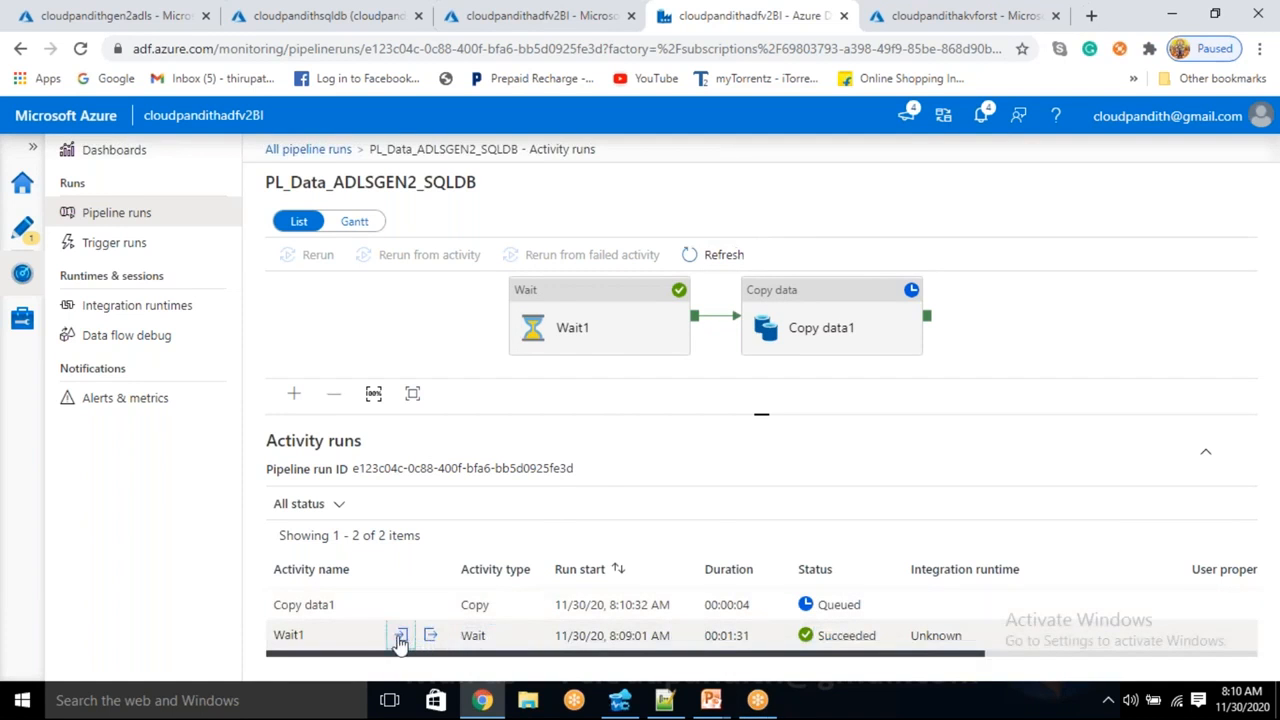
{"action": "double_click", "coordinate": [334, 442]}
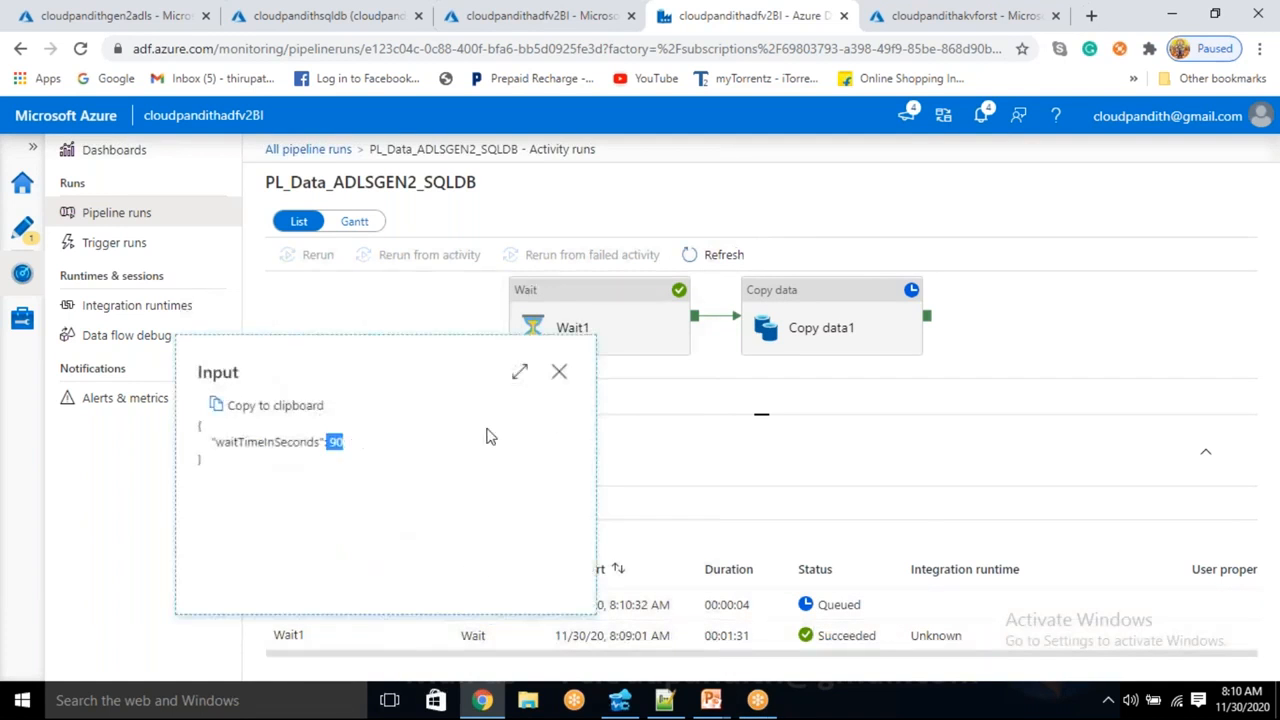
{"action": "left_click", "coordinate": [559, 371]}
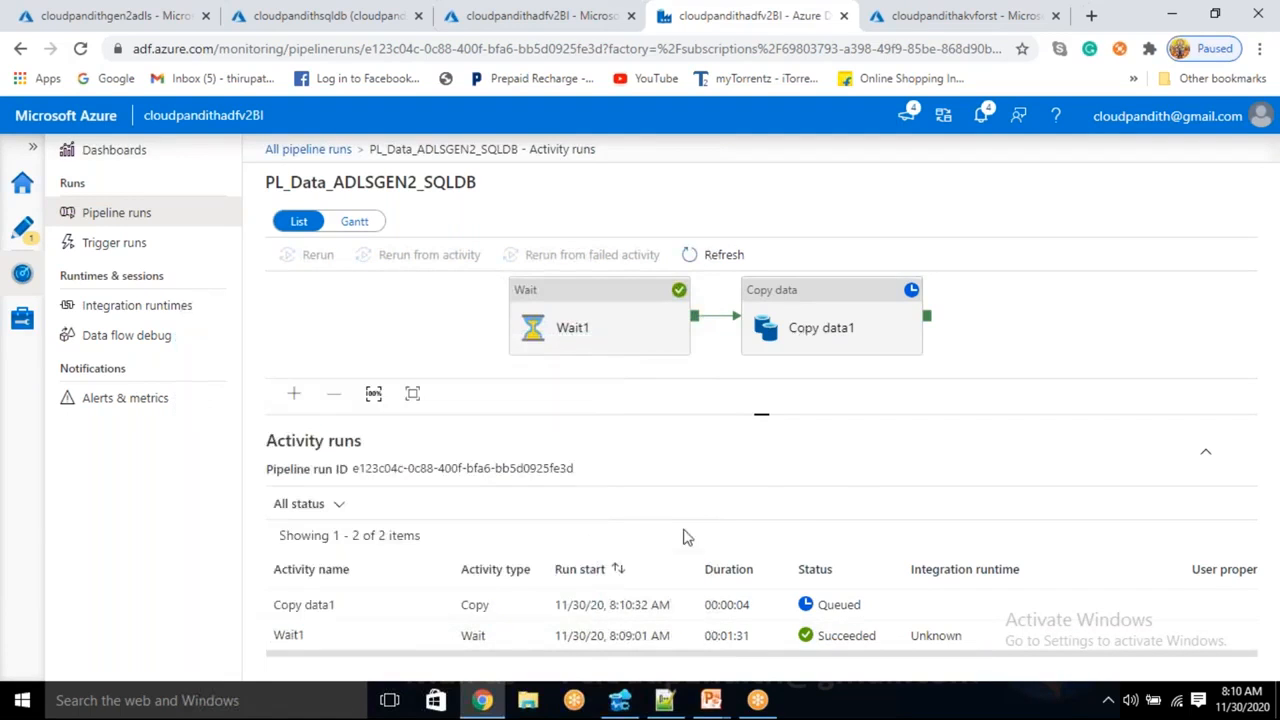
{"action": "left_click", "coordinate": [706, 258]}
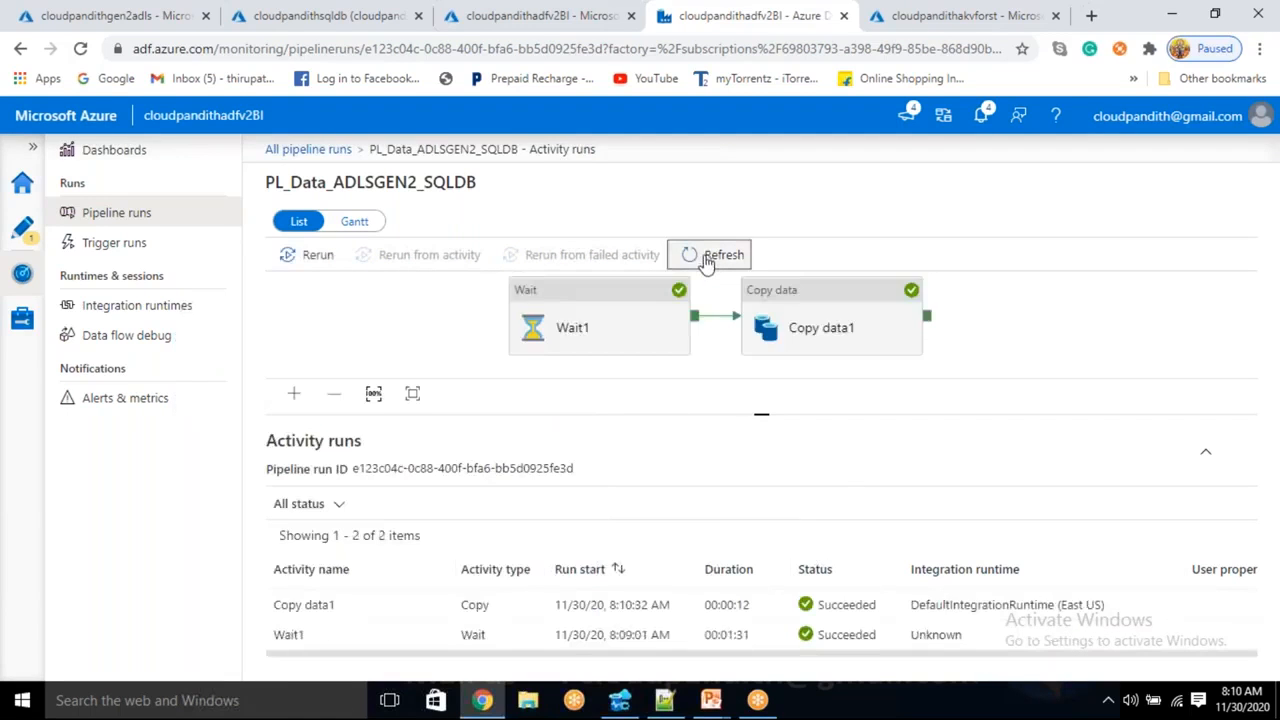
{"action": "left_click", "coordinate": [624, 703]}
- Query the cust table and confirm five rows with Load_date 11/30/2020 08:10:32
{"action": "left_click", "coordinate": [412, 79]}
{"action": "left_click", "coordinate": [757, 370]}
{"action": "left_click", "coordinate": [750, 412]}
{"action": "left_click", "coordinate": [750, 434]}
{"action": "left_click", "coordinate": [748, 413]}
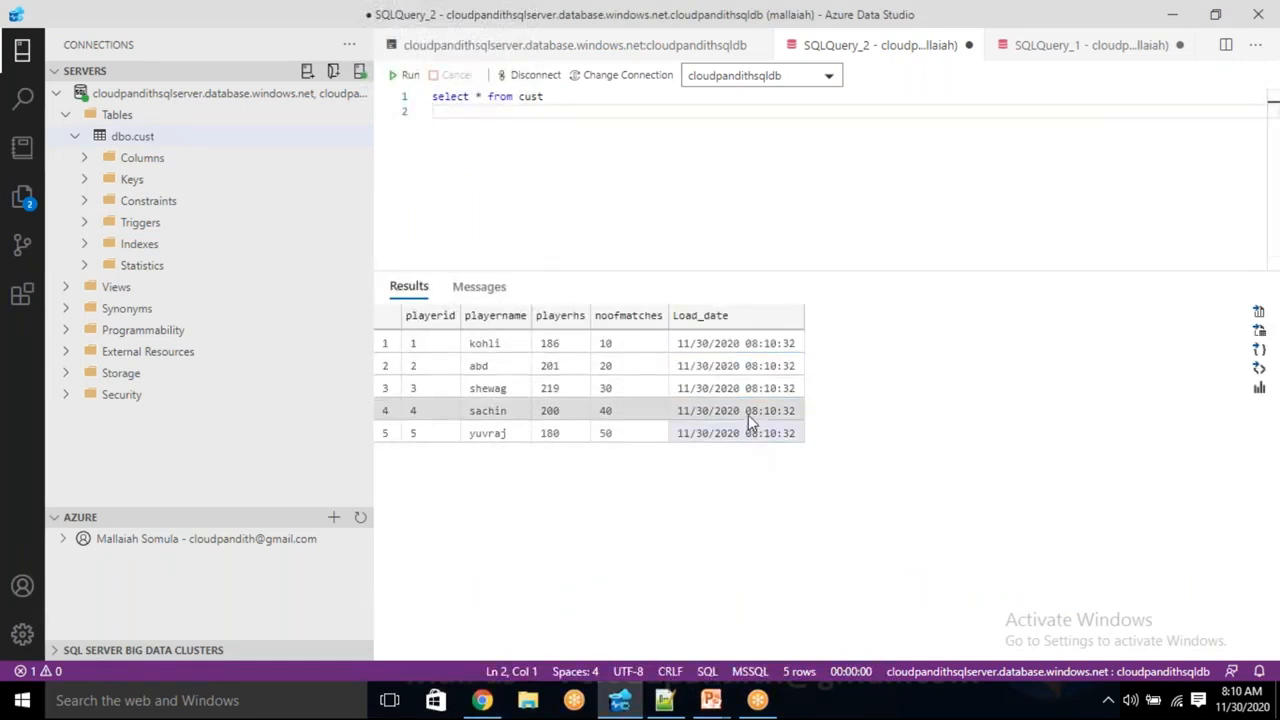
{"action": "left_click", "coordinate": [730, 320]}
{"action": "key", "text": "alt+Tab"}
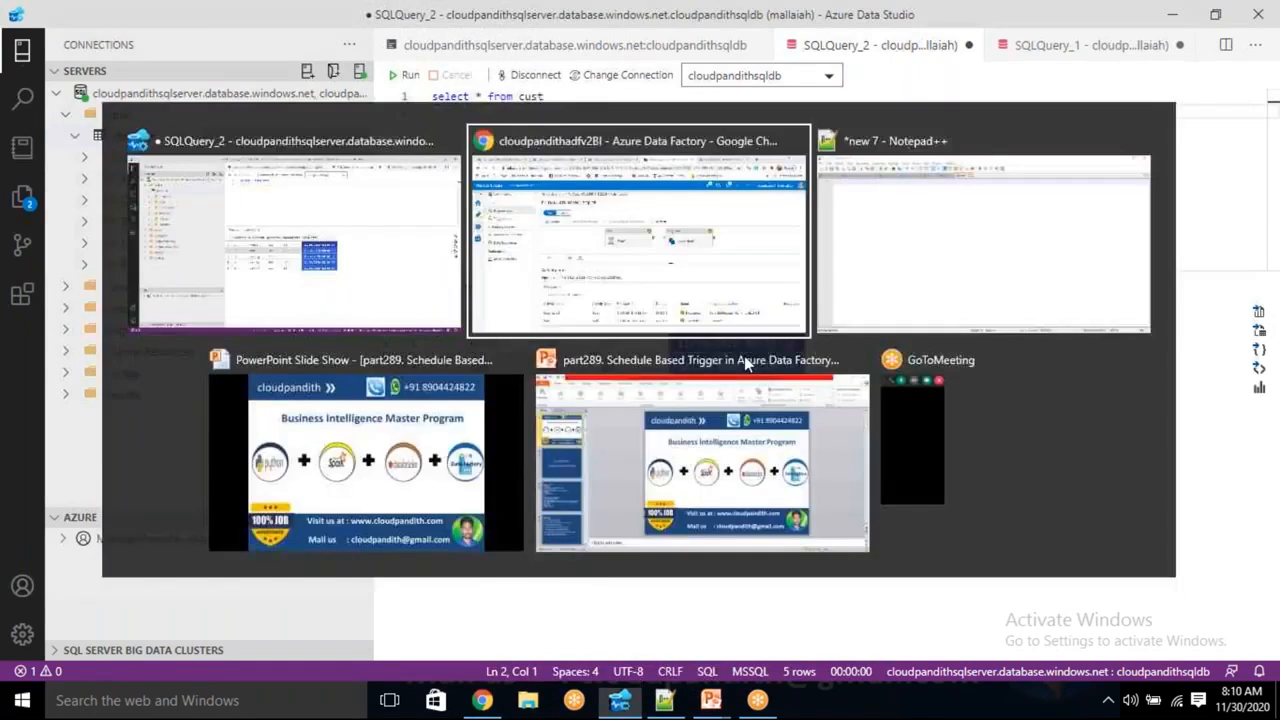
{"action": "left_click", "coordinate": [20, 232]}
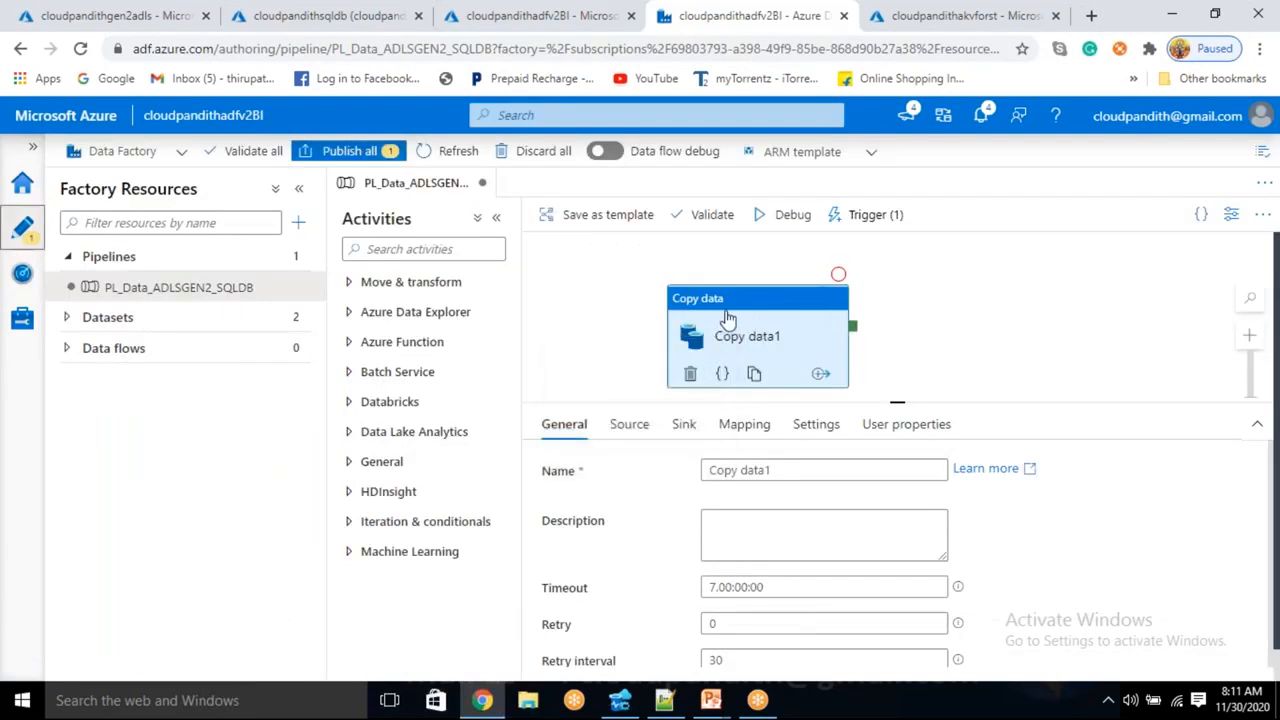
- Rename trigger1 to daytrigger and change its recurrence to every 1 Day(s)
{"action": "left_click_drag", "start_coordinate": [727, 321], "coordinate": [728, 304]}
{"action": "left_click", "coordinate": [868, 214]}
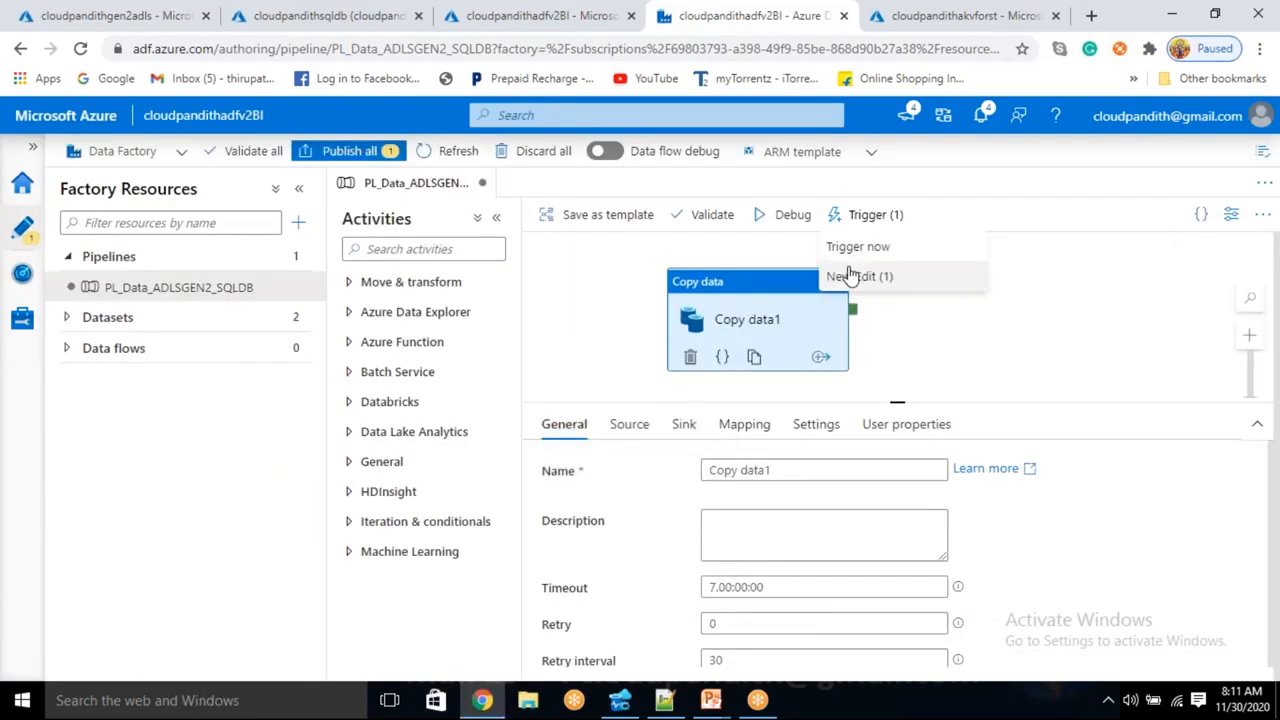
{"action": "left_click", "coordinate": [848, 277]}
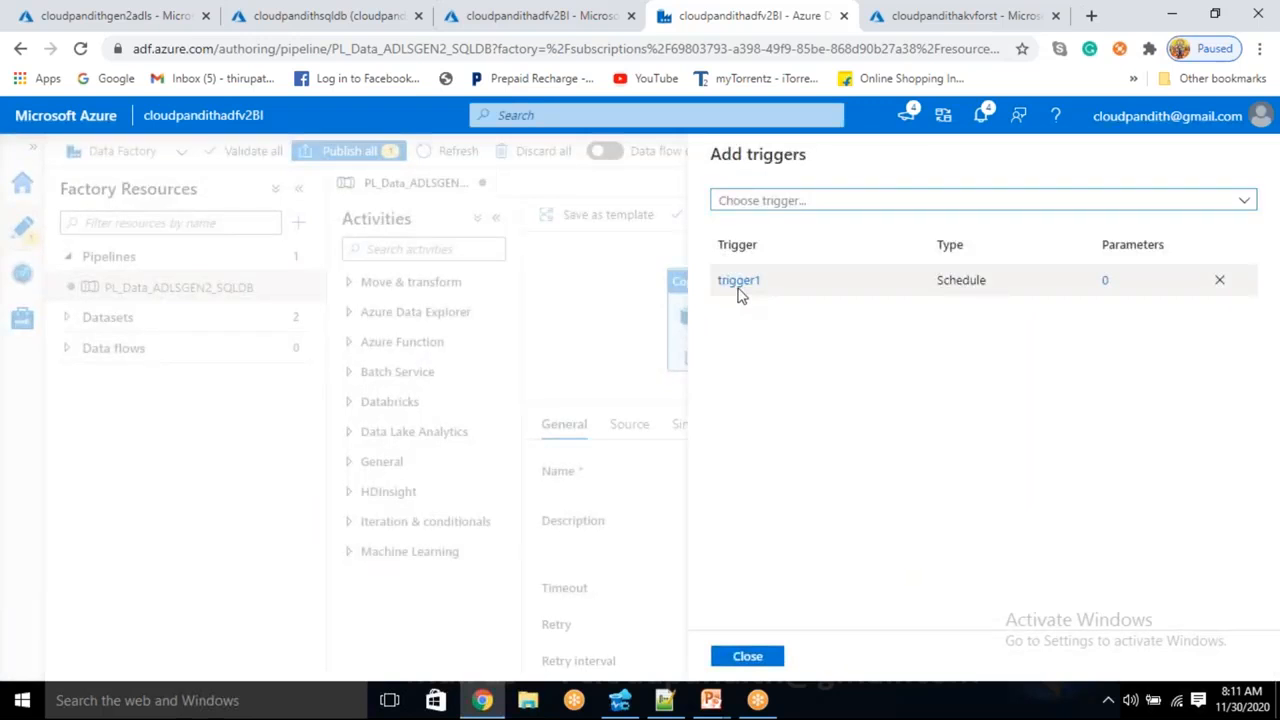
{"action": "left_click", "coordinate": [739, 282]}
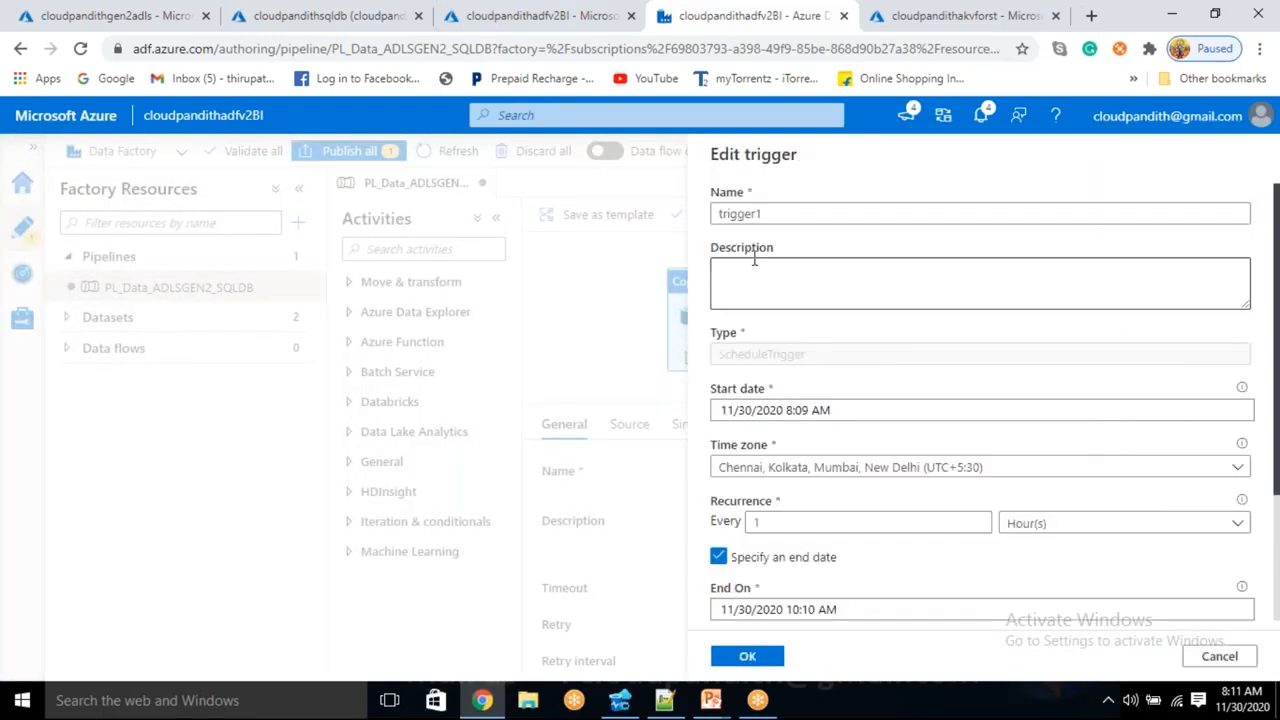
{"action": "left_click", "coordinate": [785, 218]}
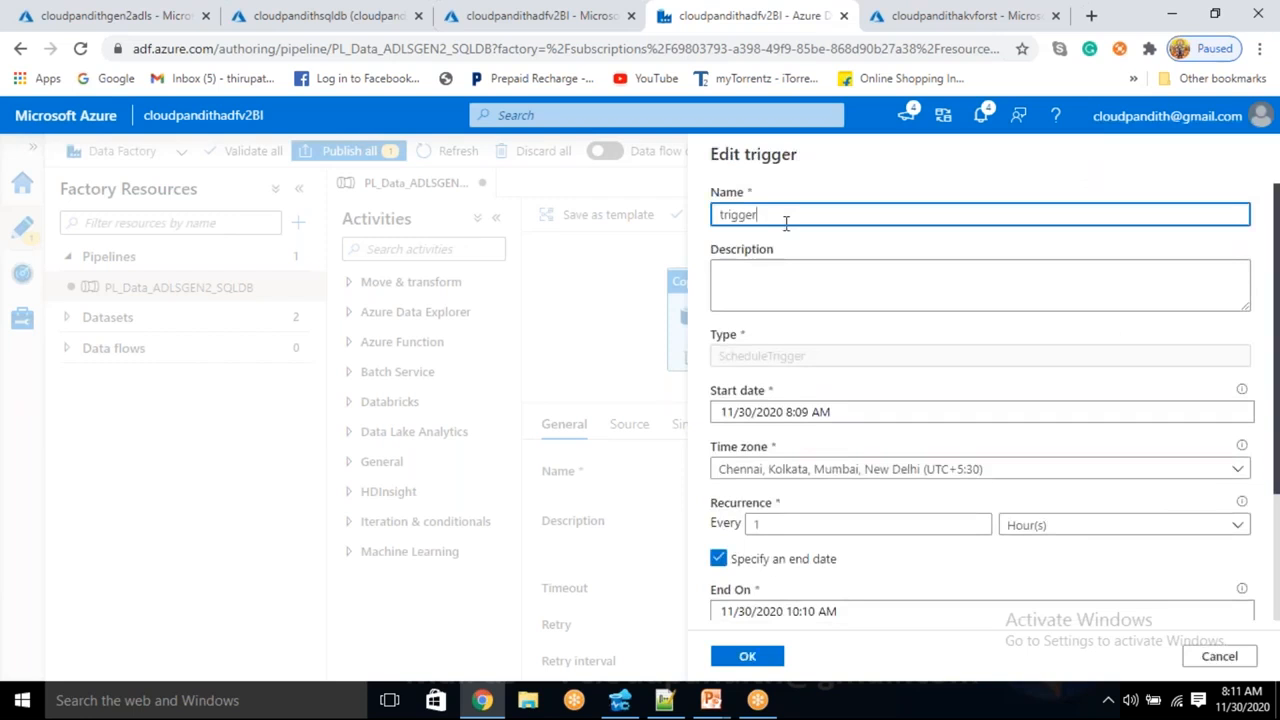
{"action": "key", "text": "Home"}
{"action": "type", "text": "day"}
{"action": "scroll", "coordinate": [849, 380], "scroll_direction": "down", "scroll_amount": 1}
{"action": "left_click", "coordinate": [1050, 431]}
{"action": "left_click", "coordinate": [1037, 468]}
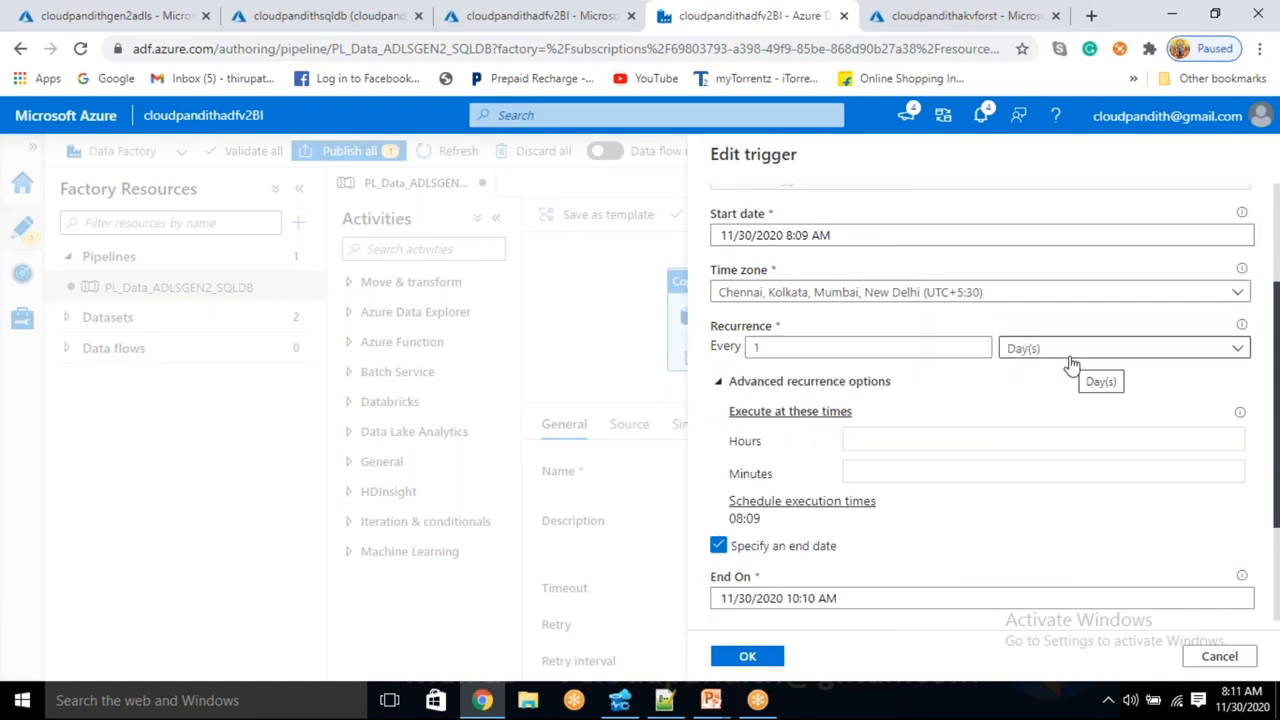
- Enter execution hours 8, 9 and 10 and minute 10 in the advanced recurrence options
{"action": "left_click", "coordinate": [875, 437]}
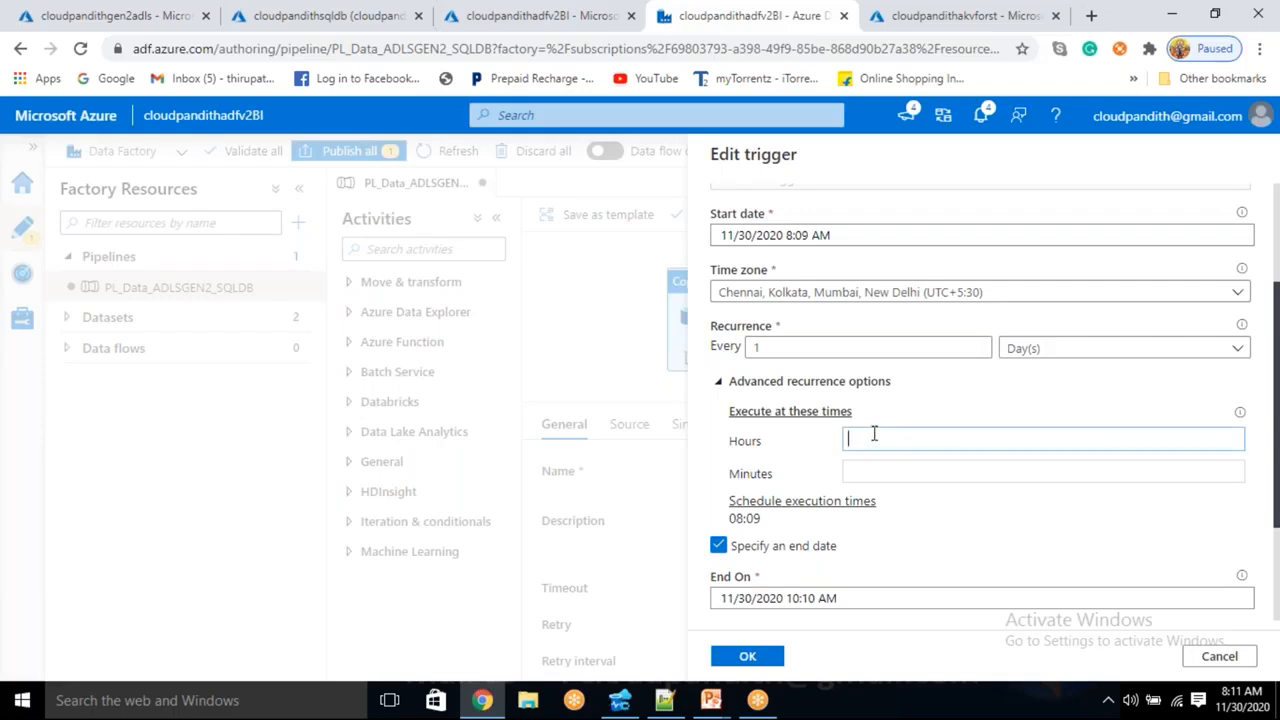
{"action": "type", "text": "8"}
{"action": "key", "text": "Return"}
{"action": "type", "text": "9"}
{"action": "key", "text": "Return"}
{"action": "type", "text": "10"}
{"action": "key", "text": "Return"}
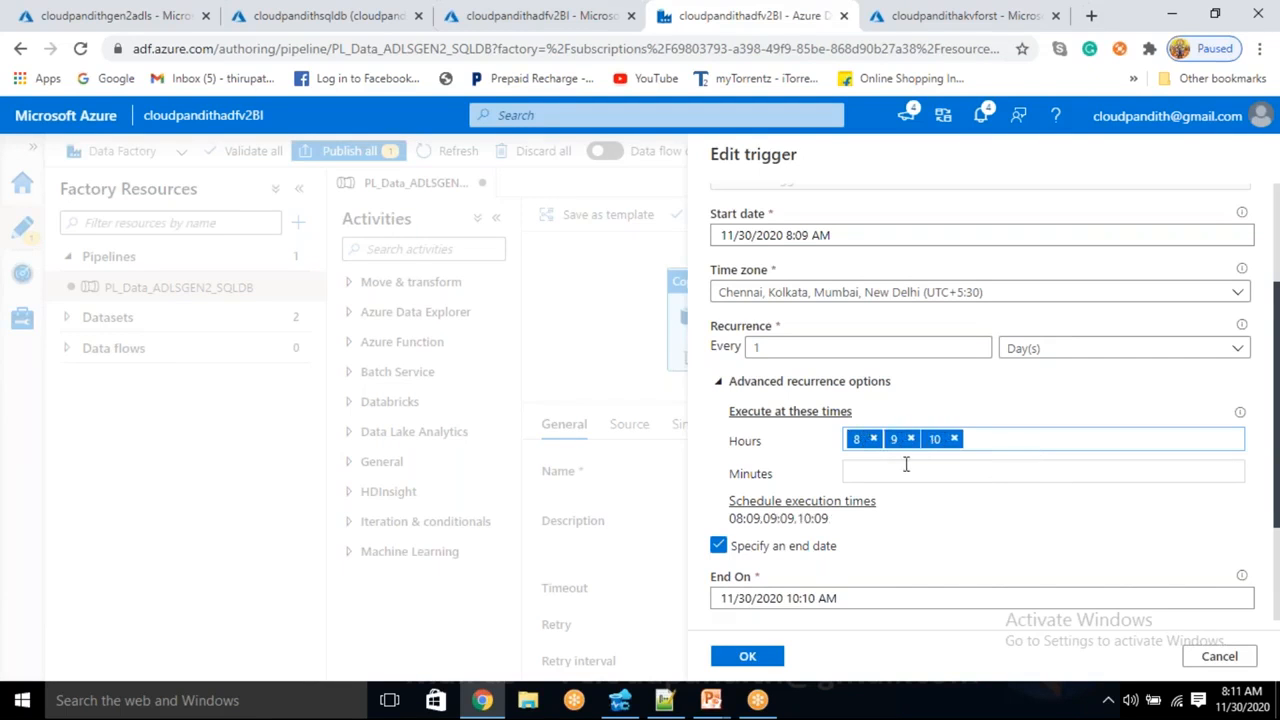
{"action": "left_click", "coordinate": [866, 466]}
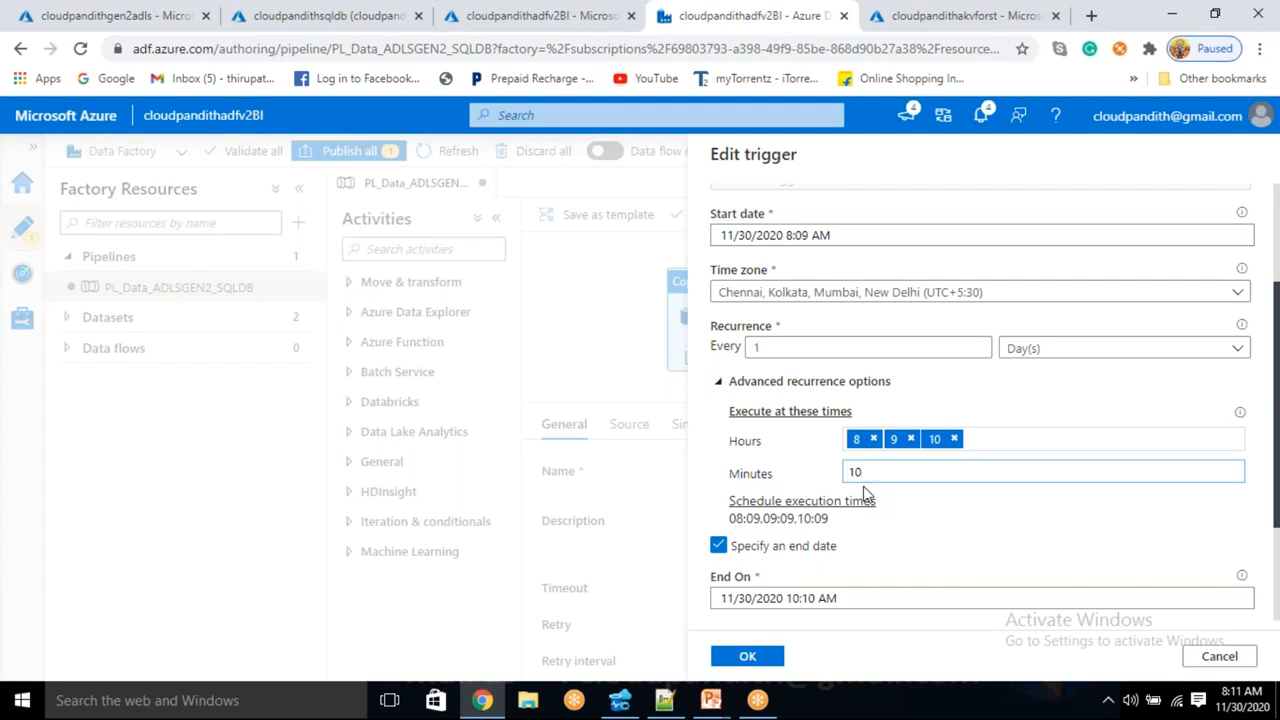
{"action": "key", "text": "Return"}
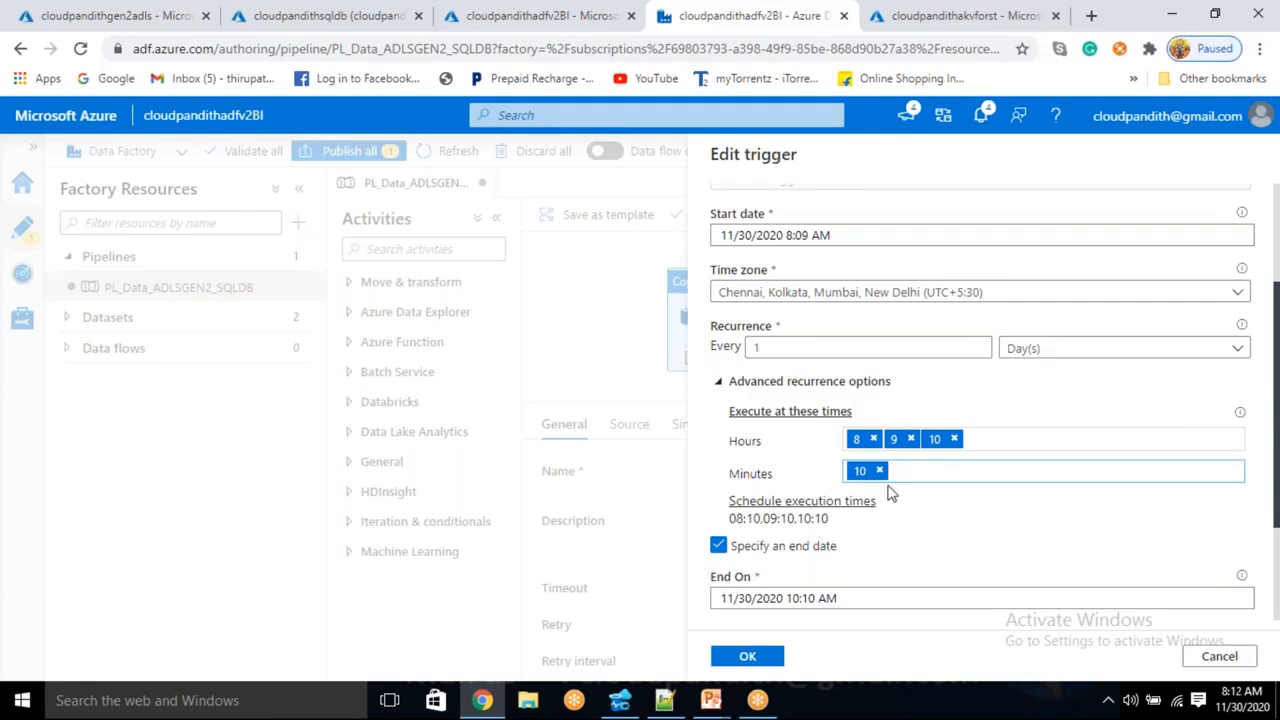
- Keep only hour 8 and set the run minutes to 14, 15 and 17
{"action": "left_click", "coordinate": [911, 441]}
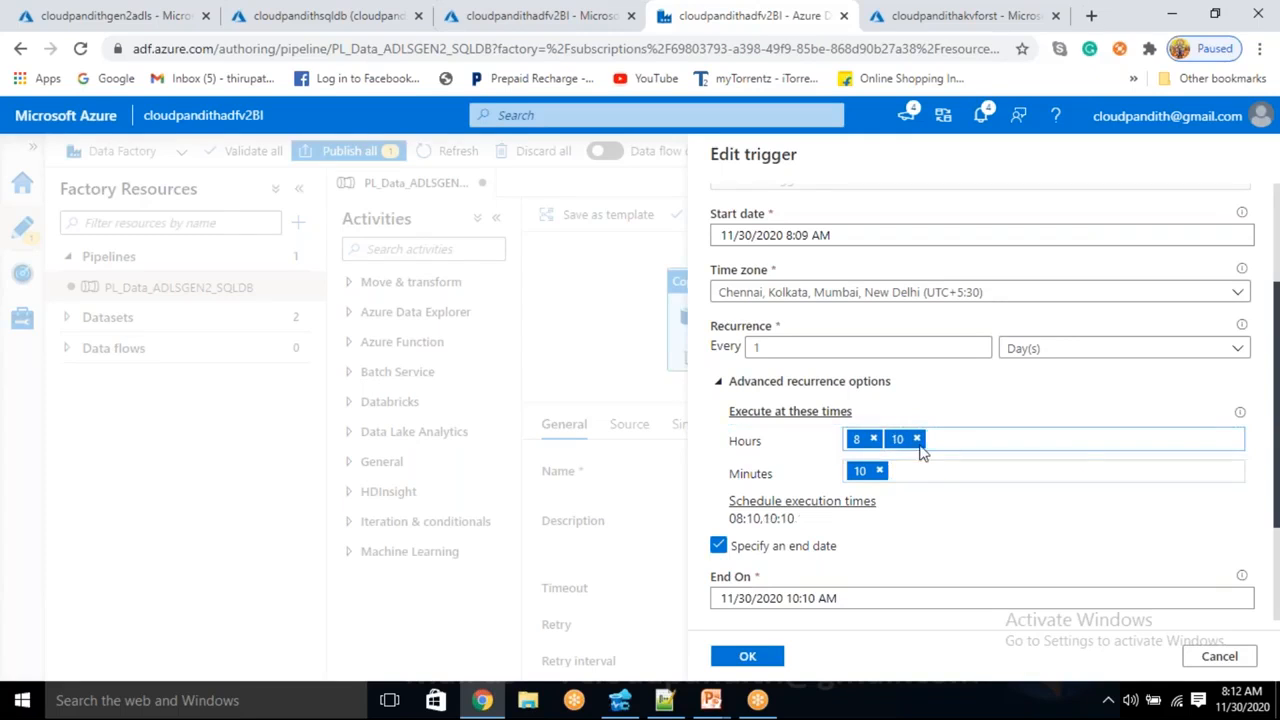
{"action": "left_click", "coordinate": [913, 440]}
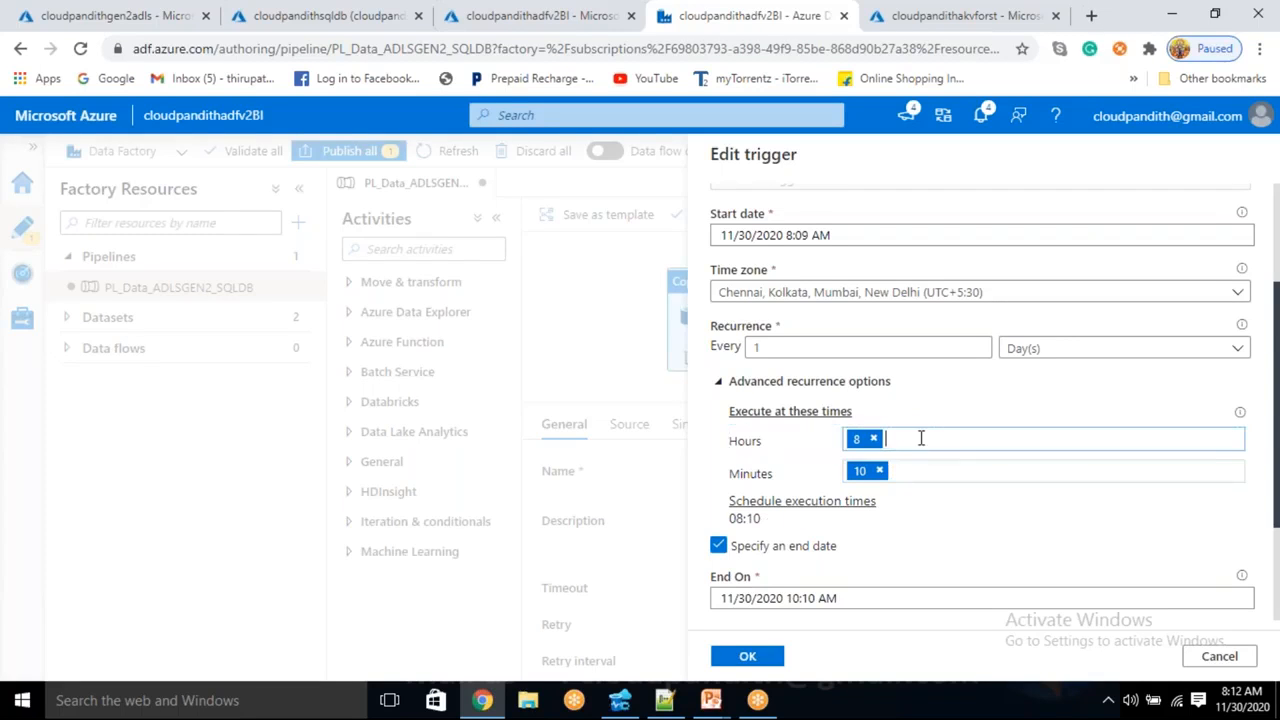
{"action": "left_click", "coordinate": [880, 471]}
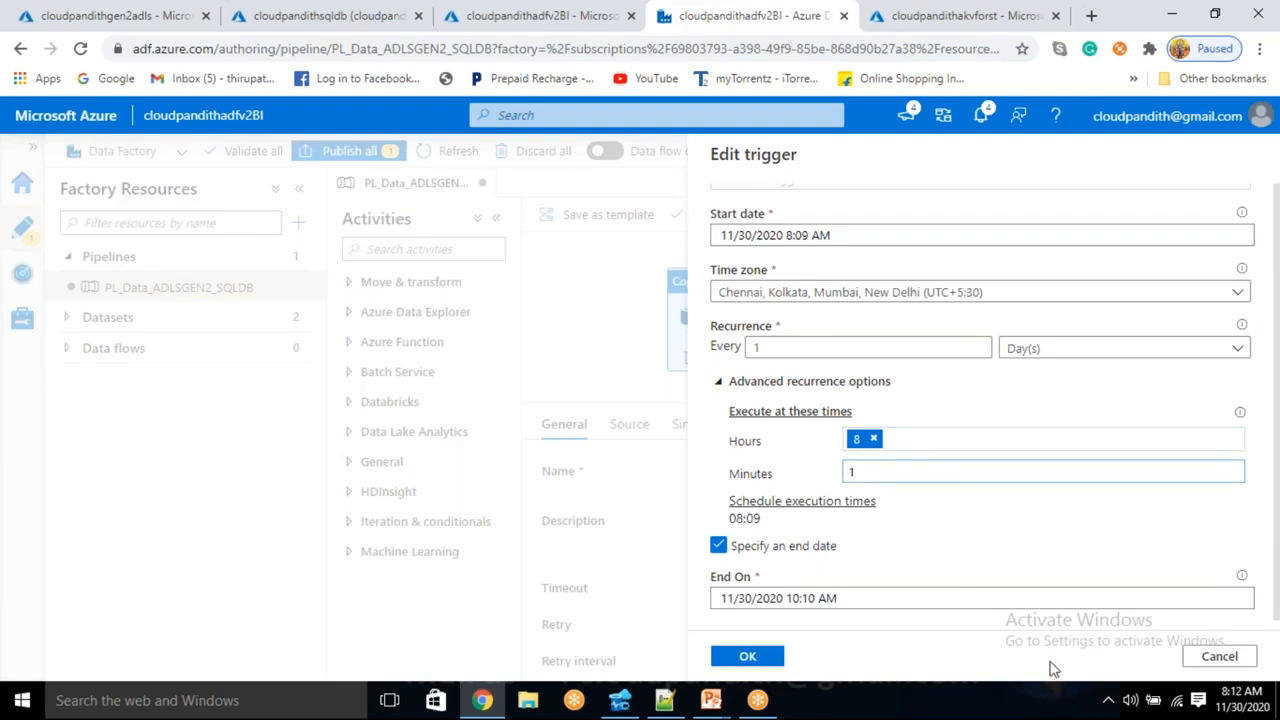
{"action": "left_click", "coordinate": [1253, 699]}
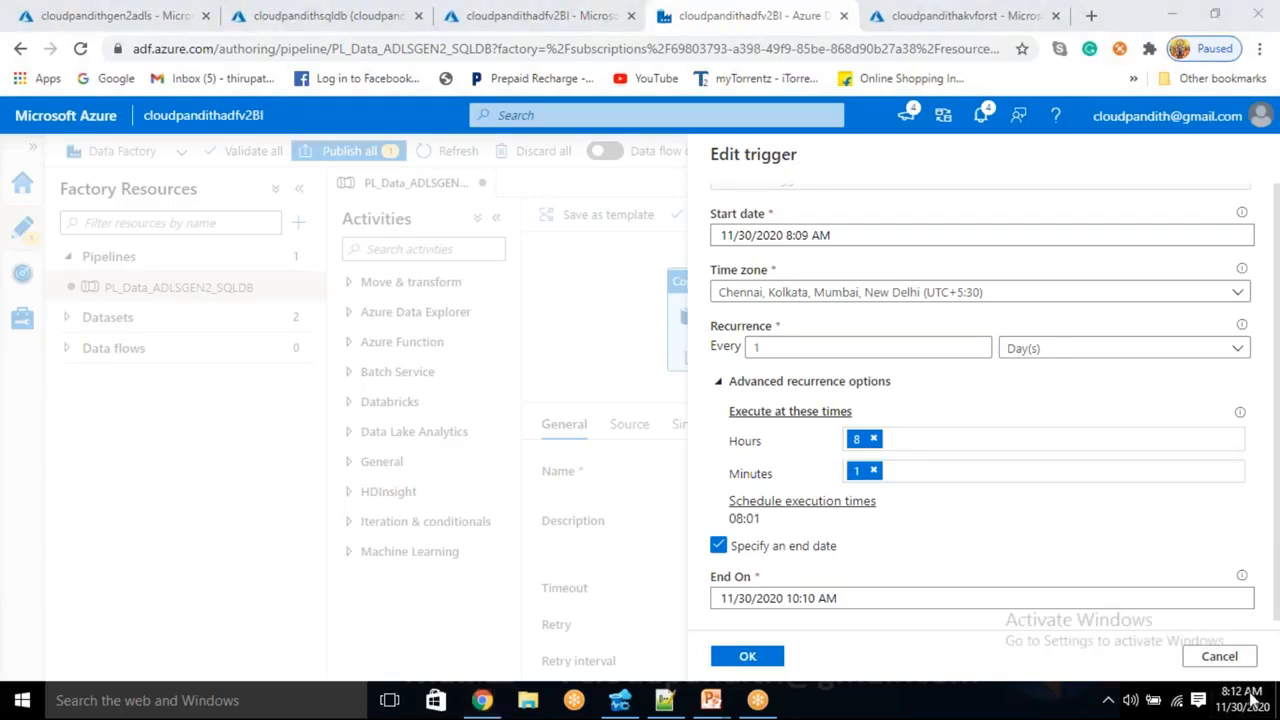
{"action": "left_click", "coordinate": [874, 470]}
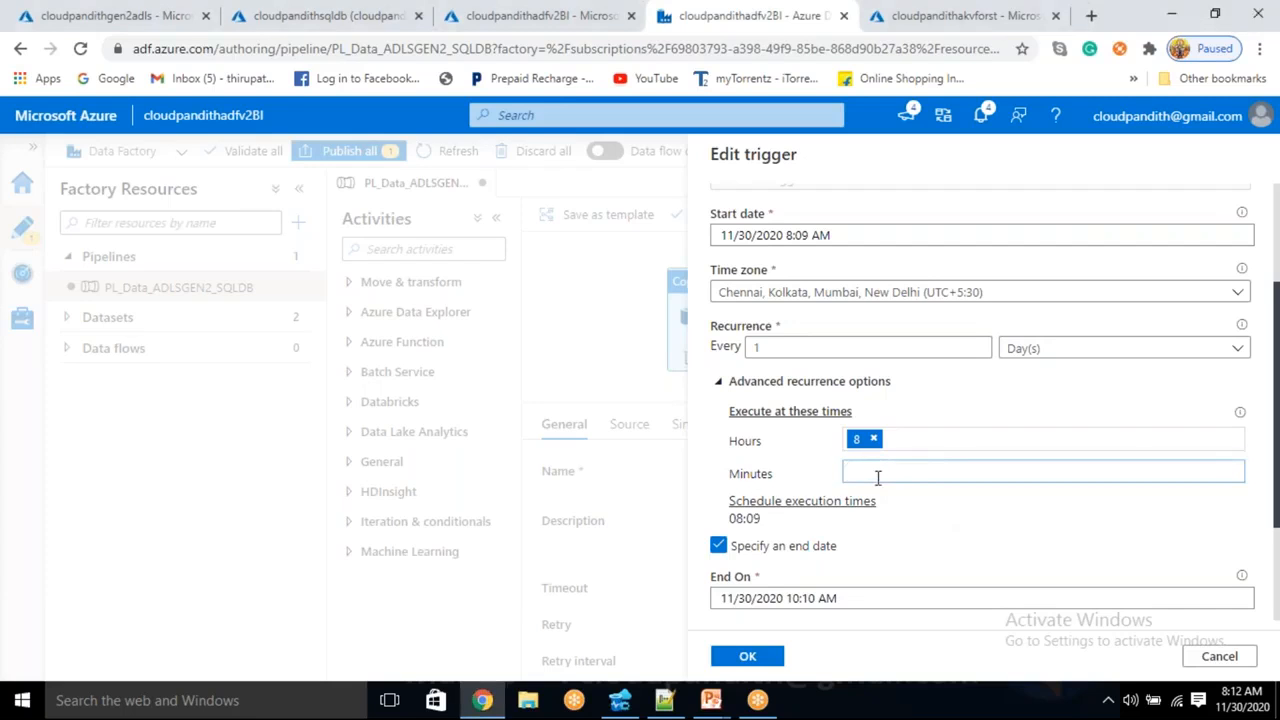
{"action": "type", "text": "14"}
{"action": "key", "text": "Return"}
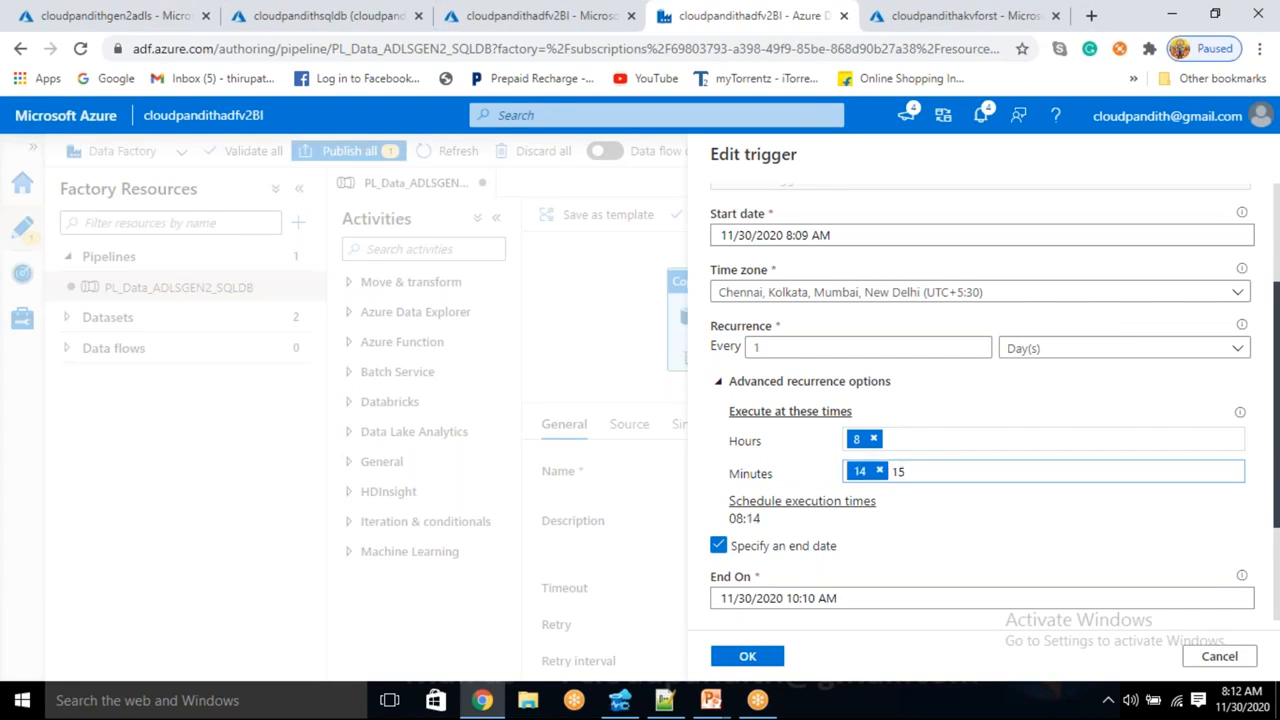
{"action": "key", "text": "Return"}
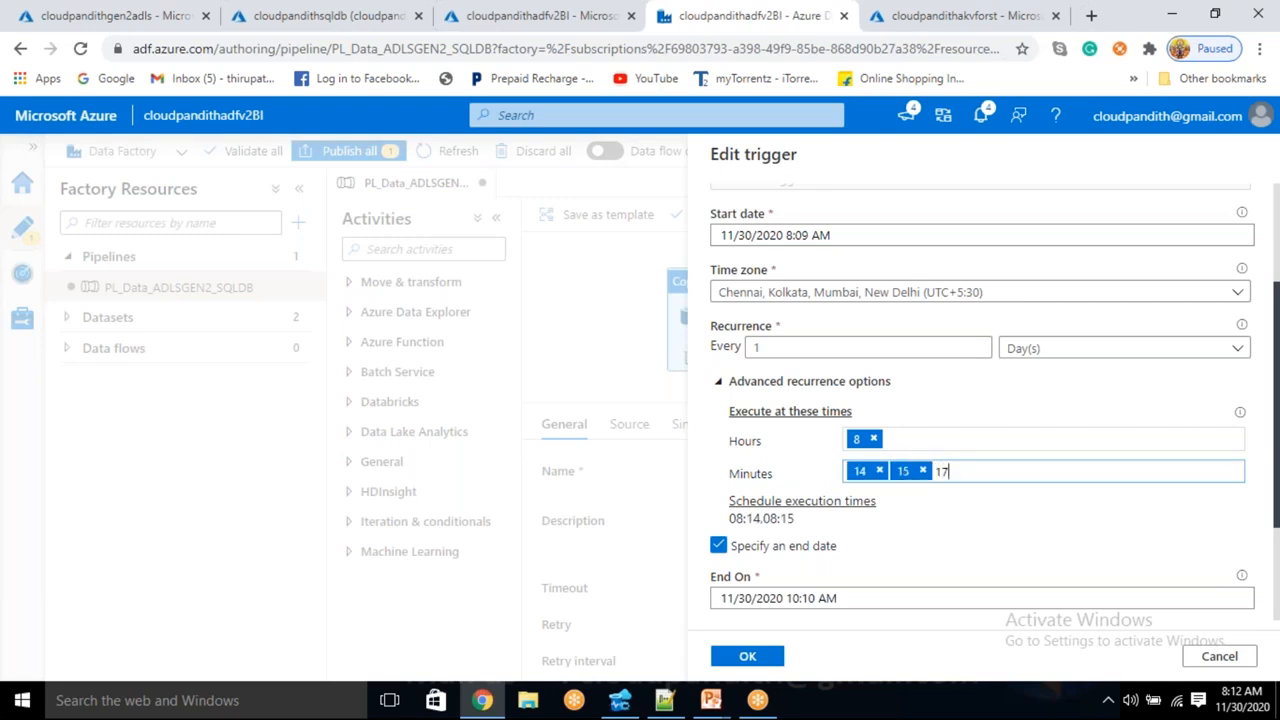
{"action": "left_click", "coordinate": [984, 530]}
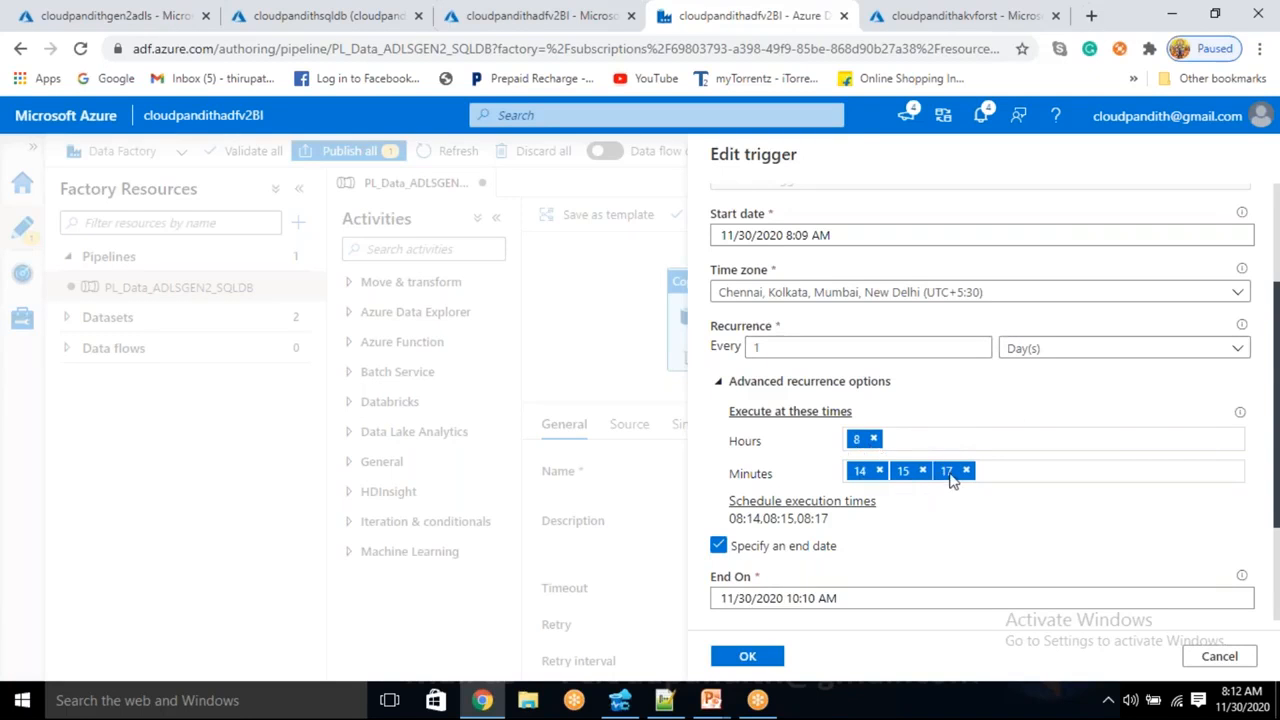
- Review the 08:14, 08:15 and 08:17 execution times and save the trigger
{"action": "left_click_drag", "start_coordinate": [738, 518], "coordinate": [856, 524]}
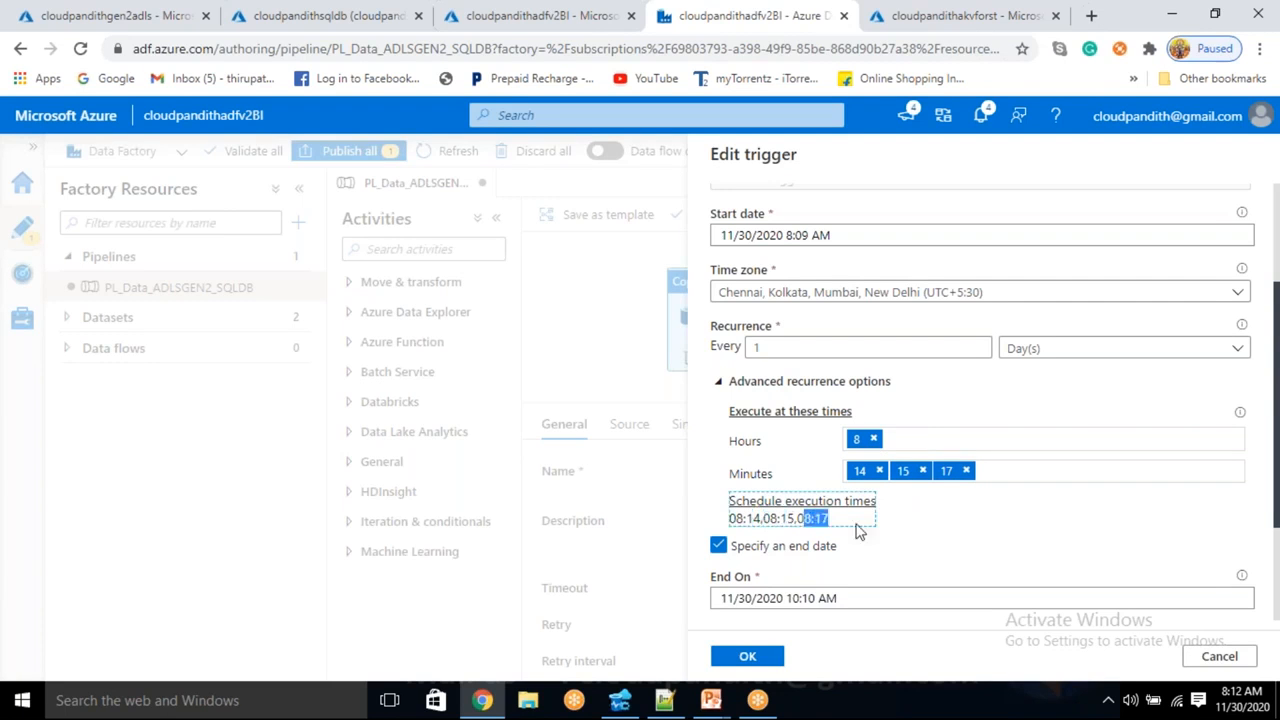
{"action": "left_click", "coordinate": [953, 512]}
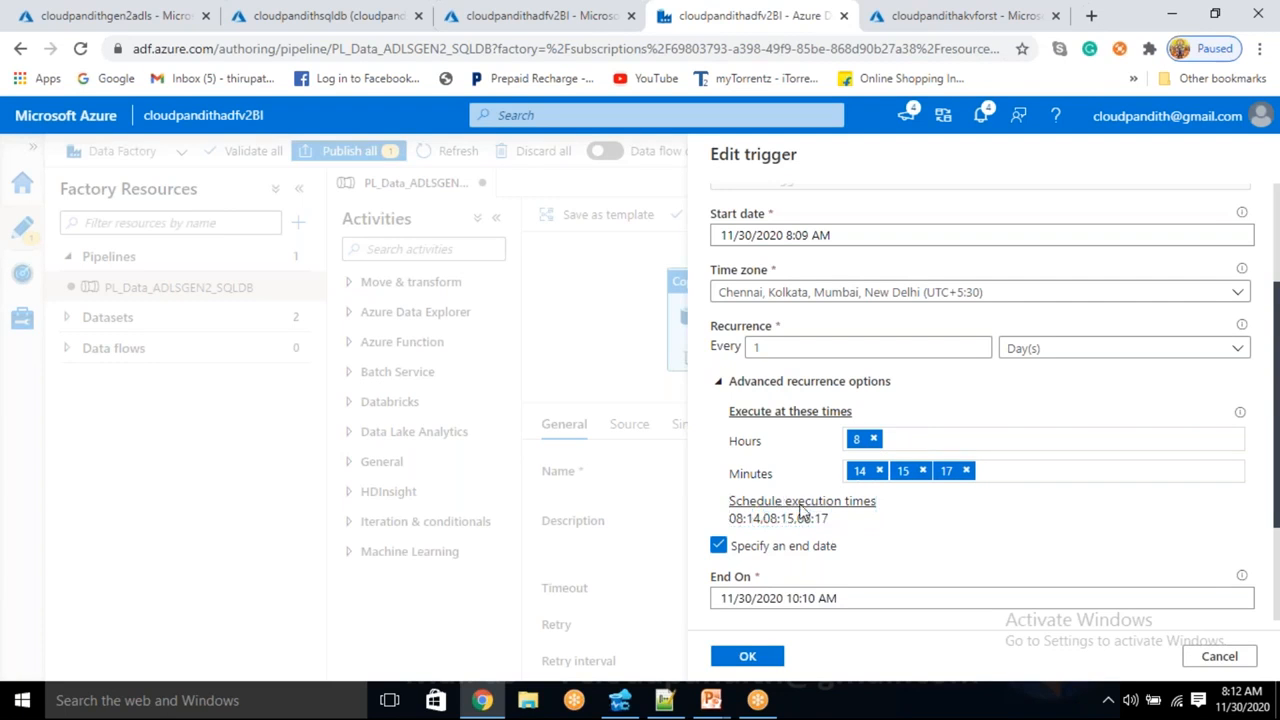
{"action": "scroll", "coordinate": [812, 503], "scroll_direction": "down", "scroll_amount": 1}
{"action": "scroll", "coordinate": [790, 380], "scroll_direction": "up", "scroll_amount": 2}
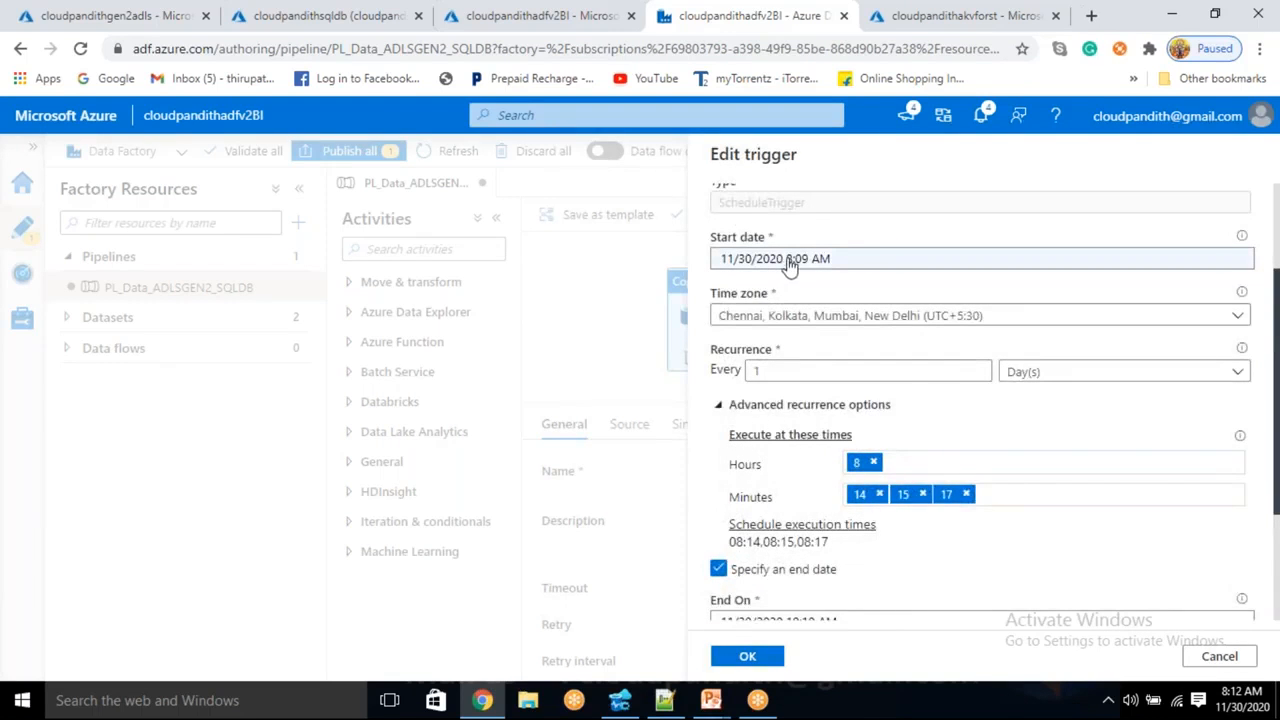
{"action": "scroll", "coordinate": [752, 263], "scroll_direction": "down", "scroll_amount": 1}
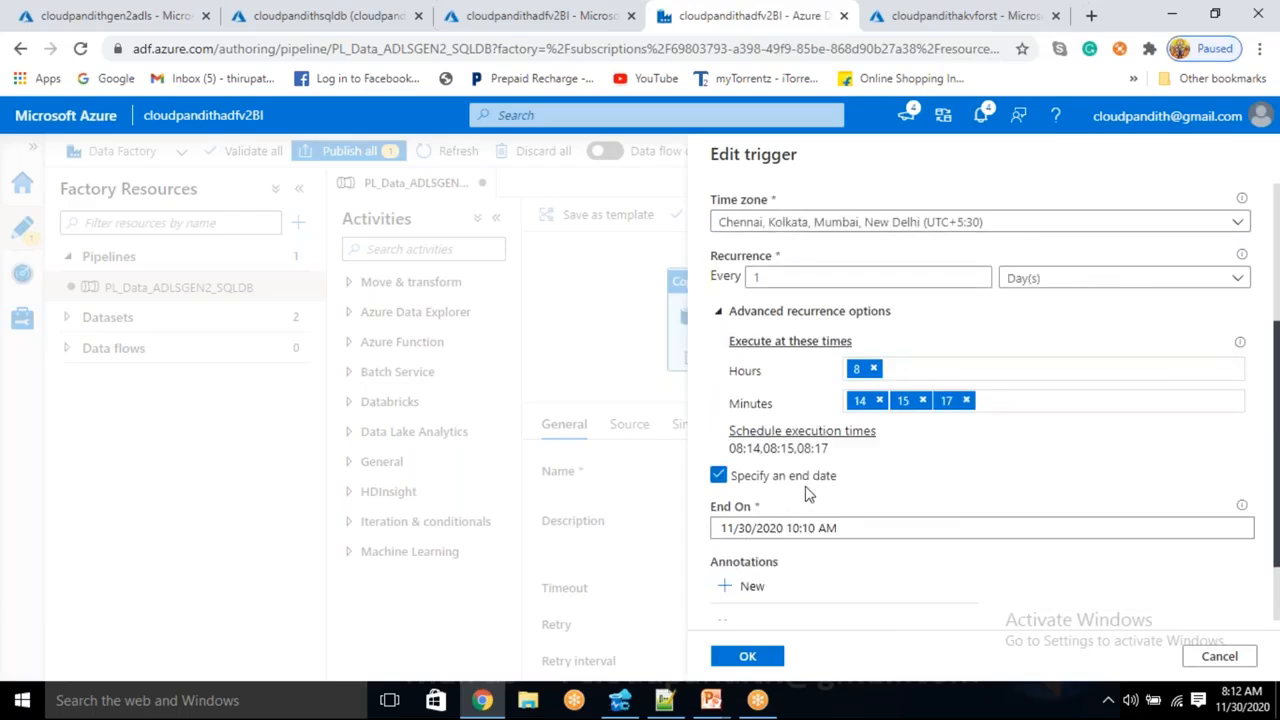
{"action": "left_click_drag", "start_coordinate": [728, 448], "coordinate": [850, 456]}
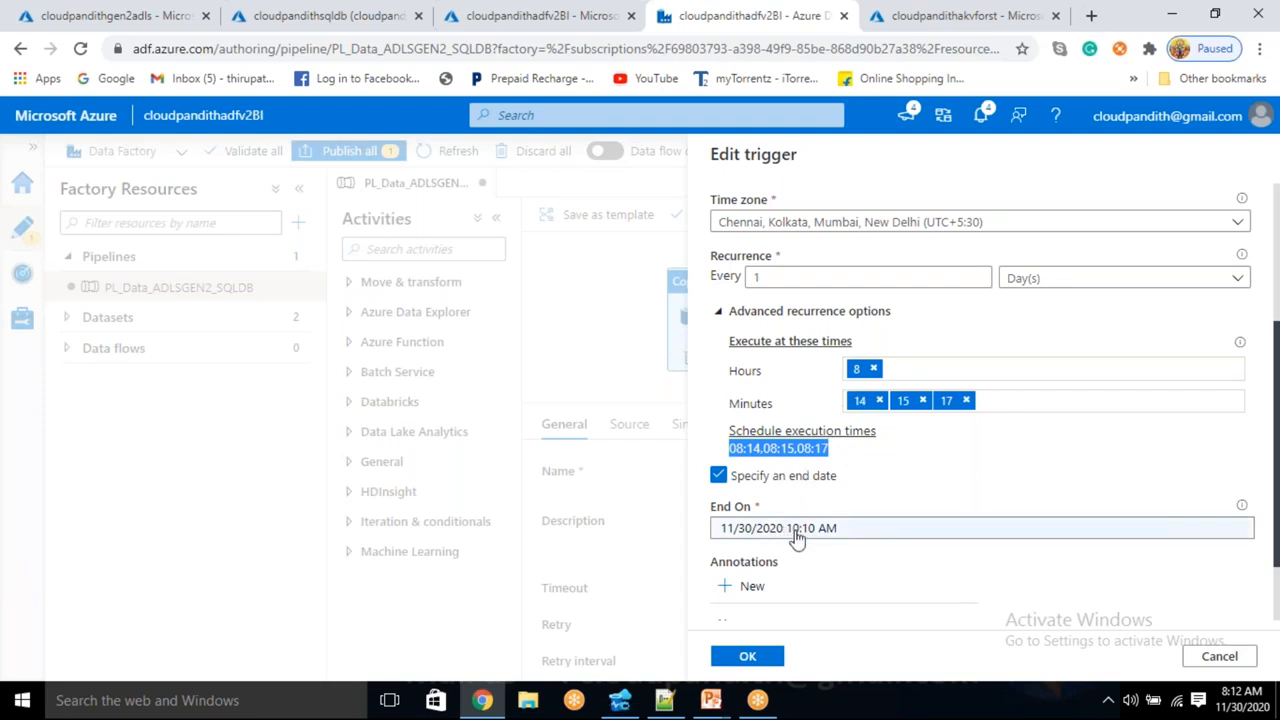
{"action": "scroll", "coordinate": [800, 543], "scroll_direction": "down", "scroll_amount": 2}
{"action": "scroll", "coordinate": [800, 543], "scroll_direction": "up", "scroll_amount": 4}
{"action": "scroll", "coordinate": [795, 290], "scroll_direction": "down", "scroll_amount": 1}
{"action": "scroll", "coordinate": [829, 531], "scroll_direction": "up", "scroll_amount": 2}
{"action": "scroll", "coordinate": [803, 526], "scroll_direction": "down", "scroll_amount": 1}
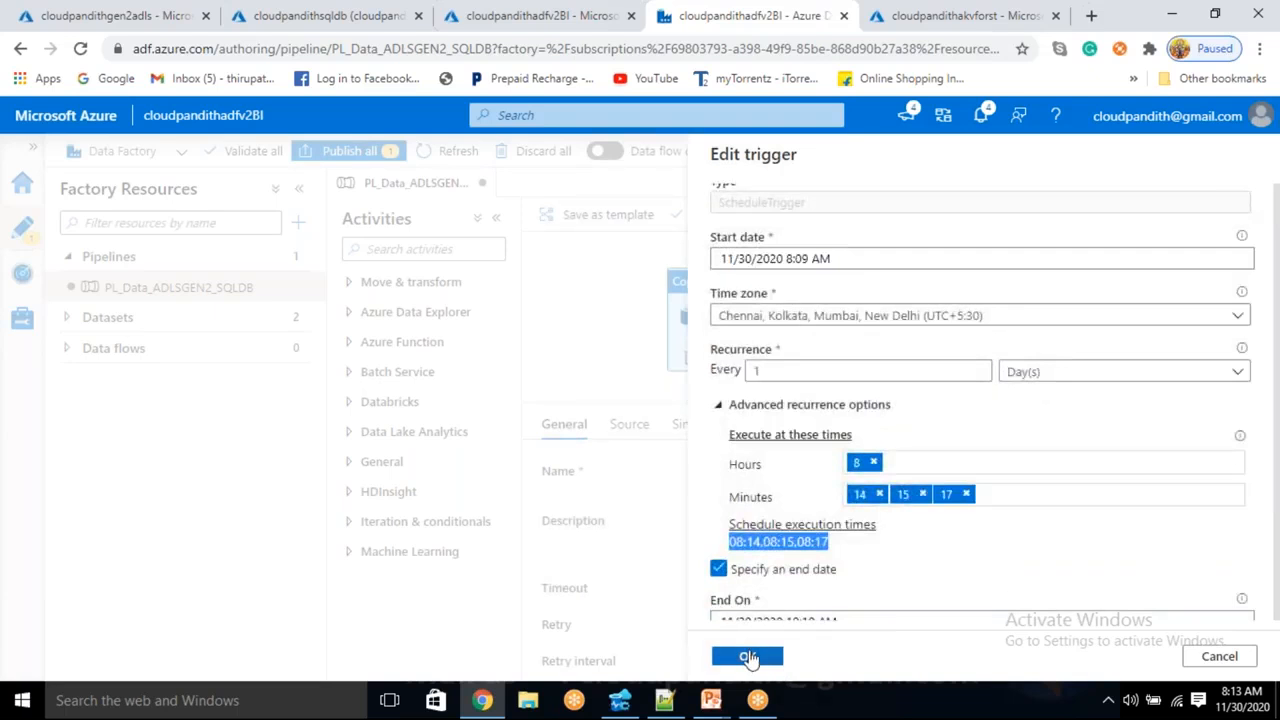
{"action": "left_click", "coordinate": [748, 657]}
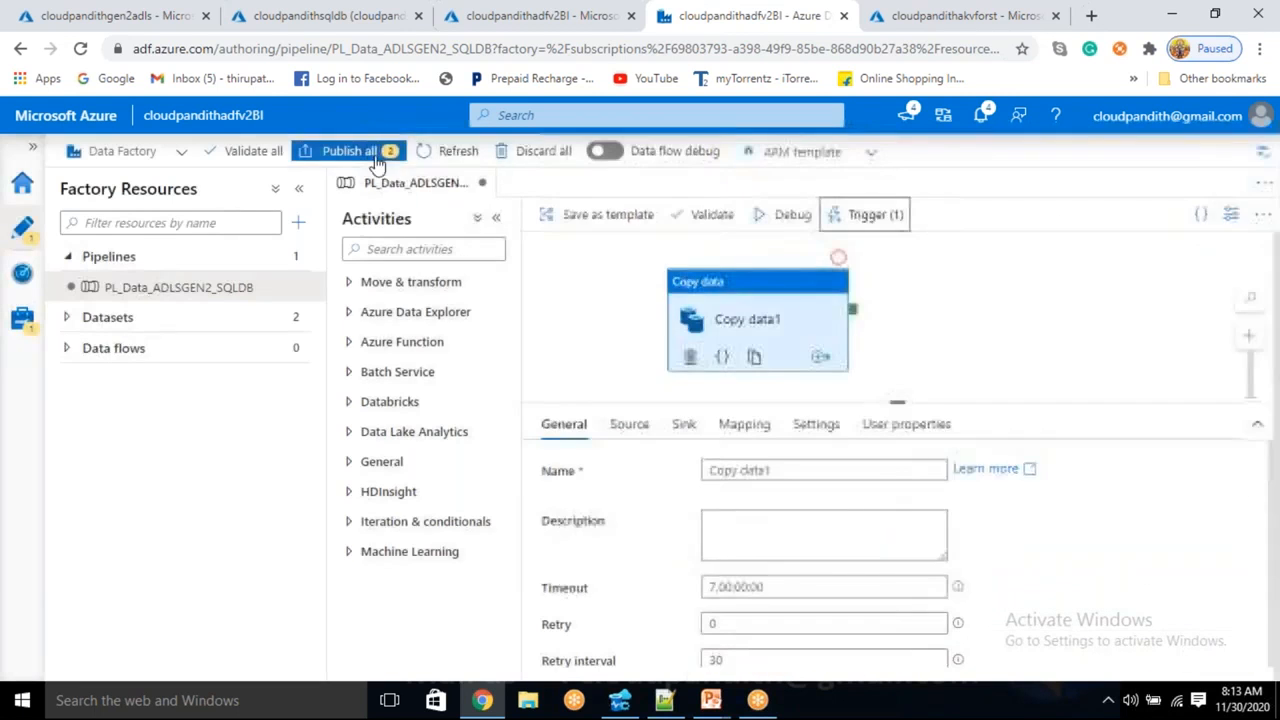
{"action": "left_click", "coordinate": [349, 150]}
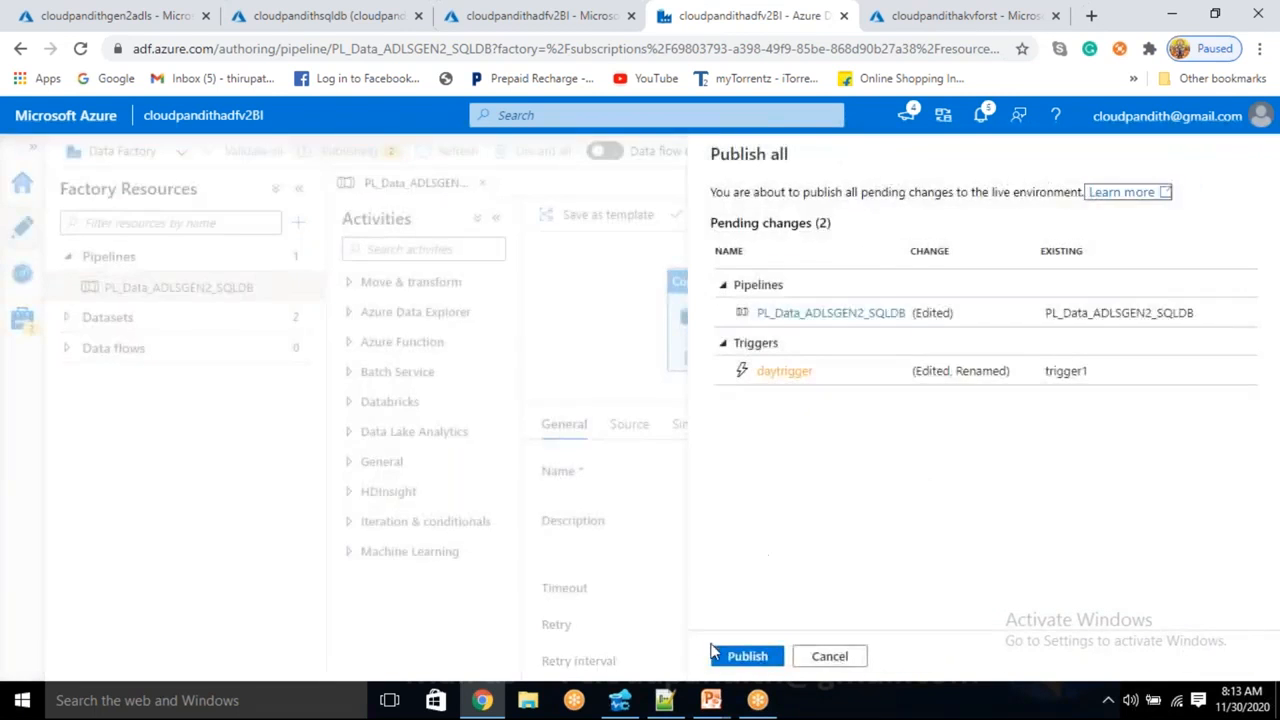
- Publish the two pending changes: the pipeline without Wait1 and daytrigger
{"action": "left_click", "coordinate": [740, 656]}
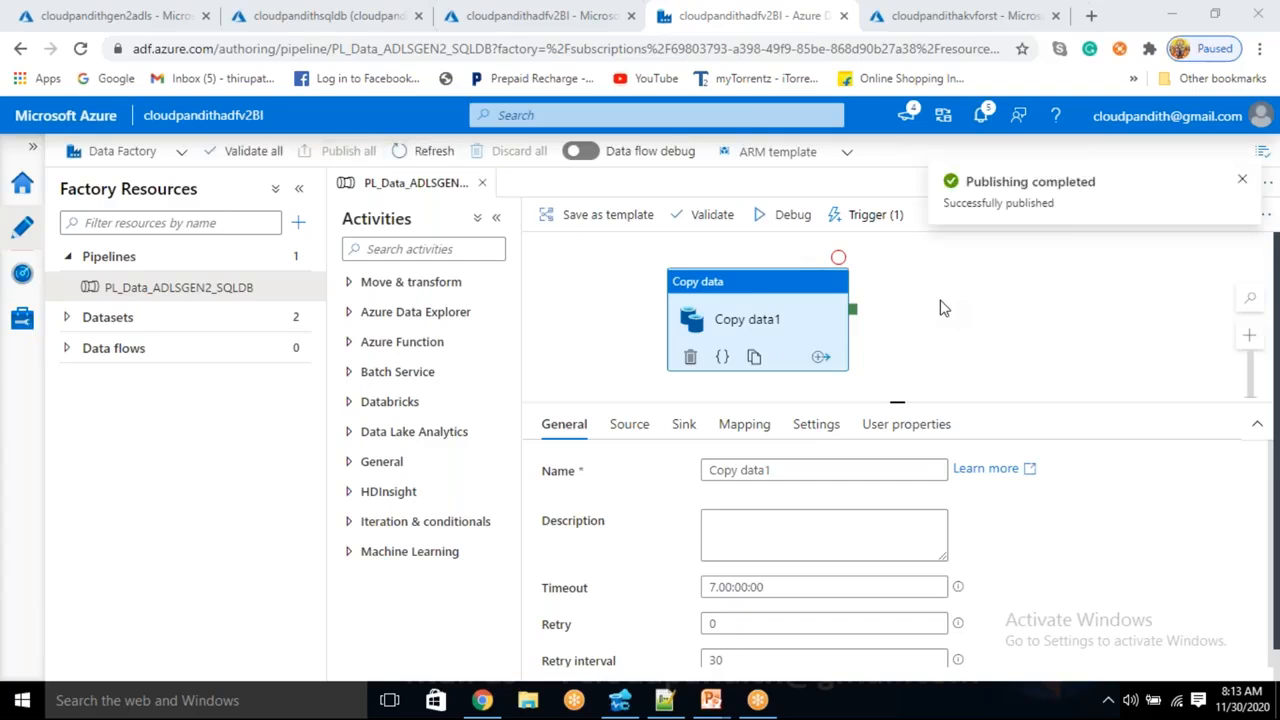
- Refresh the pipeline runs list until a new daytrigger run appears
{"action": "left_click", "coordinate": [33, 284]}
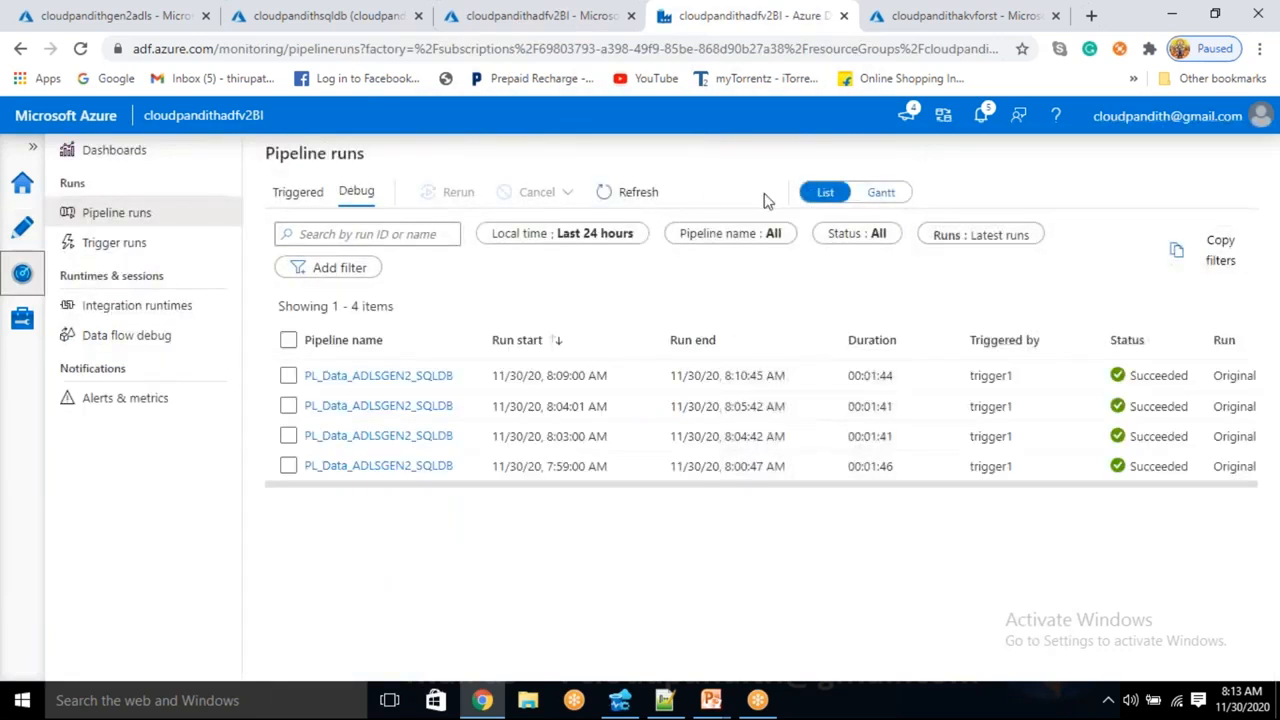
{"action": "left_click", "coordinate": [615, 196]}
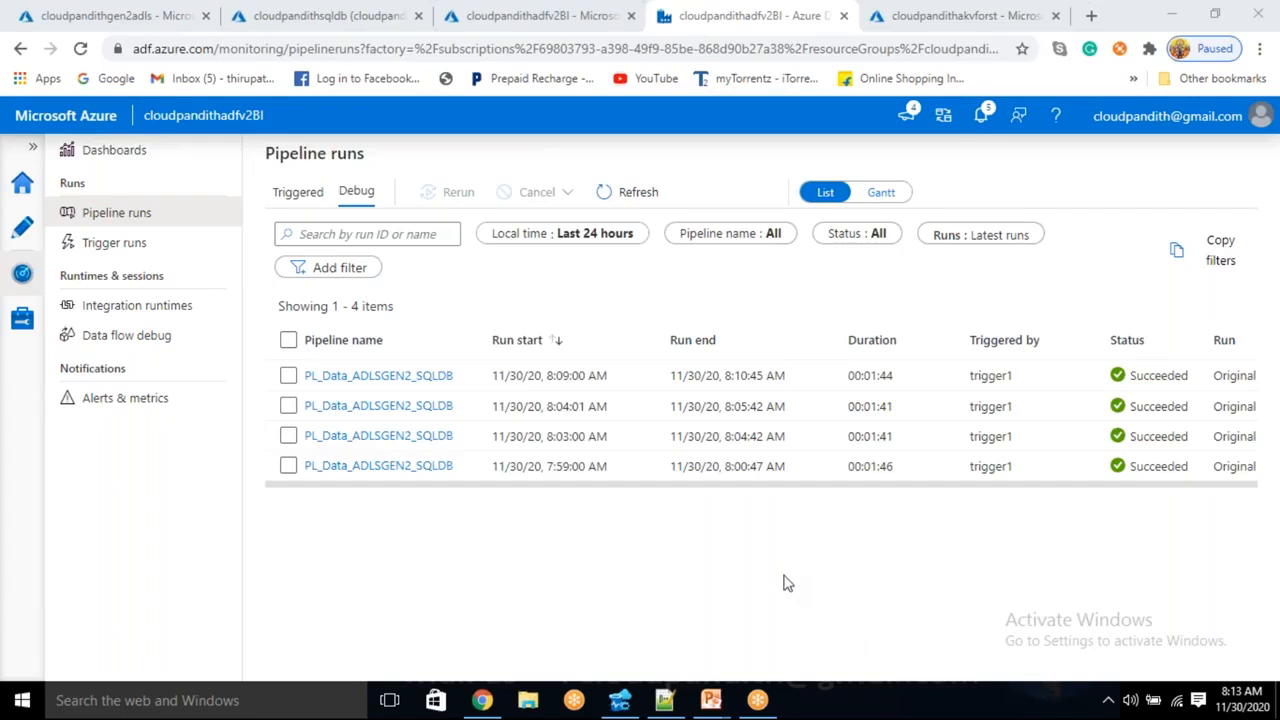
{"action": "left_click", "coordinate": [622, 191]}
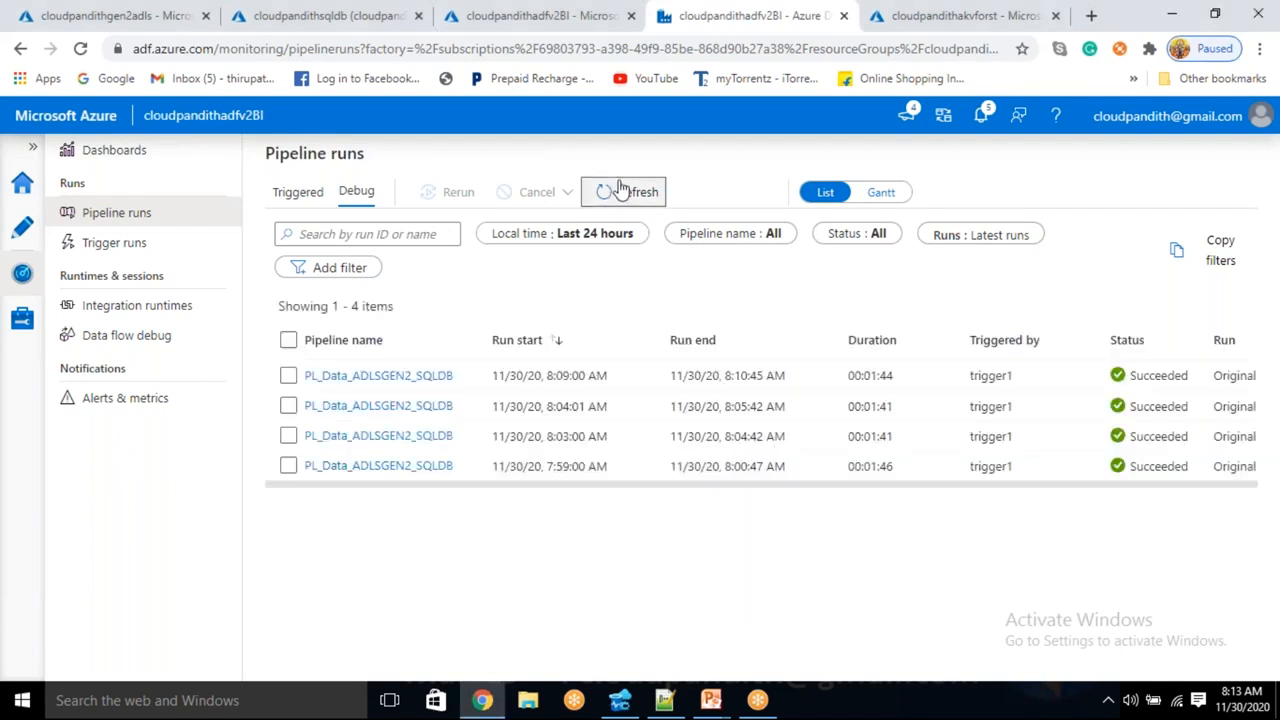
{"action": "left_click", "coordinate": [622, 191]}
{"action": "left_click", "coordinate": [621, 190]}
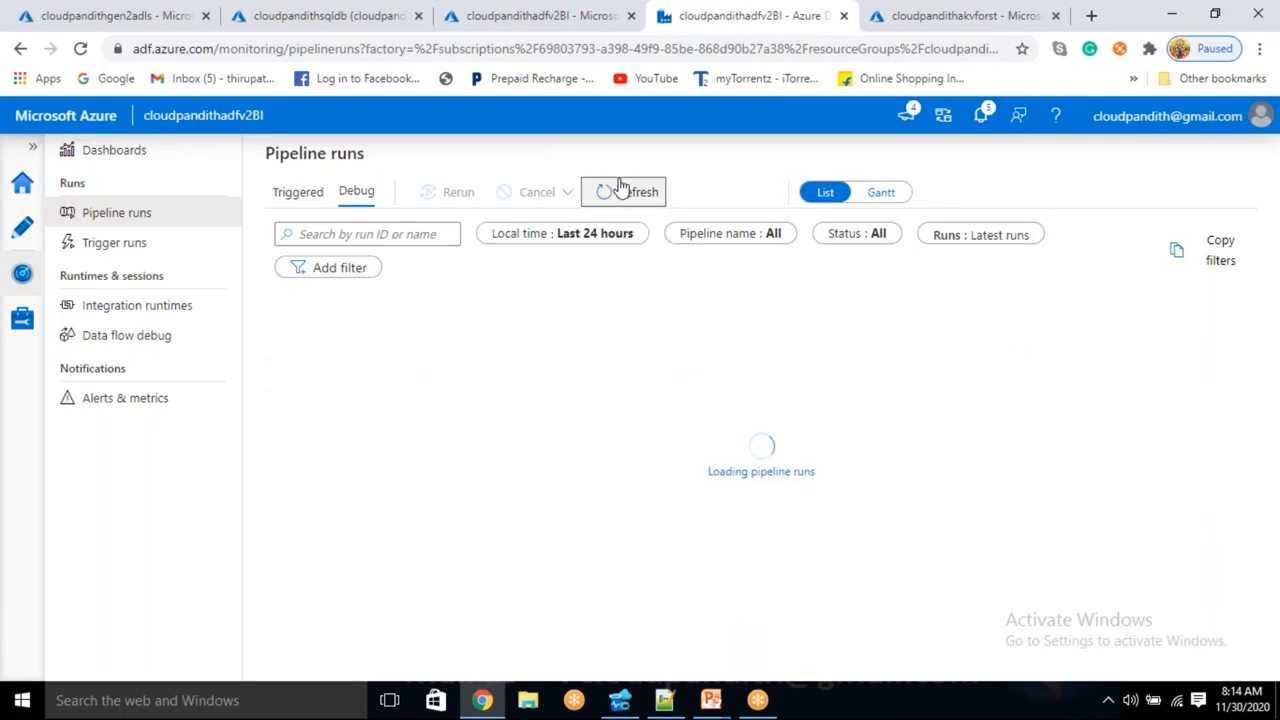
{"action": "left_click", "coordinate": [621, 190]}
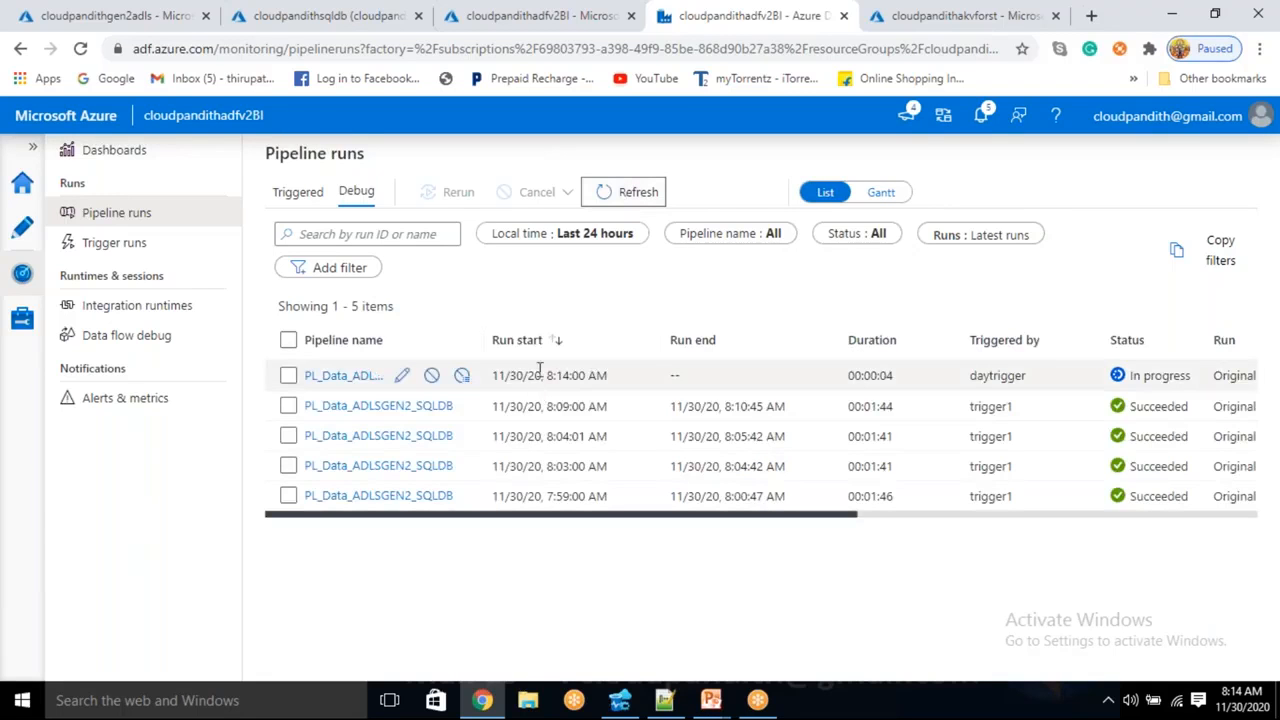
- Confirm the 8:14:00 AM daytrigger run succeeded in 13 seconds
{"action": "left_click_drag", "start_coordinate": [543, 374], "coordinate": [603, 372]}
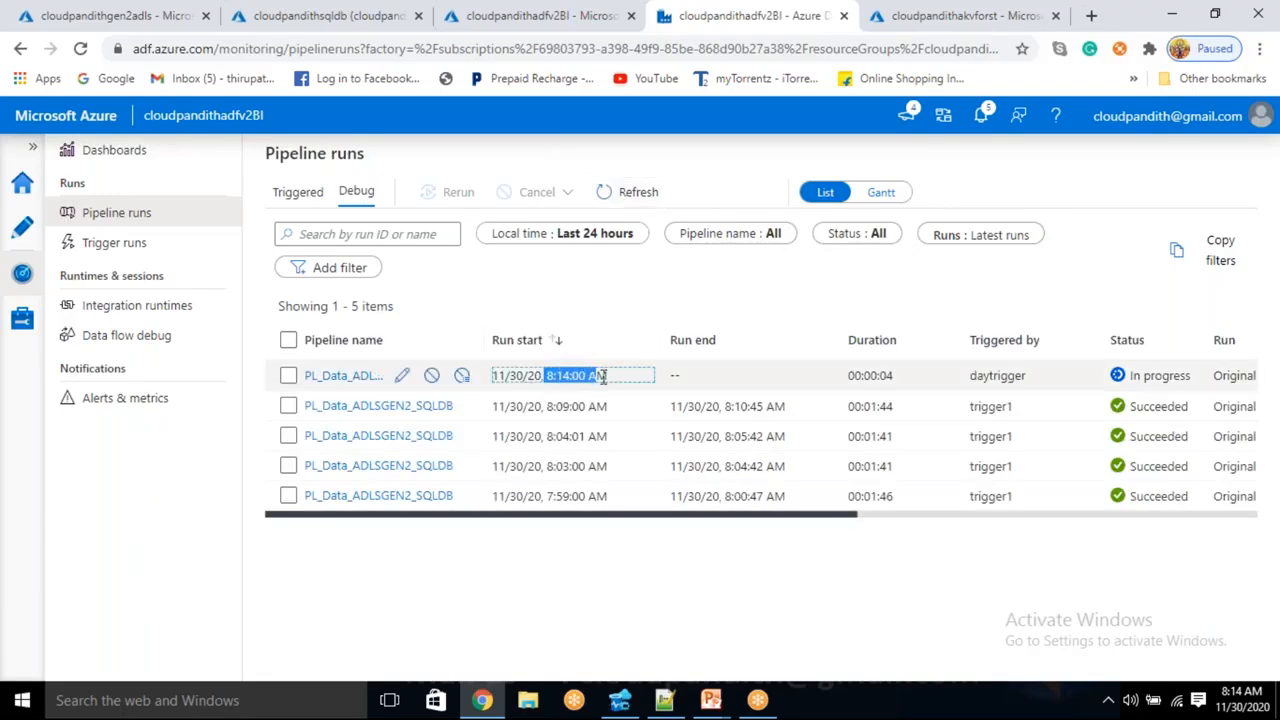
{"action": "double_click", "coordinate": [976, 376]}
{"action": "left_click", "coordinate": [640, 197]}
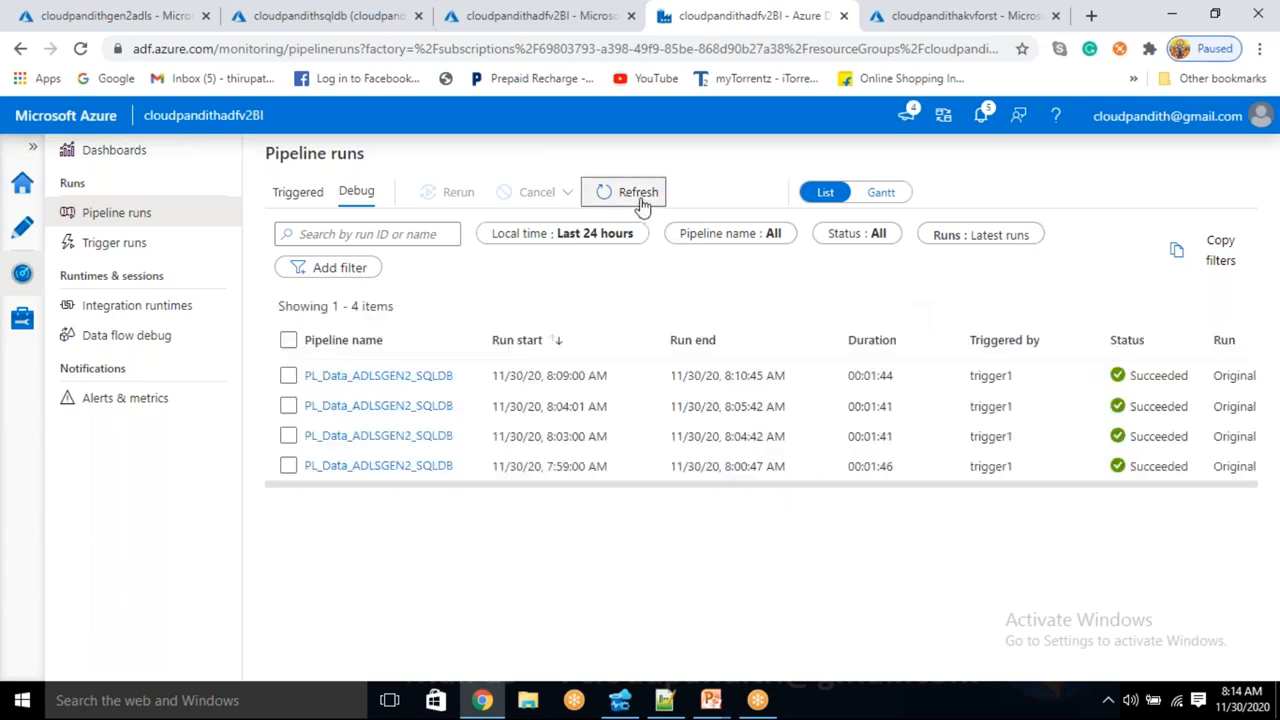
{"action": "left_click", "coordinate": [640, 197]}
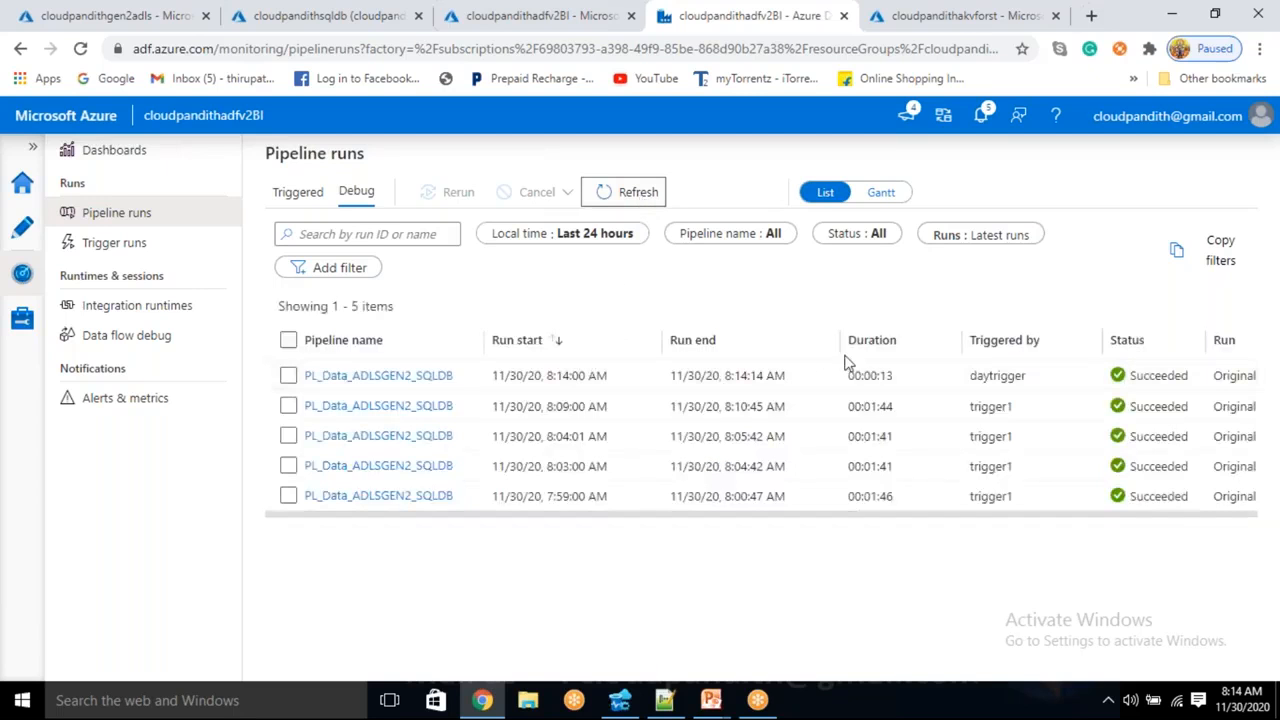
{"action": "left_click_drag", "start_coordinate": [877, 376], "coordinate": [888, 372]}
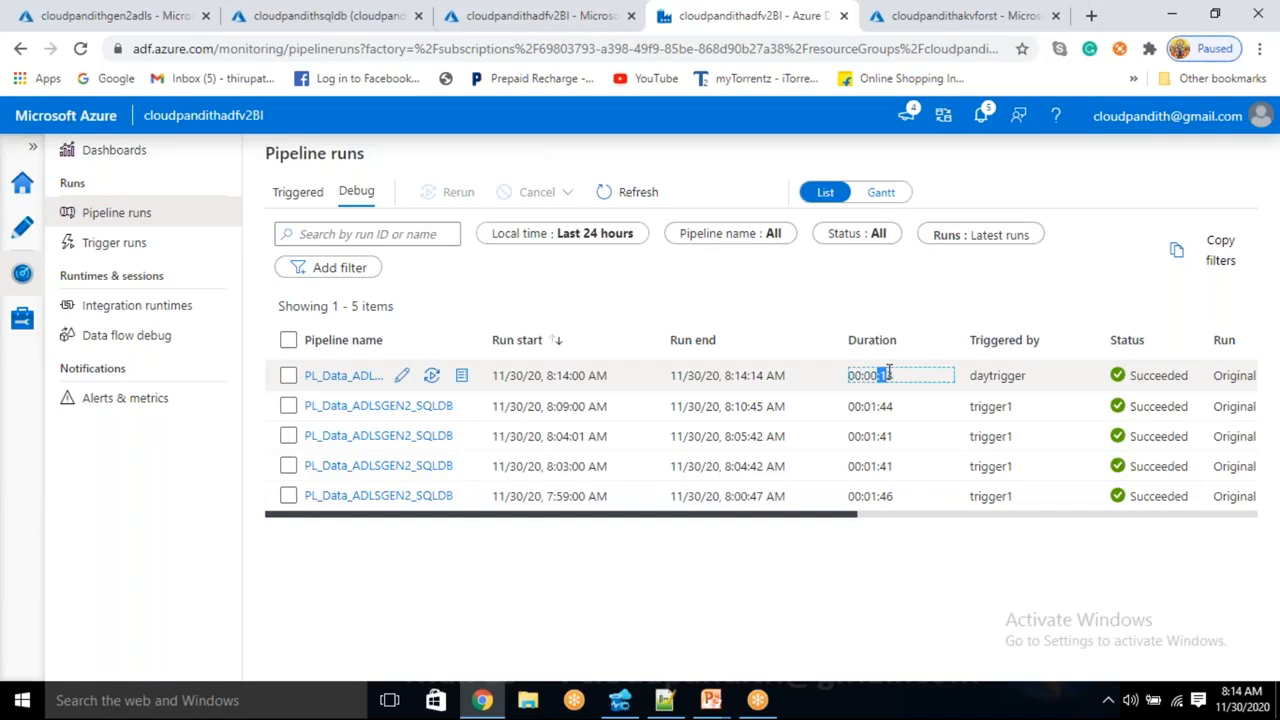
{"action": "left_click", "coordinate": [630, 703]}
- Query cust and check the five new rows have Load_date 08:14:02
{"action": "left_click", "coordinate": [406, 76]}
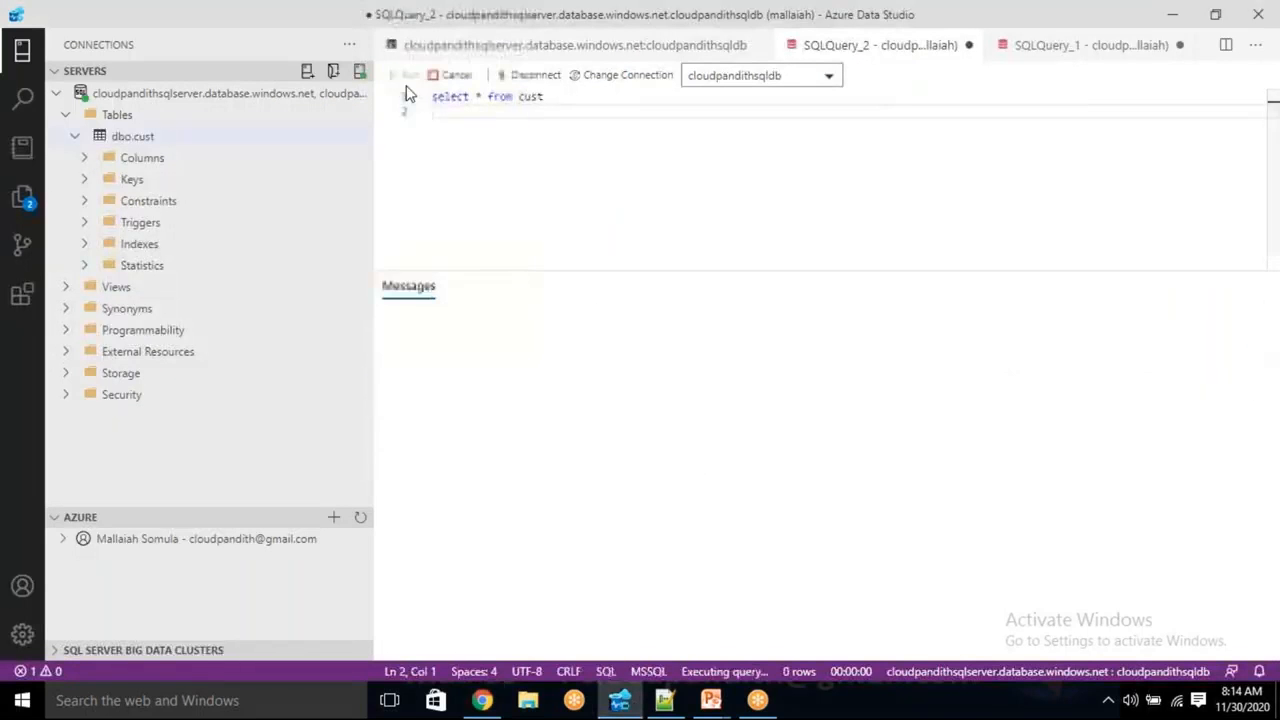
{"action": "left_click", "coordinate": [758, 459]}
{"action": "left_click", "coordinate": [757, 481]}
{"action": "left_click", "coordinate": [756, 503]}
{"action": "left_click", "coordinate": [755, 524]}
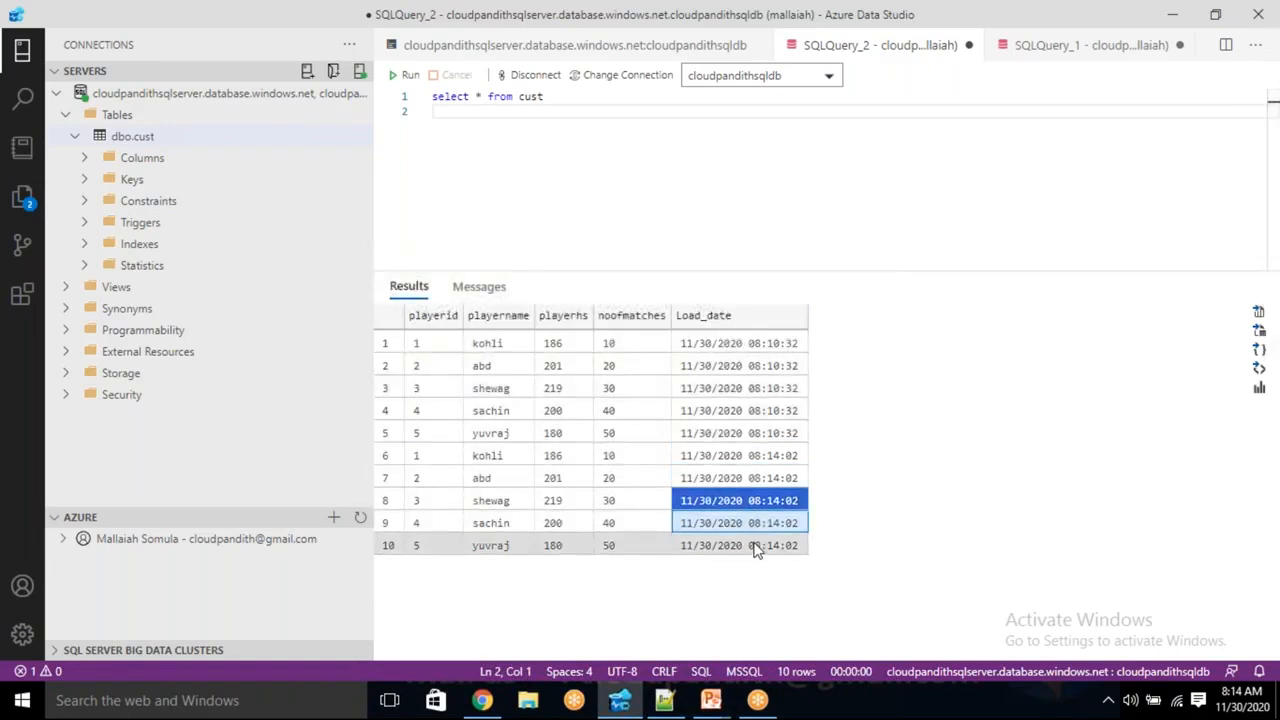
{"action": "left_click", "coordinate": [755, 546]}
{"action": "left_click", "coordinate": [1240, 702]}
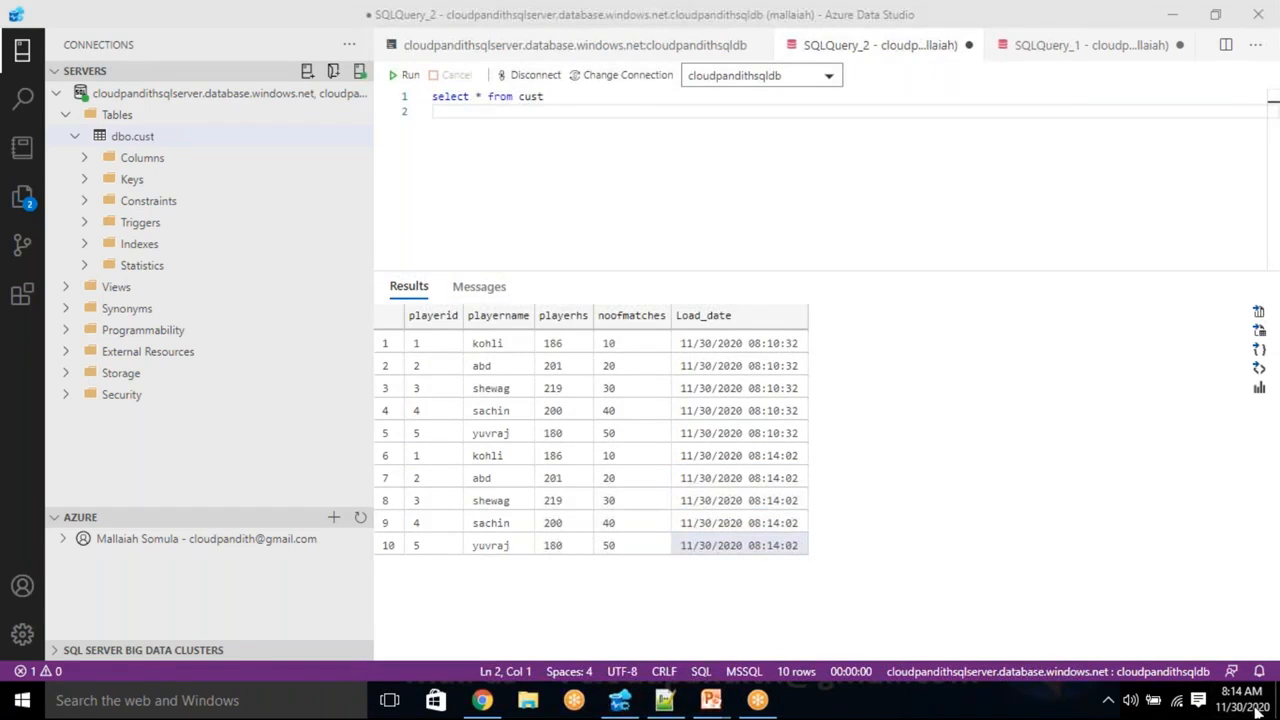
{"action": "left_click", "coordinate": [786, 459]}
{"action": "left_click", "coordinate": [776, 501]}
{"action": "left_click", "coordinate": [774, 523]}
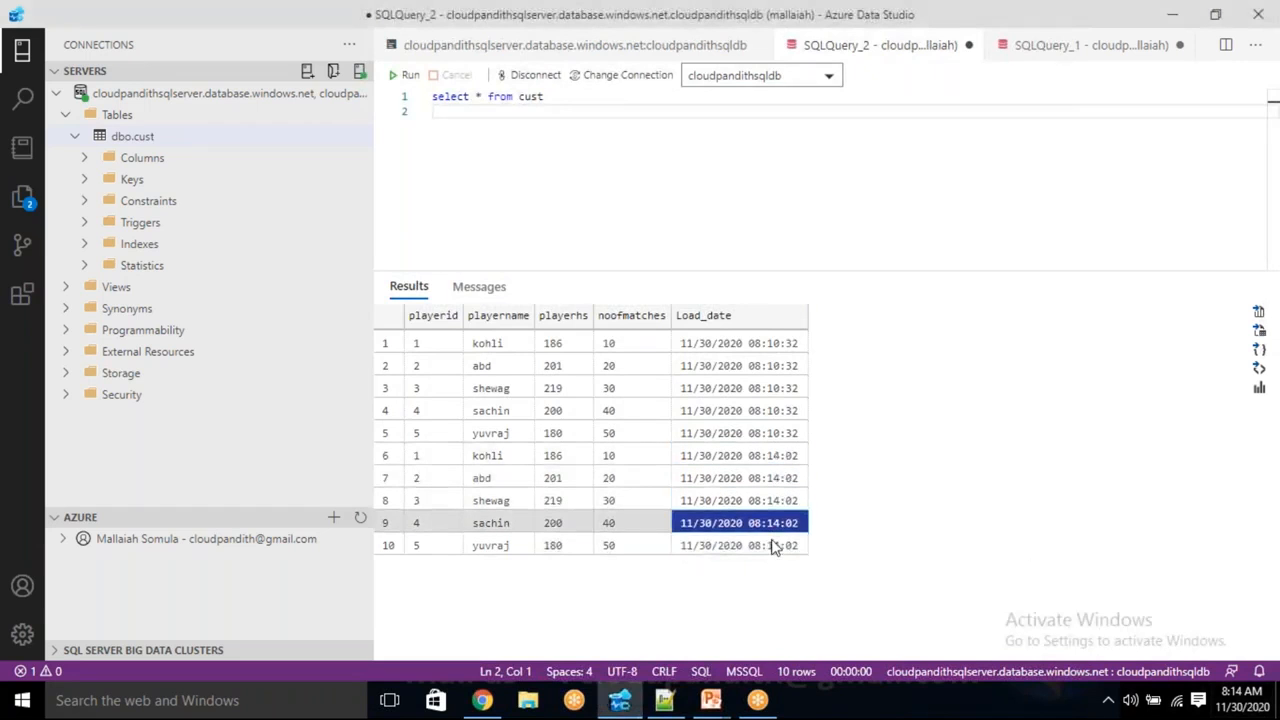
{"action": "left_click", "coordinate": [774, 546]}
- Run truncate table cust, rerun the select to confirm it is empty, and return to Data Factory
{"action": "left_click", "coordinate": [554, 116]}
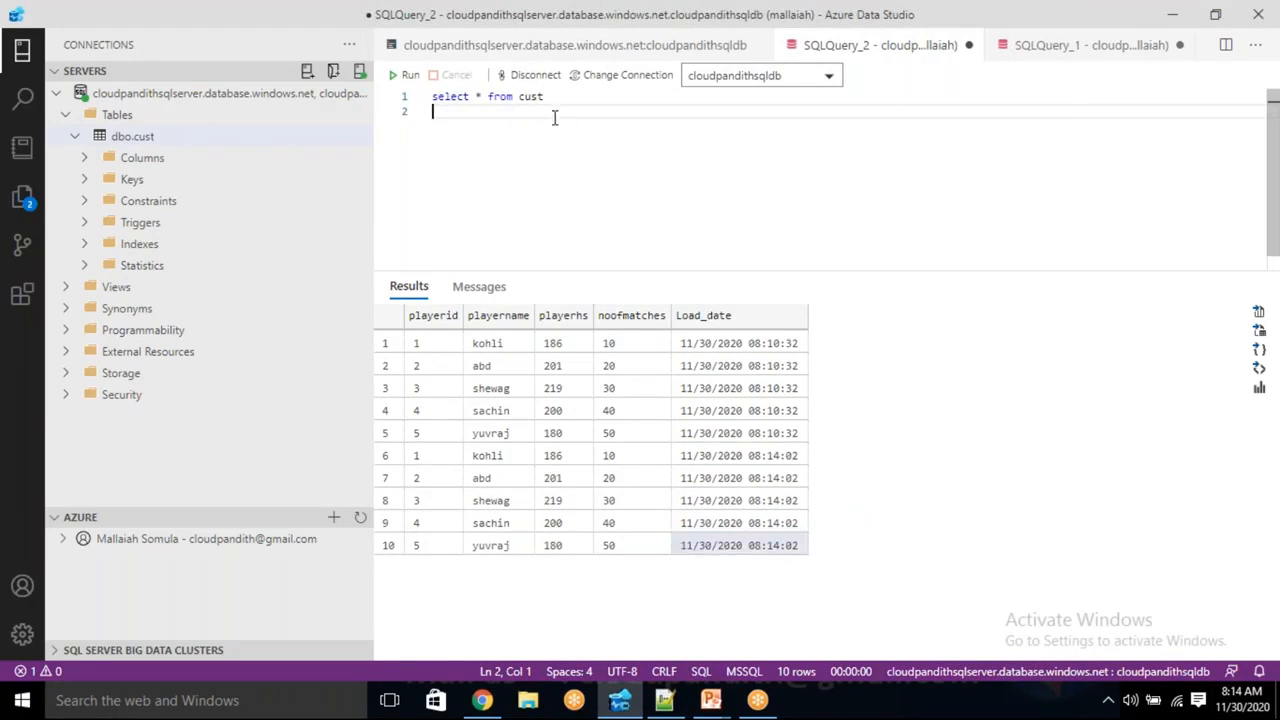
{"action": "type", "text": "truncate table cust"}
{"action": "left_click_drag", "start_coordinate": [555, 118], "coordinate": [434, 112]}
{"action": "left_click", "coordinate": [412, 78]}
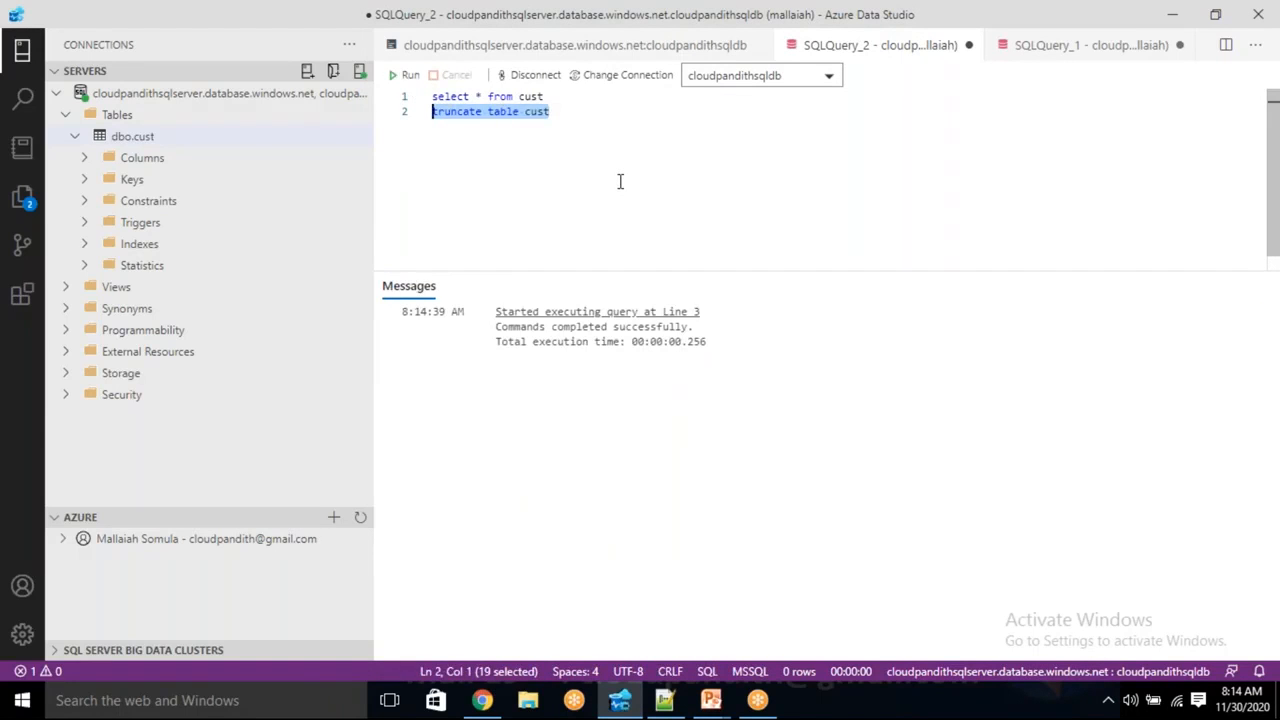
{"action": "key", "text": "Delete"}
{"action": "left_click", "coordinate": [408, 76]}
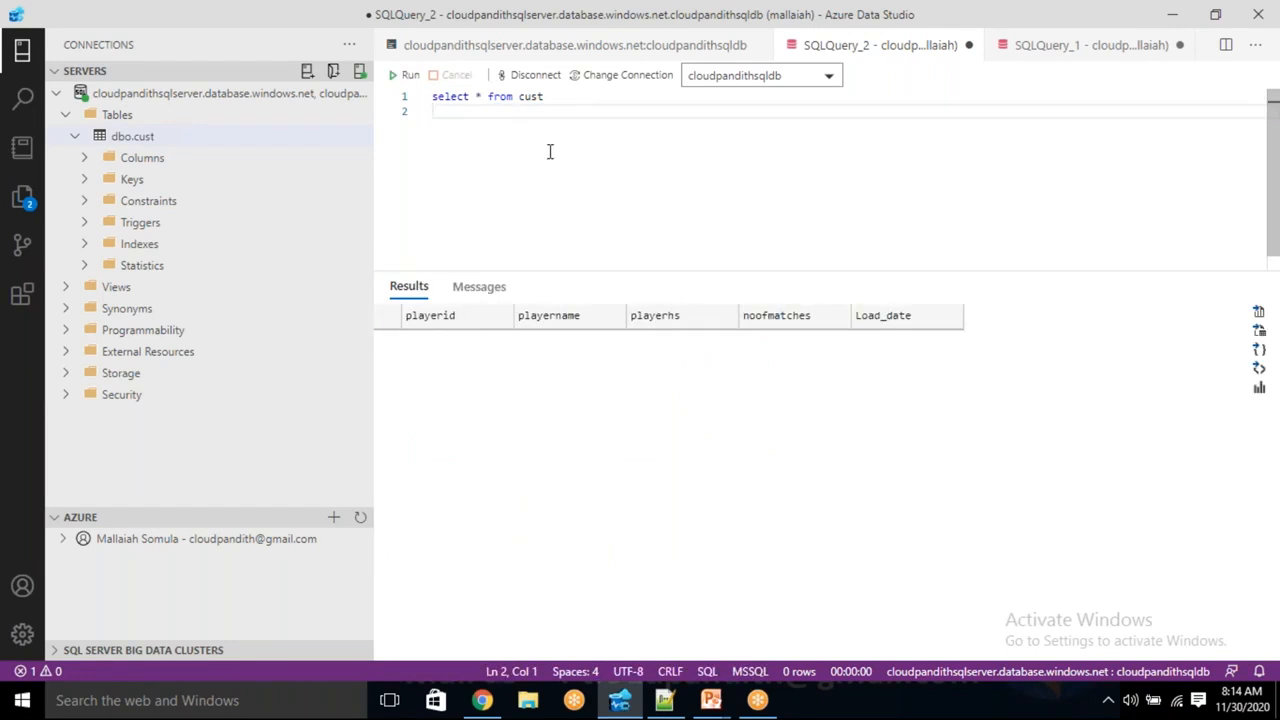
{"action": "key", "text": "alt+Tab"}
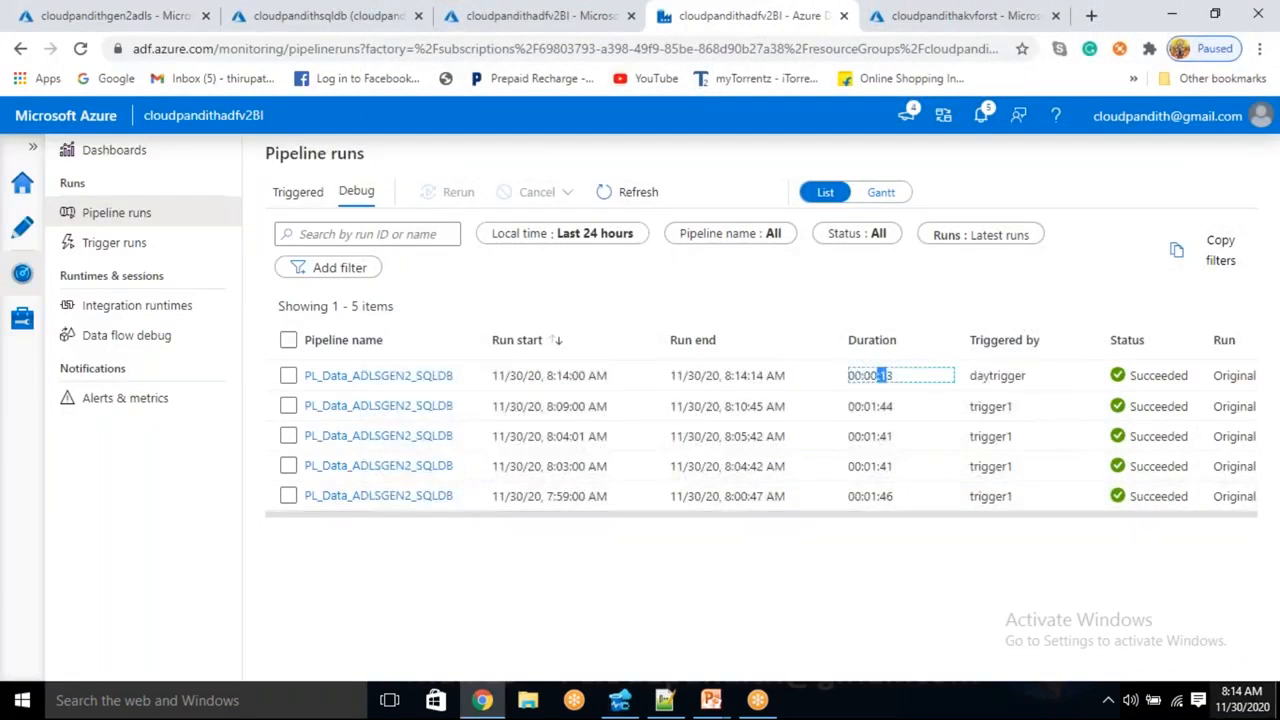
{"action": "left_click", "coordinate": [1242, 699]}
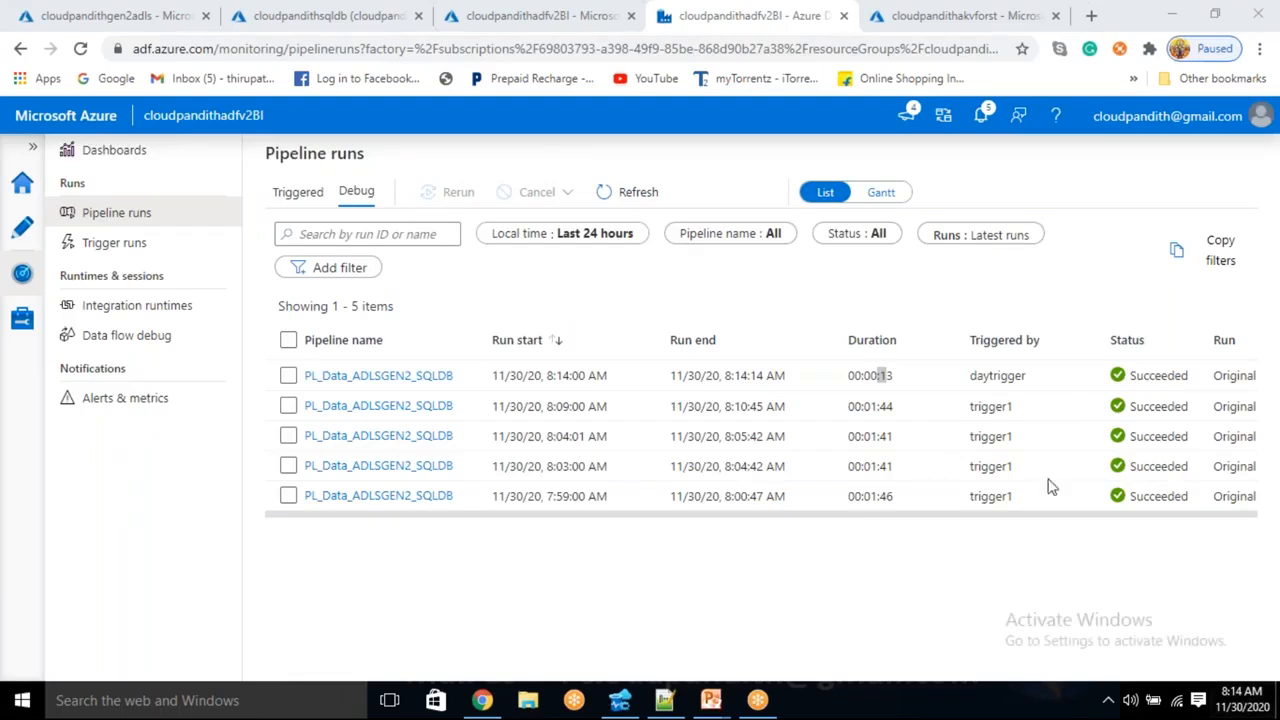
- Refresh the Pipeline runs list until the 8:15:00 AM daytrigger run shows Succeeded
{"action": "left_click", "coordinate": [633, 193]}
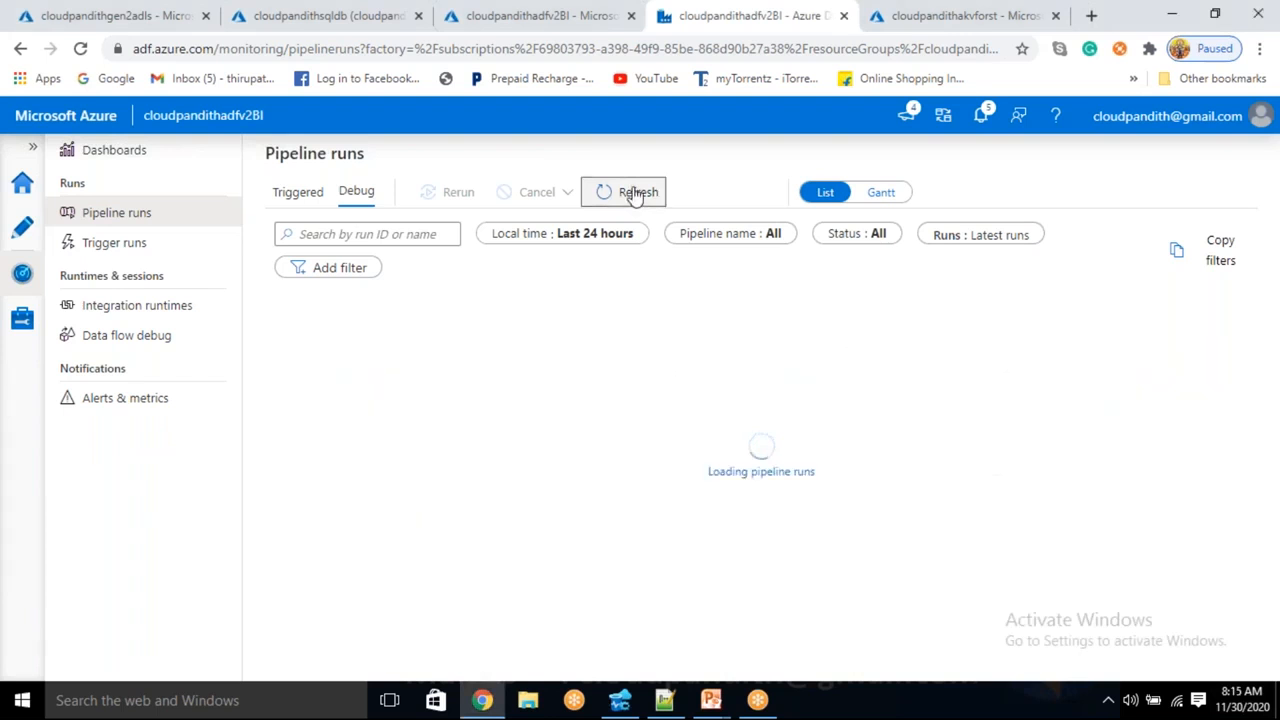
{"action": "left_click_drag", "start_coordinate": [549, 375], "coordinate": [618, 376]}
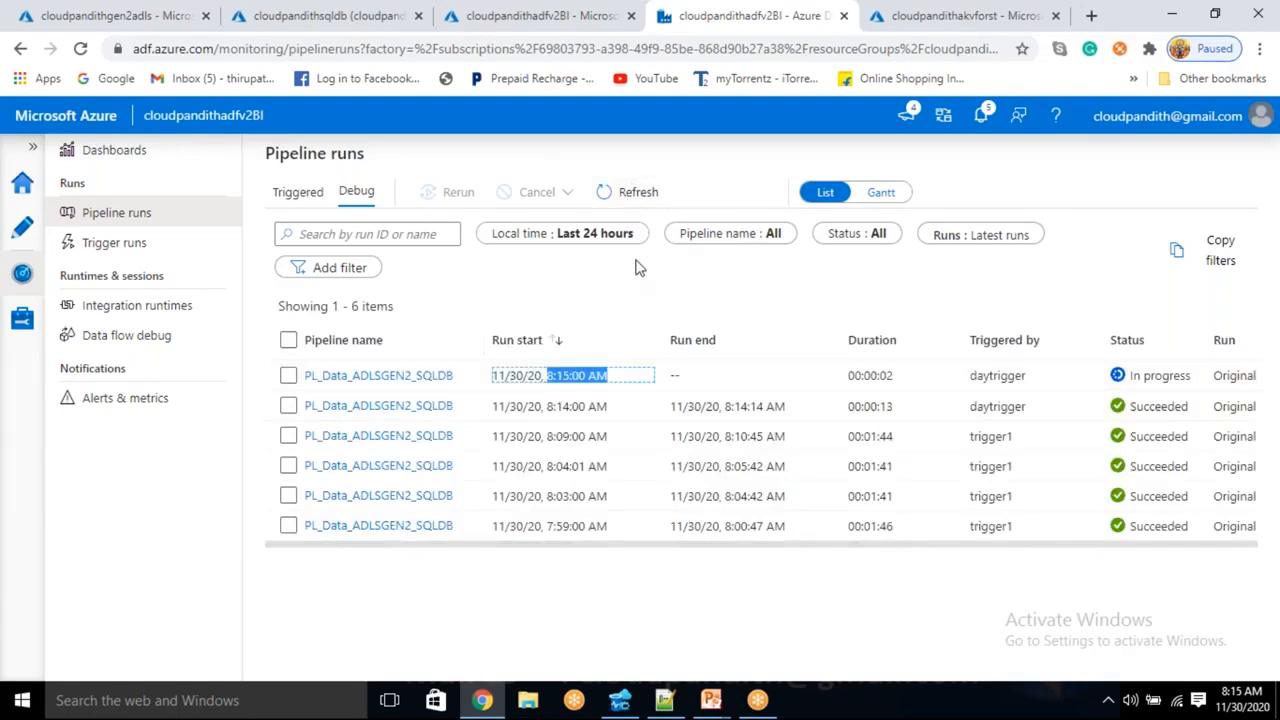
{"action": "left_click", "coordinate": [620, 292]}
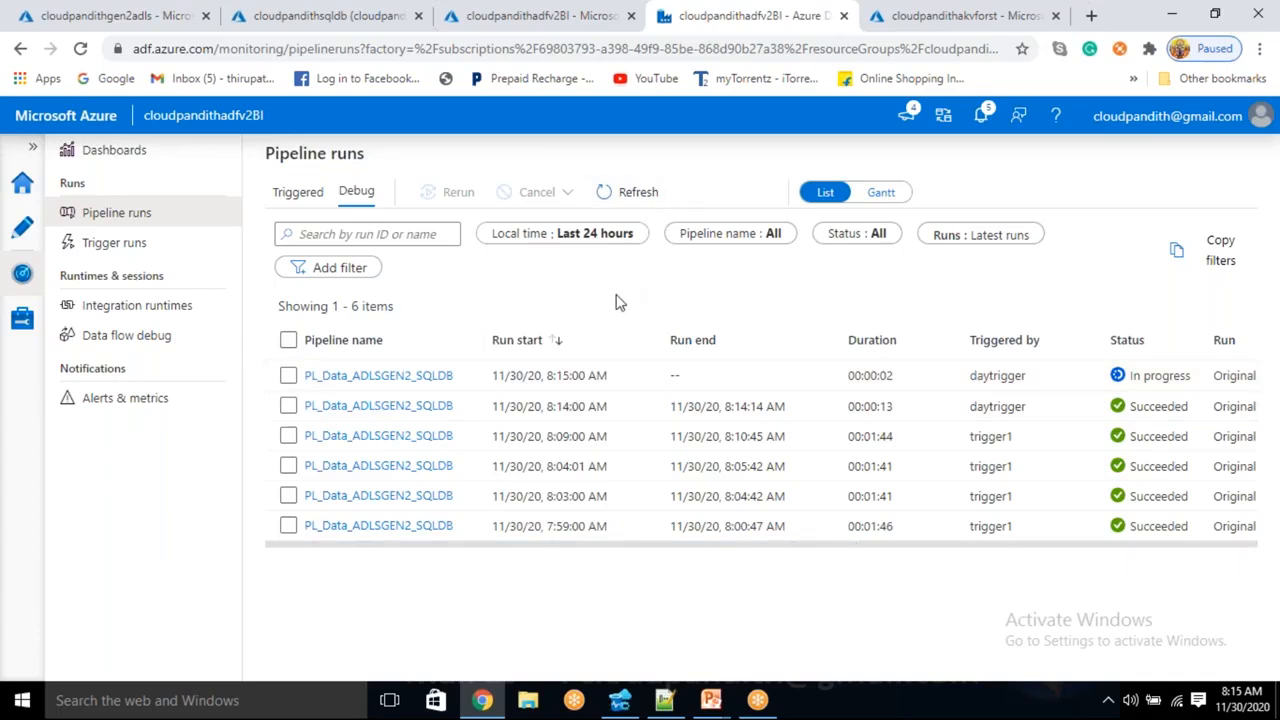
{"action": "left_click", "coordinate": [636, 204]}
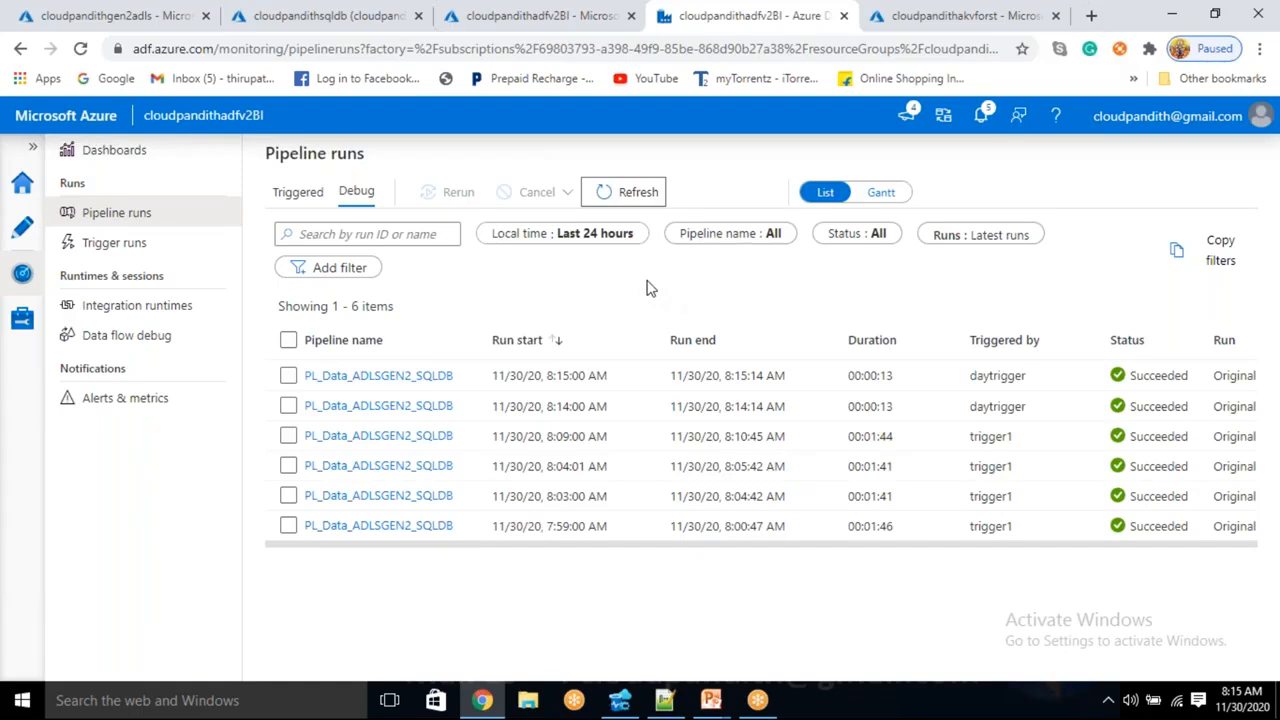
{"action": "left_click", "coordinate": [634, 196]}
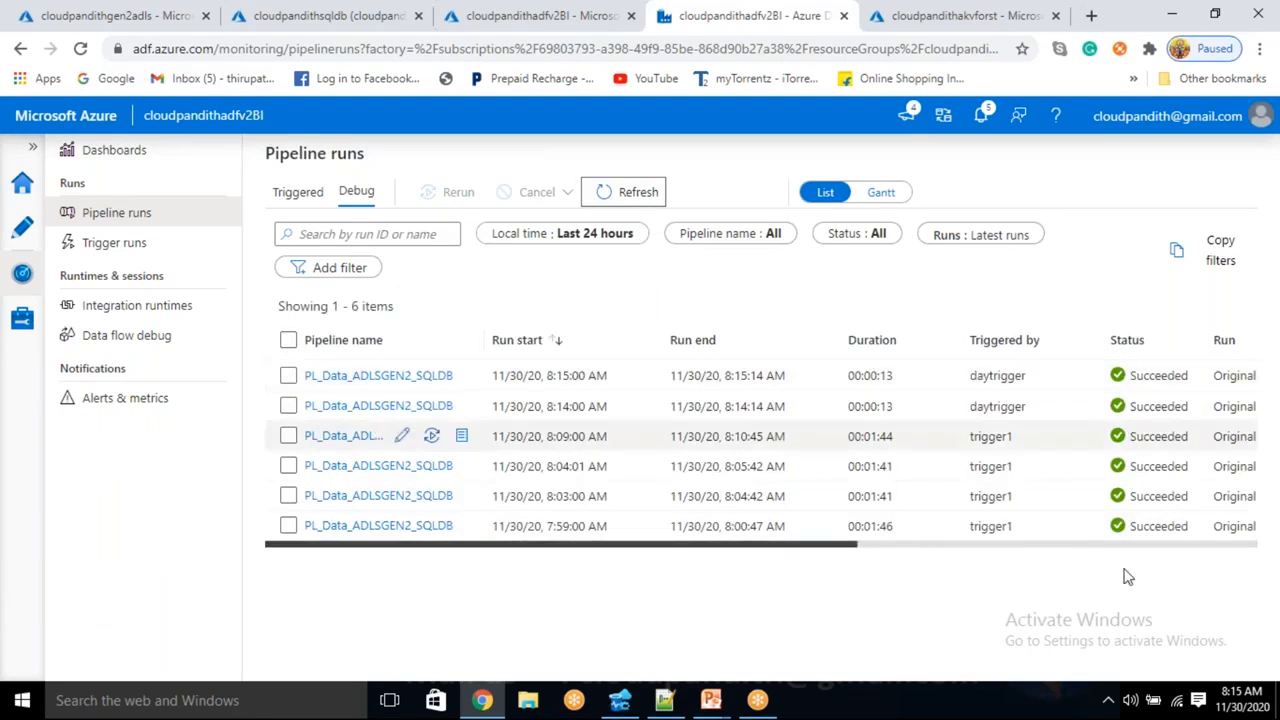
- Check the current time and bring Azure Data Studio back to the front
{"action": "left_click", "coordinate": [1243, 706]}
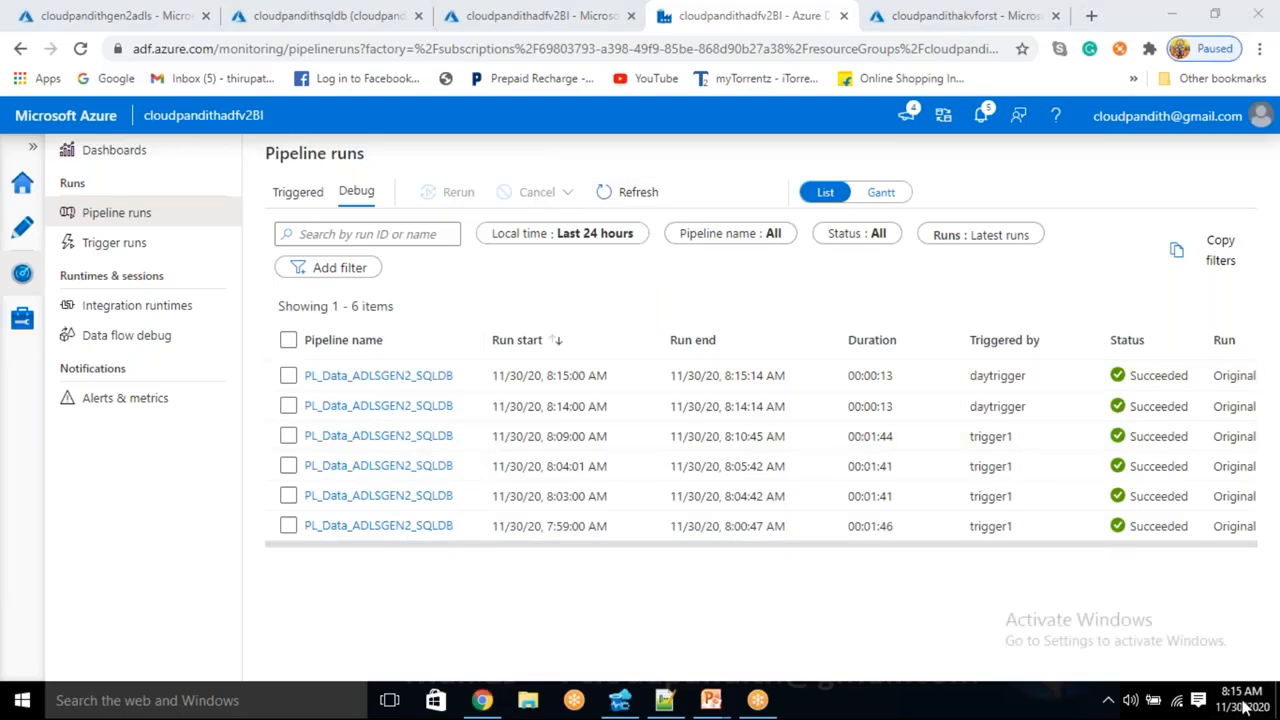
{"action": "mouse_move", "coordinate": [1245, 706]}
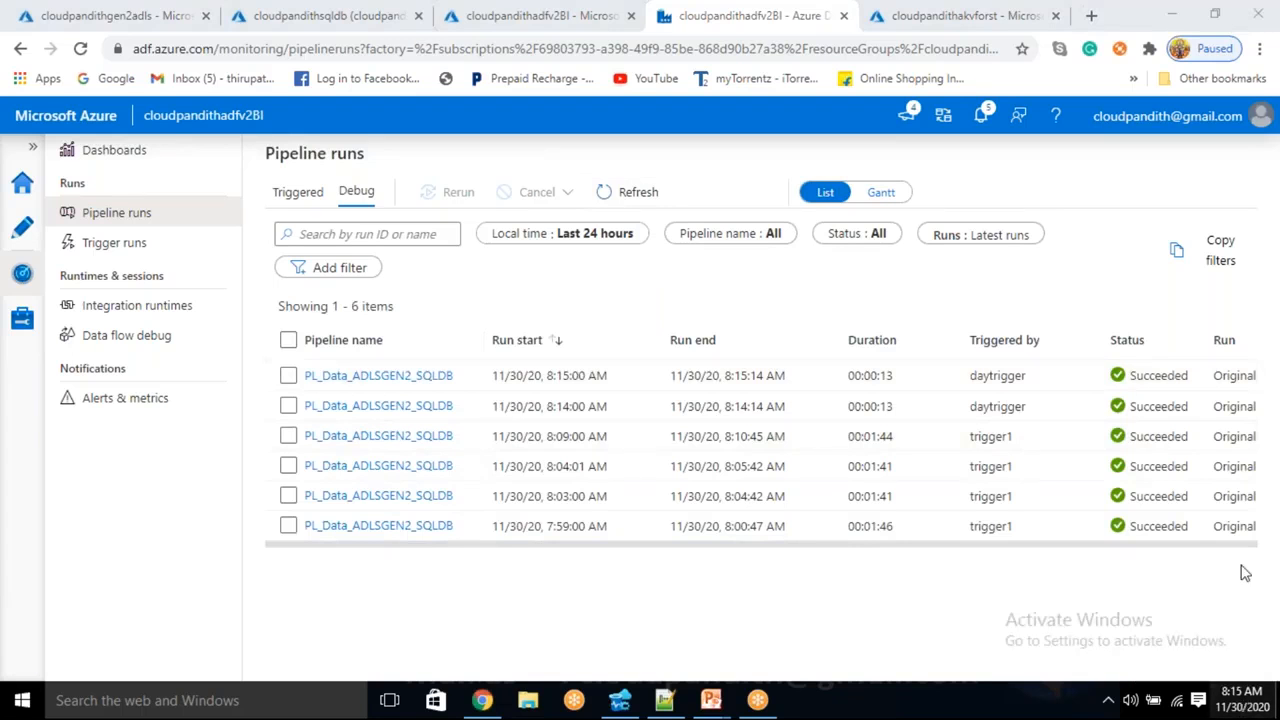
{"action": "left_click", "coordinate": [621, 702]}
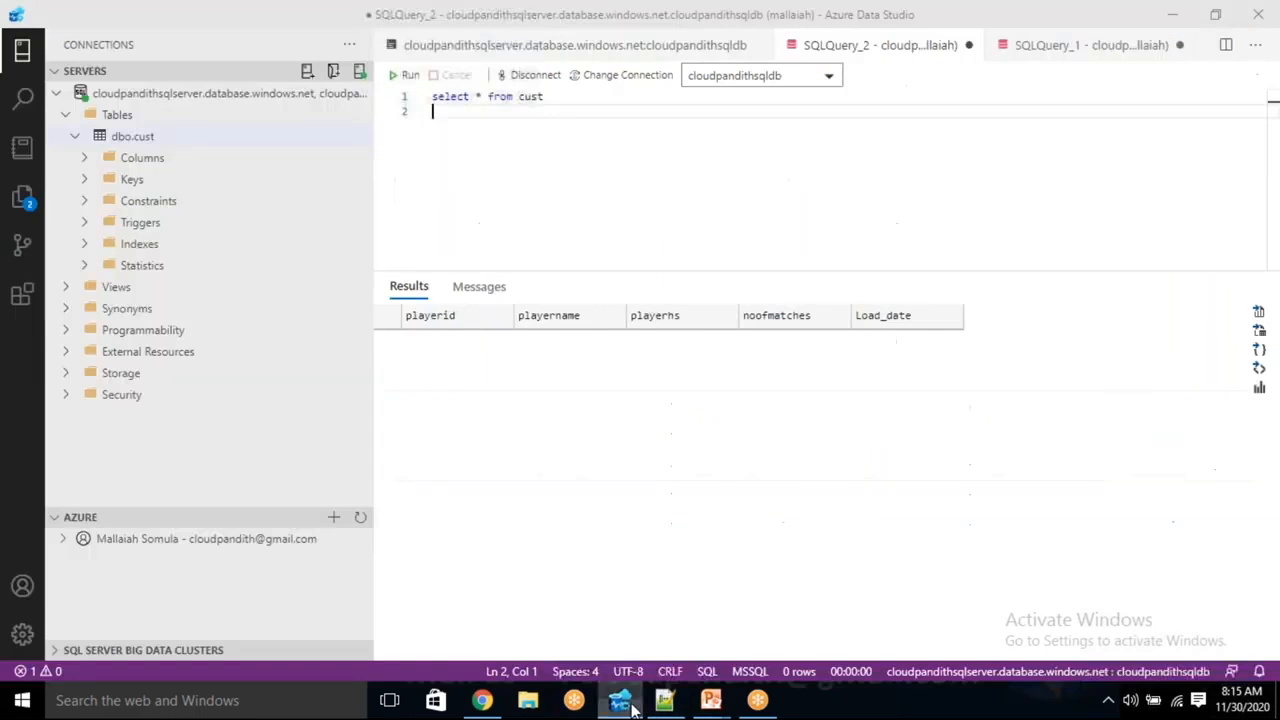
- Rerun select * from cust, confirm five rows have Load_date 08:15:01, then return to Chrome
{"action": "left_click", "coordinate": [400, 75]}
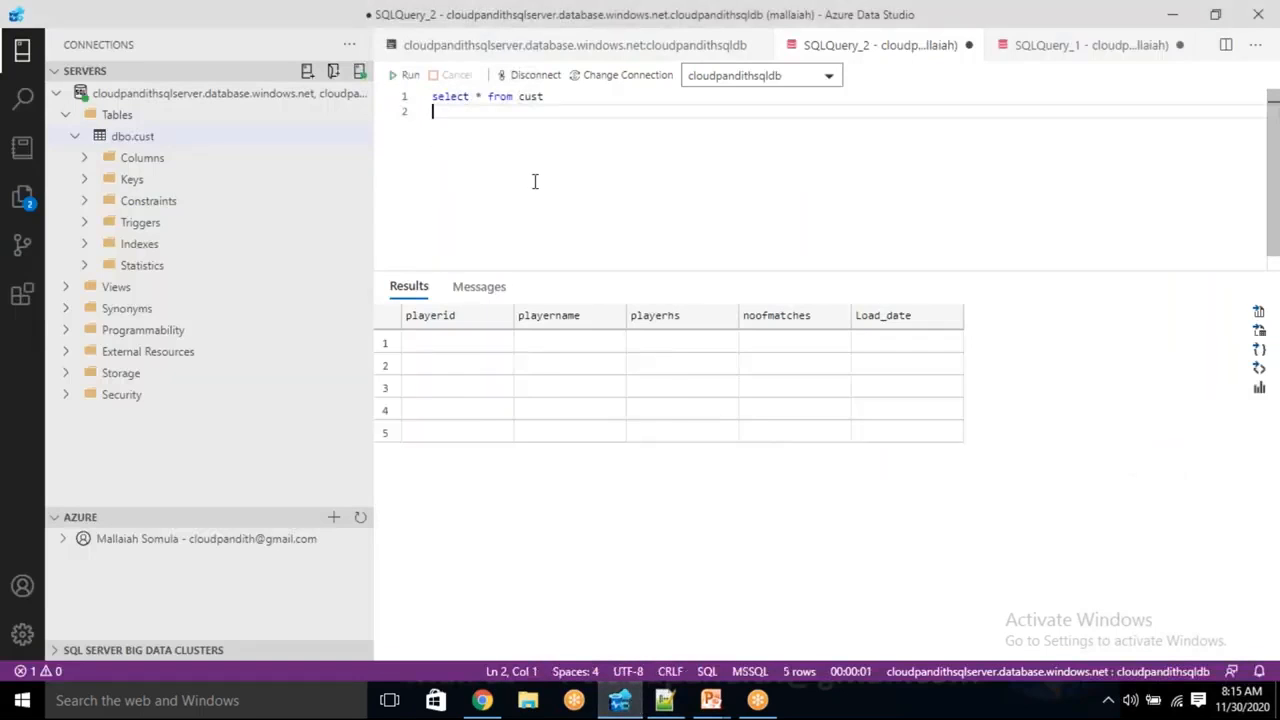
{"action": "left_click", "coordinate": [737, 368]}
{"action": "left_click", "coordinate": [736, 410]}
{"action": "left_click", "coordinate": [735, 430]}
{"action": "left_click", "coordinate": [733, 410]}
{"action": "left_click", "coordinate": [725, 388]}
{"action": "left_click", "coordinate": [728, 343]}
{"action": "left_click", "coordinate": [722, 366]}
{"action": "left_click", "coordinate": [738, 386]}
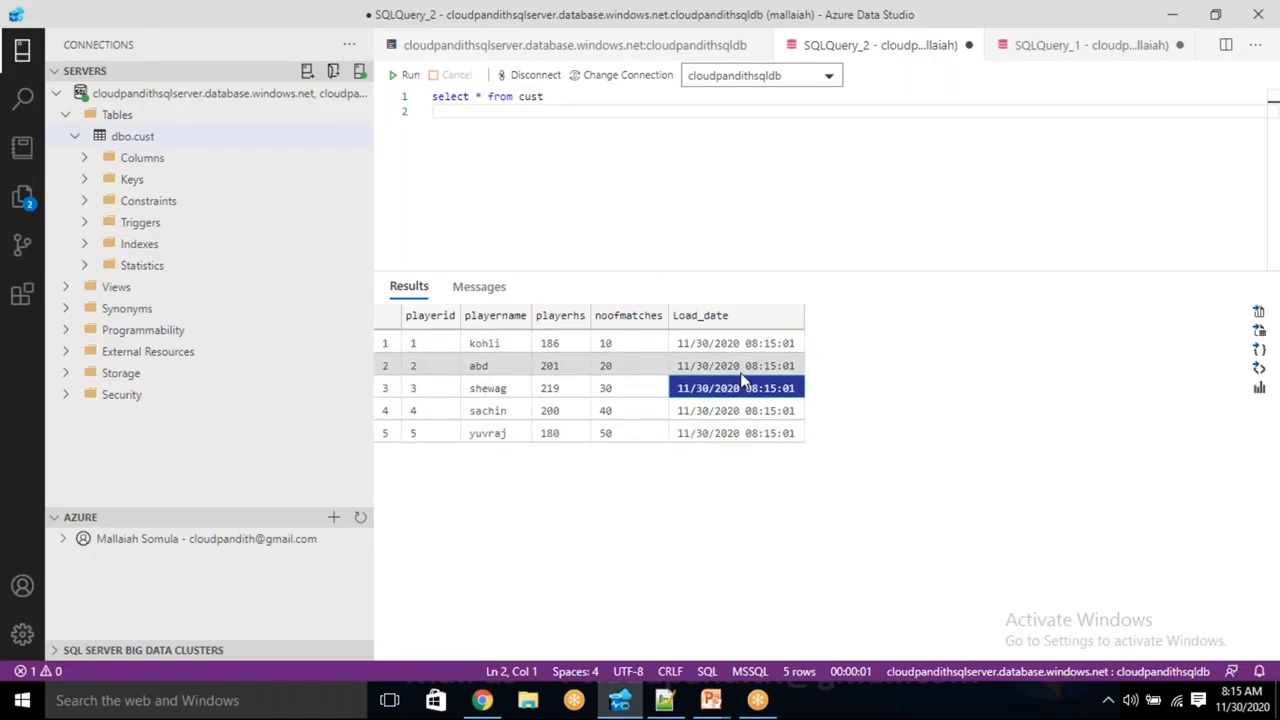
{"action": "key", "text": "alt+Tab"}
{"action": "left_click", "coordinate": [1243, 701]}
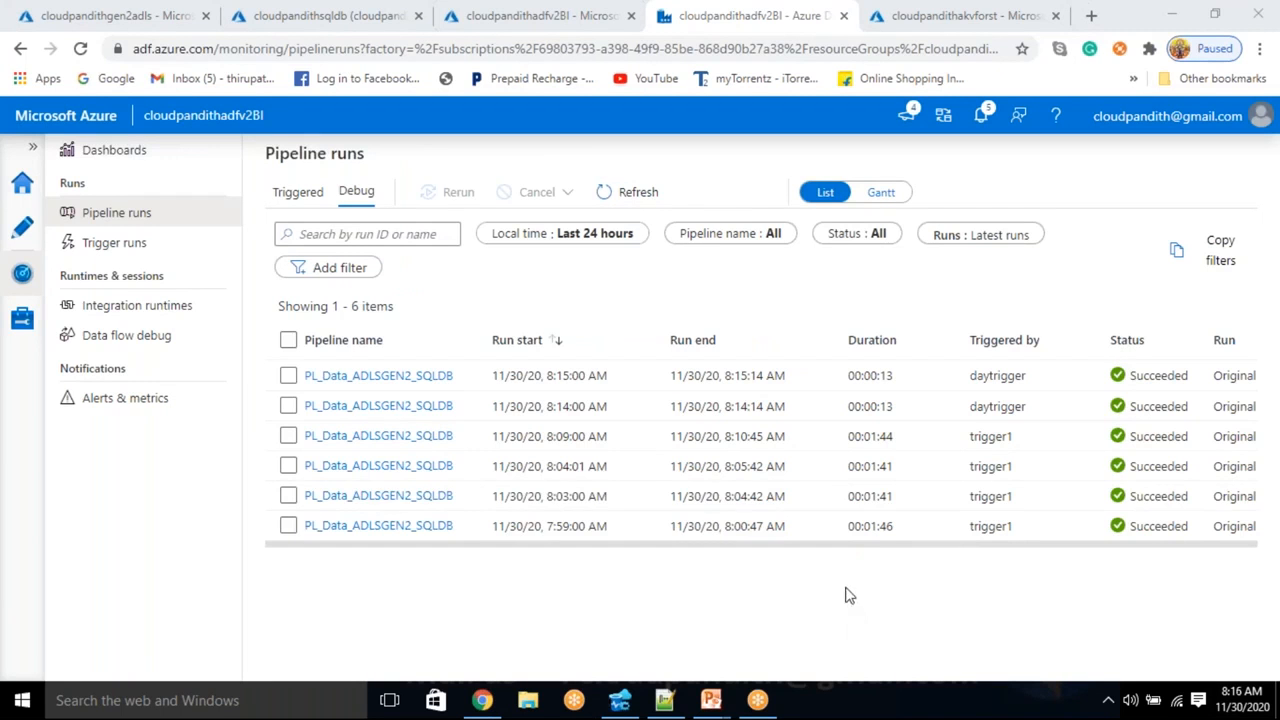
{"action": "left_click", "coordinate": [632, 192]}
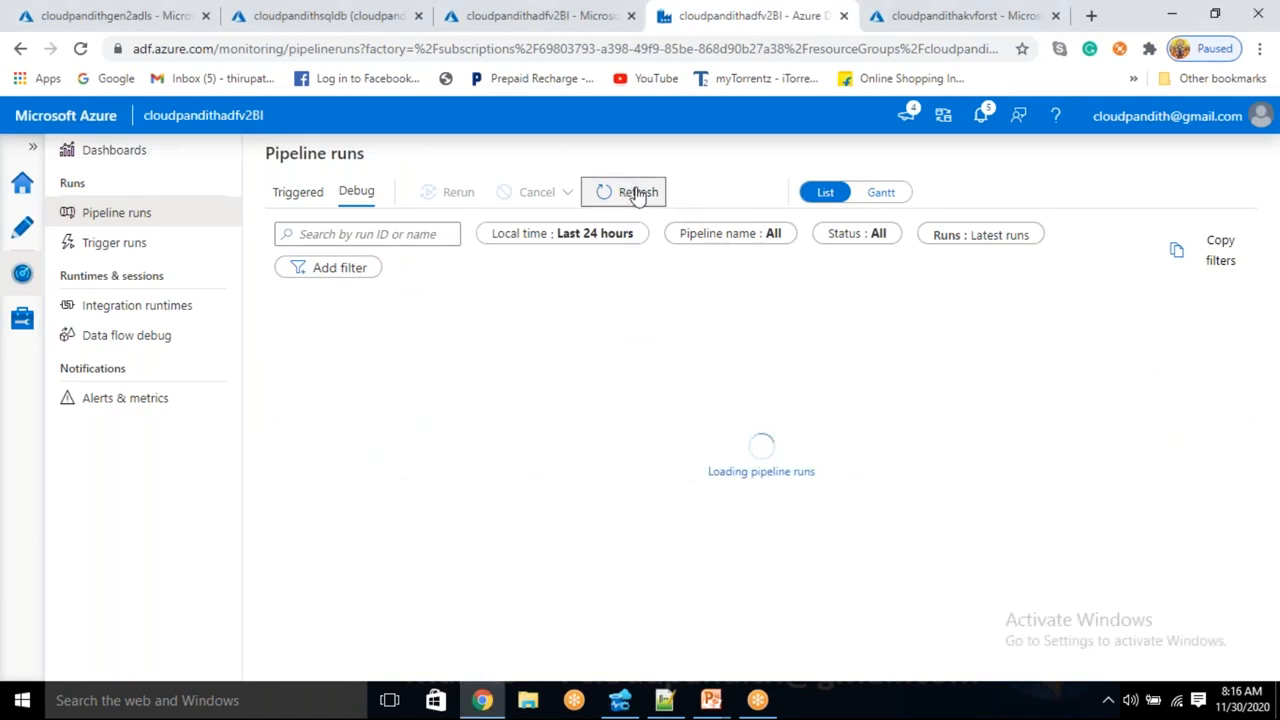
{"action": "left_click", "coordinate": [634, 195]}
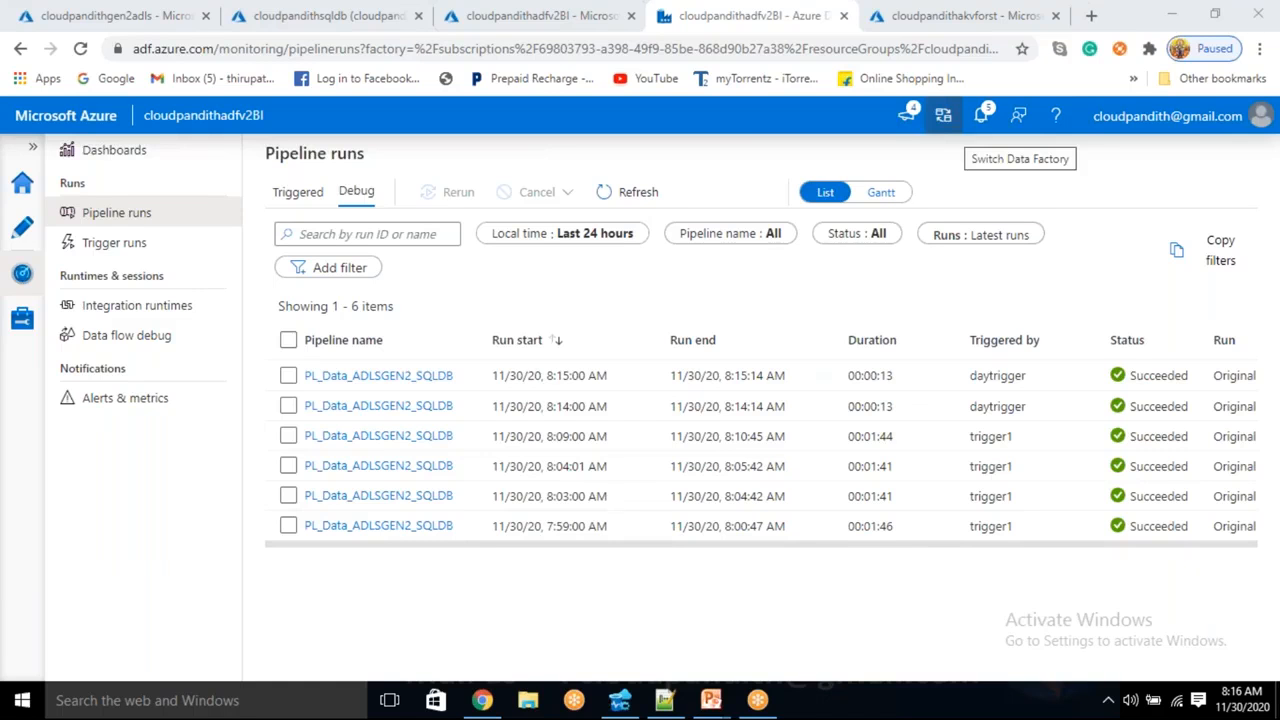
{"action": "left_click", "coordinate": [650, 192]}
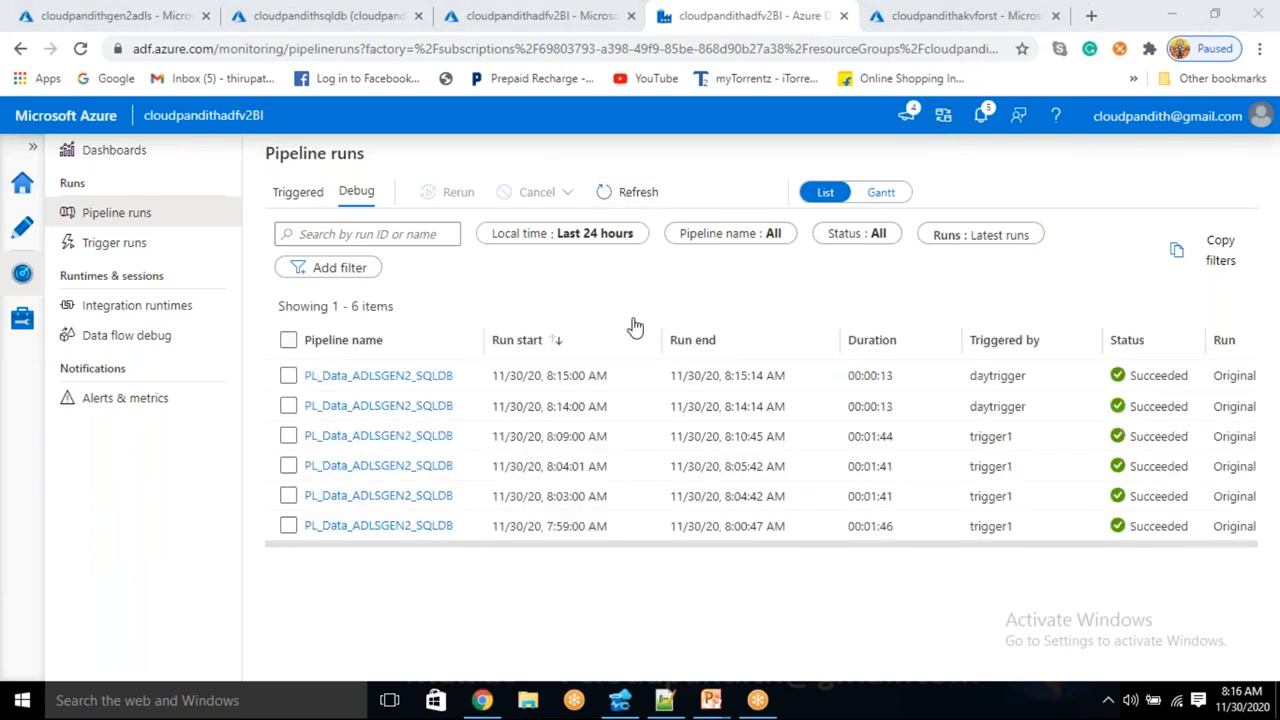
{"action": "left_click", "coordinate": [615, 194]}
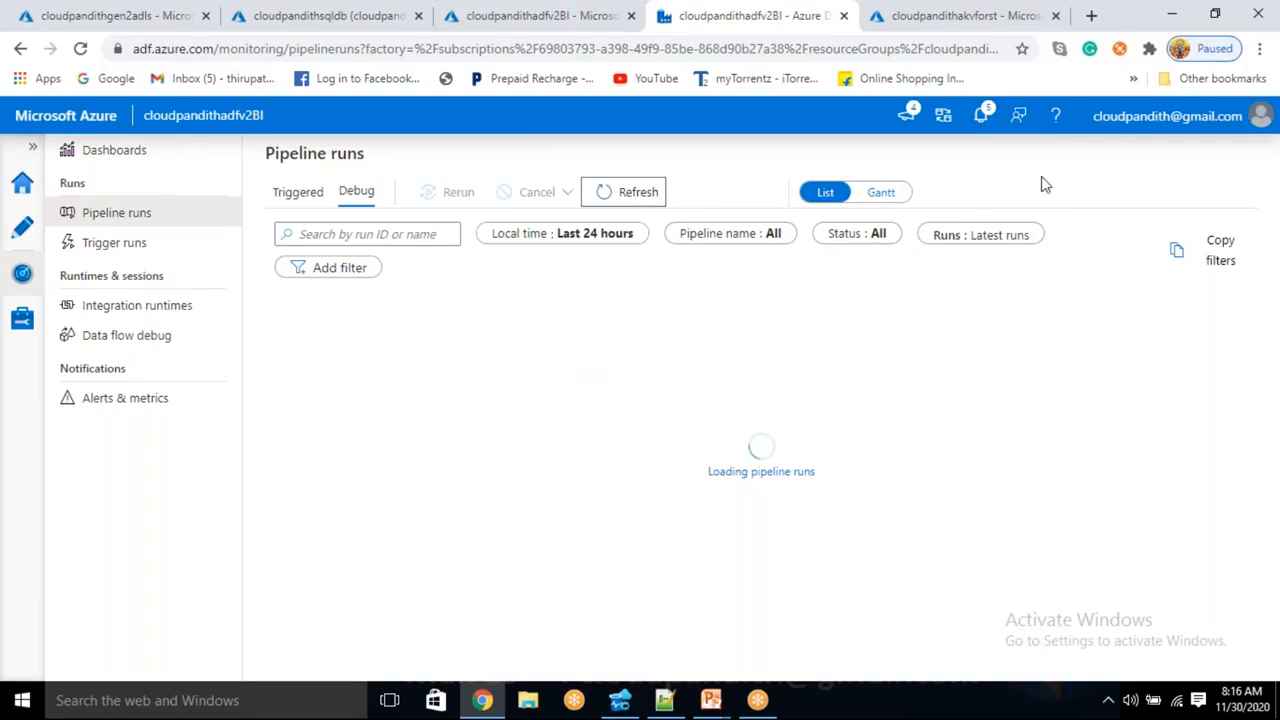
{"action": "left_click", "coordinate": [624, 200]}
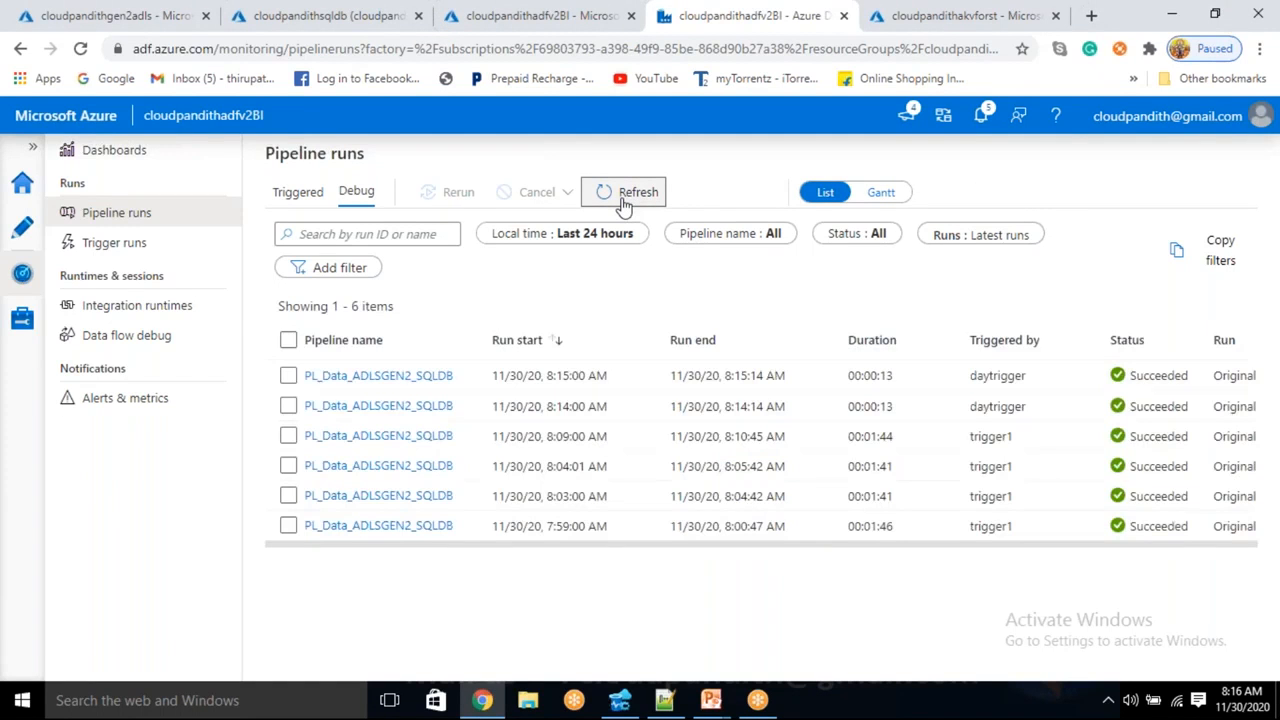
{"action": "left_click", "coordinate": [1259, 701]}
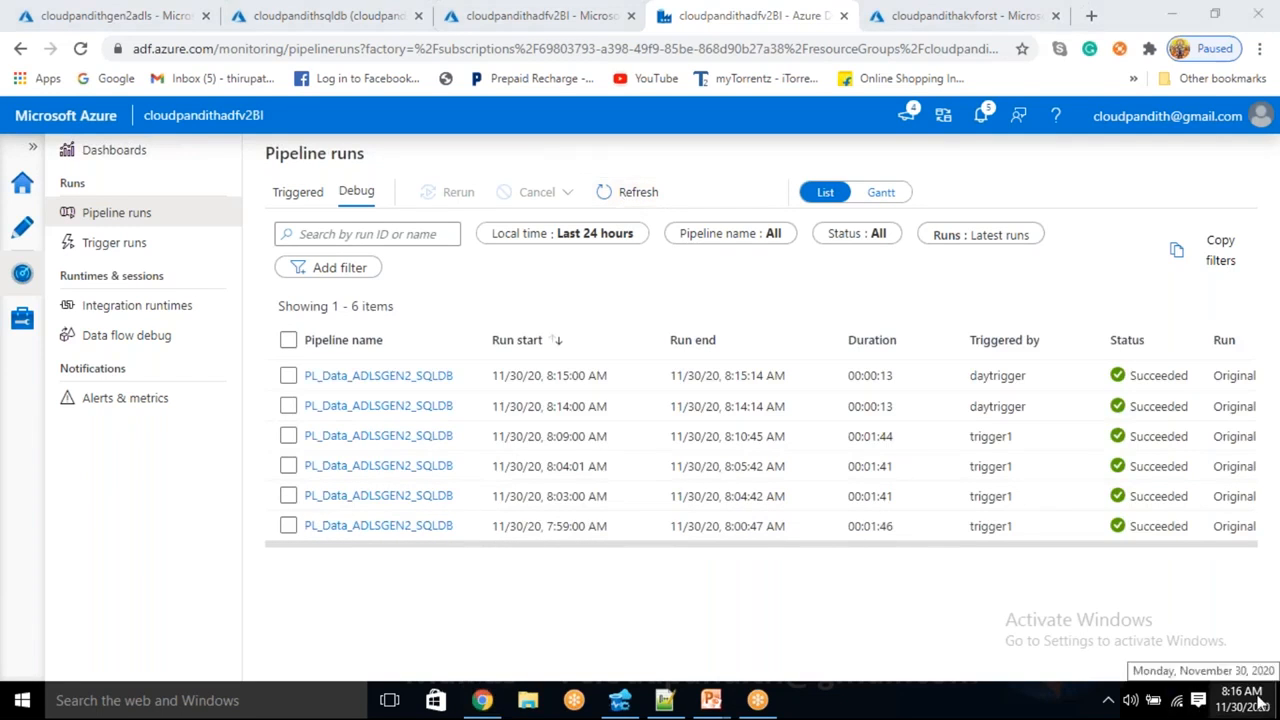
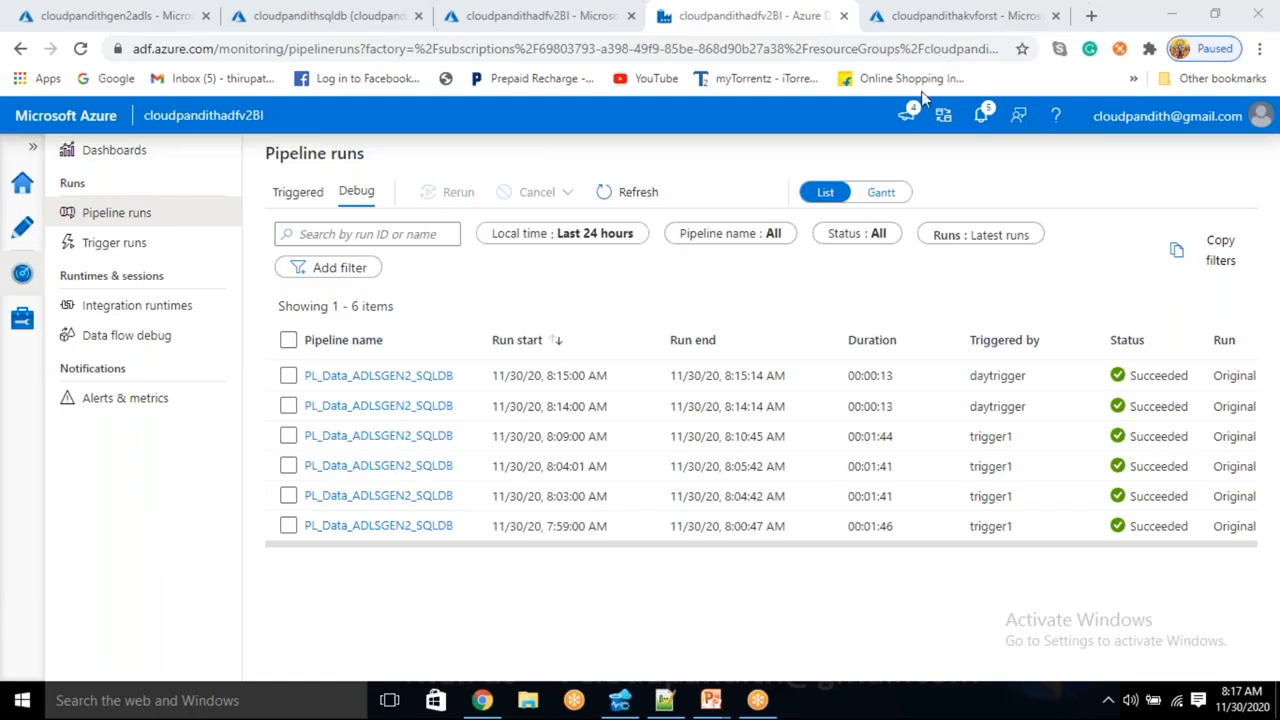
- Refresh Pipeline runs and confirm the new 8:17:01 AM daytrigger run succeeded in 10 seconds
{"action": "left_click", "coordinate": [630, 197]}
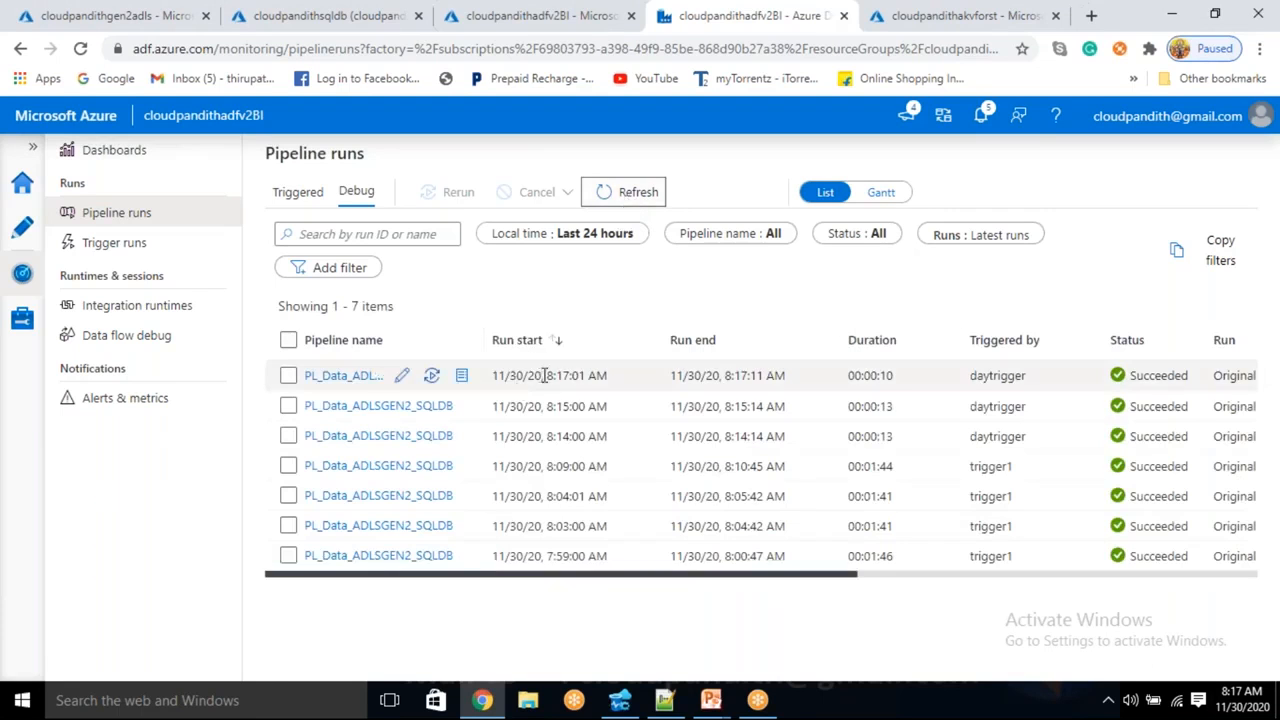
{"action": "left_click_drag", "start_coordinate": [543, 376], "coordinate": [591, 378]}
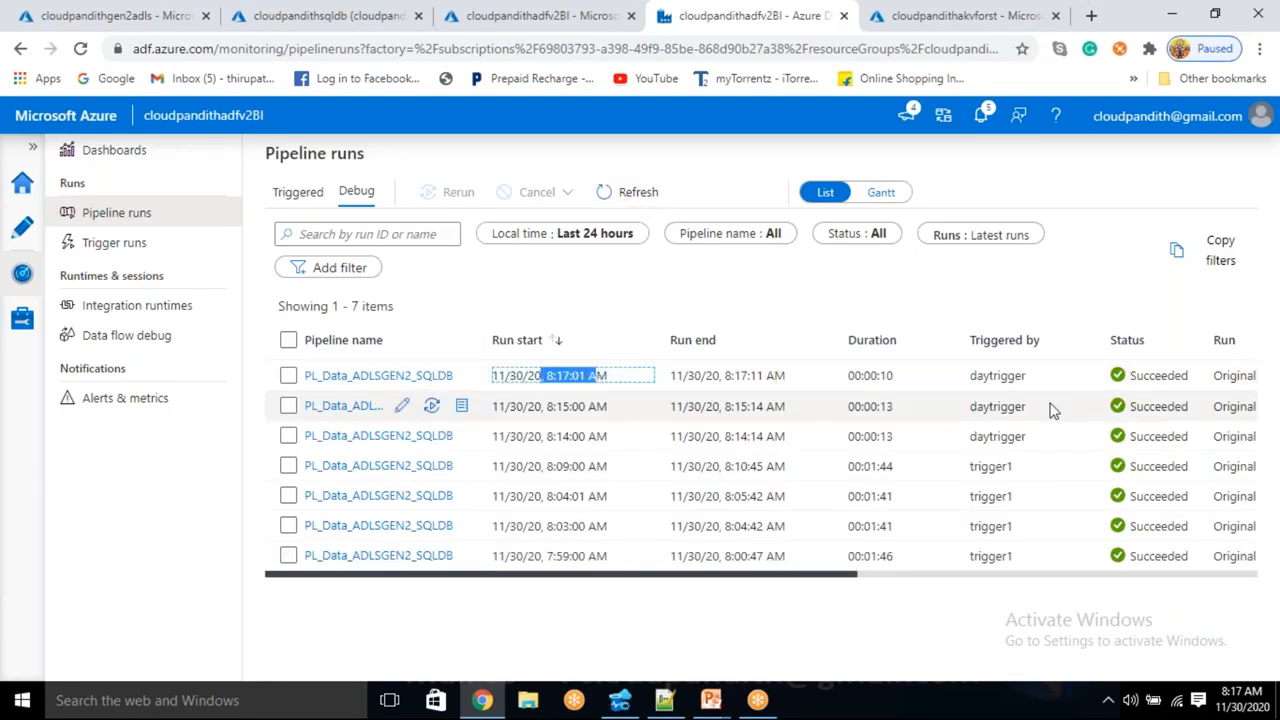
{"action": "left_click_drag", "start_coordinate": [877, 376], "coordinate": [901, 377]}
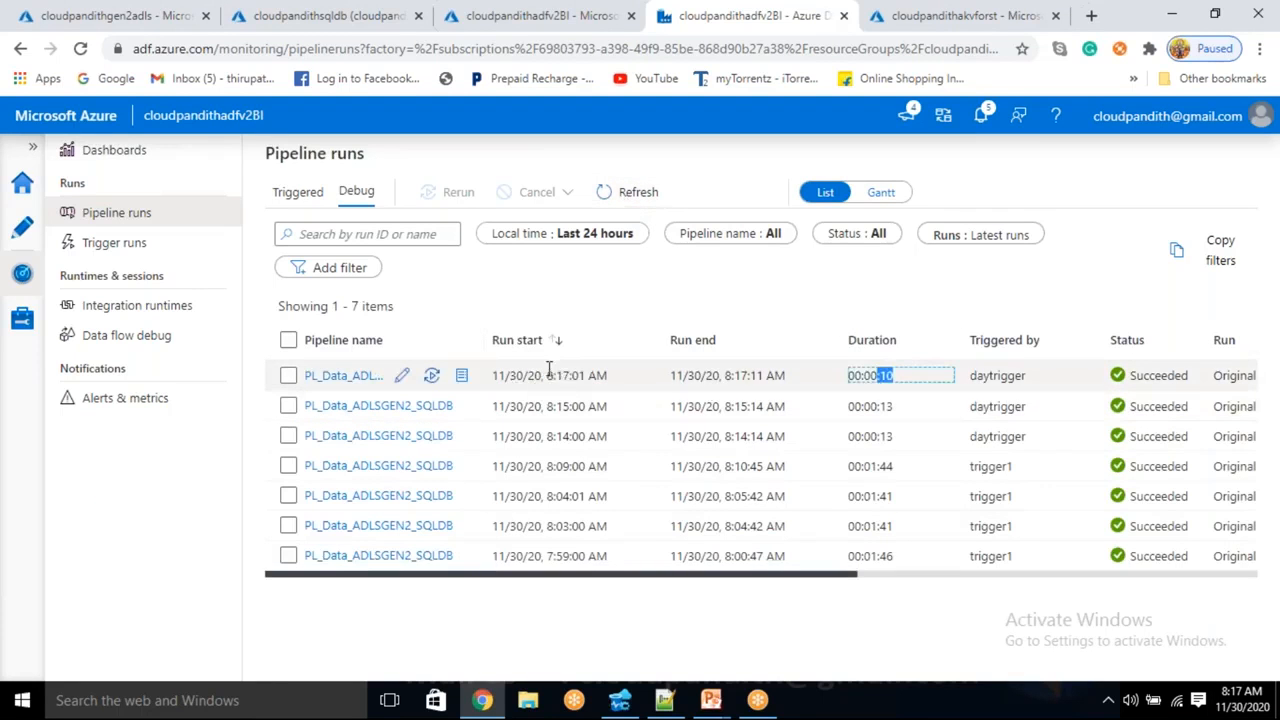
{"action": "left_click_drag", "start_coordinate": [547, 376], "coordinate": [607, 377]}
- Rerun select * from cust, confirm rows 6–10 loaded at 08:17:01, then return to Chrome
{"action": "left_click", "coordinate": [621, 700]}
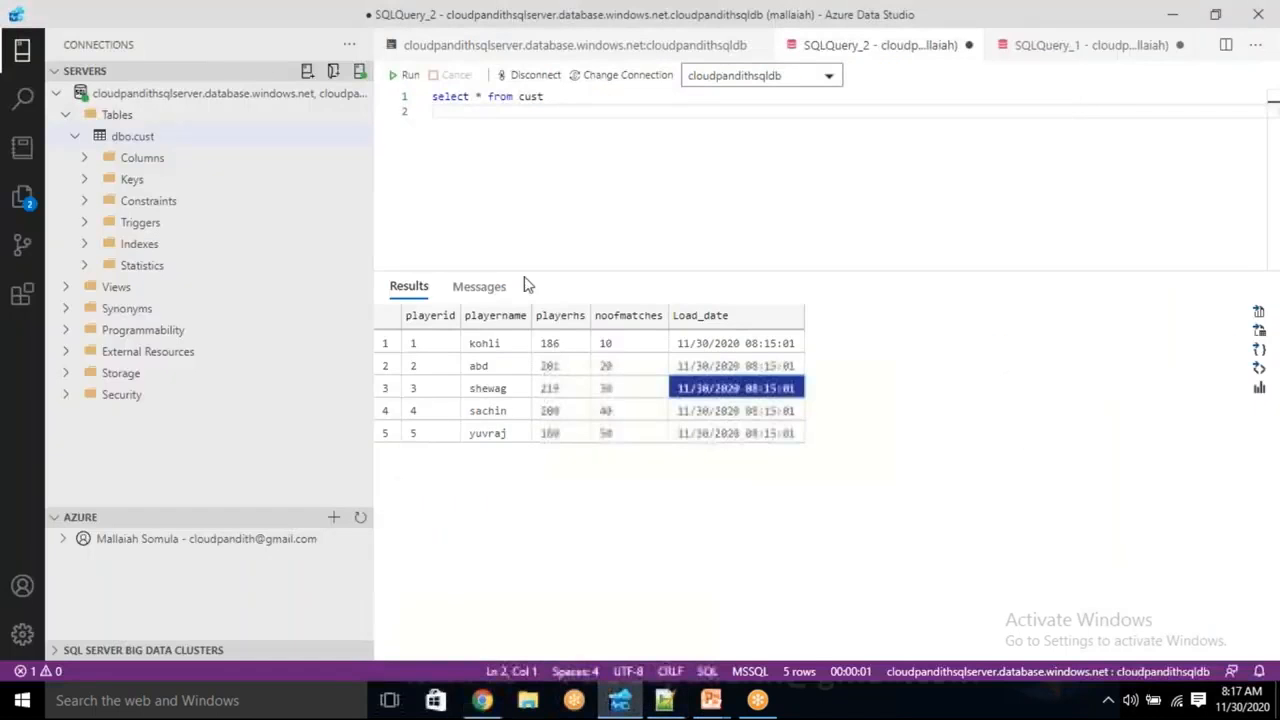
{"action": "left_click", "coordinate": [410, 78]}
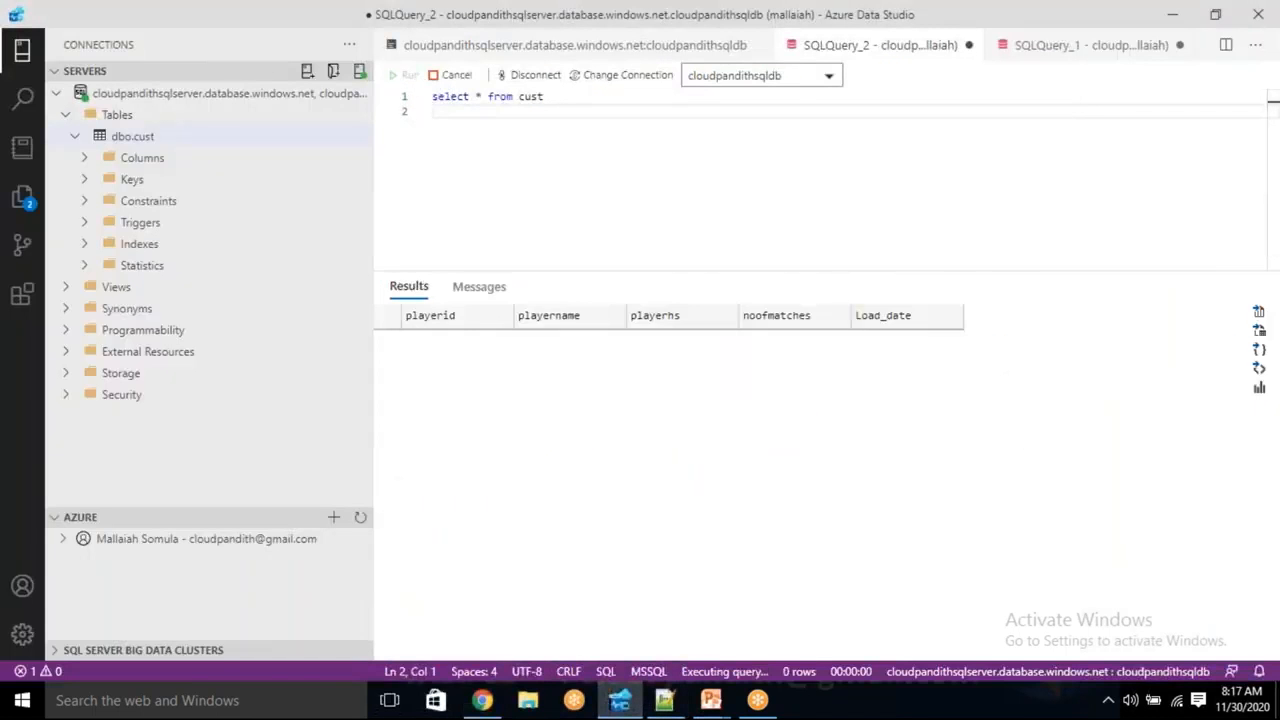
{"action": "left_click", "coordinate": [771, 458]}
{"action": "left_click", "coordinate": [766, 479]}
{"action": "left_click", "coordinate": [760, 501]}
{"action": "left_click", "coordinate": [758, 524]}
{"action": "left_click", "coordinate": [758, 545]}
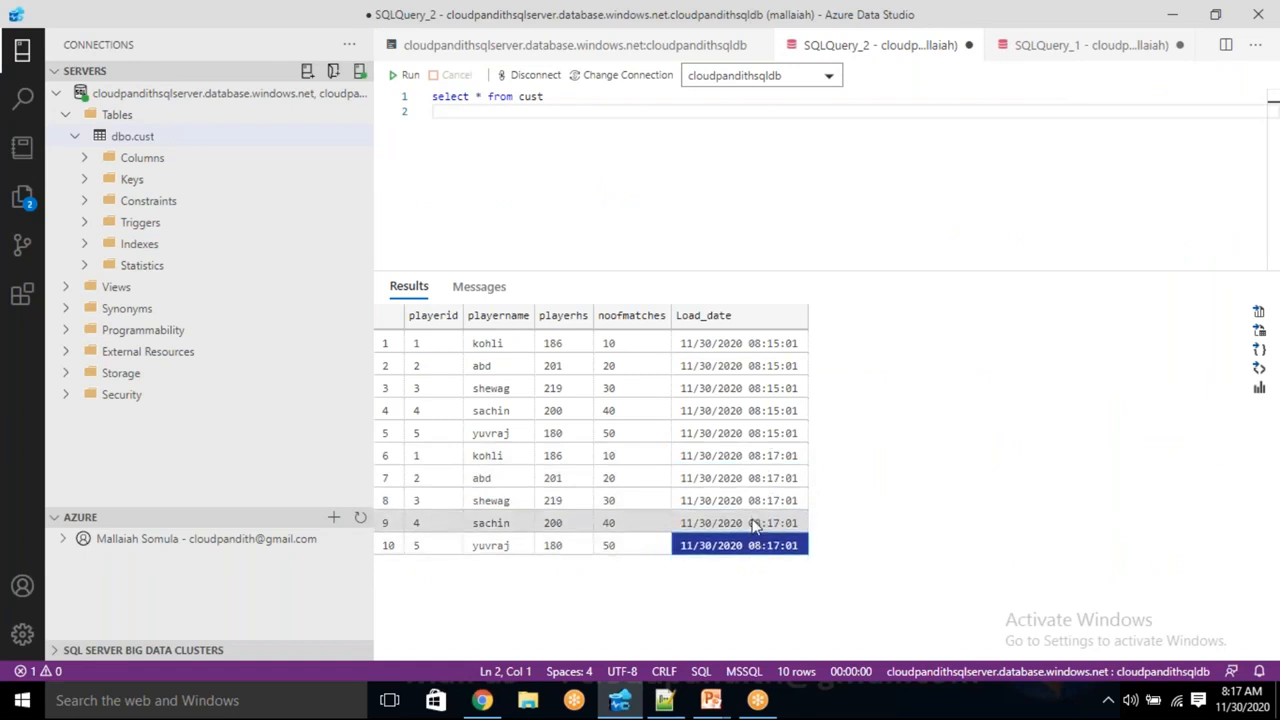
{"action": "left_click_drag", "start_coordinate": [757, 457], "coordinate": [757, 560]}
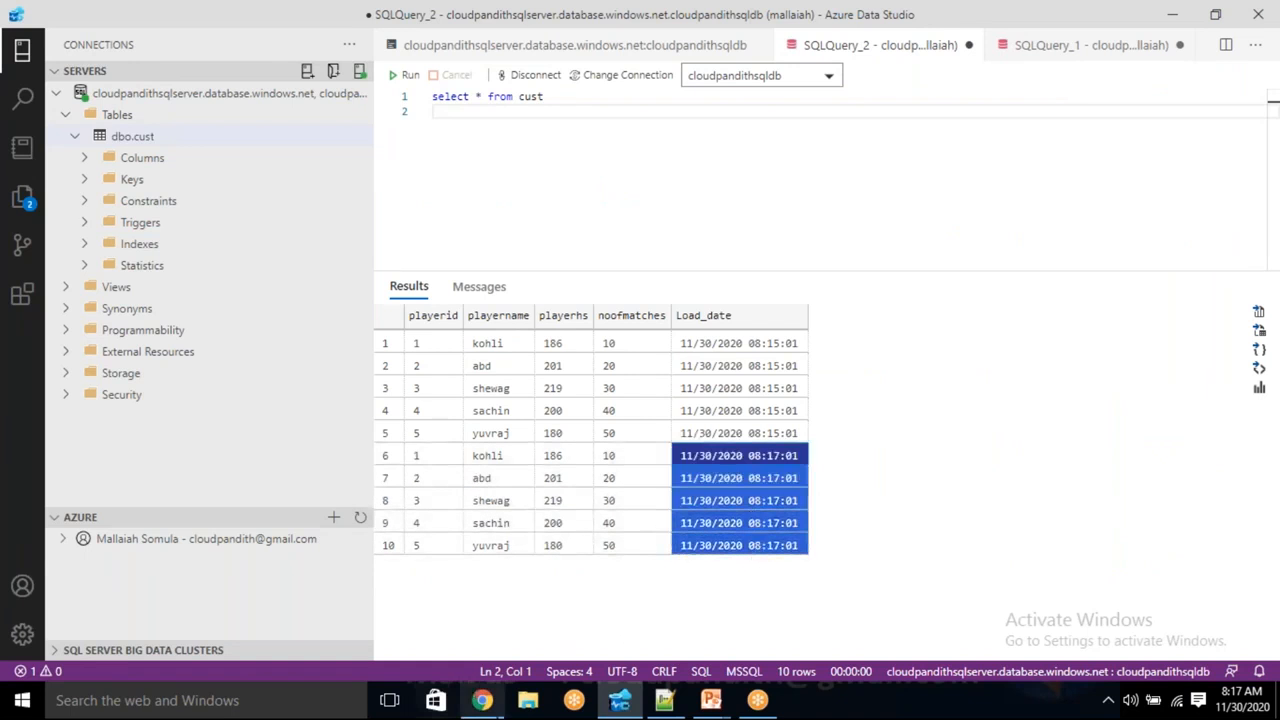
{"action": "left_click", "coordinate": [482, 700]}
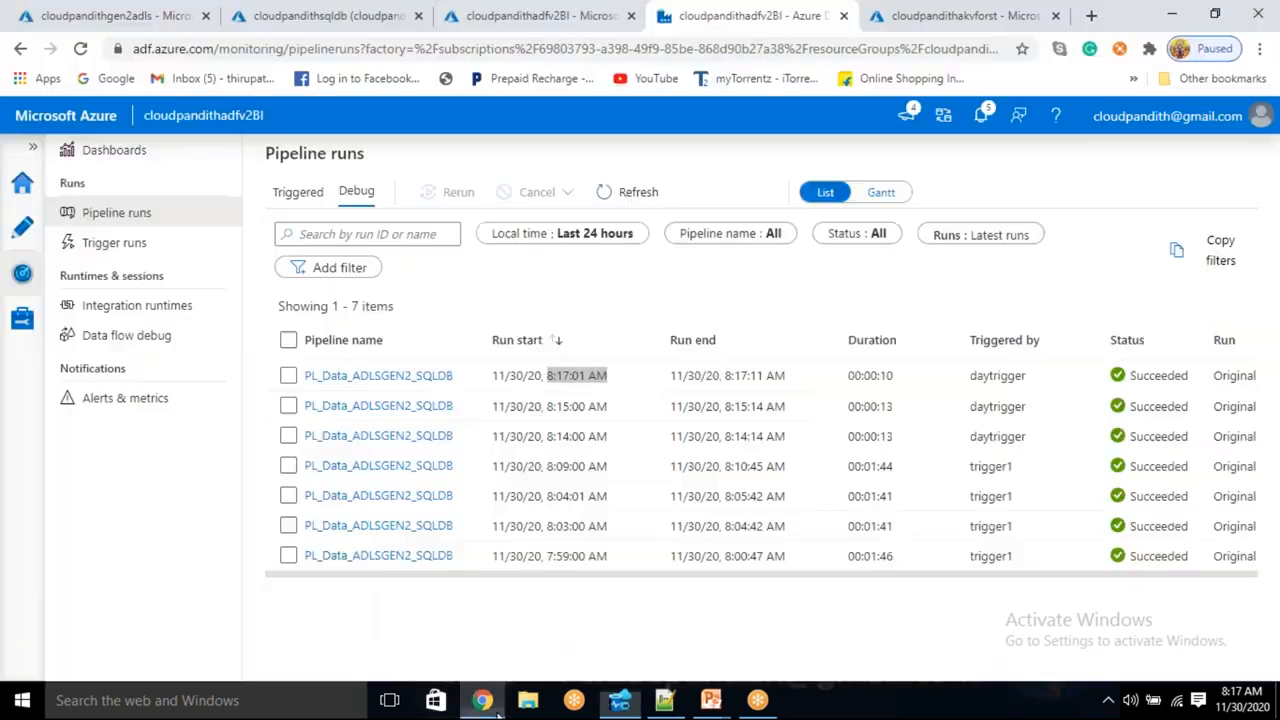
- Open daytrigger for editing from the pipeline's Trigger options in Author
{"action": "left_click", "coordinate": [16, 243]}
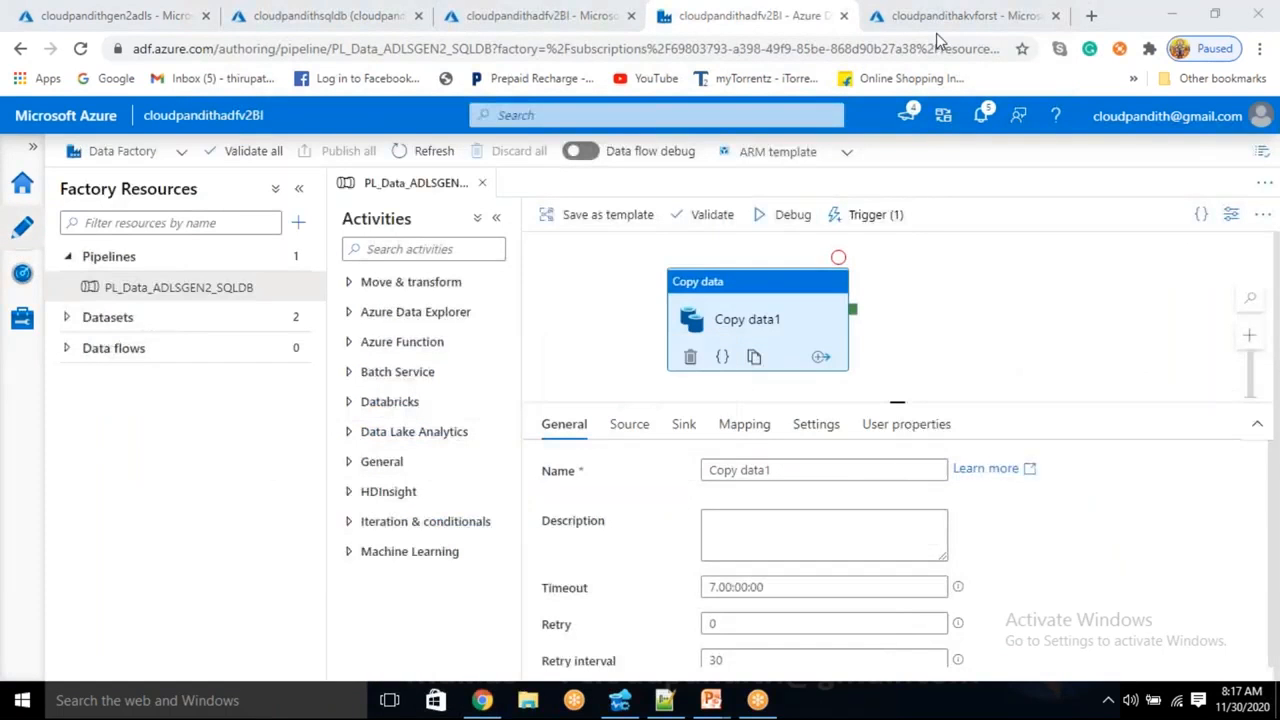
{"action": "left_click", "coordinate": [875, 224]}
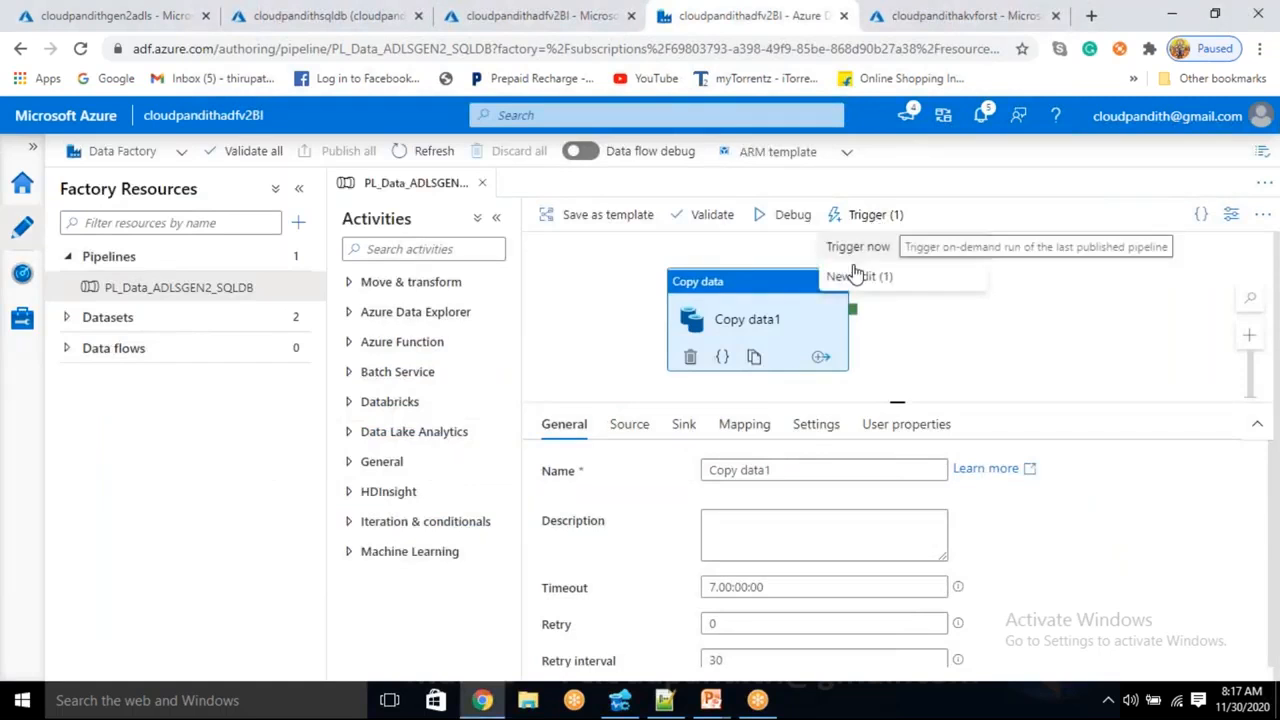
{"action": "left_click", "coordinate": [860, 275]}
{"action": "left_click", "coordinate": [726, 286]}
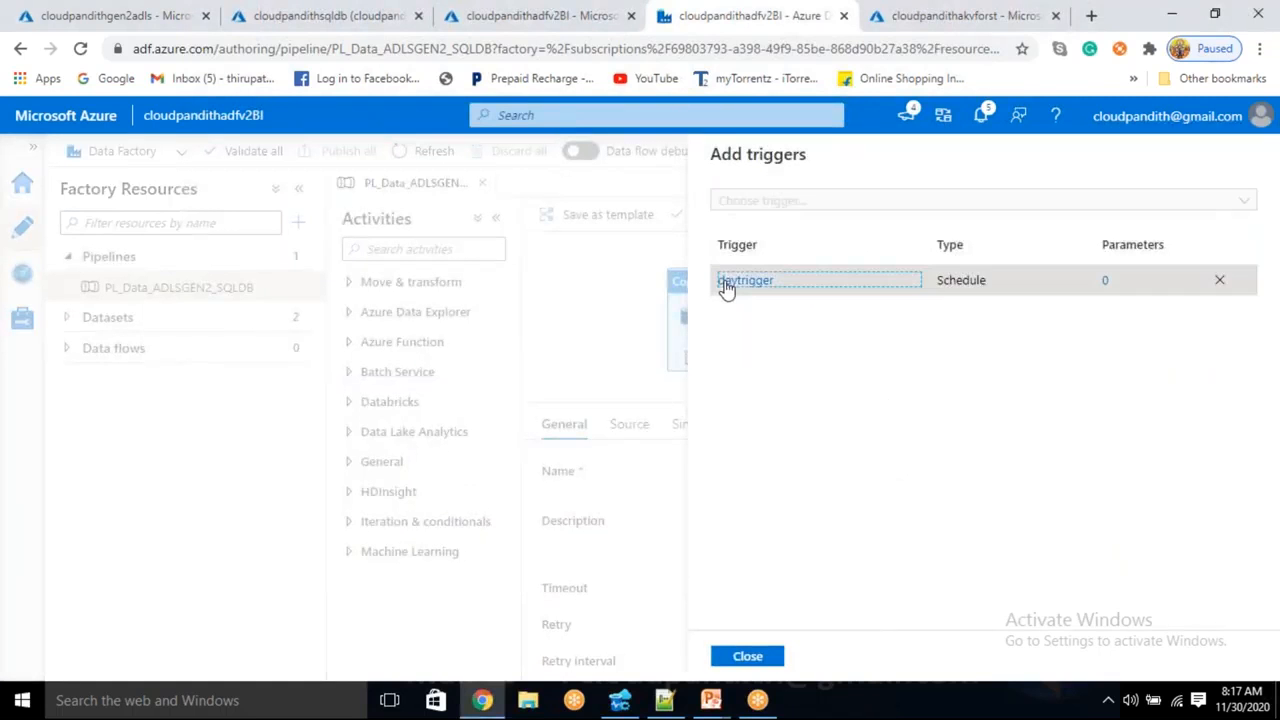
- Rename the trigger to weektrigger and make it recur weekly on Monday
{"action": "left_click", "coordinate": [738, 215]}
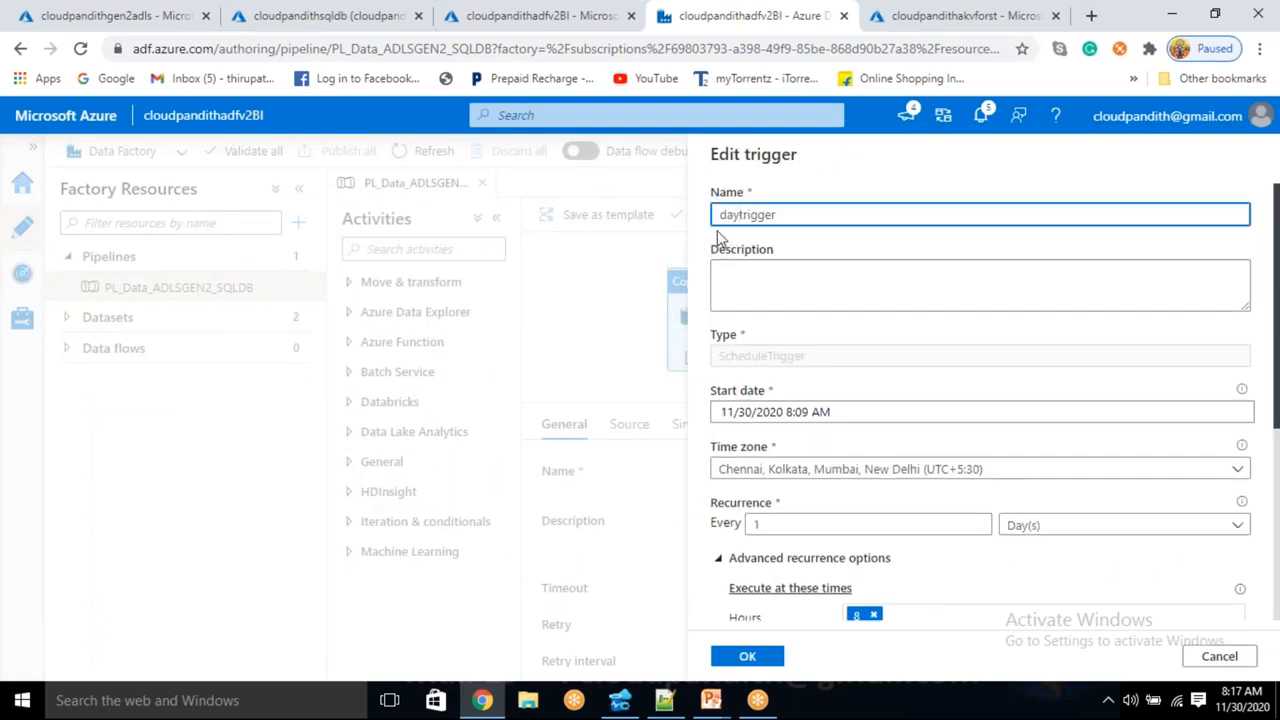
{"action": "key", "text": "BackSpace"}
{"action": "key", "text": "BackSpace"}
{"action": "key", "text": "BackSpace"}
{"action": "type", "text": "week"}
{"action": "left_click", "coordinate": [1093, 530]}
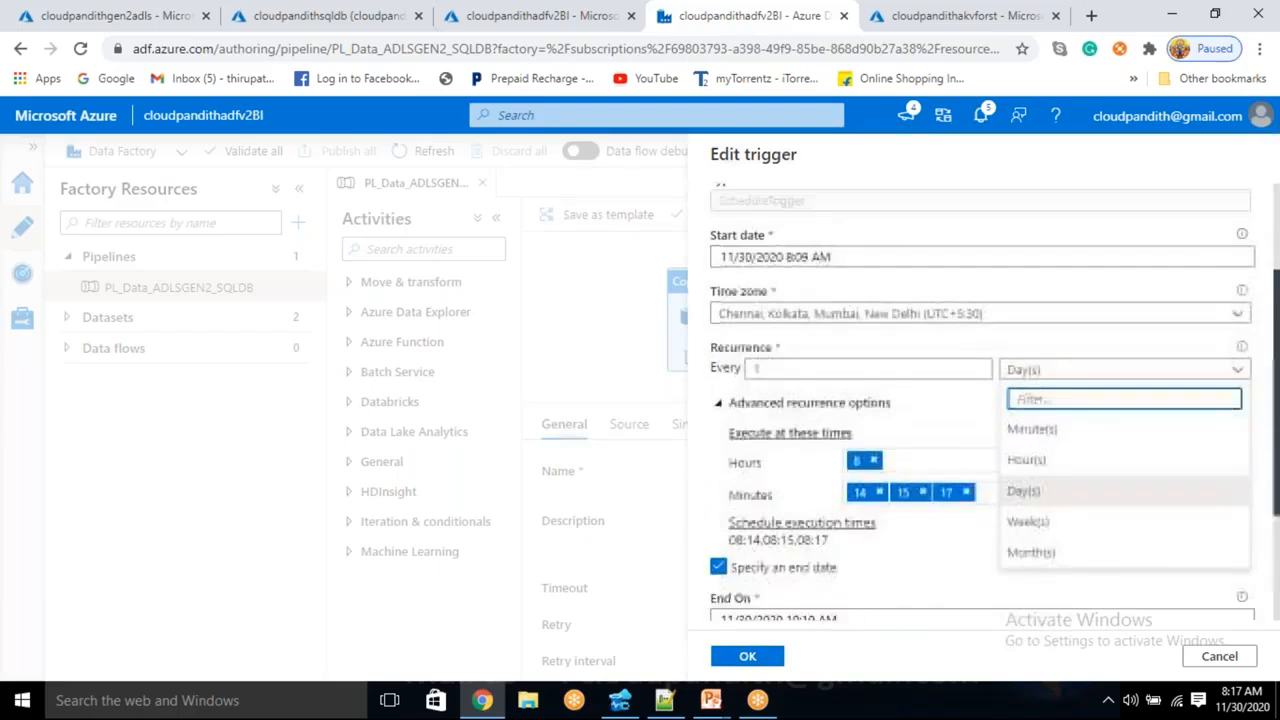
{"action": "left_click", "coordinate": [1047, 490]}
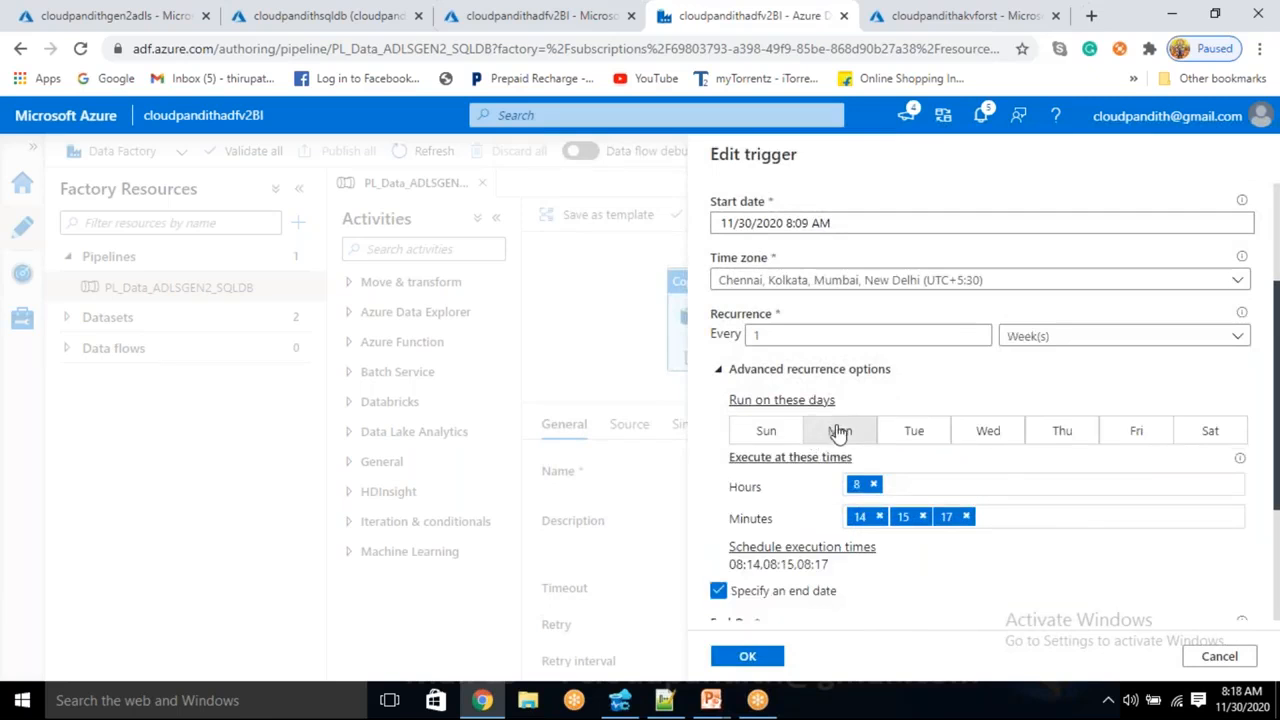
{"action": "left_click", "coordinate": [838, 432]}
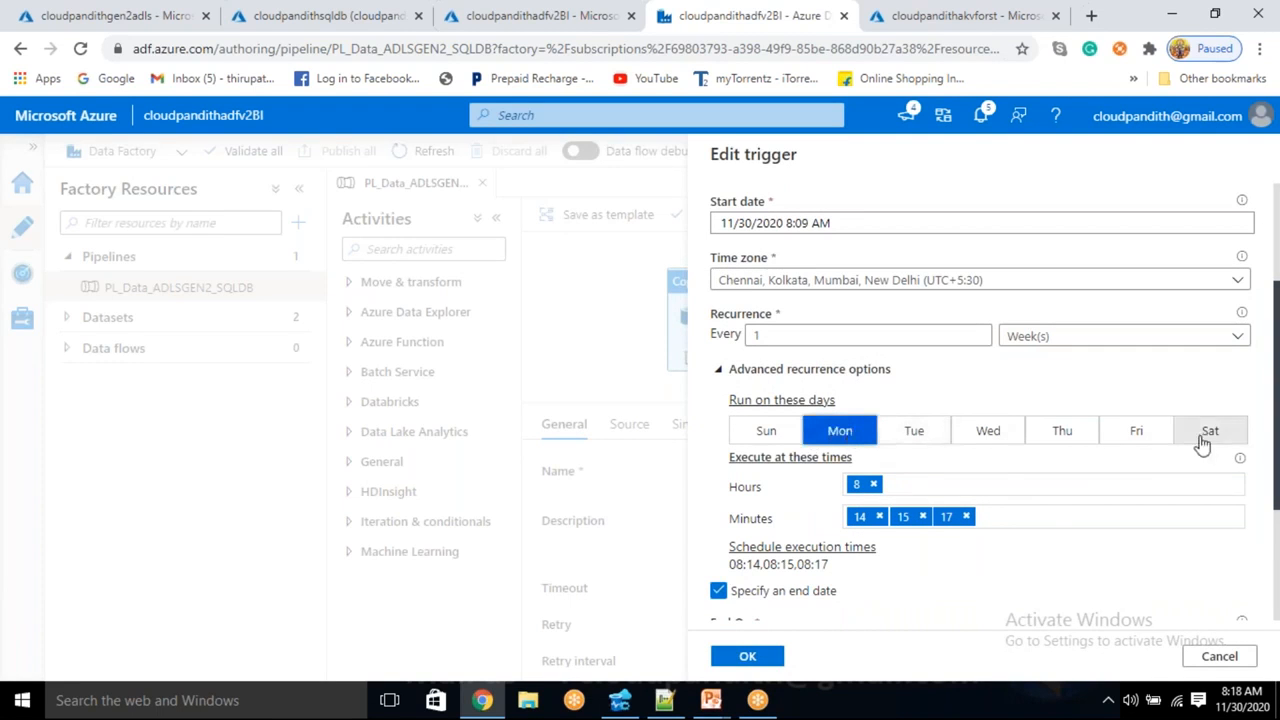
- Clear the old run hour and minutes, leaving Monday as the only run day
{"action": "left_click", "coordinate": [762, 432]}
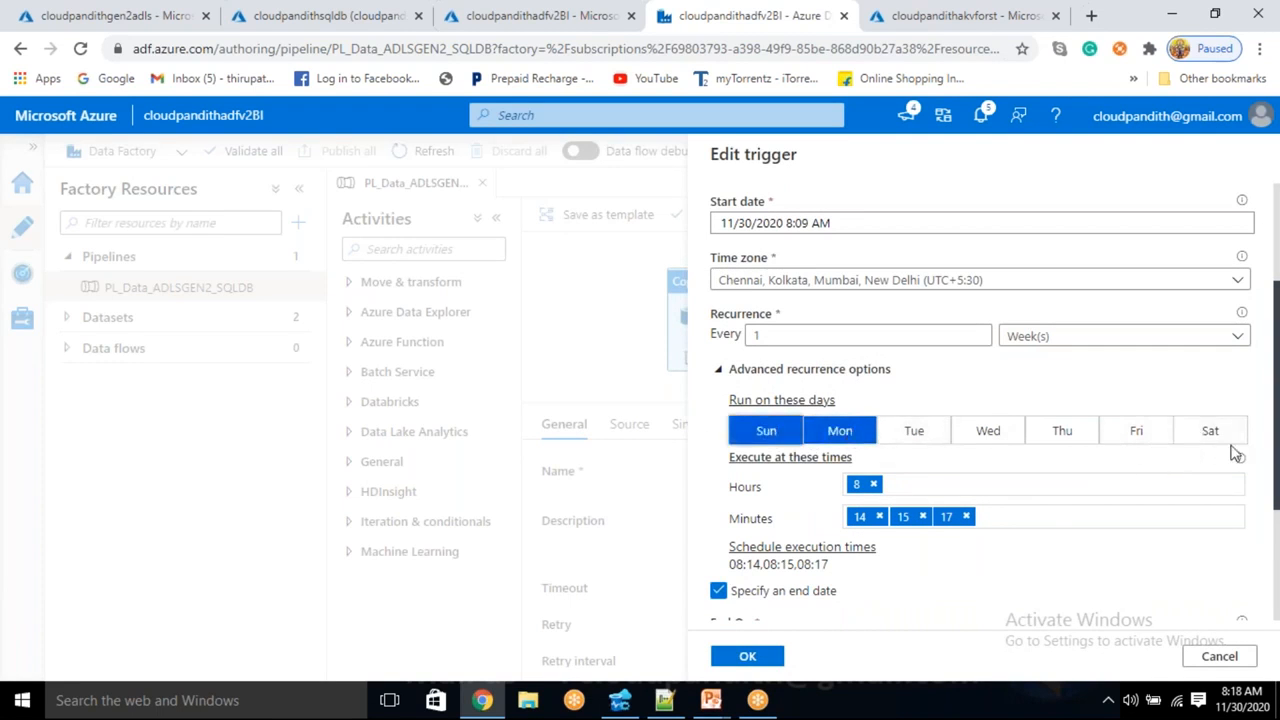
{"action": "left_click", "coordinate": [1210, 432]}
{"action": "left_click", "coordinate": [856, 438]}
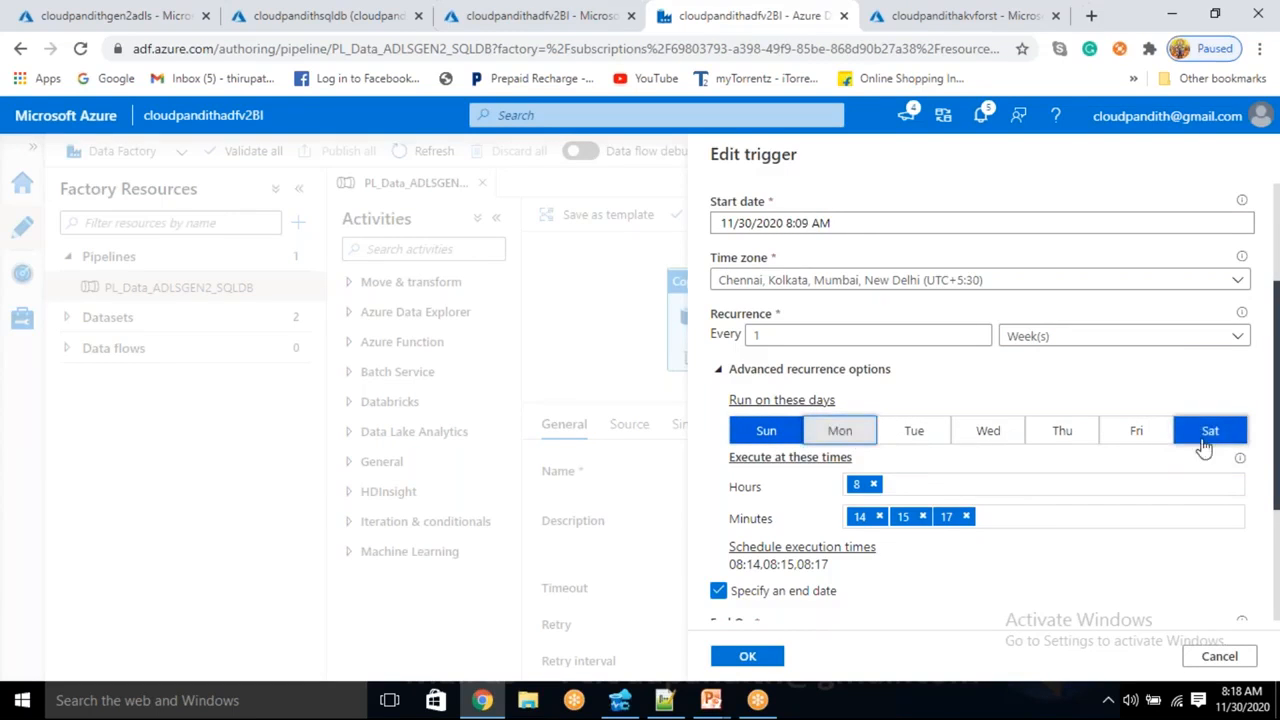
{"action": "left_click", "coordinate": [873, 484]}
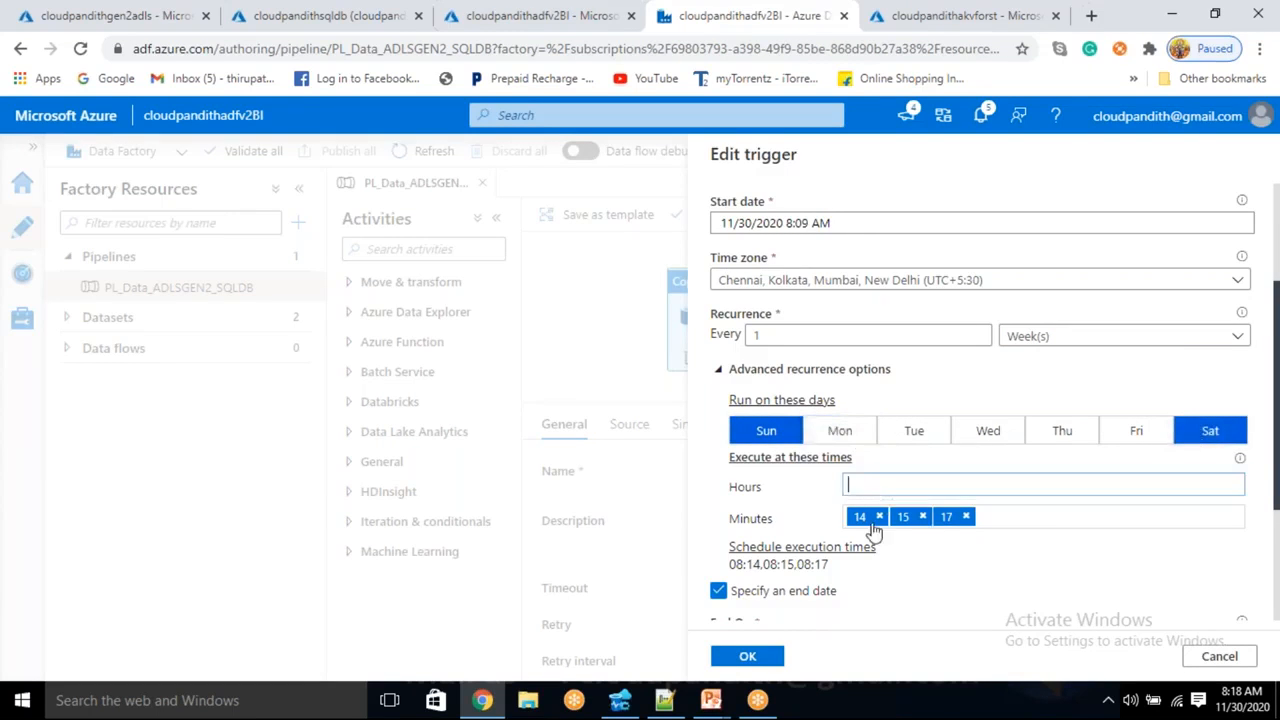
{"action": "left_click", "coordinate": [879, 516]}
{"action": "left_click", "coordinate": [923, 516]}
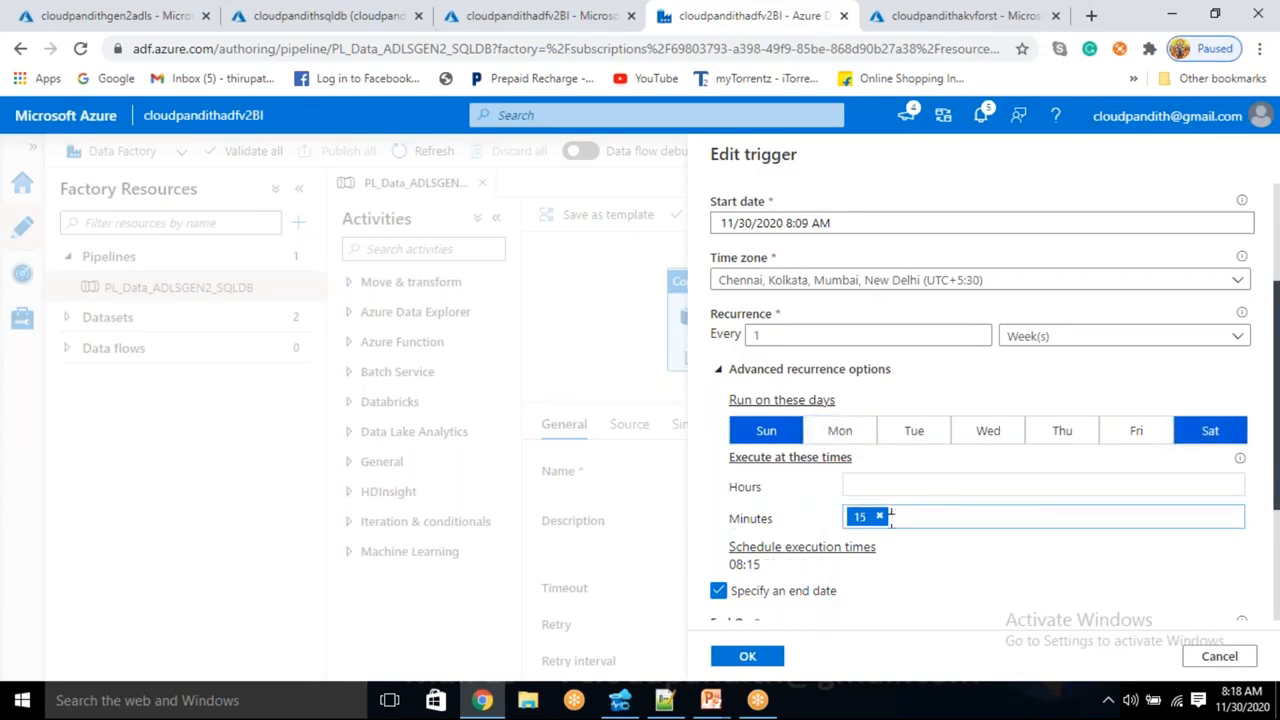
{"action": "left_click", "coordinate": [879, 516]}
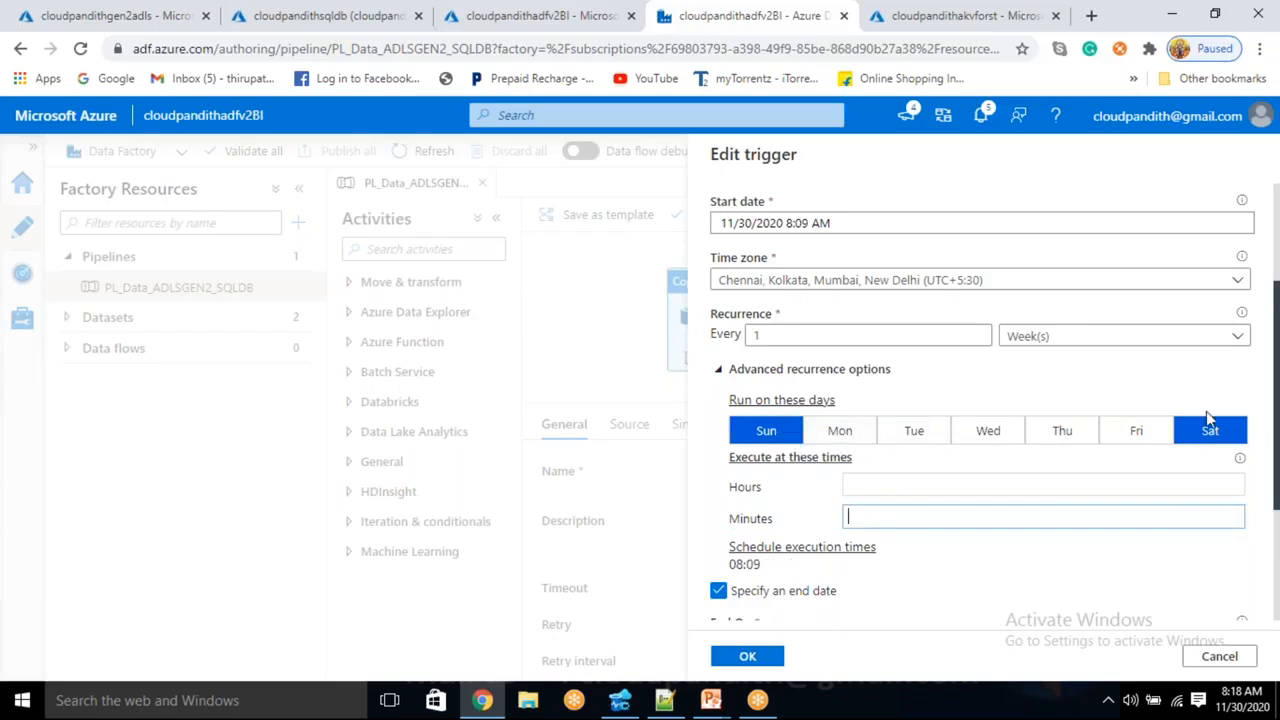
{"action": "left_click", "coordinate": [840, 430]}
{"action": "left_click", "coordinate": [768, 430]}
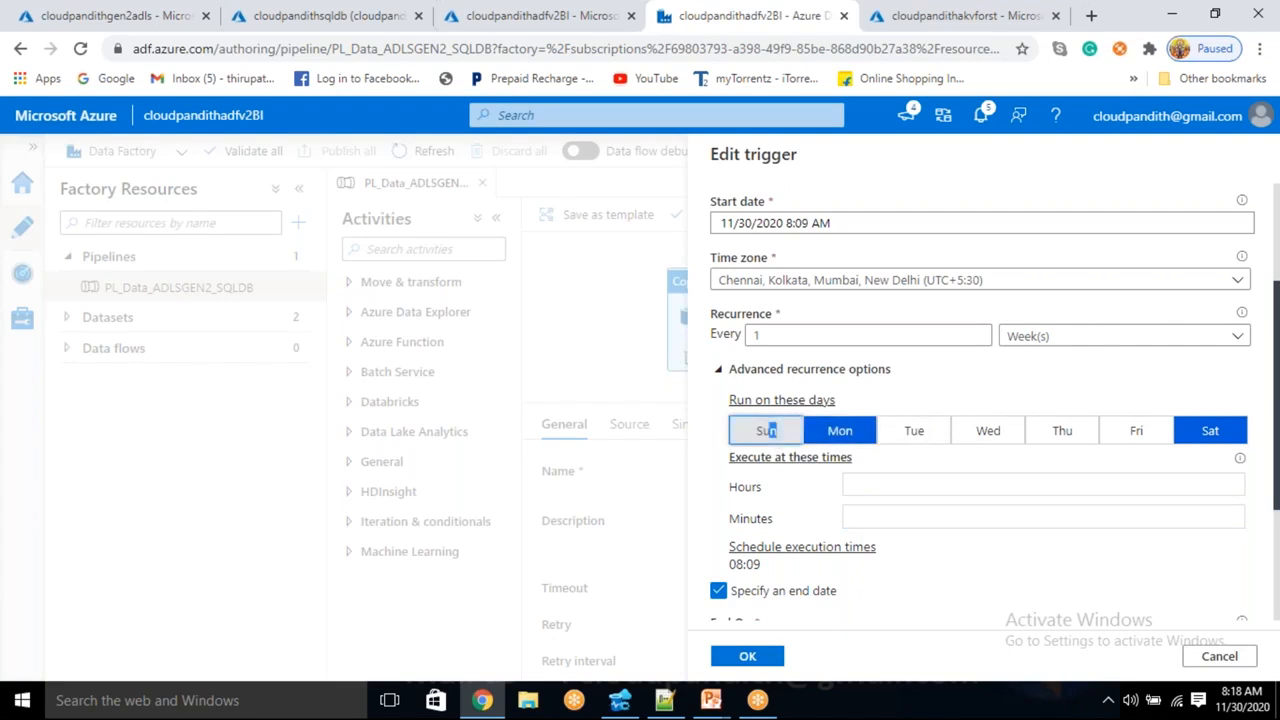
{"action": "left_click", "coordinate": [1210, 430]}
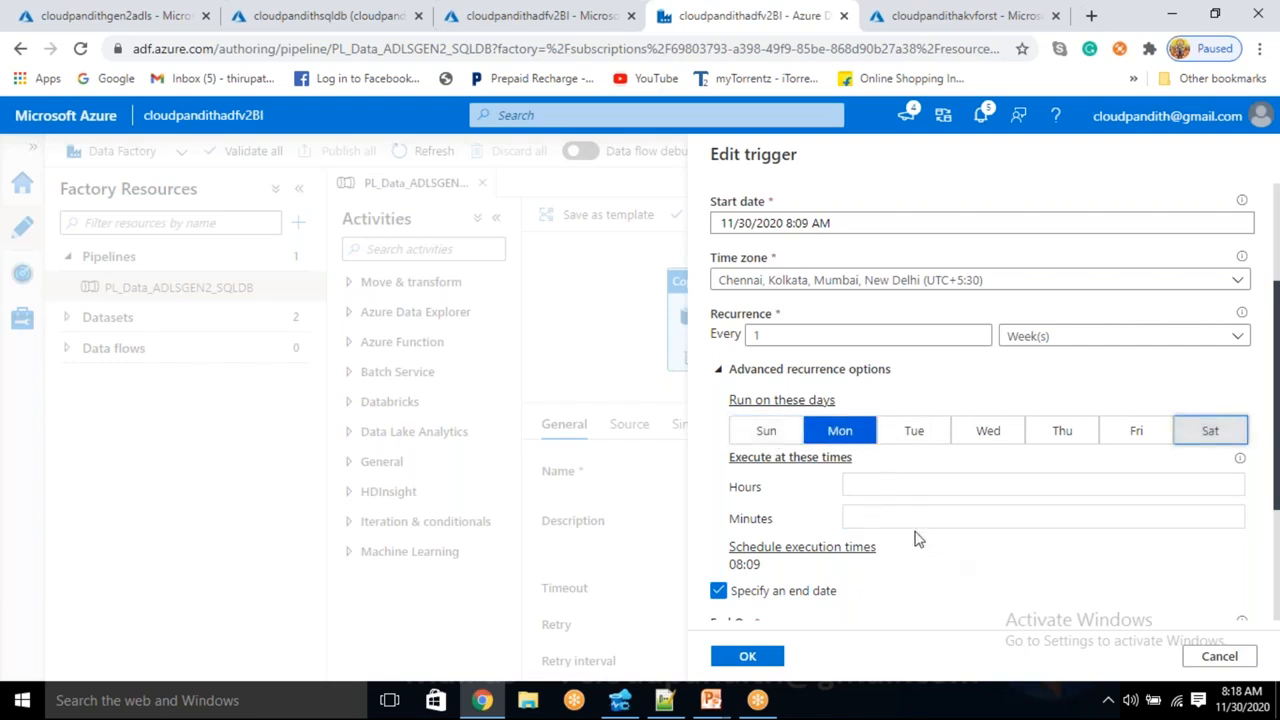
- Set run times to hour 8, minutes 20 and 21, and enable an end date
{"action": "left_click", "coordinate": [903, 486]}
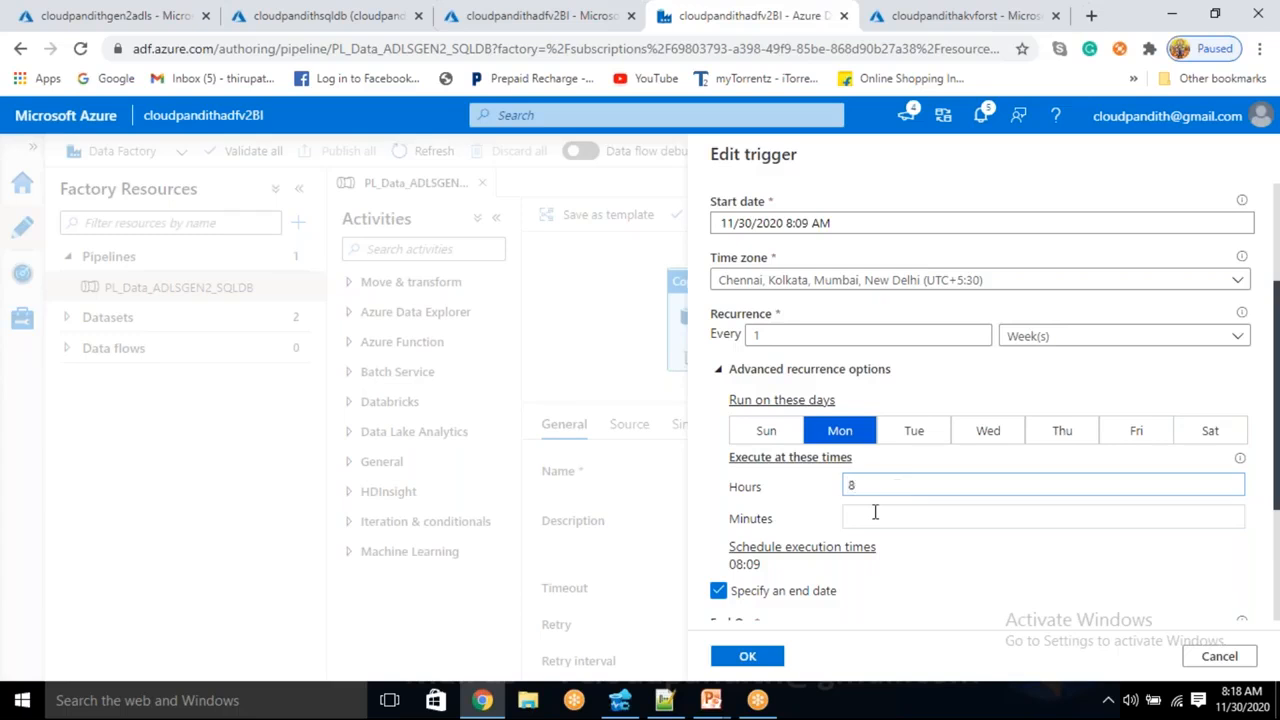
{"action": "left_click", "coordinate": [876, 513]}
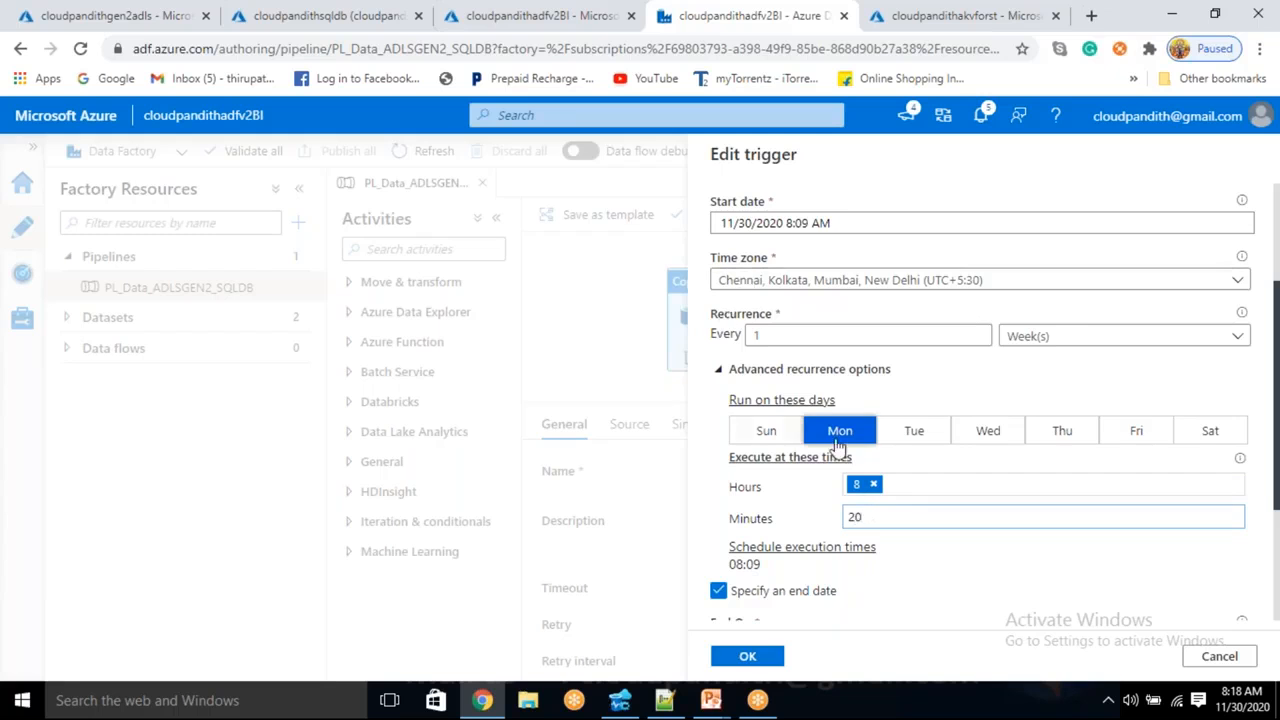
{"action": "left_click", "coordinate": [966, 587]}
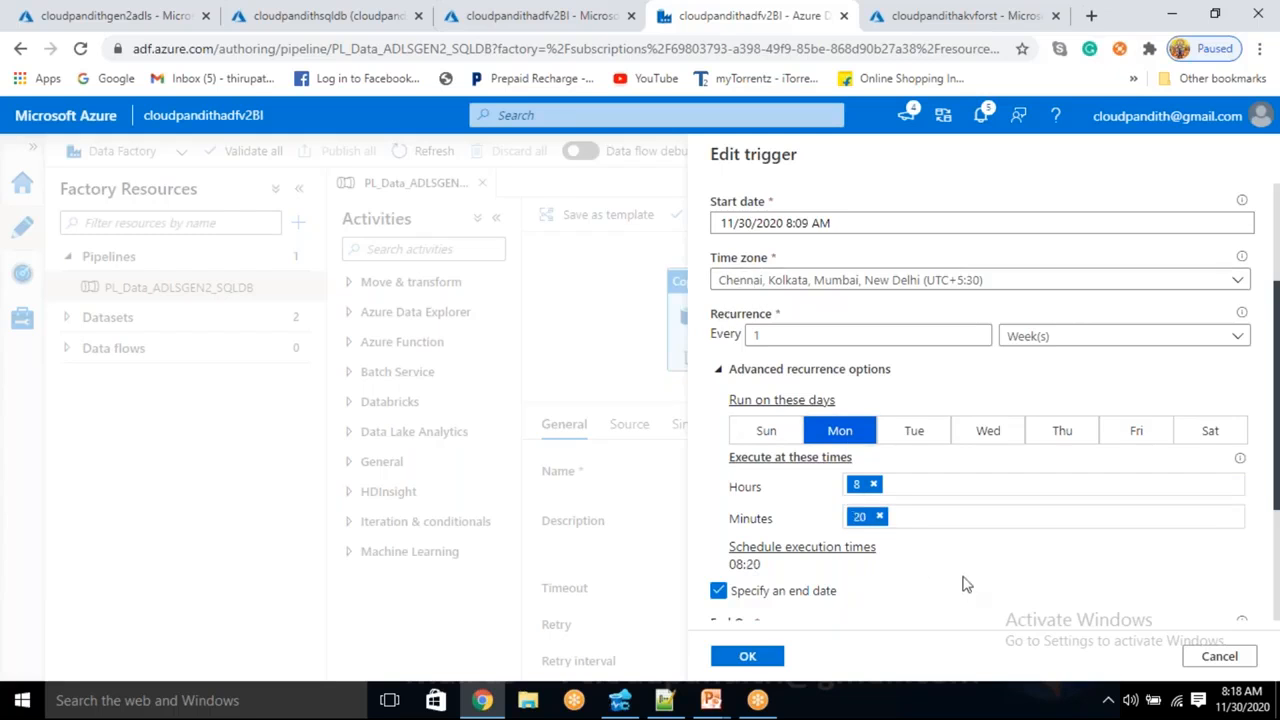
{"action": "left_click", "coordinate": [914, 518]}
{"action": "left_click", "coordinate": [930, 560]}
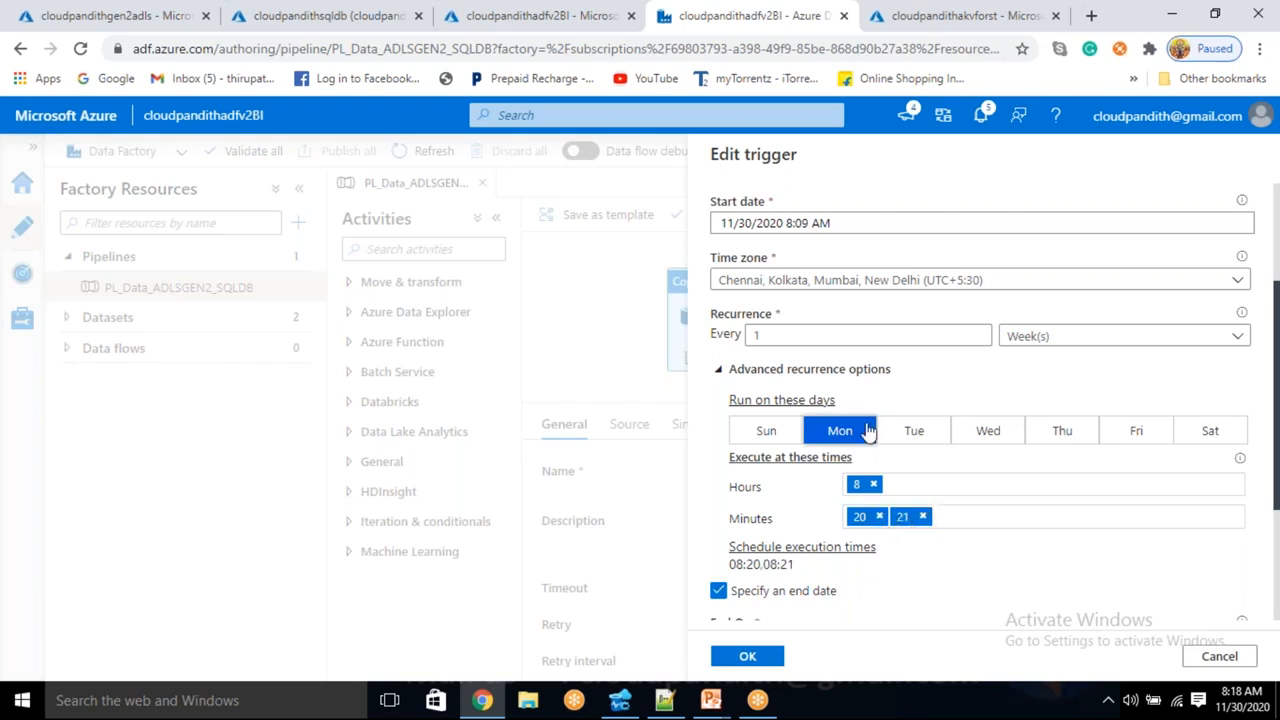
{"action": "left_click", "coordinate": [1245, 713]}
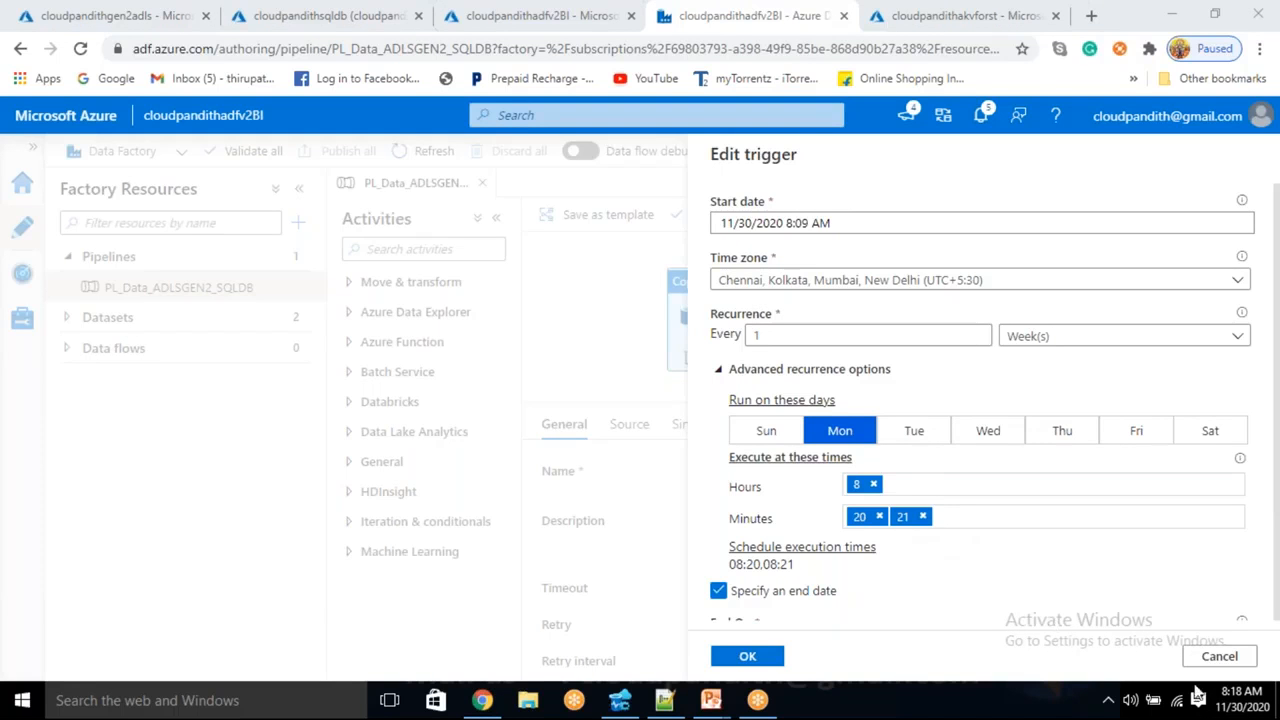
{"action": "scroll", "coordinate": [951, 606], "scroll_direction": "down", "scroll_amount": 2}
- Review the 08:20 and 08:21 Monday execution times and accept the weekly schedule
{"action": "left_click_drag", "start_coordinate": [731, 377], "coordinate": [797, 380]}
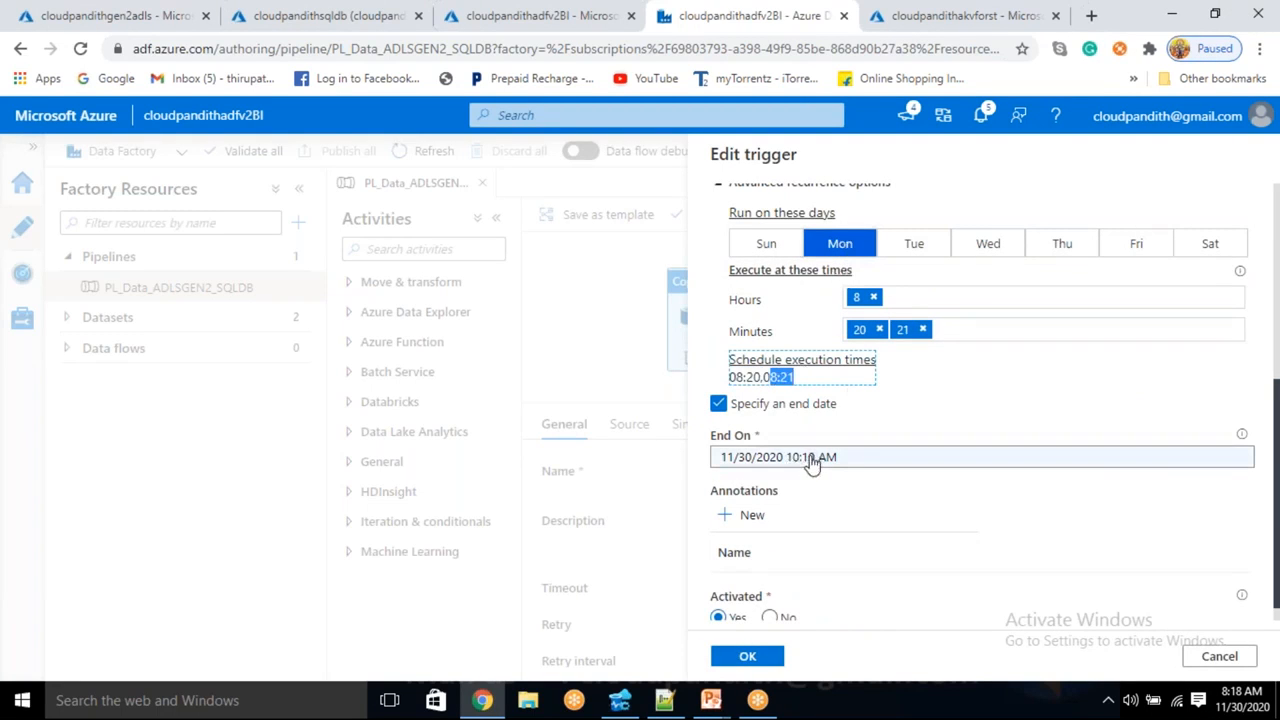
{"action": "scroll", "coordinate": [812, 462], "scroll_direction": "up", "scroll_amount": 2}
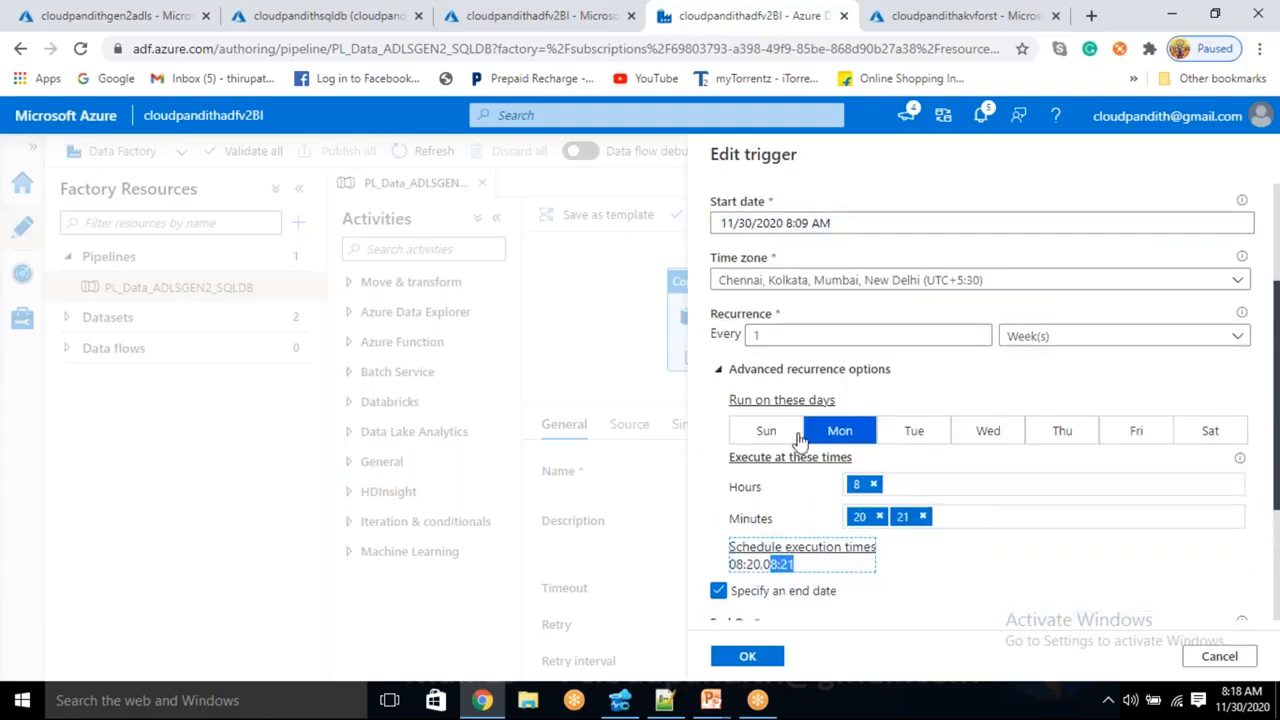
{"action": "scroll", "coordinate": [824, 212], "scroll_direction": "down", "scroll_amount": 2}
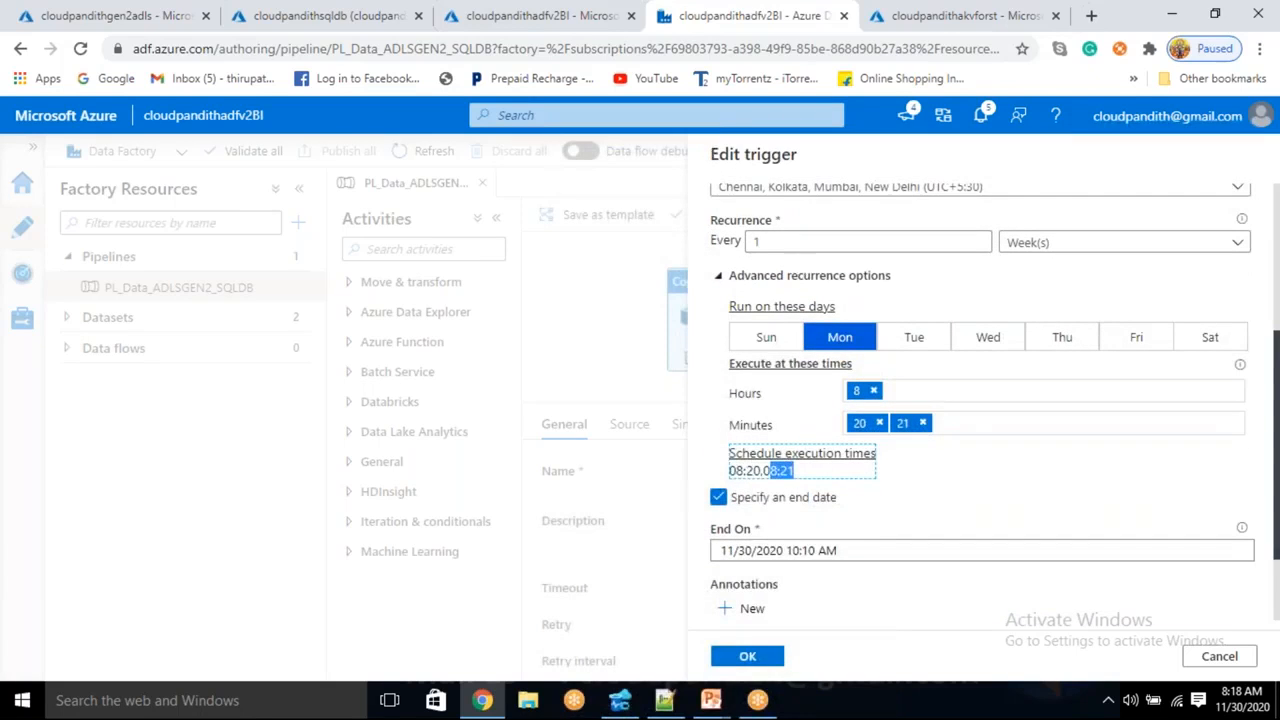
{"action": "left_click_drag", "start_coordinate": [730, 471], "coordinate": [757, 470]}
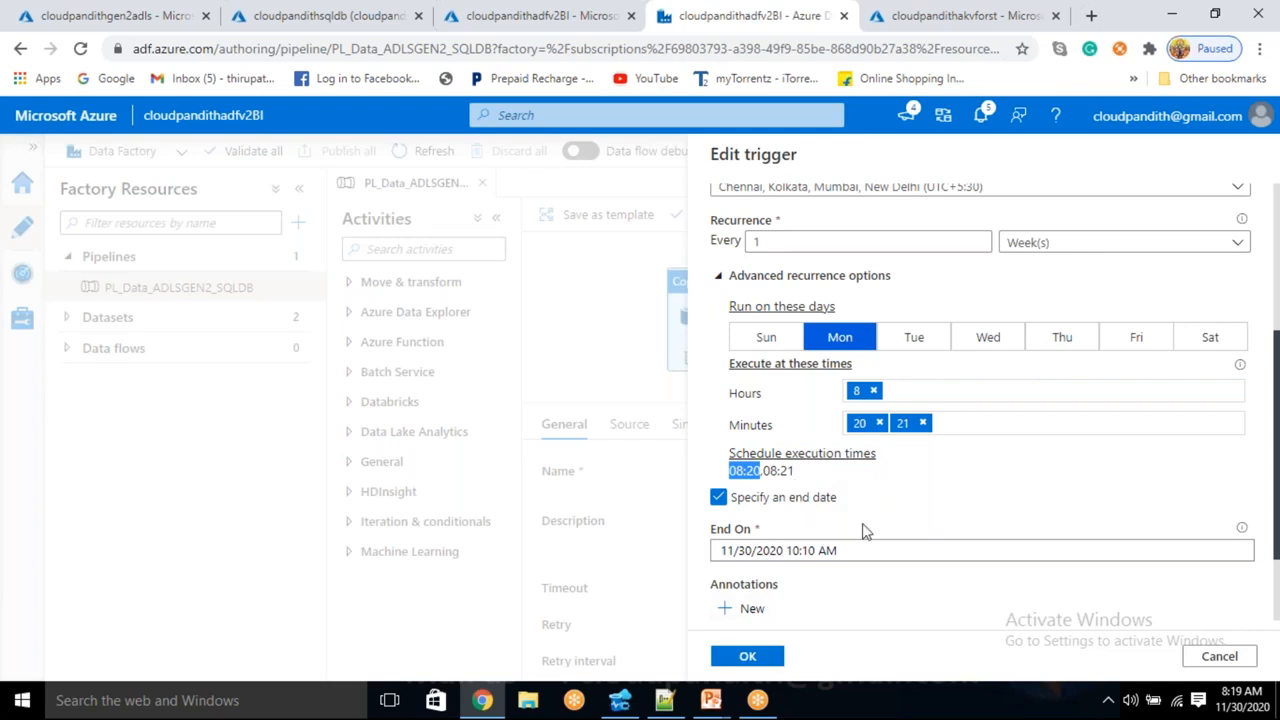
{"action": "left_click", "coordinate": [765, 662]}
- Confirm the trigger without run parameters, publish all changes, then go to line 2 in Azure Data Studio
{"action": "left_click", "coordinate": [758, 657]}
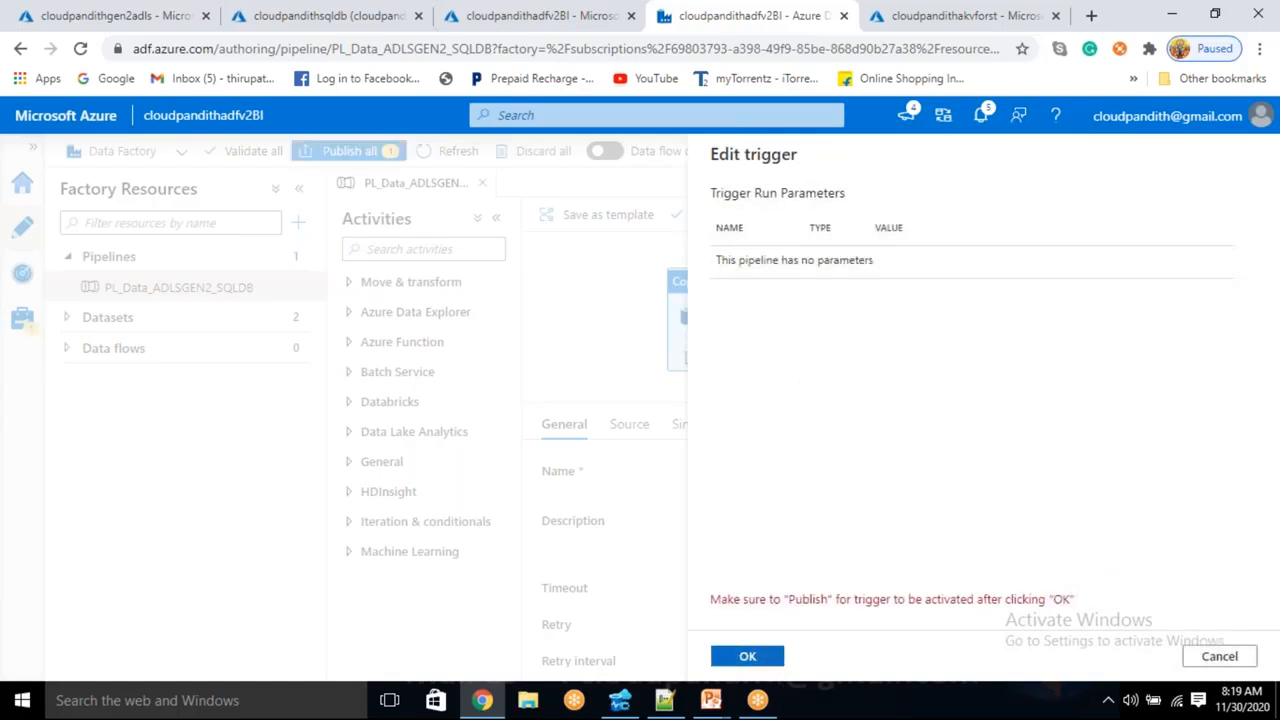
{"action": "left_click", "coordinate": [345, 151]}
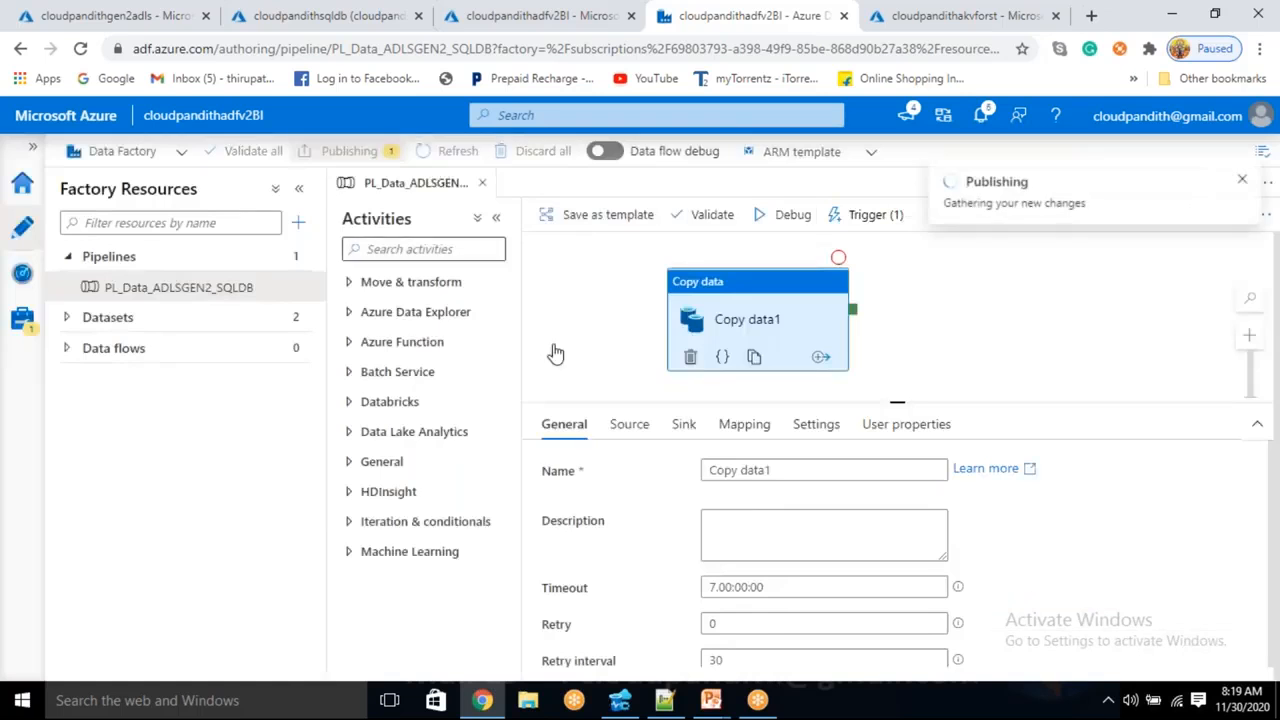
{"action": "left_click", "coordinate": [746, 656]}
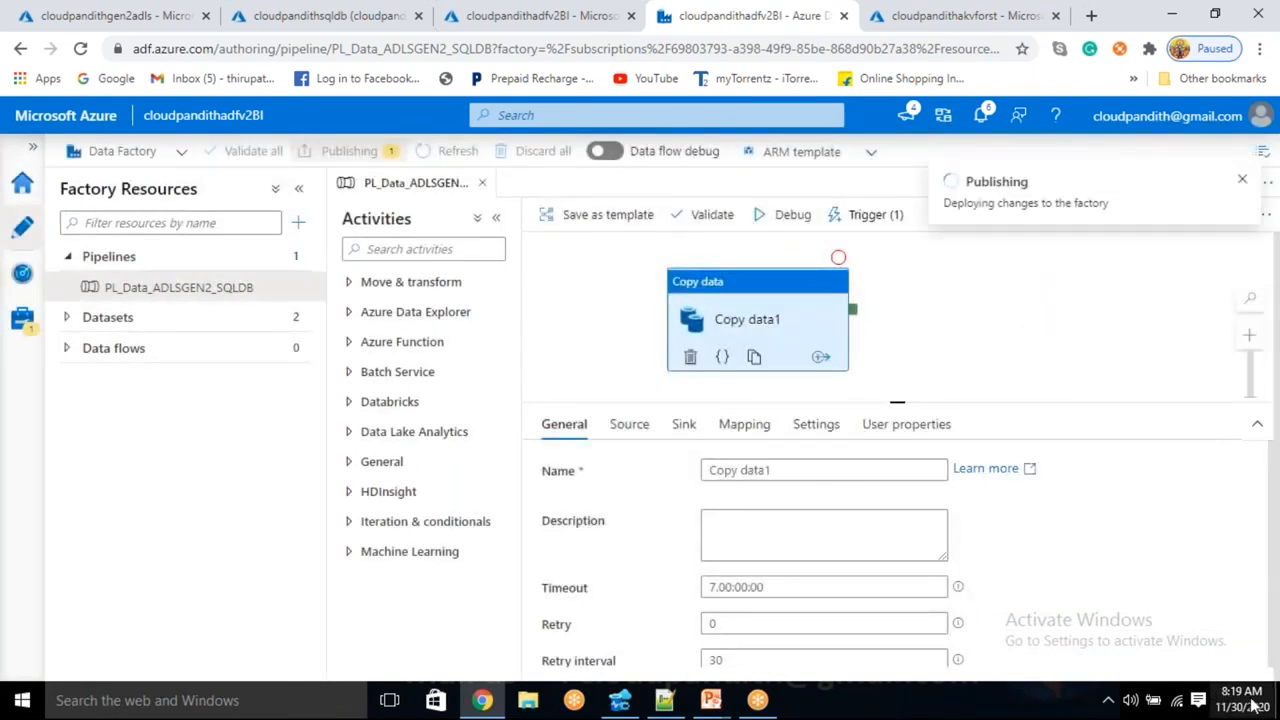
{"action": "left_click", "coordinate": [620, 701]}
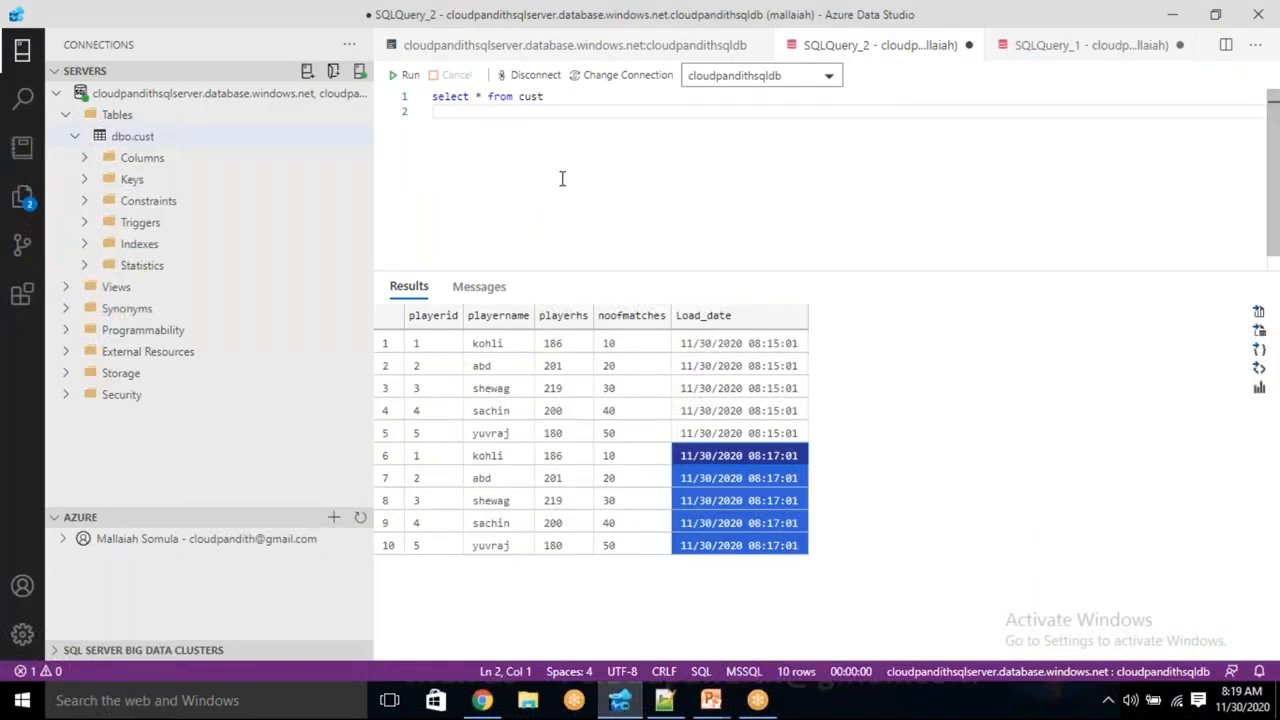
{"action": "left_click", "coordinate": [502, 131]}
- Run truncate table cust to empty it, remove the statement, and requery cust
{"action": "key", "text": "ctrl+z"}
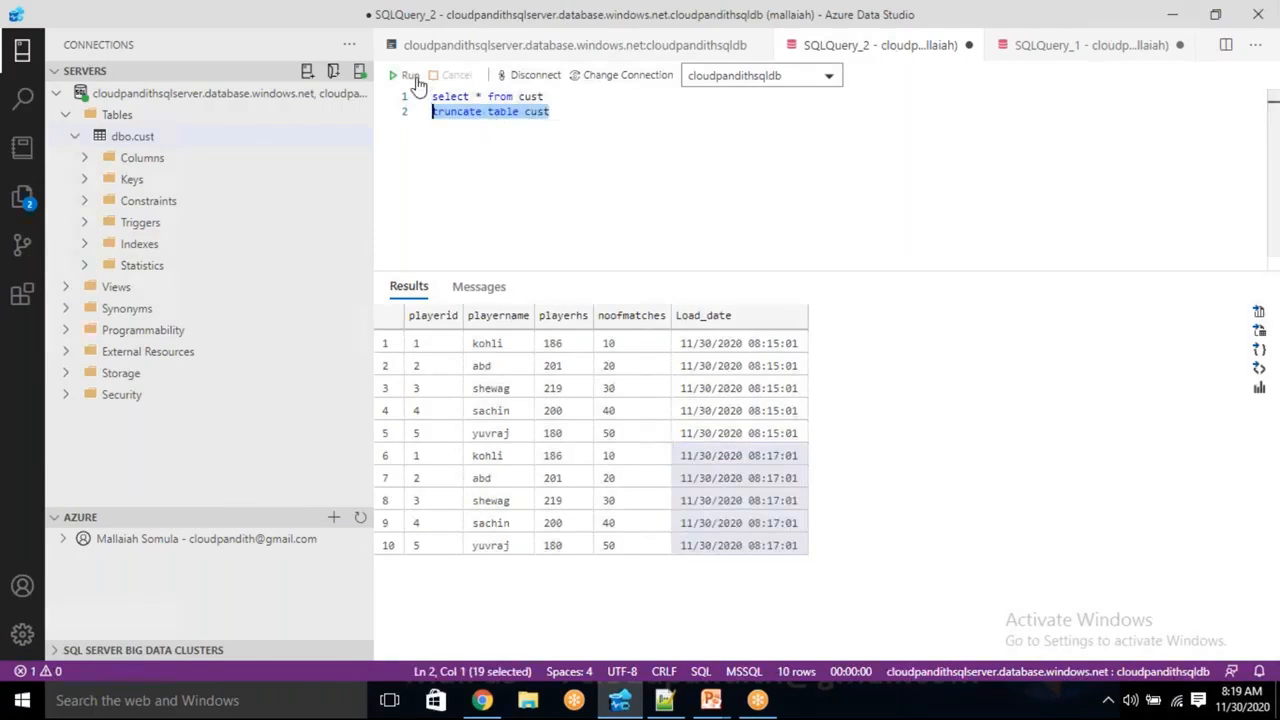
{"action": "left_click", "coordinate": [408, 75]}
{"action": "key", "text": "BackSpace"}
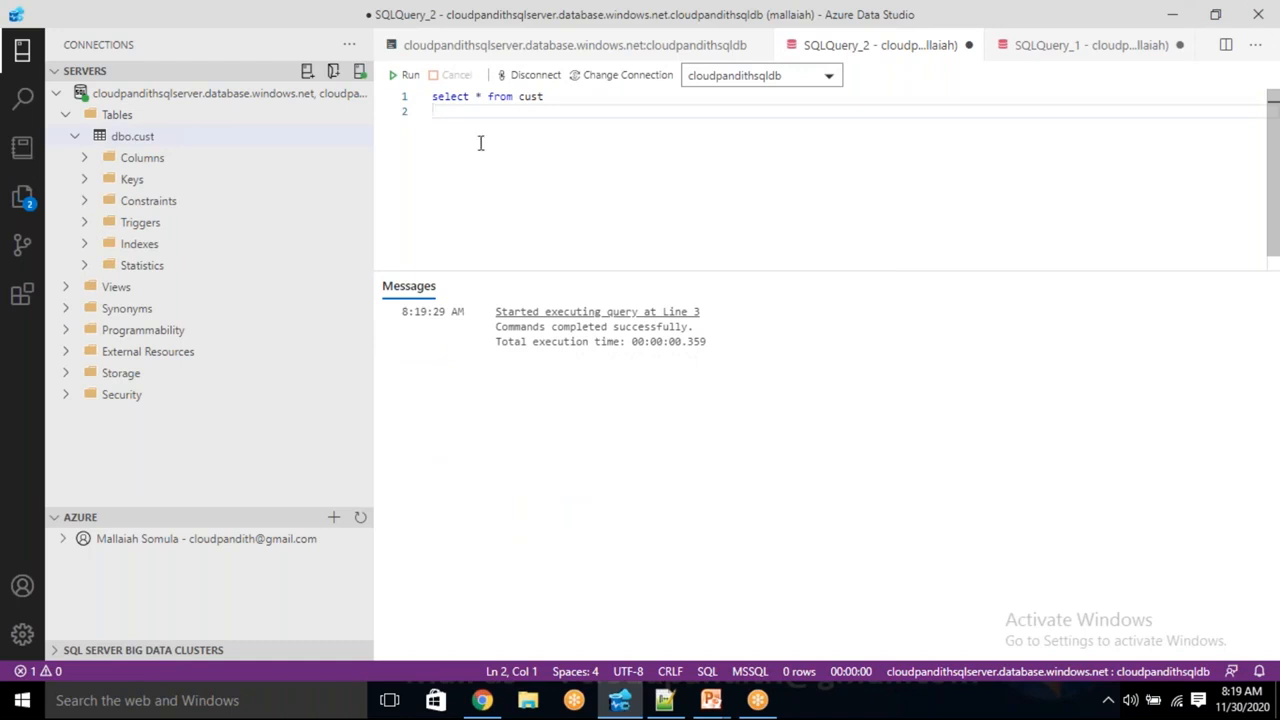
{"action": "left_click", "coordinate": [404, 75]}
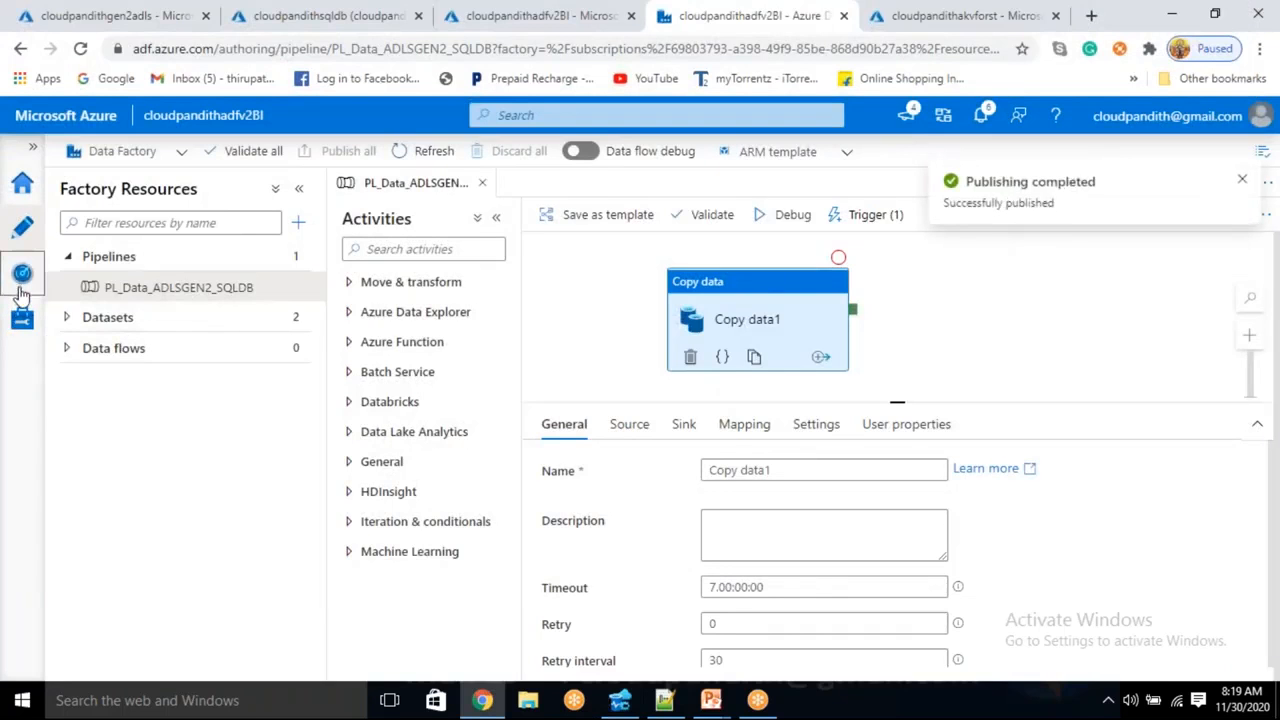
{"action": "left_click", "coordinate": [20, 286]}
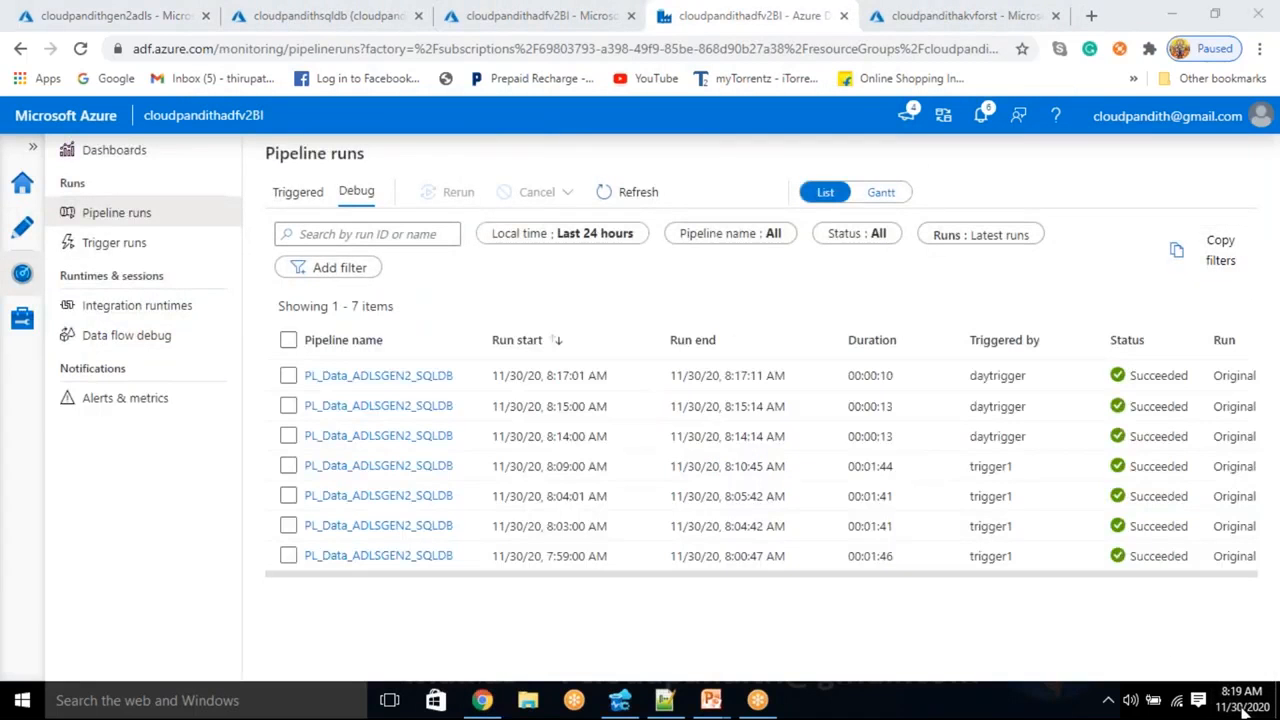
- Refresh Pipeline runs until the 8:20:00 AM weektrigger run succeeds, then return to Azure Data Studio
{"action": "left_click", "coordinate": [648, 204]}
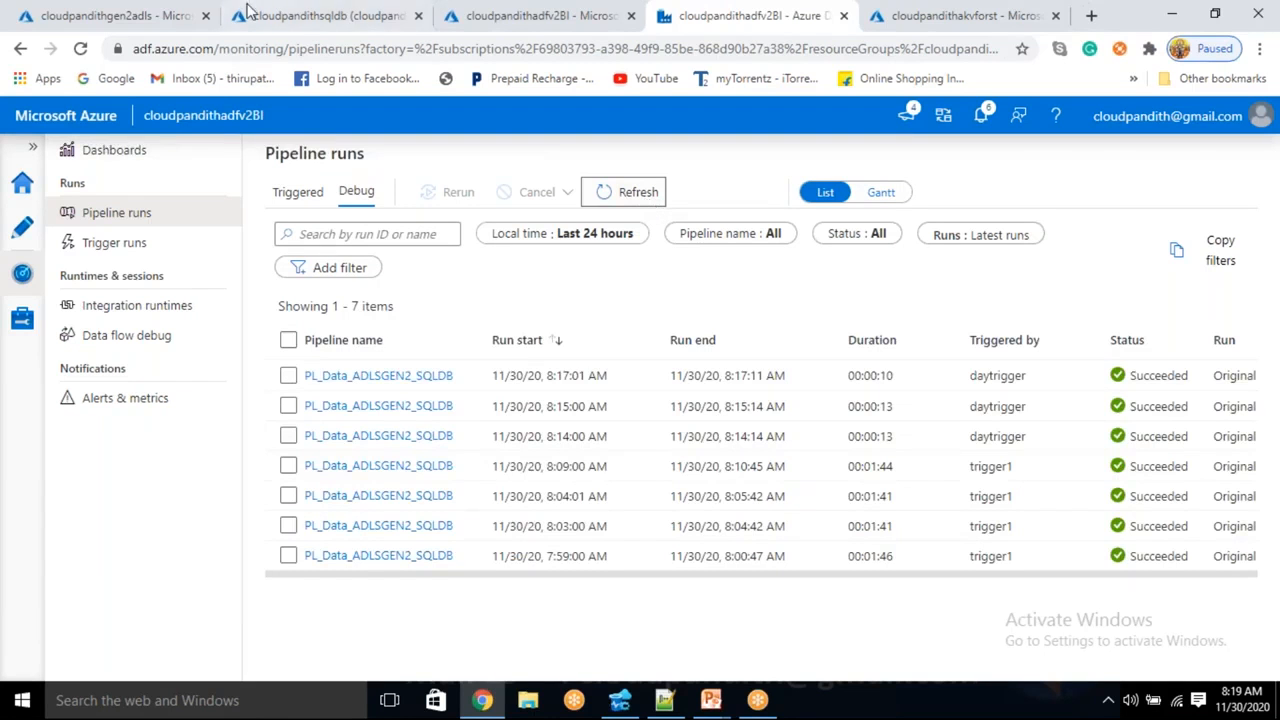
{"action": "left_click", "coordinate": [647, 188]}
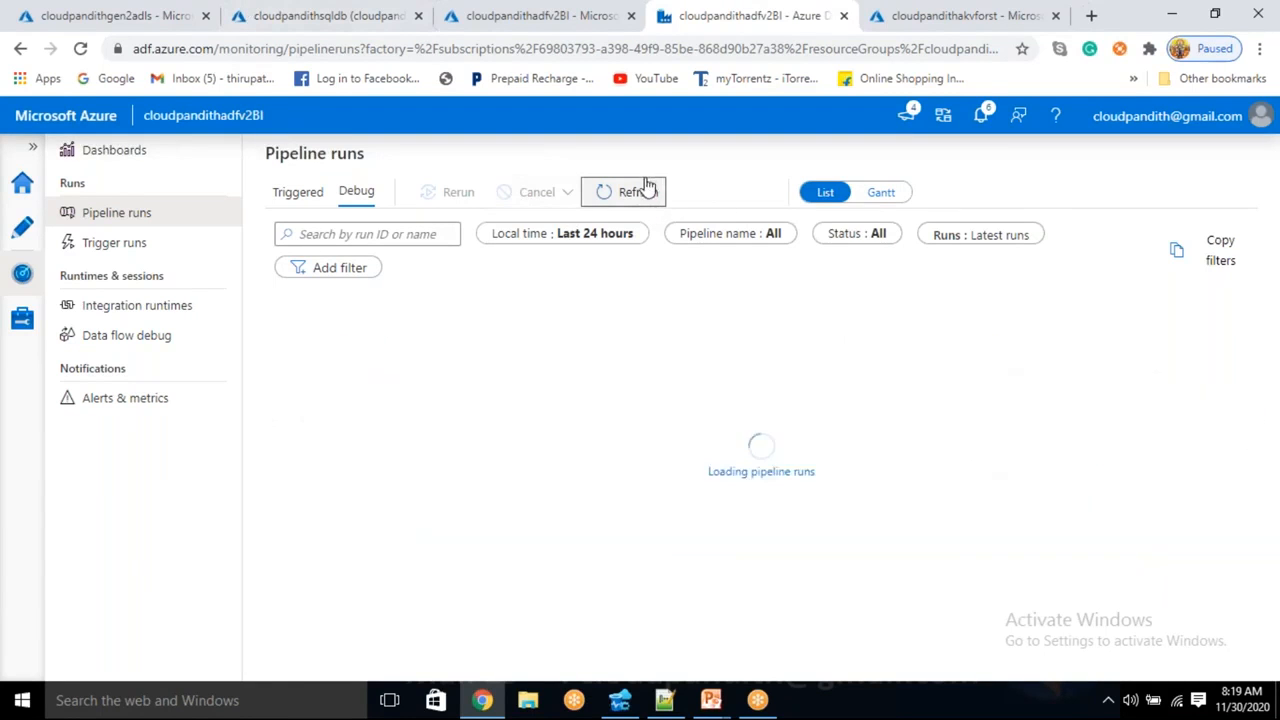
{"action": "left_click", "coordinate": [645, 195]}
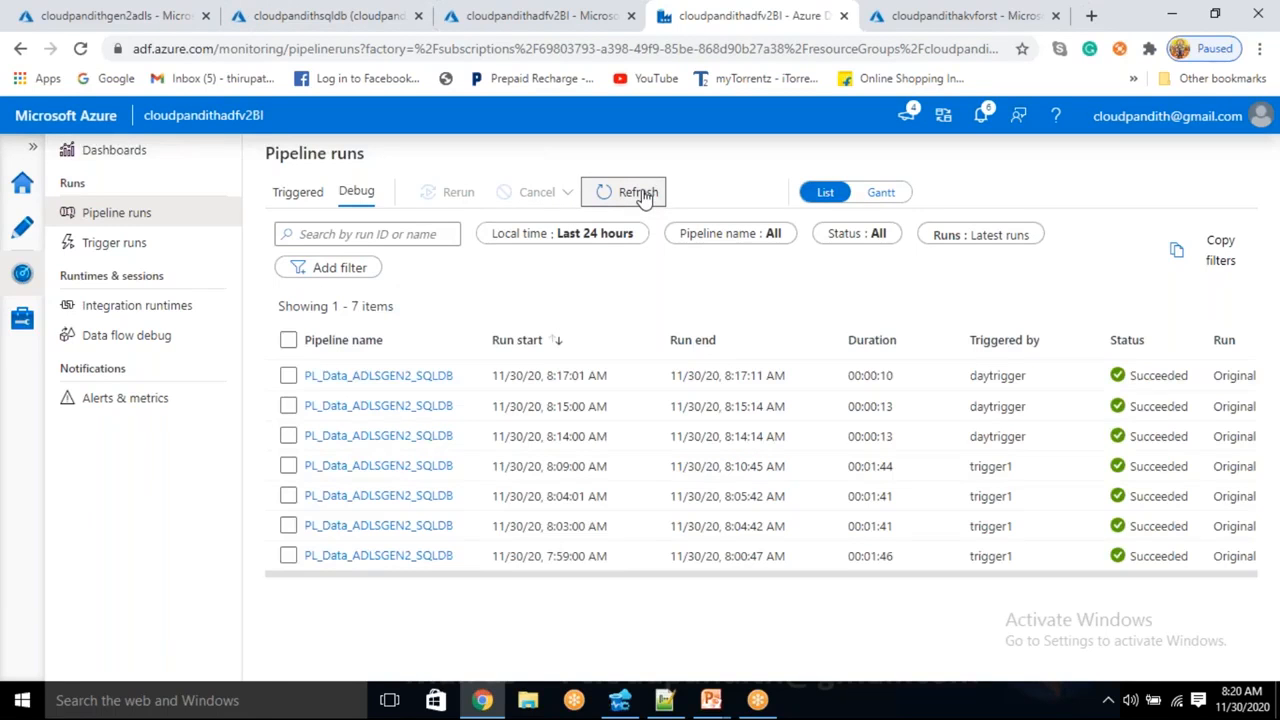
{"action": "left_click", "coordinate": [645, 195]}
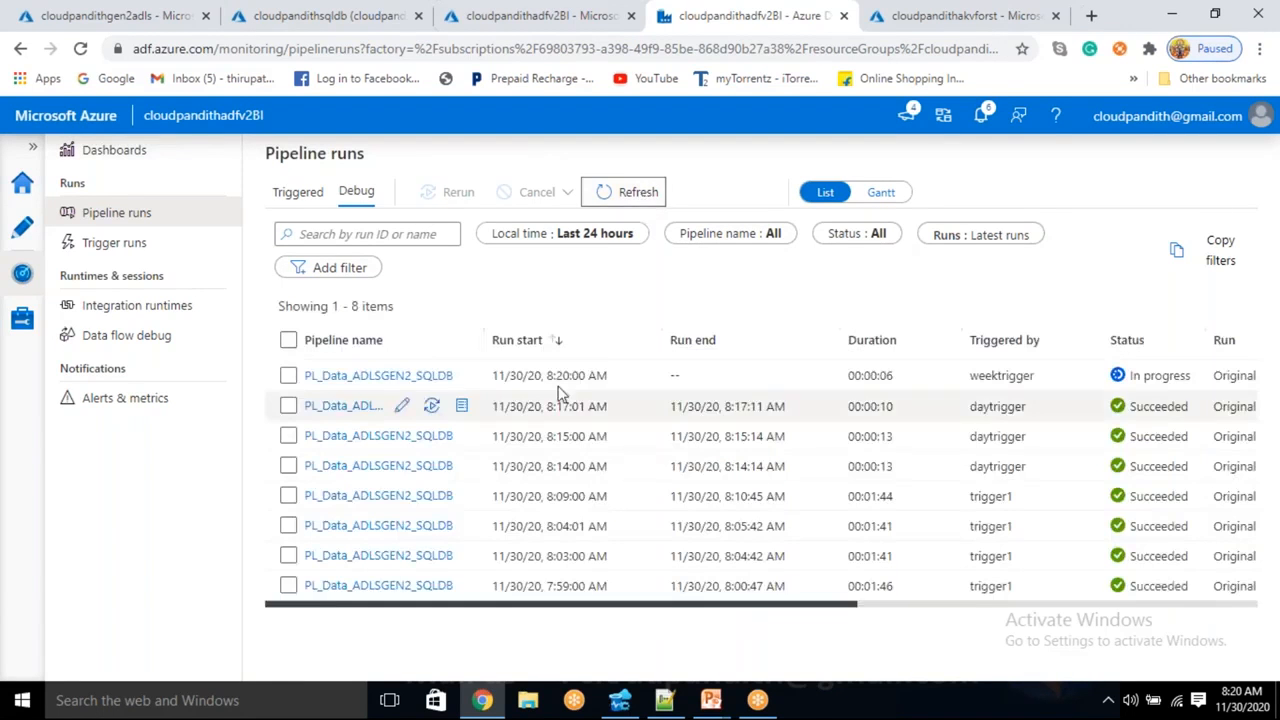
{"action": "left_click_drag", "start_coordinate": [553, 375], "coordinate": [624, 378]}
{"action": "left_click_drag", "start_coordinate": [969, 376], "coordinate": [1033, 377]}
{"action": "left_click", "coordinate": [652, 191]}
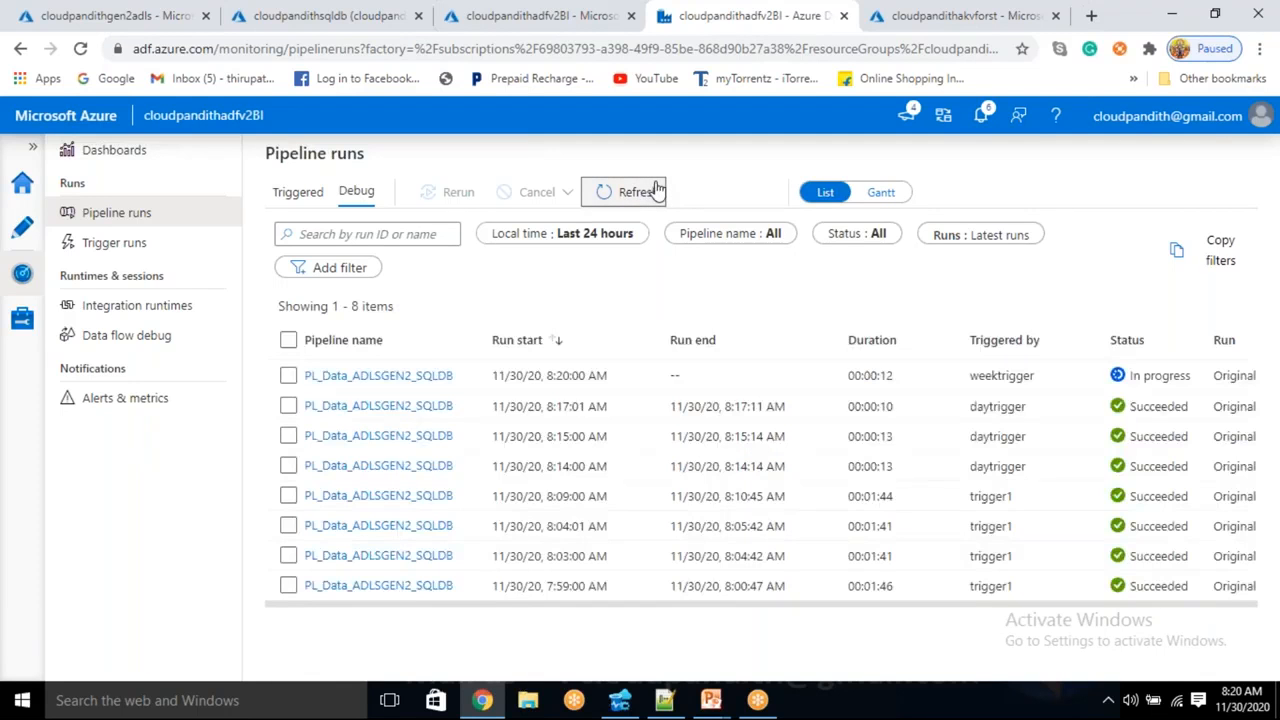
{"action": "left_click", "coordinate": [657, 189]}
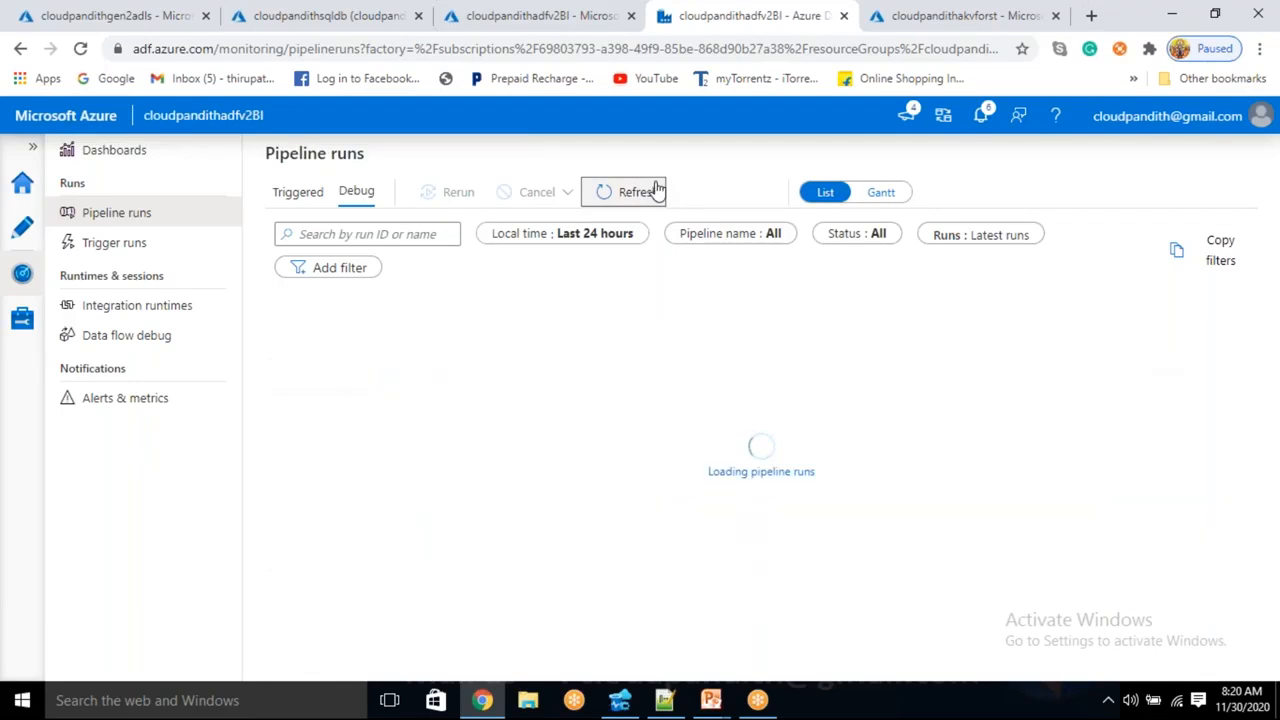
{"action": "left_click", "coordinate": [620, 700]}
- Rerun select * from cust, confirm five rows loaded at 08:20:01, then switch back to Data Factory
{"action": "left_click", "coordinate": [401, 79]}
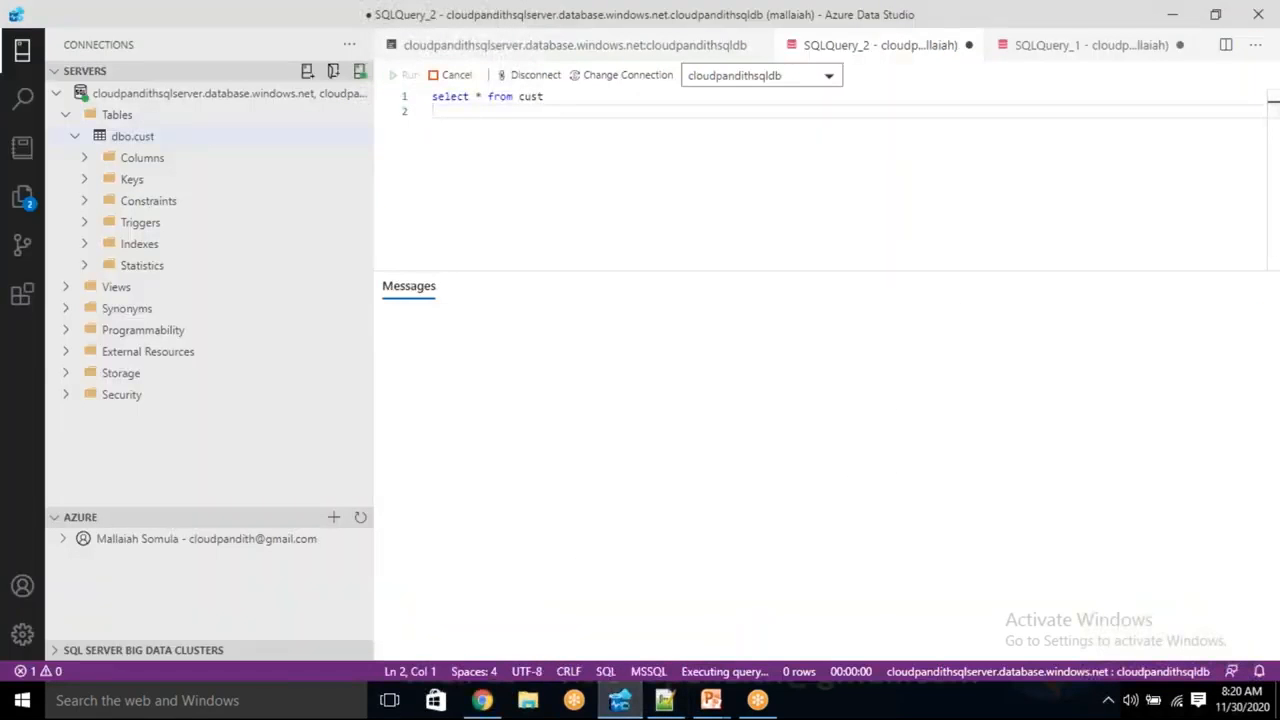
{"action": "left_click", "coordinate": [705, 350]}
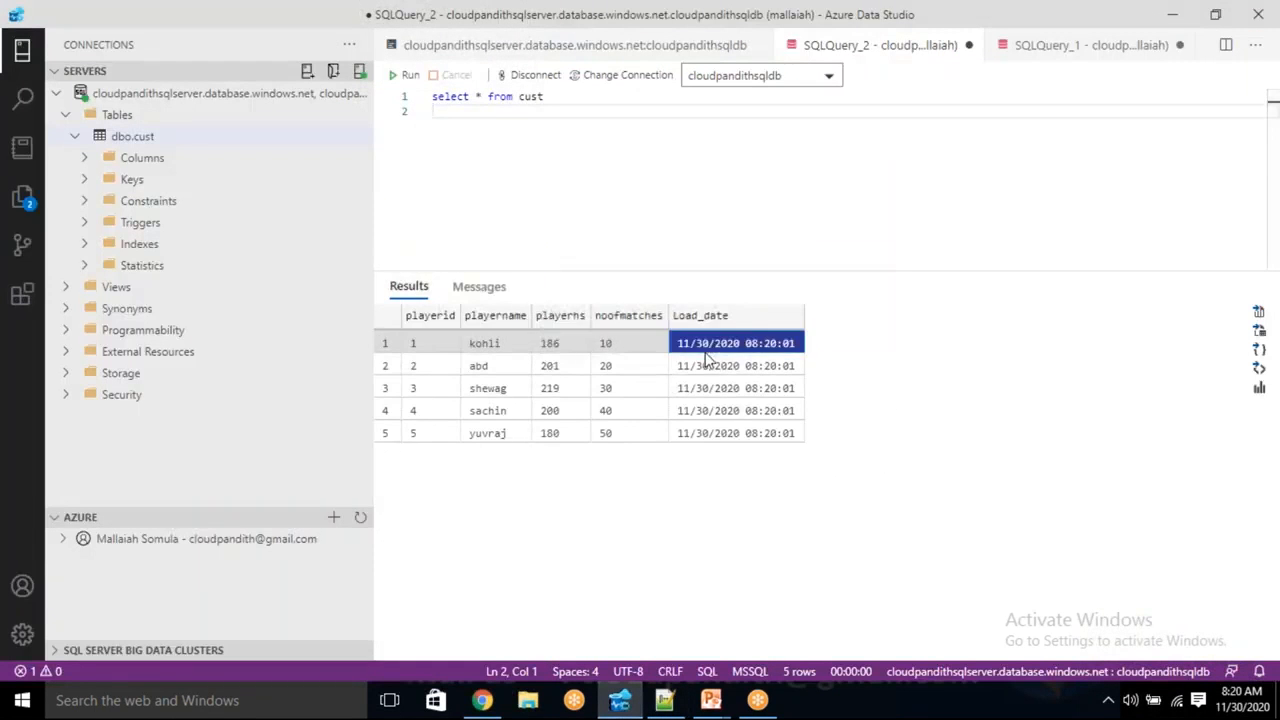
{"action": "left_click", "coordinate": [708, 370]}
{"action": "left_click", "coordinate": [711, 392]}
{"action": "left_click", "coordinate": [711, 416]}
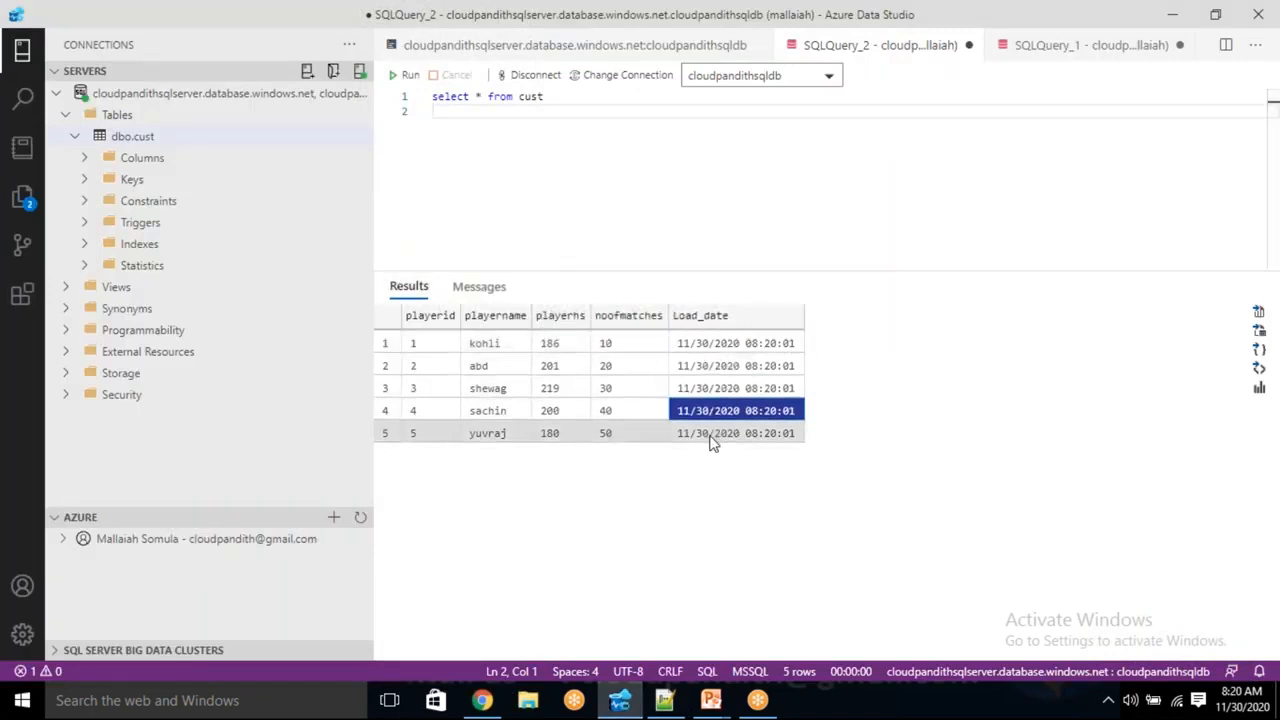
{"action": "left_click", "coordinate": [713, 440]}
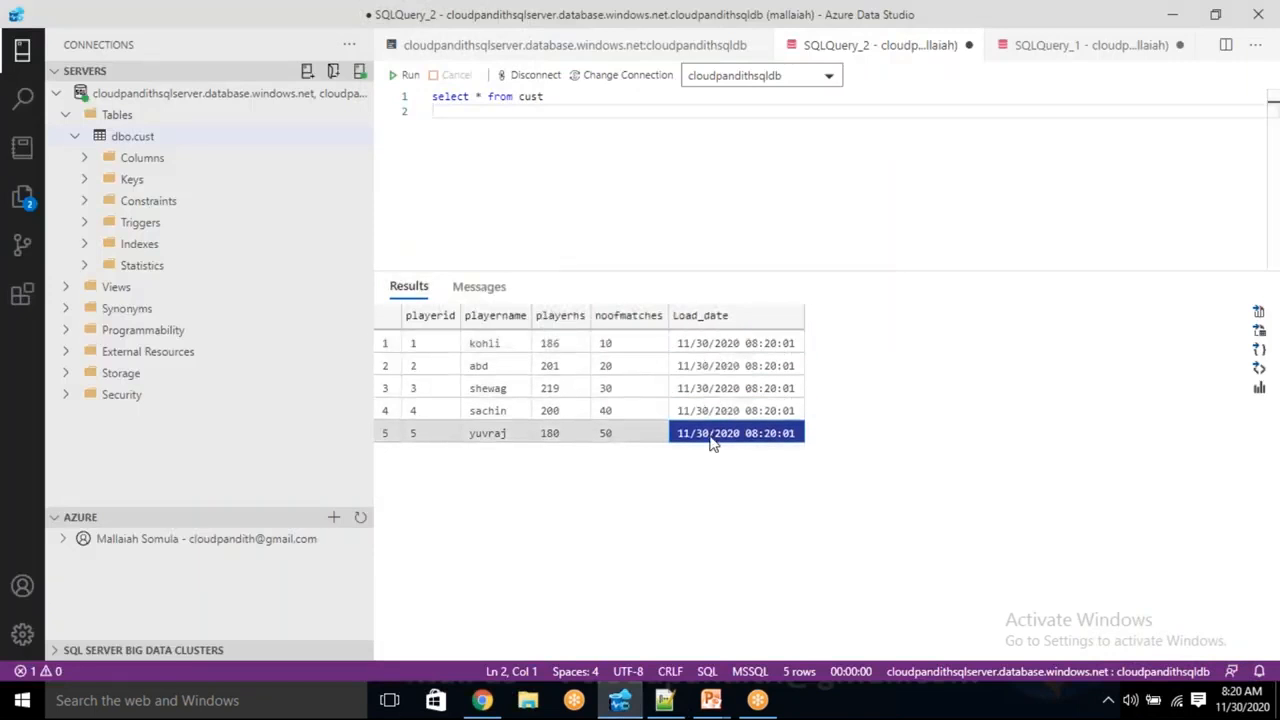
{"action": "key", "text": "alt+Tab"}
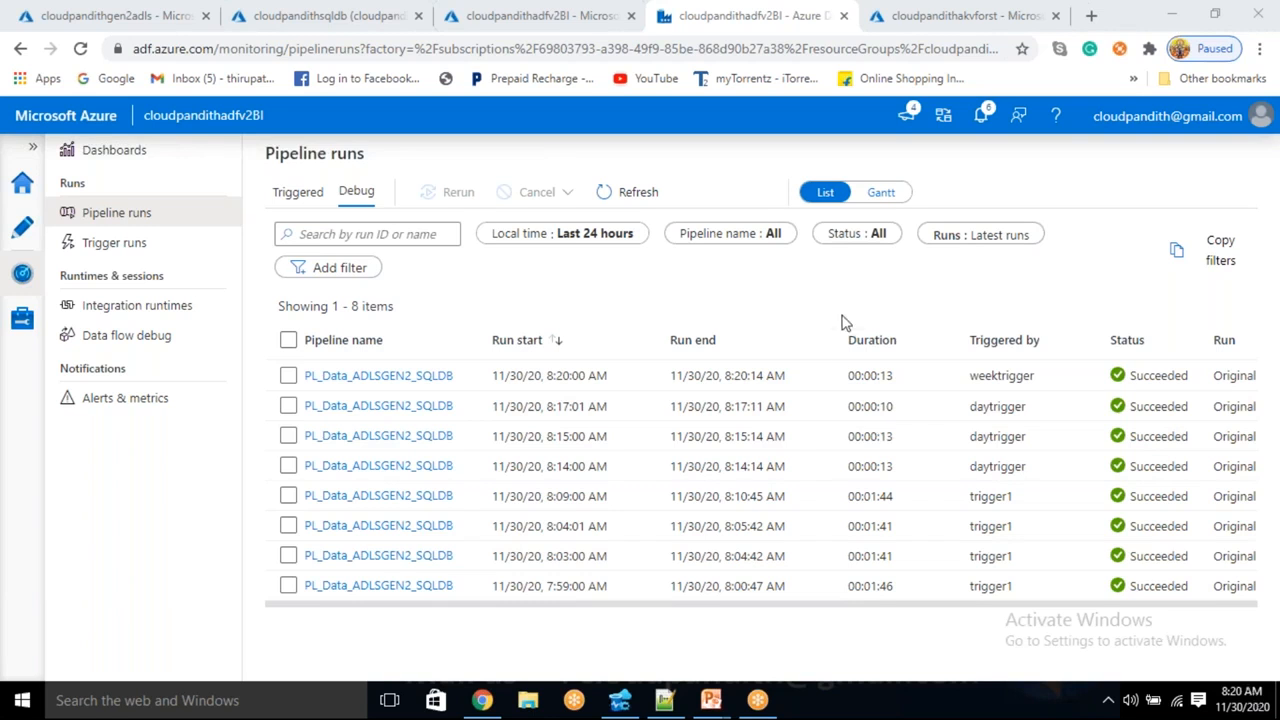
- Refresh Pipeline runs and confirm the new 8:21:00 AM weektrigger run succeeded
{"action": "left_click", "coordinate": [612, 198]}
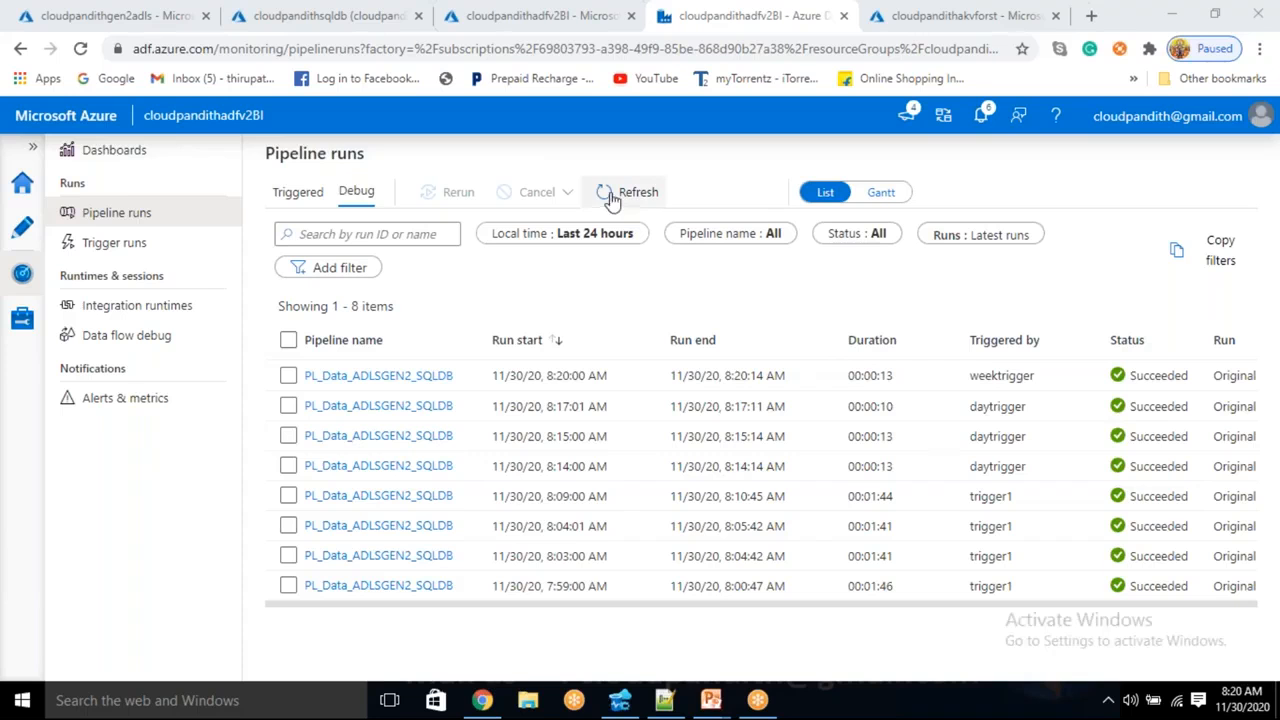
{"action": "left_click", "coordinate": [612, 198]}
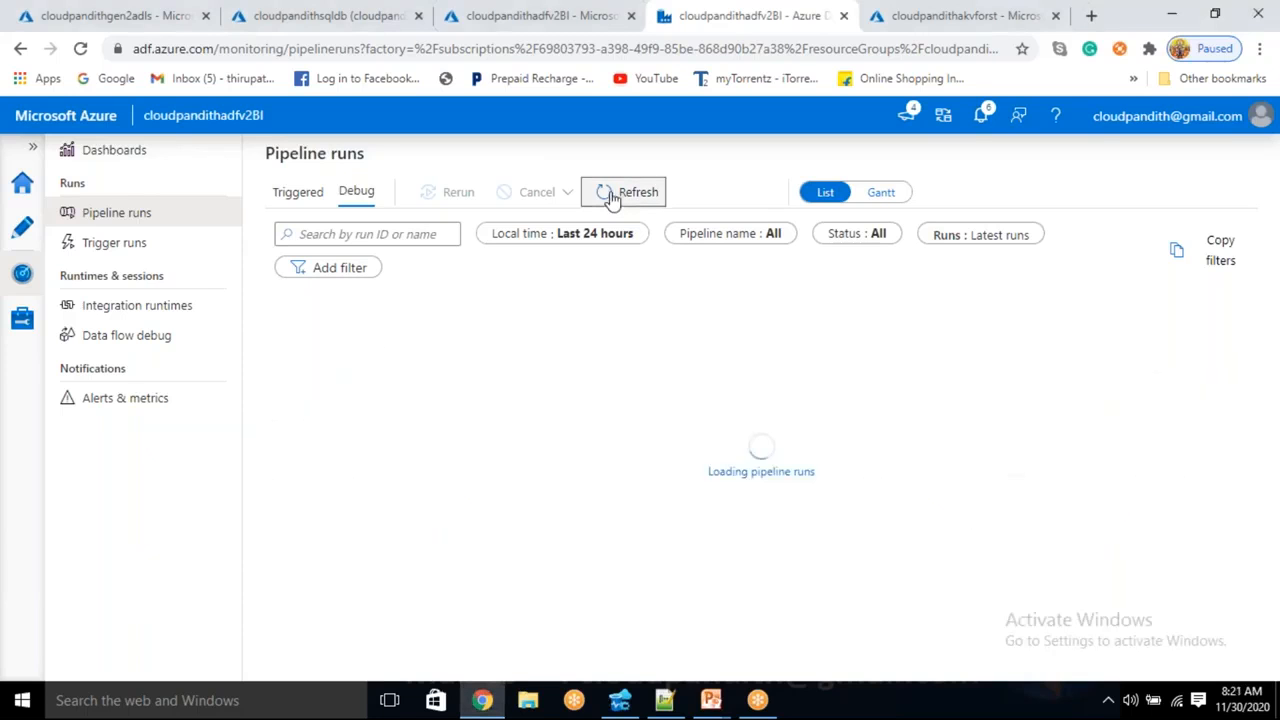
{"action": "left_click", "coordinate": [612, 198]}
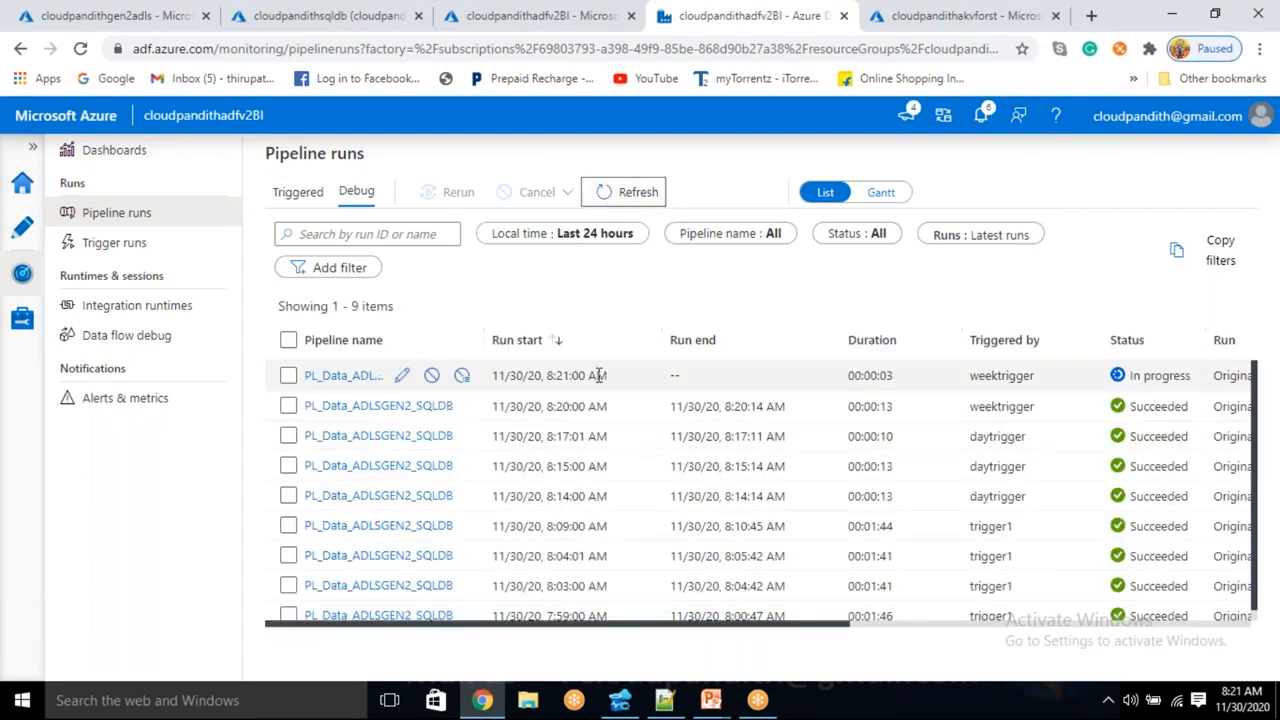
{"action": "double_click", "coordinate": [554, 375]}
{"action": "double_click", "coordinate": [1028, 375]}
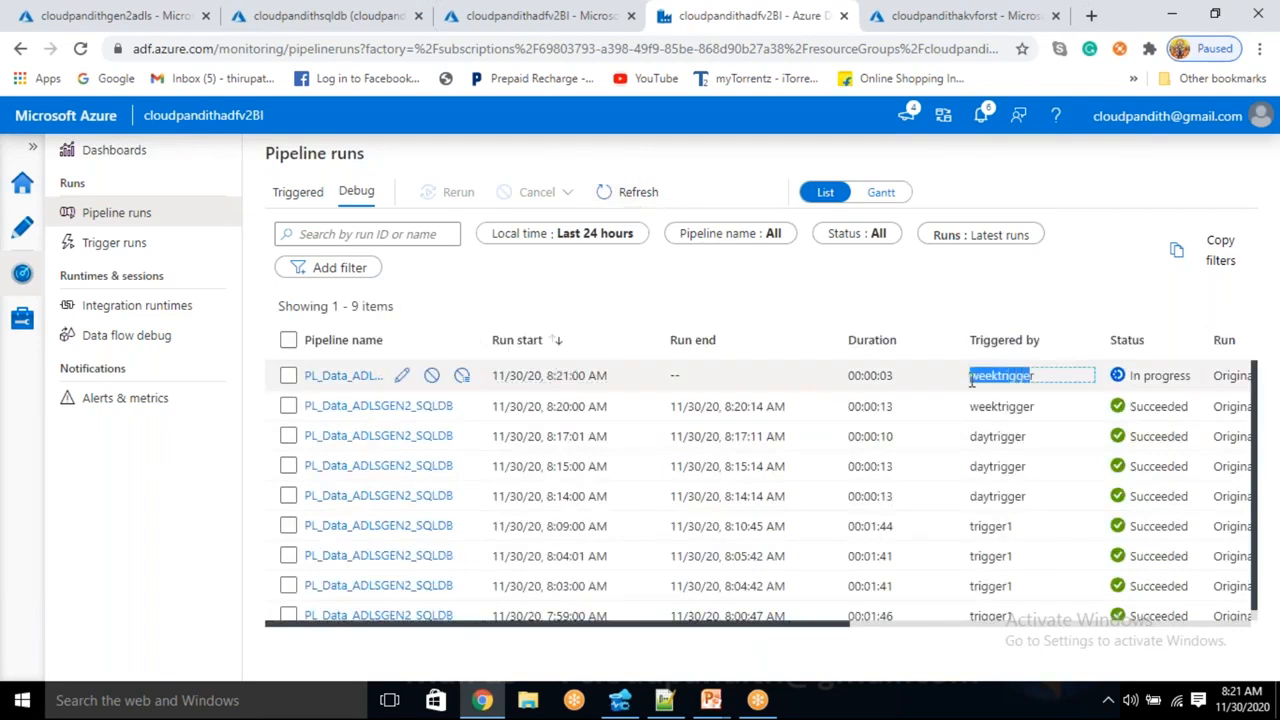
{"action": "left_click", "coordinate": [775, 292]}
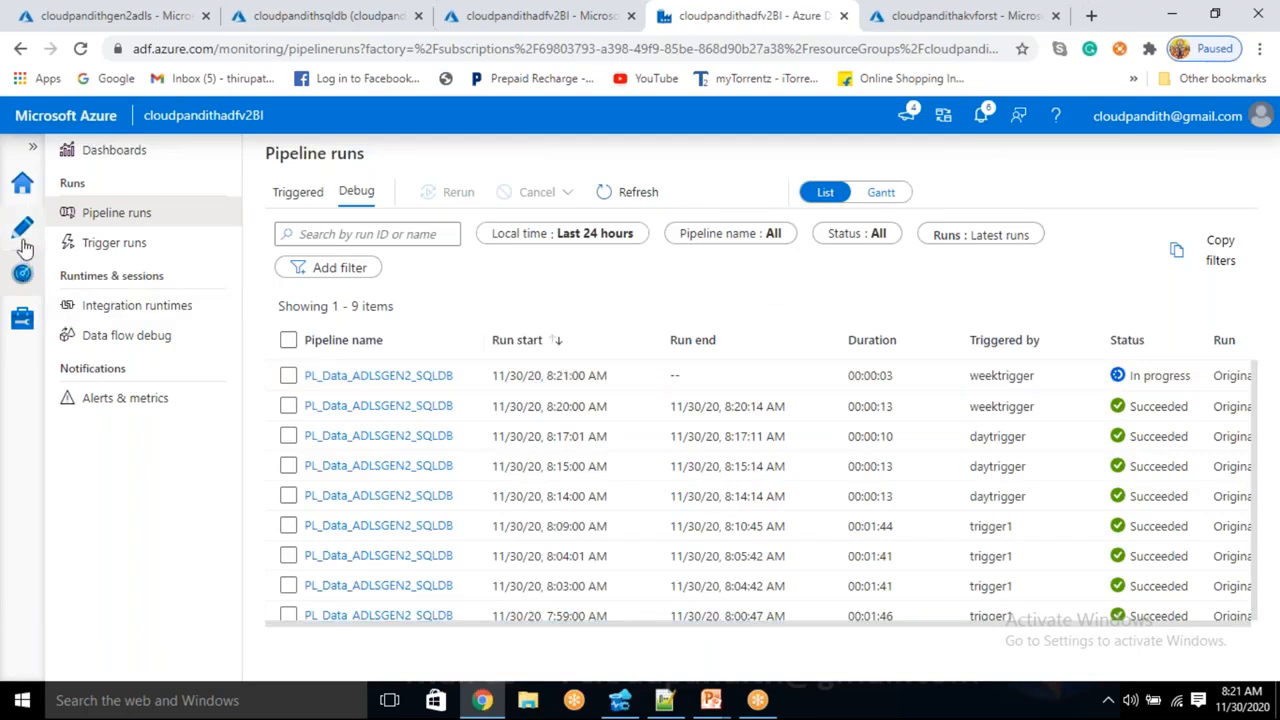
{"action": "left_click", "coordinate": [645, 195]}
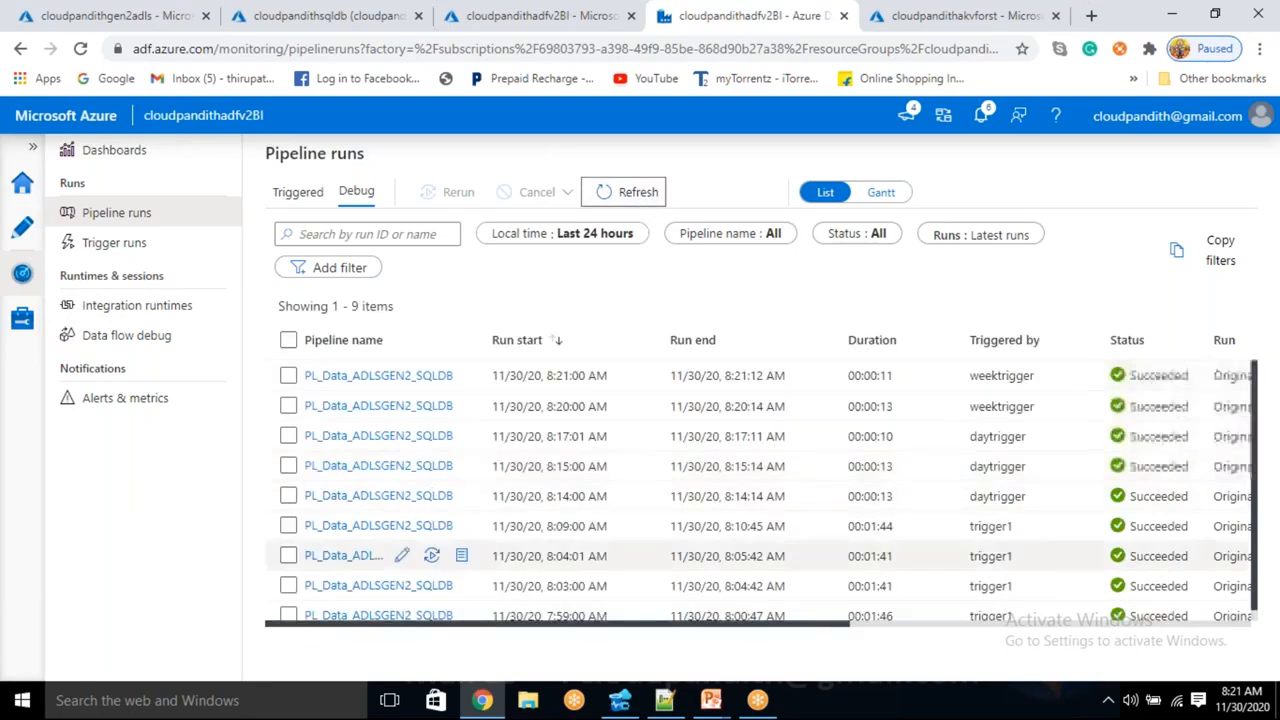
- Rerun the cust query to confirm five more loaded rows, then open the pipeline in Author
{"action": "left_click", "coordinate": [620, 700]}
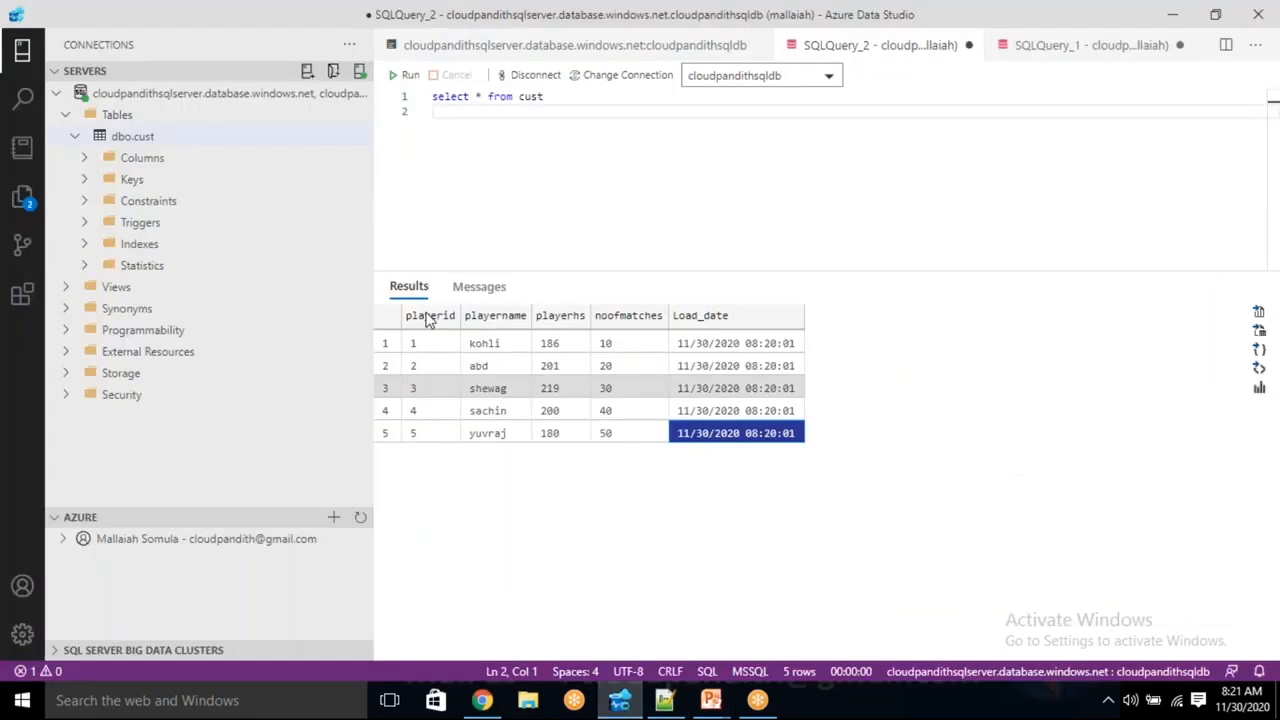
{"action": "left_click", "coordinate": [404, 76]}
{"action": "left_click", "coordinate": [731, 543]}
{"action": "left_click", "coordinate": [730, 522]}
{"action": "left_click", "coordinate": [733, 499]}
{"action": "left_click", "coordinate": [730, 478]}
{"action": "left_click", "coordinate": [728, 456]}
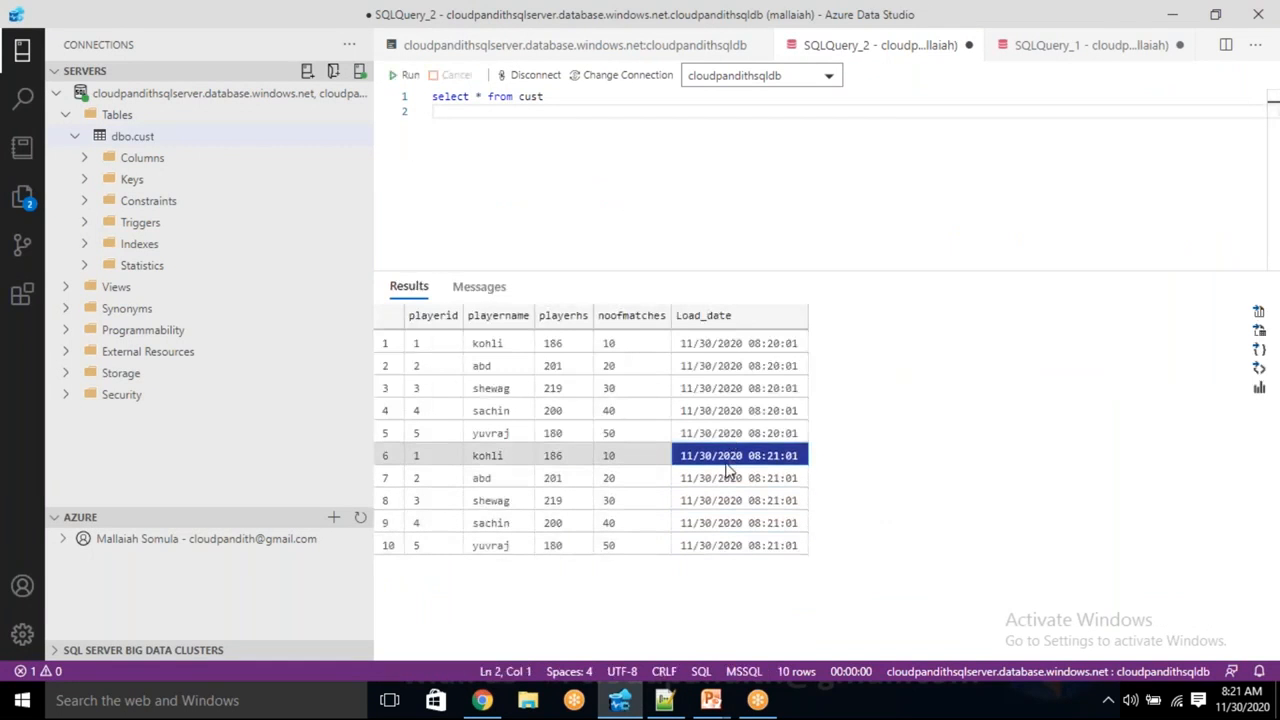
{"action": "key", "text": "alt+Tab"}
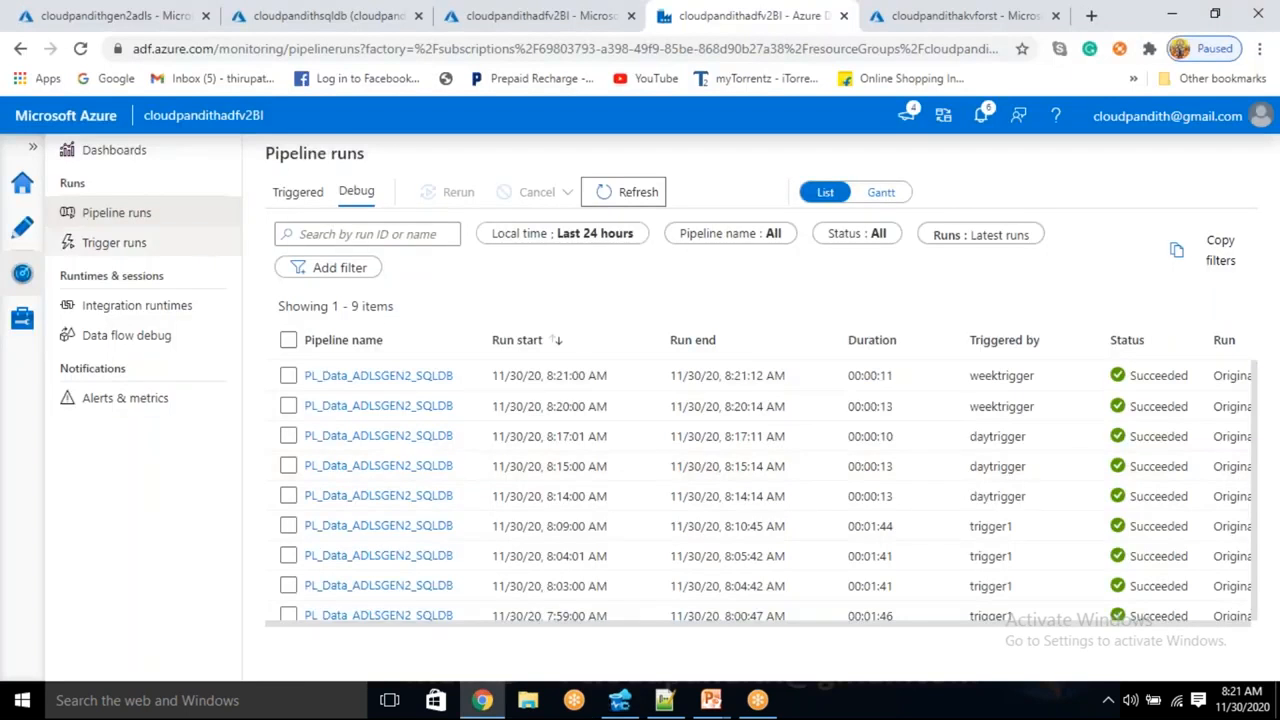
{"action": "left_click", "coordinate": [22, 236]}
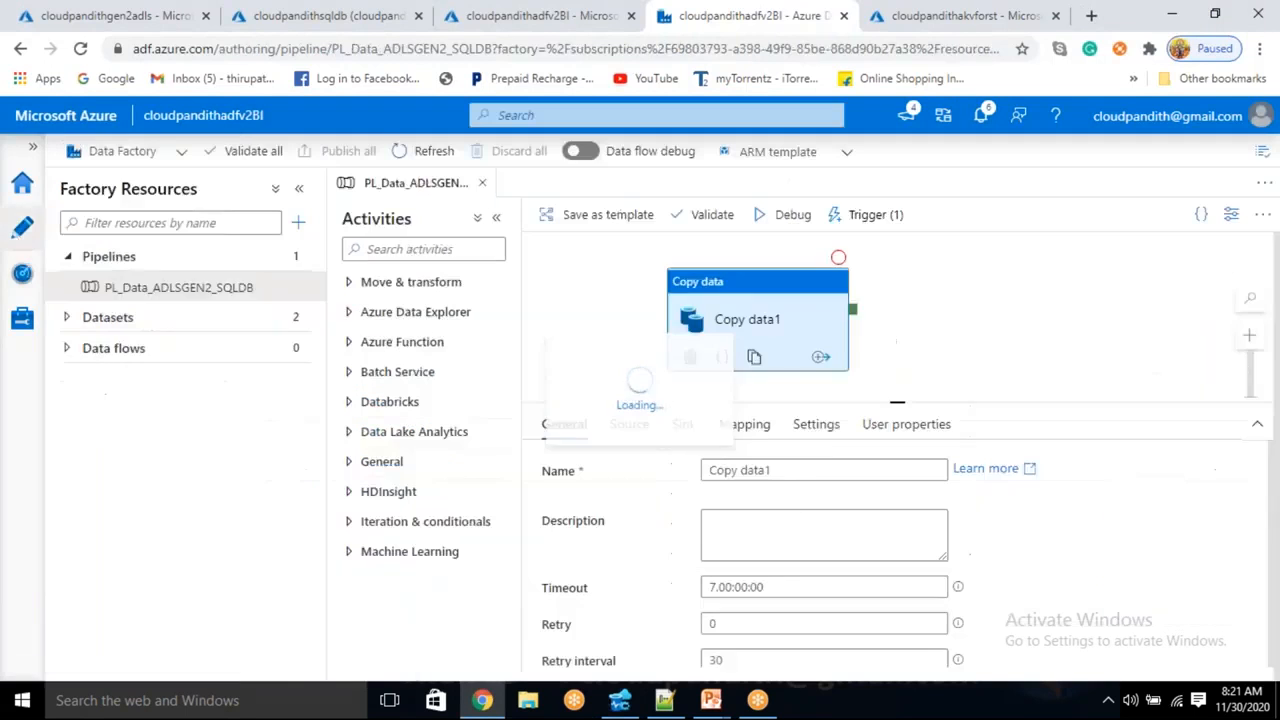
- Open weektrigger for editing from the pipeline's Trigger > New/Edit list
{"action": "left_click", "coordinate": [874, 214]}
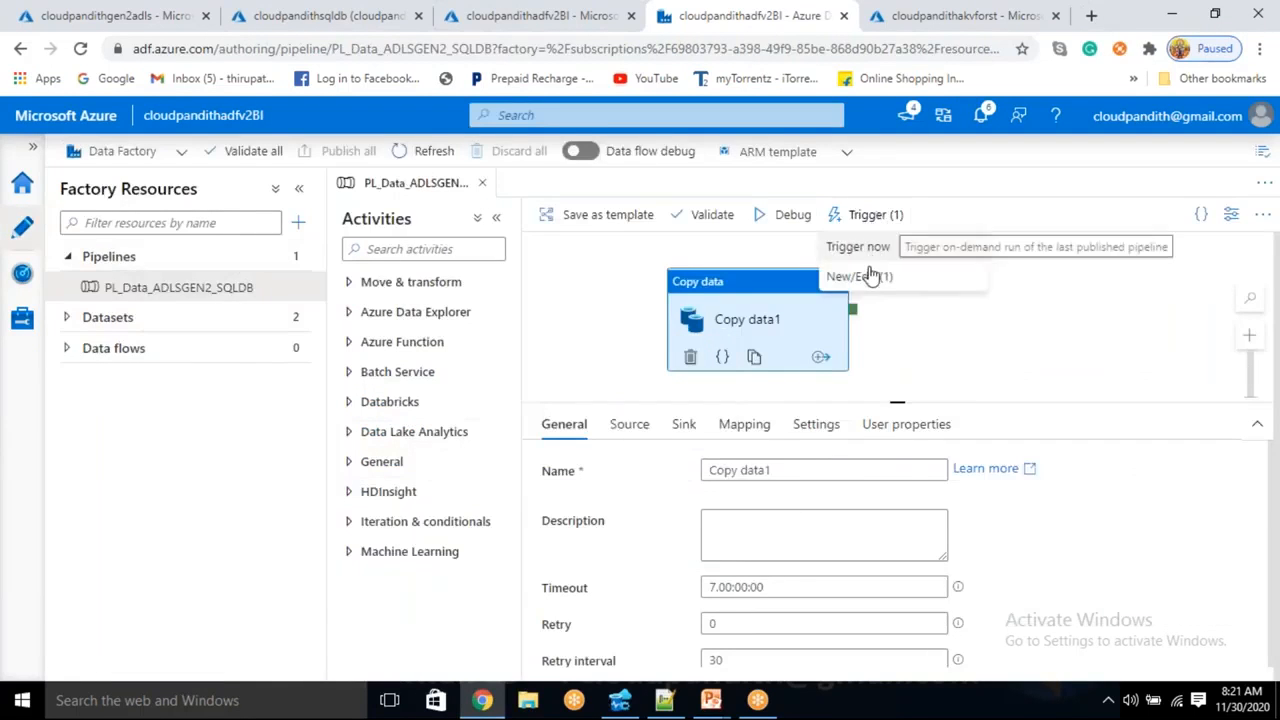
{"action": "left_click", "coordinate": [860, 277]}
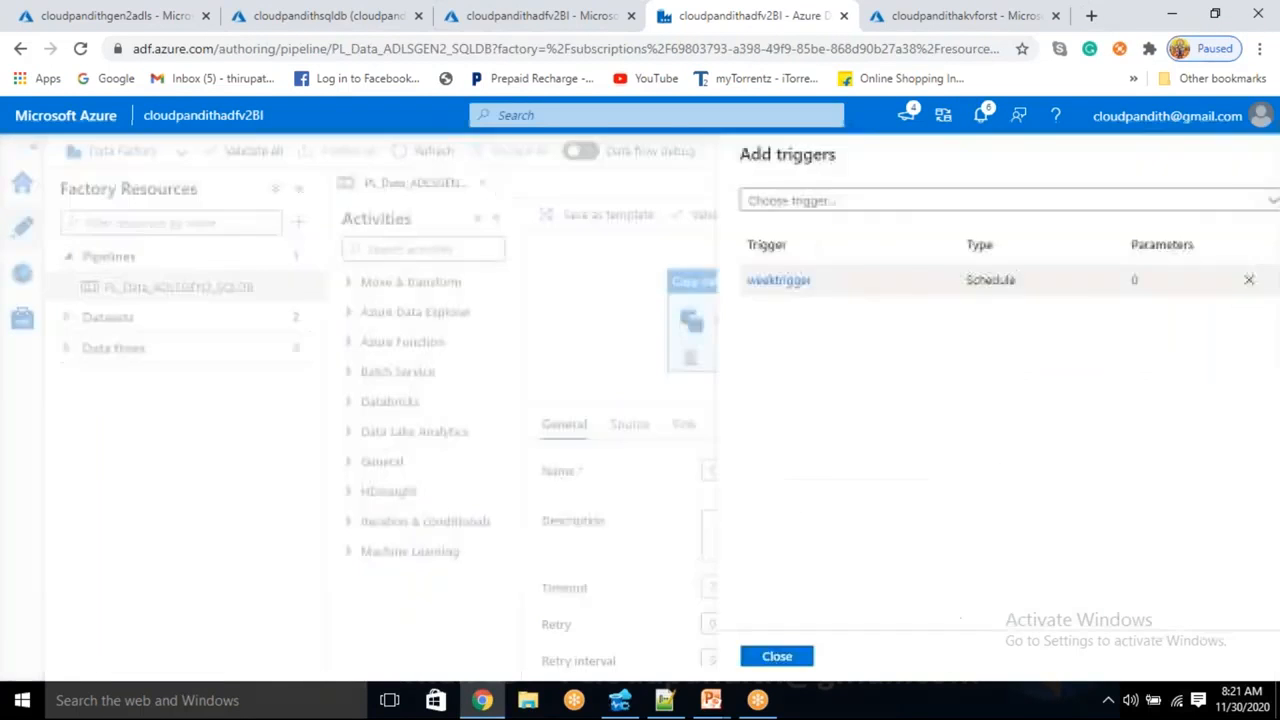
{"action": "left_click", "coordinate": [764, 208]}
{"action": "left_click", "coordinate": [737, 259]}
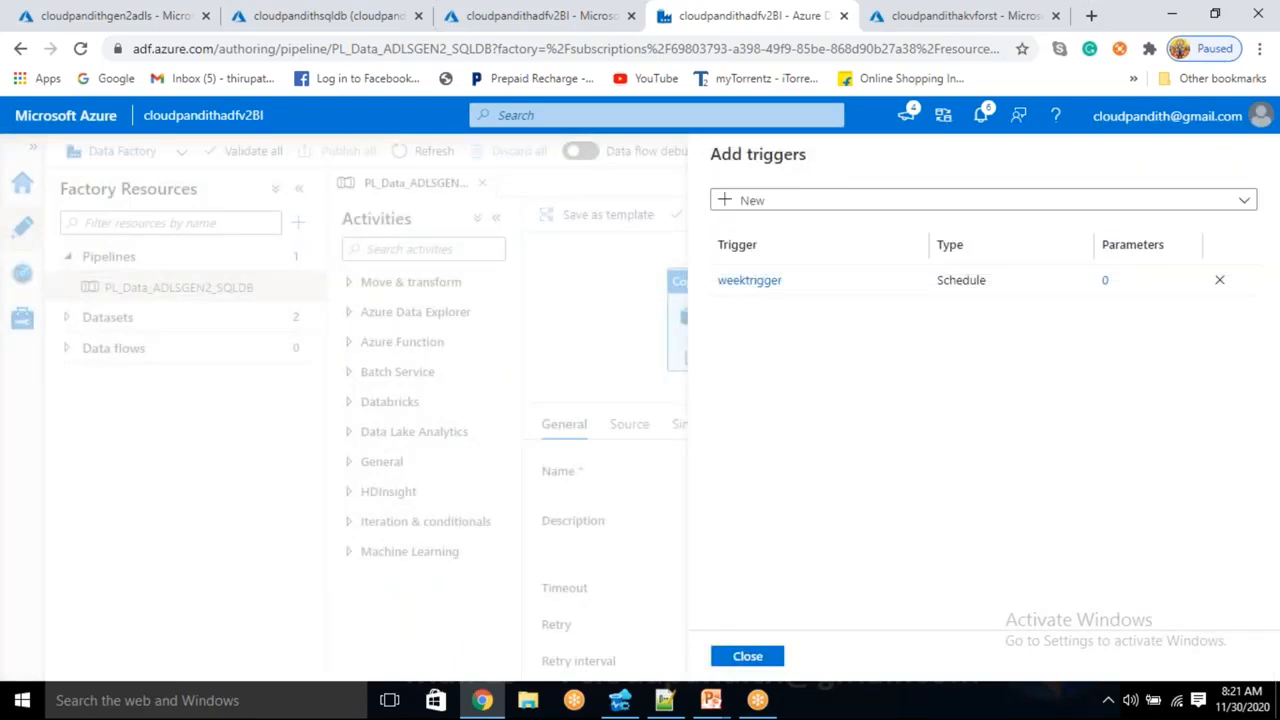
{"action": "left_click", "coordinate": [1222, 659]}
{"action": "left_click", "coordinate": [749, 283]}
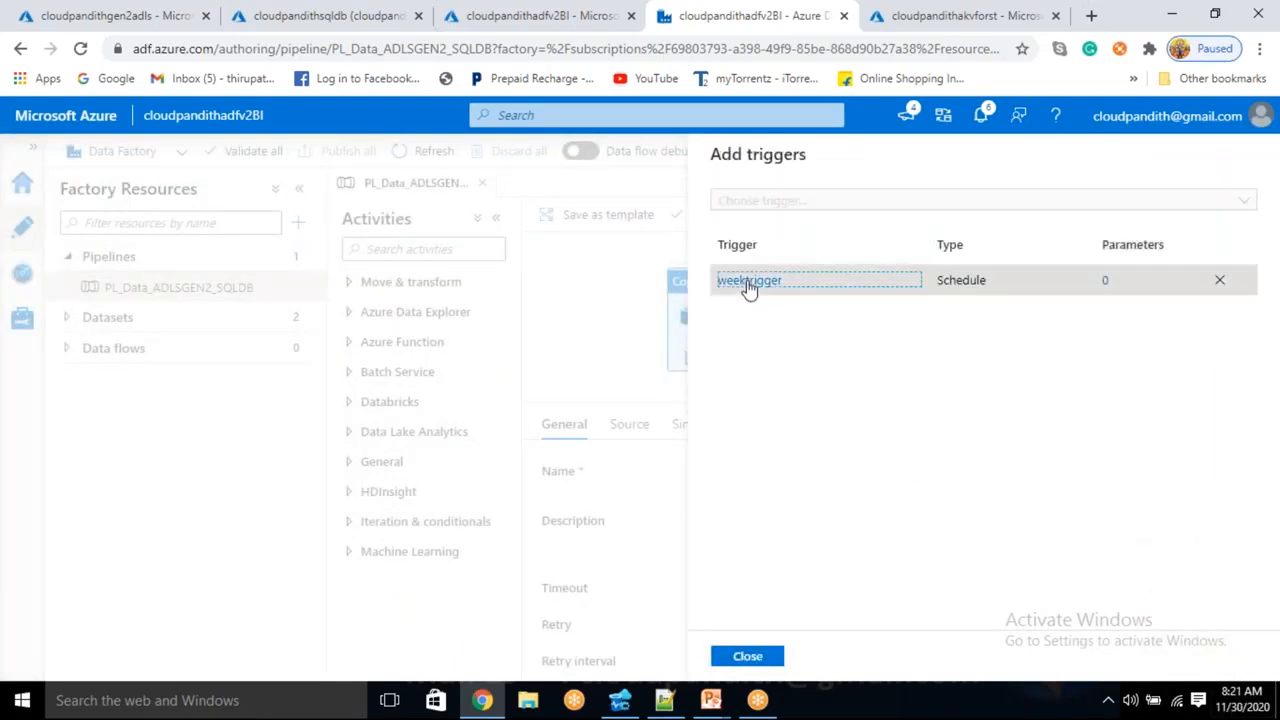
- Rename the trigger from weektrigger to monthtrigger
{"action": "left_click", "coordinate": [746, 213]}
{"action": "key", "text": "shift+Home"}
{"action": "type", "text": "month"}
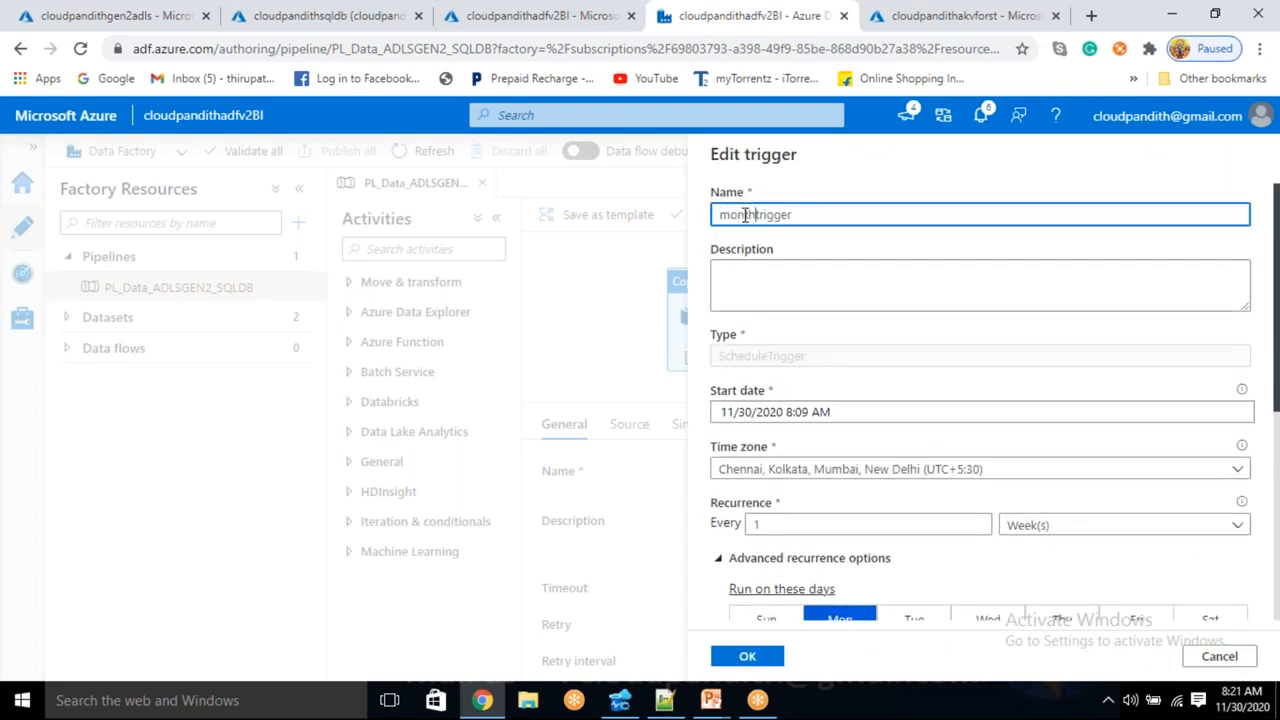
{"action": "scroll", "coordinate": [806, 424], "scroll_direction": "down", "scroll_amount": 1}
{"action": "scroll", "coordinate": [806, 424], "scroll_direction": "down", "scroll_amount": 3}
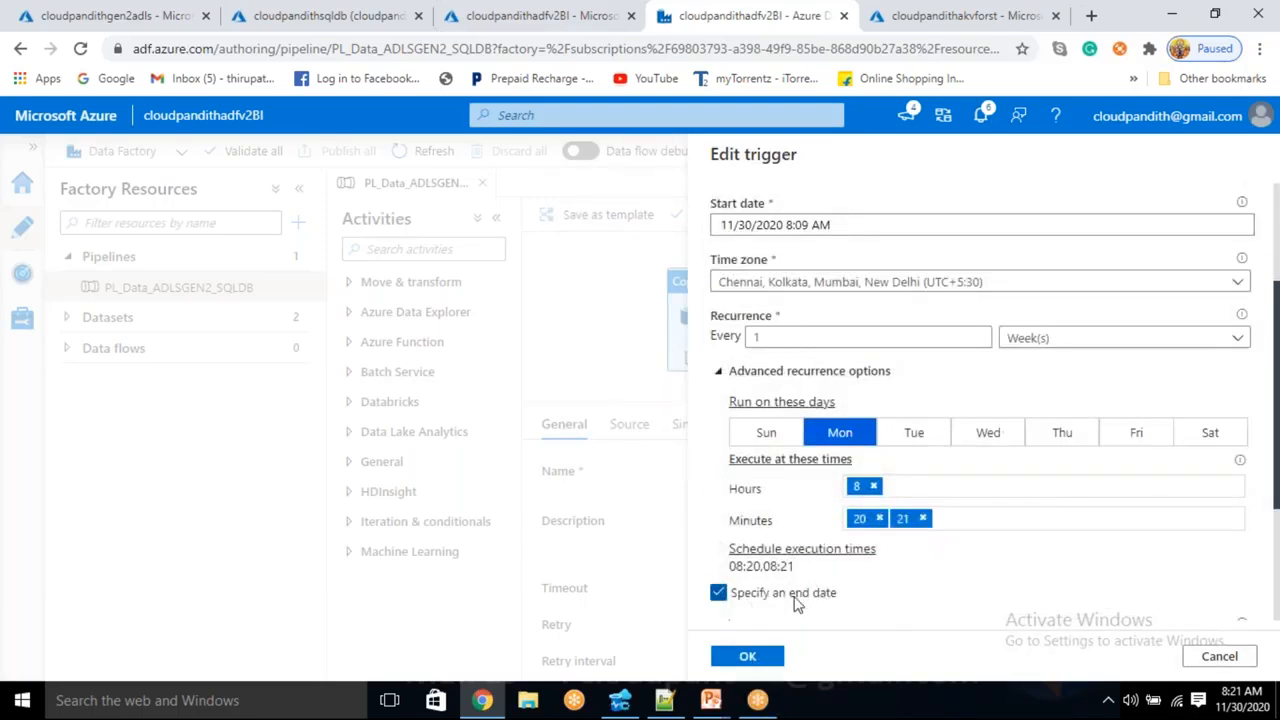
{"action": "scroll", "coordinate": [874, 608], "scroll_direction": "down", "scroll_amount": 3}
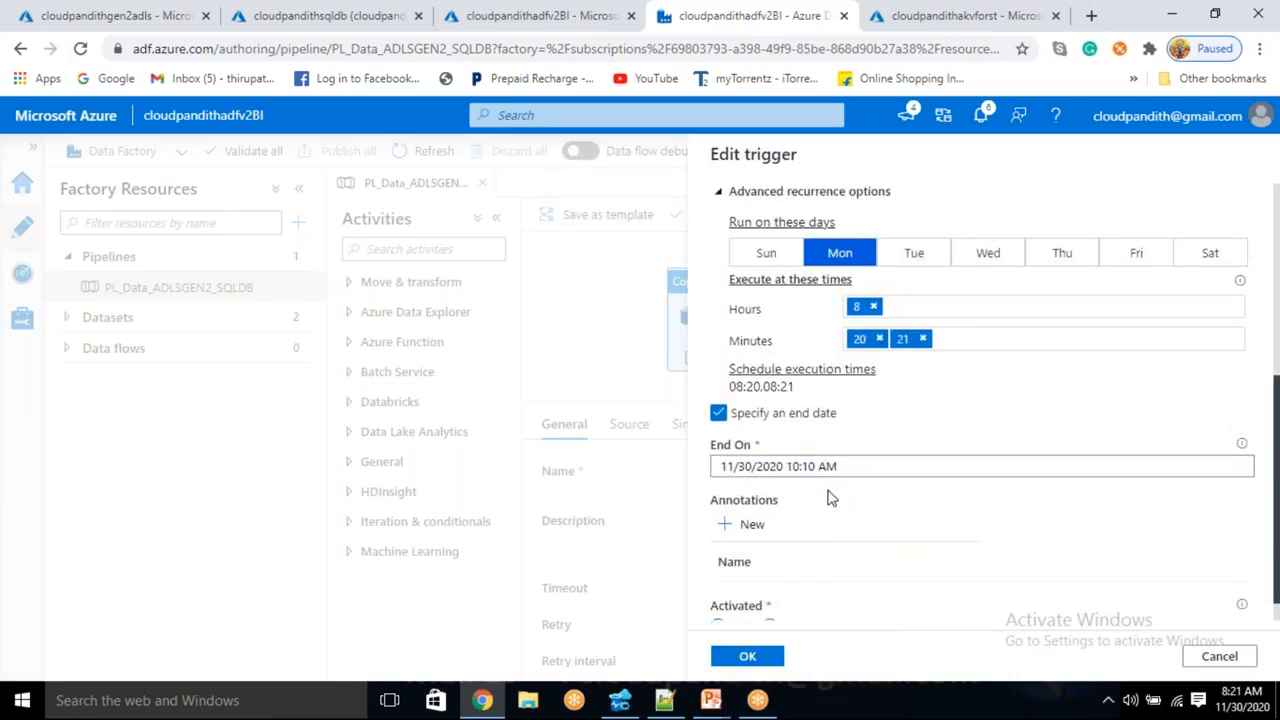
{"action": "scroll", "coordinate": [829, 497], "scroll_direction": "up", "scroll_amount": 2}
- Make the trigger recur monthly on day 15 and the last day of the month
{"action": "left_click", "coordinate": [1043, 251]}
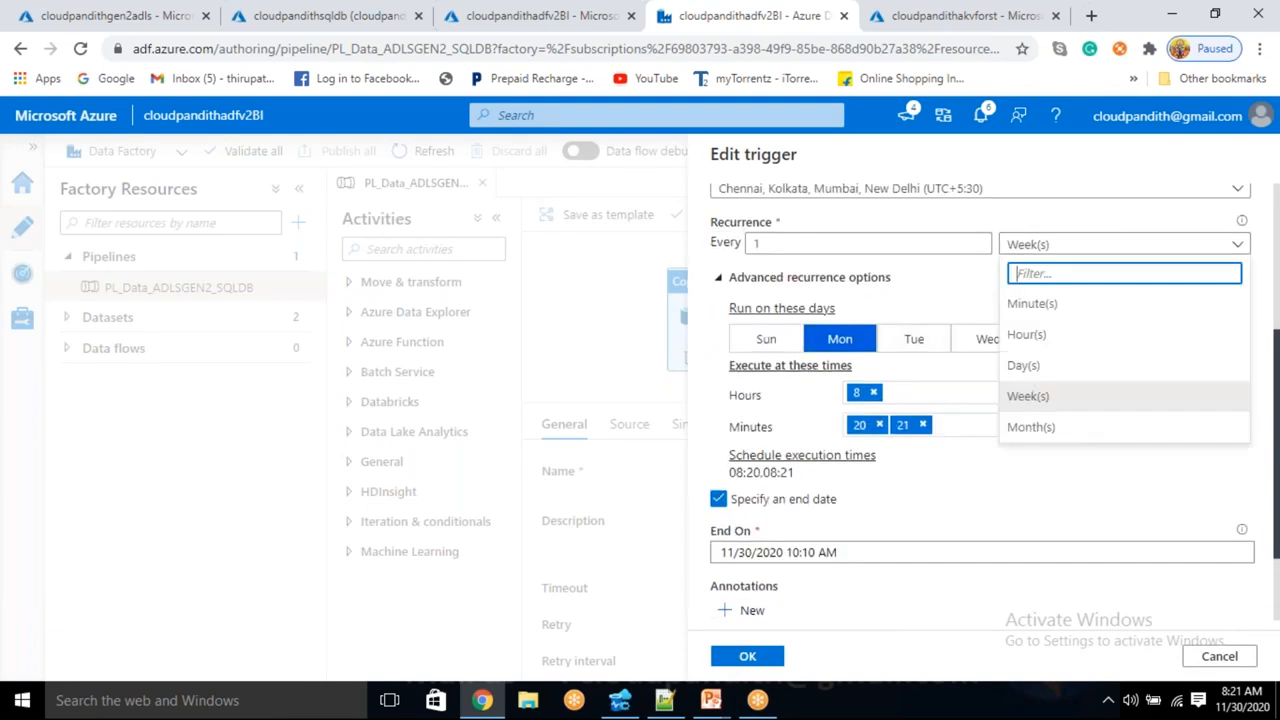
{"action": "left_click", "coordinate": [1040, 430]}
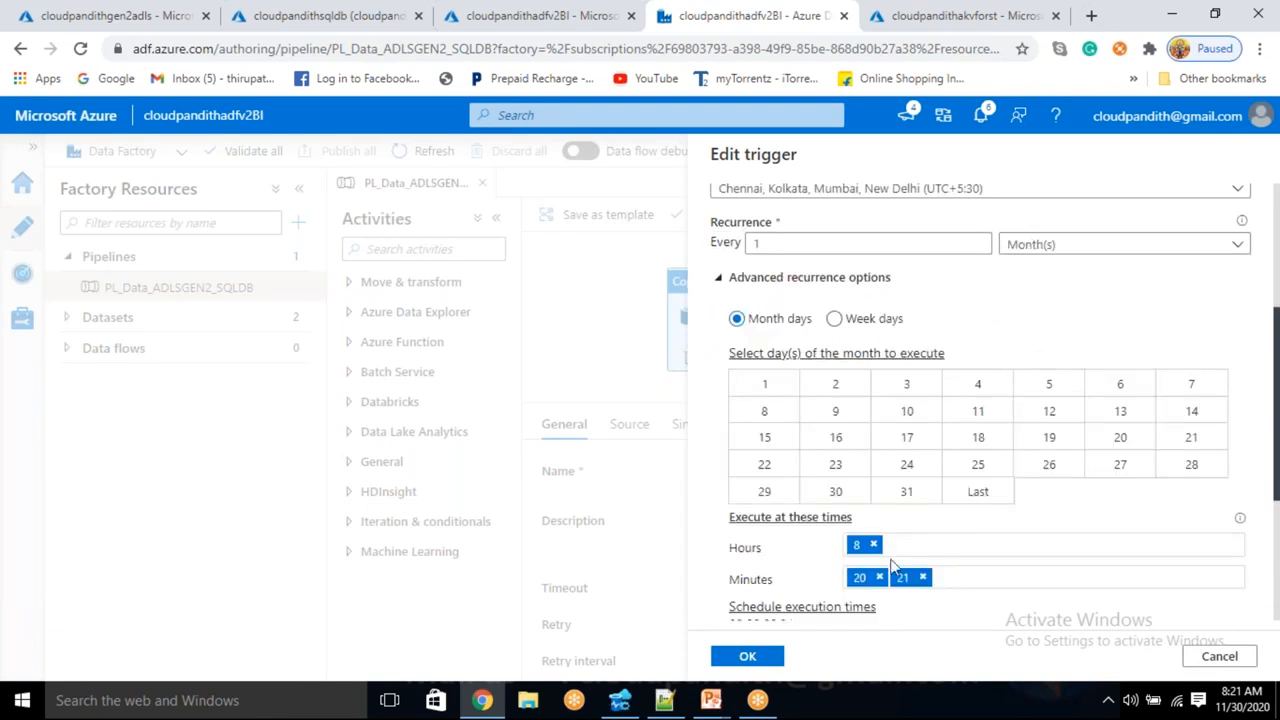
{"action": "left_click", "coordinate": [779, 440]}
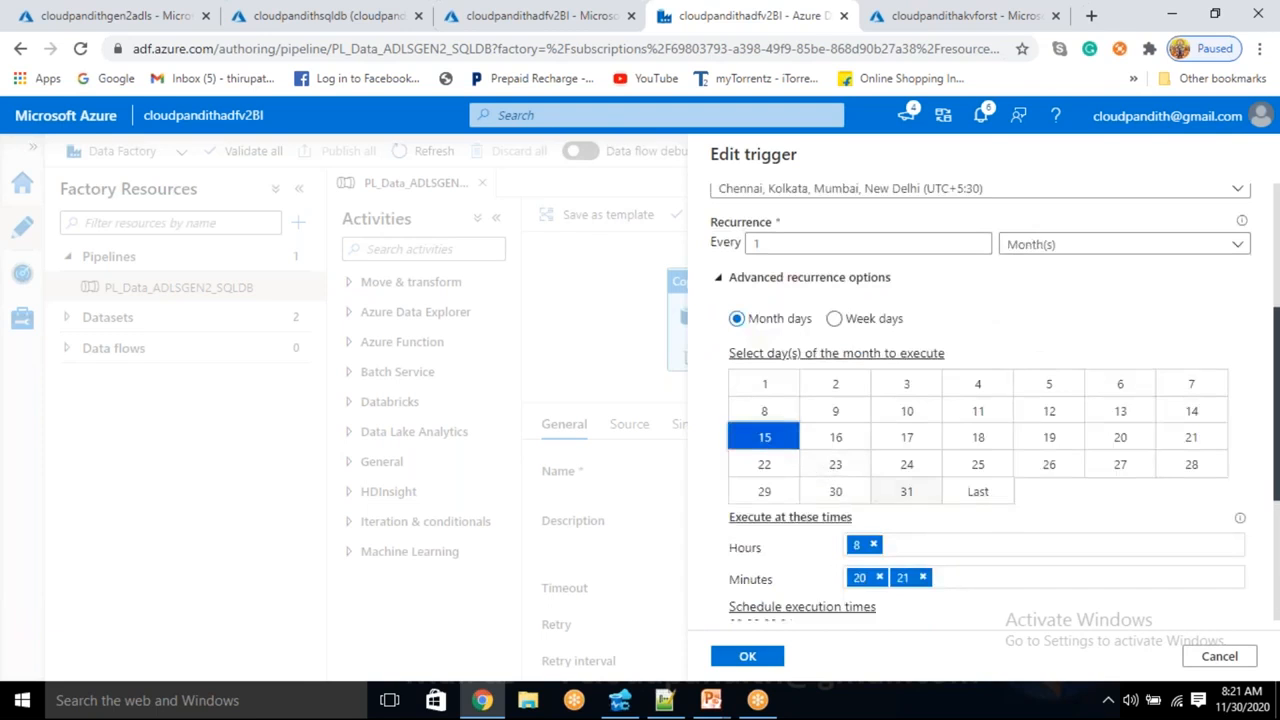
{"action": "left_click", "coordinate": [1000, 503]}
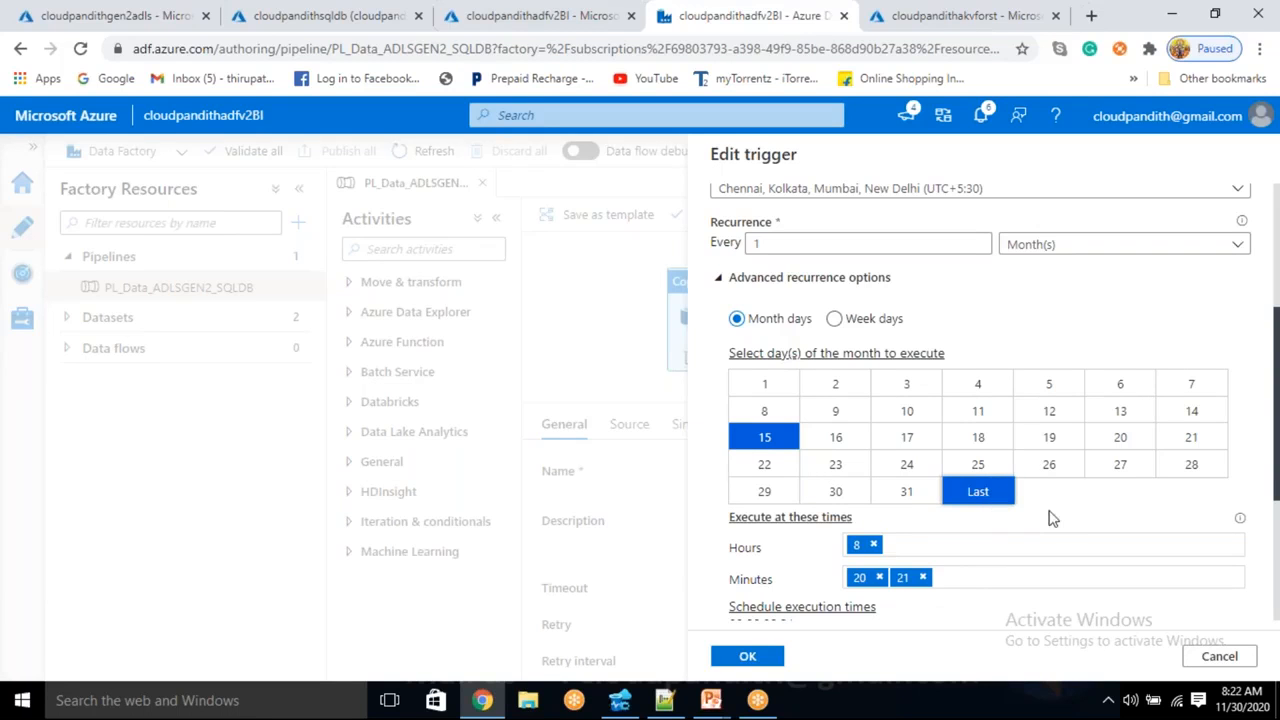
{"action": "scroll", "coordinate": [1000, 424], "scroll_direction": "down", "scroll_amount": 1}
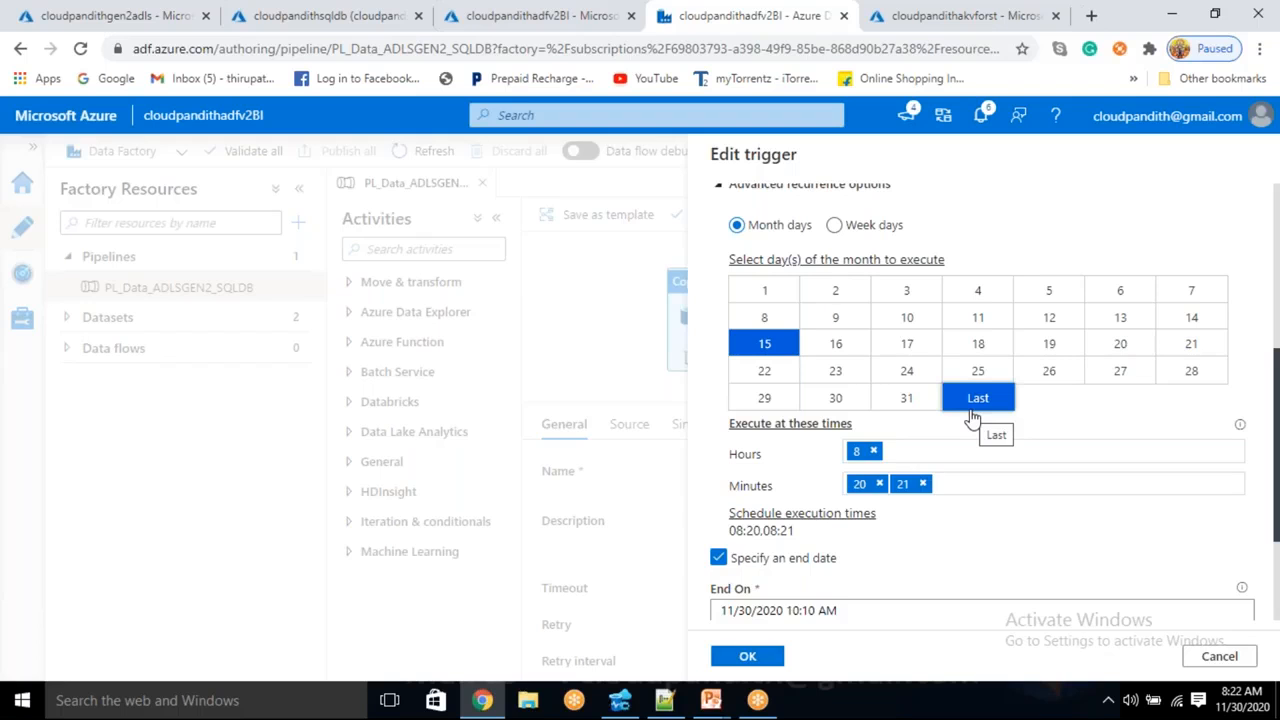
{"action": "left_click", "coordinate": [915, 405]}
{"action": "left_click", "coordinate": [920, 405]}
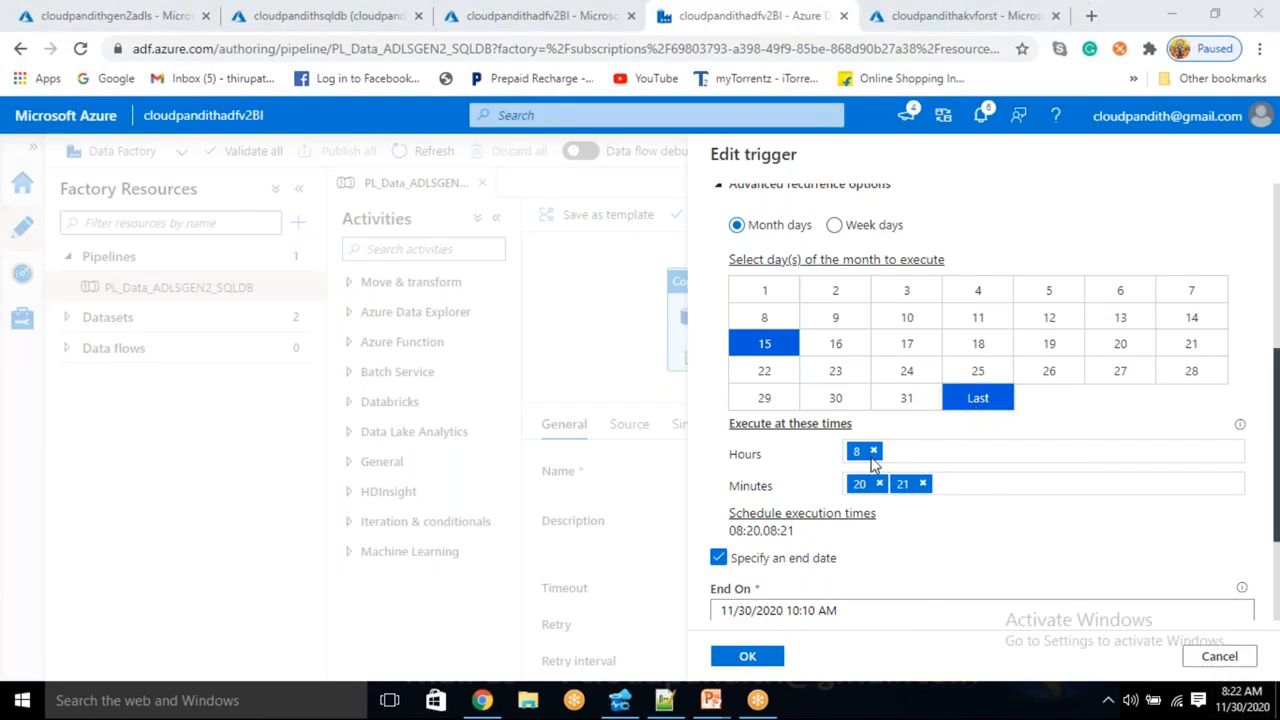
- Replace run minutes 20 and 21 with 24 for an 08:24 run, and save the trigger
{"action": "left_click", "coordinate": [879, 484]}
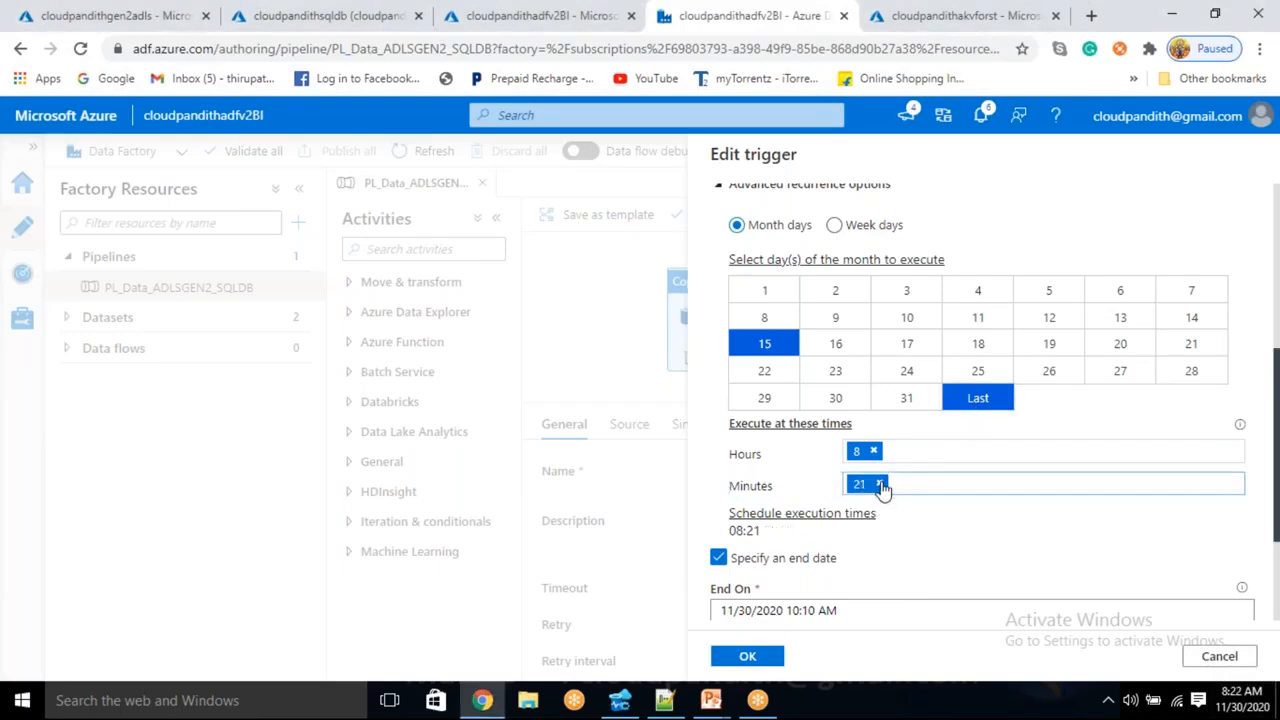
{"action": "left_click", "coordinate": [879, 484]}
{"action": "left_click", "coordinate": [1243, 697]}
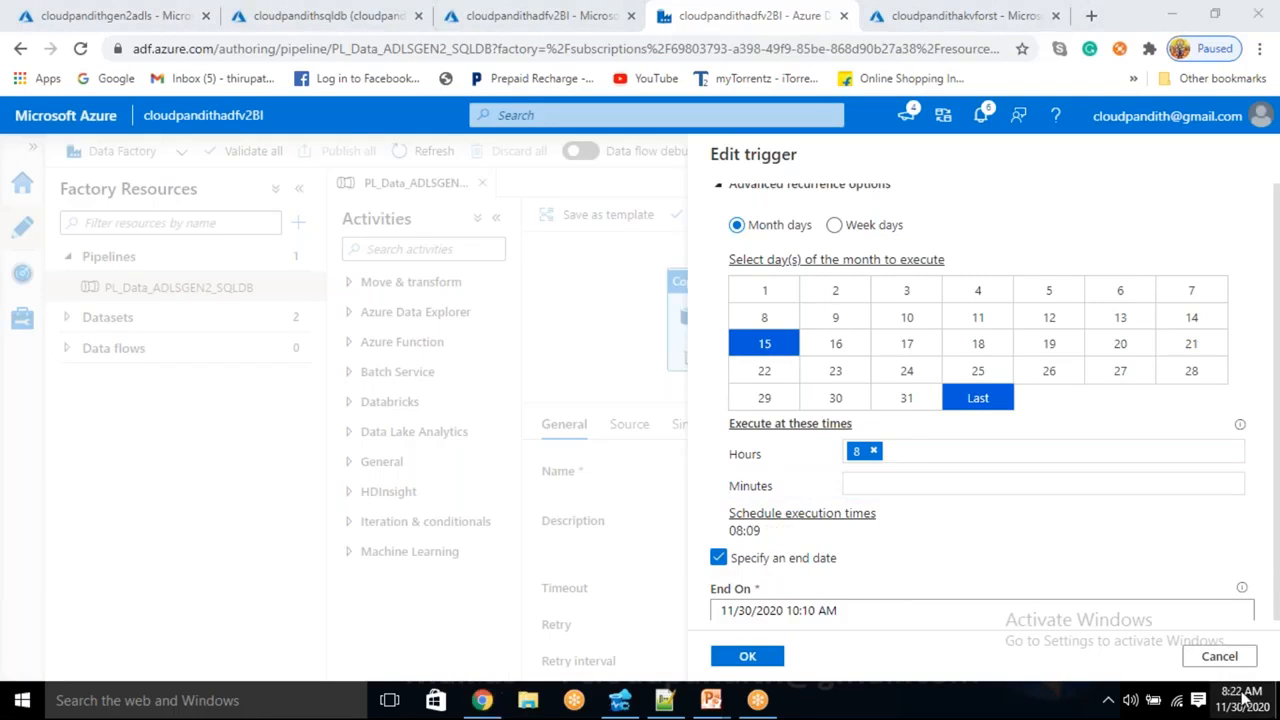
{"action": "left_click", "coordinate": [879, 484]}
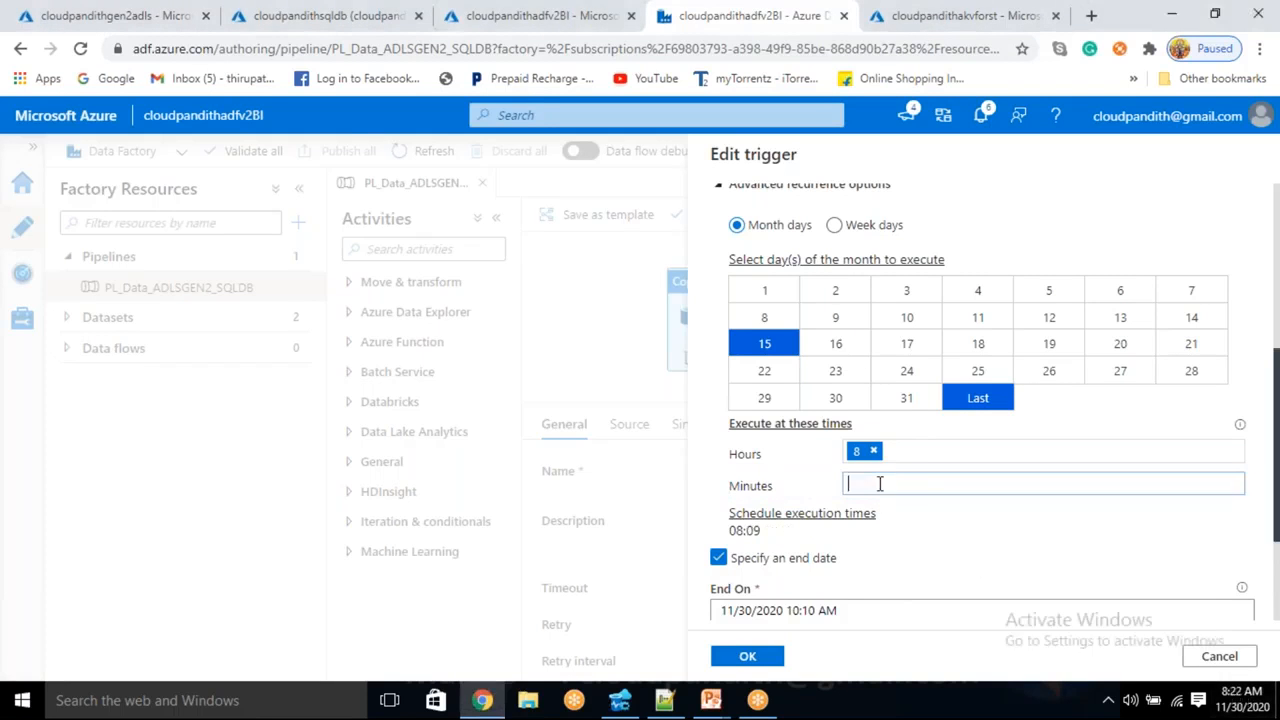
{"action": "type", "text": "24"}
{"action": "key", "text": "Return"}
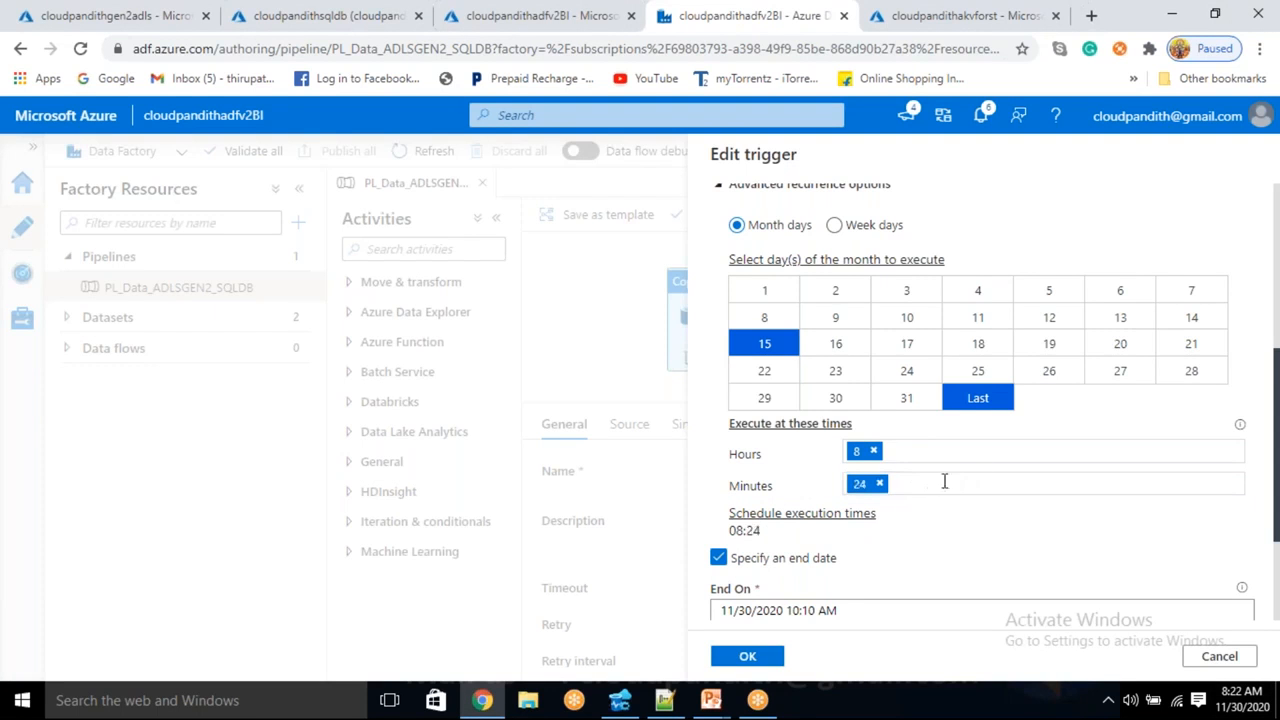
{"action": "scroll", "coordinate": [986, 480], "scroll_direction": "down", "scroll_amount": 2}
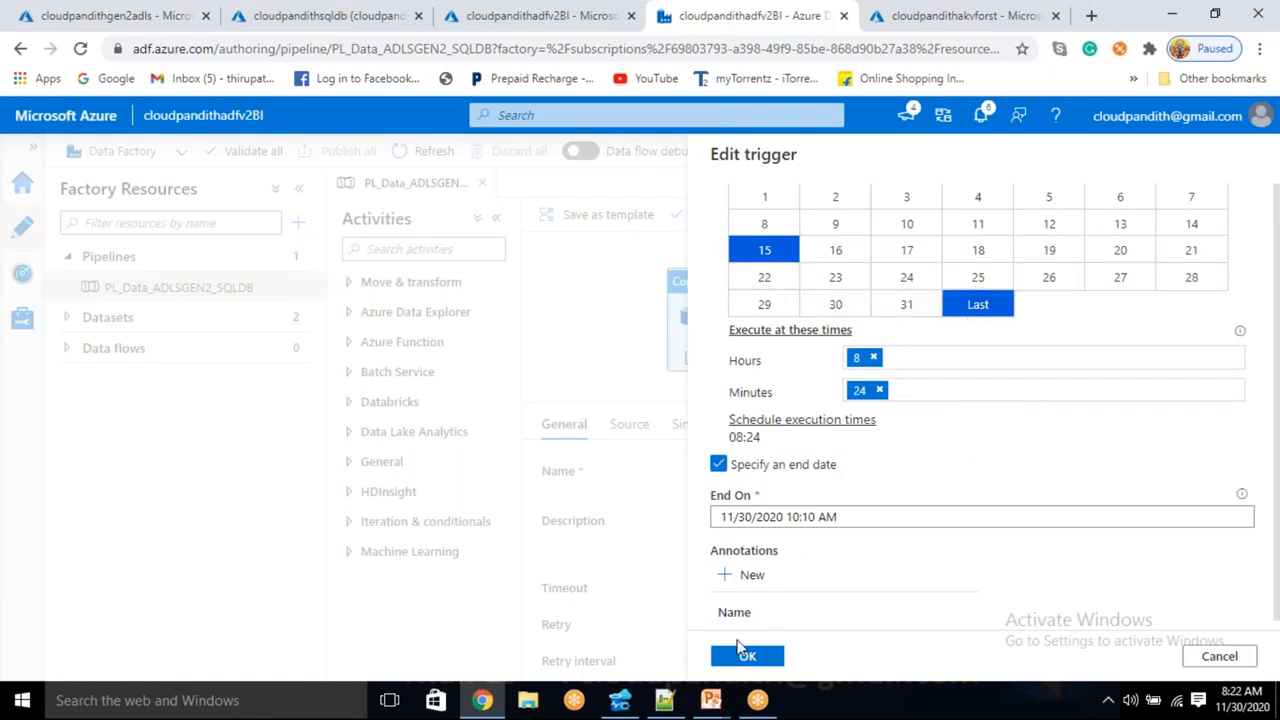
{"action": "scroll", "coordinate": [745, 650], "scroll_direction": "down", "scroll_amount": 2}
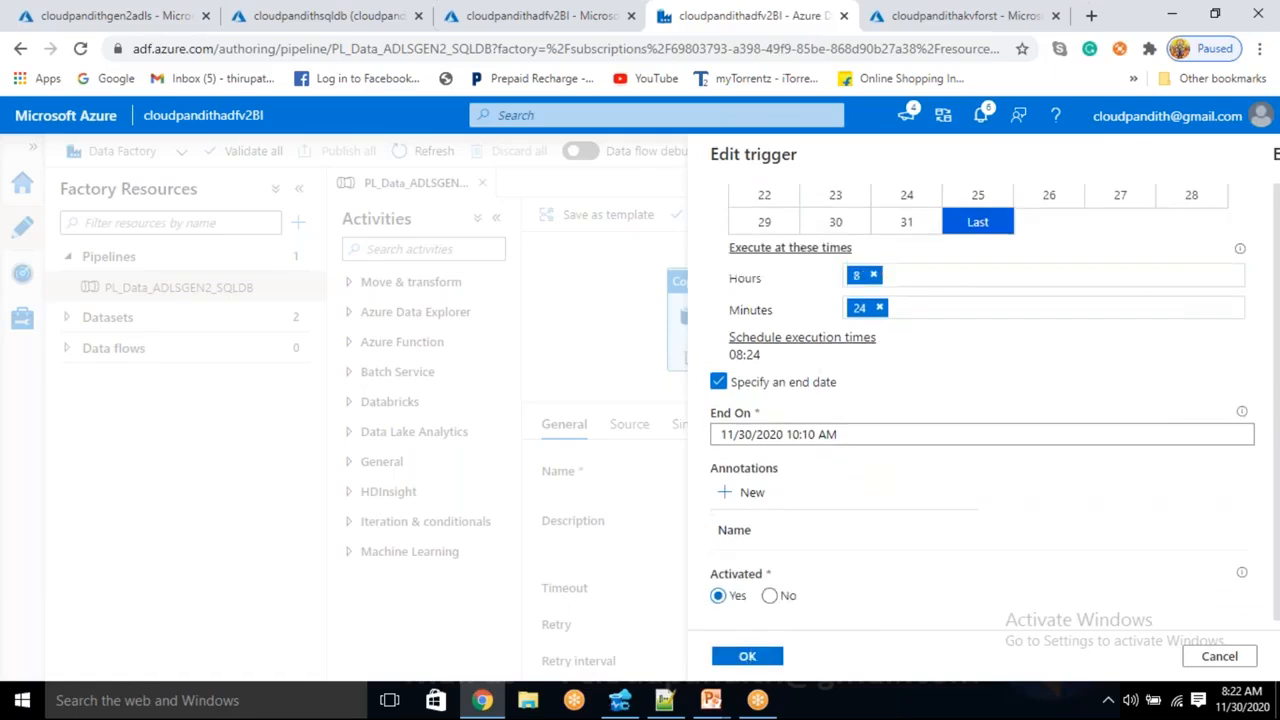
{"action": "left_click", "coordinate": [747, 655]}
- Confirm monthtrigger, publish all pending changes, then show the desktop
{"action": "left_click", "coordinate": [743, 655]}
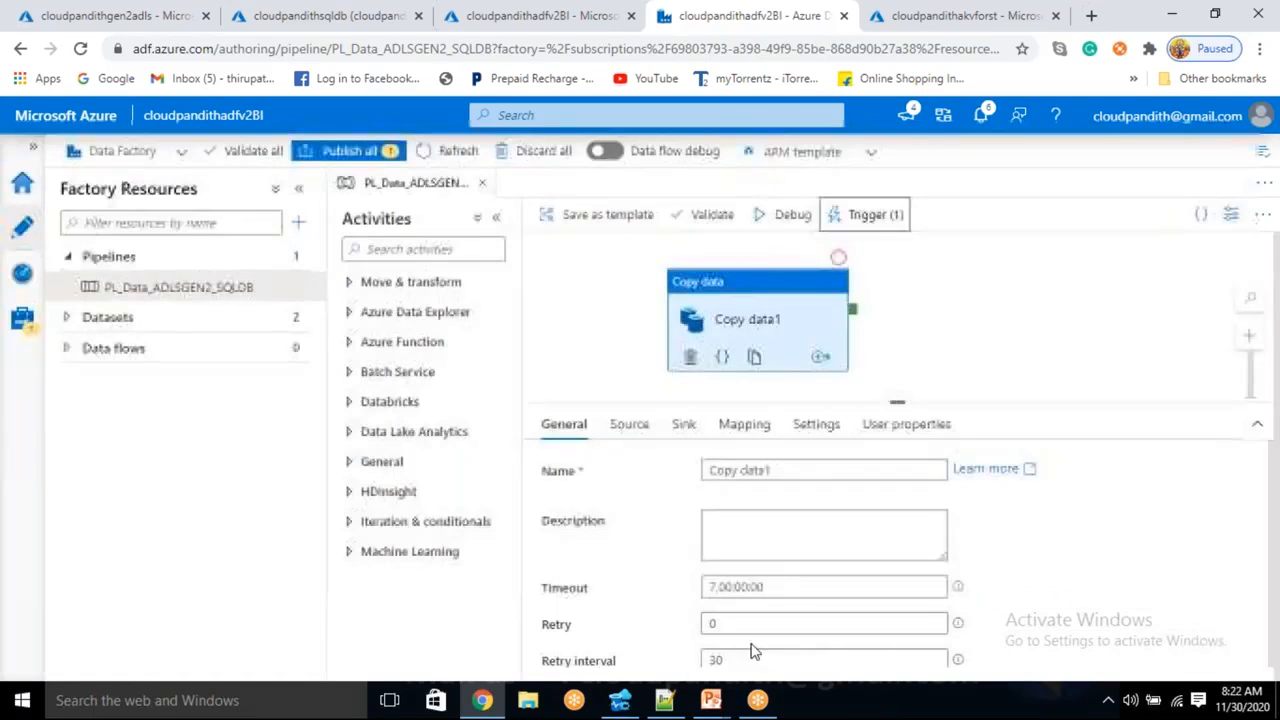
{"action": "left_click", "coordinate": [371, 154]}
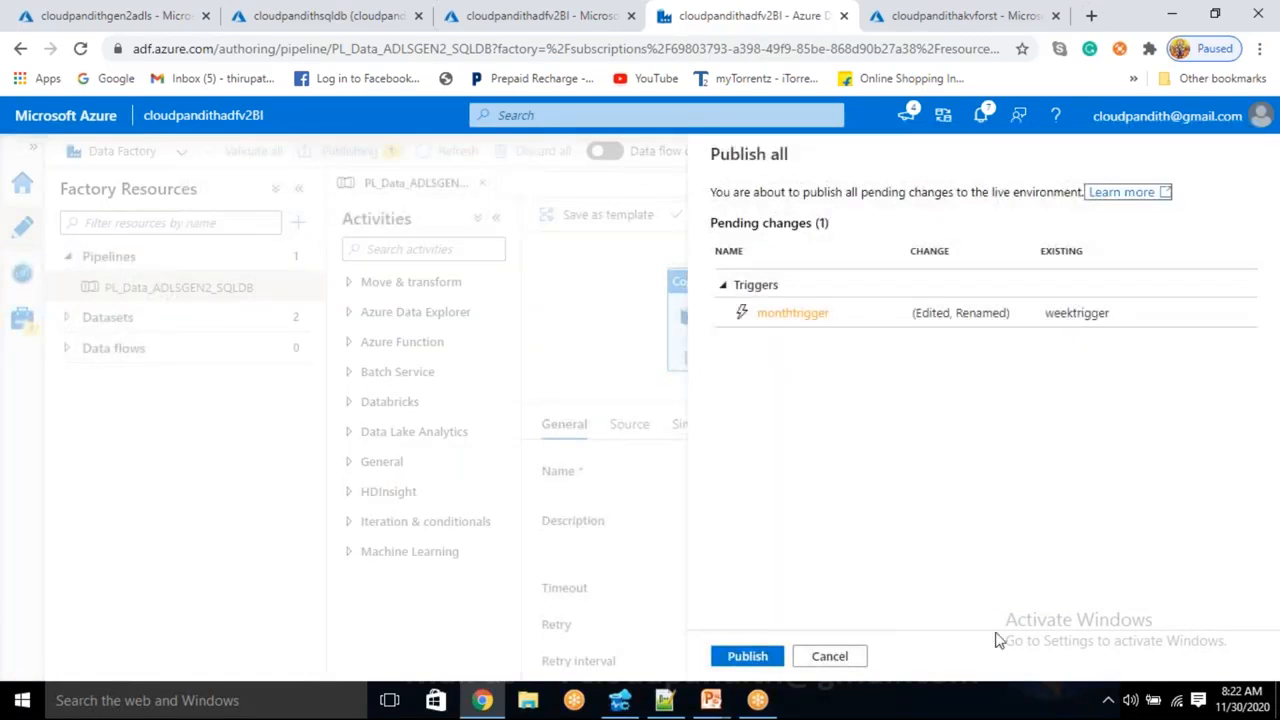
{"action": "left_click", "coordinate": [749, 657]}
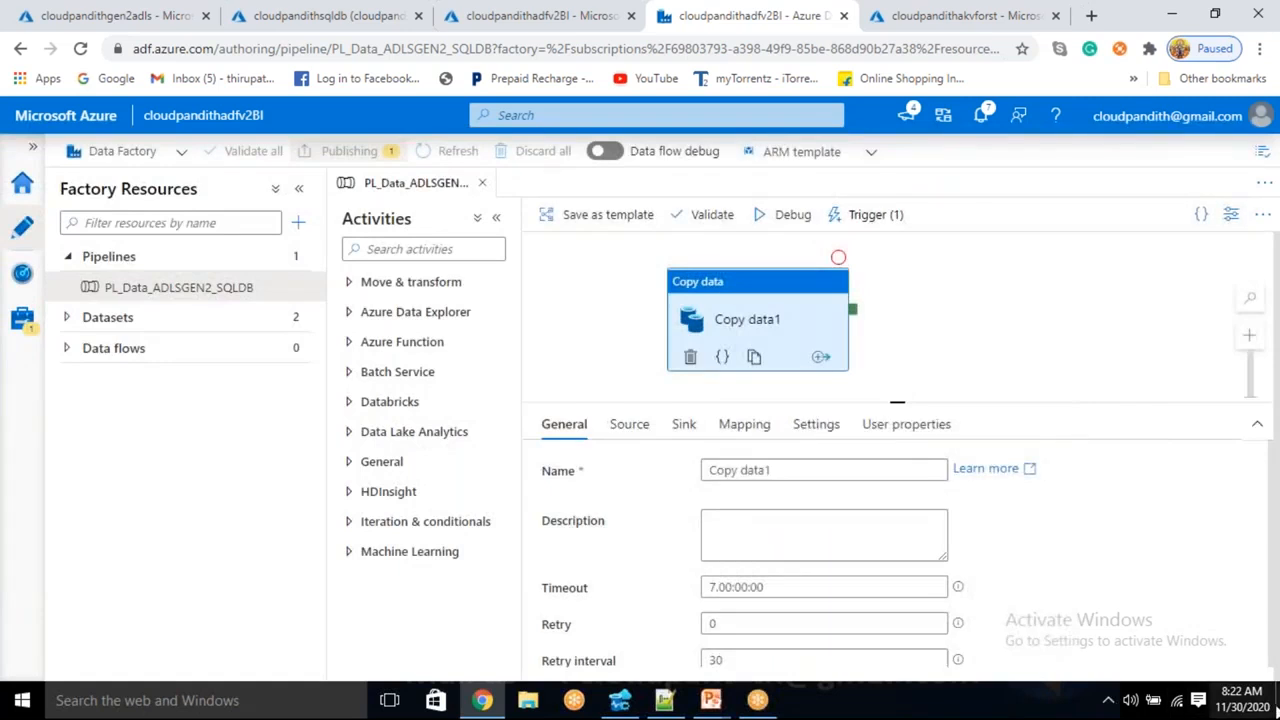
{"action": "left_click", "coordinate": [1277, 711]}
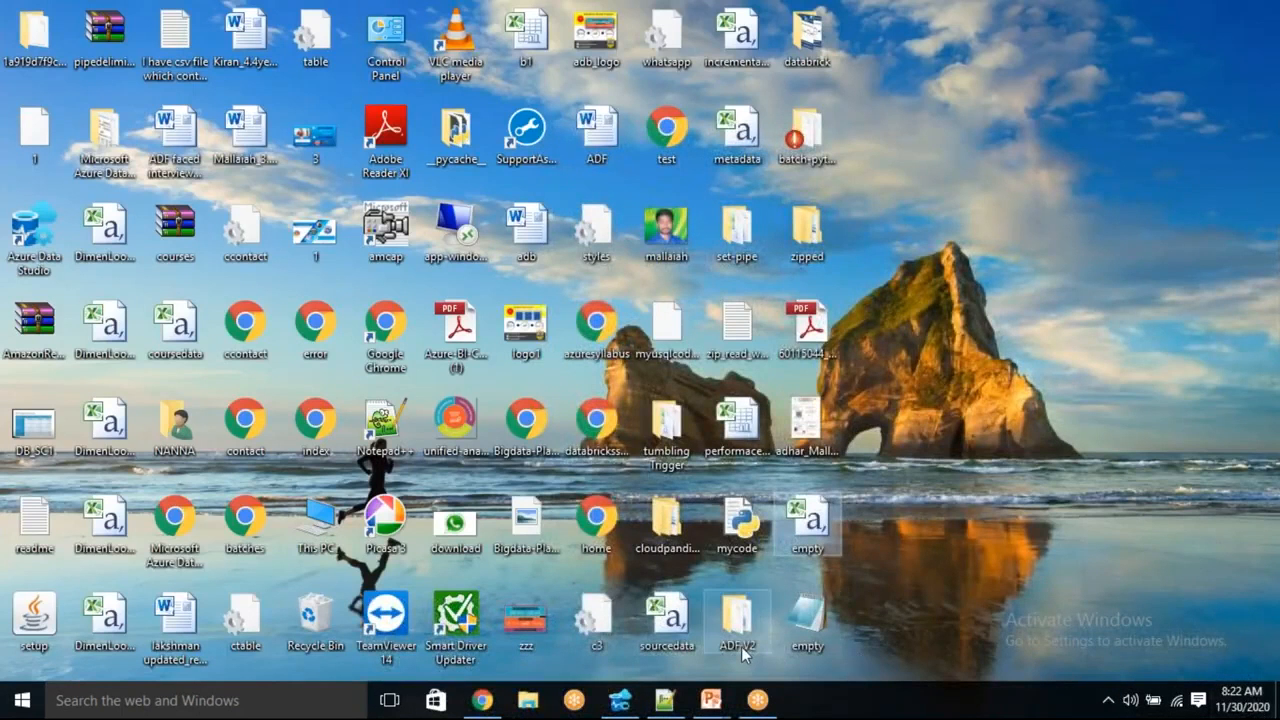
{"action": "left_click", "coordinate": [1276, 710]}
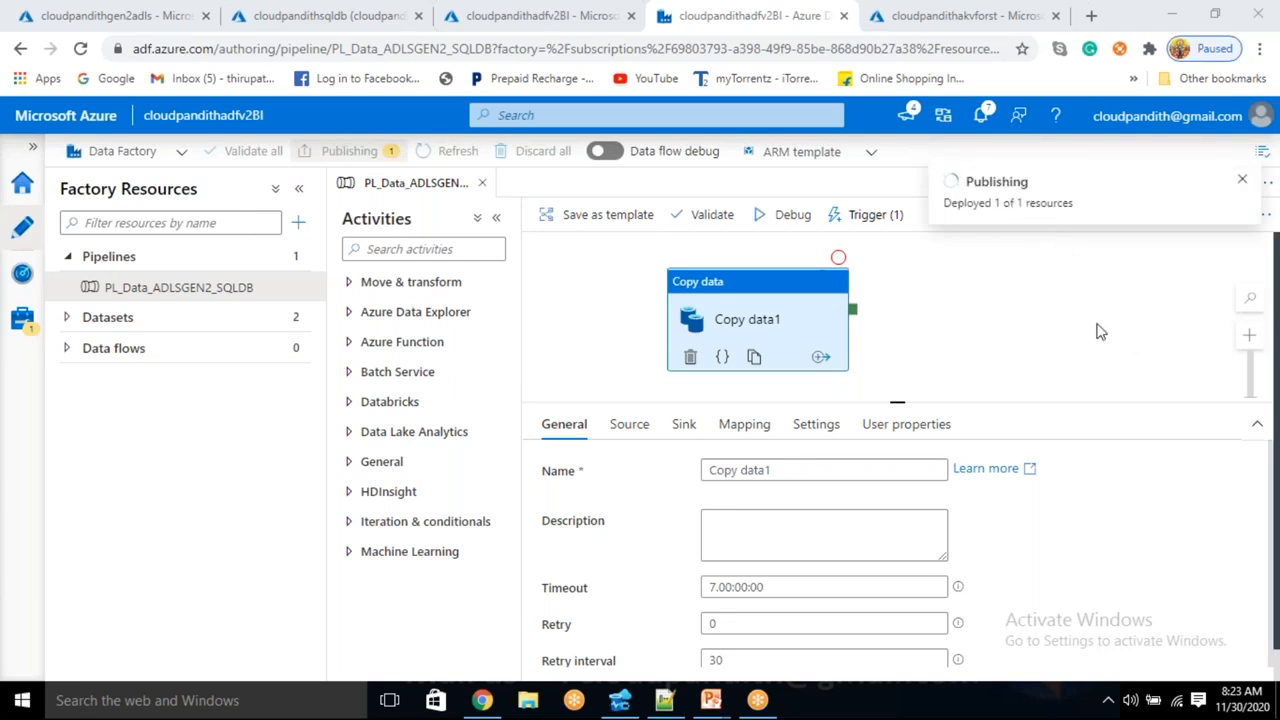
- Refresh Monitor's Pipeline runs until the 8:24 AM monthtrigger run succeeds, then return to Author
{"action": "left_click", "coordinate": [23, 284]}
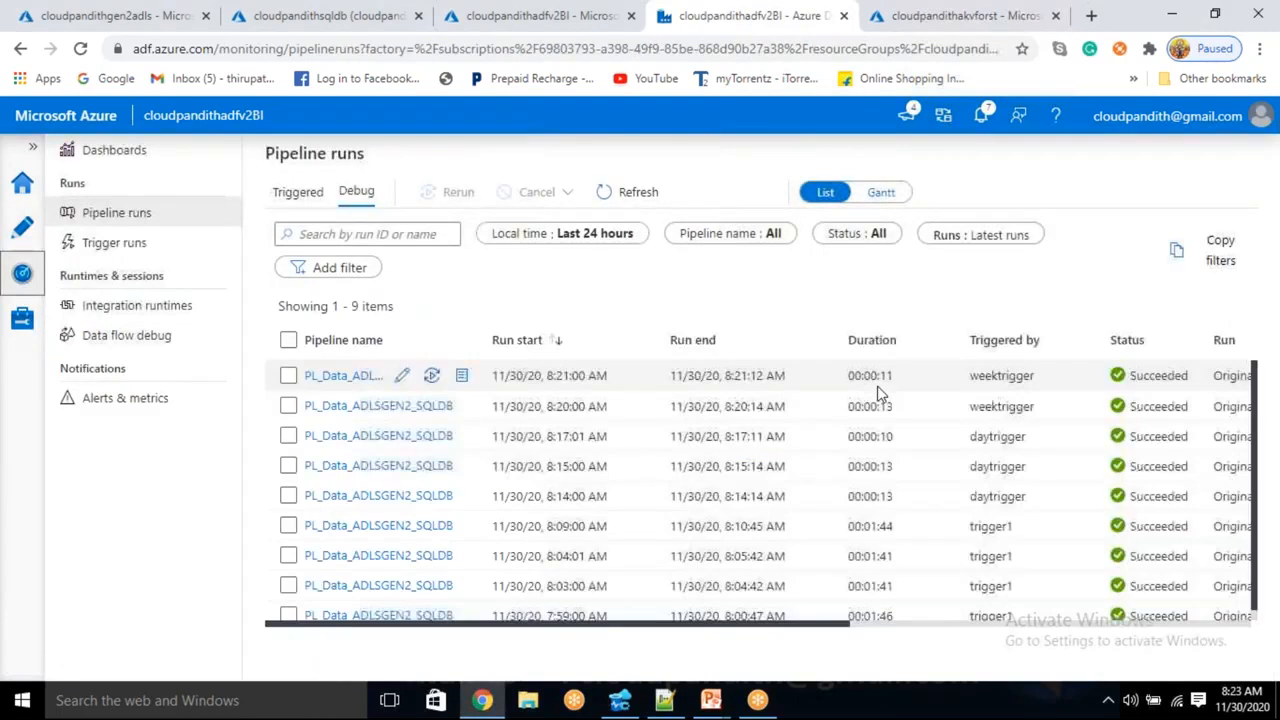
{"action": "left_click", "coordinate": [1248, 709]}
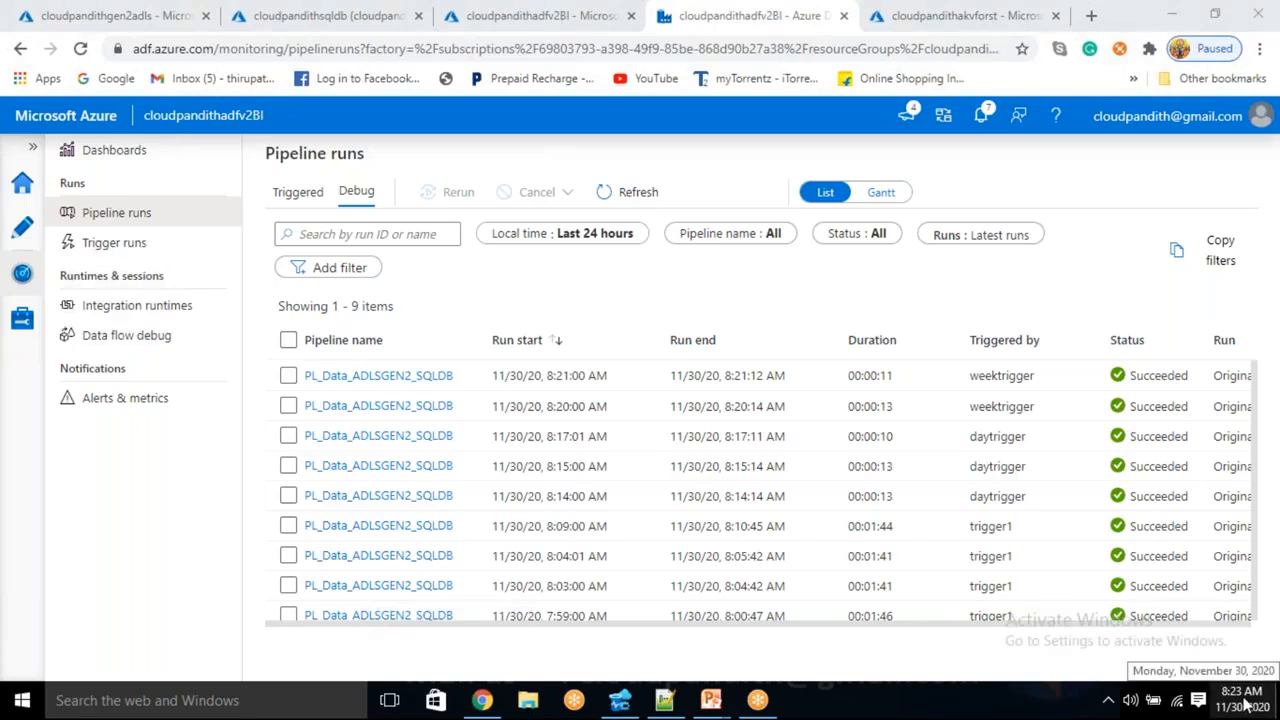
{"action": "scroll", "coordinate": [825, 463], "scroll_direction": "down", "scroll_amount": 1}
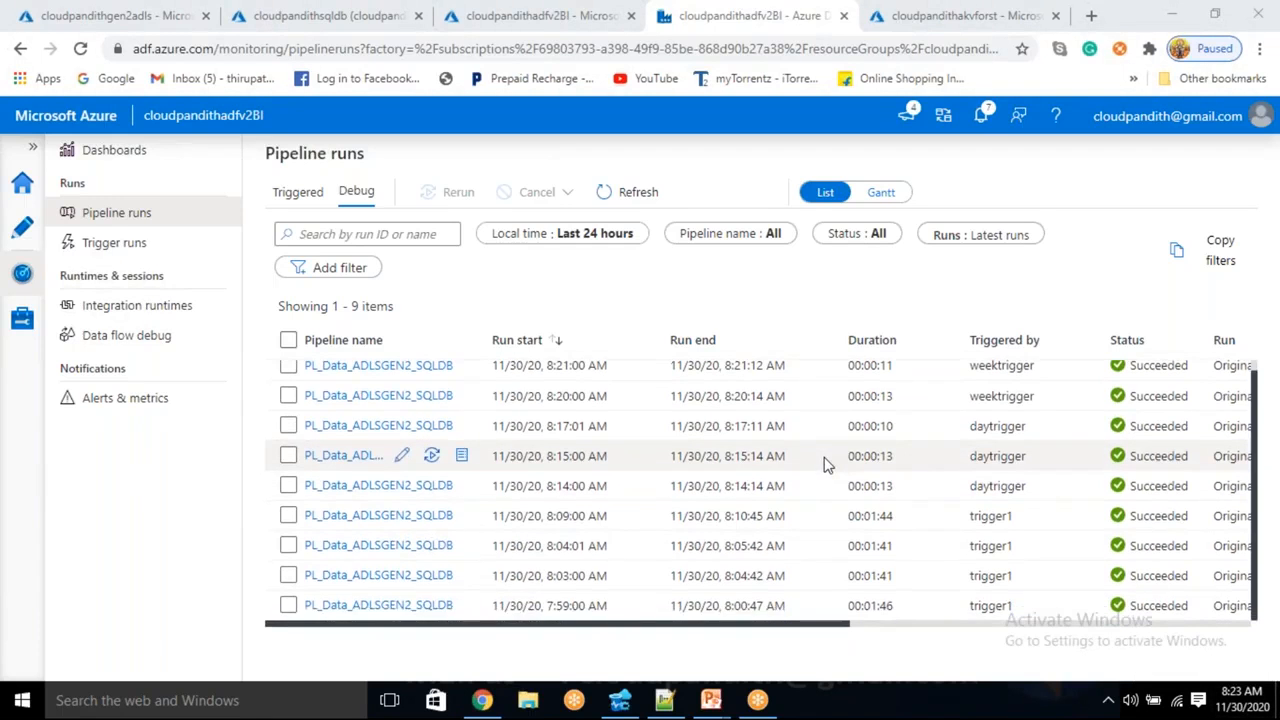
{"action": "scroll", "coordinate": [825, 463], "scroll_direction": "up", "scroll_amount": 1}
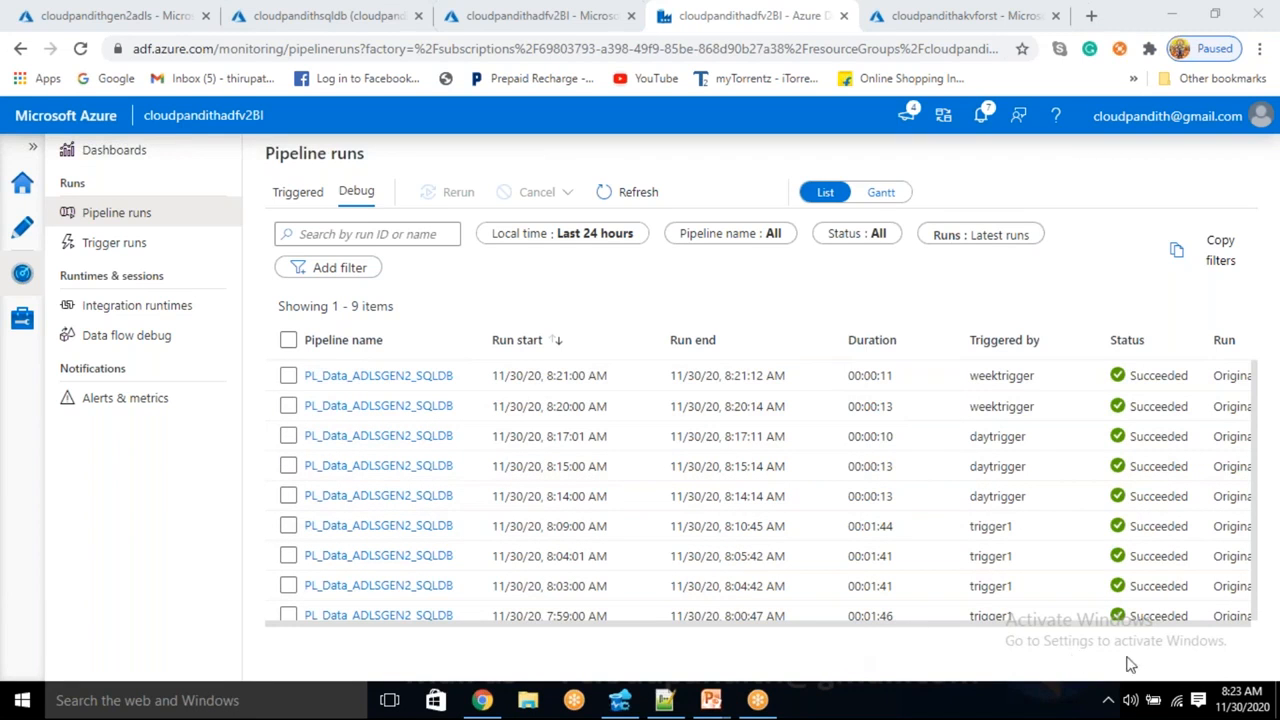
{"action": "mouse_move", "coordinate": [1256, 695]}
{"action": "left_click", "coordinate": [628, 193]}
{"action": "left_click", "coordinate": [631, 198]}
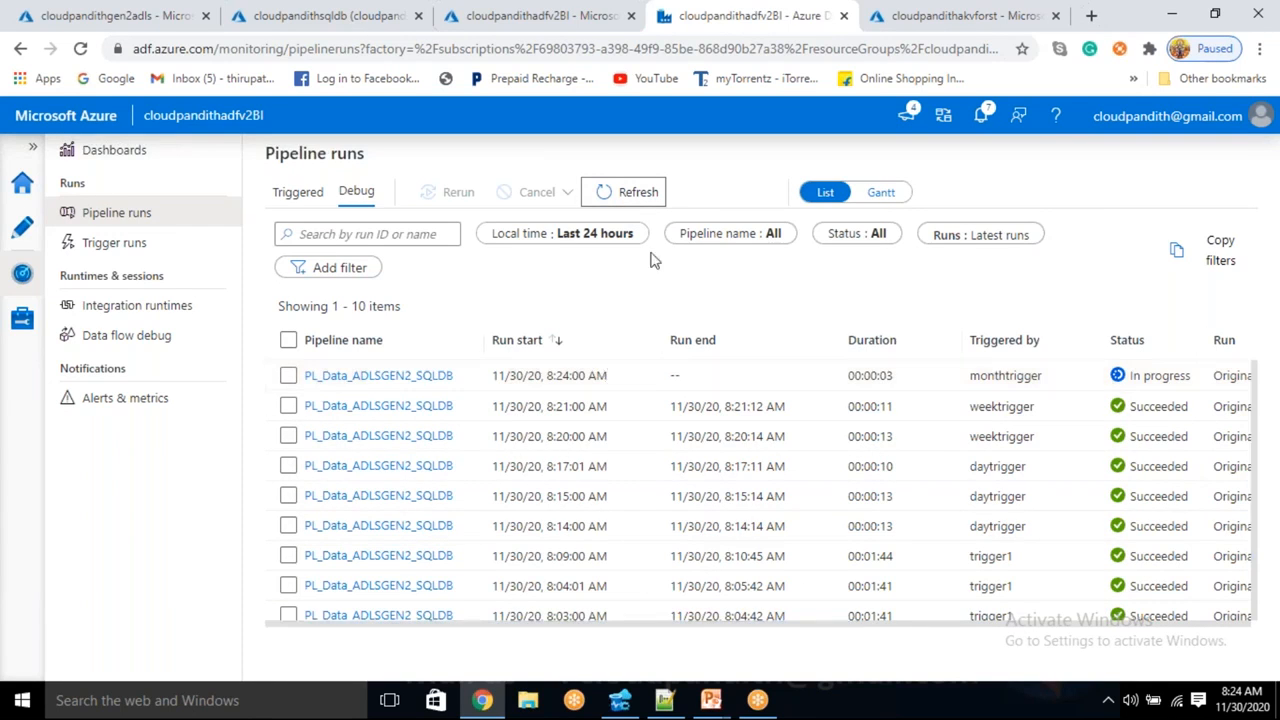
{"action": "left_click", "coordinate": [645, 206]}
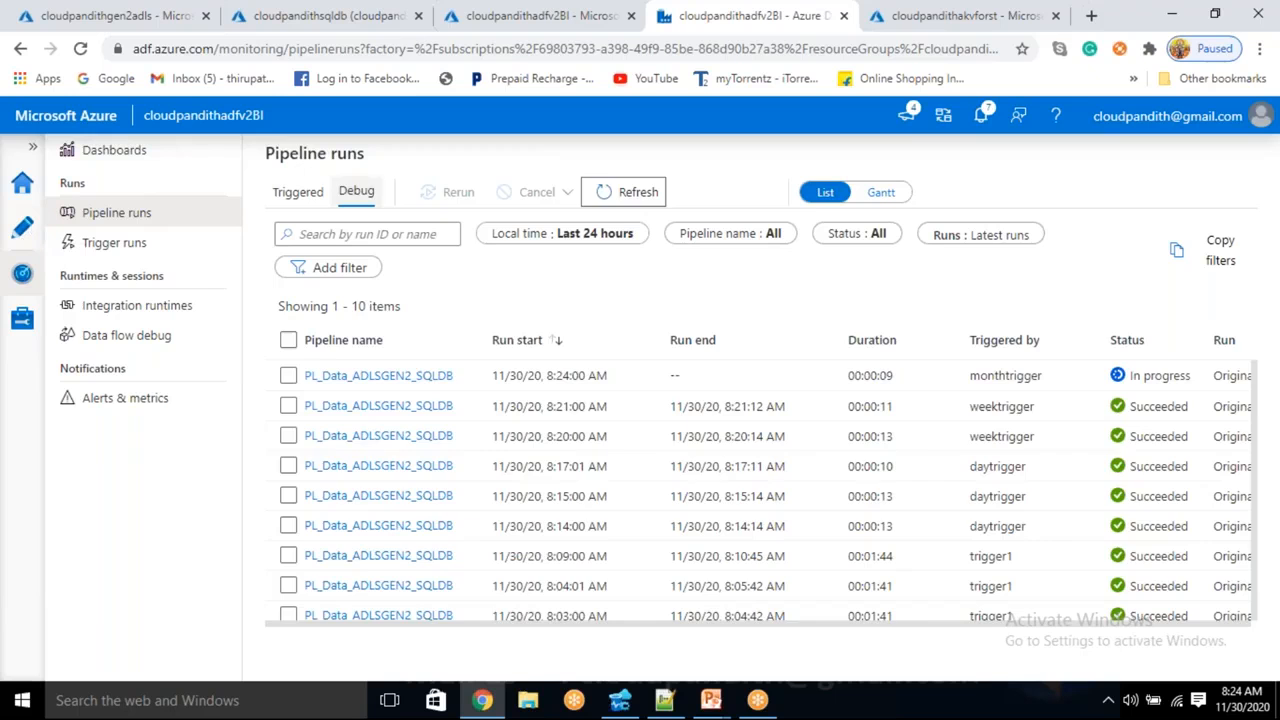
{"action": "left_click", "coordinate": [628, 210]}
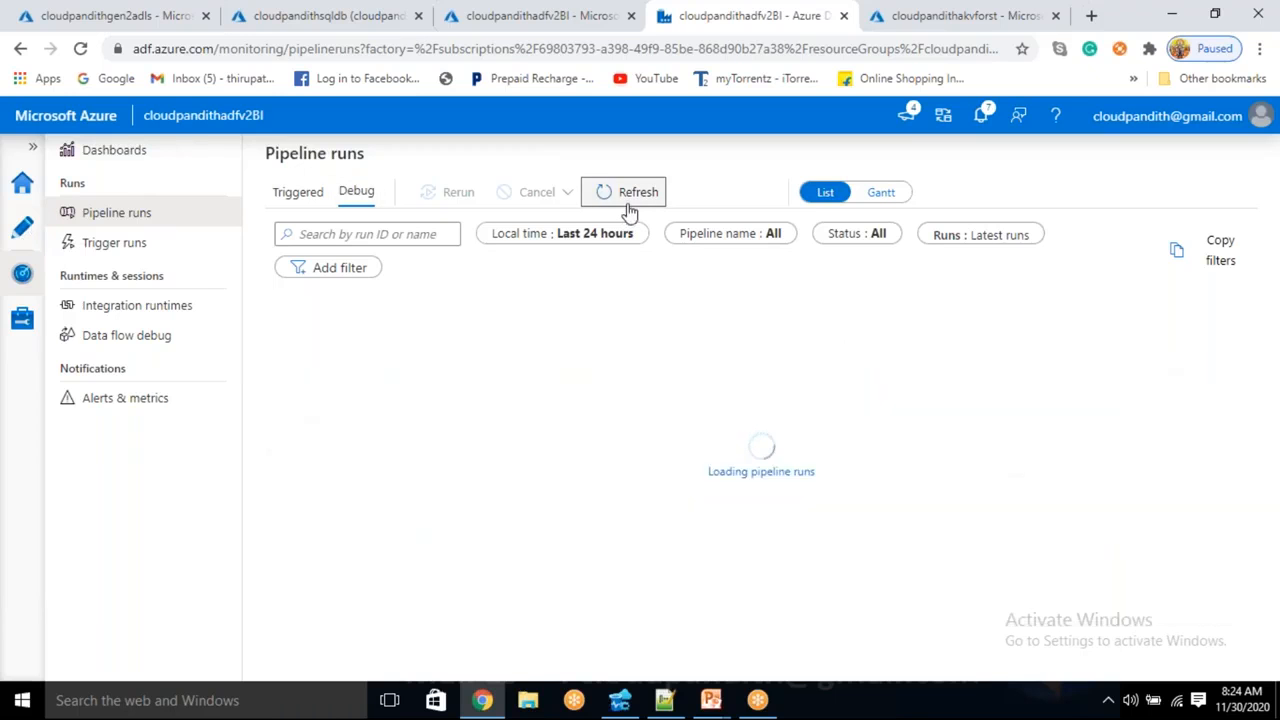
{"action": "left_click", "coordinate": [16, 229]}
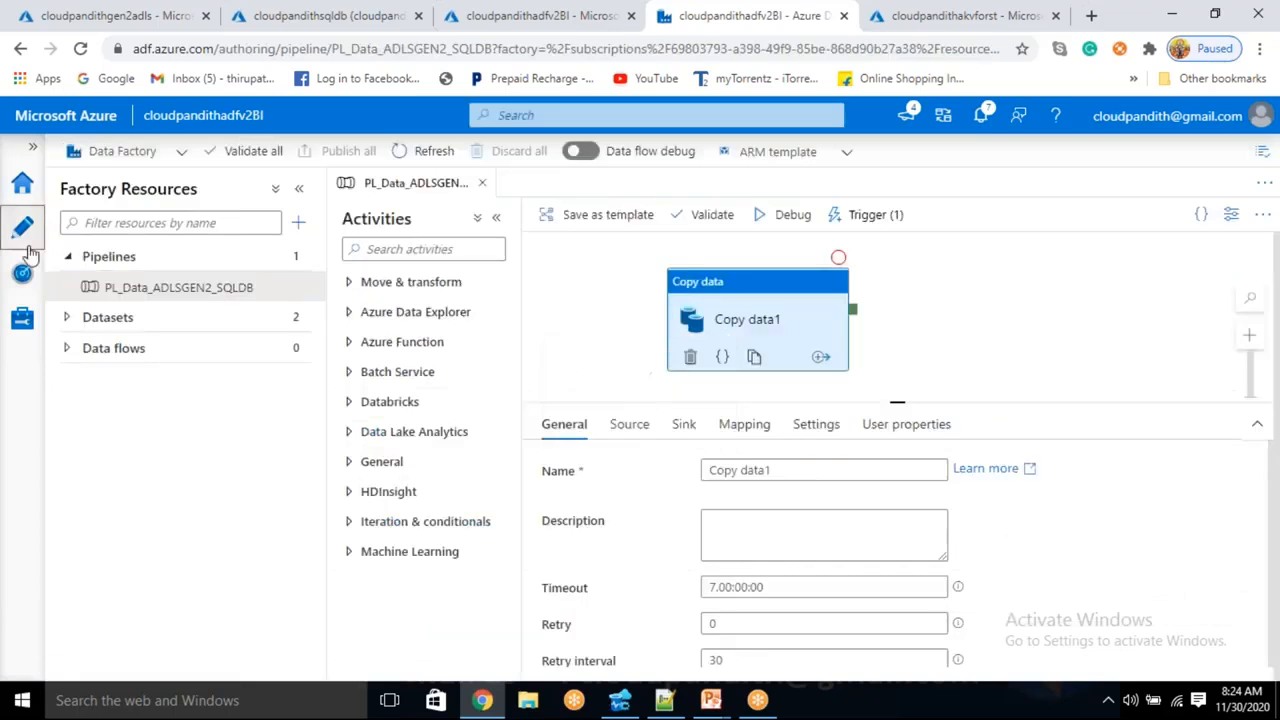
- Reopen monthtrigger, set start date 11/01/2020 and recurrence every 12 Month(s)
{"action": "left_click", "coordinate": [862, 214]}
{"action": "left_click", "coordinate": [860, 275]}
{"action": "left_click", "coordinate": [730, 281]}
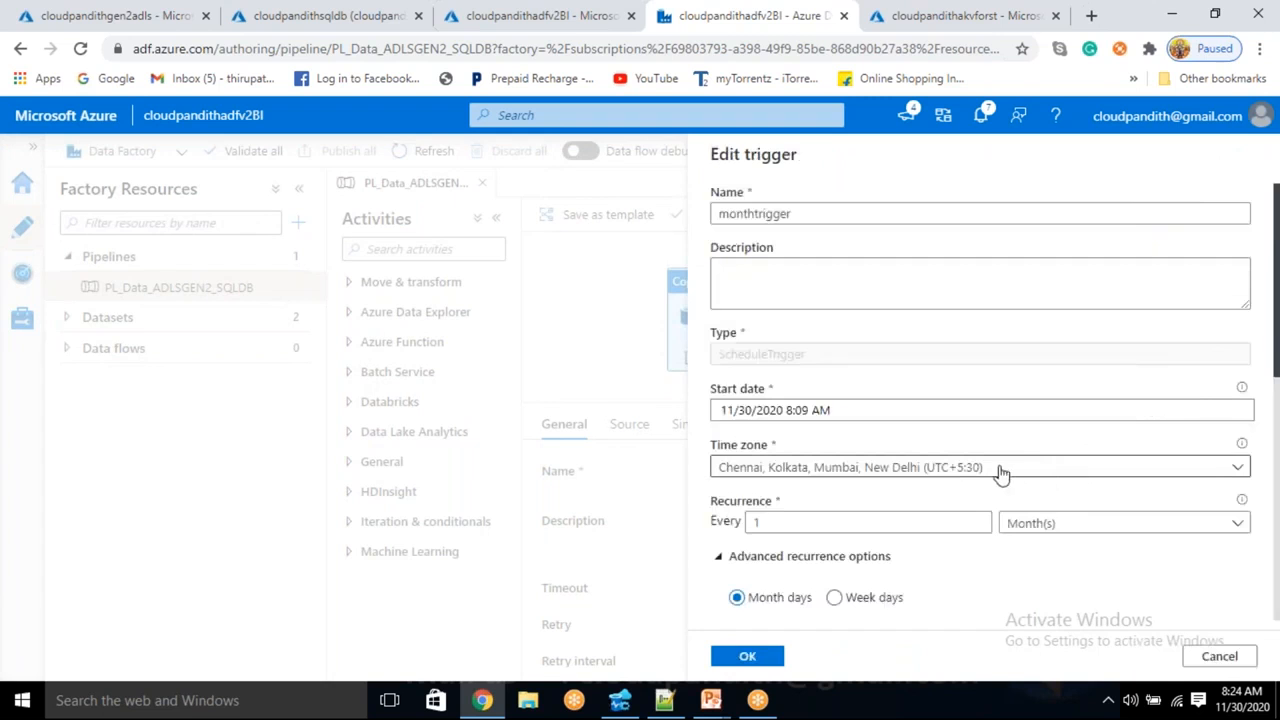
{"action": "left_click", "coordinate": [864, 418]}
{"action": "scroll", "coordinate": [864, 418], "scroll_direction": "down", "scroll_amount": 1}
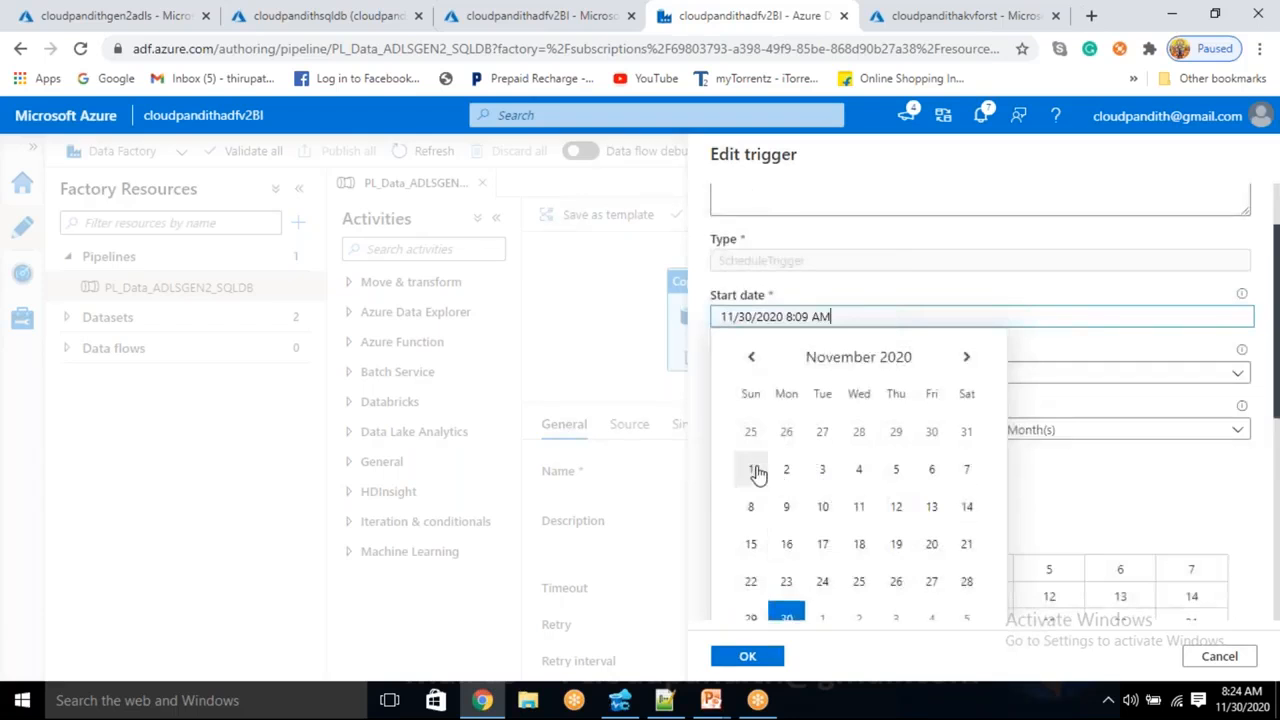
{"action": "left_click", "coordinate": [753, 471]}
{"action": "left_click", "coordinate": [888, 429]}
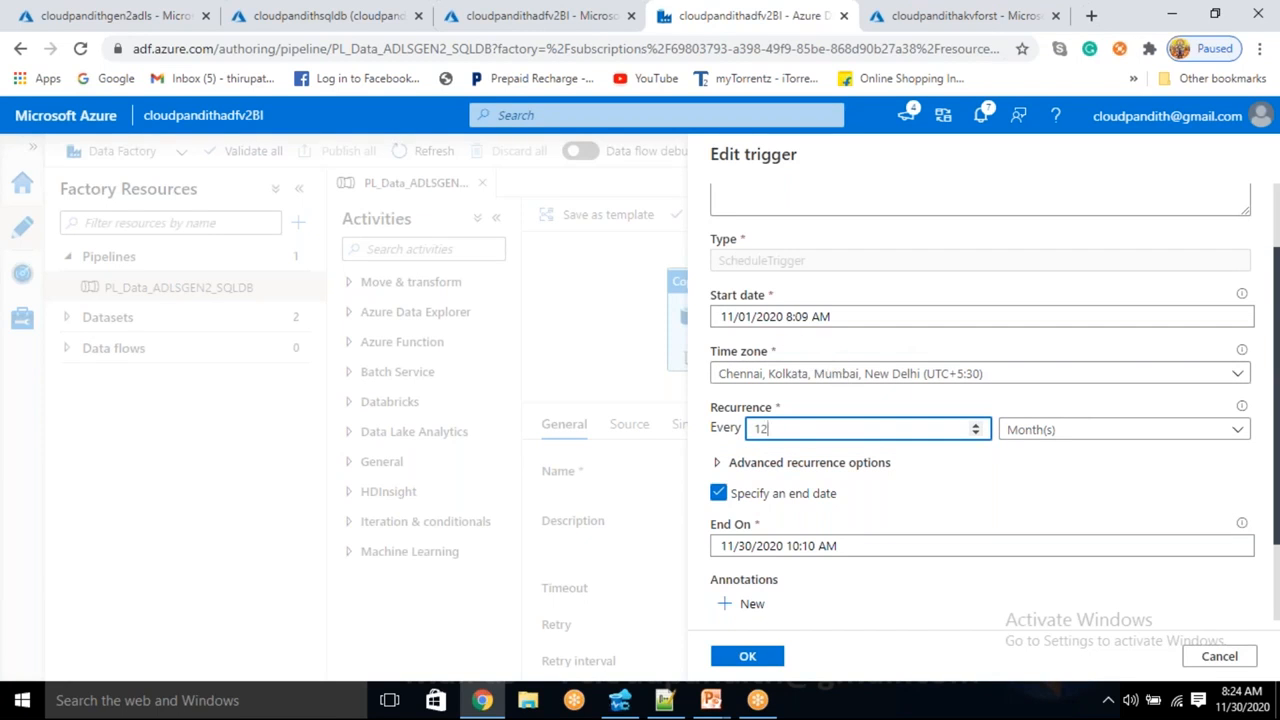
- Review the advanced recurrence days (15 and Last) and end date without changing them
{"action": "scroll", "coordinate": [826, 470], "scroll_direction": "down", "scroll_amount": 1}
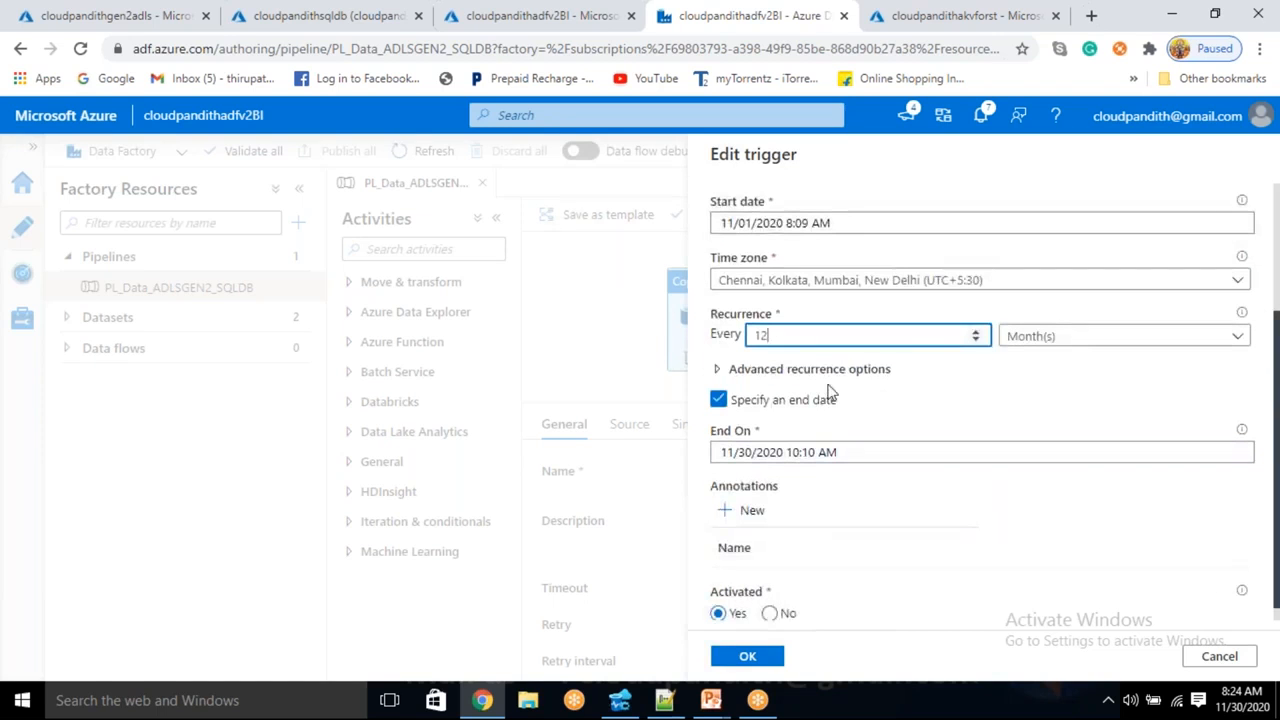
{"action": "left_click", "coordinate": [718, 369]}
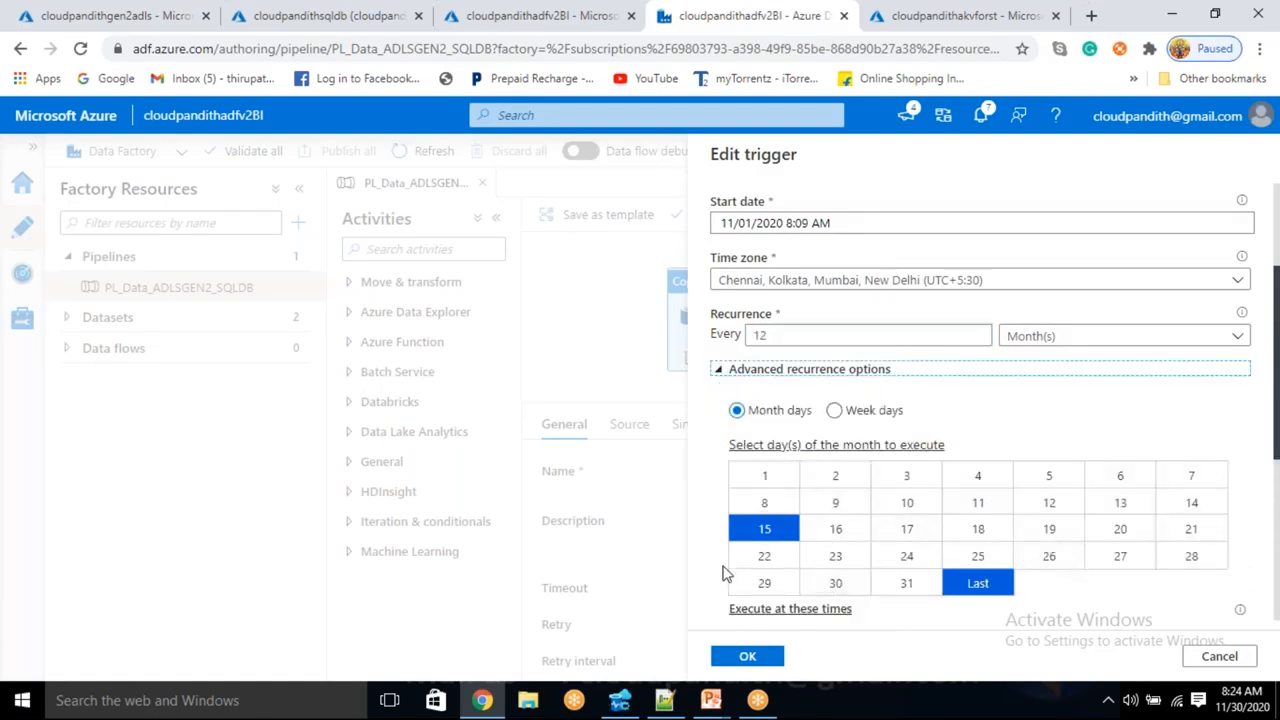
{"action": "left_click", "coordinate": [720, 370]}
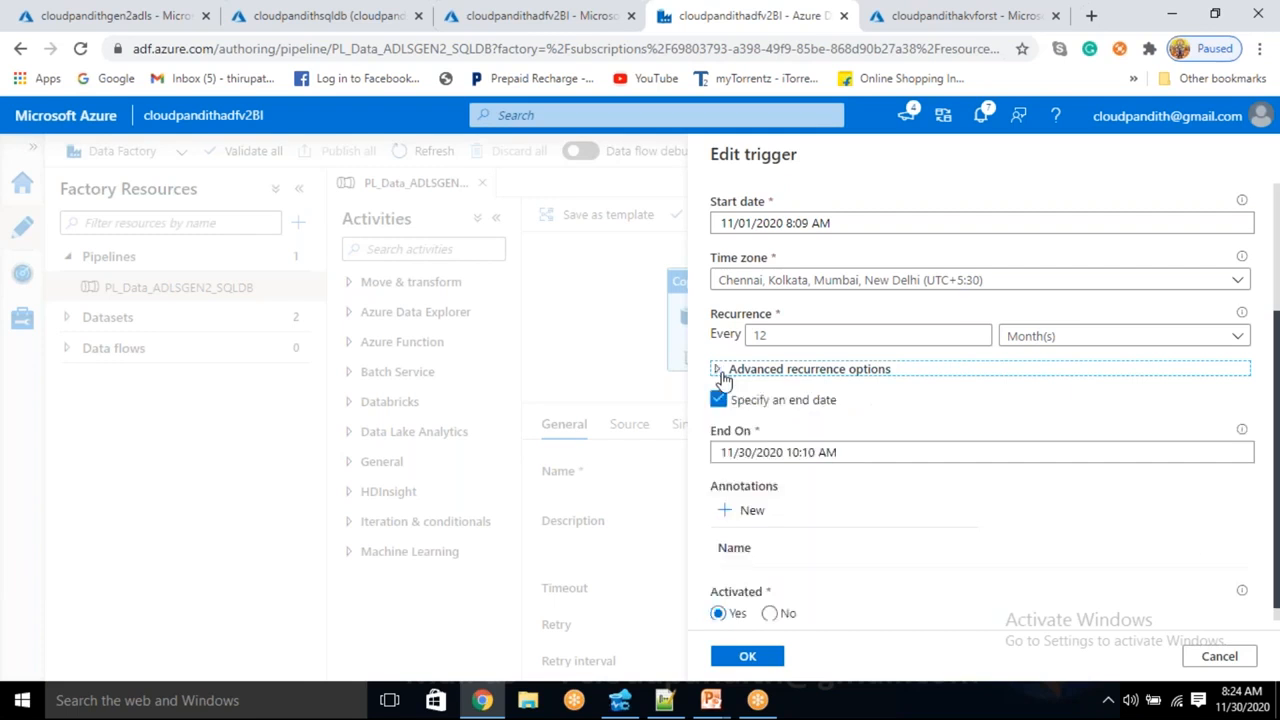
{"action": "left_click", "coordinate": [775, 452]}
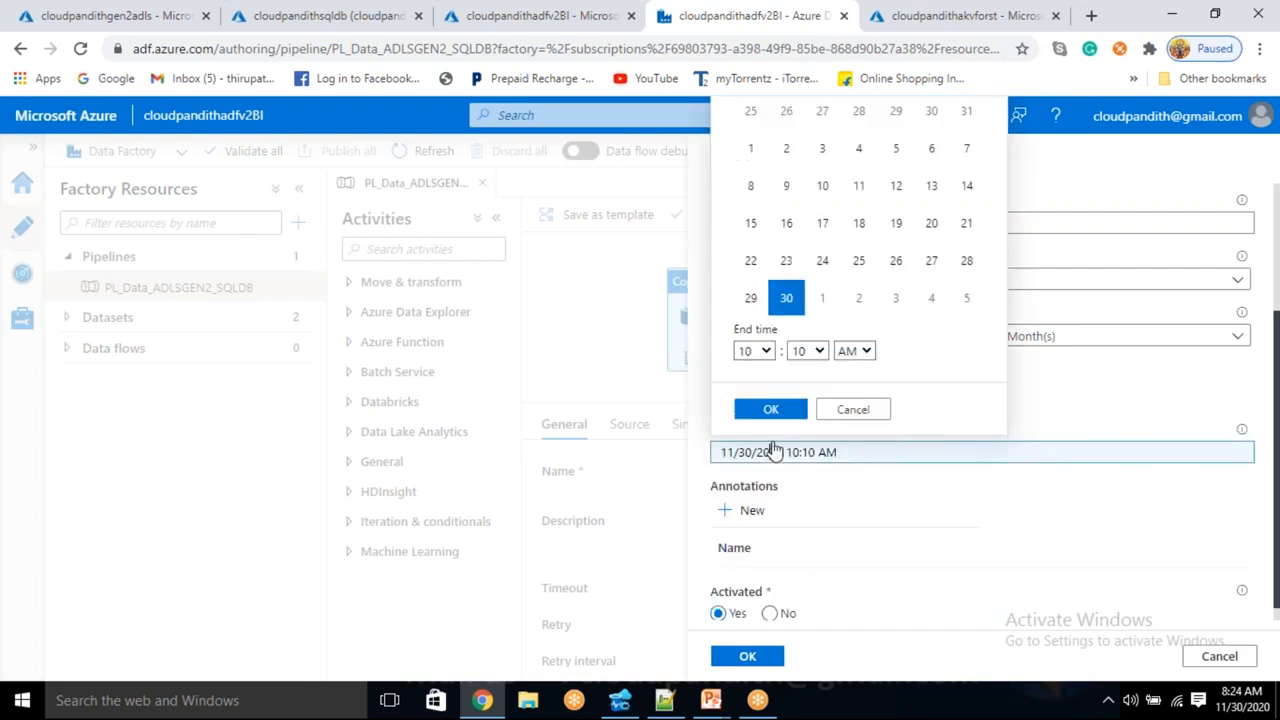
{"action": "left_click", "coordinate": [850, 412]}
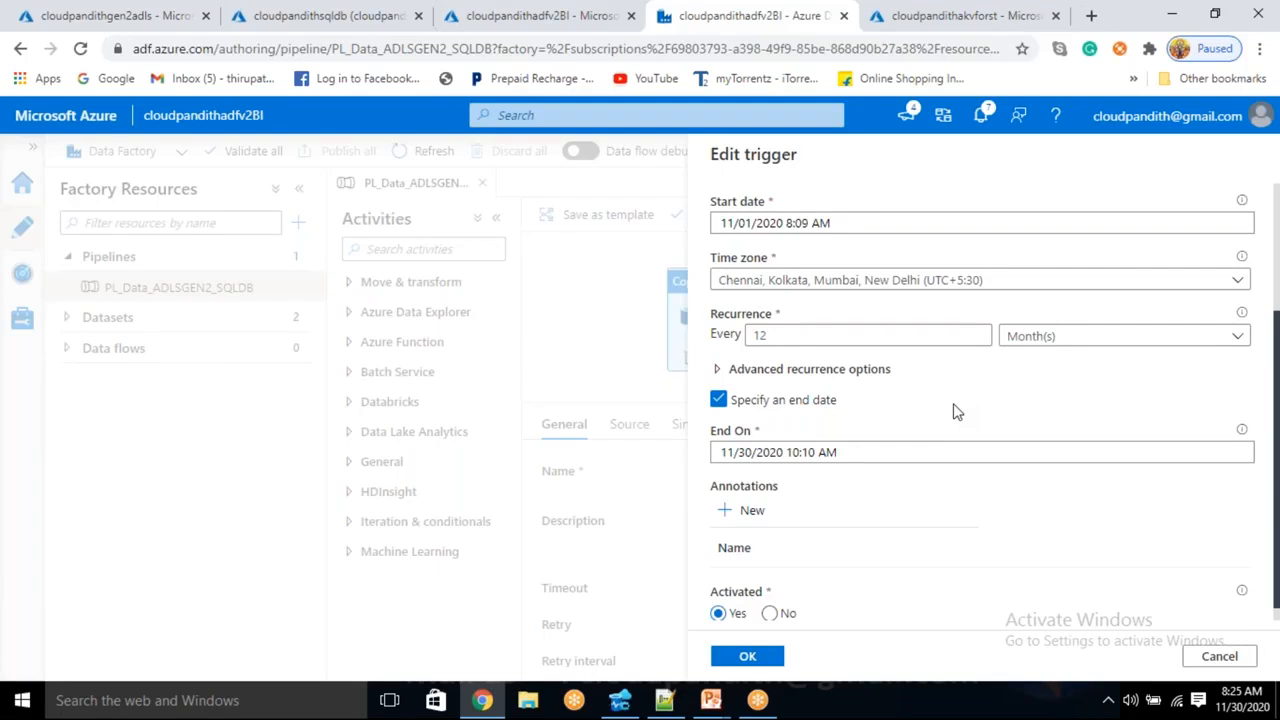
{"action": "left_click", "coordinate": [770, 376]}
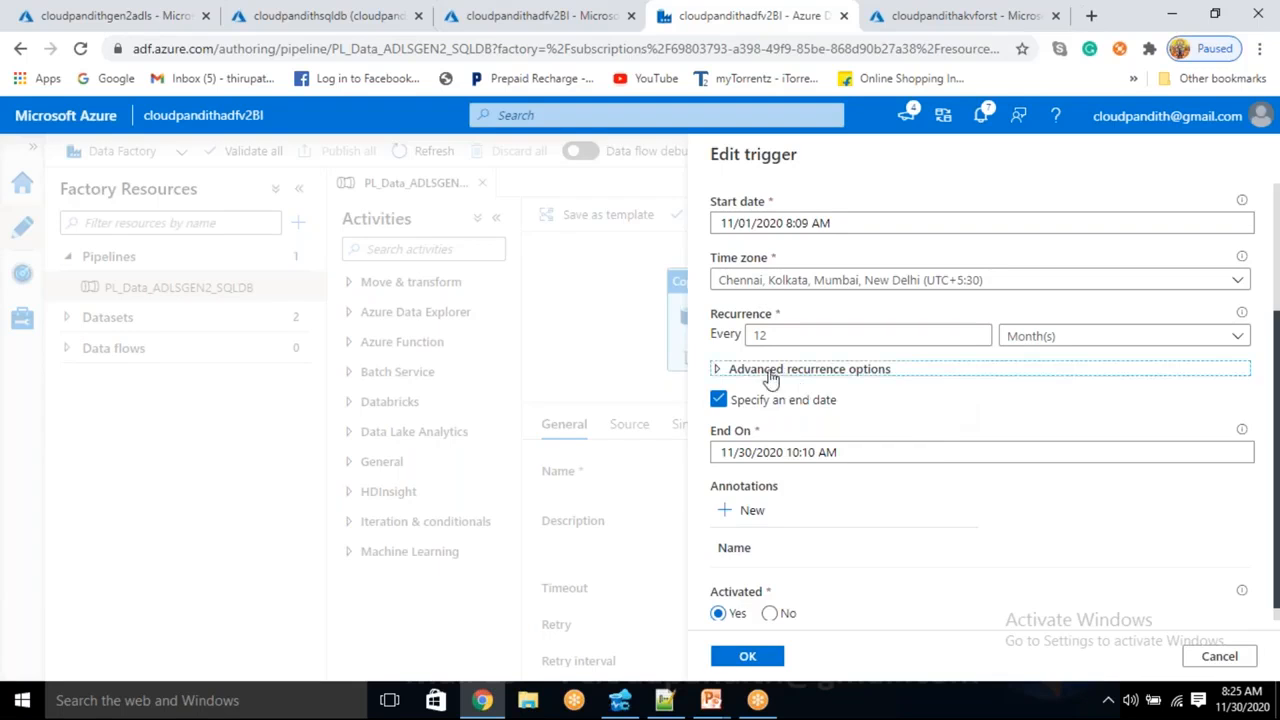
{"action": "left_click", "coordinate": [770, 376]}
{"action": "left_click", "coordinate": [770, 376]}
{"action": "left_click", "coordinate": [770, 376]}
{"action": "left_click", "coordinate": [770, 376]}
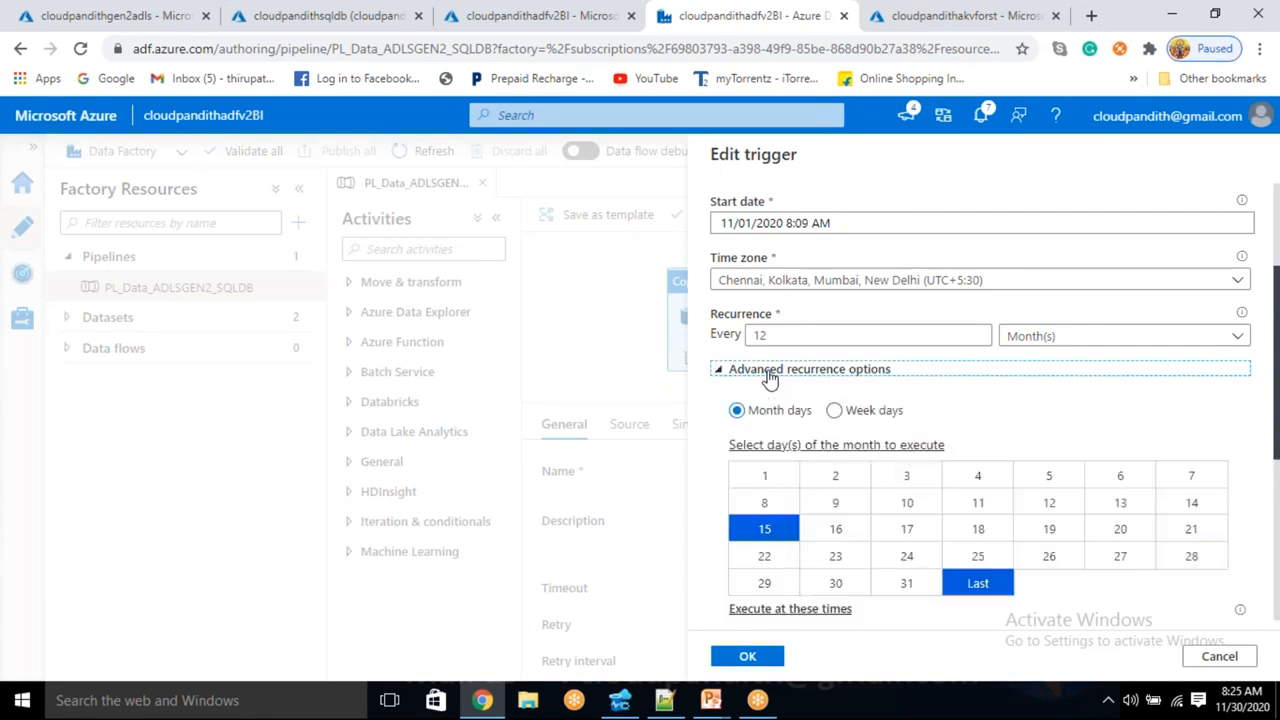
{"action": "left_click", "coordinate": [770, 376]}
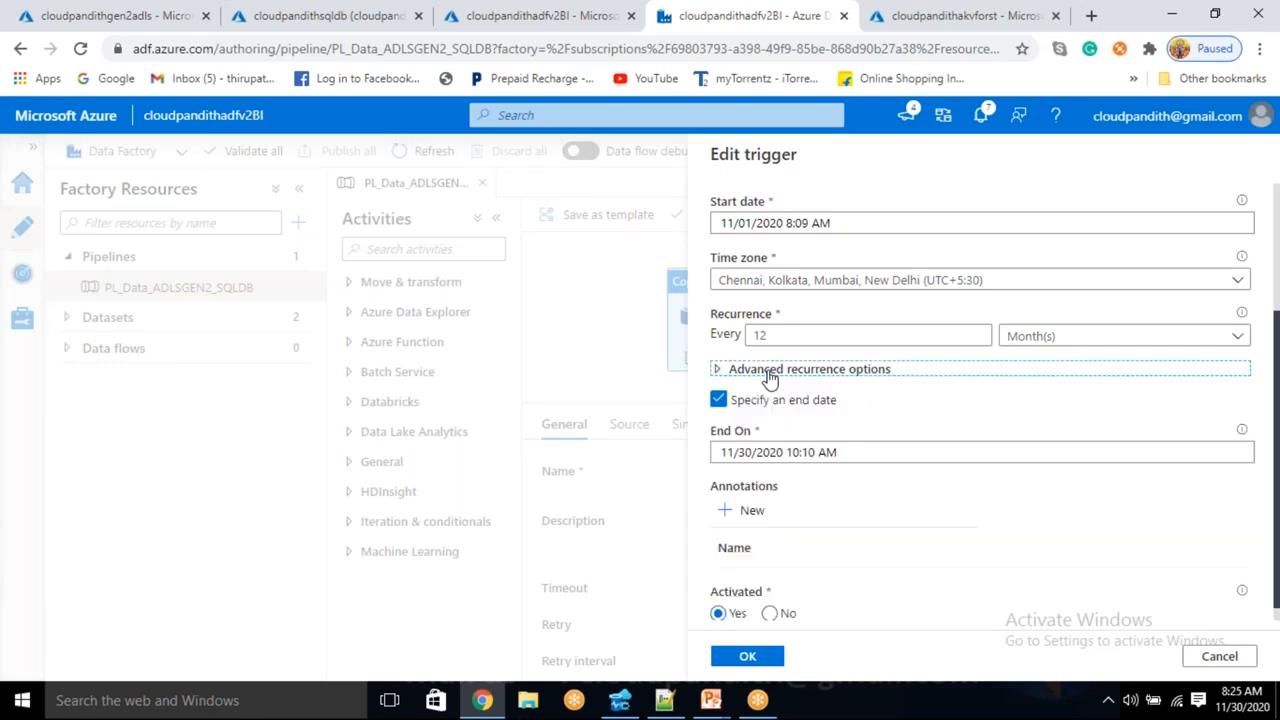
{"action": "left_click", "coordinate": [770, 376]}
{"action": "left_click", "coordinate": [770, 376]}
{"action": "left_click", "coordinate": [770, 376]}
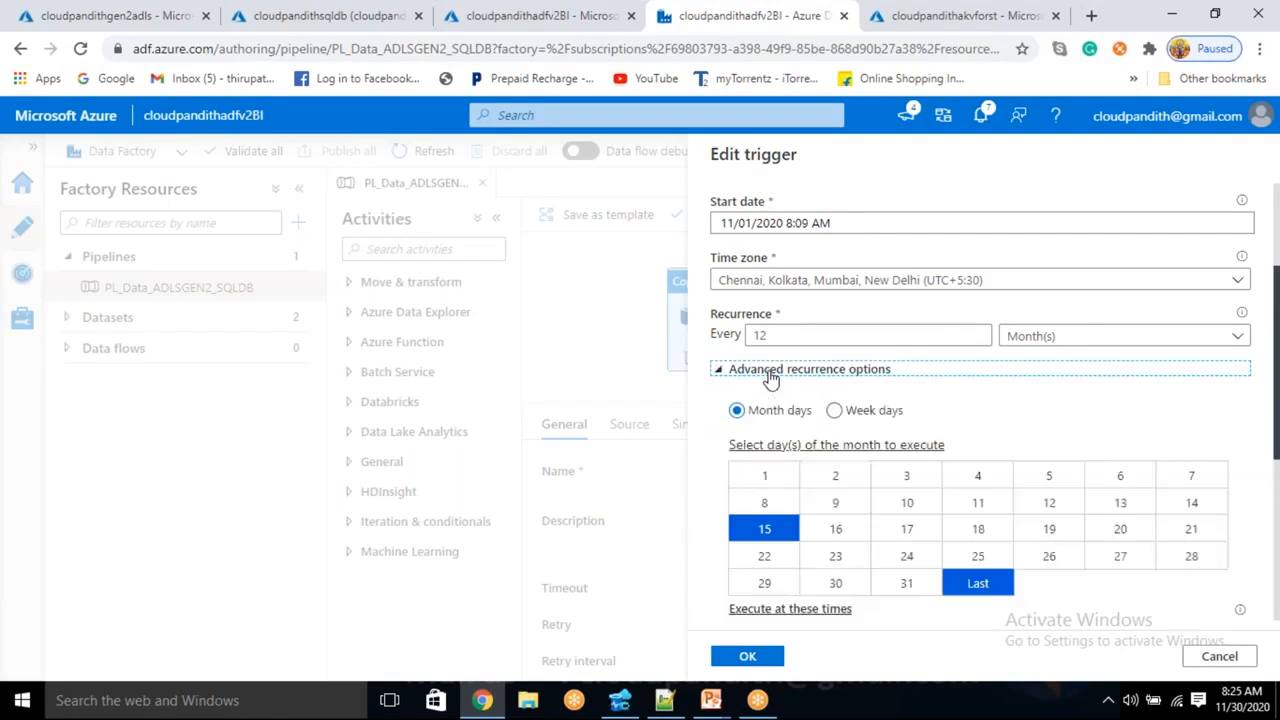
{"action": "left_click", "coordinate": [770, 376]}
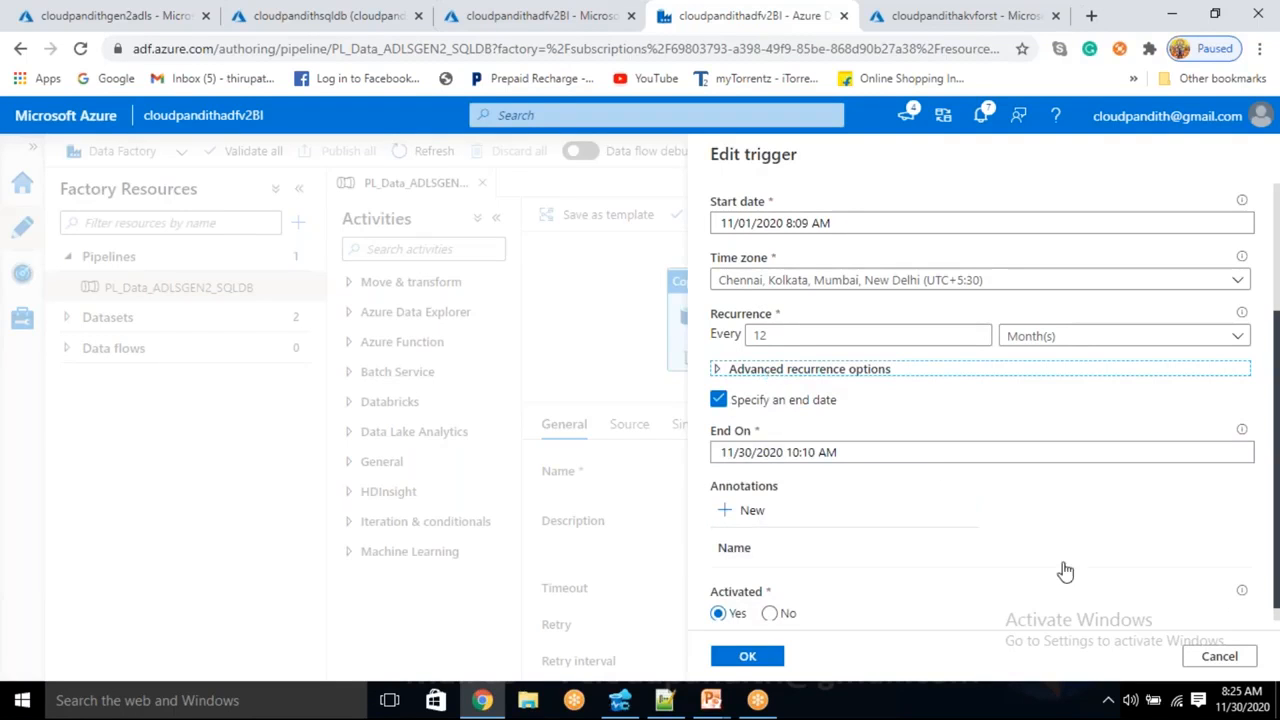
{"action": "scroll", "coordinate": [1022, 429], "scroll_direction": "up", "scroll_amount": 1}
{"action": "scroll", "coordinate": [1022, 429], "scroll_direction": "down", "scroll_amount": 2}
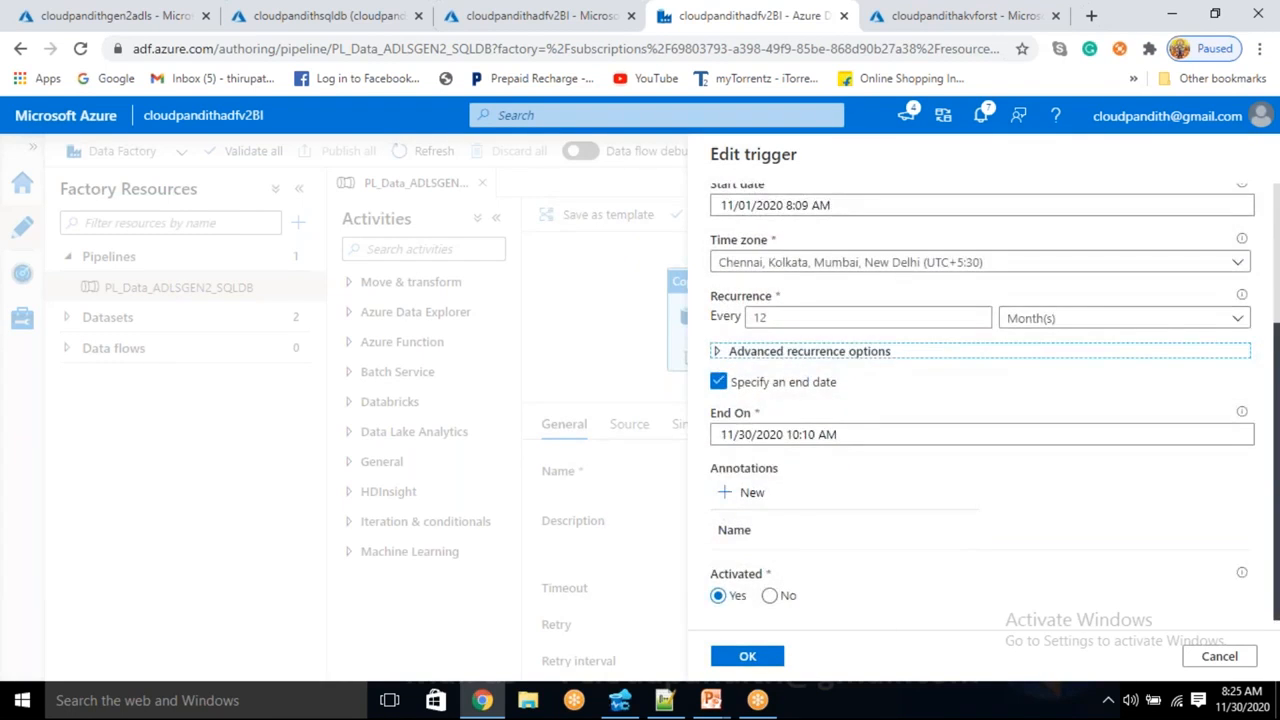
{"action": "scroll", "coordinate": [1015, 430], "scroll_direction": "up", "scroll_amount": 3}
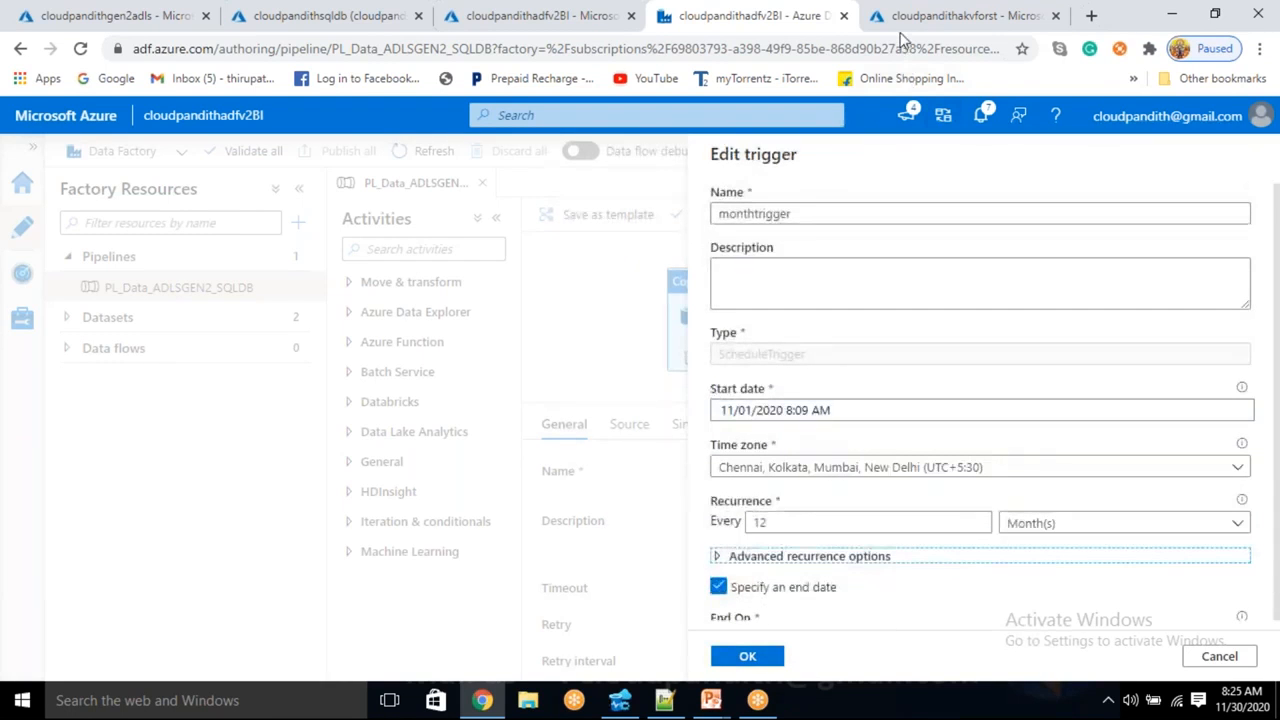